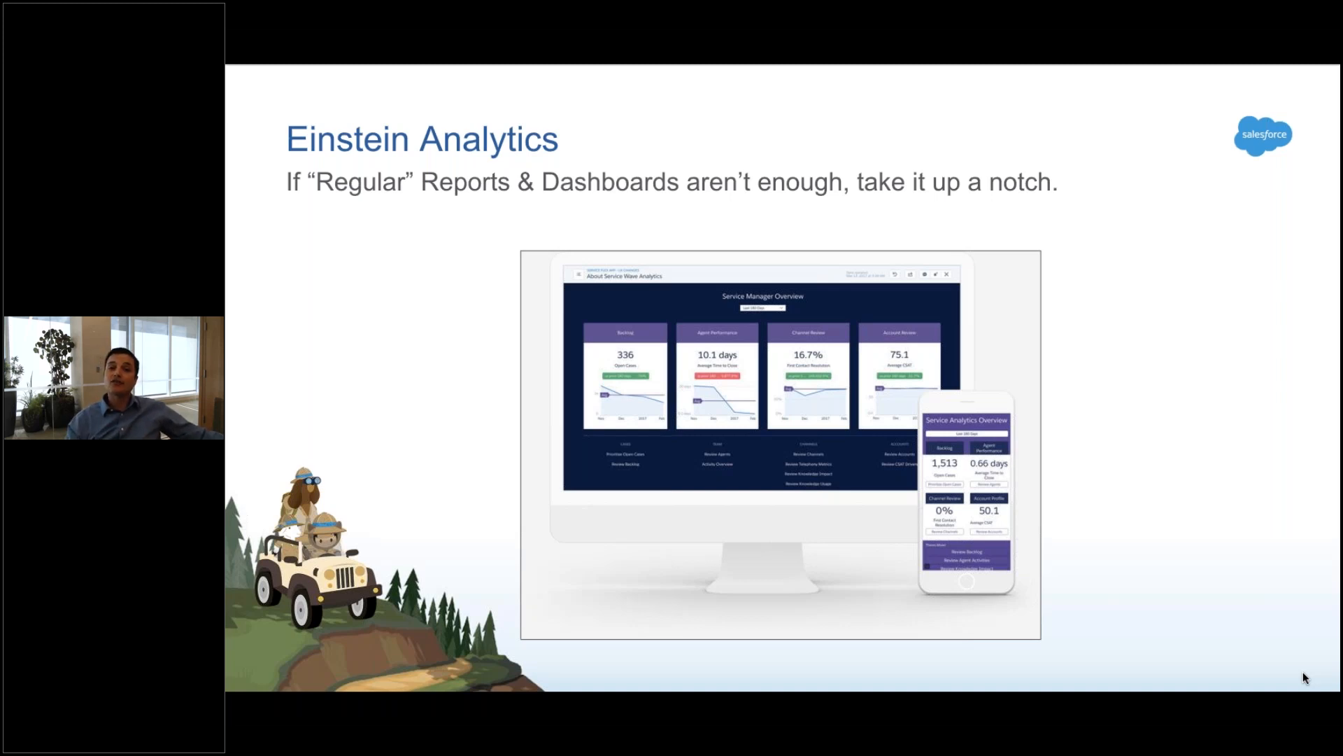
Advance past the agenda slide and switch to the desktop showing the Salesforce Home page.
key(Right)
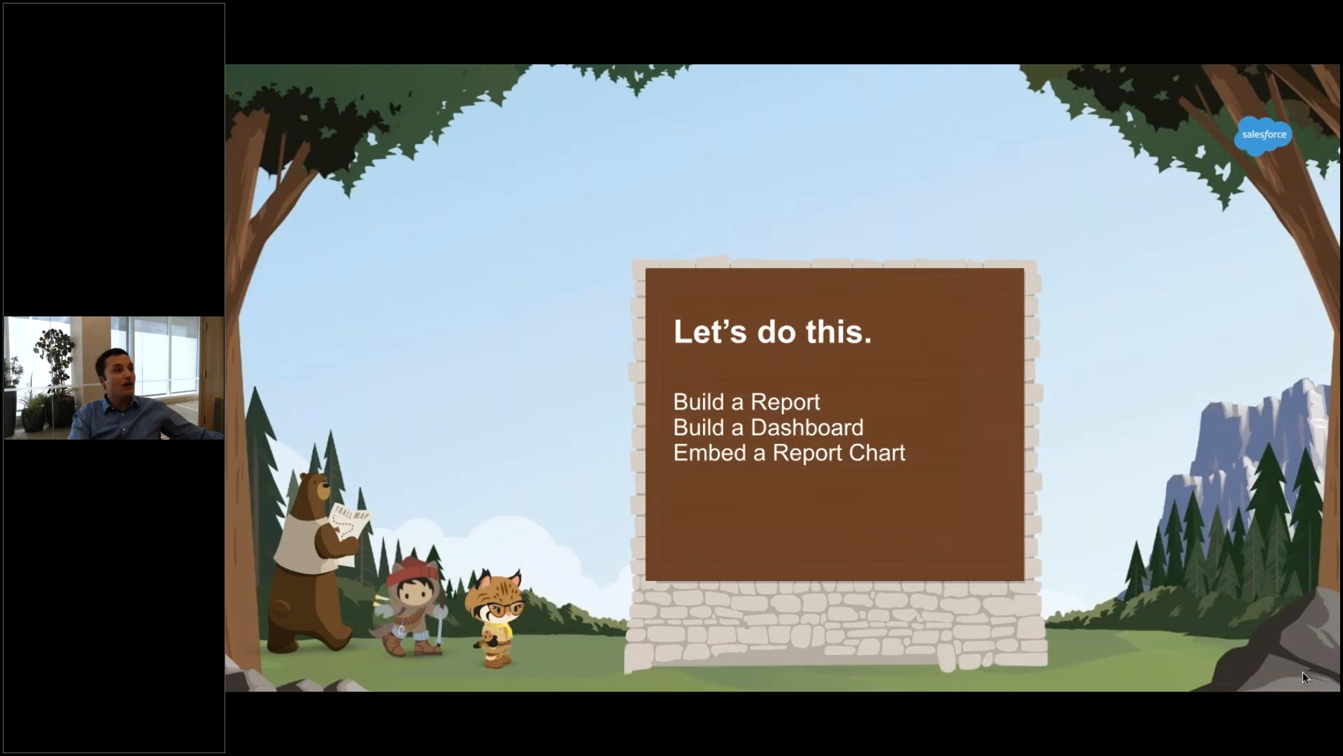
key(ctrl+Up)
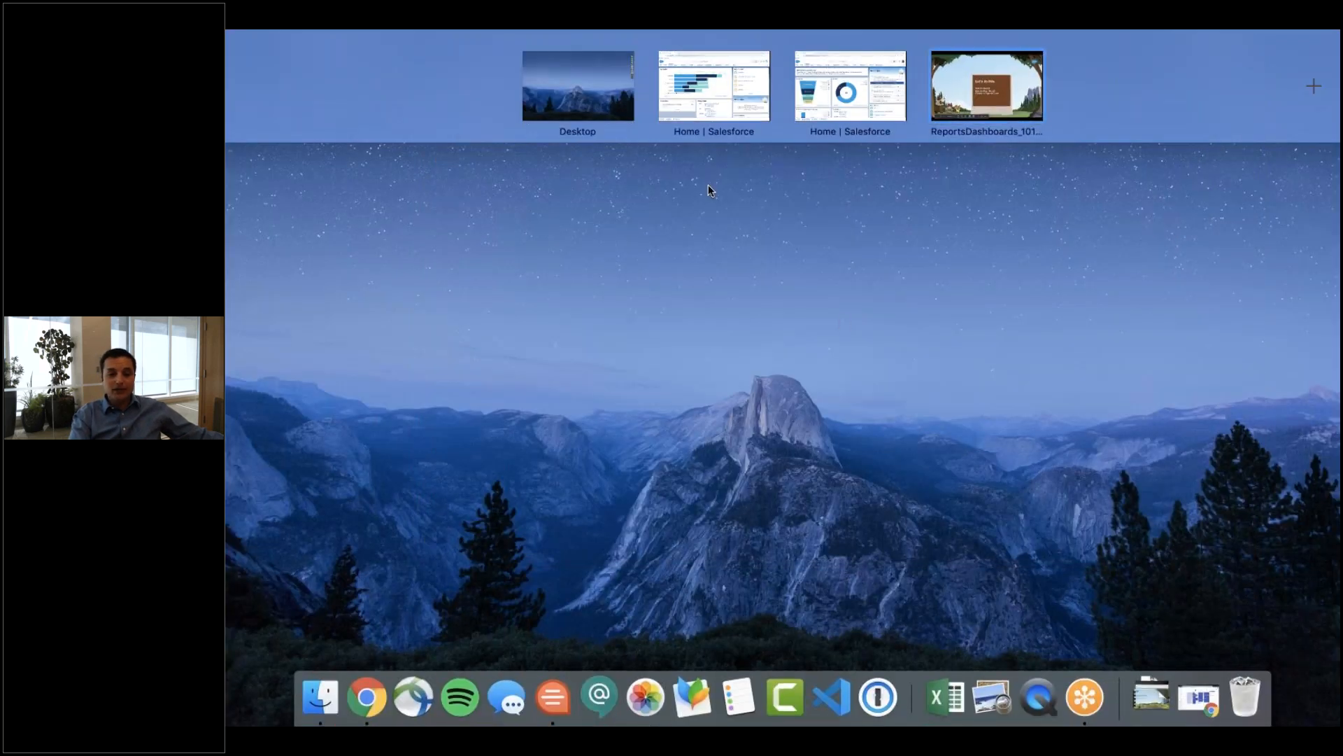
click(723, 113)
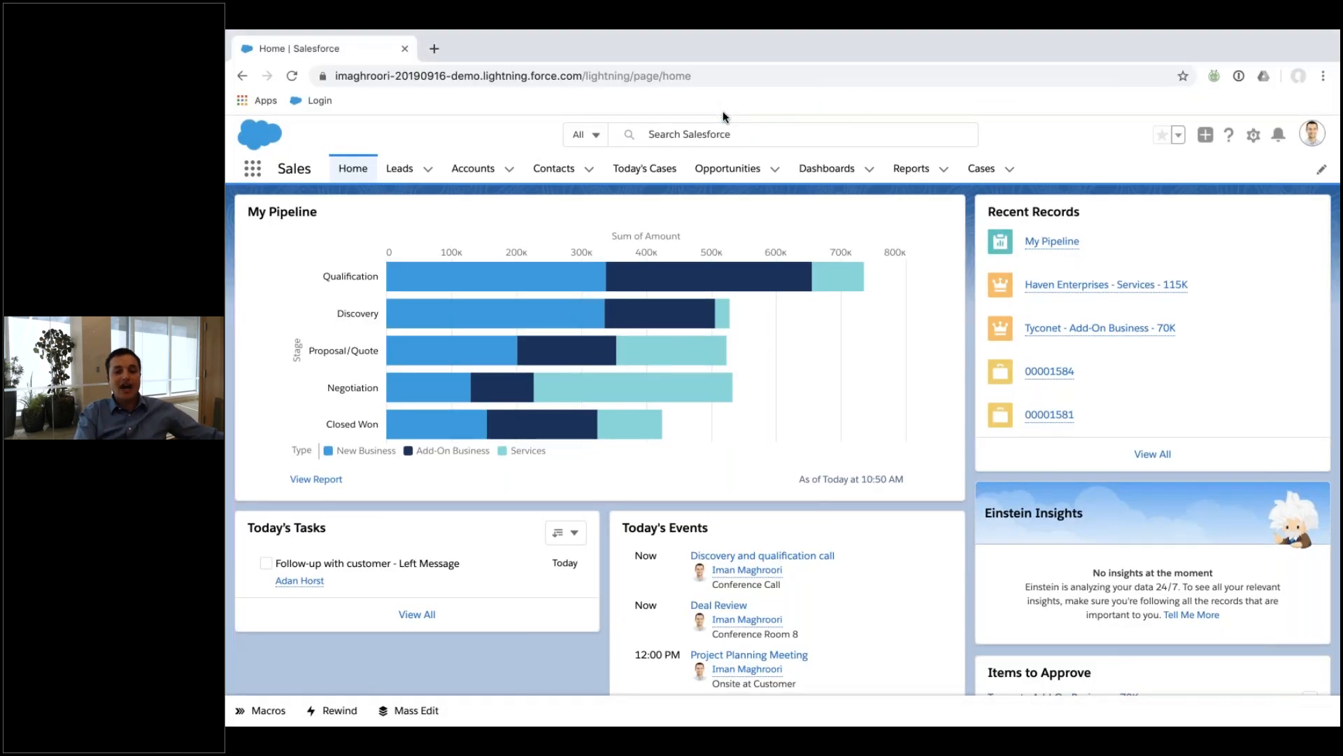
From the Reports tab, create a new report of type Opportunities with Products.
click(903, 174)
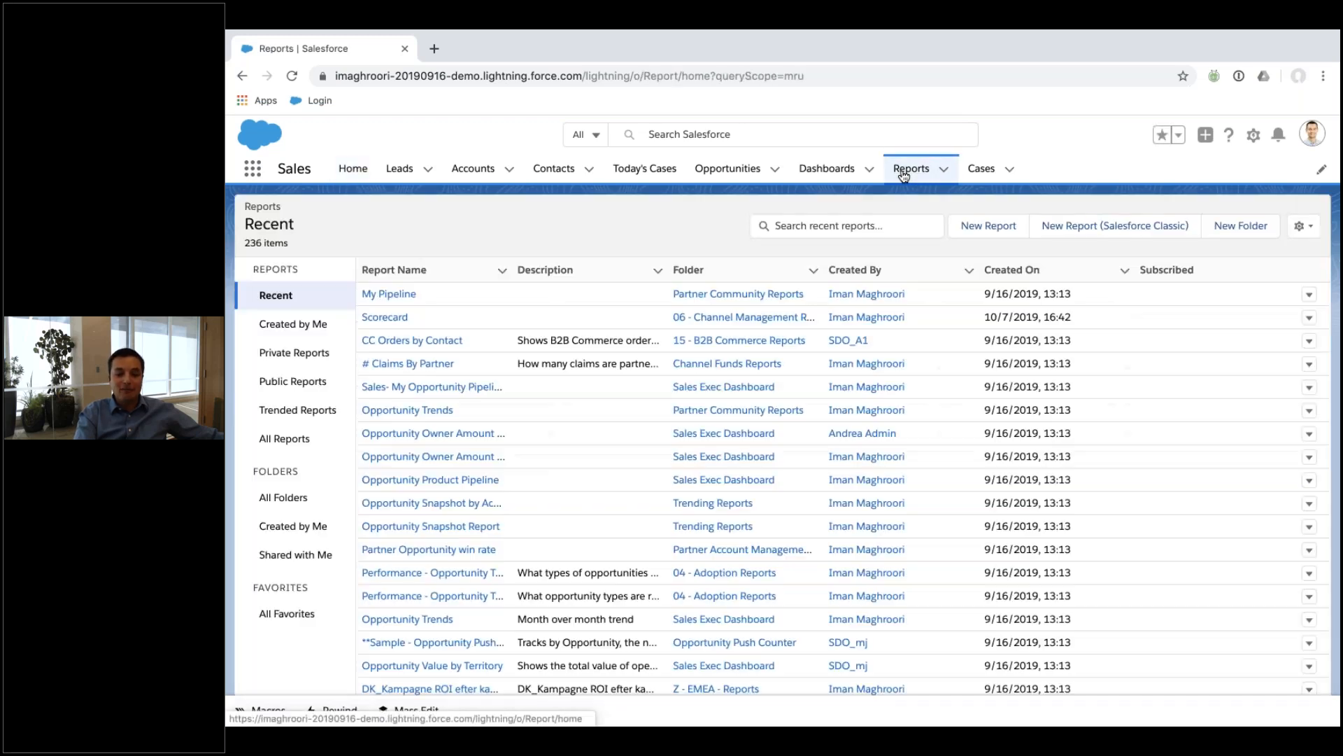
click(989, 225)
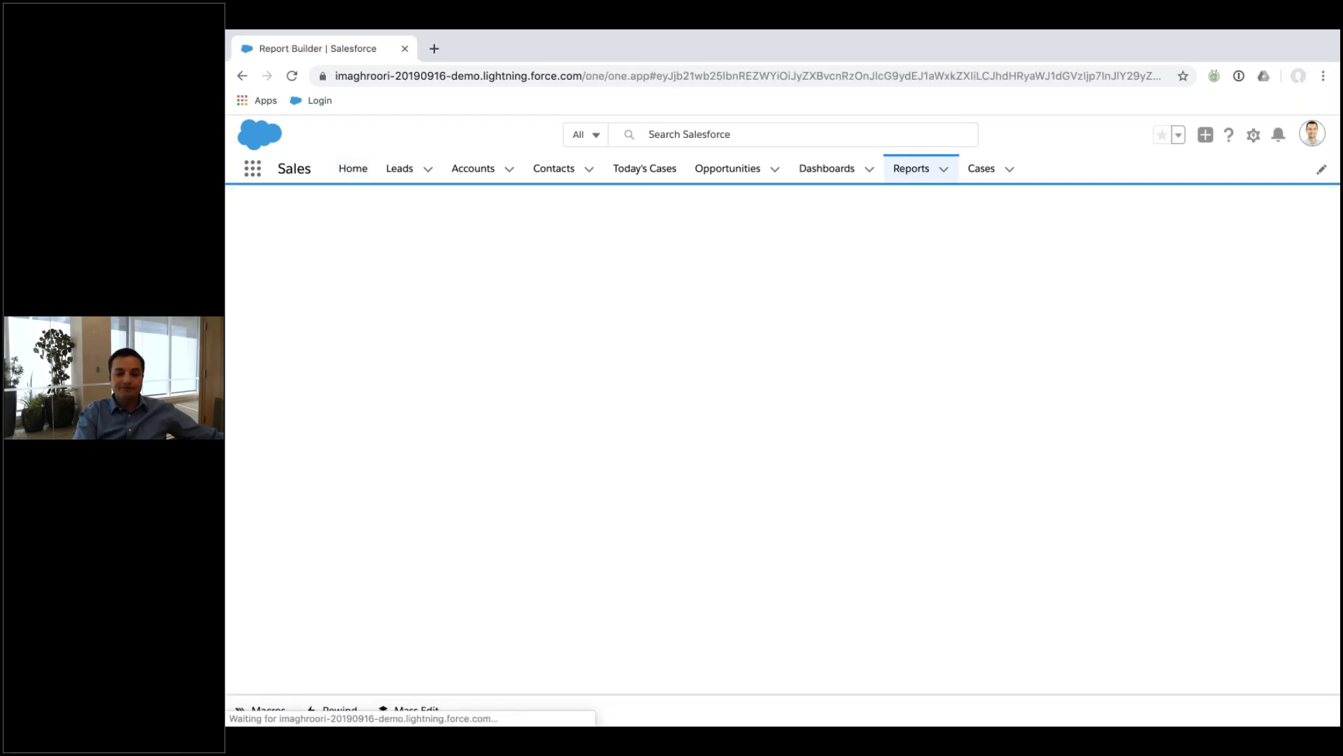
click(884, 322)
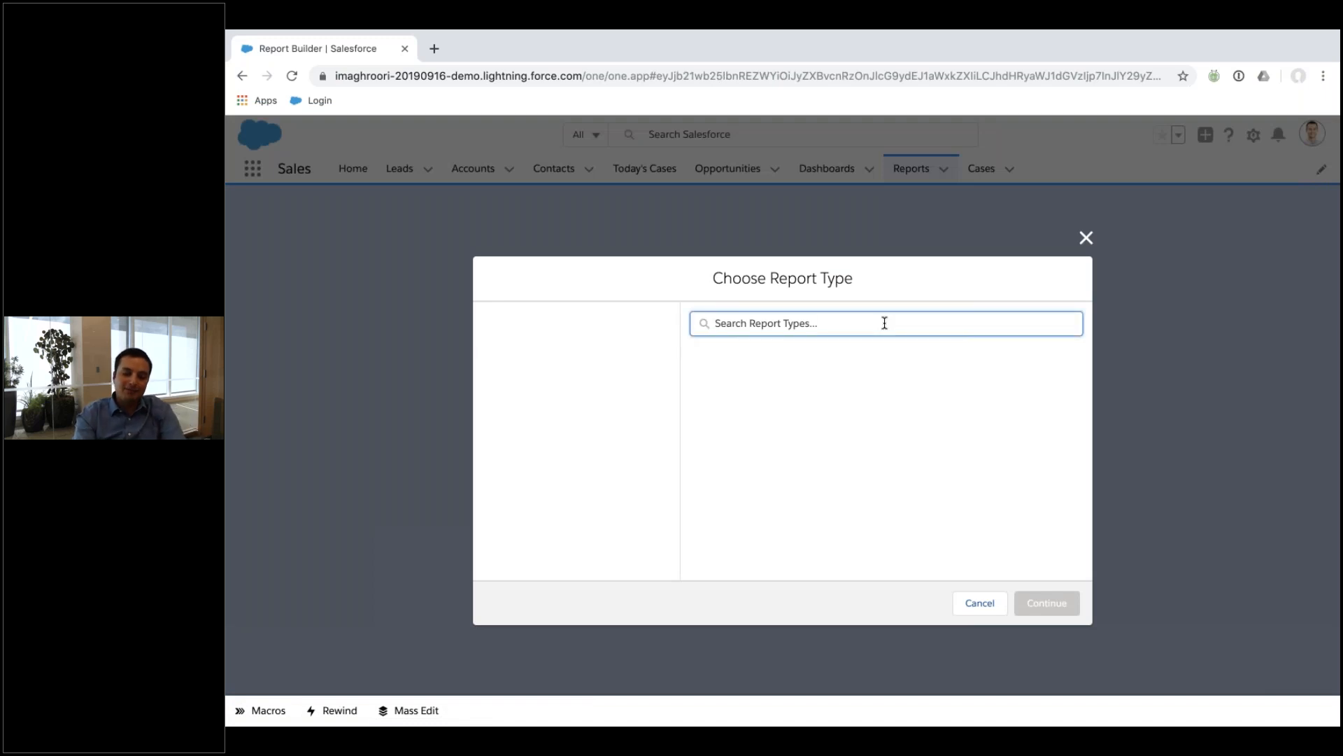
text(oppo)
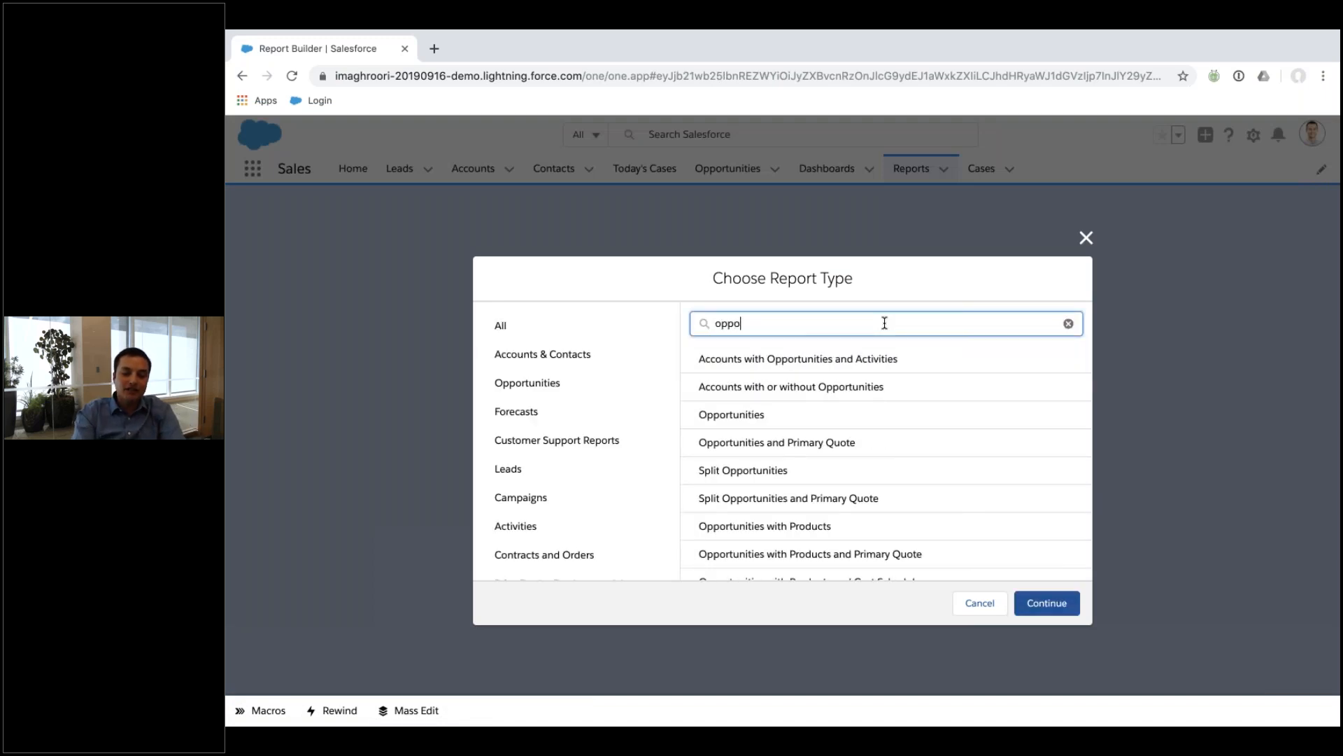
click(848, 416)
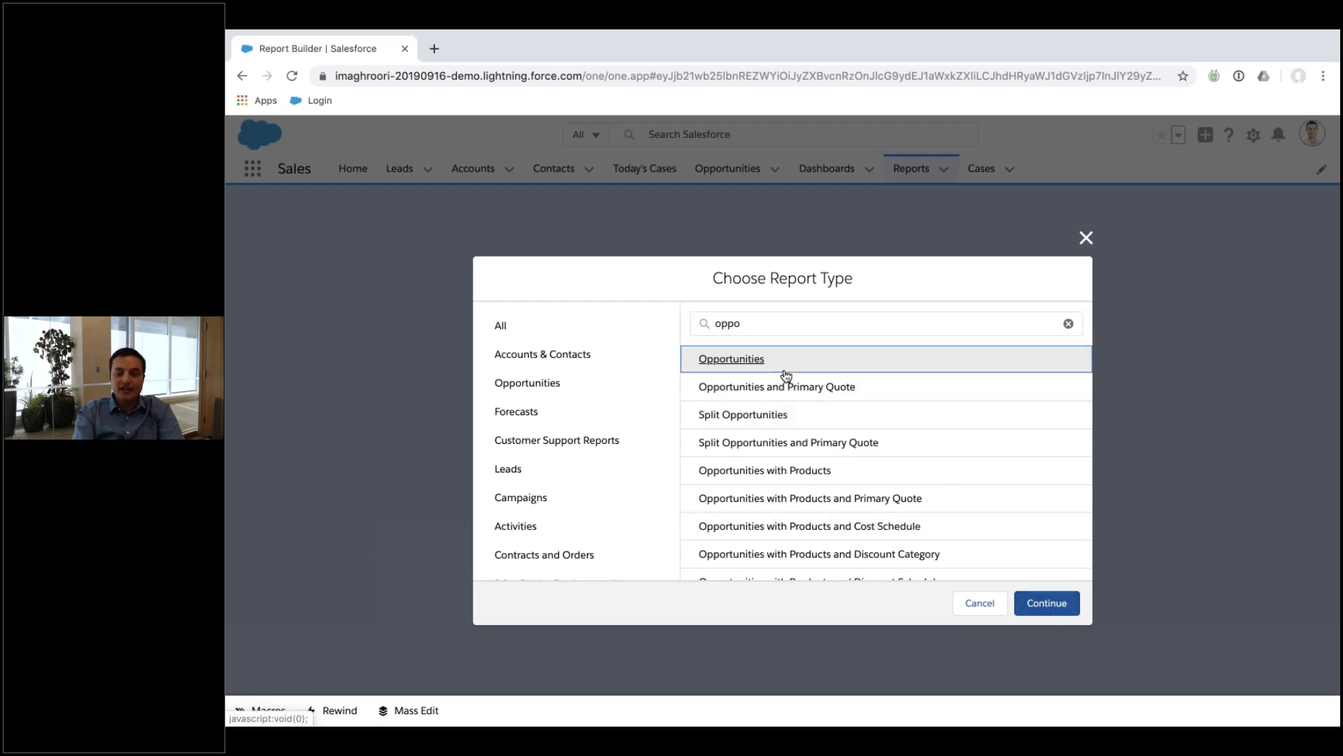
click(835, 473)
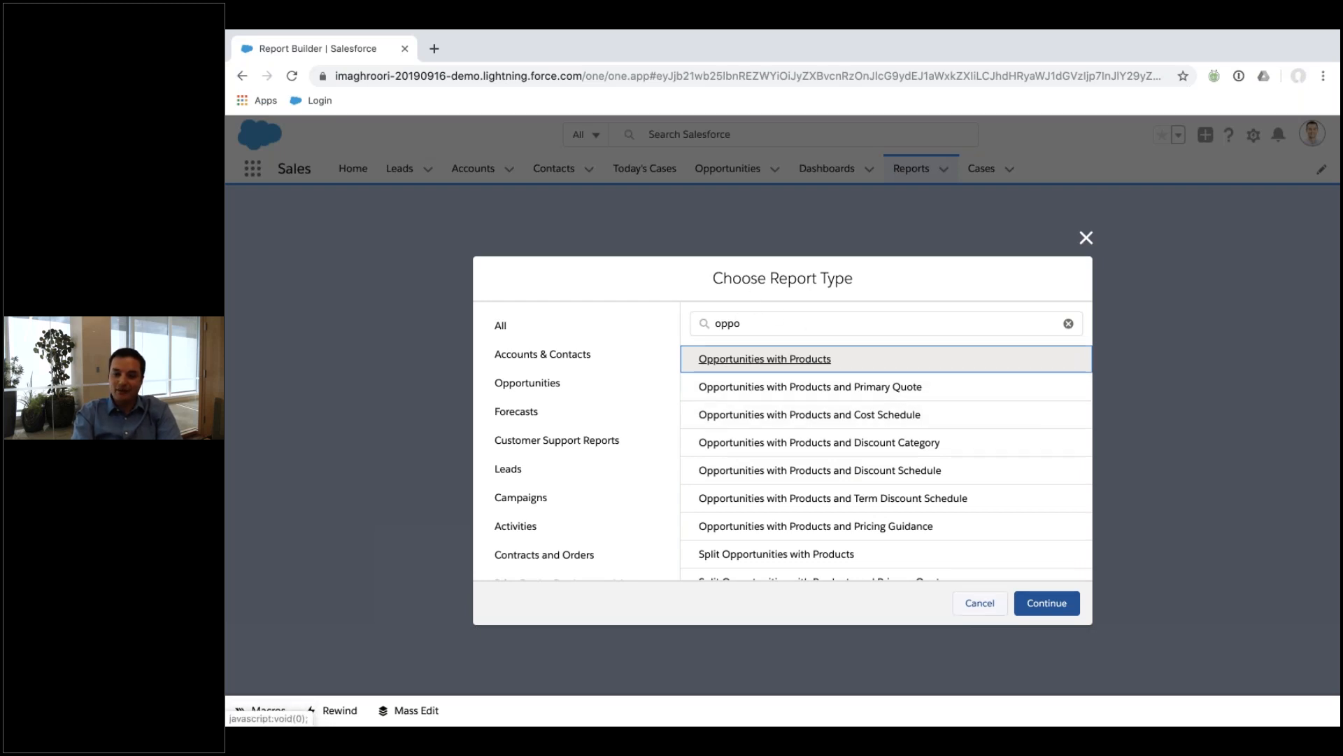
click(1049, 603)
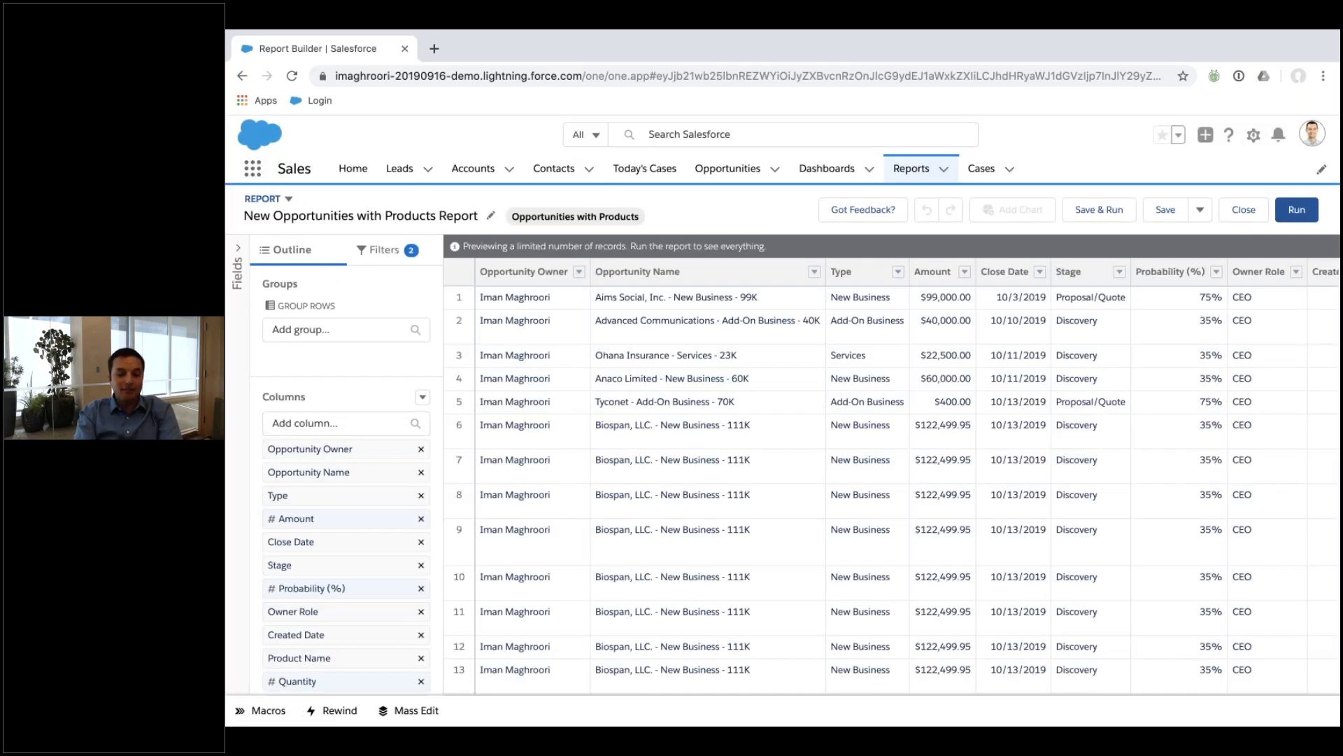
Remove all report columns and keep the Show Me filter set to All opportunities.
click(422, 396)
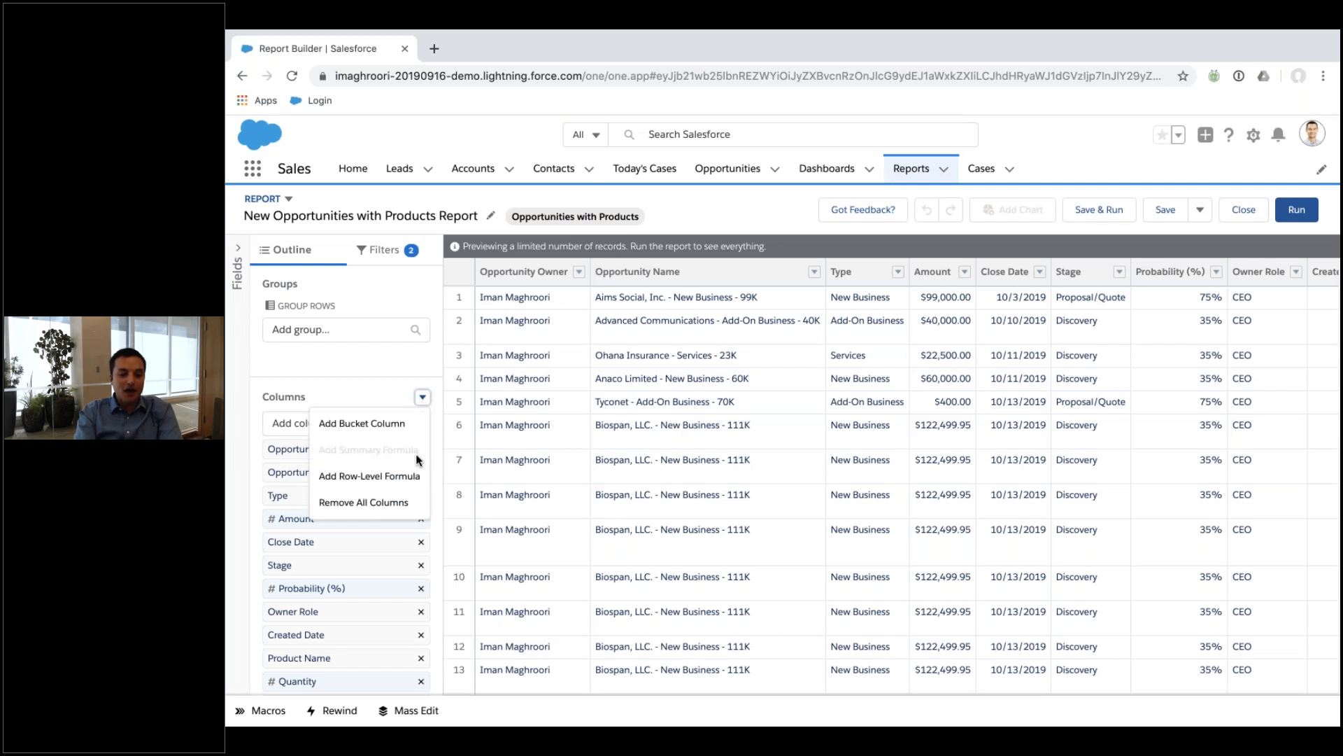
click(402, 502)
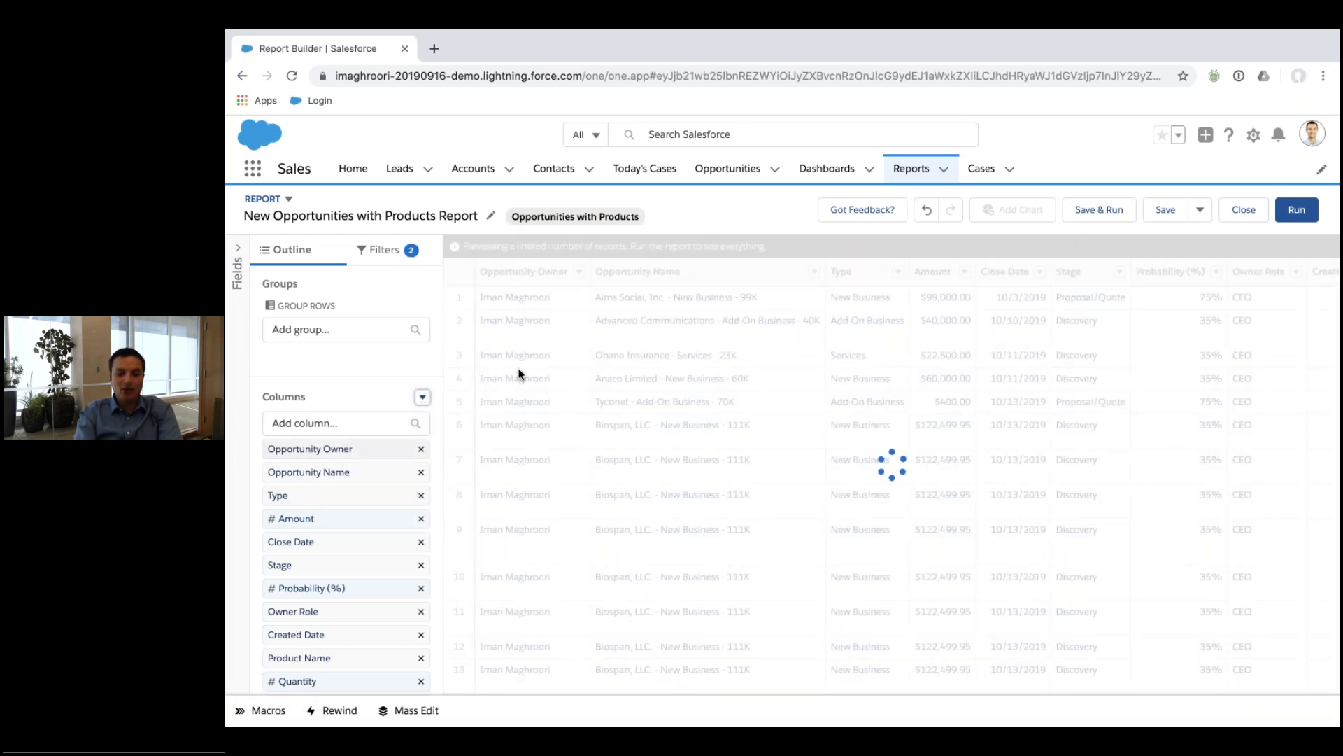
click(369, 251)
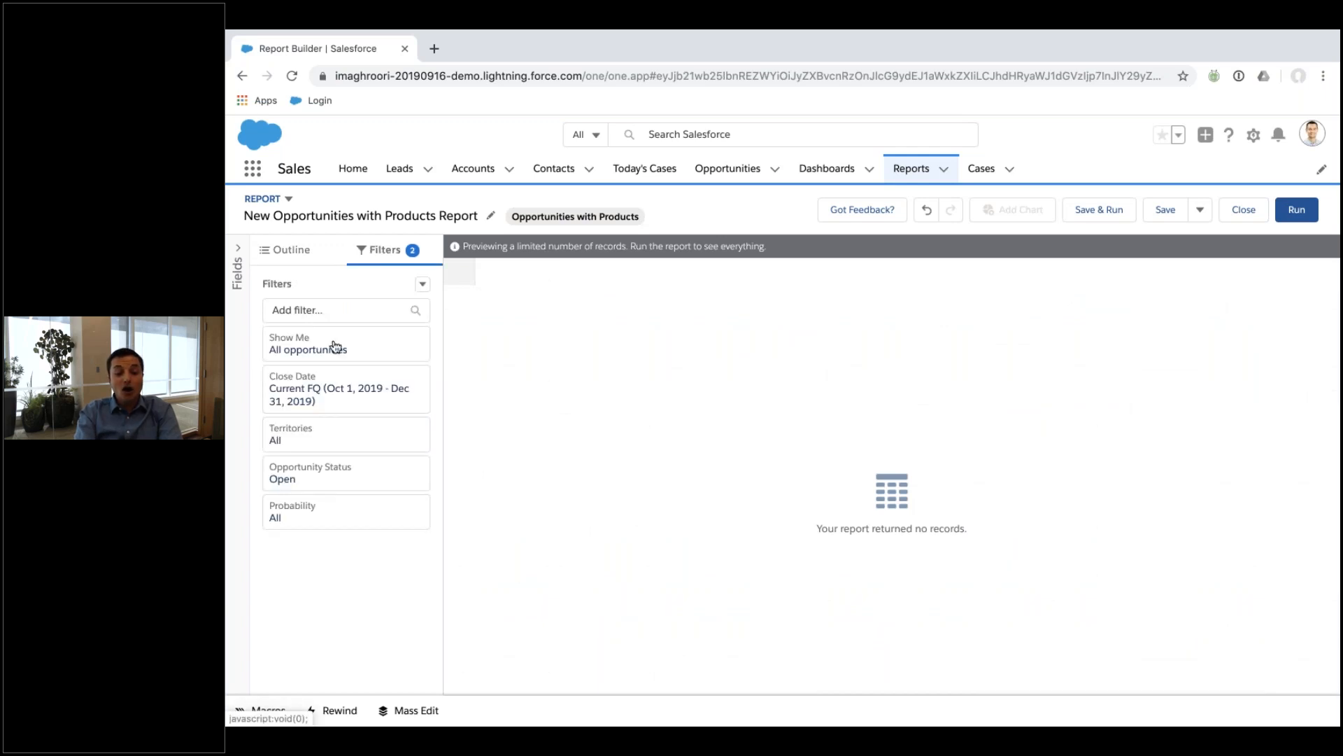
click(374, 347)
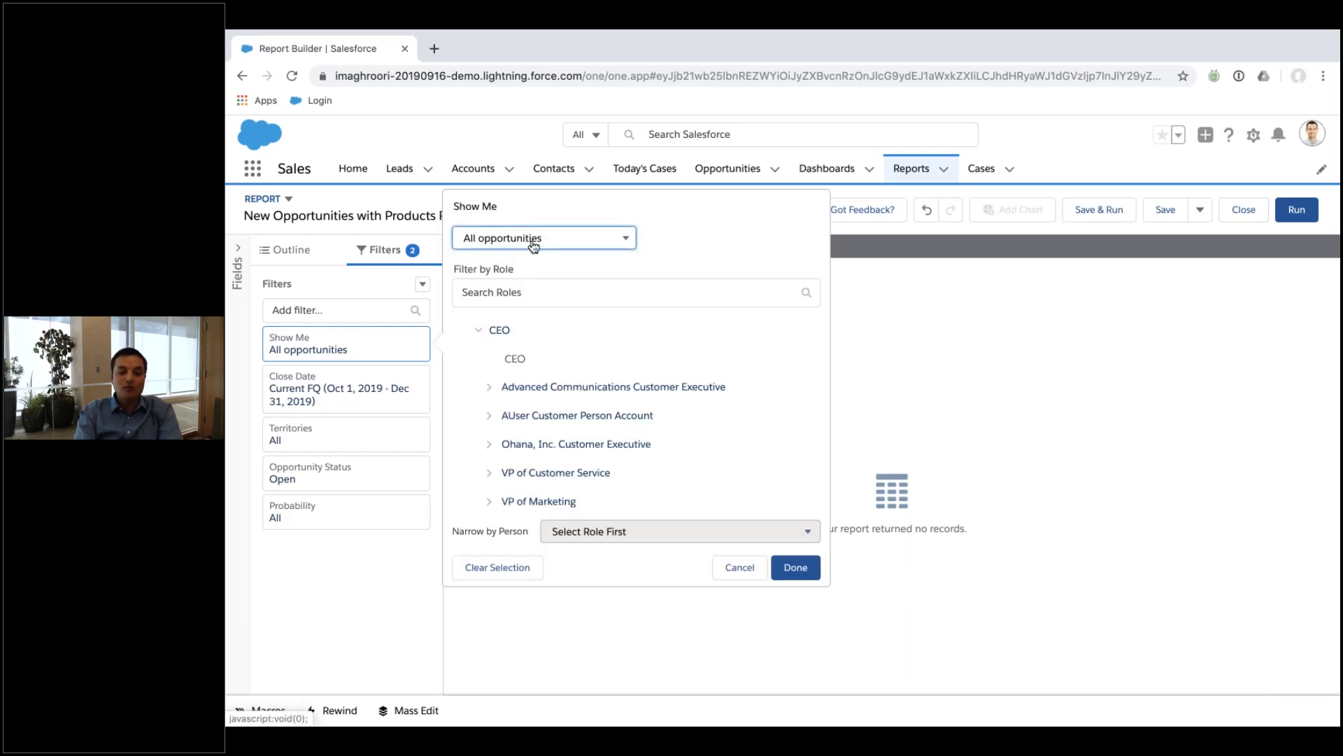
click(534, 245)
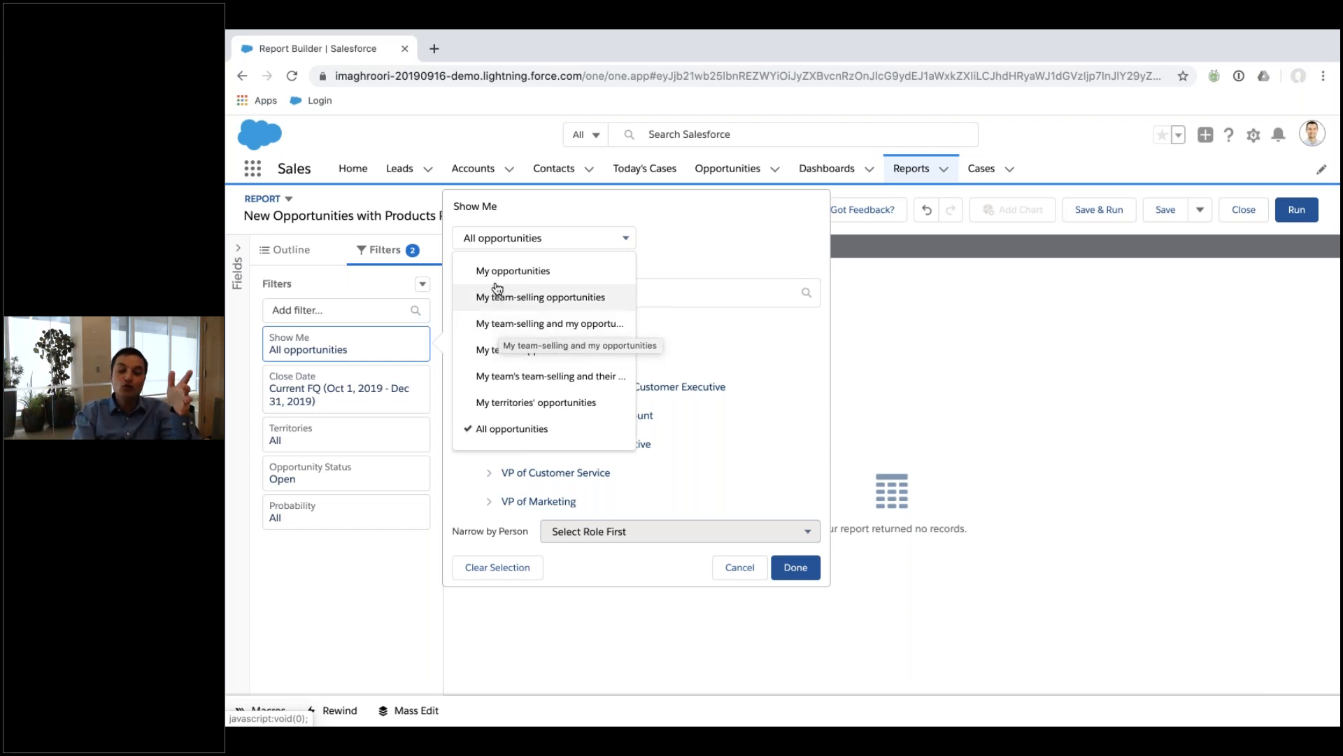
click(497, 429)
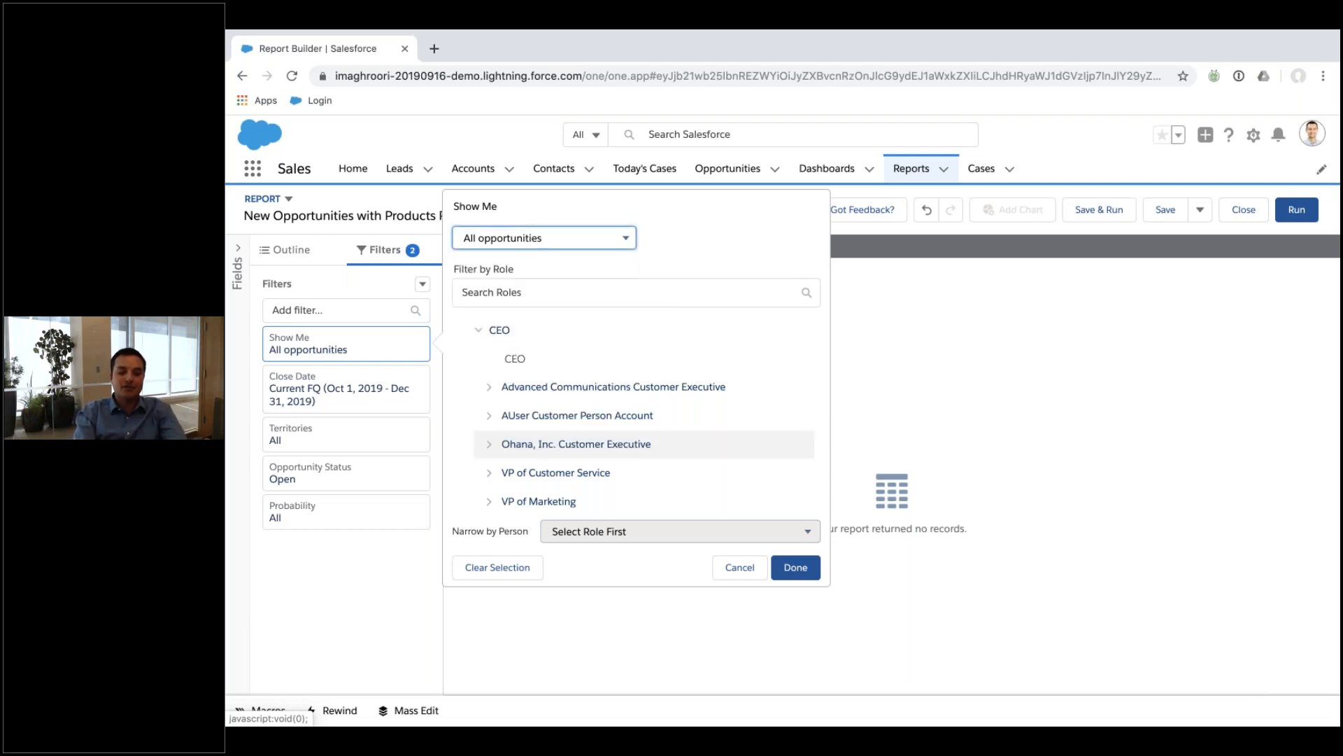
click(796, 567)
click(306, 383)
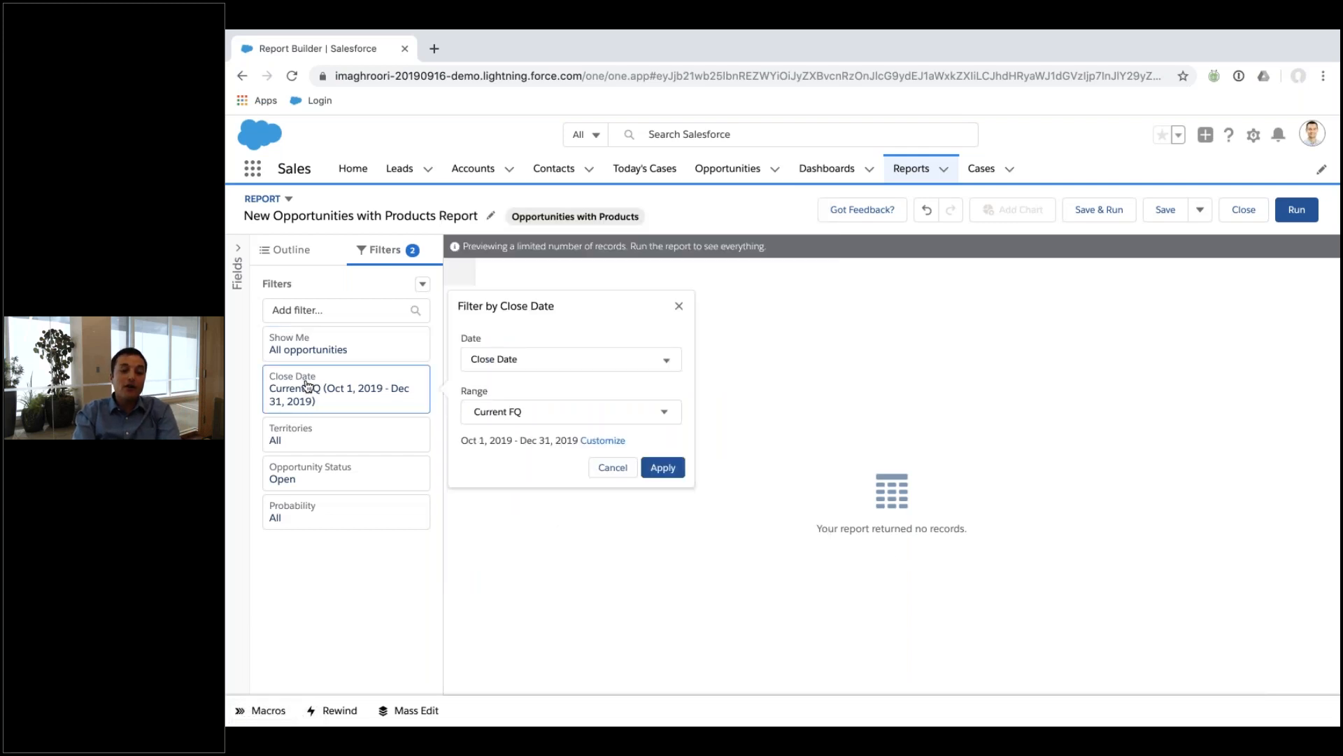
click(523, 359)
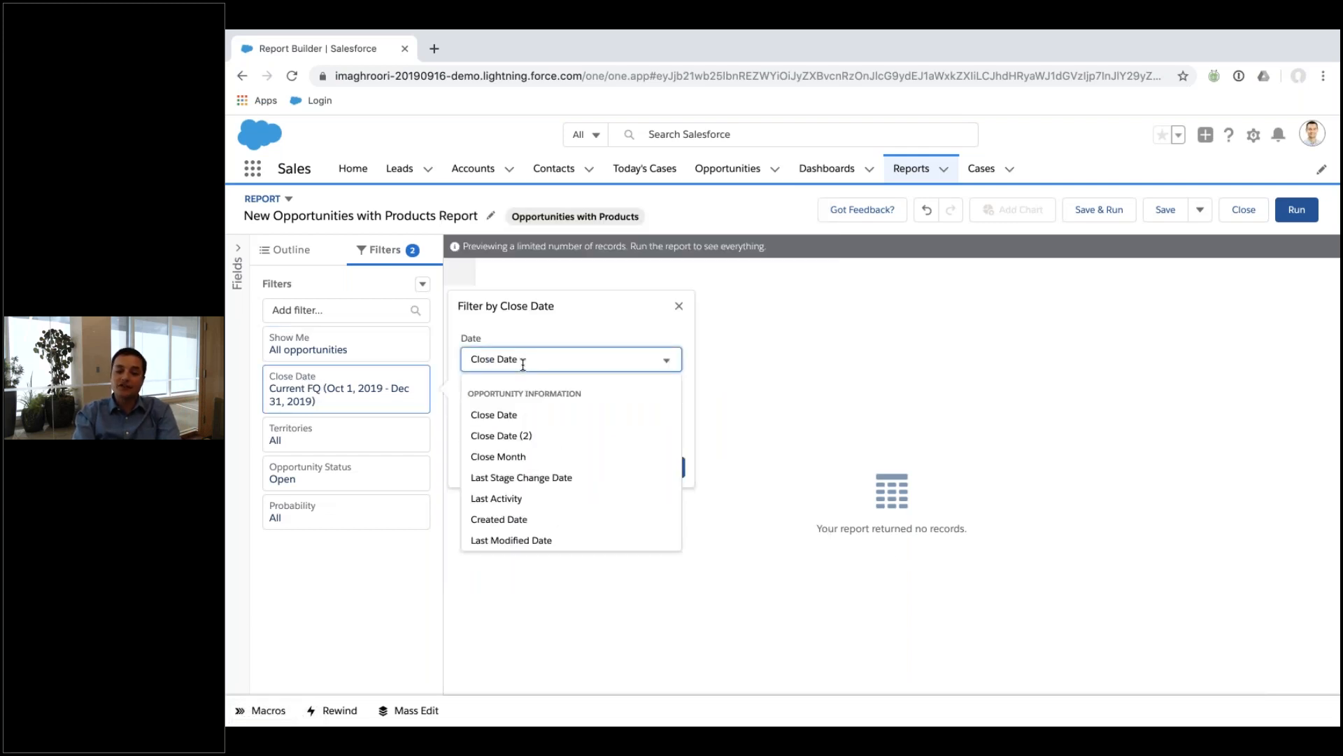
scroll(535, 423, down, 3)
scroll(532, 434, down, 4)
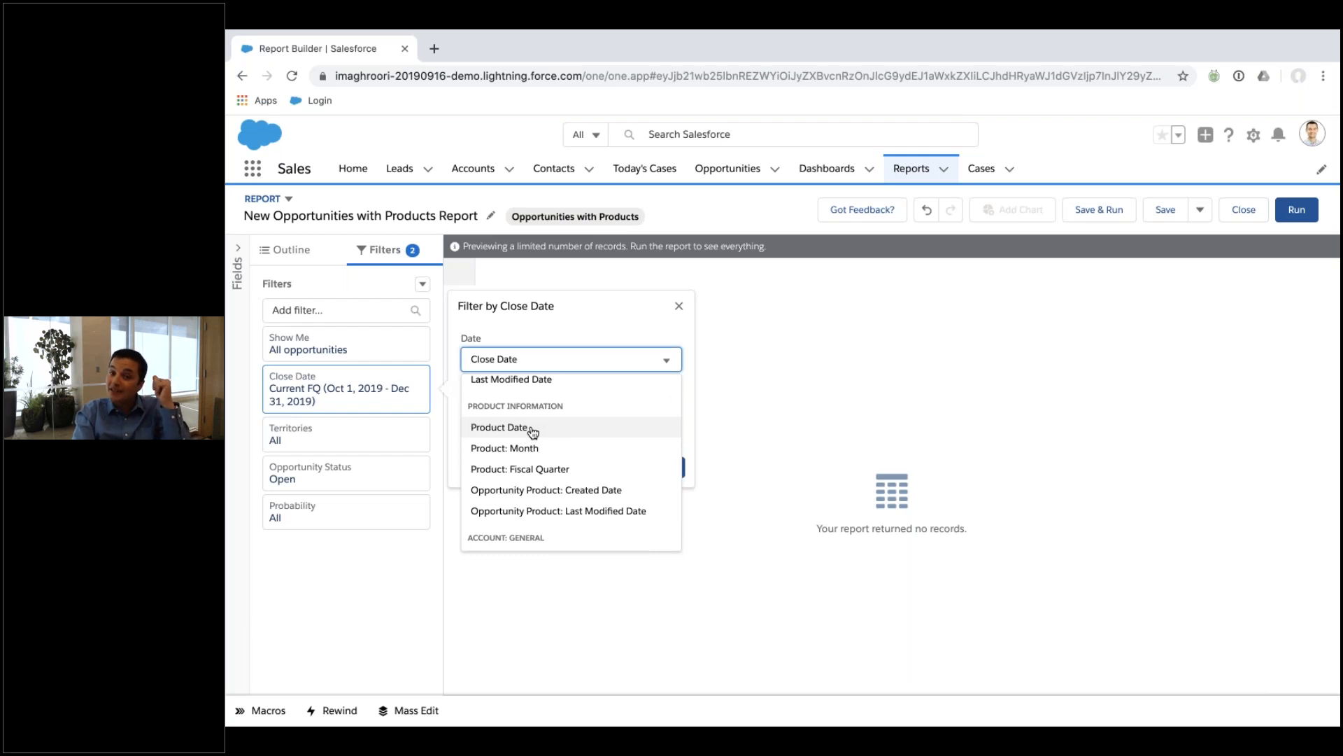
scroll(532, 431, down, 5)
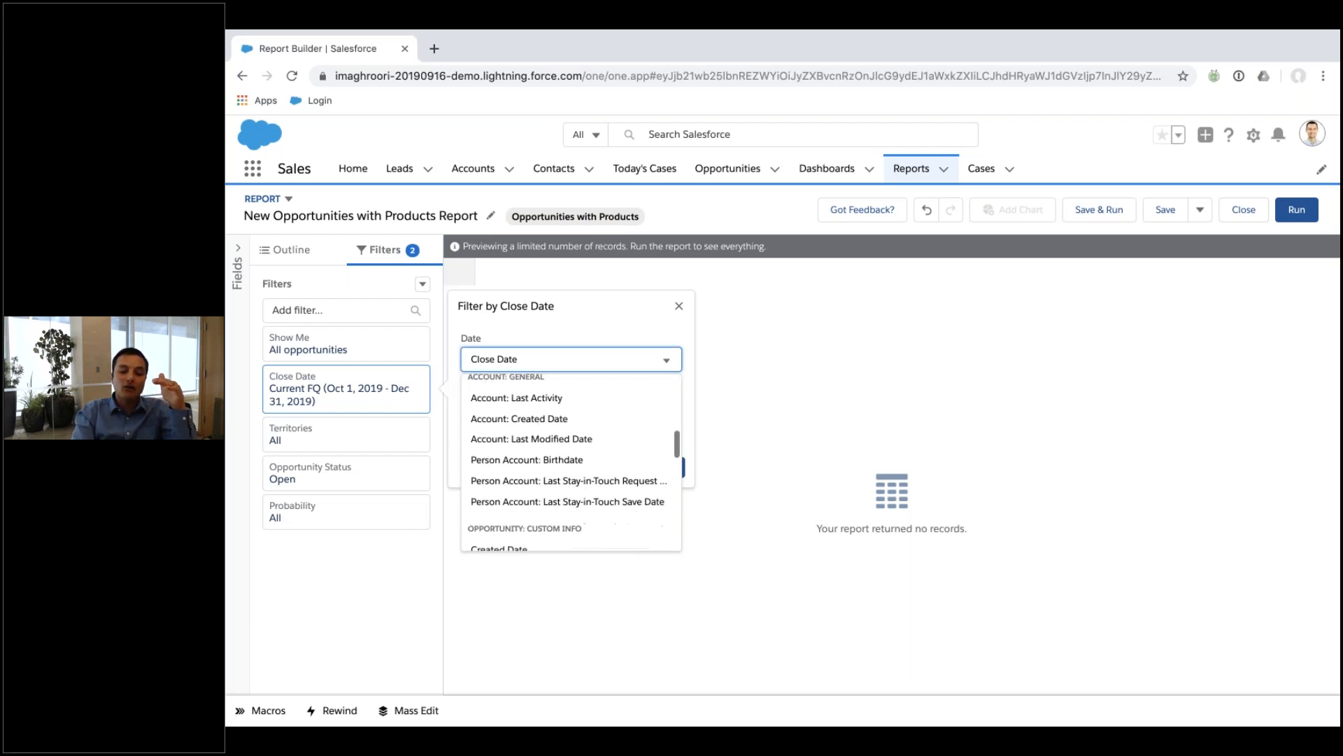
scroll(535, 434, down, 10)
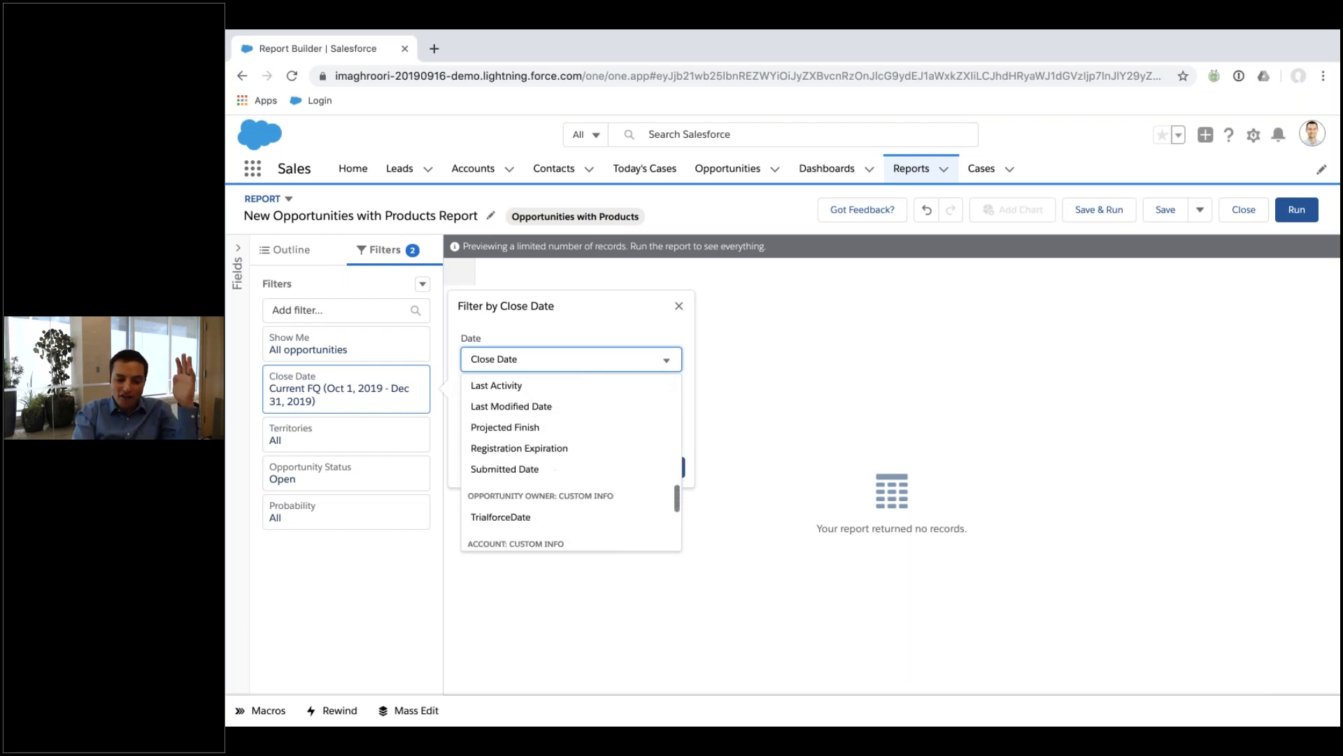
scroll(535, 434, down, 2)
scroll(535, 434, up, 20)
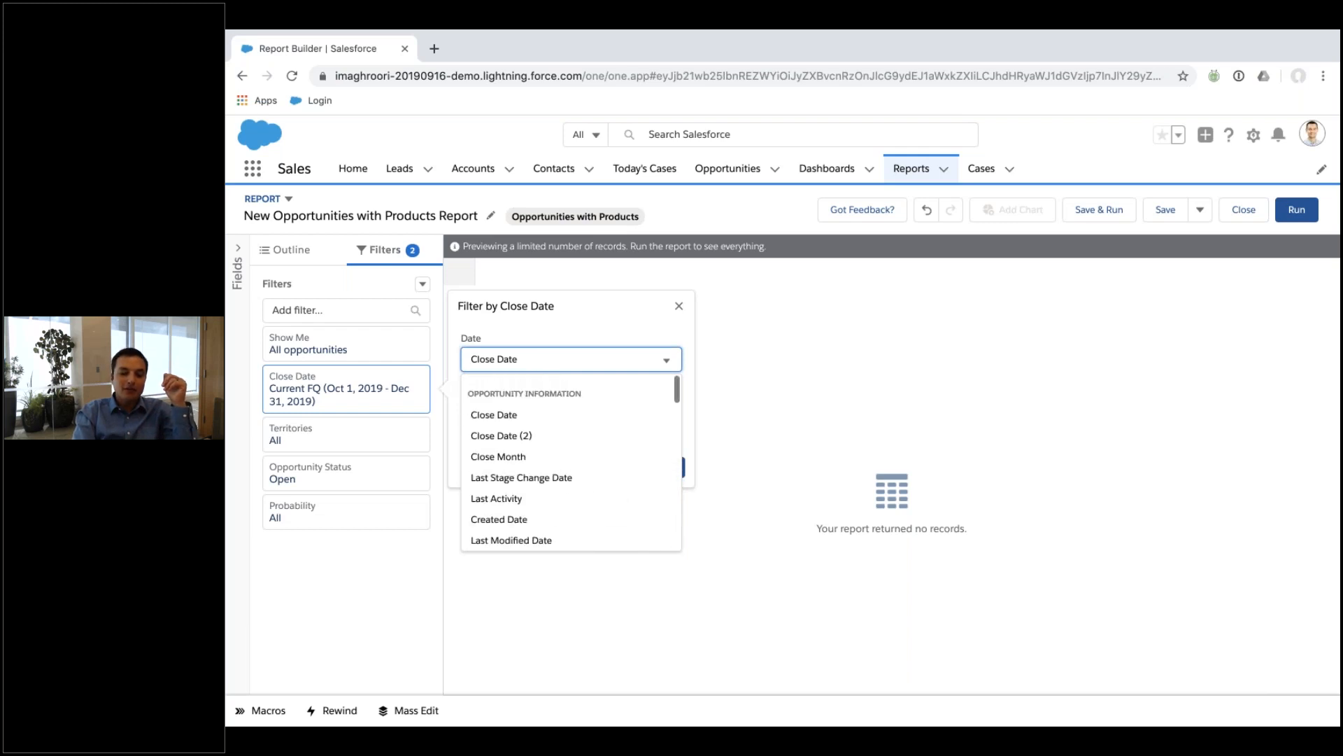
click(521, 417)
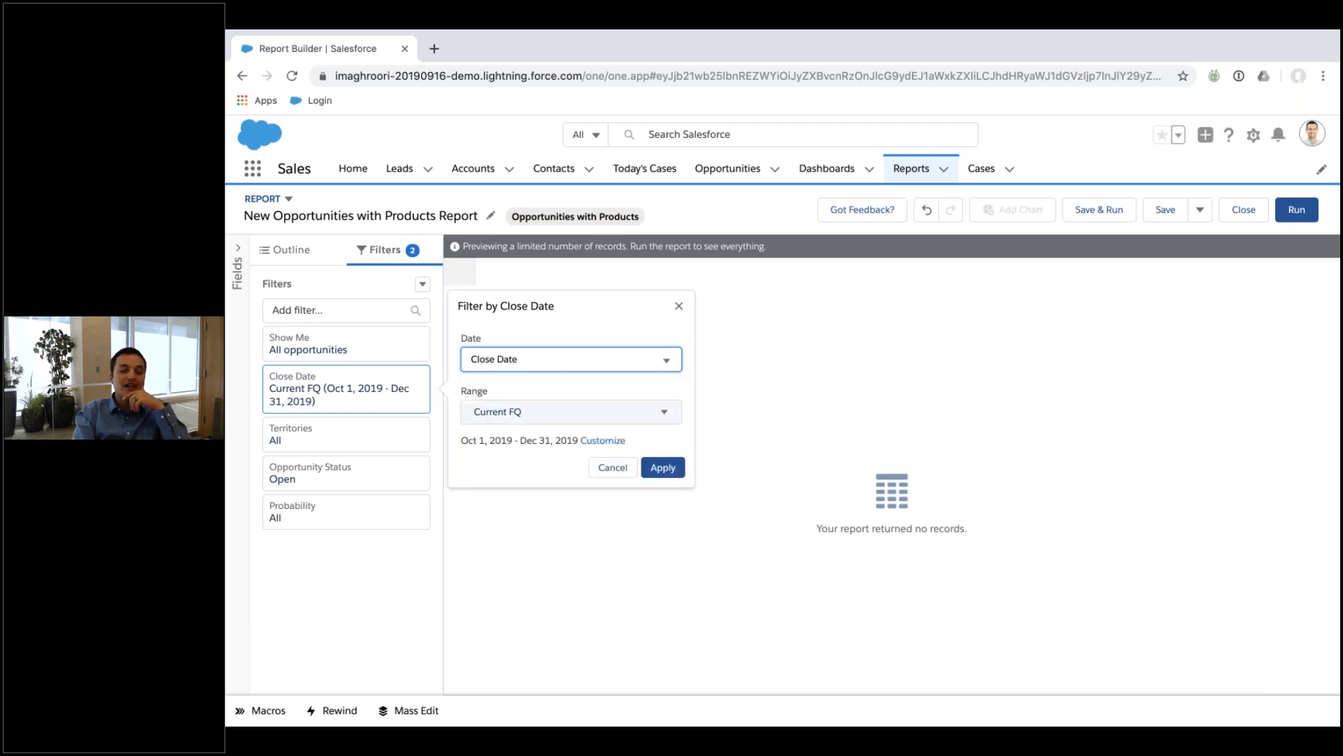
click(569, 408)
scroll(569, 450, down, 5)
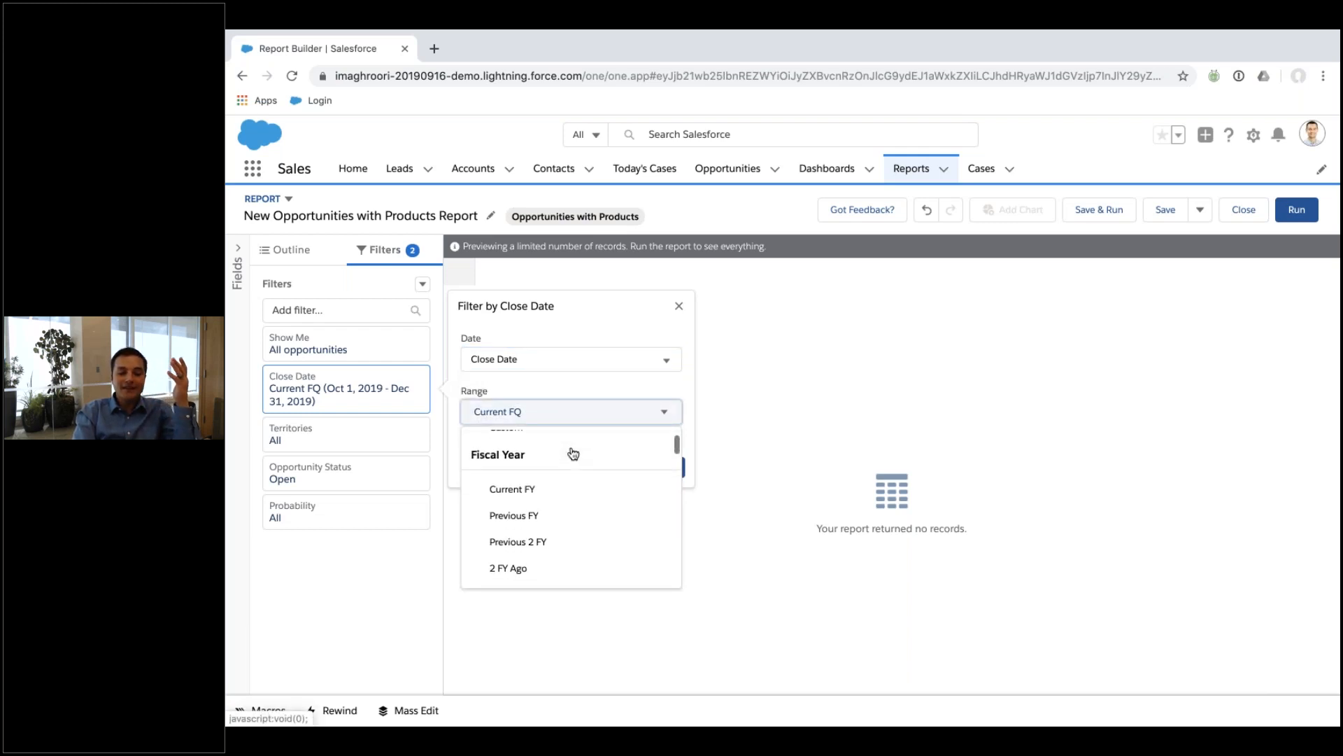
scroll(573, 453, down, 5)
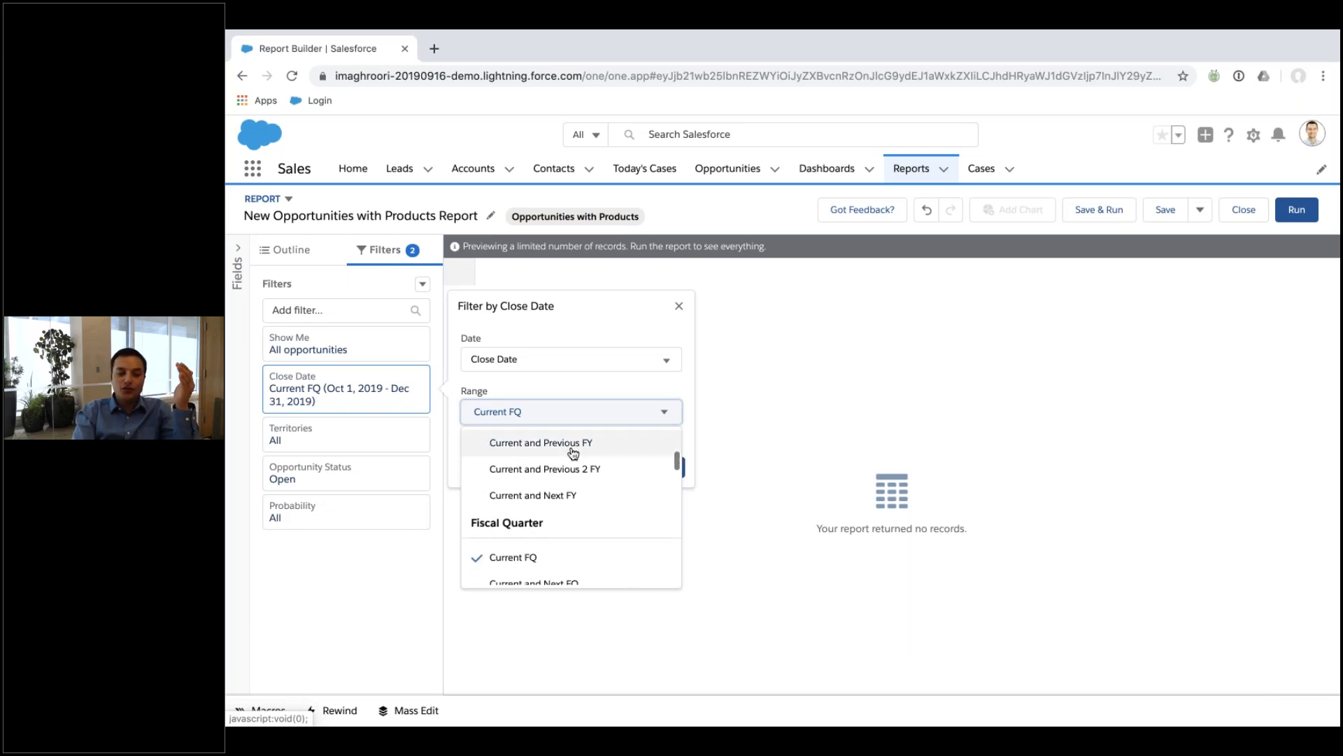
scroll(573, 453, down, 5)
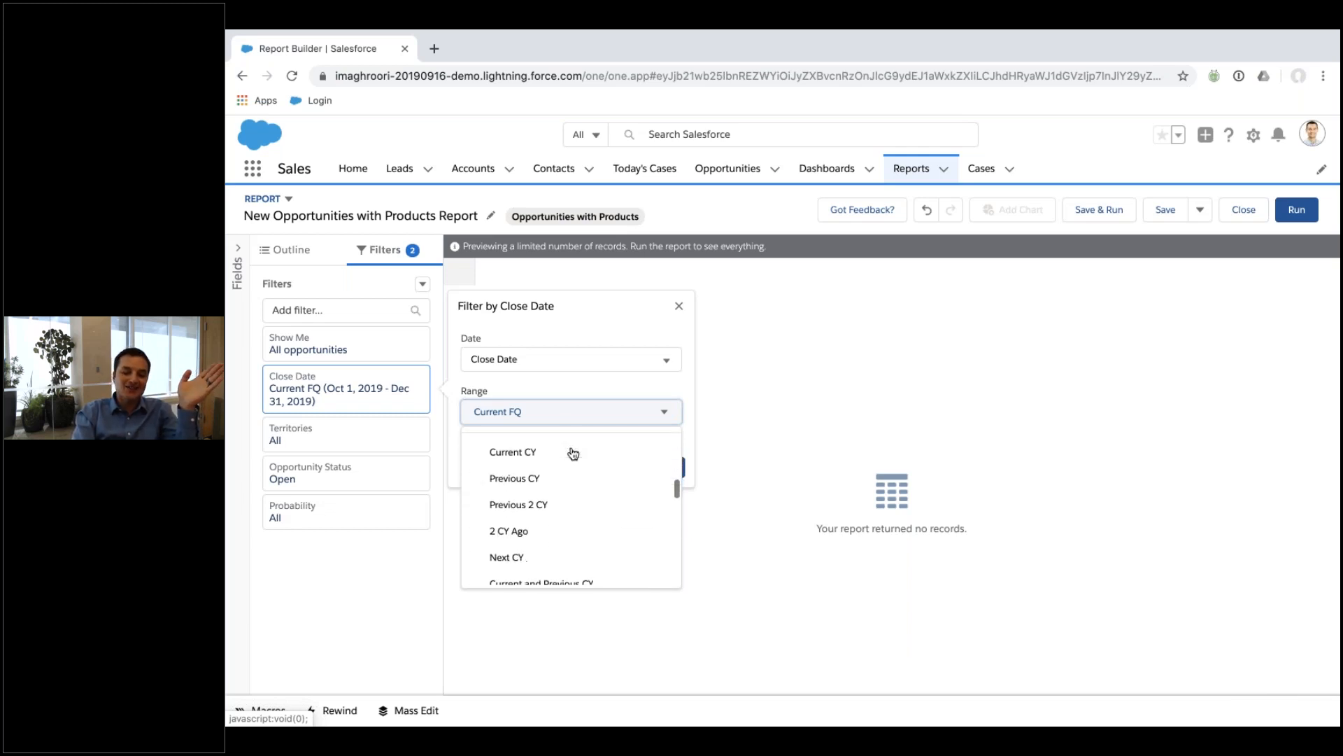
scroll(573, 490, down, 5)
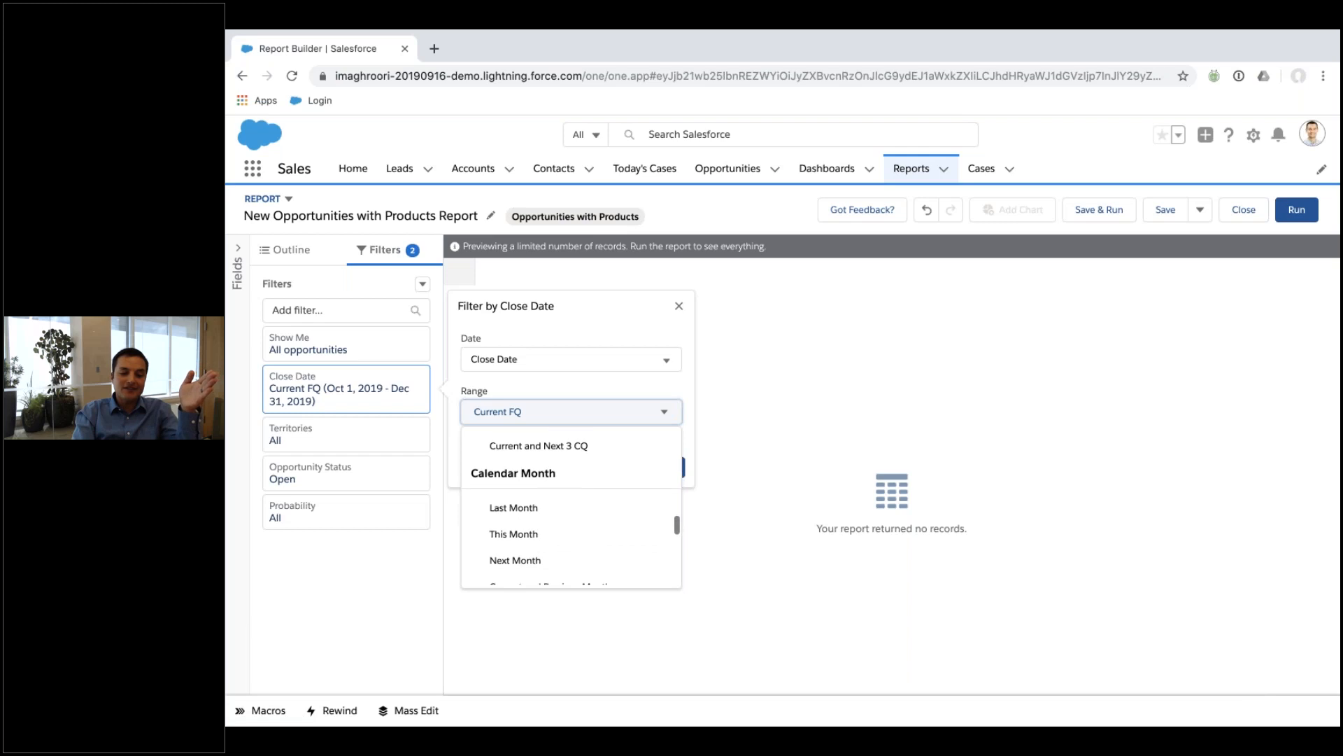
scroll(538, 498, down, 1)
click(542, 537)
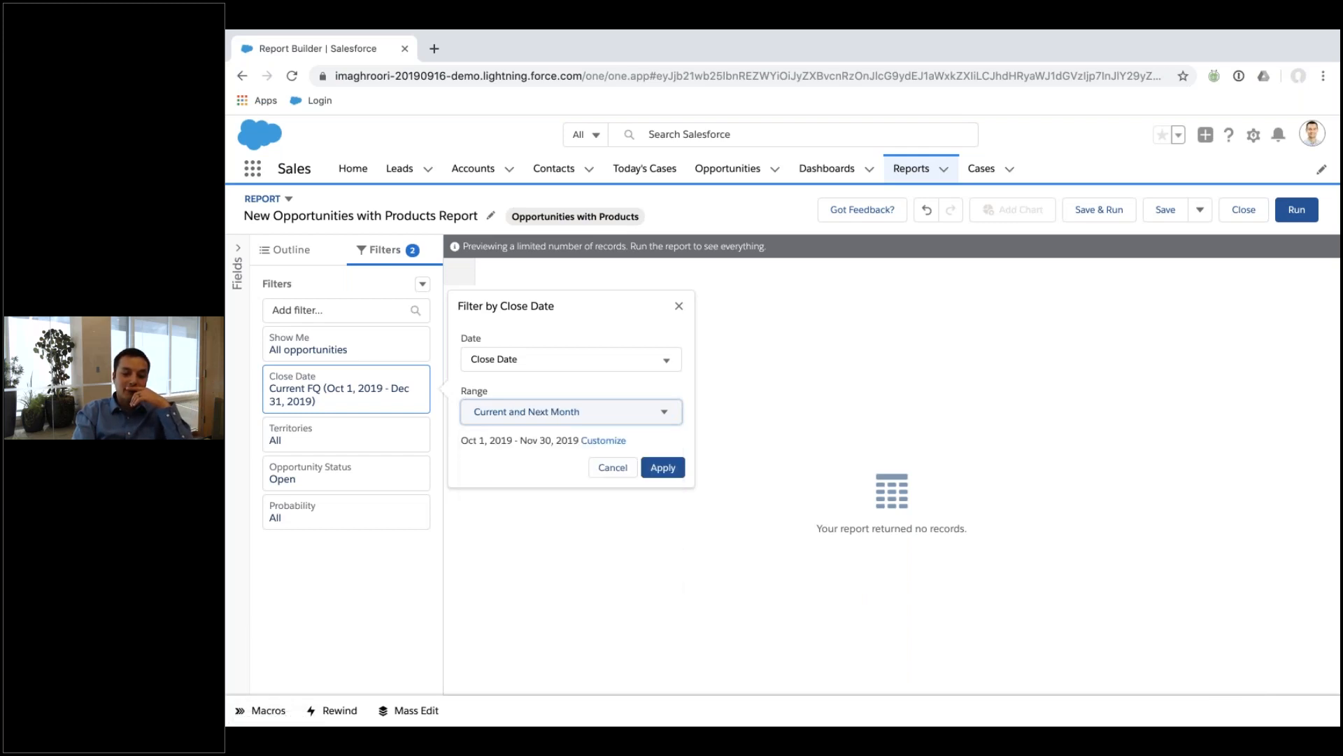
click(665, 468)
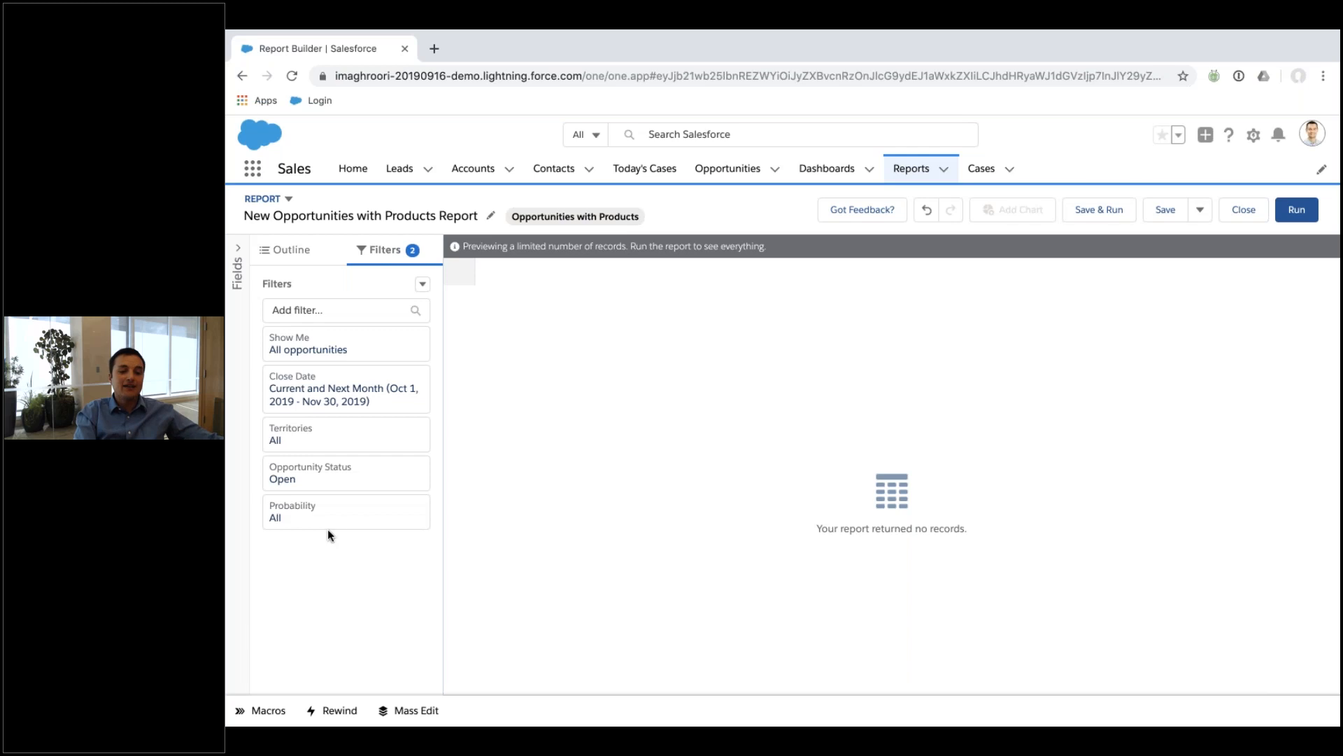
click(334, 479)
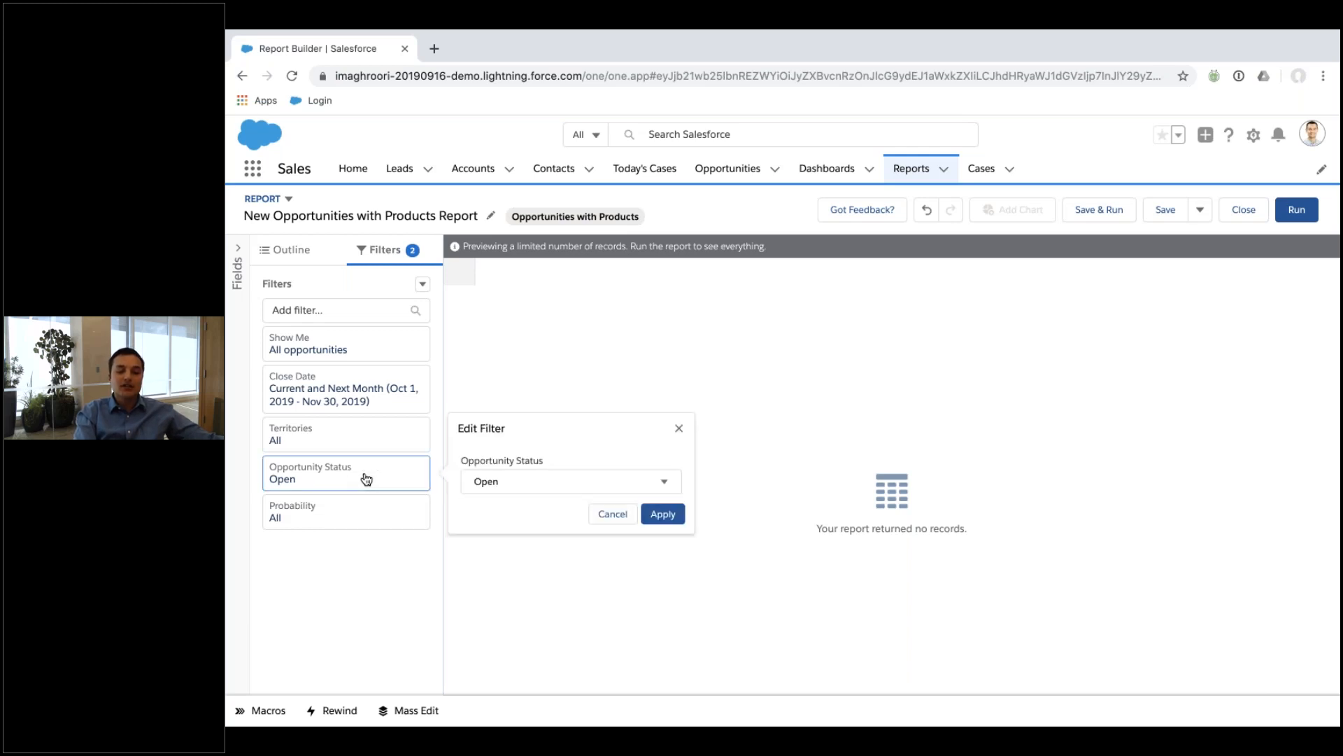
click(496, 483)
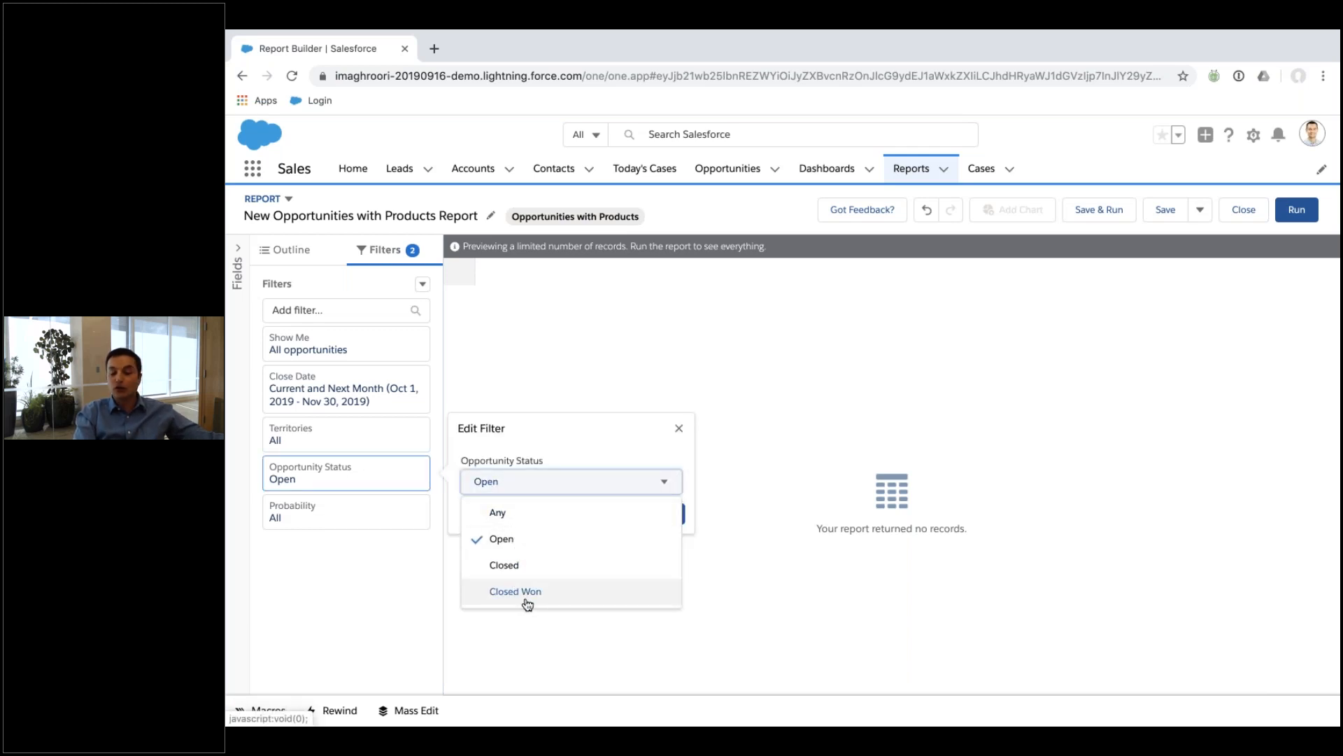
click(537, 465)
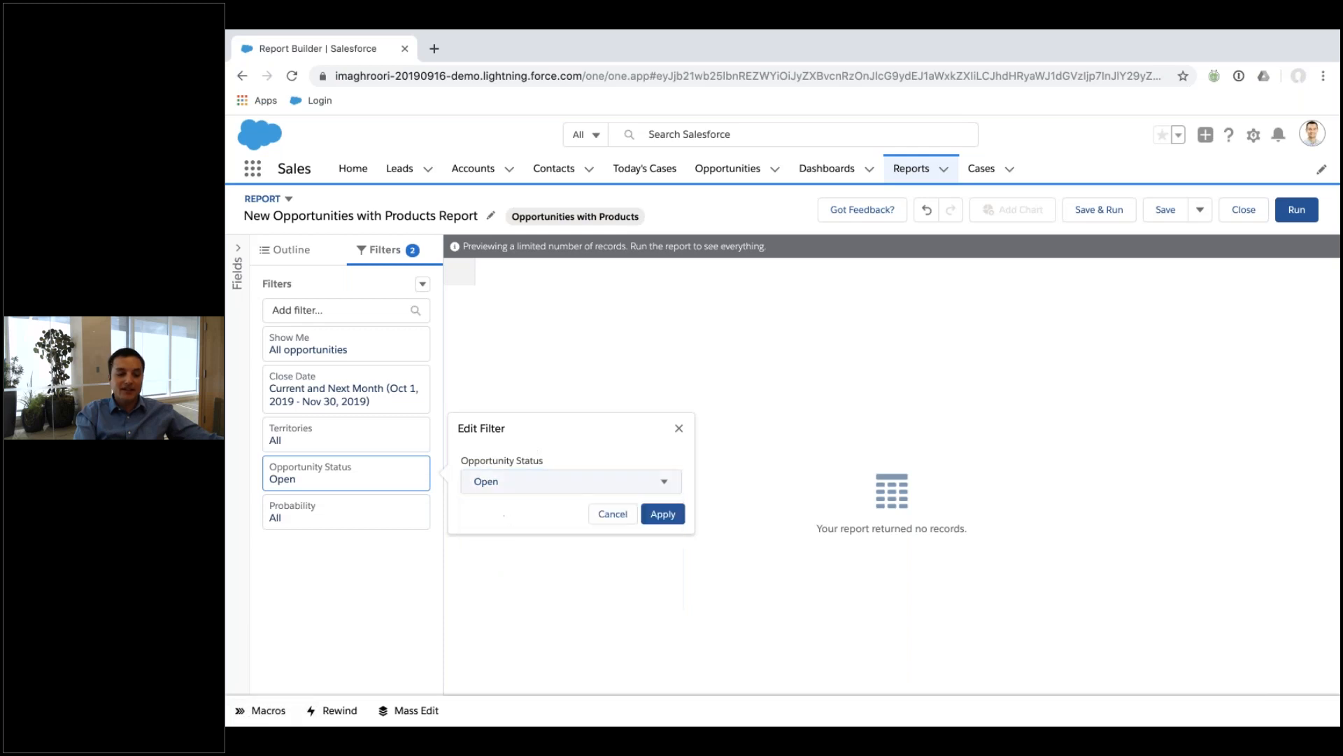
click(664, 515)
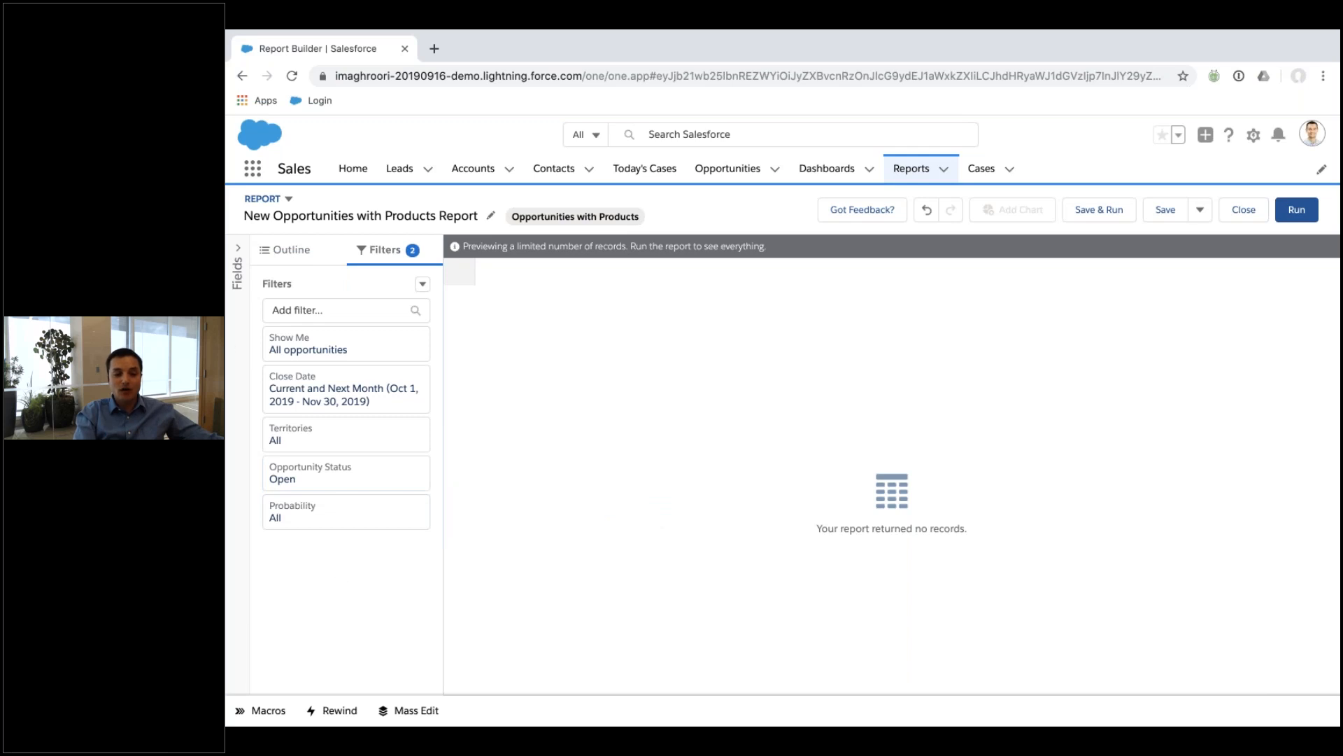
Add Opportunity Name and Account Name columns to the report.
click(280, 258)
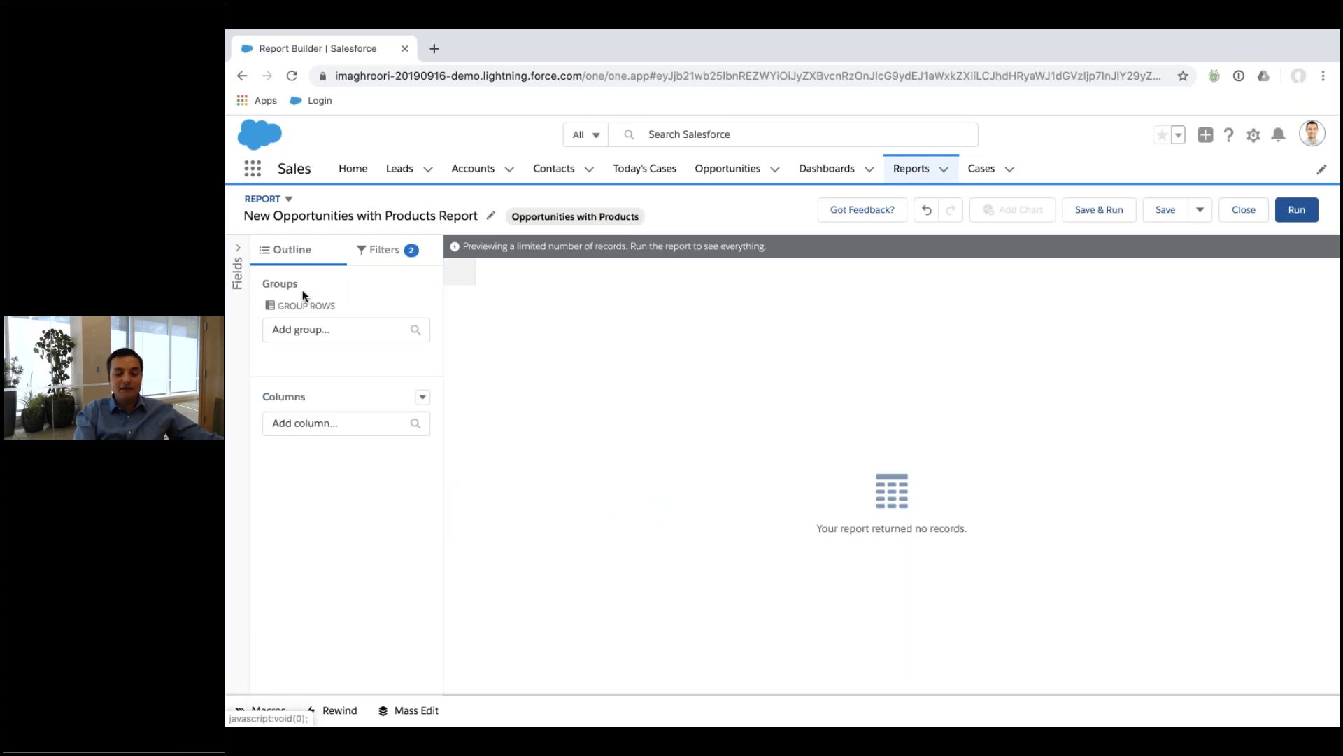
click(330, 426)
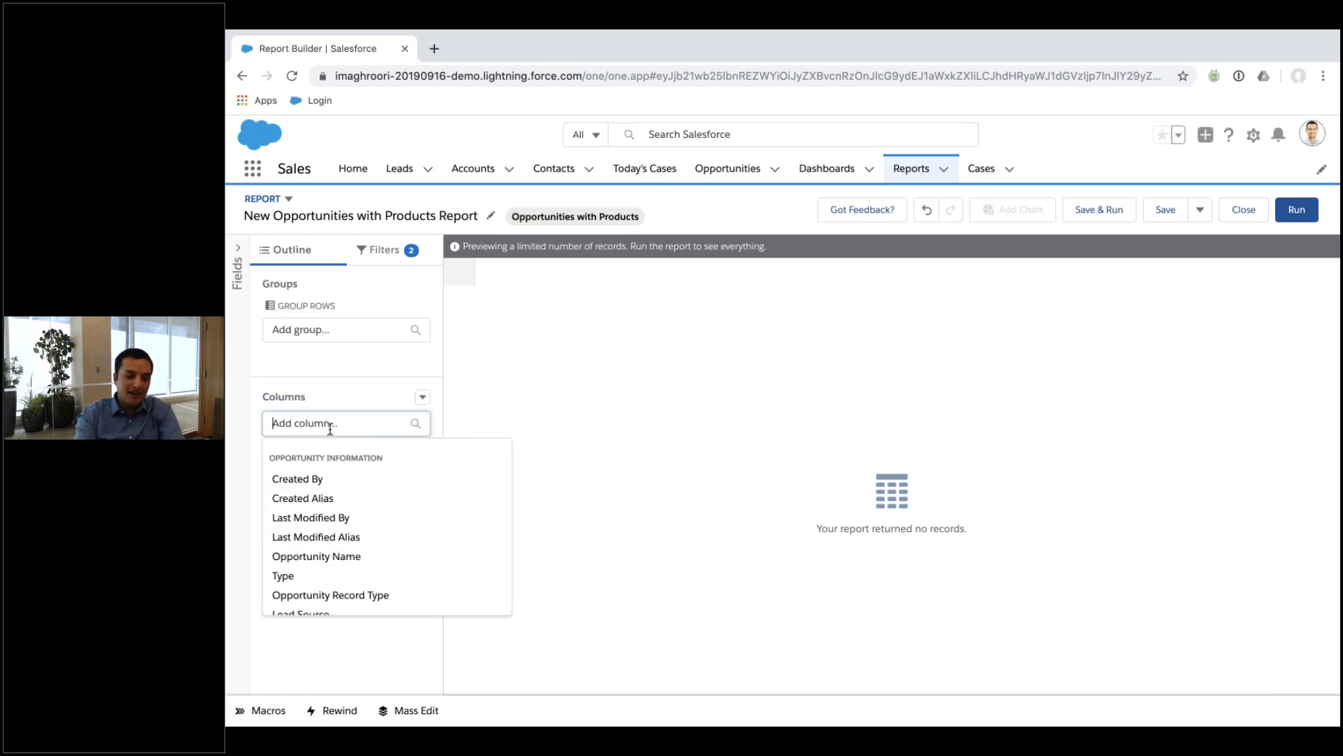
text(name)
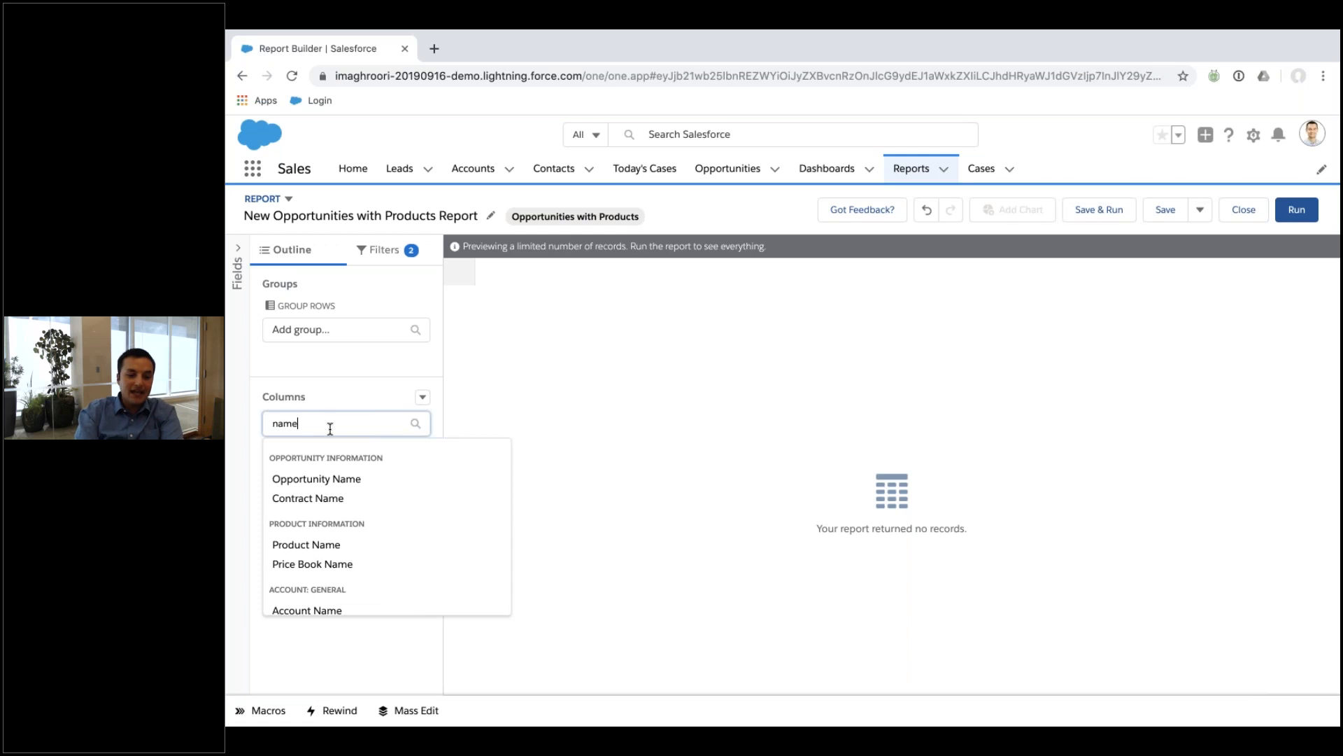
click(338, 482)
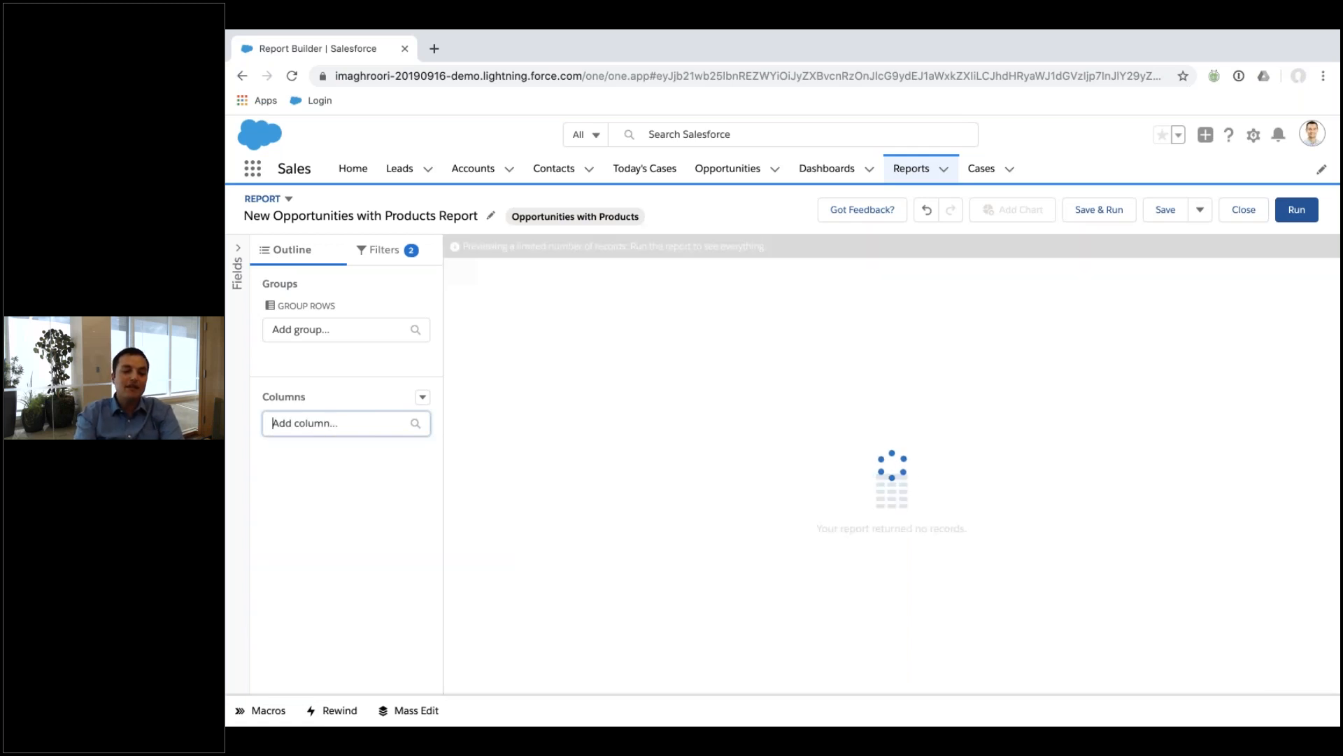
text(account)
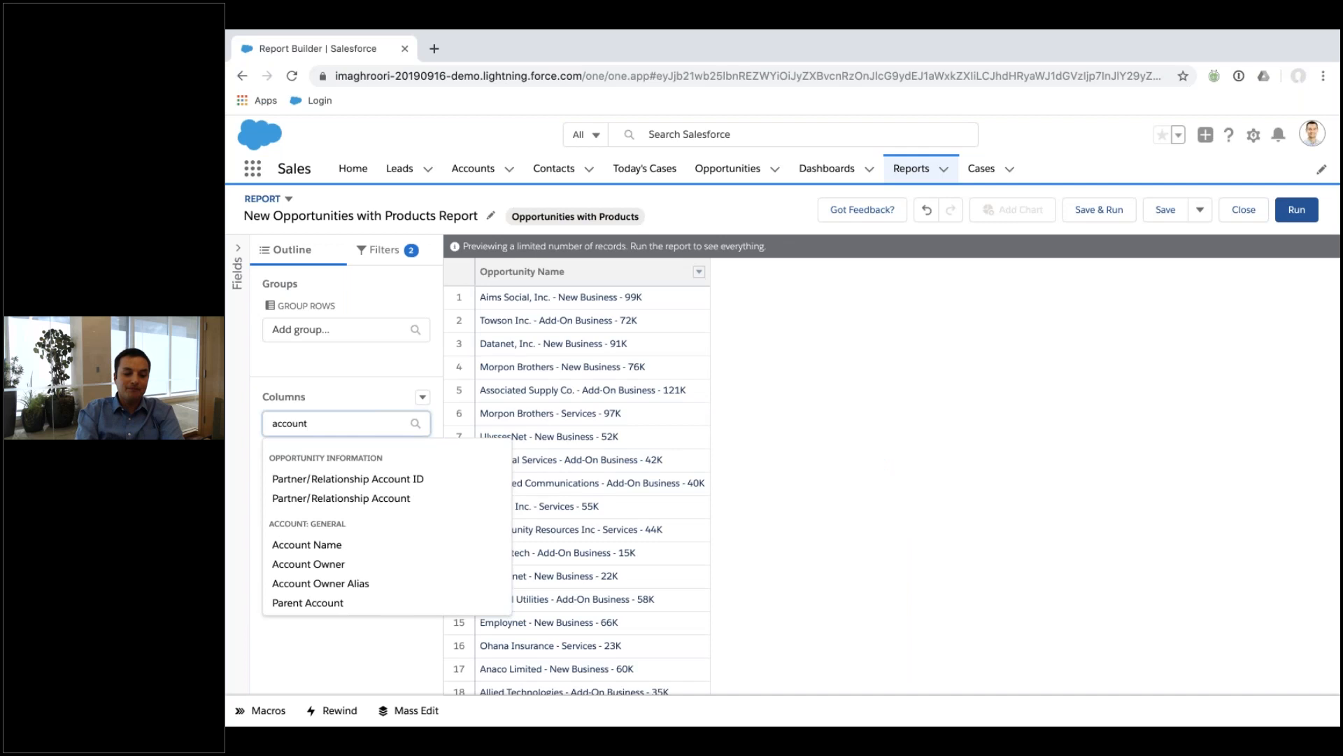
click(338, 544)
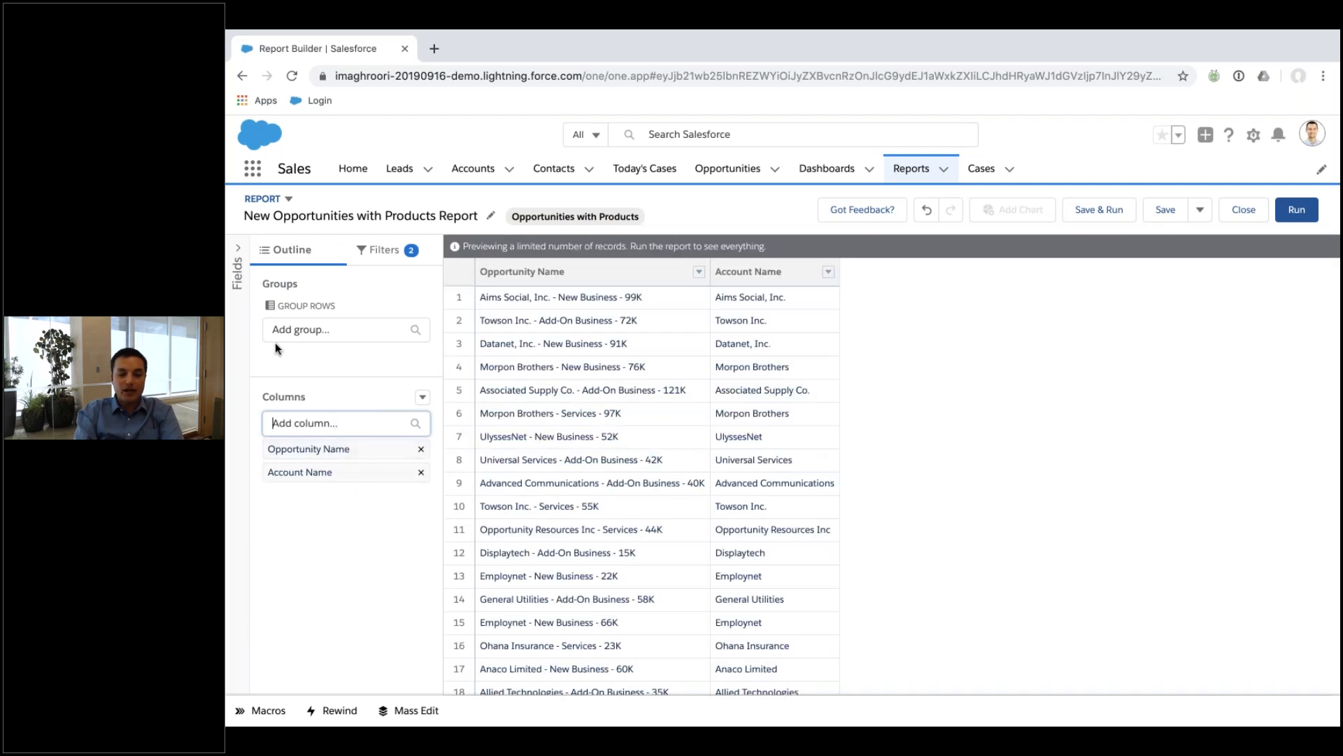
Add the Type column and place it right after Opportunity Name.
click(241, 276)
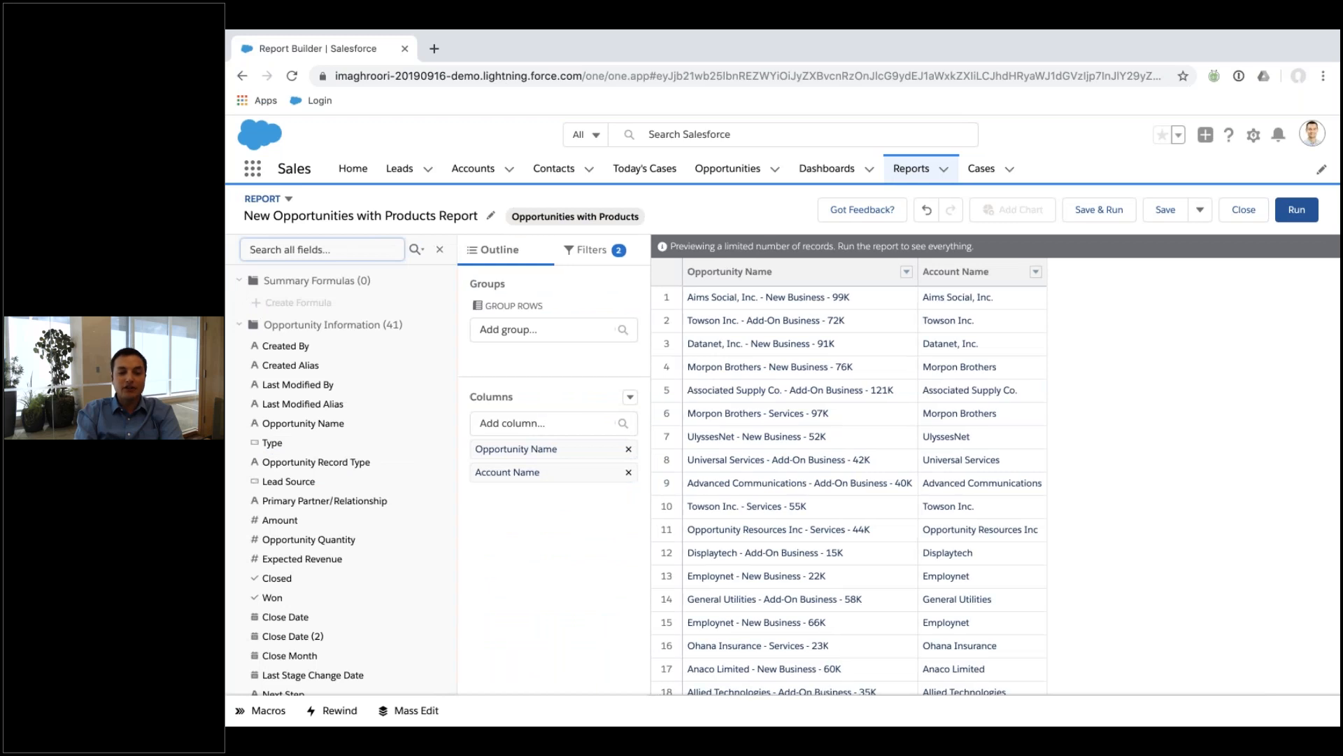
scroll(340, 385, down, 1)
scroll(342, 392, up, 1)
drag(280, 448, 511, 448)
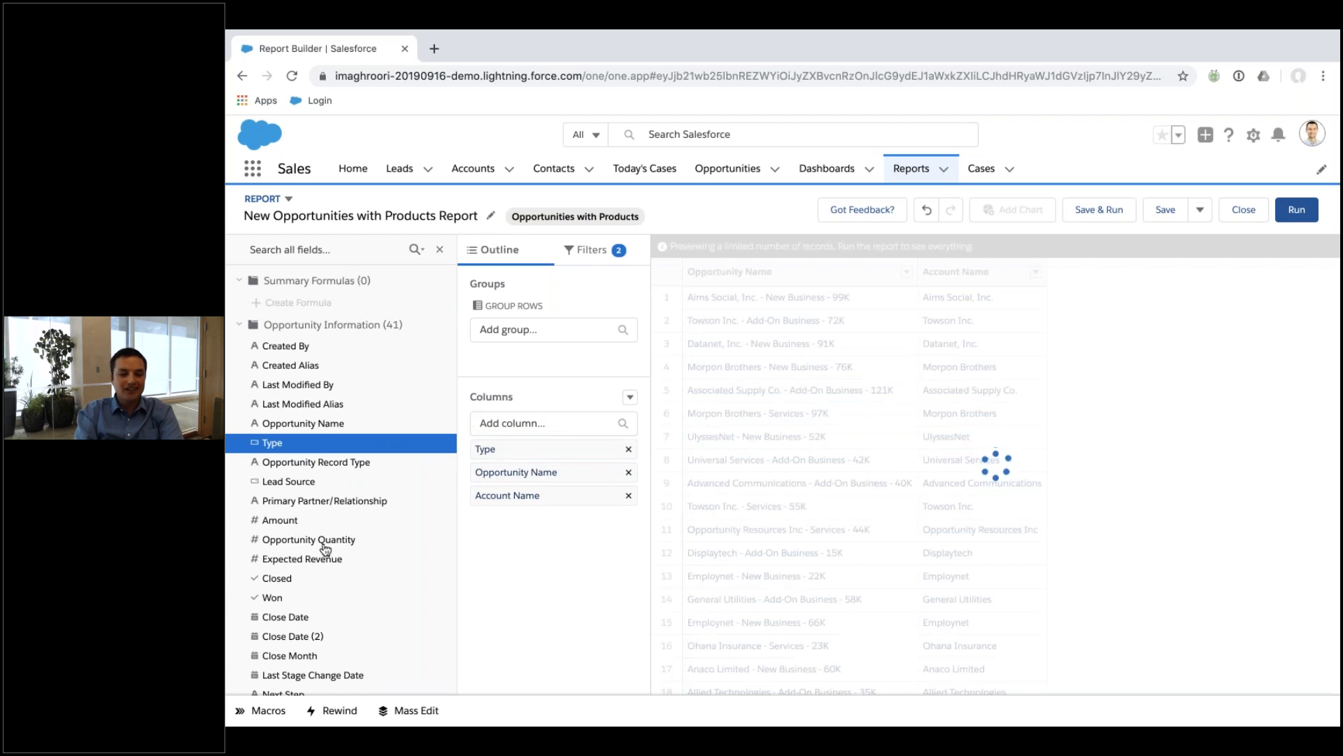
scroll(348, 488, down, 3)
scroll(347, 488, up, 3)
click(359, 250)
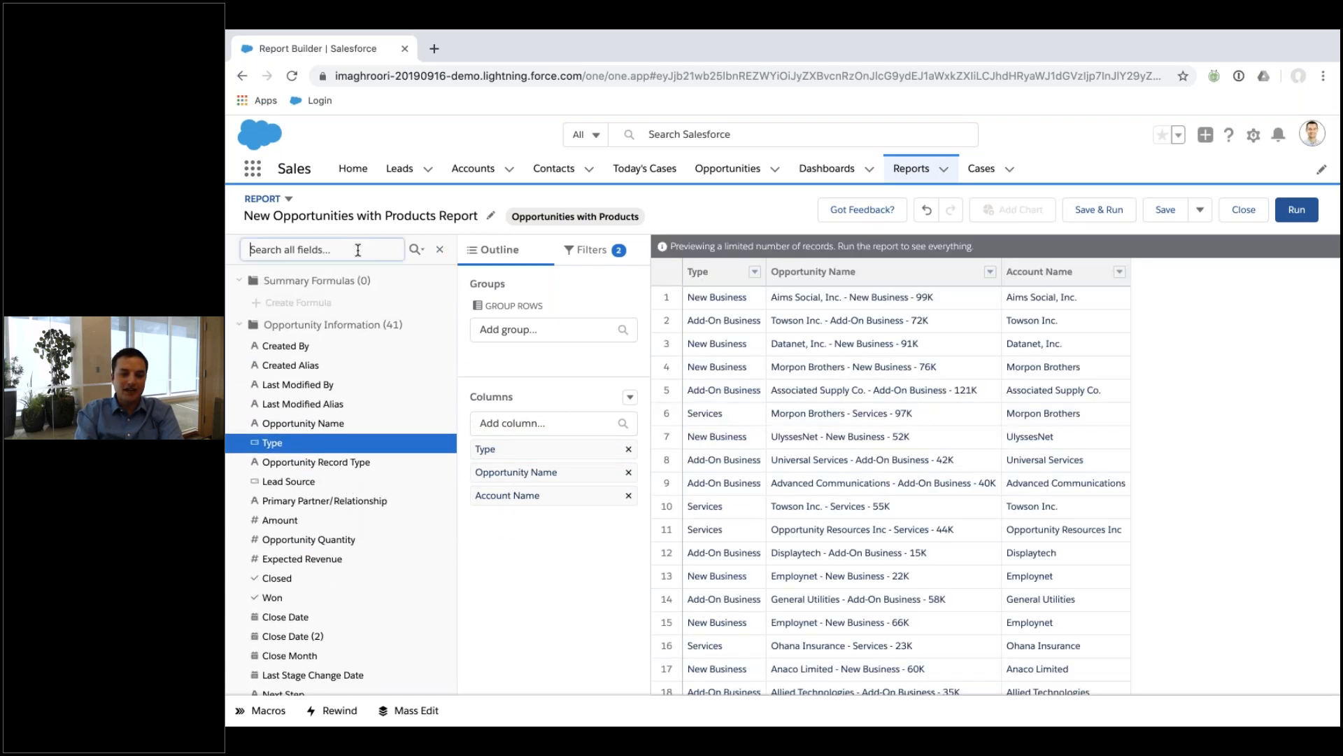
click(439, 250)
drag(356, 449, 349, 502)
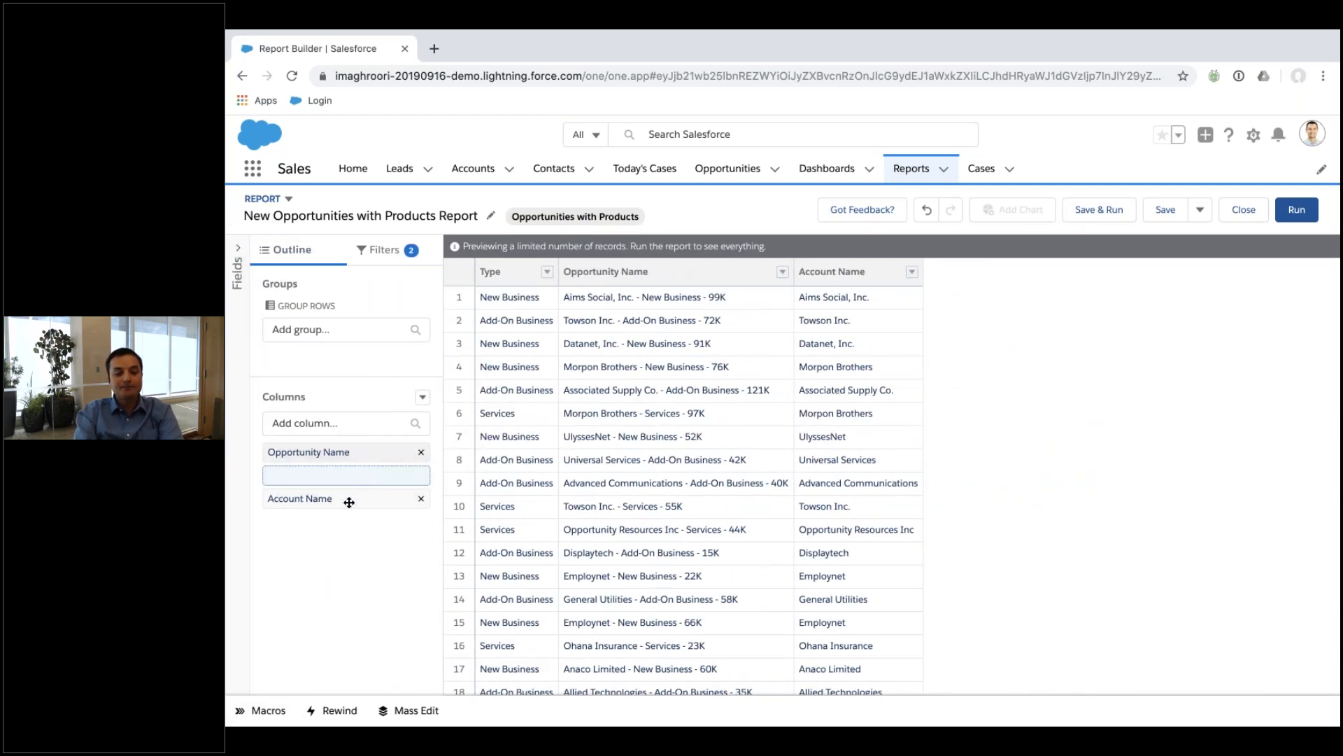
Add Opportunity Owner, Amount and Stage columns to the report.
click(346, 417)
text(owner)
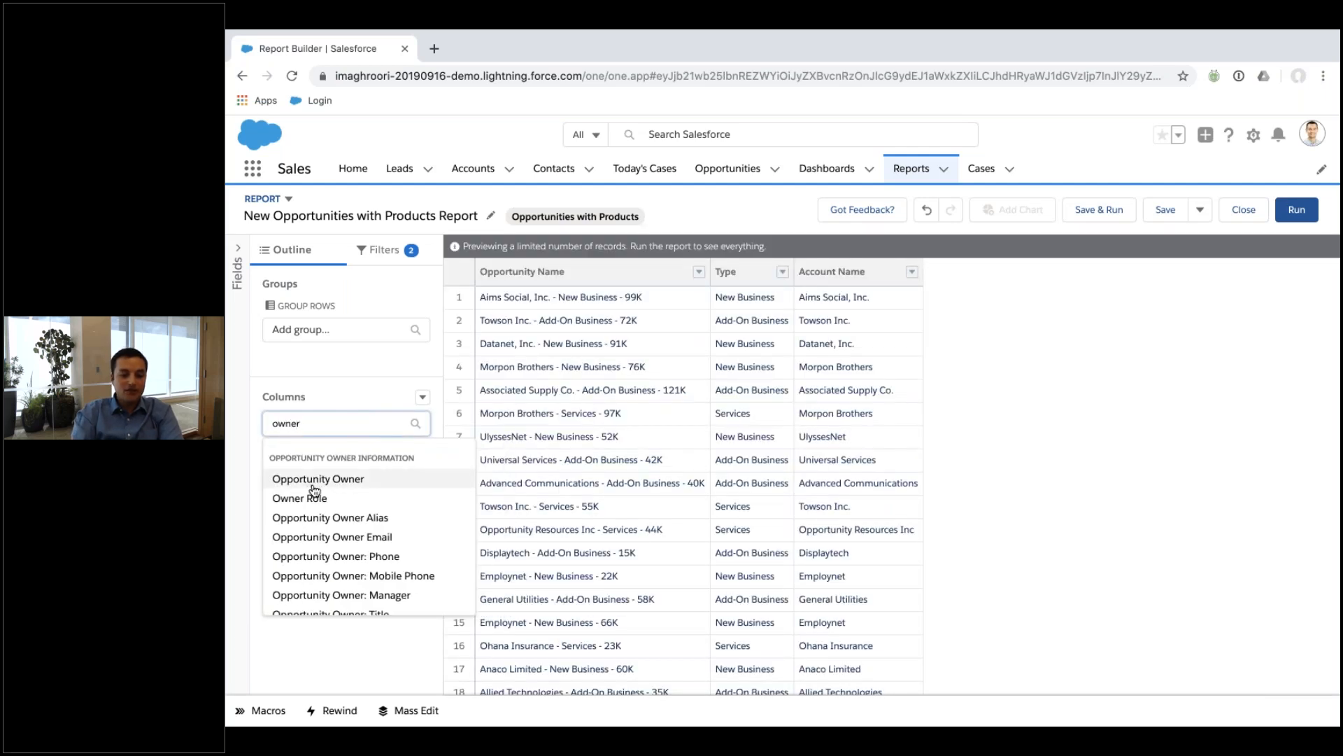
click(313, 486)
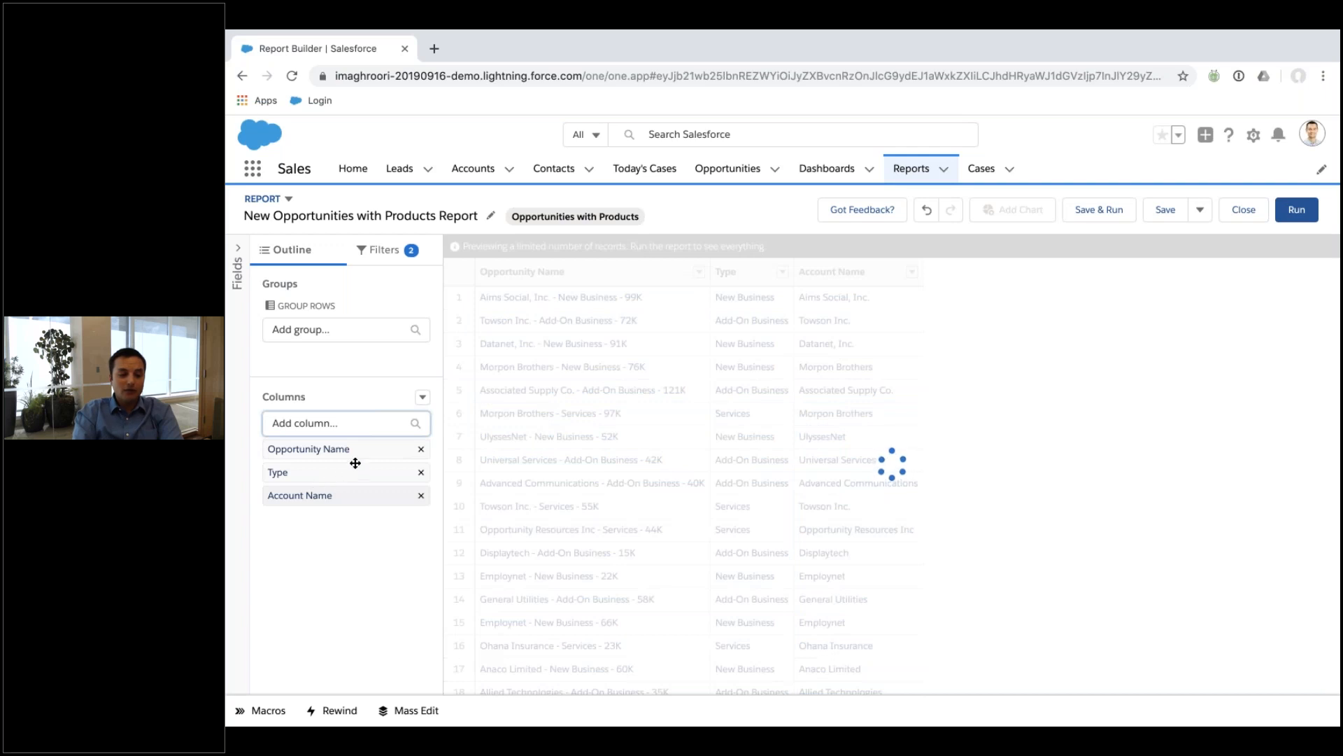
text(amount)
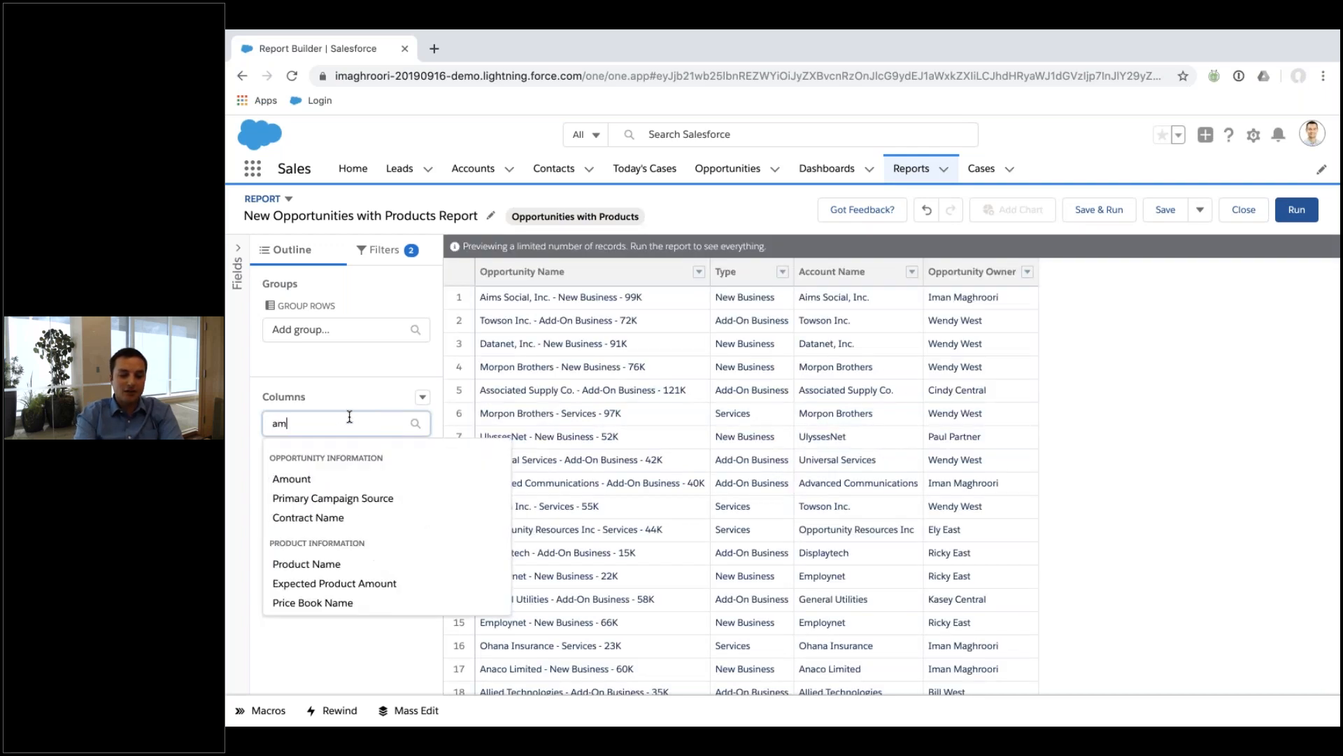
click(327, 479)
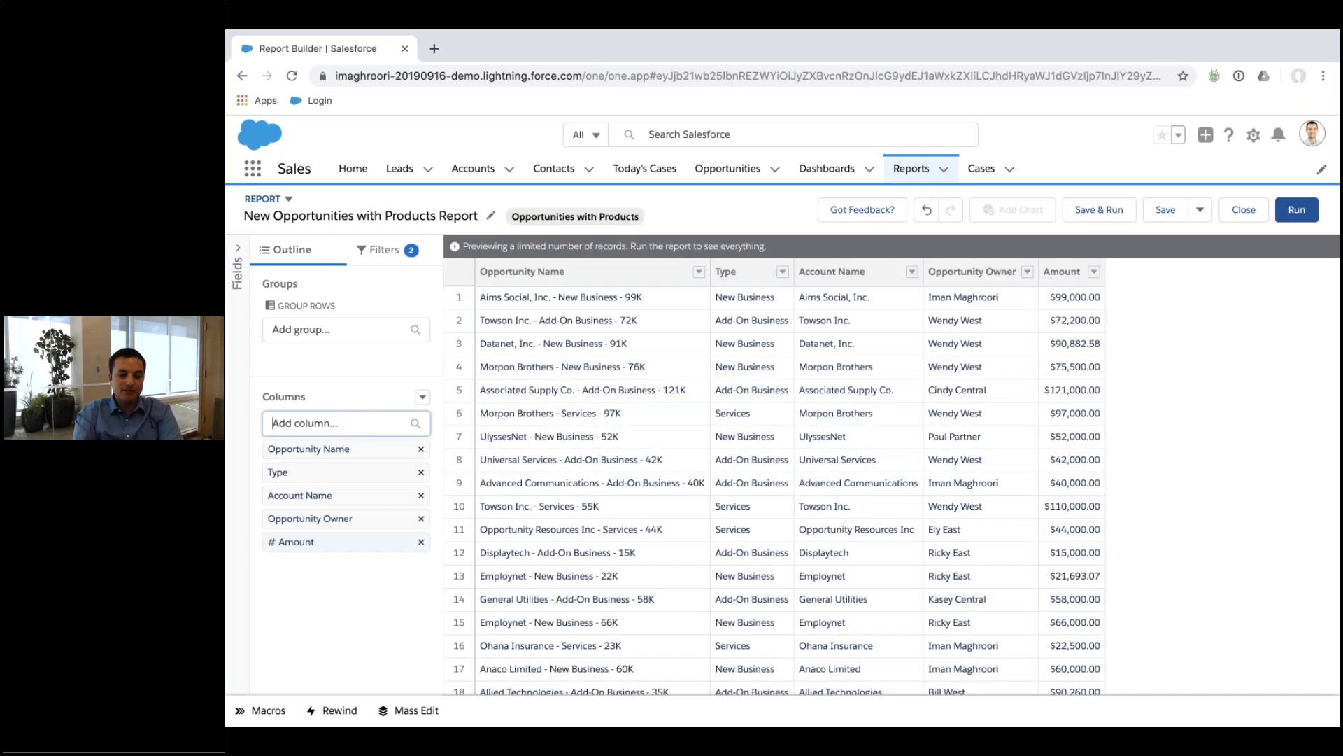
text(stage)
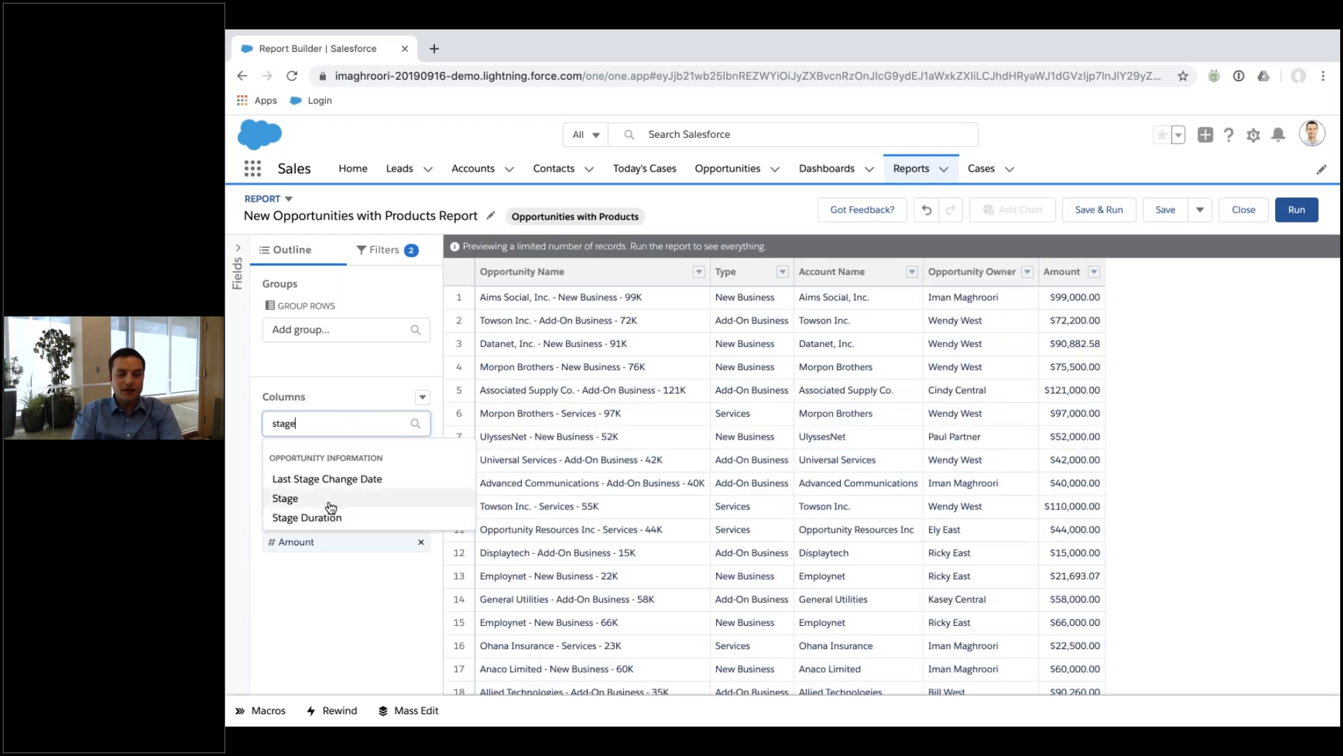
click(329, 503)
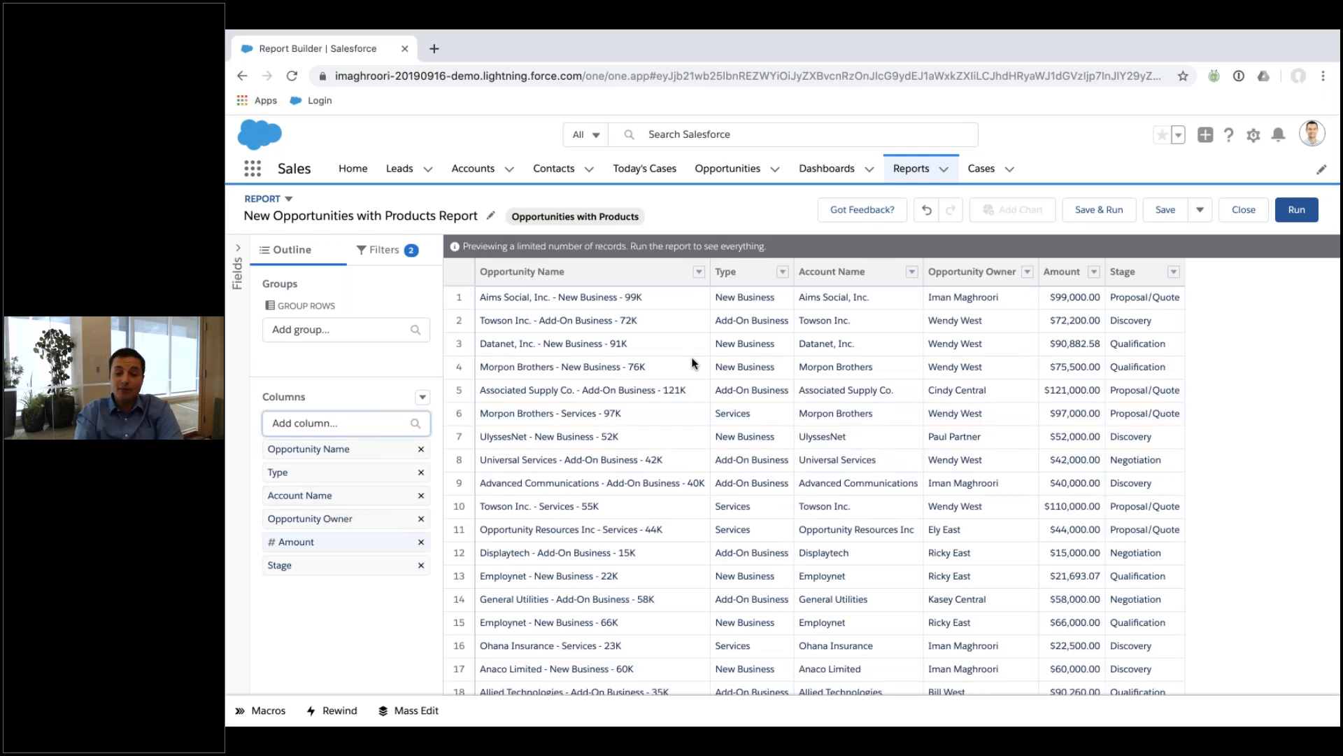
Group the report rows by Opportunity Owner, then by Stage.
click(345, 328)
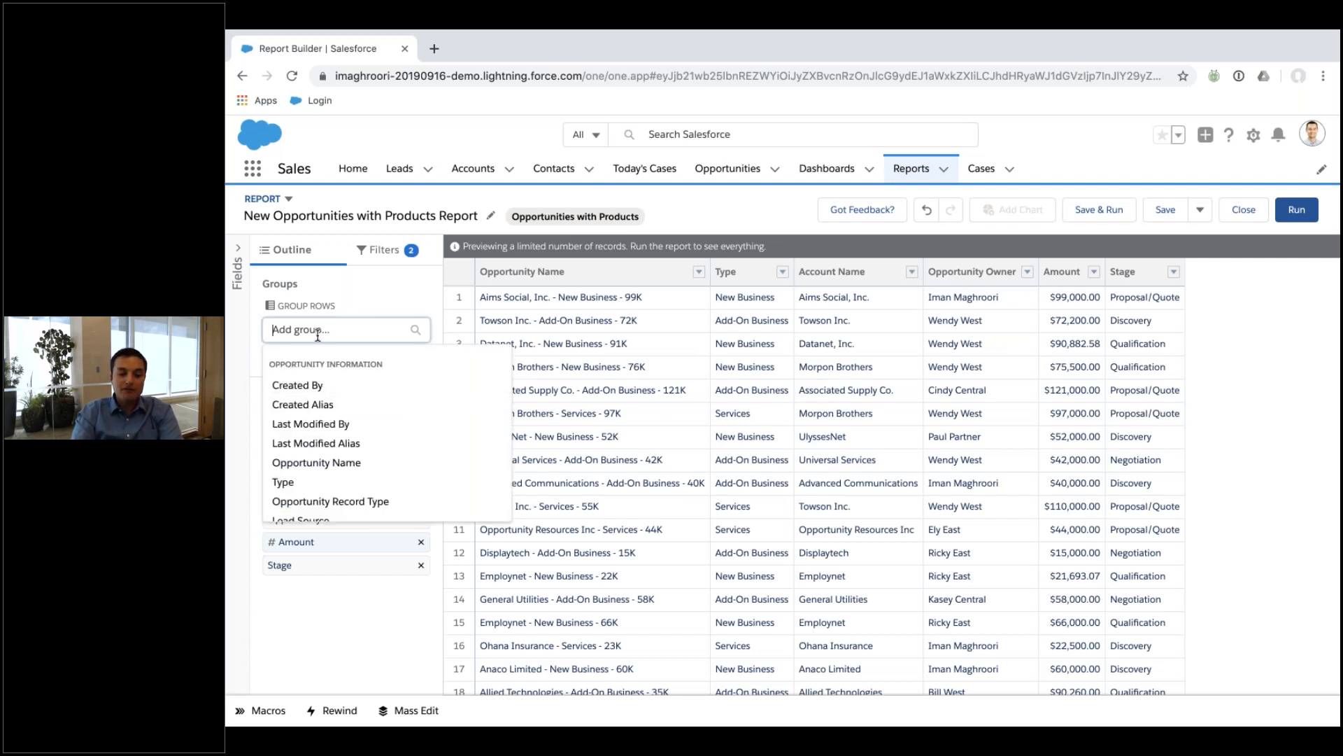
click(384, 301)
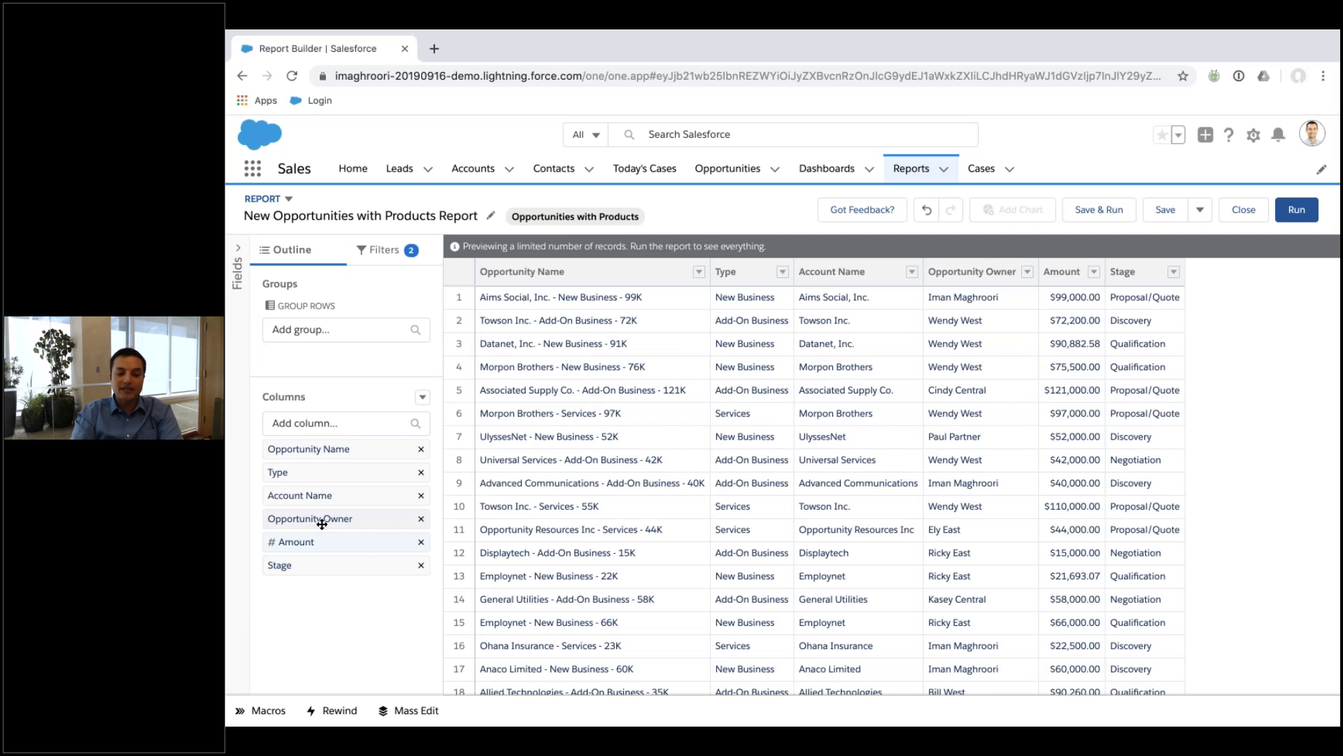
drag(321, 524, 326, 355)
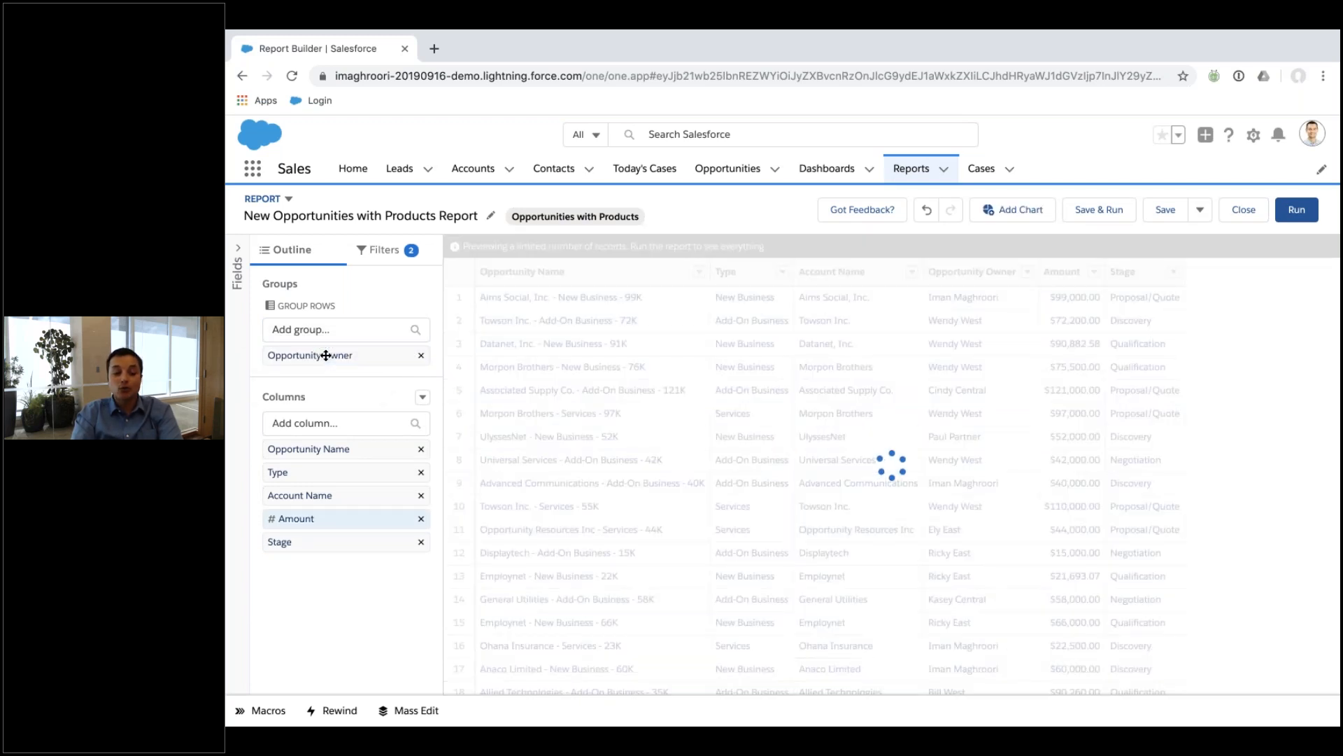
drag(322, 620, 348, 371)
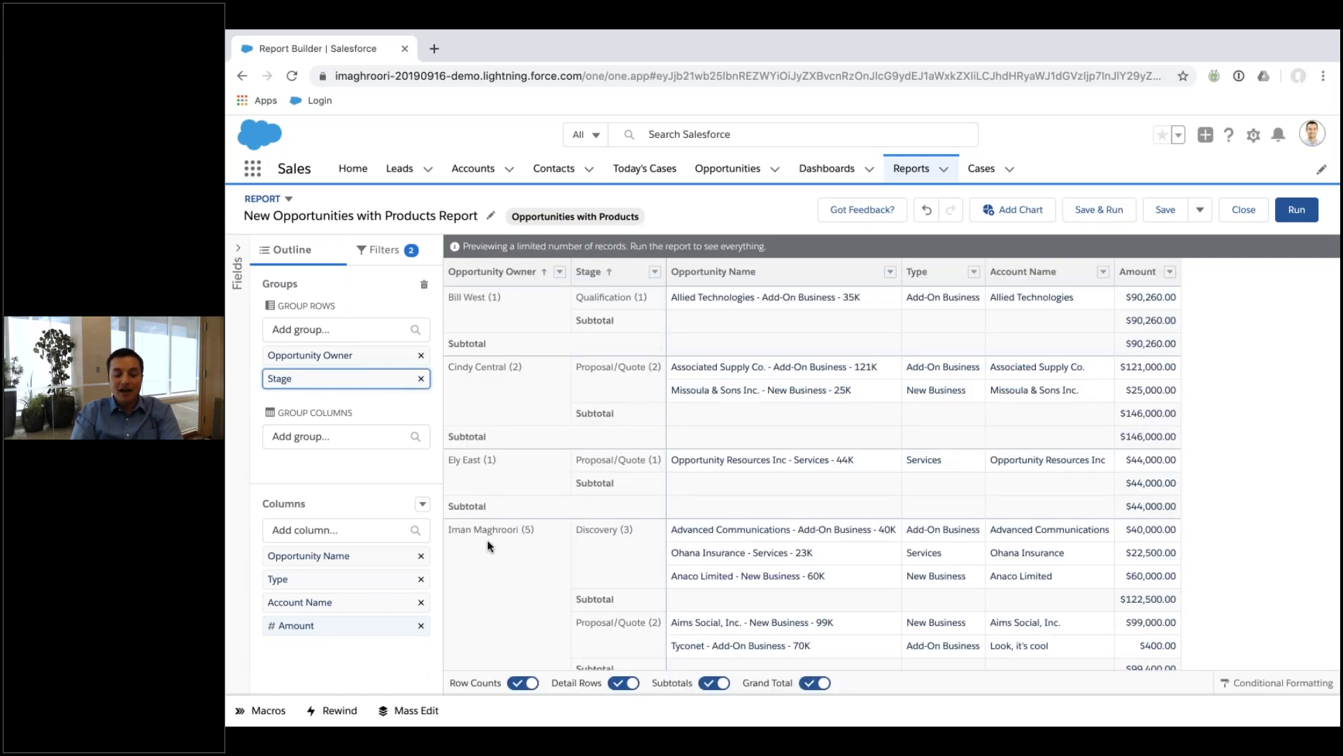
scroll(635, 544, down, 2)
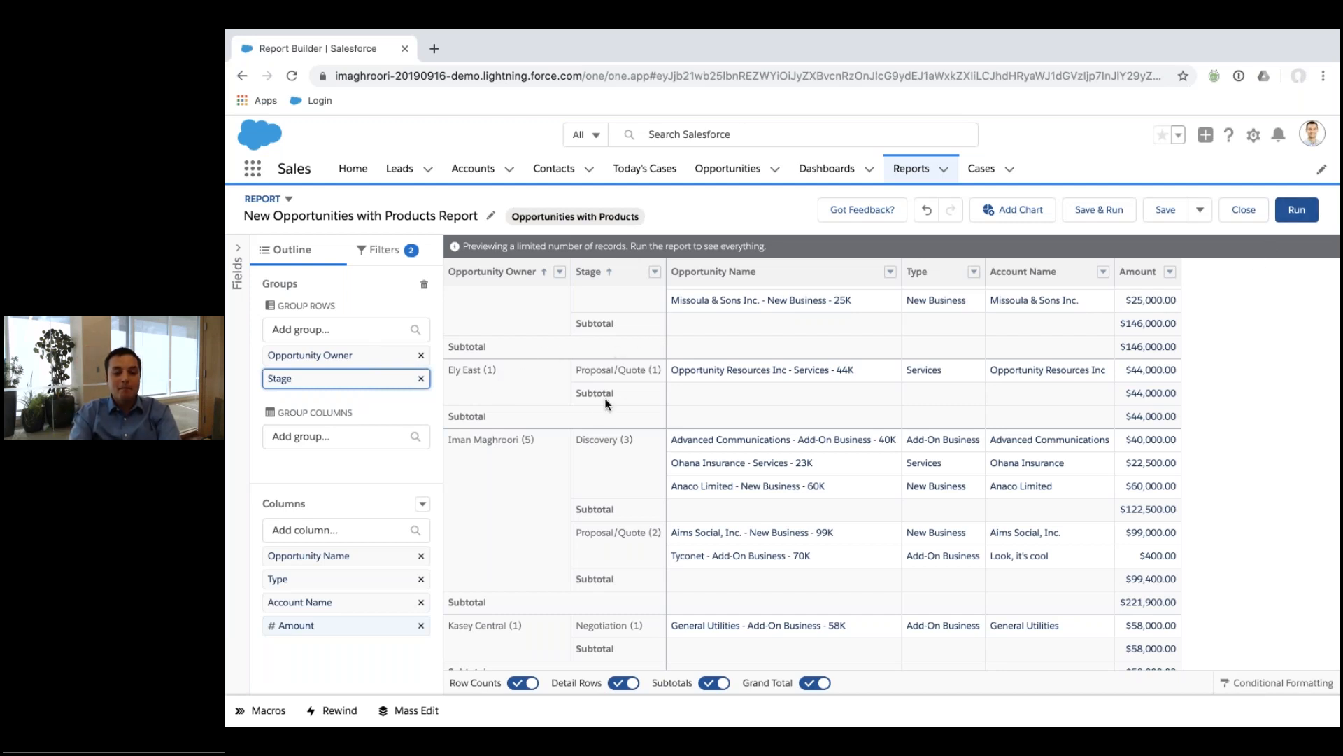
Sort the report by Amount in descending order.
click(1172, 278)
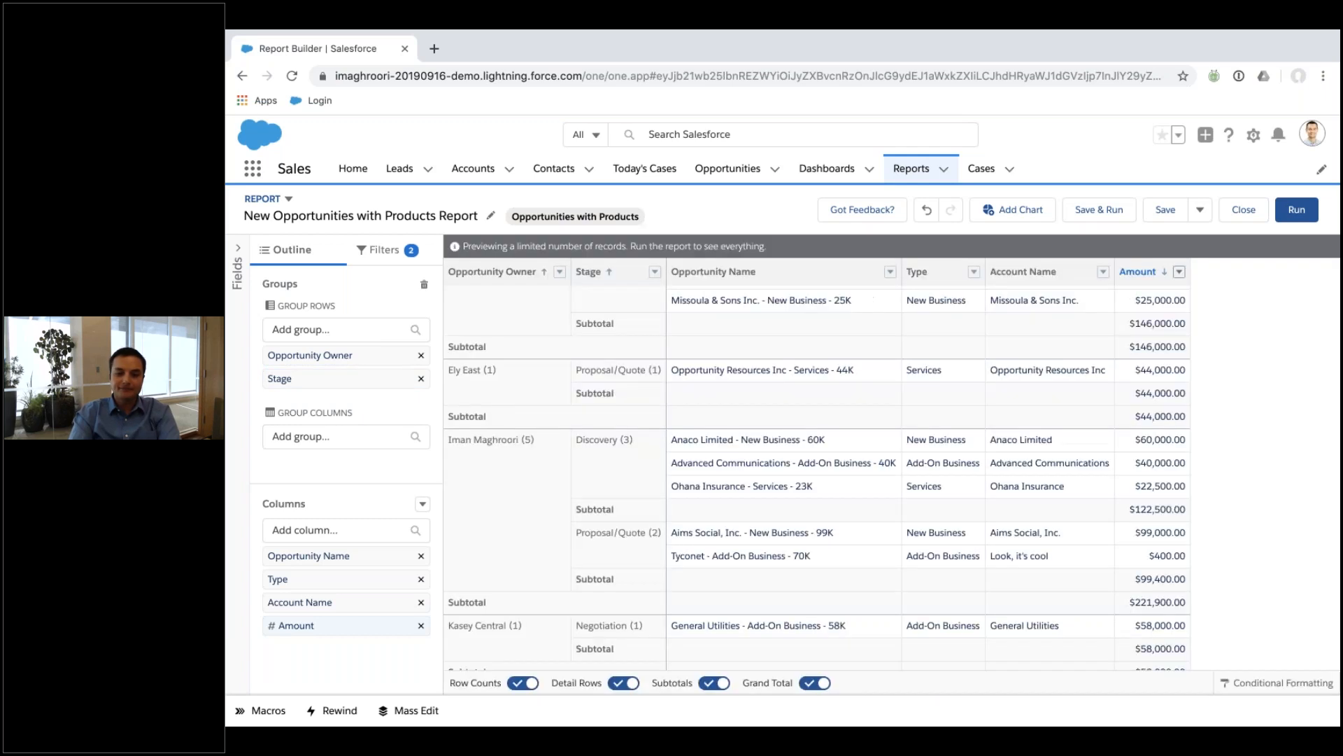
click(1180, 272)
mouse_move(1153, 403)
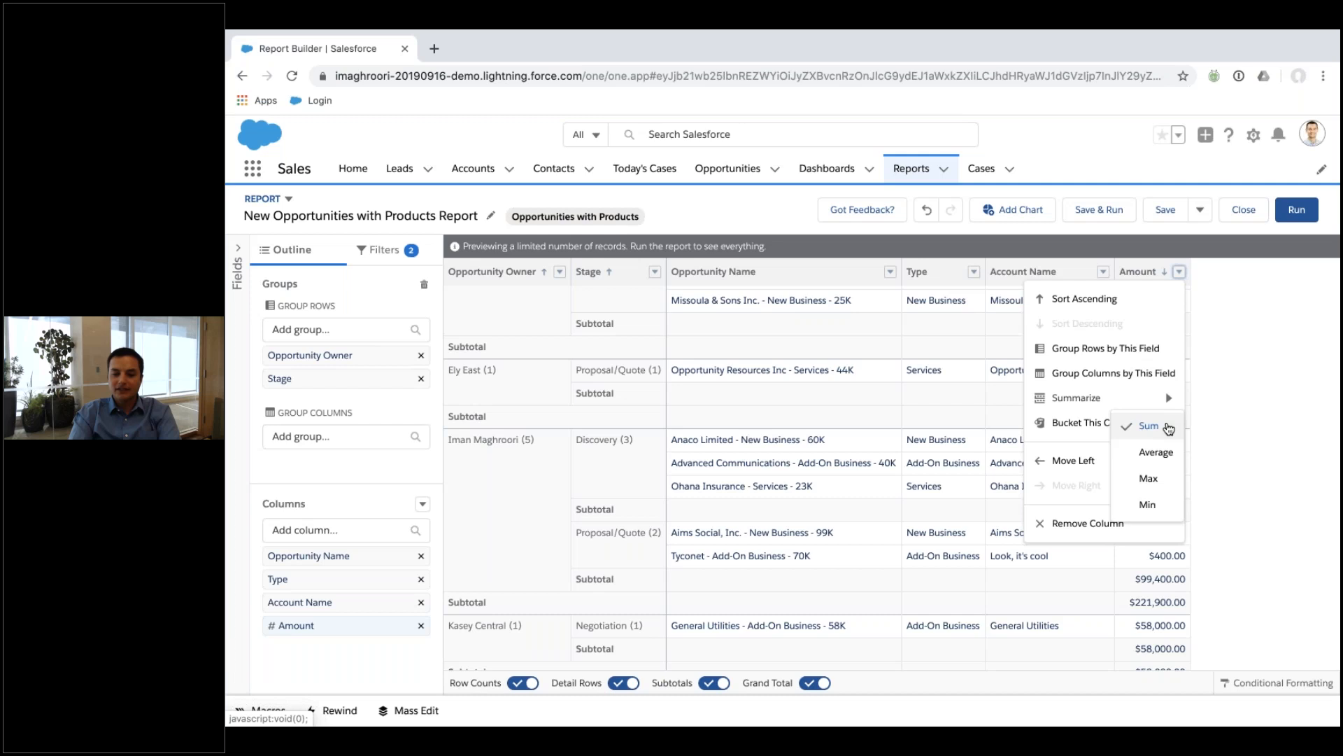
Bucket Amount into a 'Deal Size' column: up to 100000 'Small', above it 'Big'.
click(1179, 274)
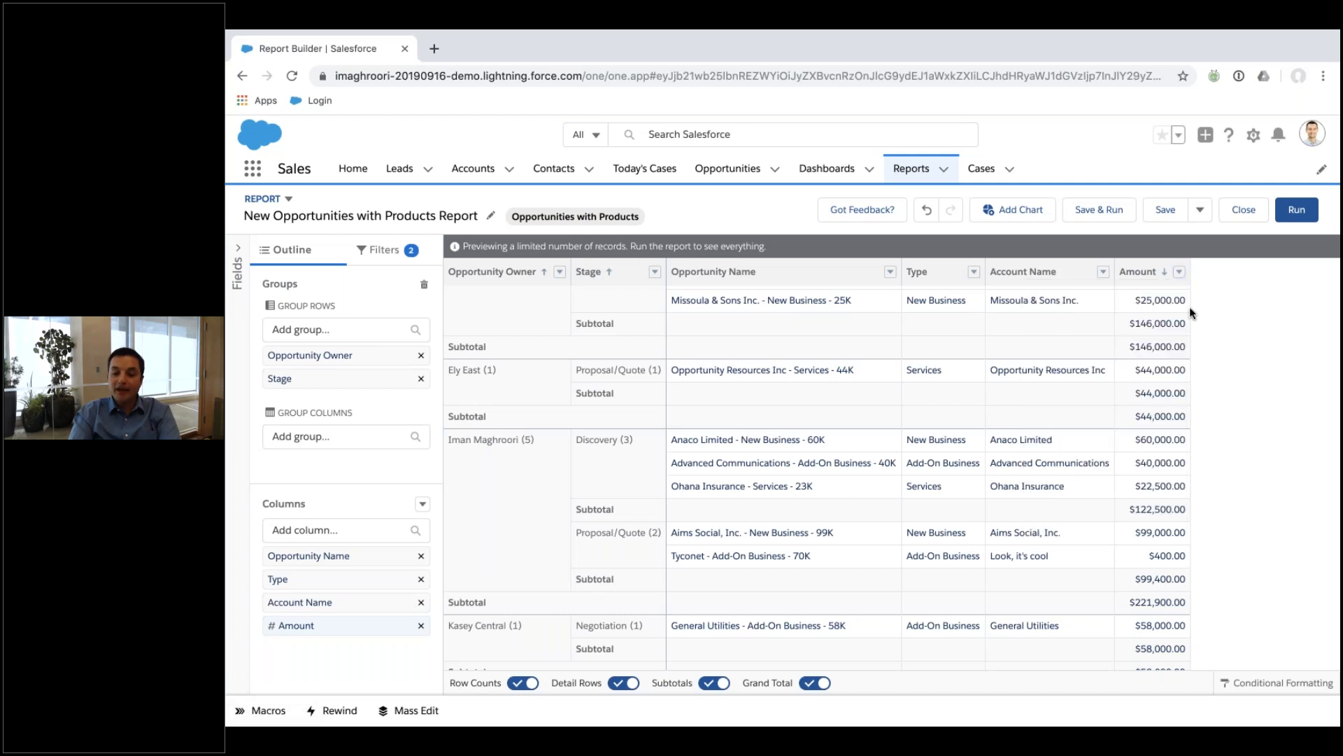
click(1178, 274)
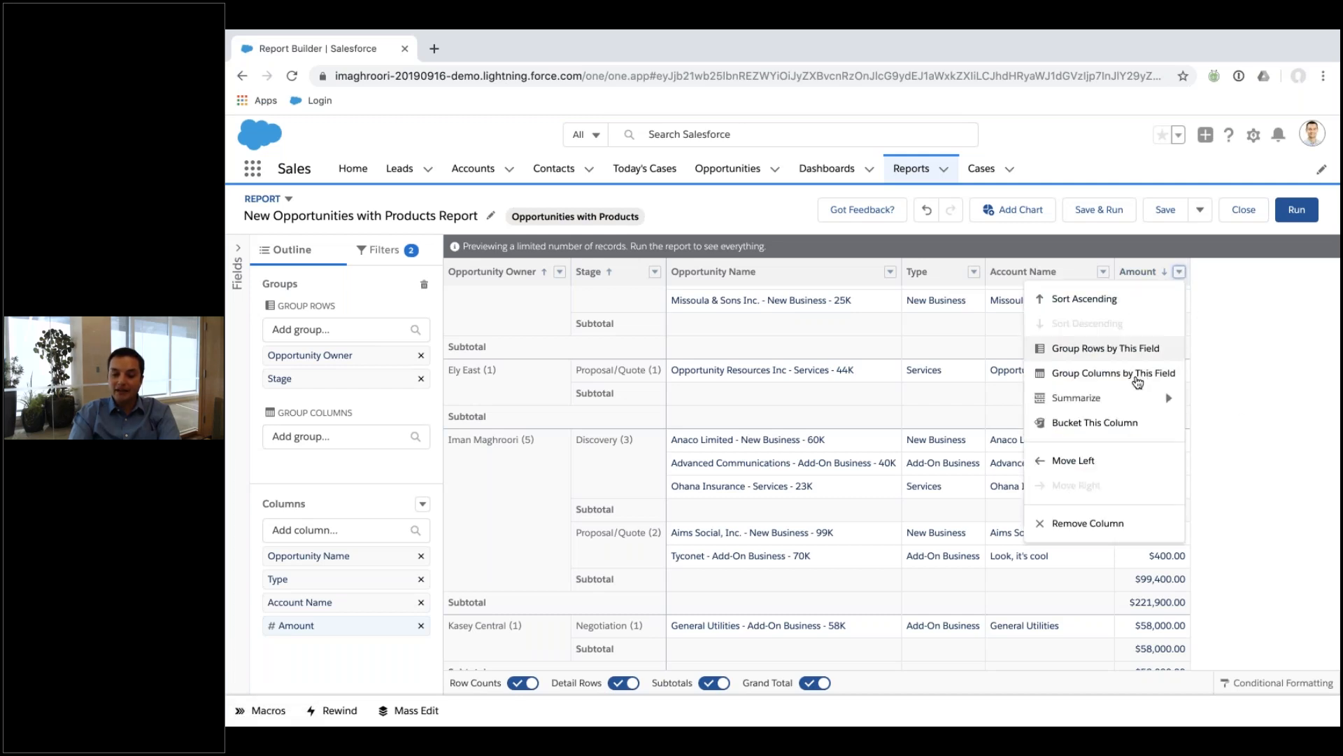
click(1082, 423)
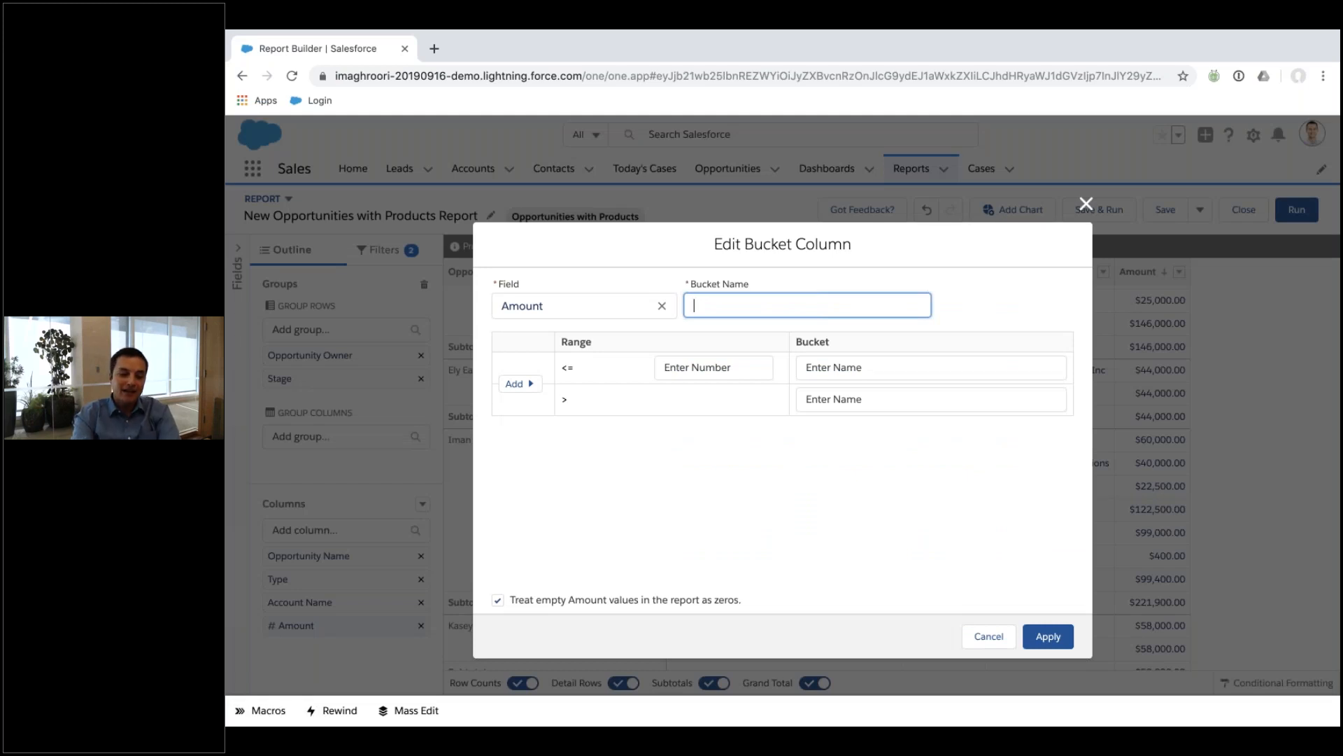
text(Deal Size)
key(Tab)
key(Tab)
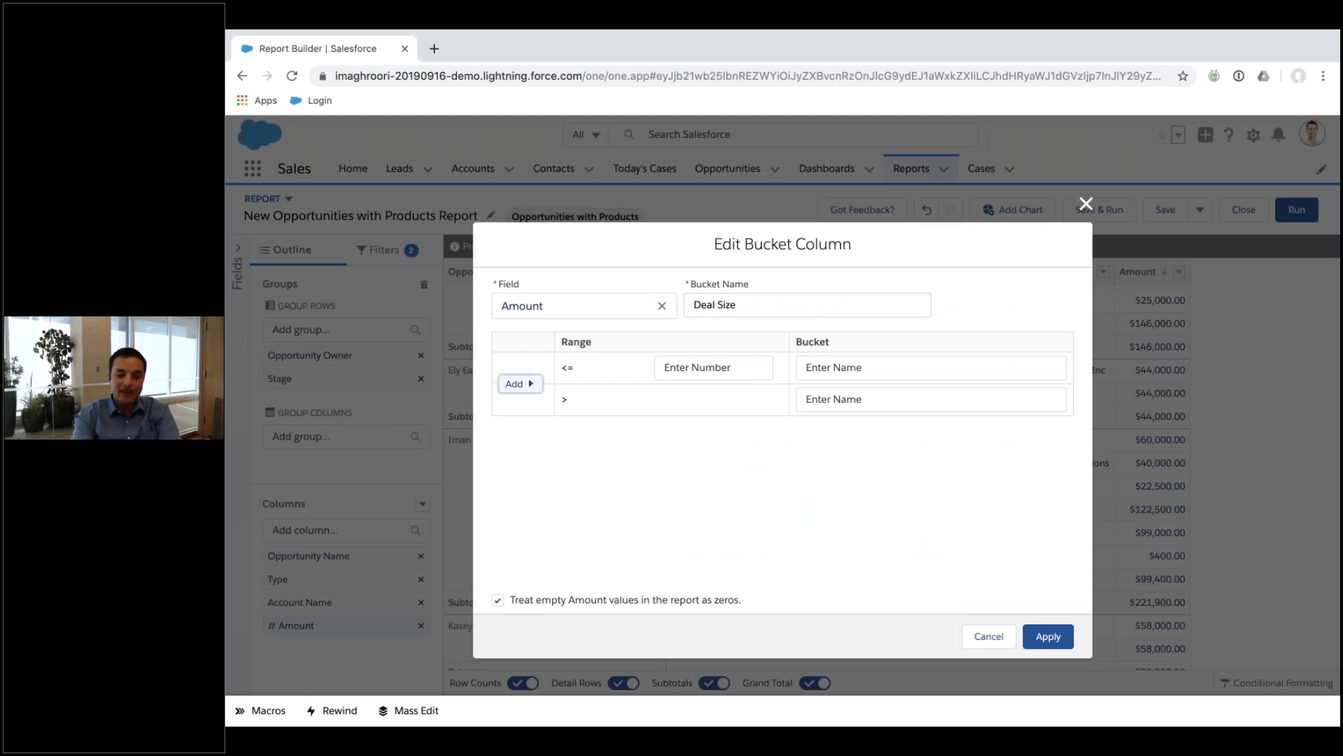
text(1)
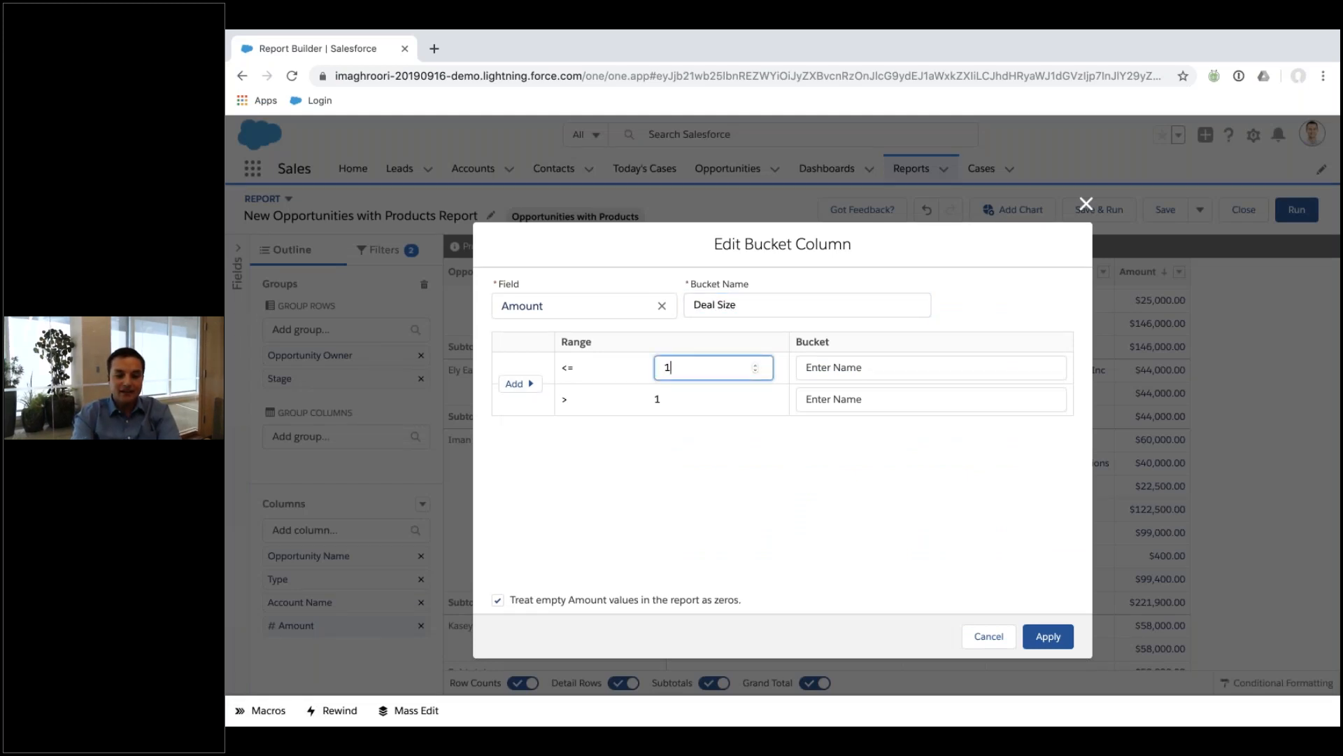
text(00000)
key(Tab)
text(Small)
key(Tab)
text(Big)
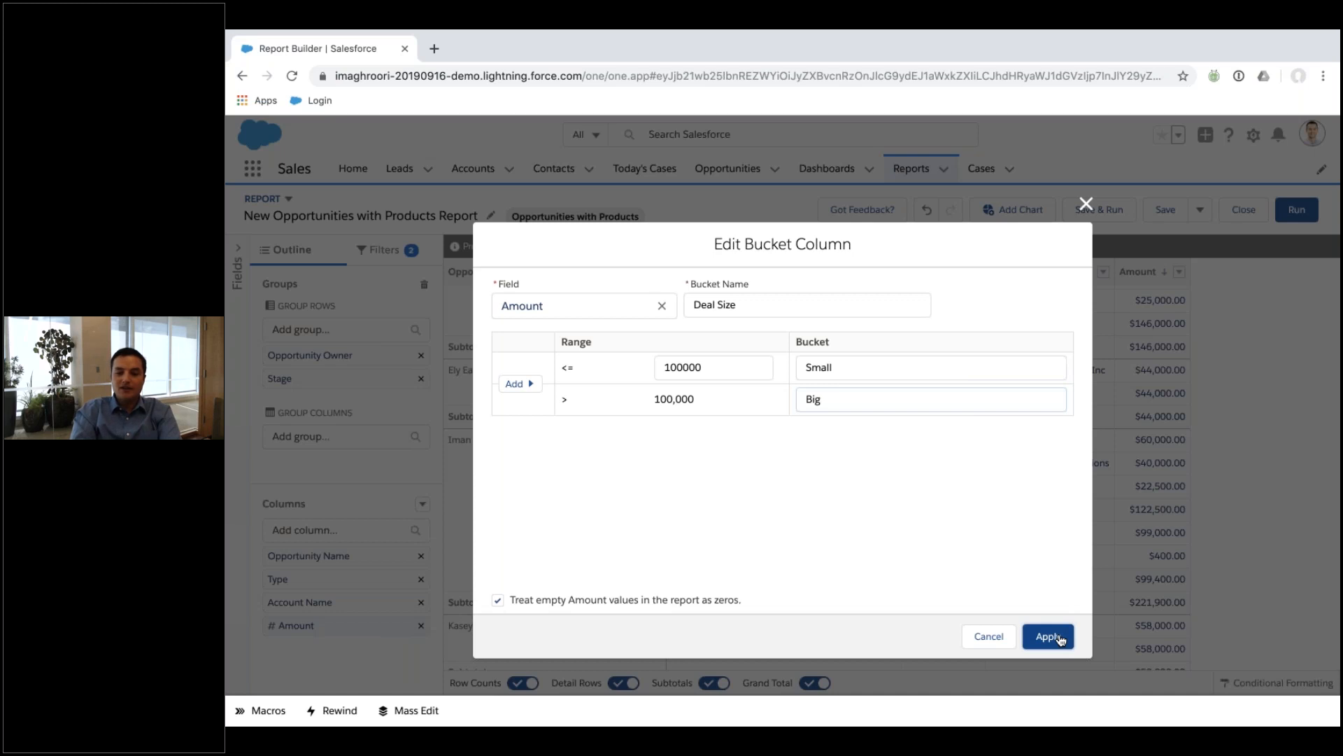
click(1053, 636)
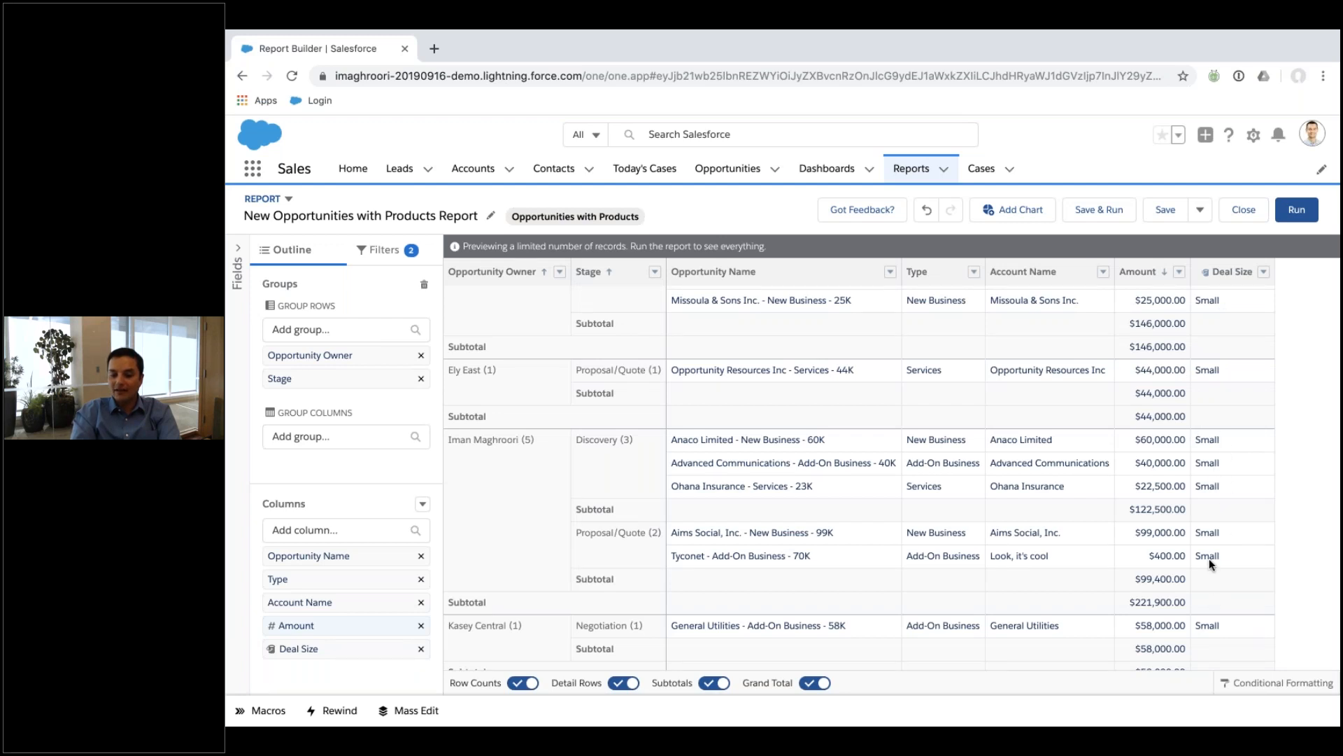
scroll(1209, 558, down, 10)
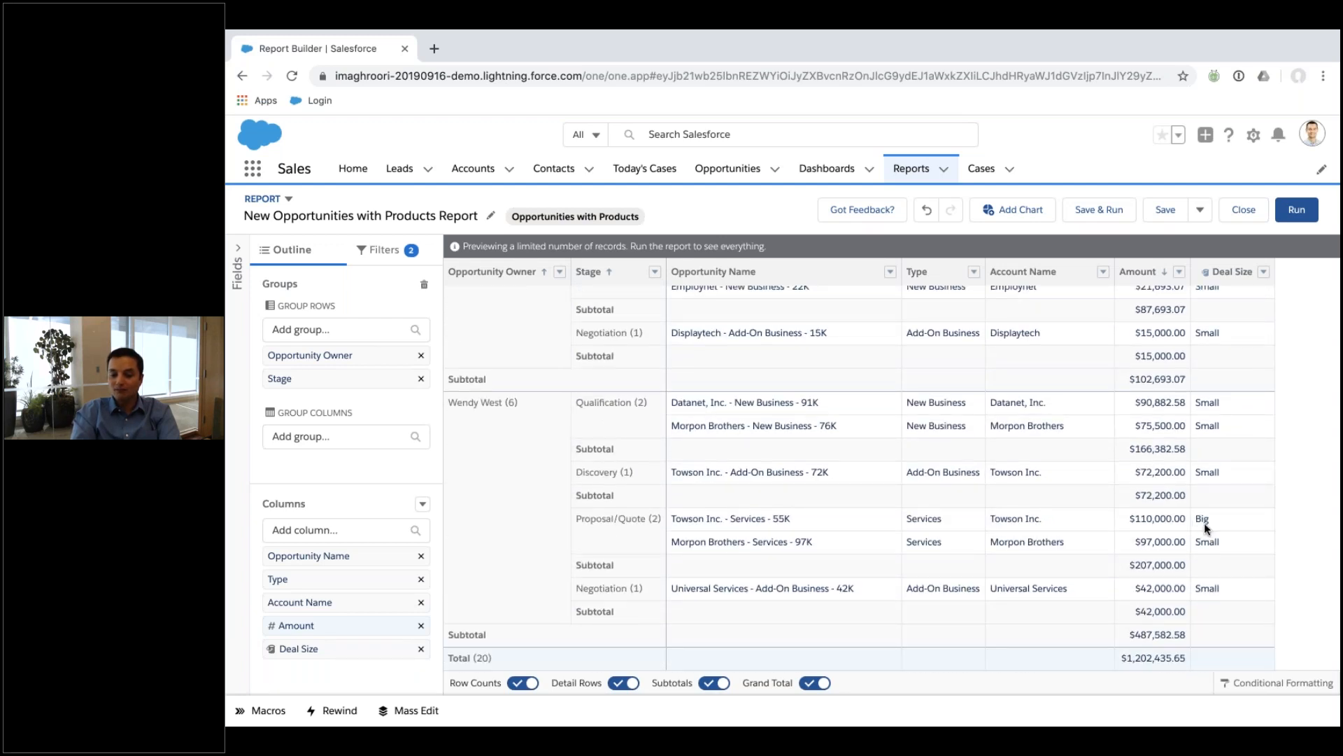
scroll(1204, 523, up, 10)
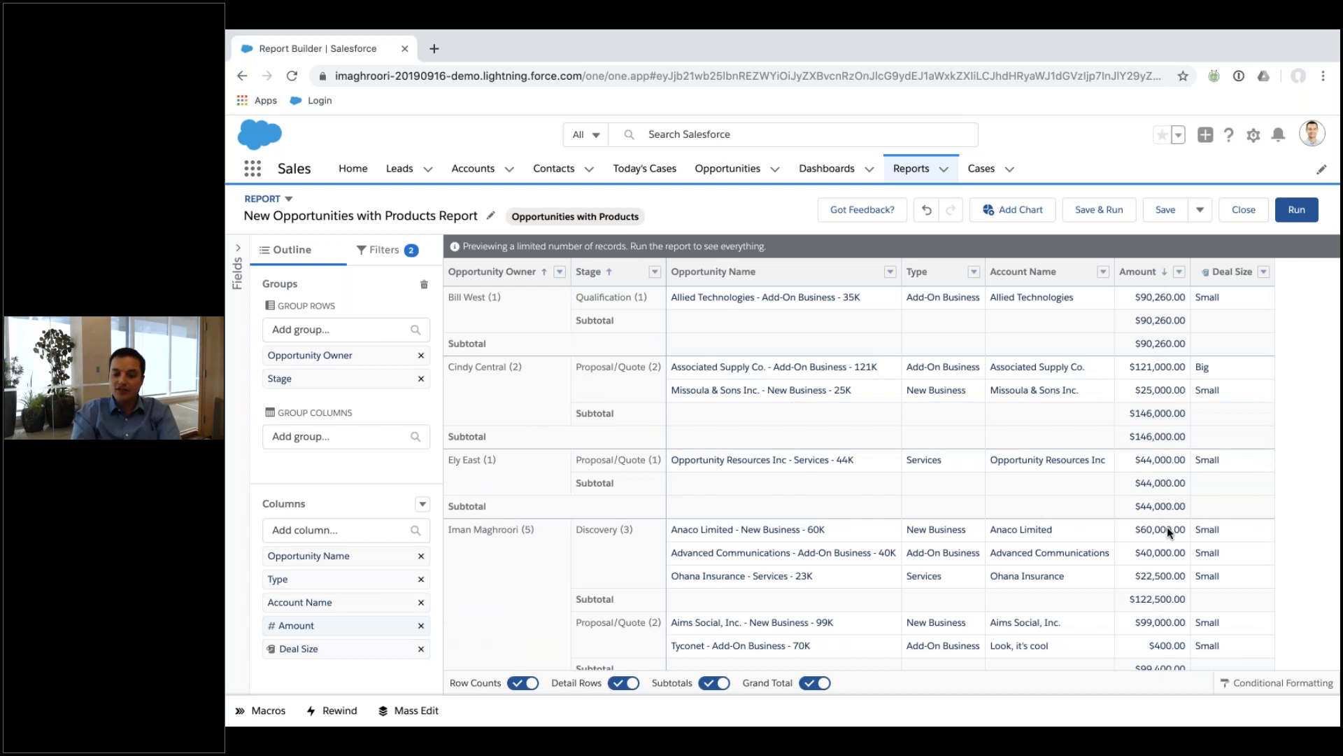
Start a conditional formatting rule on Sum of Amount with a 50000 boundary.
click(1277, 683)
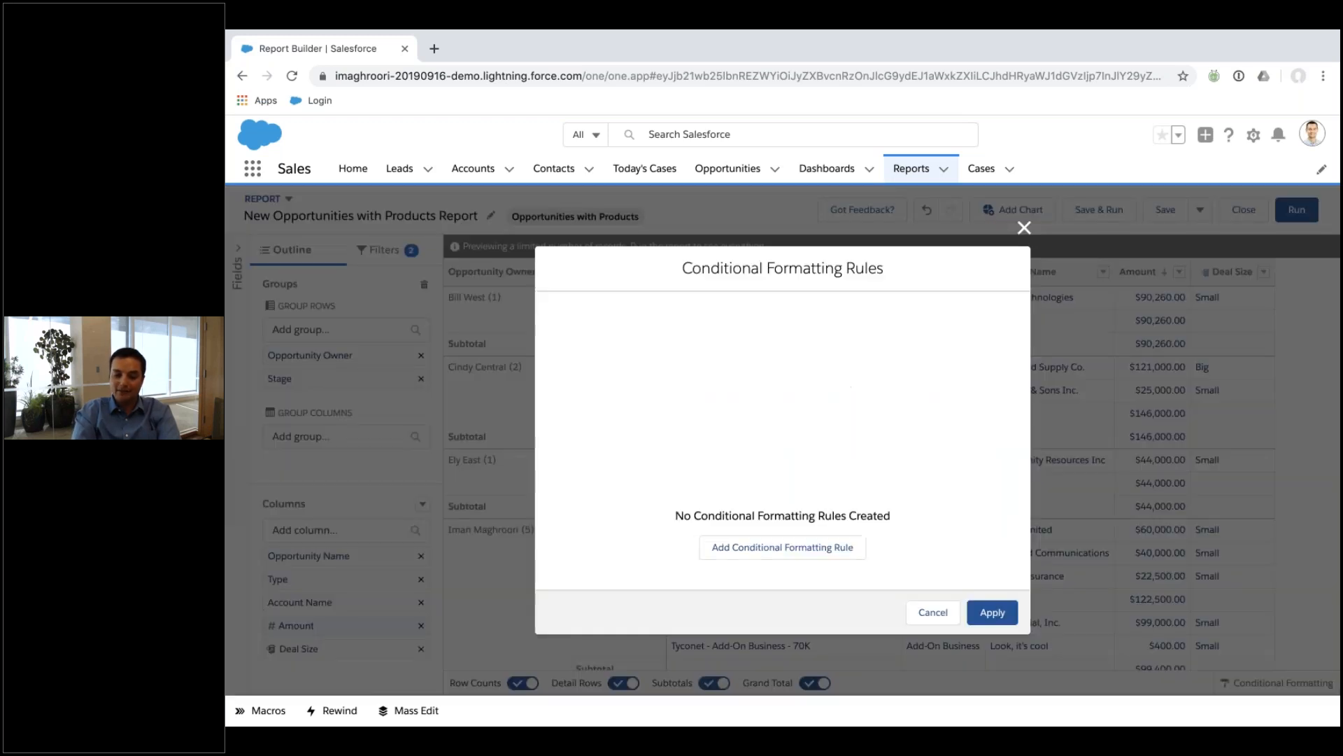
click(824, 545)
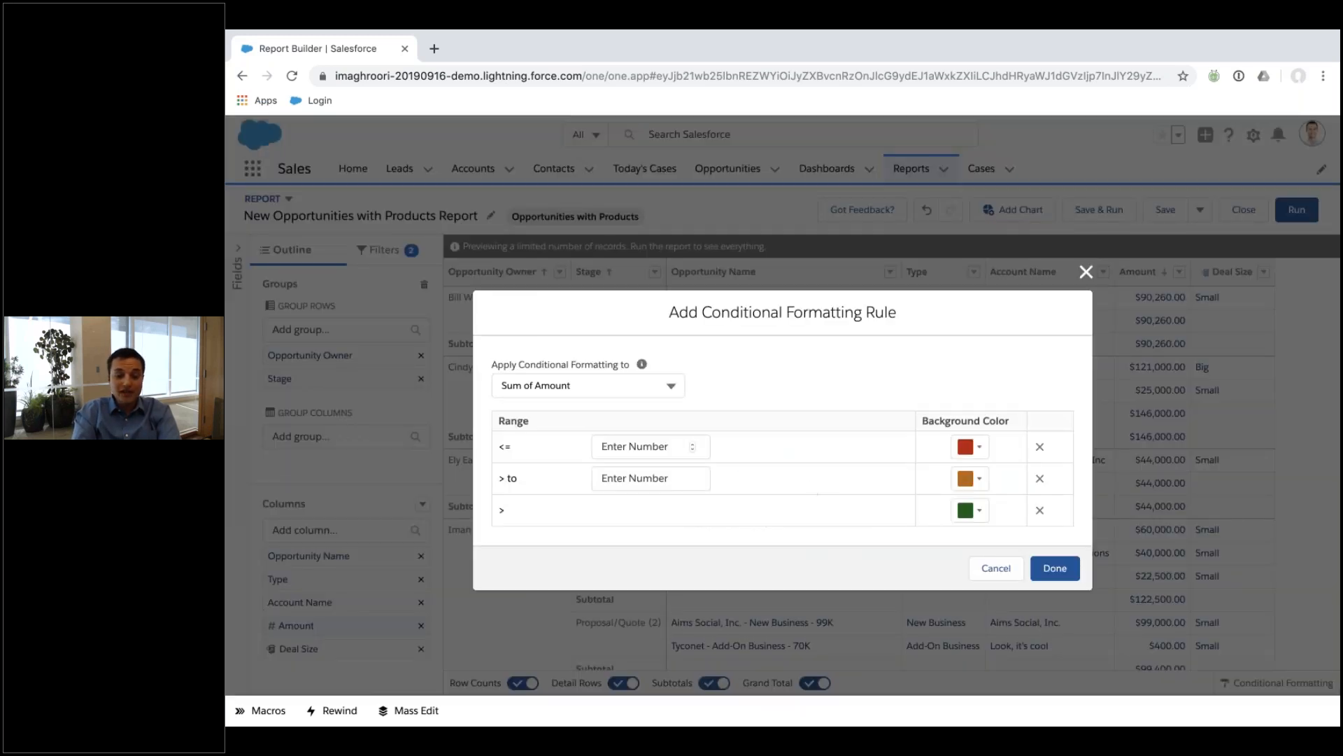
click(624, 447)
text(1000)
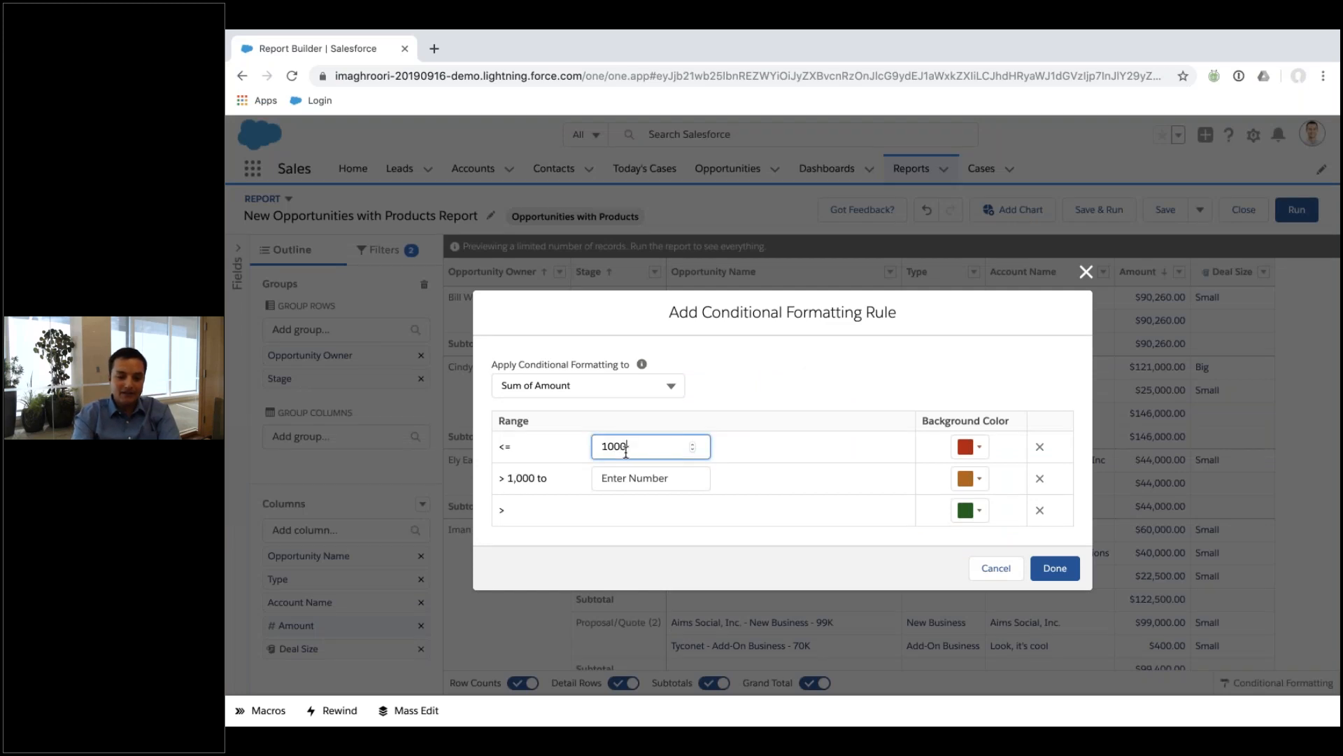
key(BackSpace)
key(BackSpace)
key(BackSpace)
key(BackSpace)
text(50000)
key(Tab)
key(Tab)
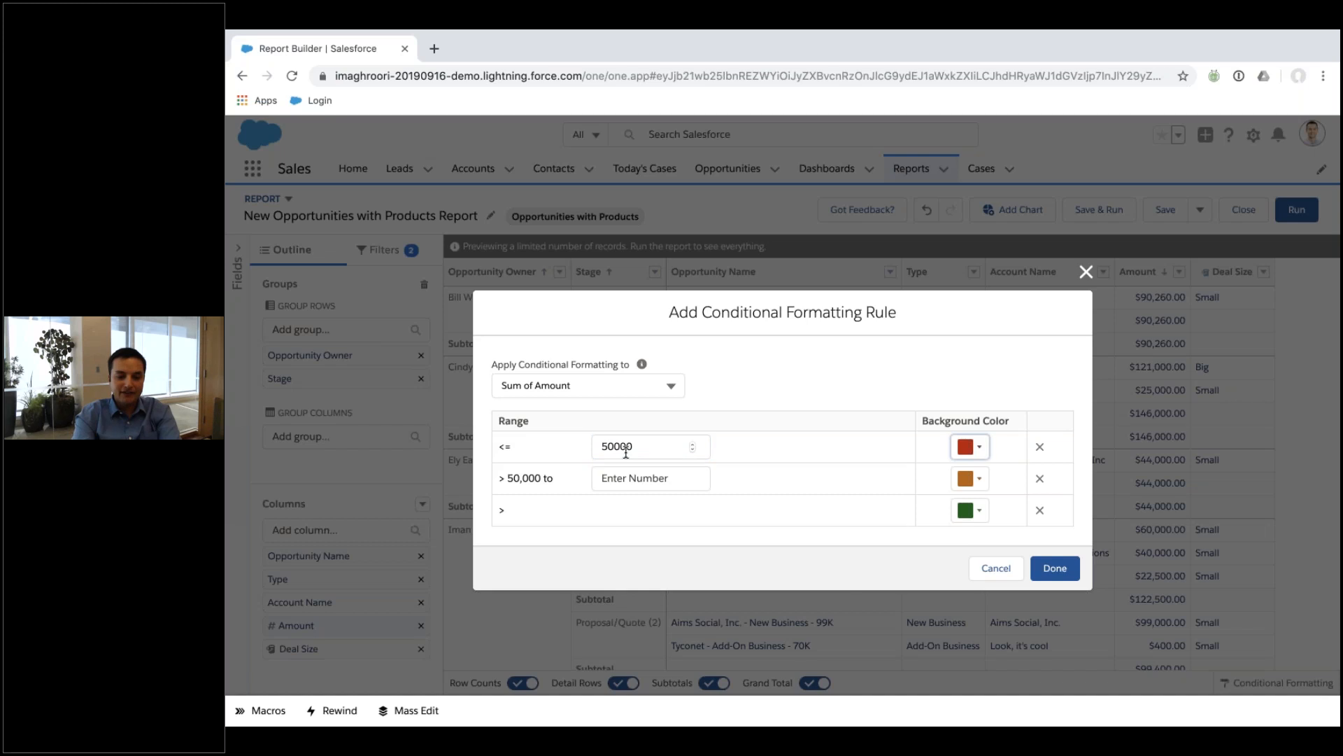
Colour amounts up to 50,000 light red and above green, drop the third range, and apply.
click(969, 455)
click(976, 570)
click(1076, 651)
click(969, 478)
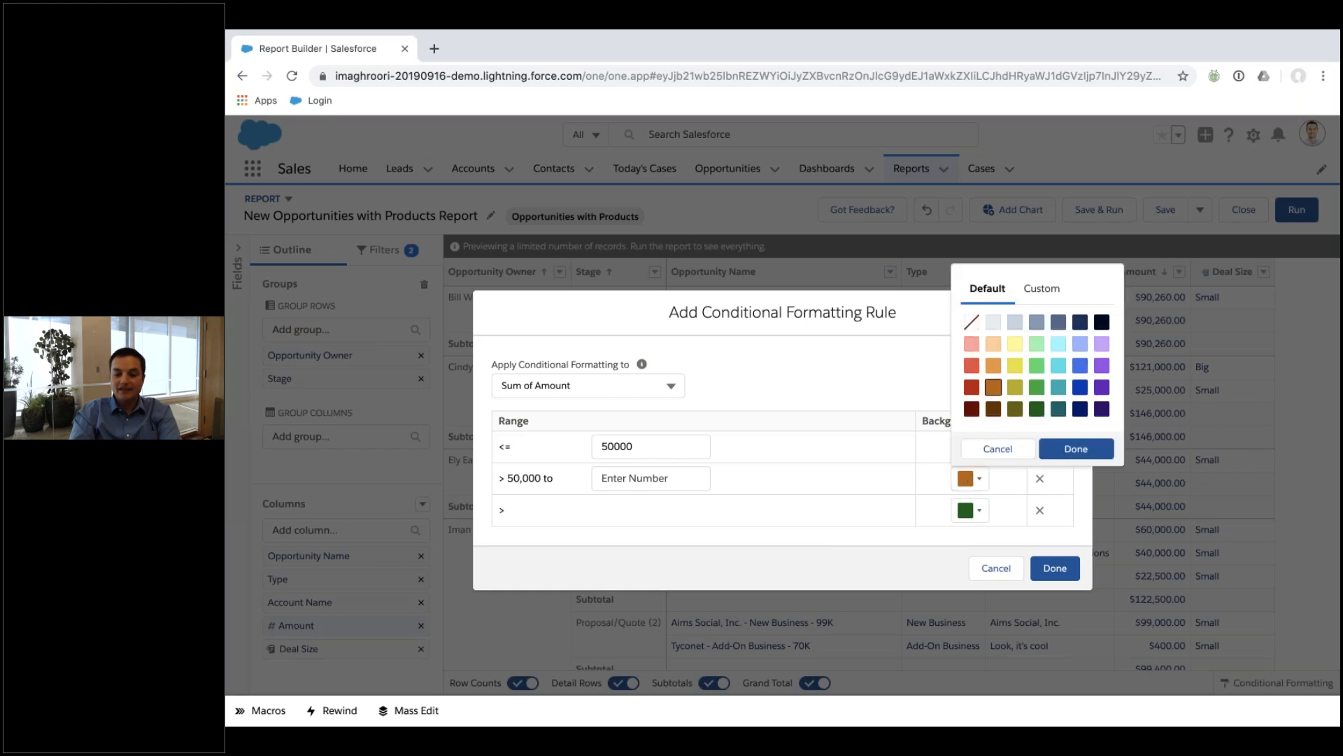
click(1037, 366)
click(1076, 448)
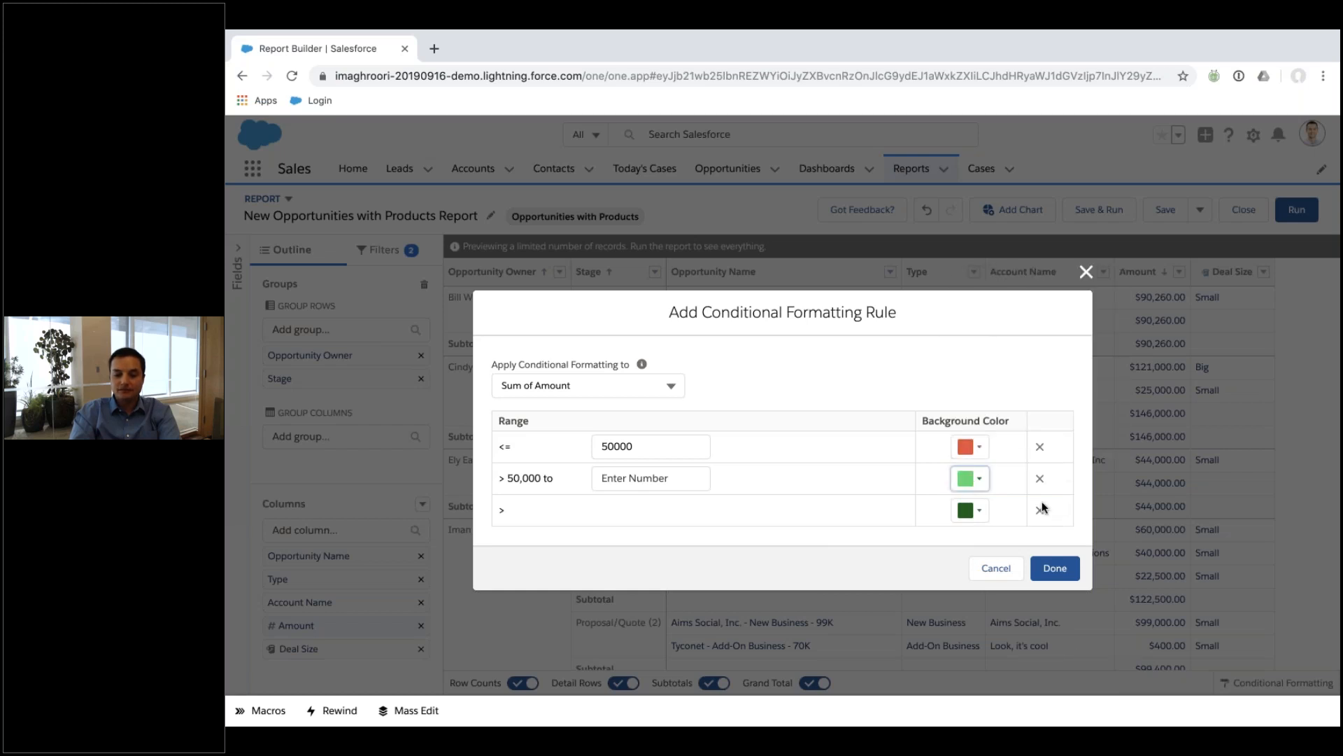
click(1040, 510)
click(1049, 552)
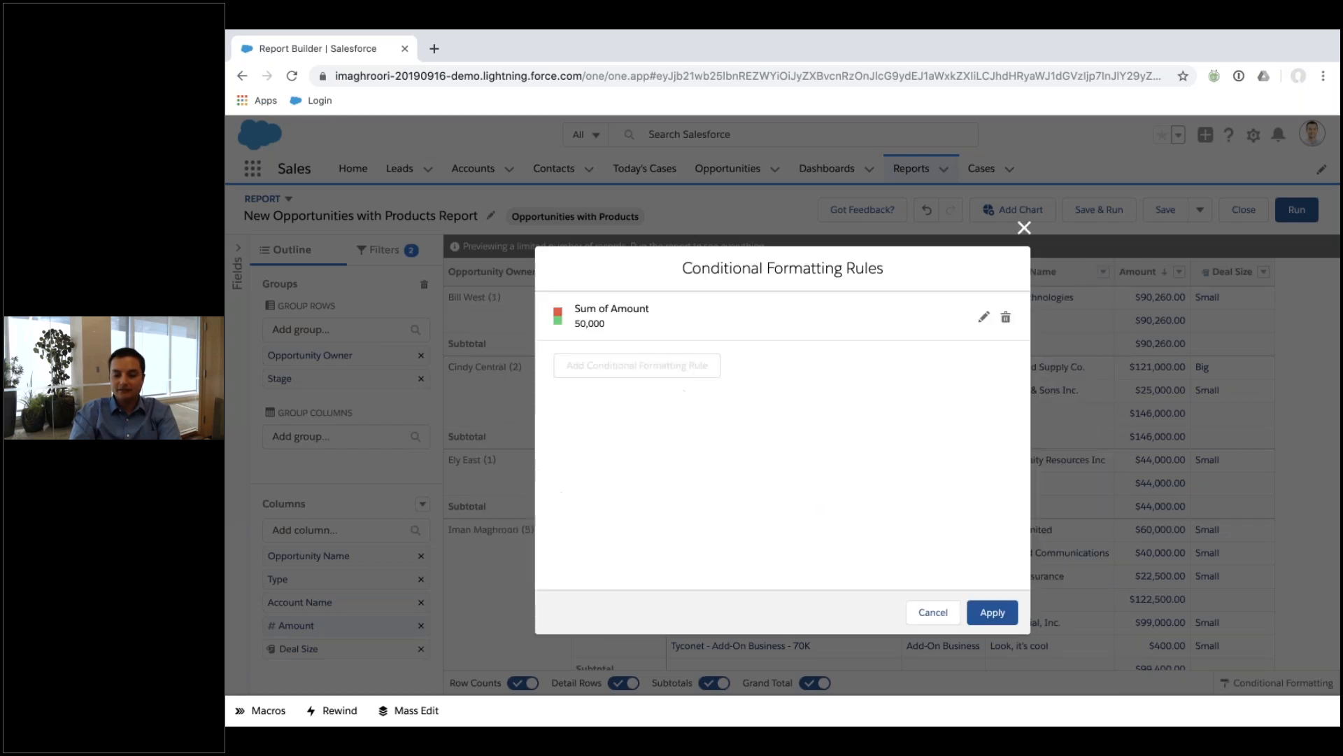
click(994, 613)
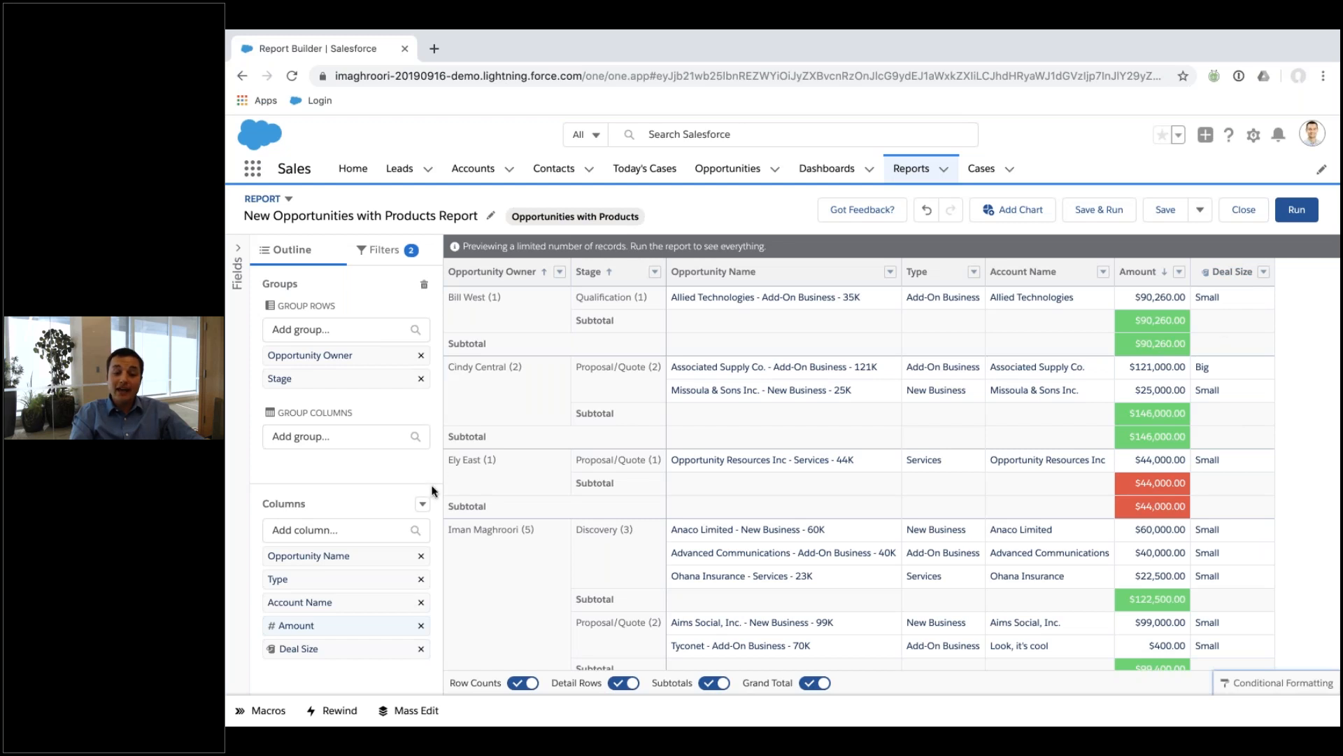
click(422, 504)
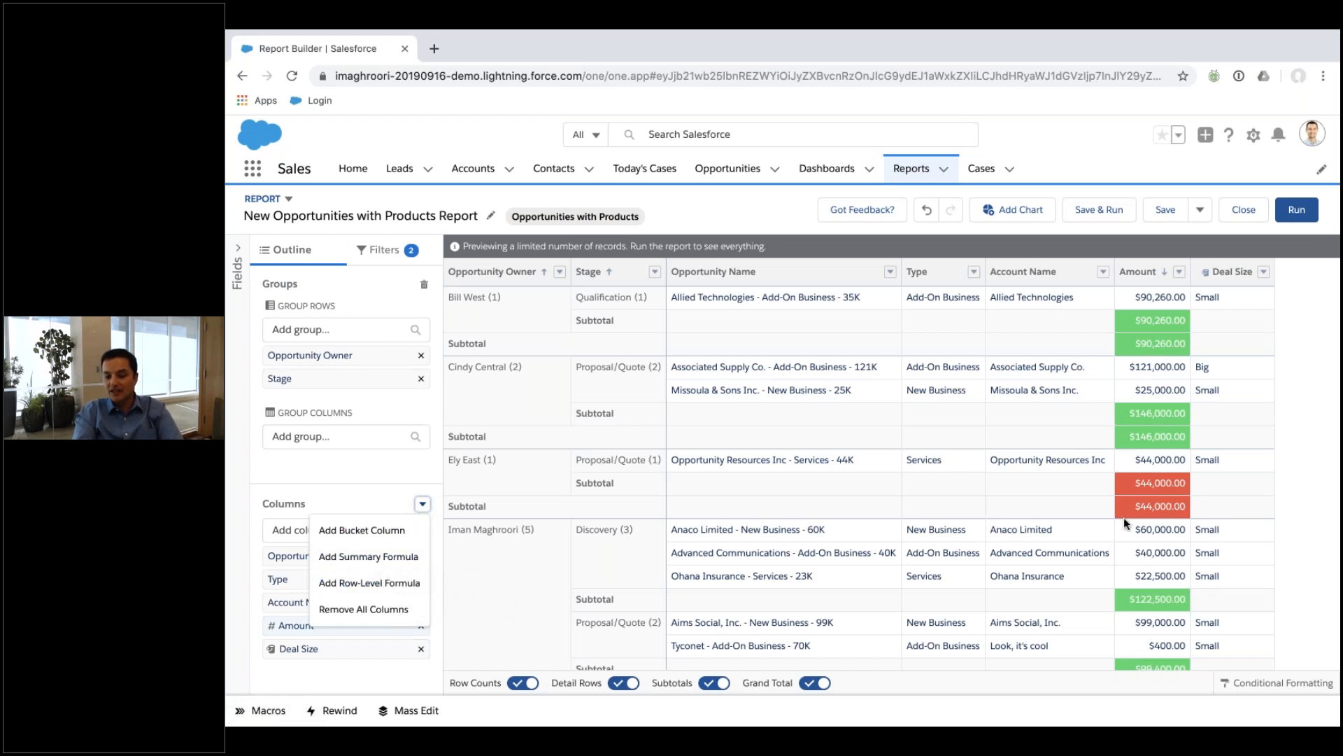
click(370, 583)
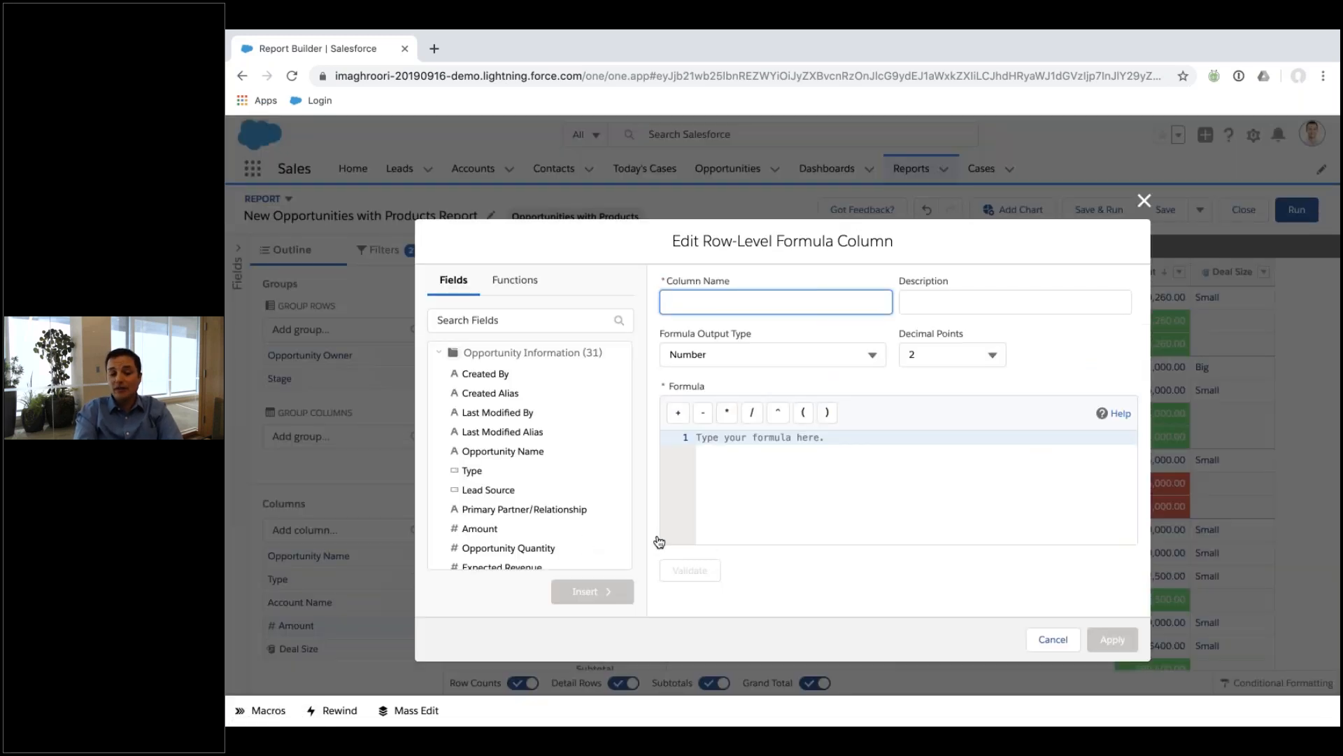
scroll(497, 468, down, 3)
scroll(491, 479, down, 10)
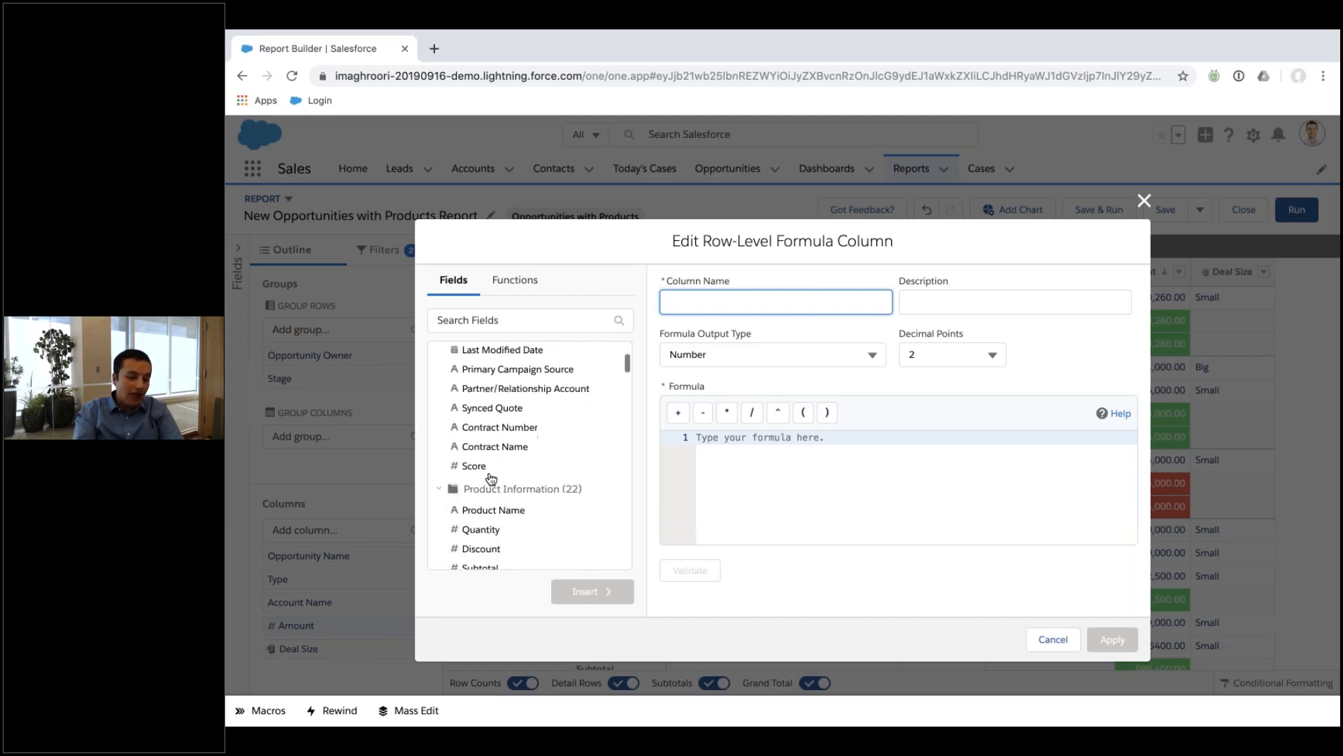
click(1044, 640)
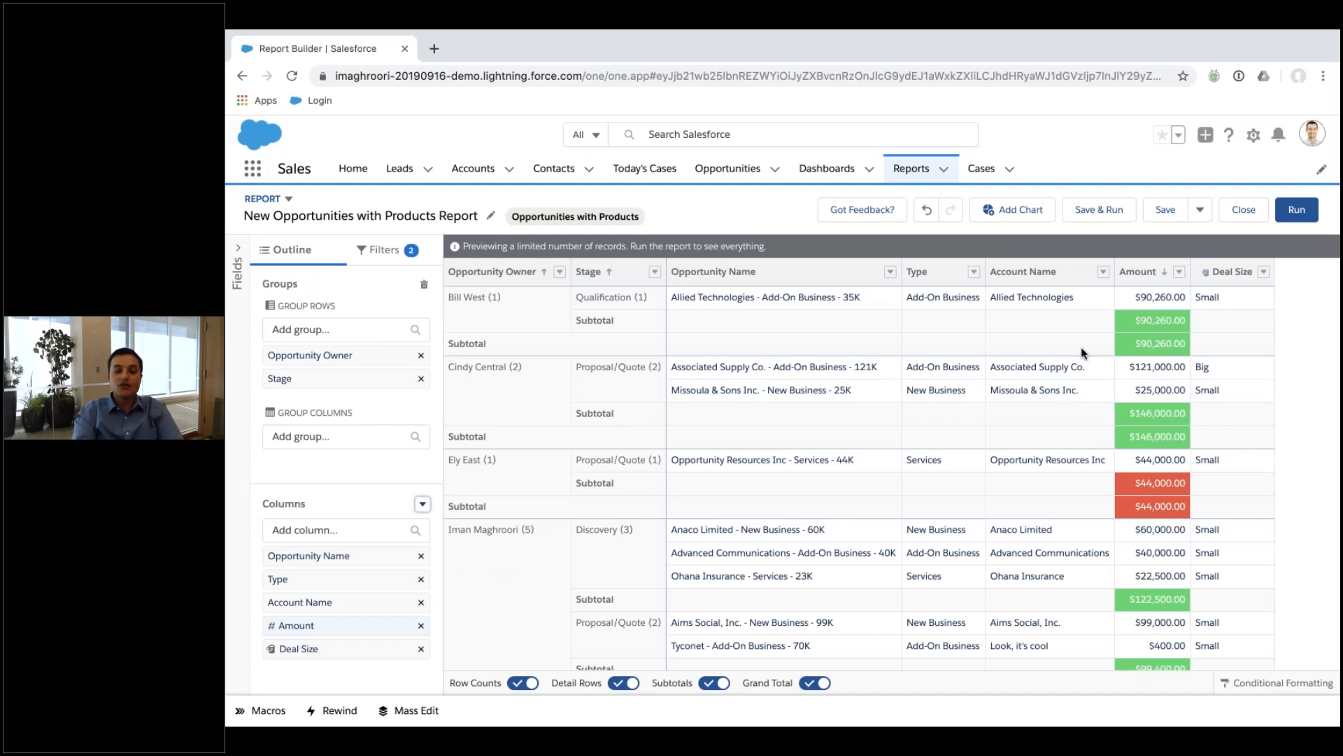
Add a Stacked Column chart showing Sum of Amount per owner, stacked by Stage.
click(1009, 213)
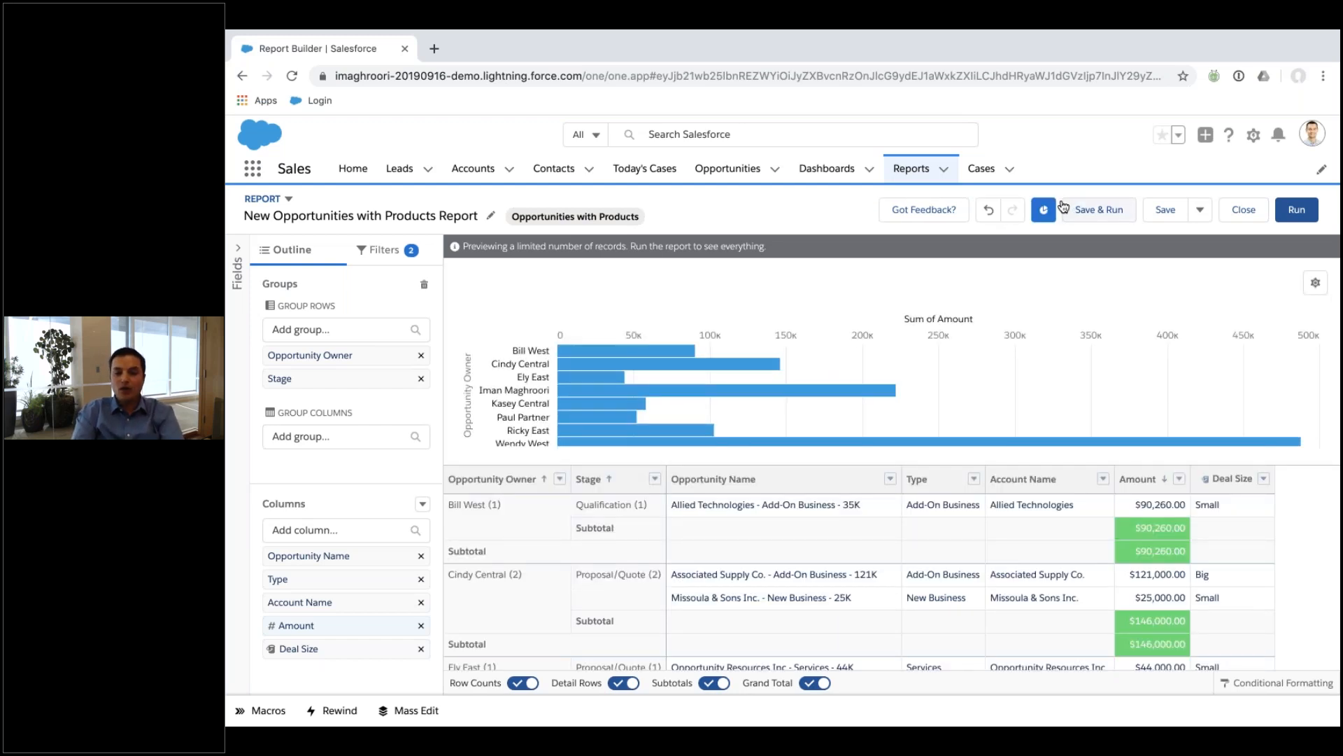
click(1315, 283)
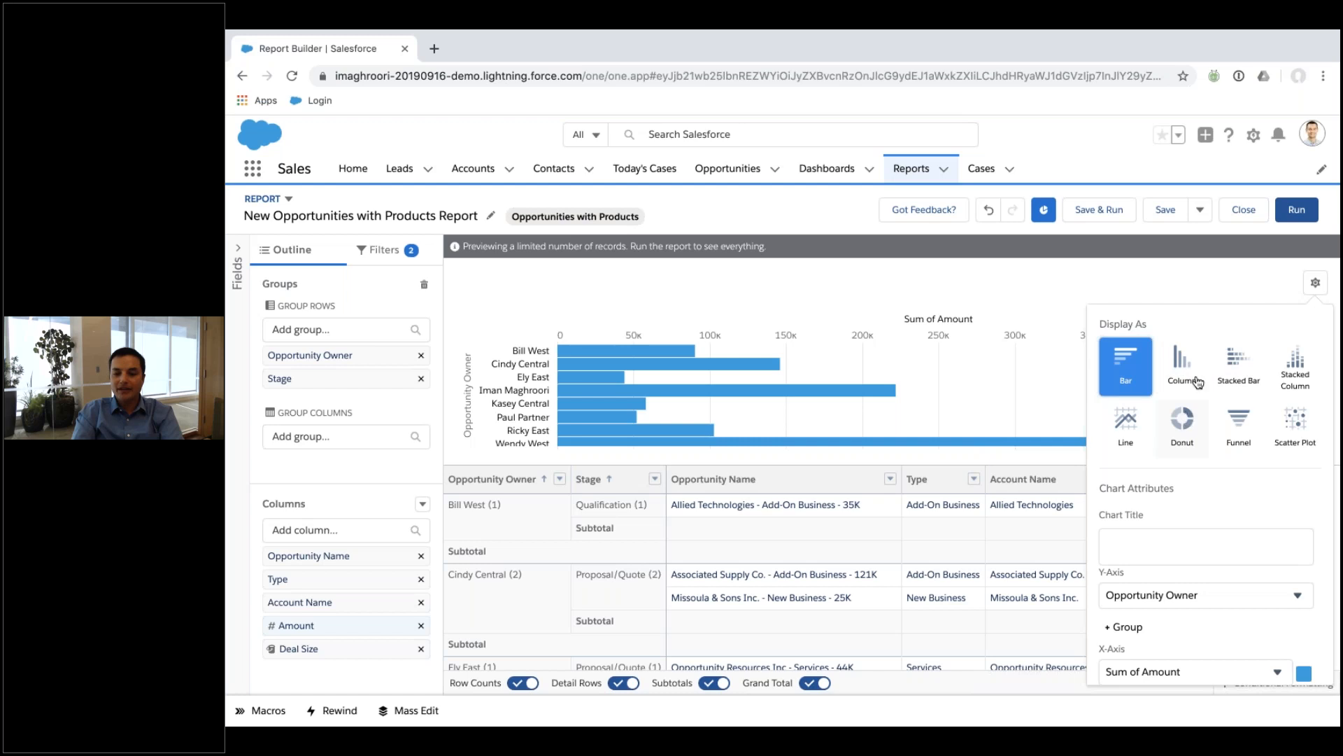
click(1300, 382)
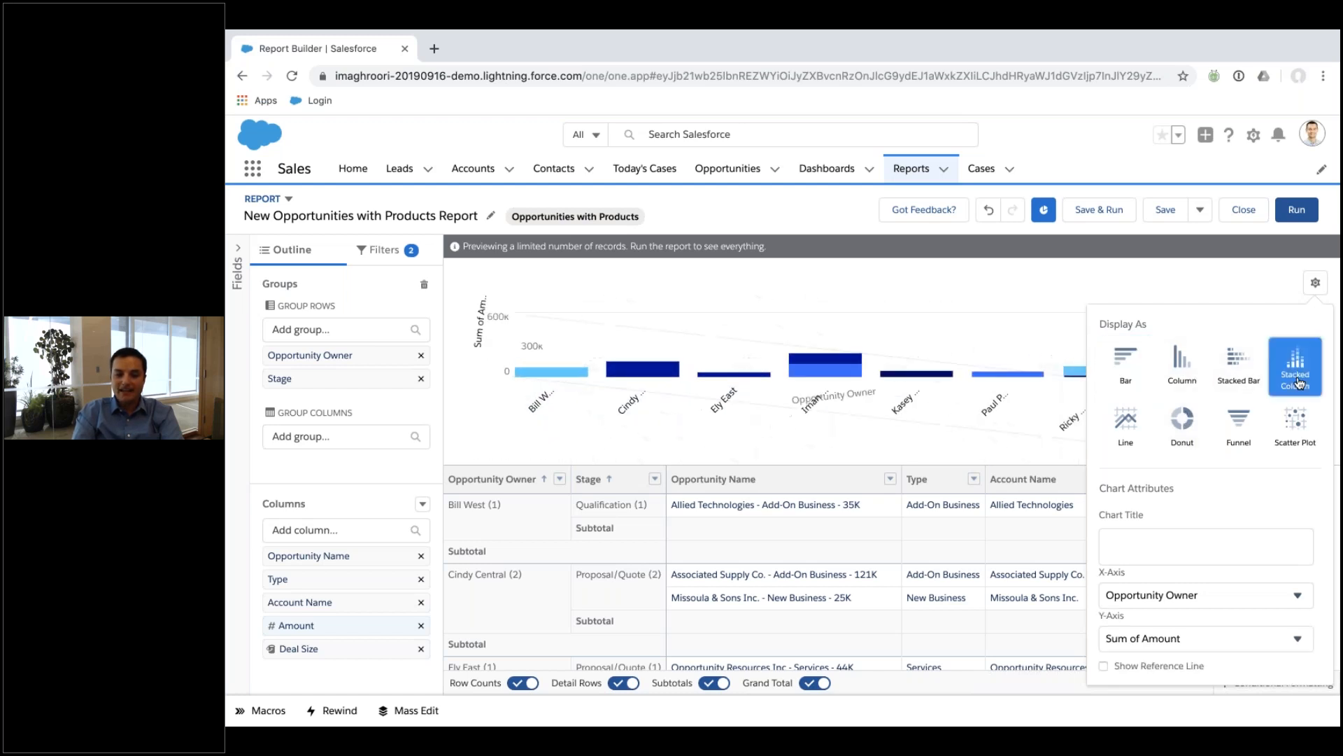
scroll(1143, 536, down, 3)
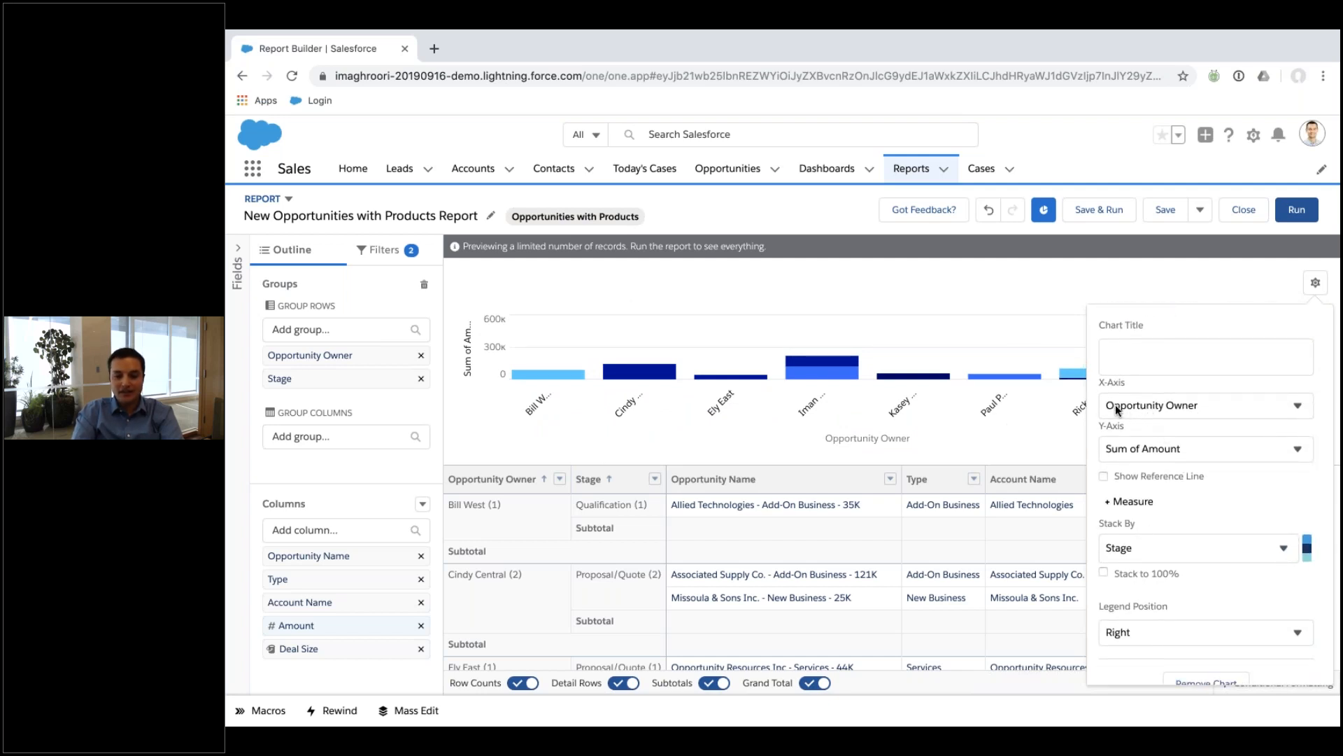
click(1137, 454)
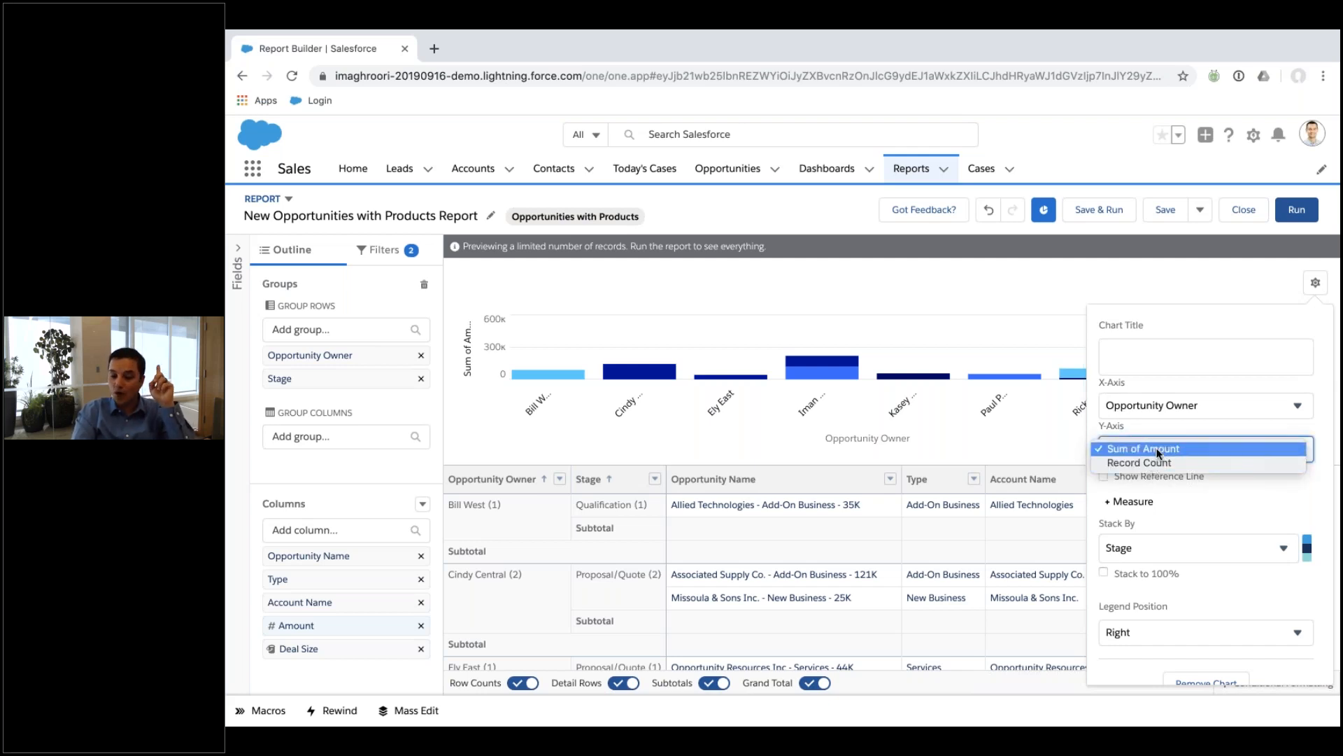
click(1165, 521)
click(1158, 548)
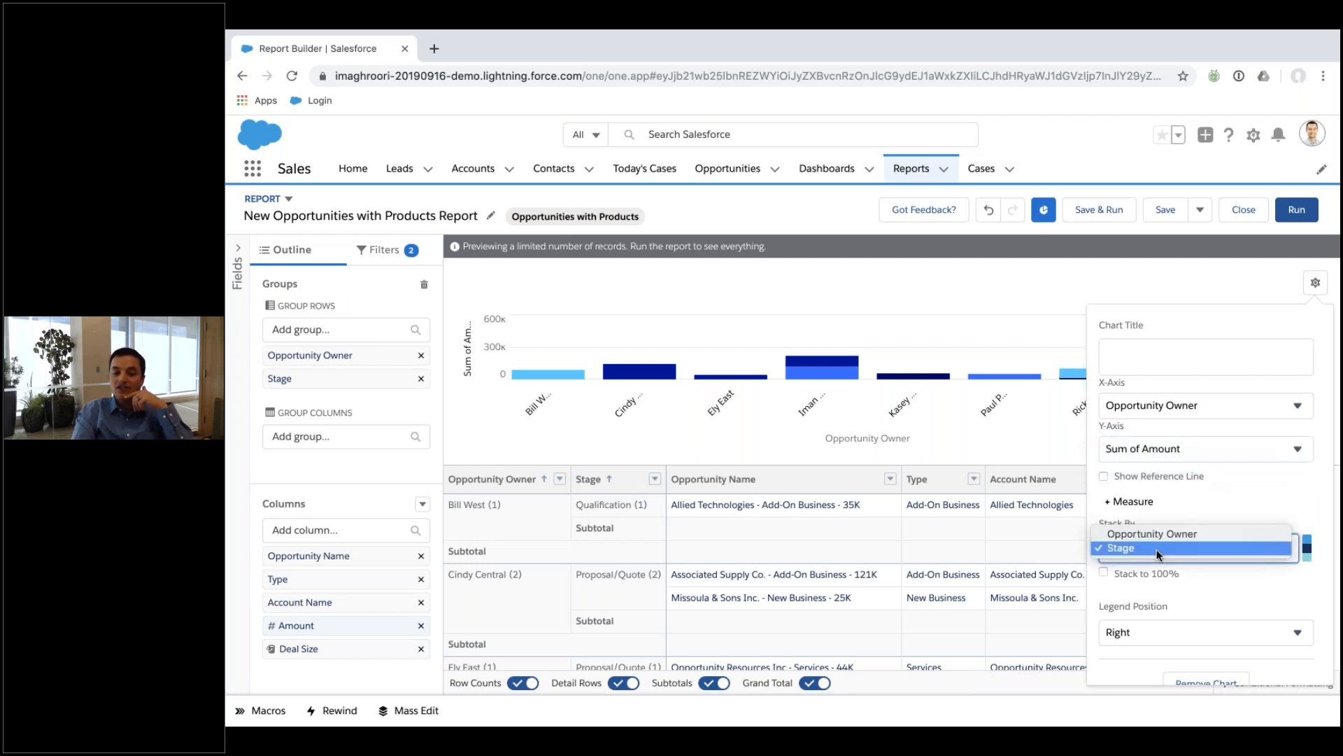
click(1248, 511)
scroll(1248, 505, down, 1)
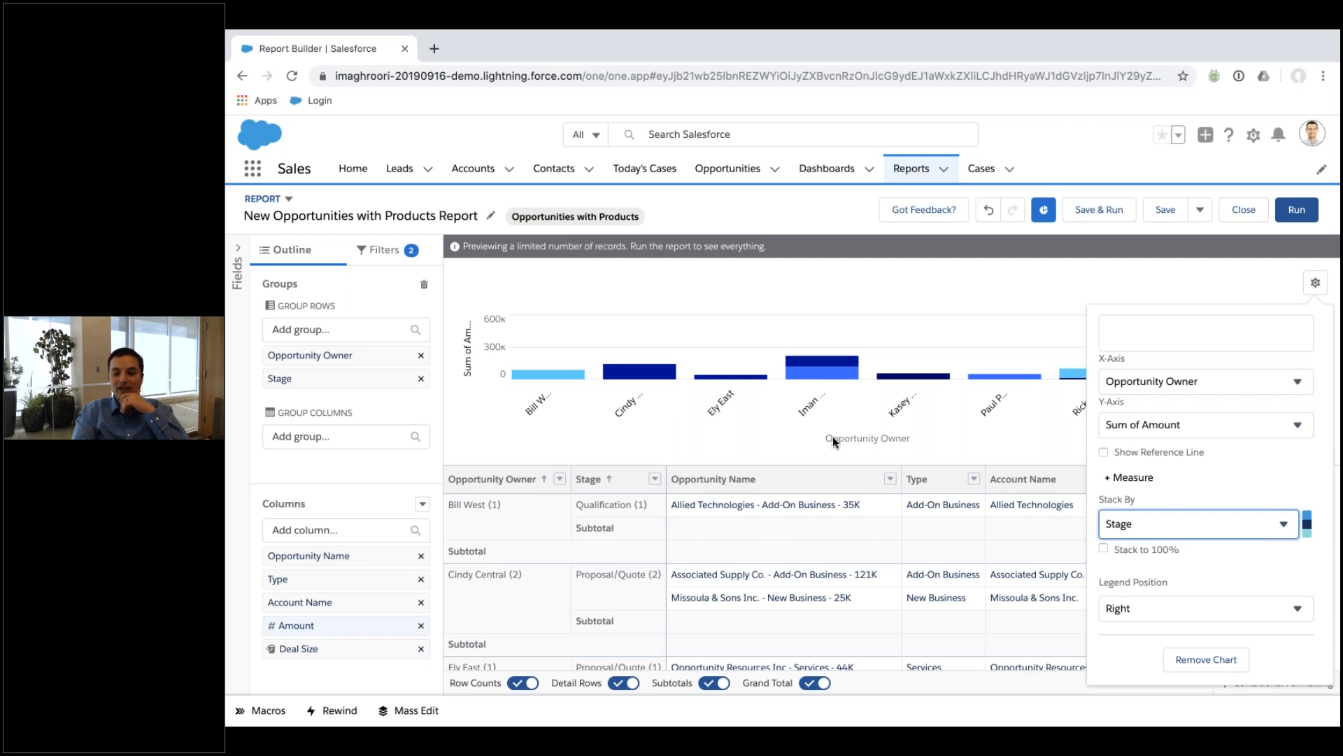
click(1027, 307)
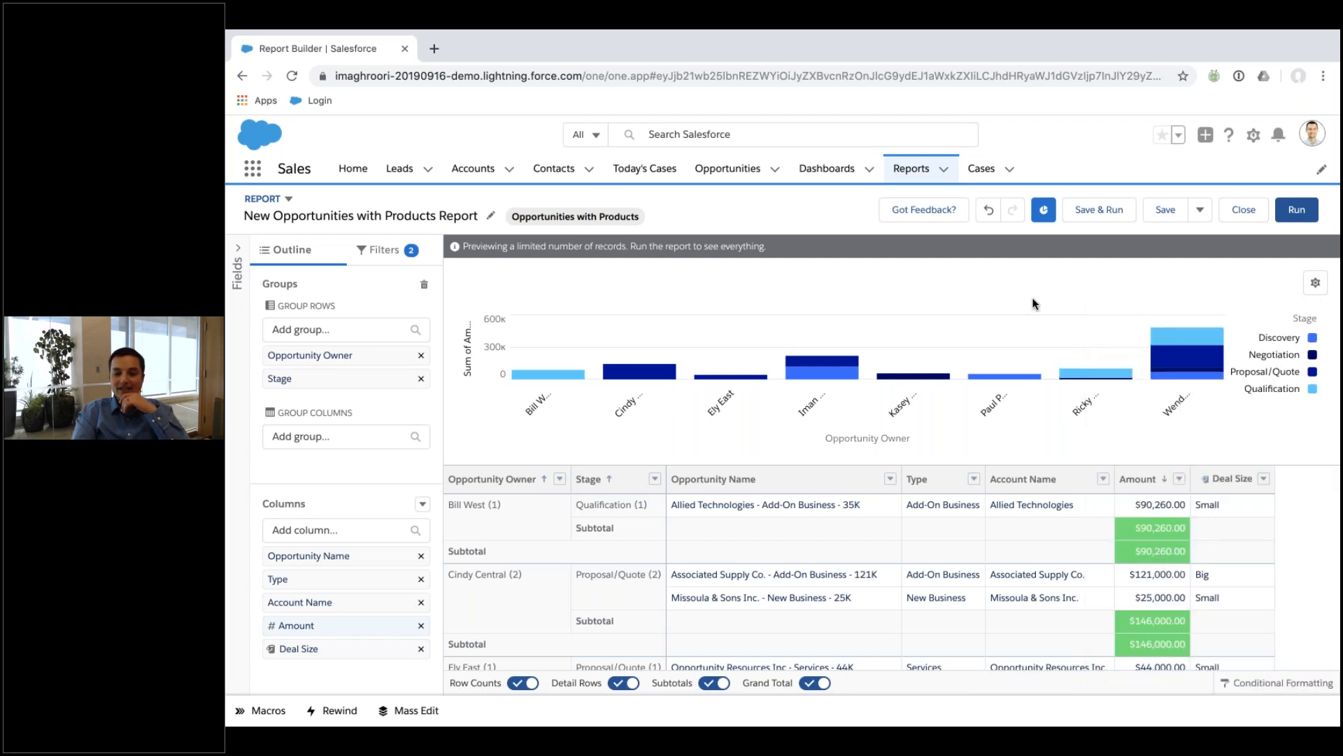
click(1279, 218)
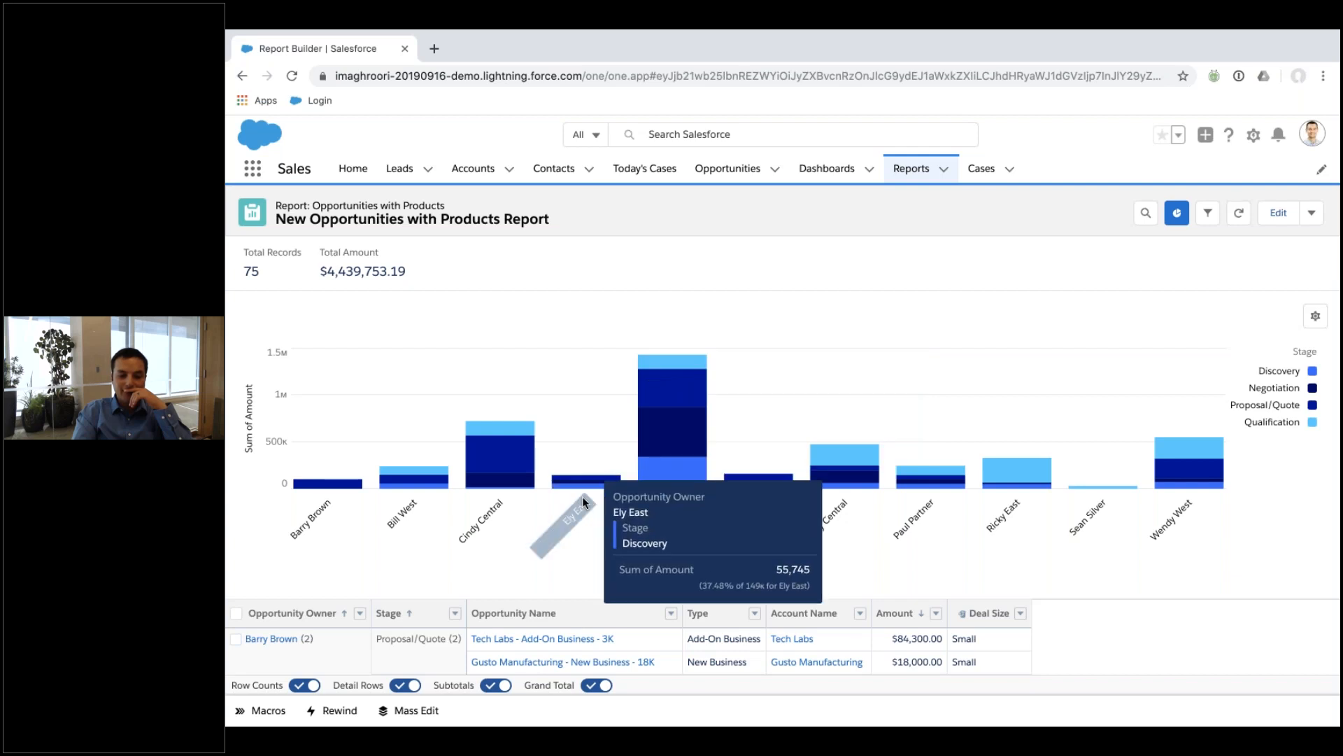
click(498, 486)
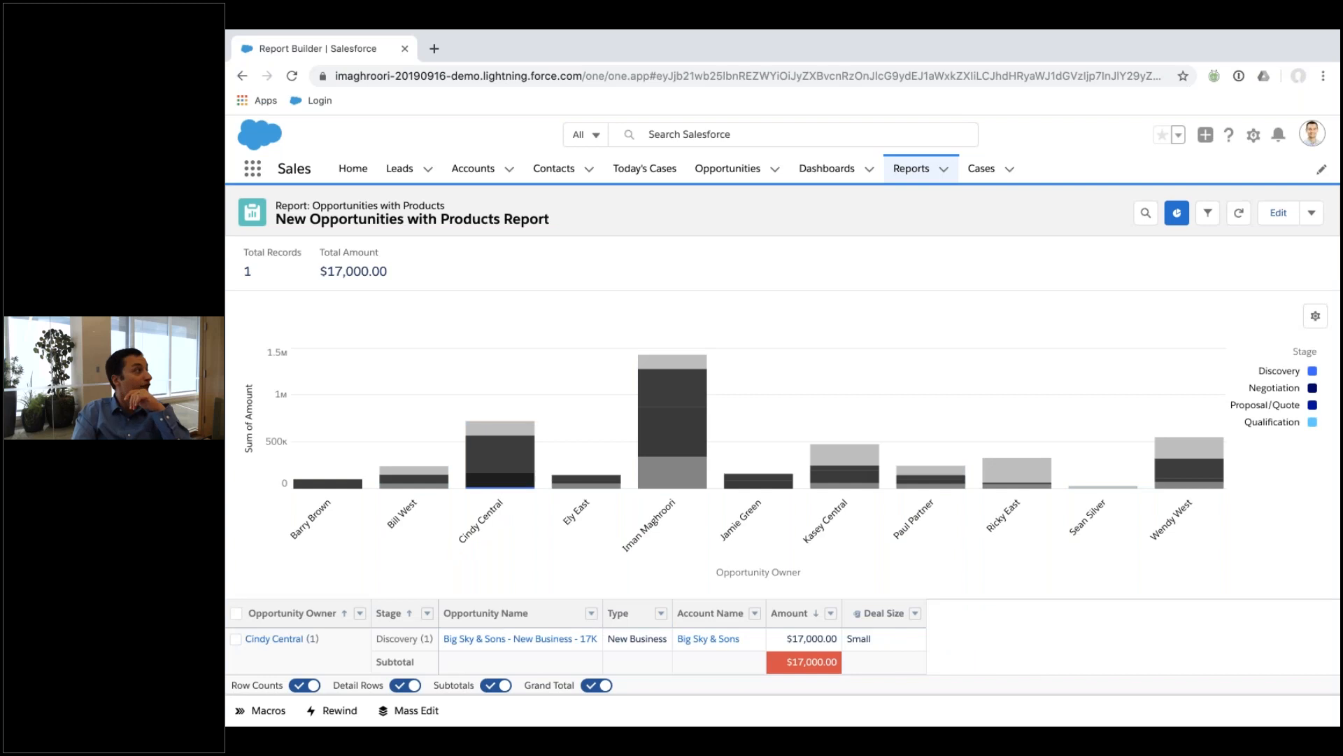
scroll(499, 485, down, 2)
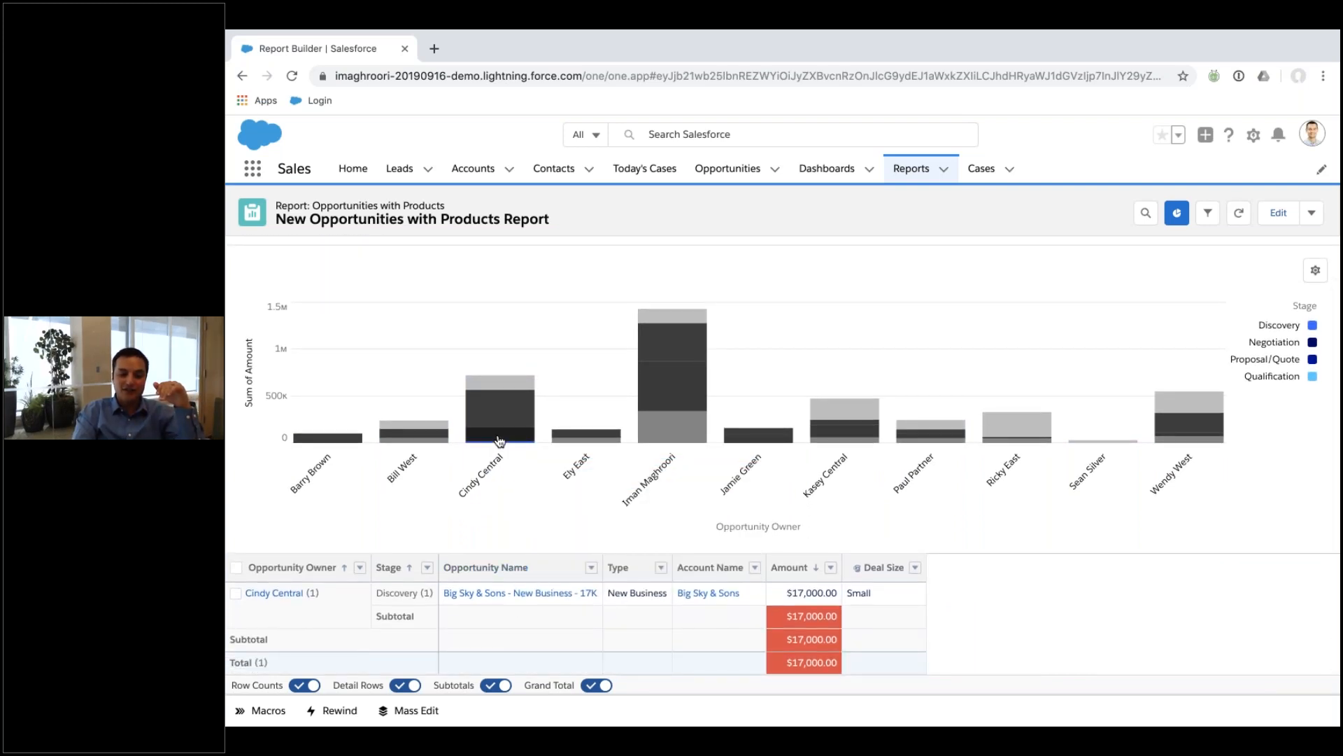
click(672, 426)
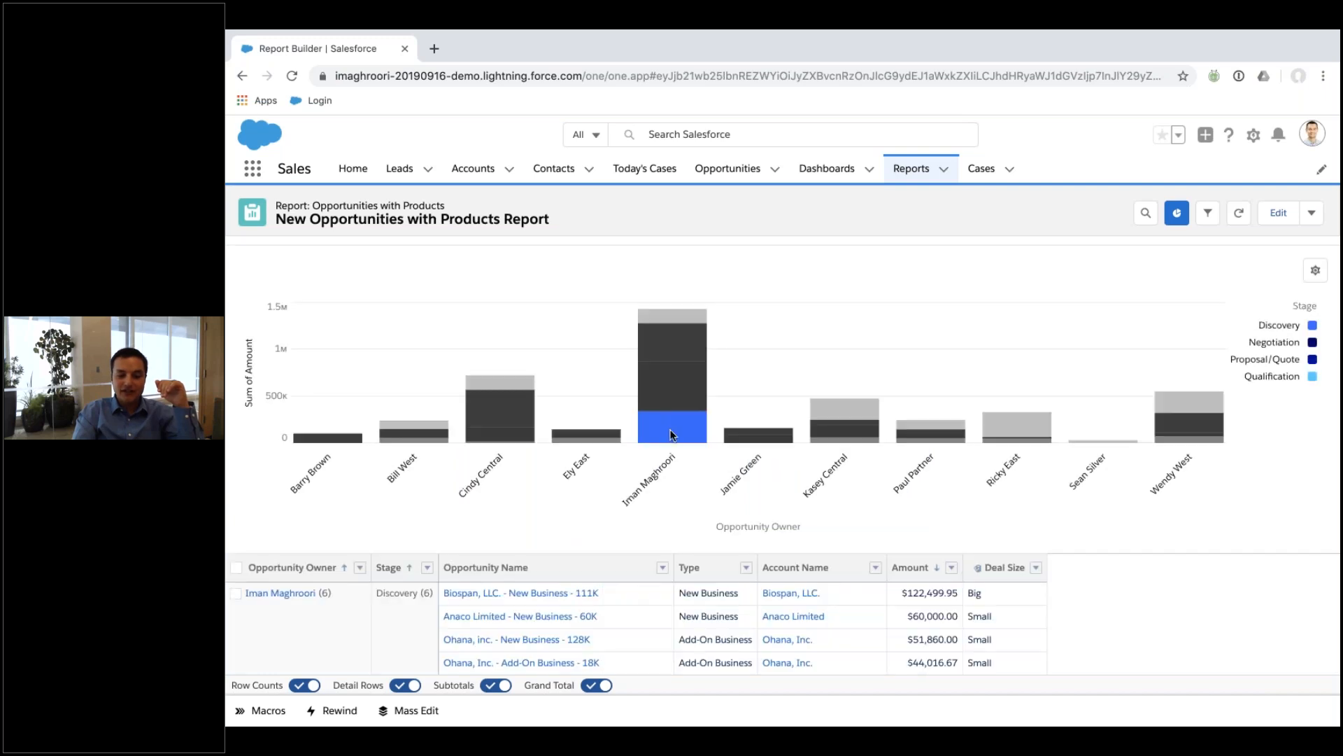
scroll(685, 513, down, 5)
scroll(685, 513, up, 5)
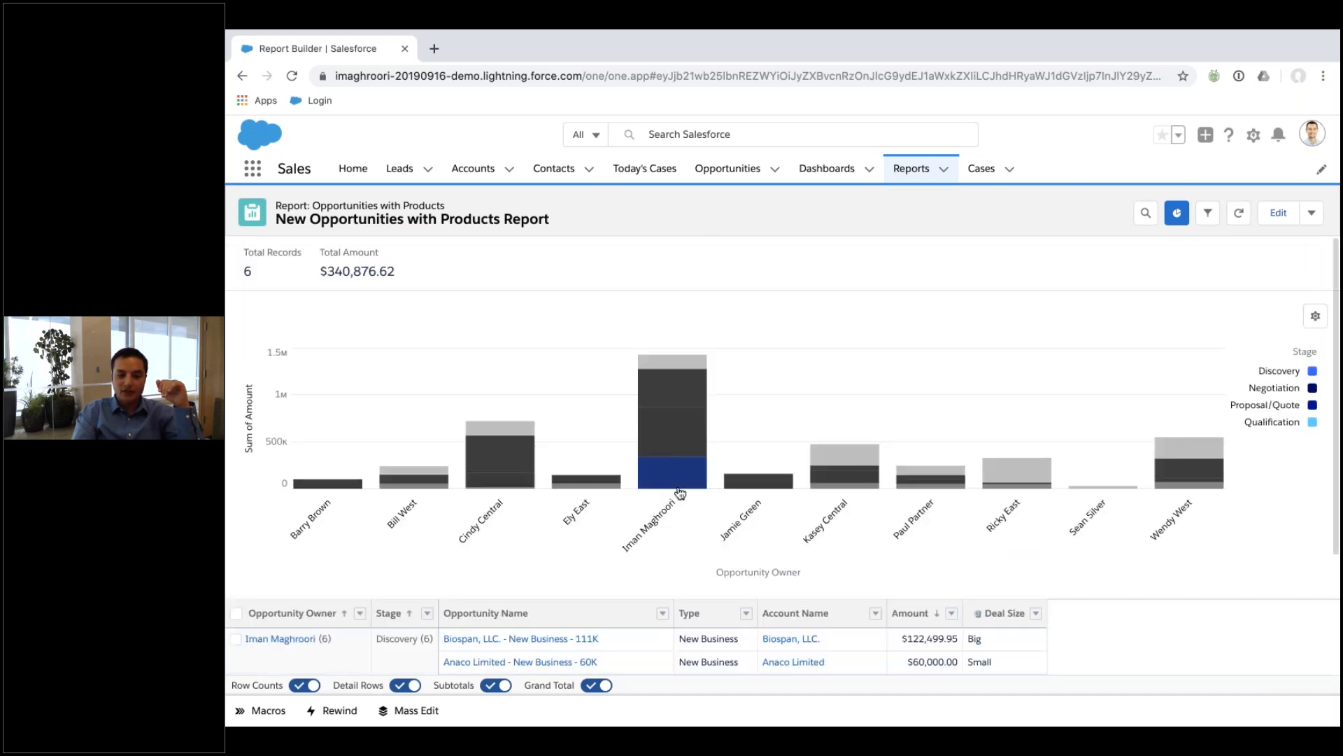
Clear the bar filter to show all 75 records, then check the Filters panel.
click(676, 483)
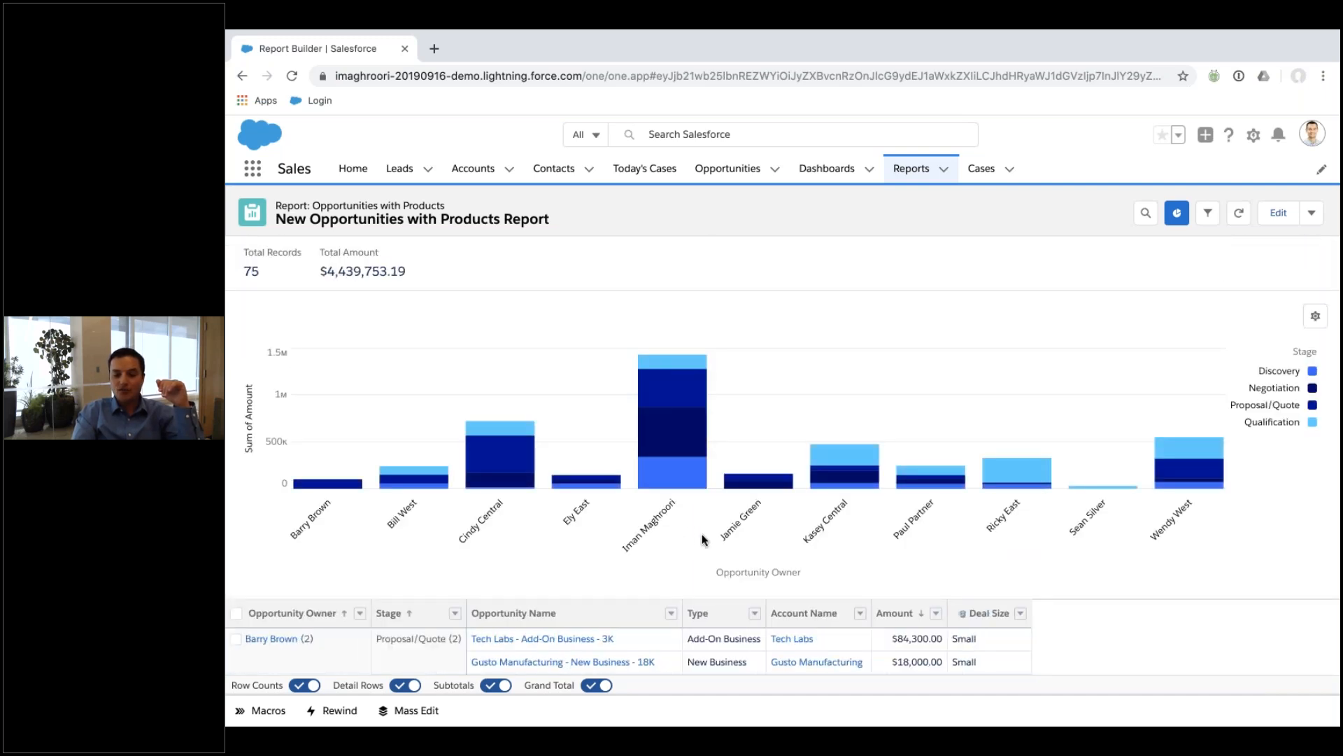
scroll(703, 536, down, 15)
scroll(703, 539, up, 15)
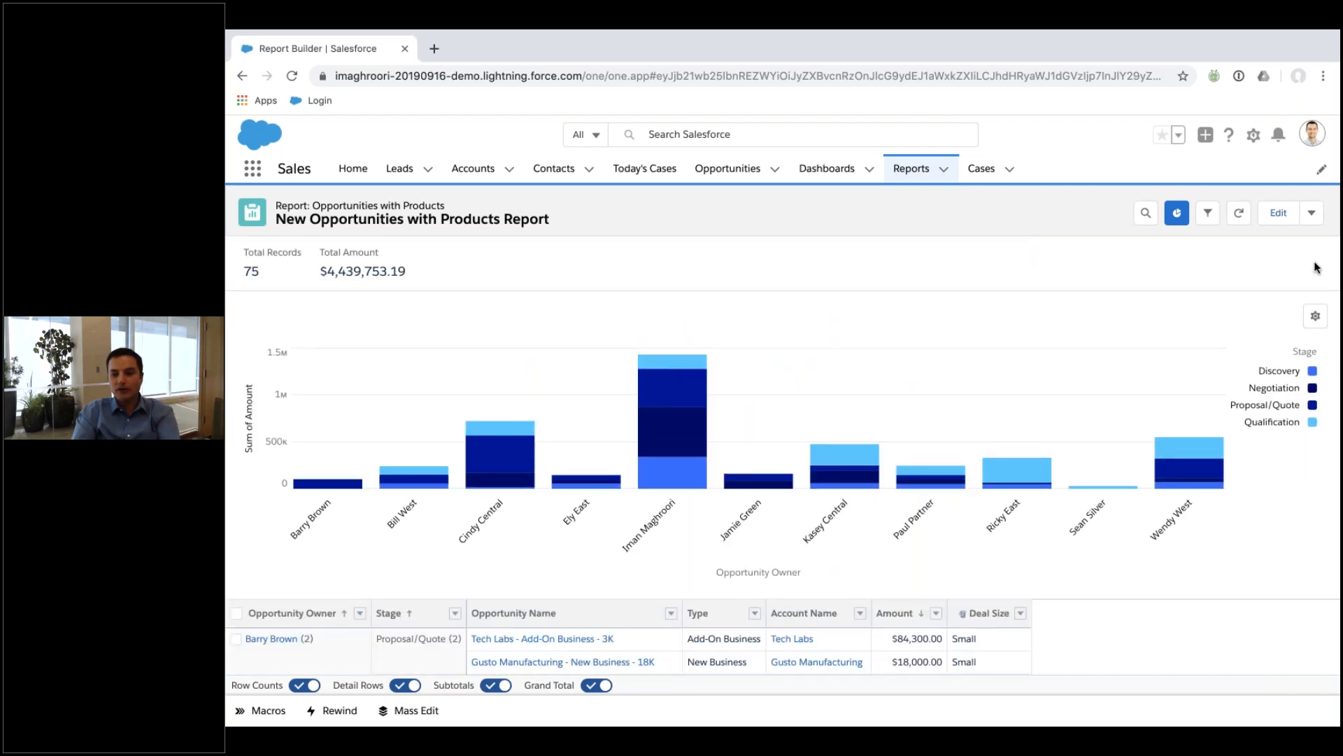
click(1207, 214)
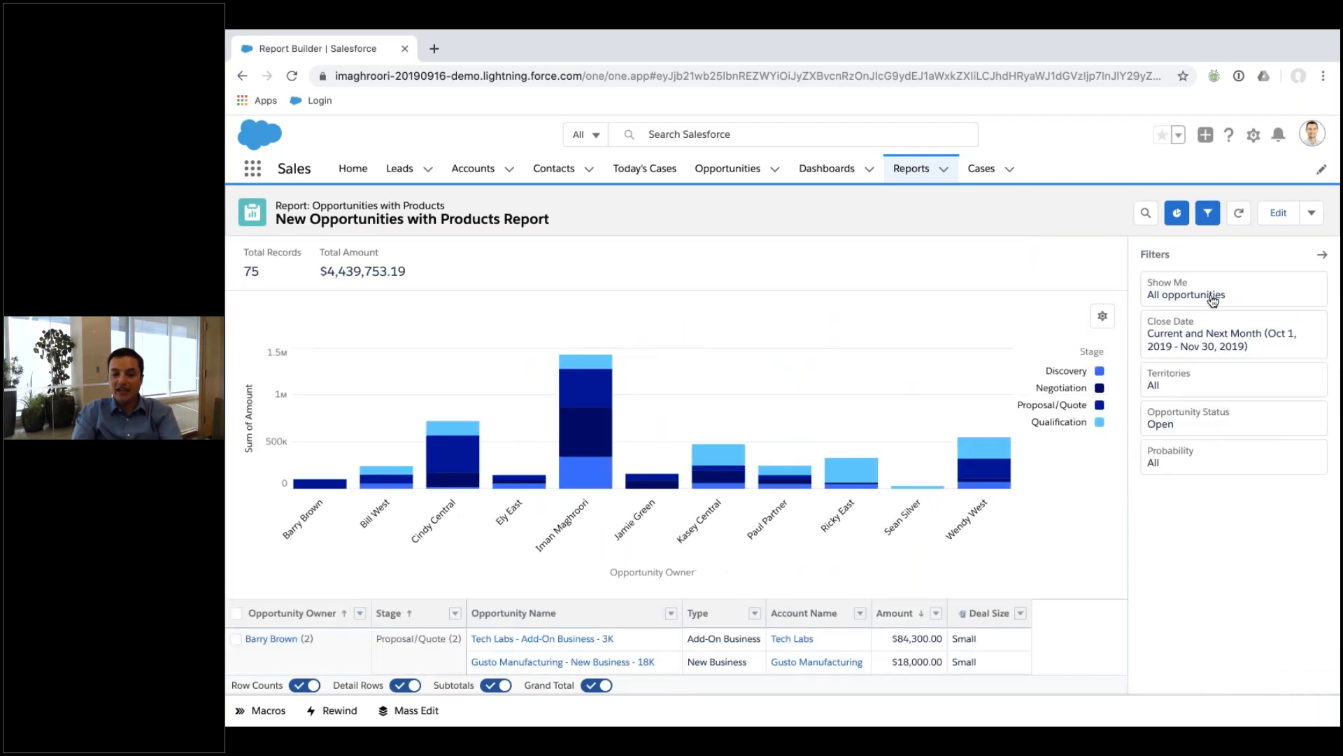
click(1205, 223)
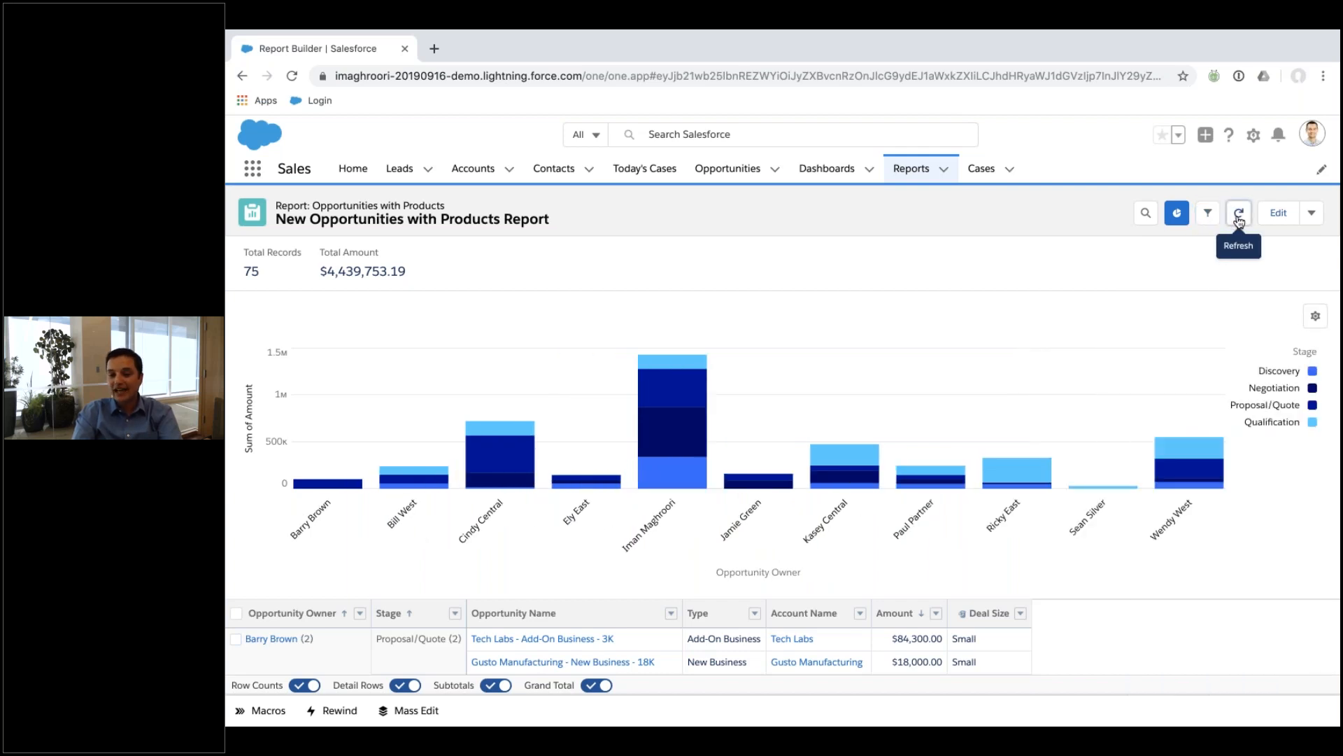
Save the report under the name 'Doing it live - Opportunities' in Public Reports.
click(1311, 212)
click(1282, 243)
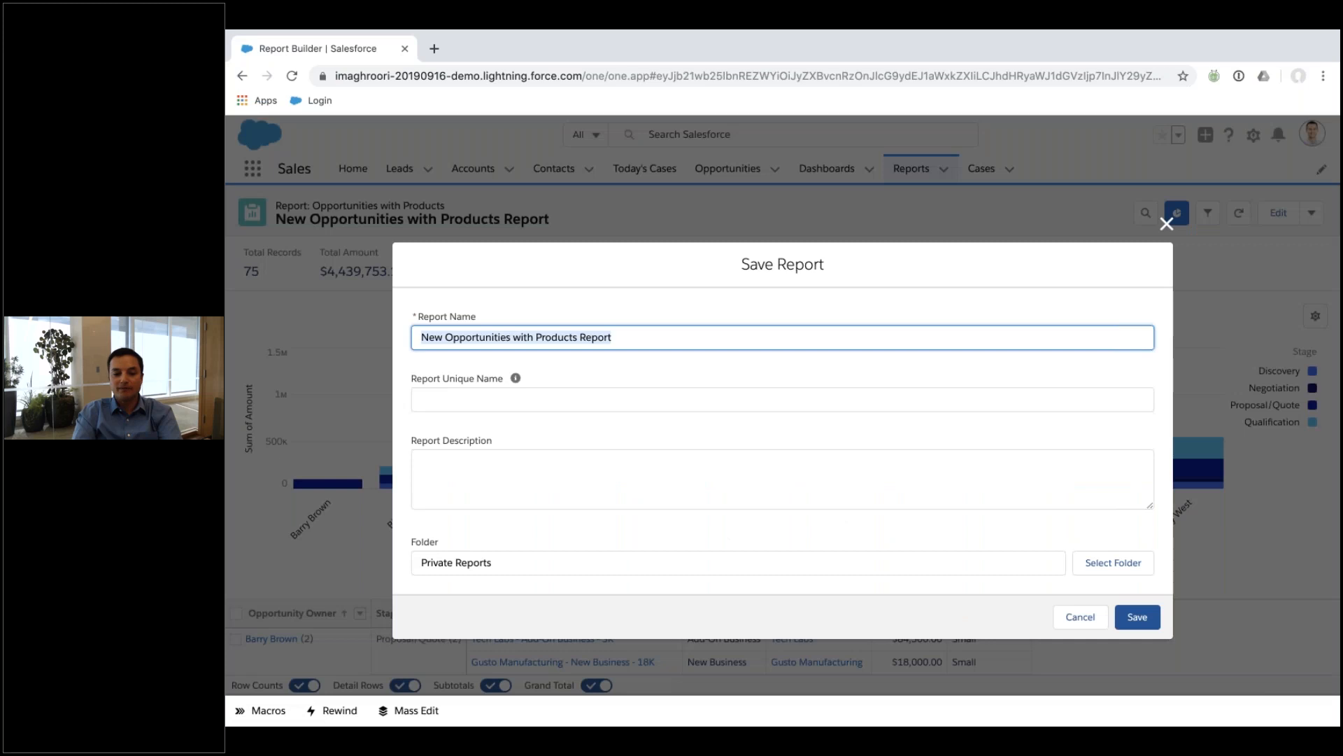
text(Doing it live)
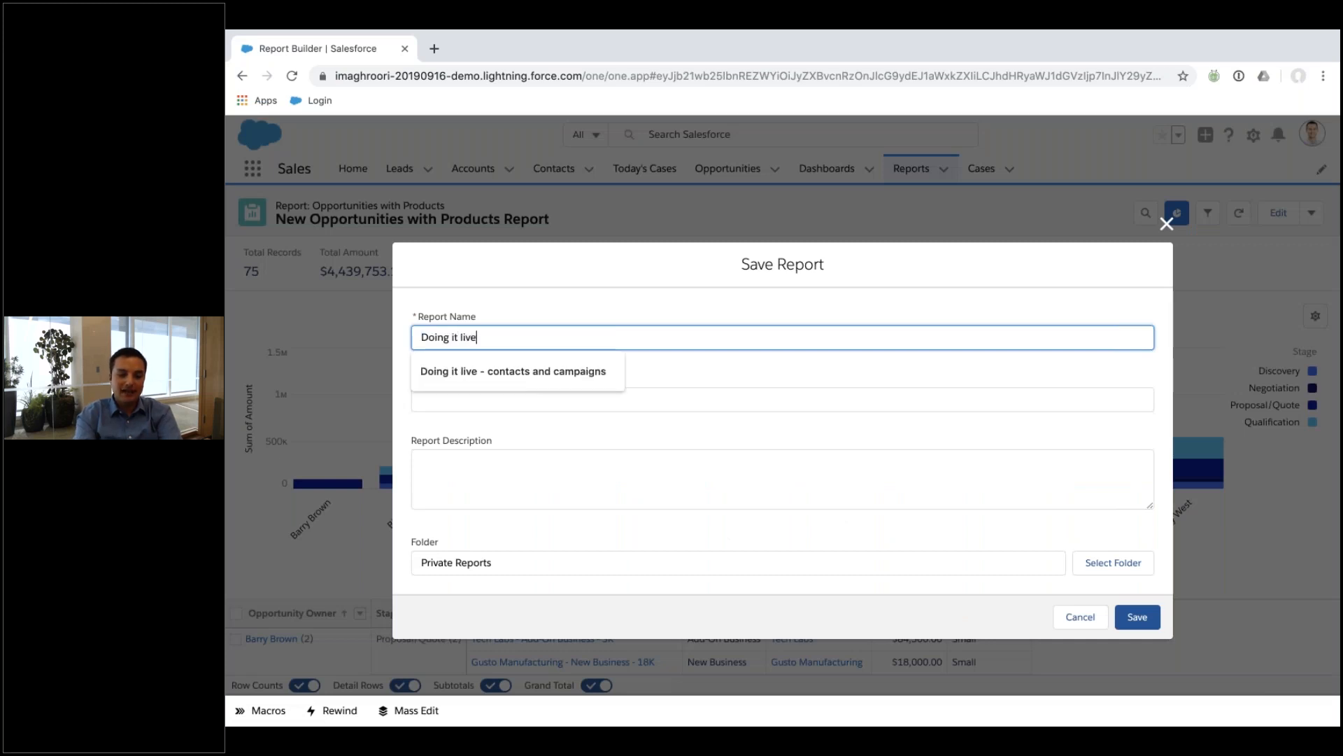
text( - Oppor)
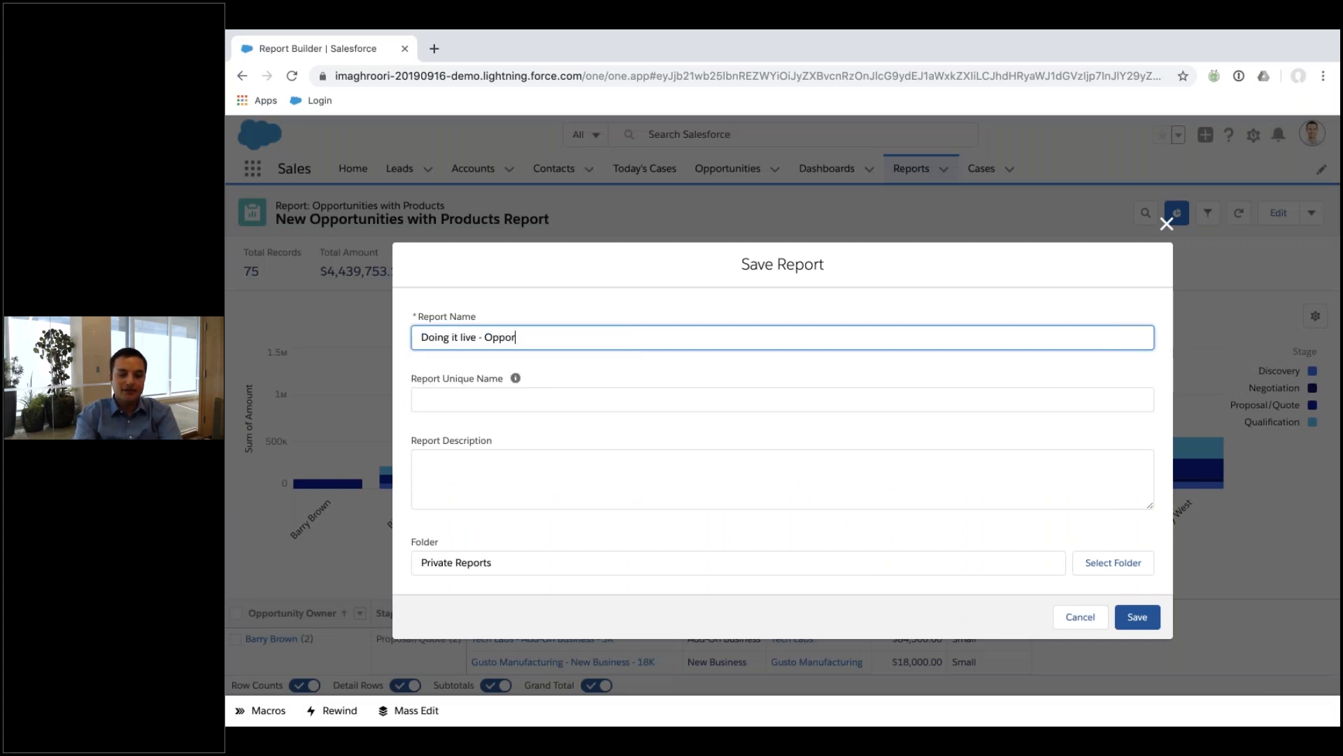
text(tunities)
key(Tab)
key(Tab)
key(Tab)
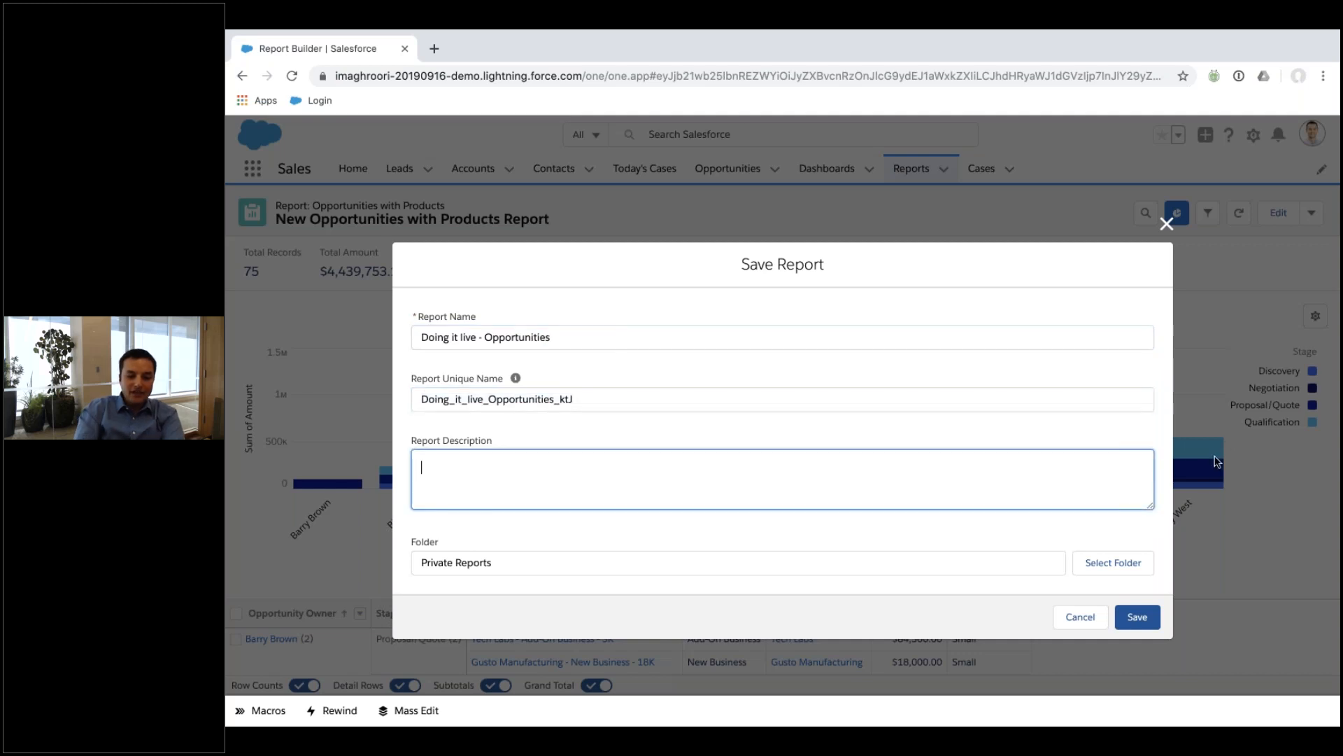
click(951, 564)
click(1088, 564)
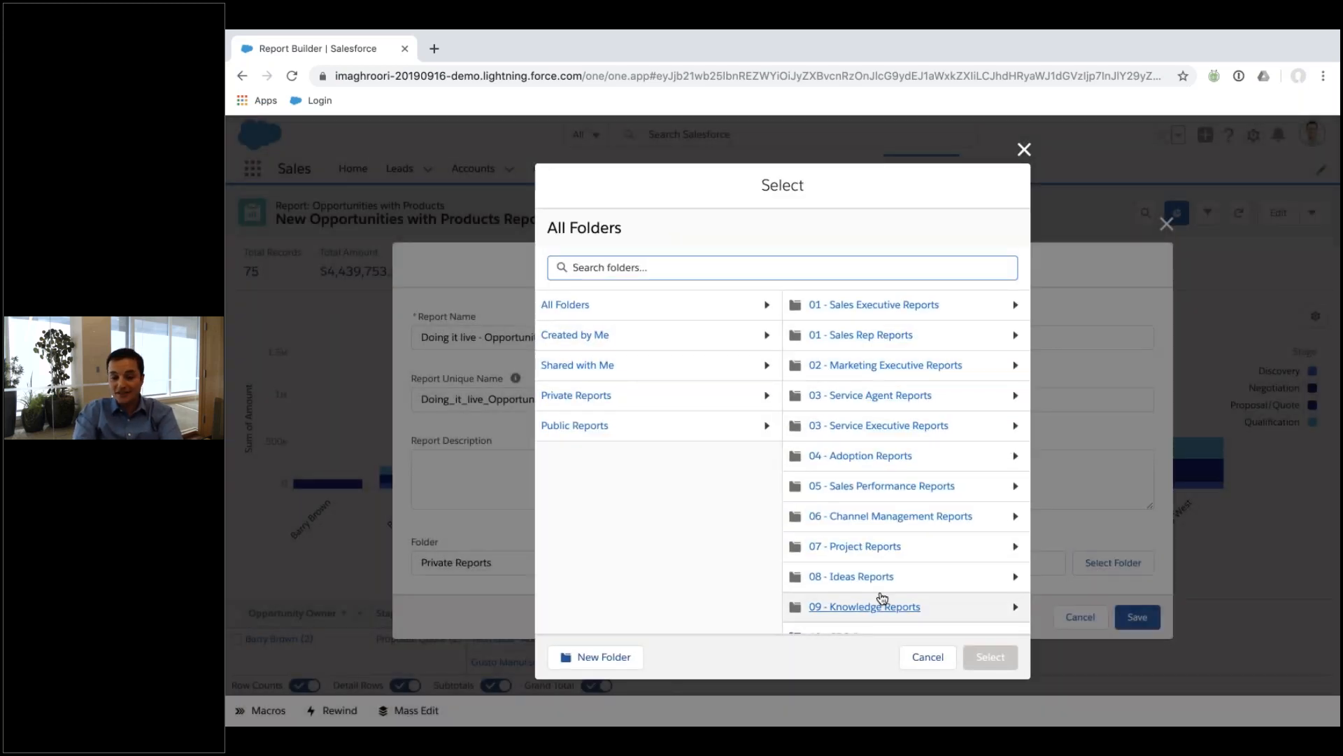
click(603, 428)
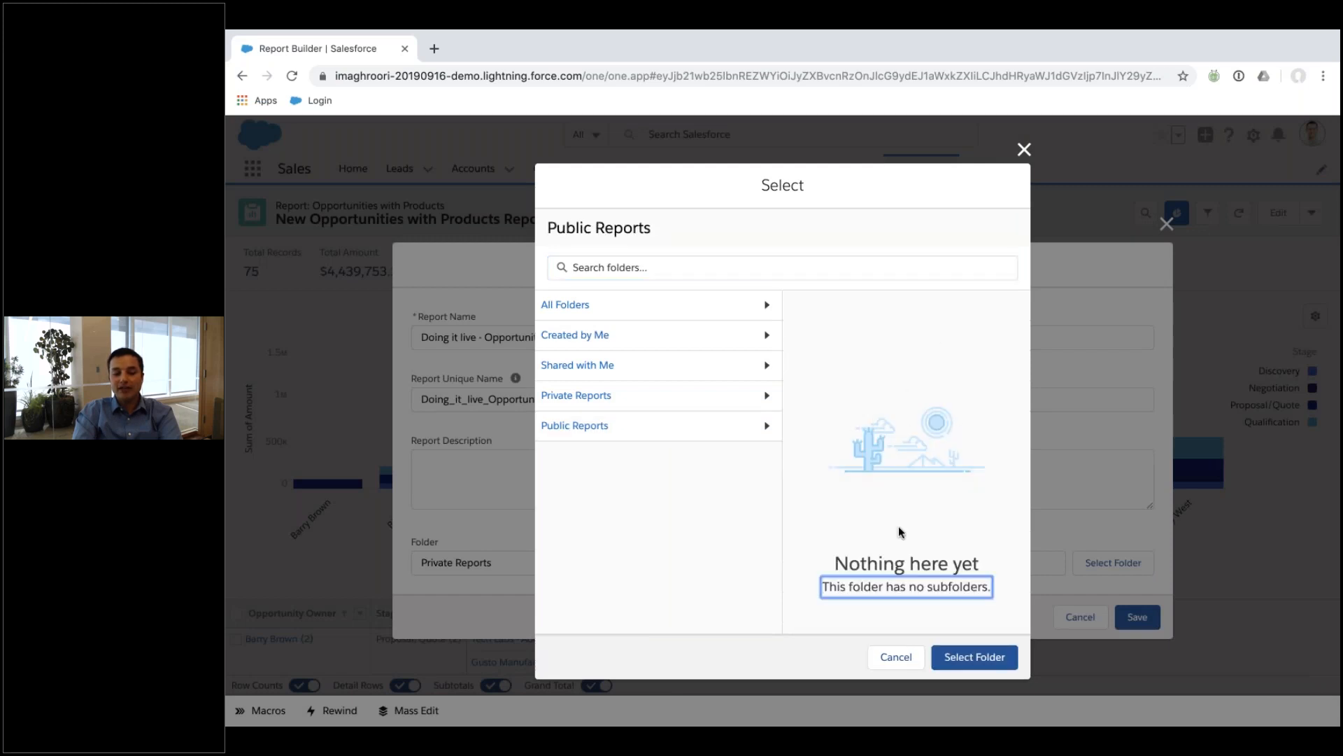
click(982, 655)
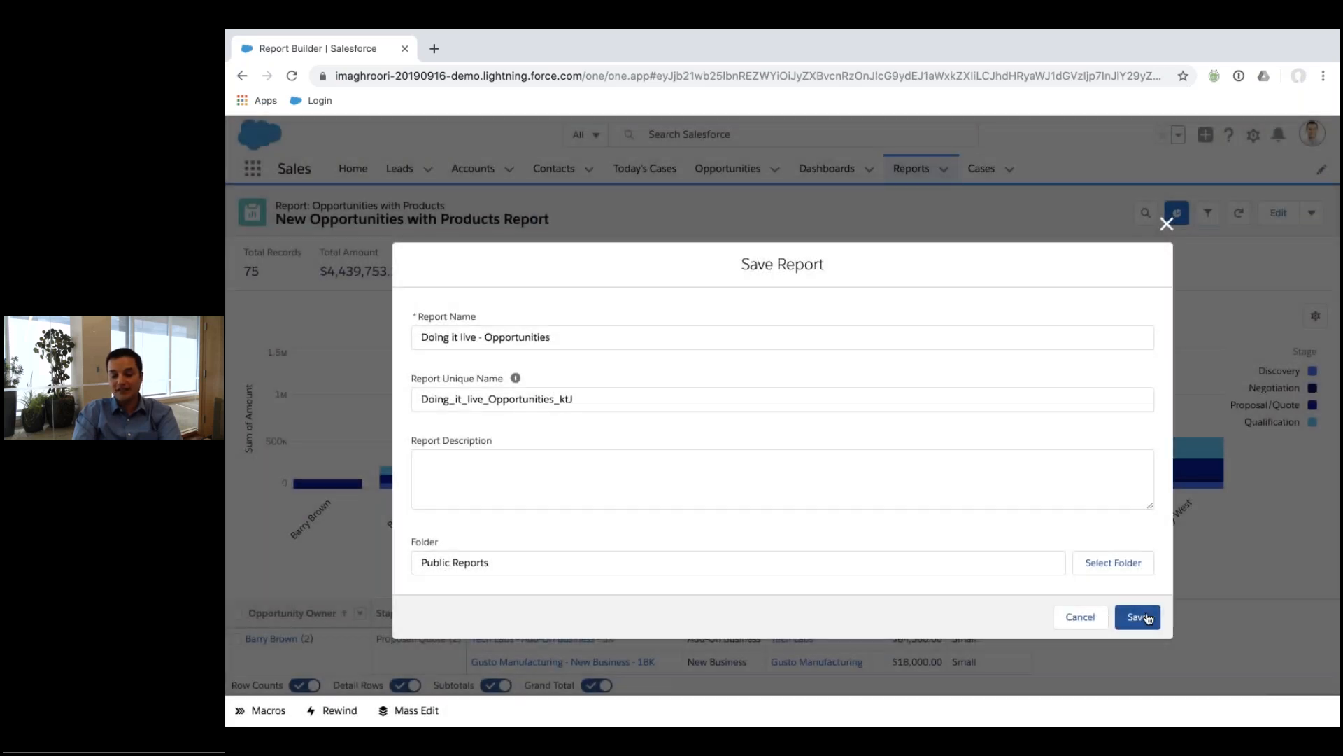
click(1138, 617)
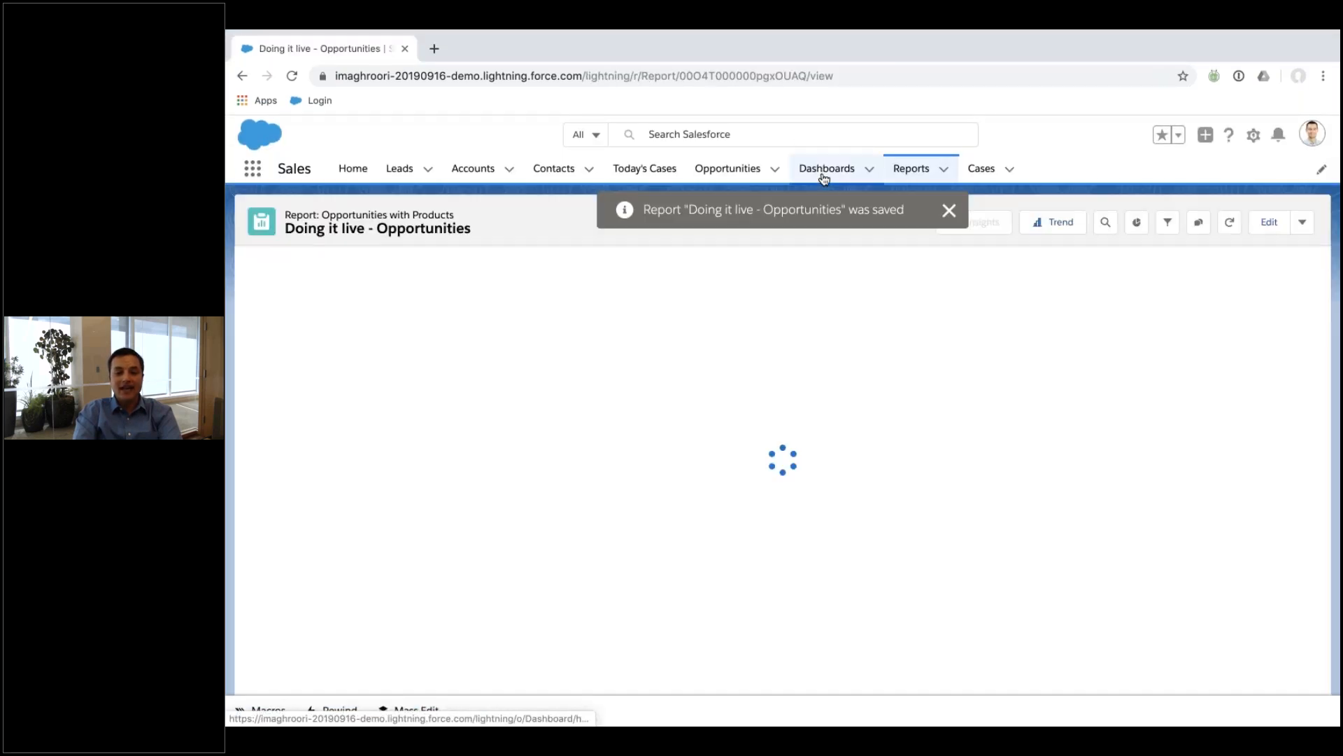
Create a new dashboard named 'Name' in the 00 - CEO Dashboard folder.
click(824, 170)
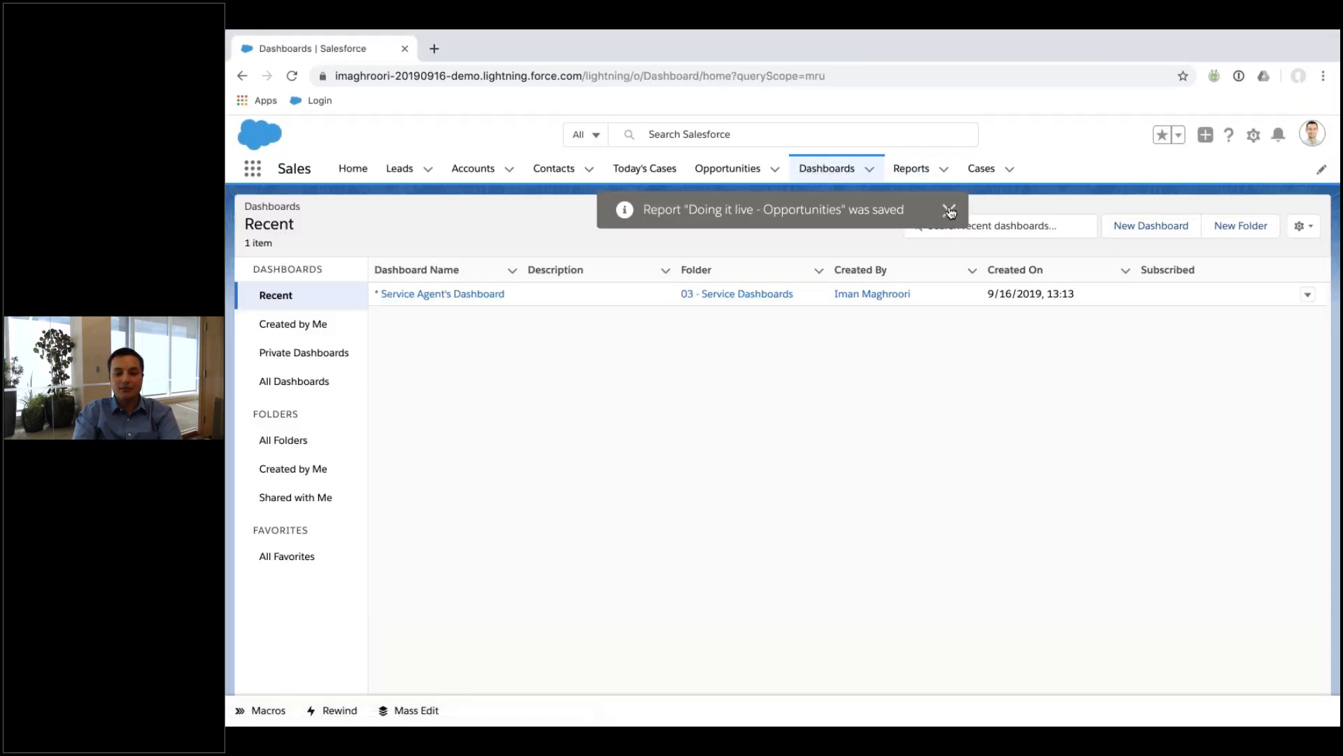
click(1125, 231)
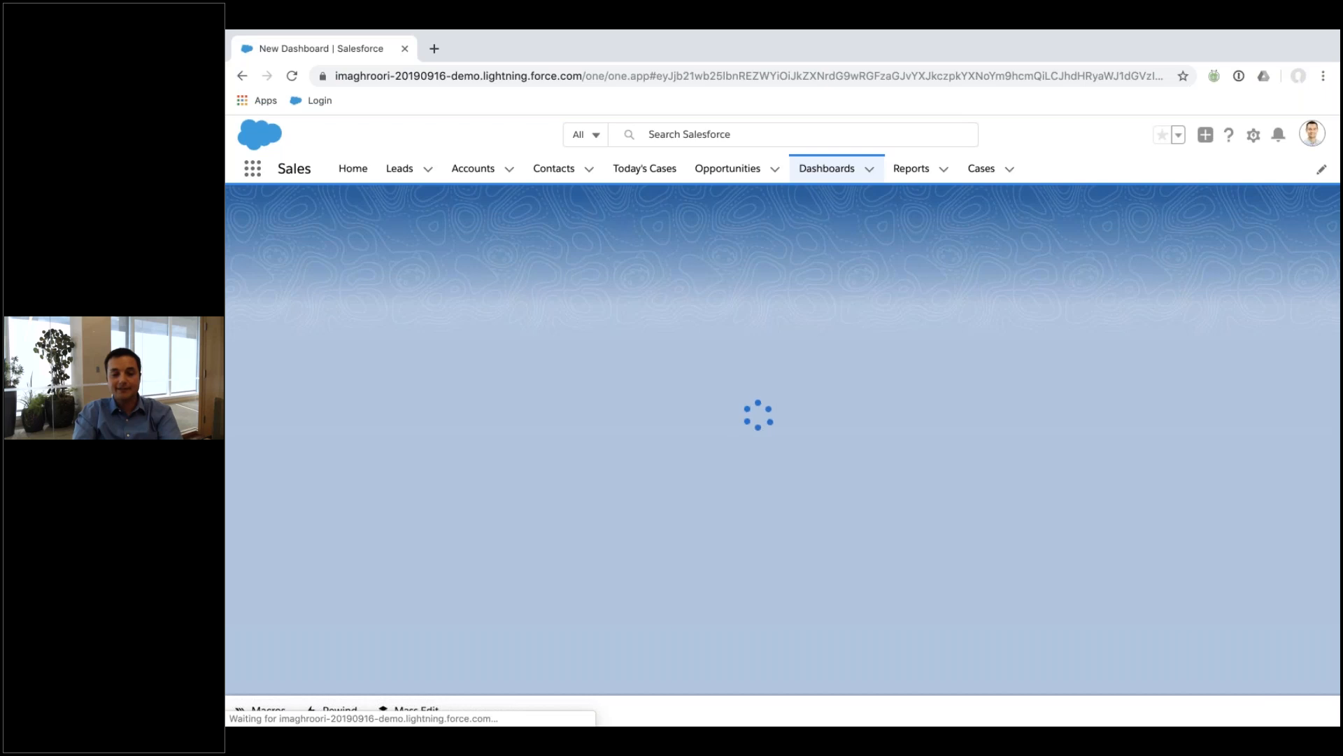
text(Name)
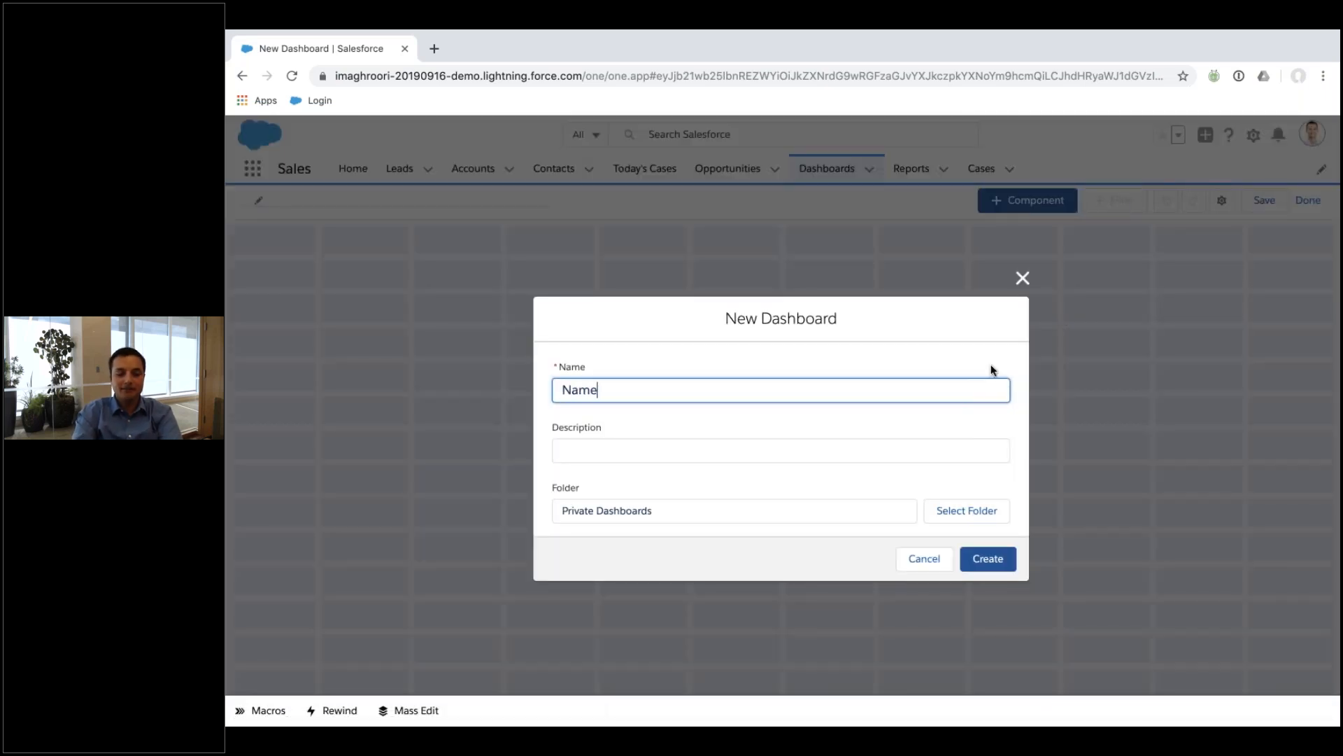
click(946, 518)
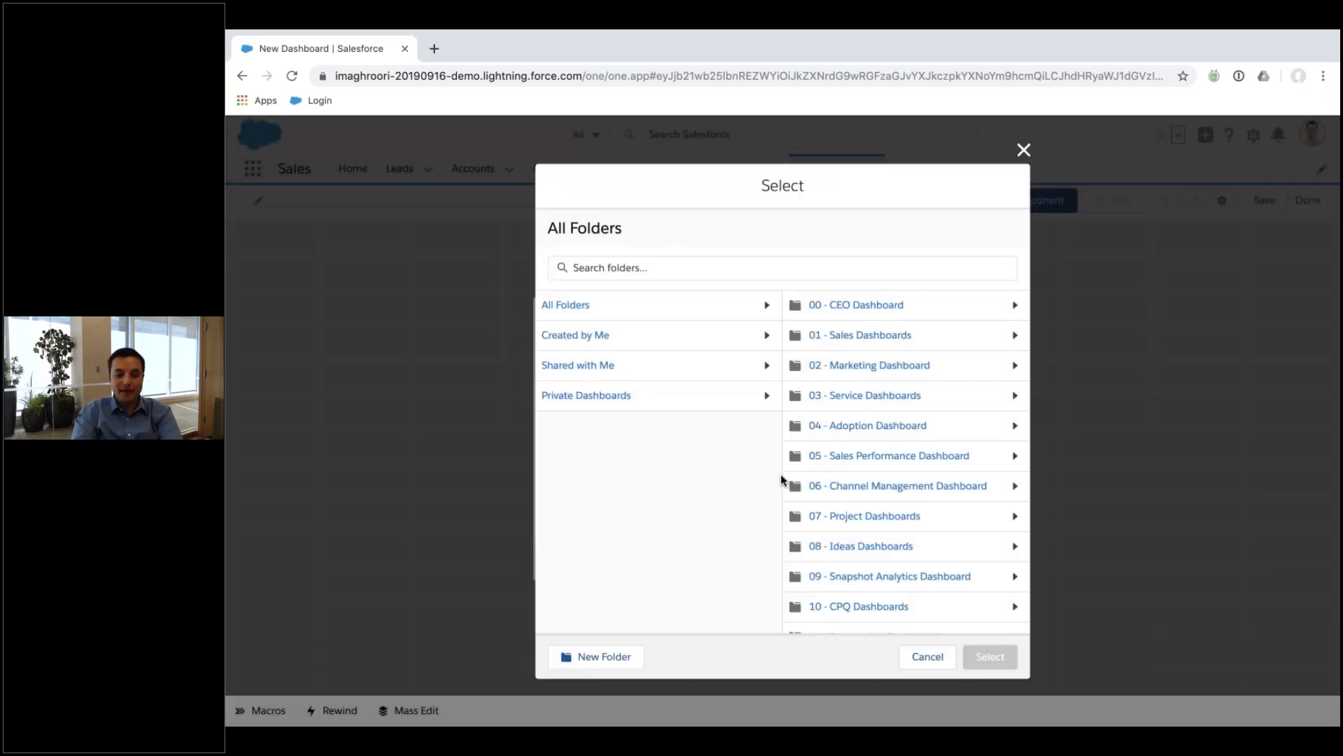
click(854, 306)
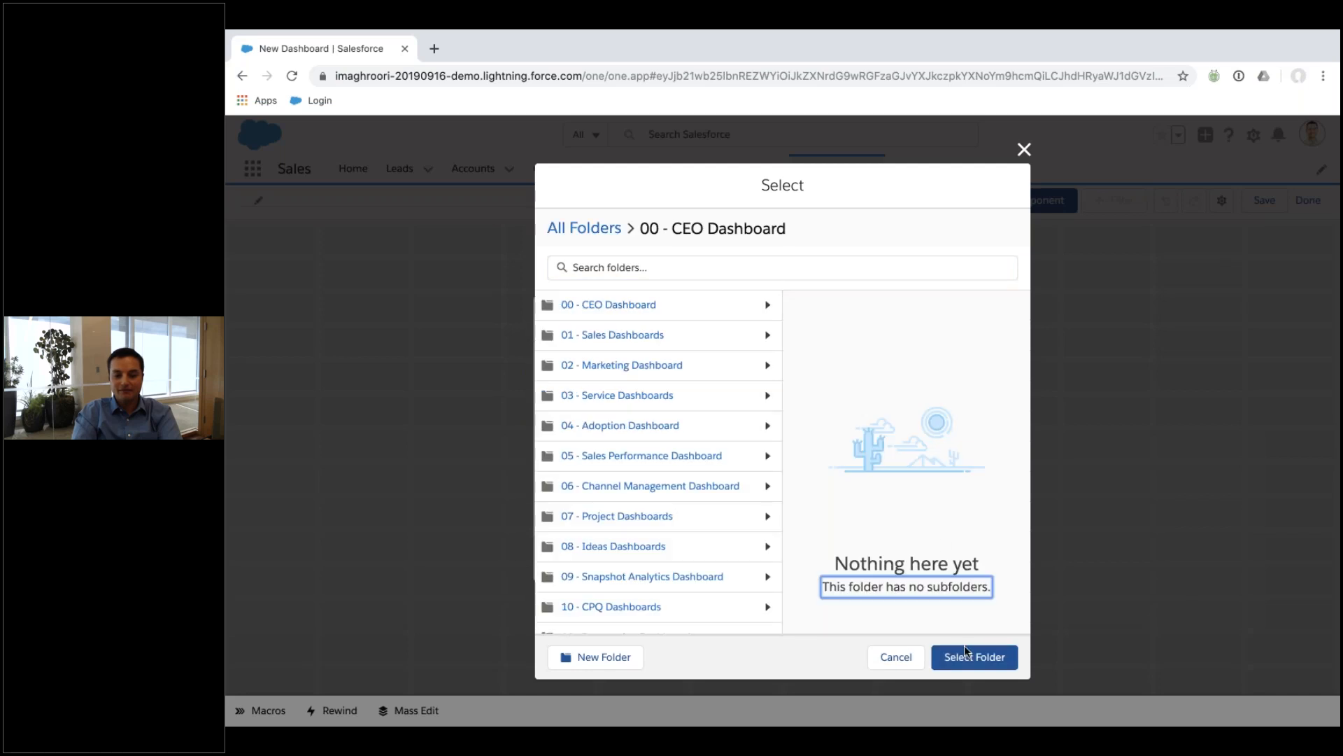
click(964, 659)
click(1000, 557)
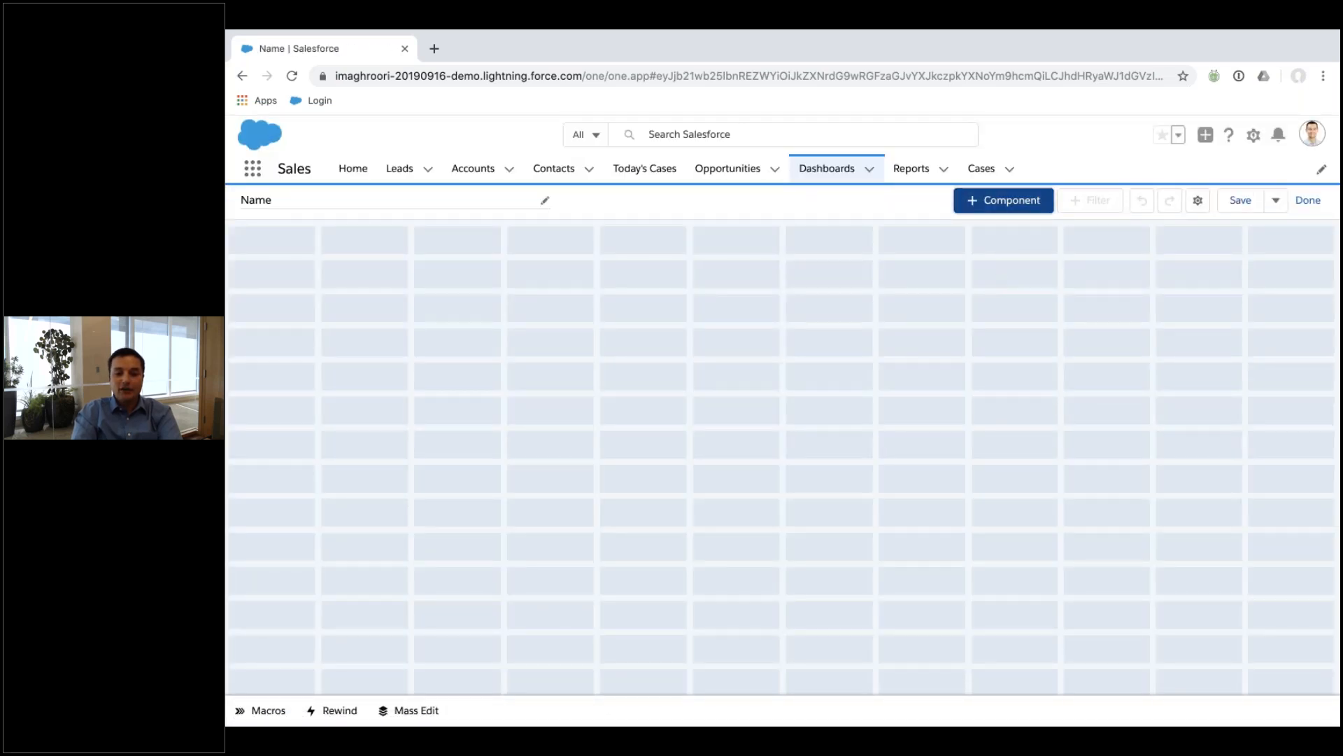
Add a funnel chart component built from the Doing it live - Opportunities report.
click(1008, 202)
click(616, 340)
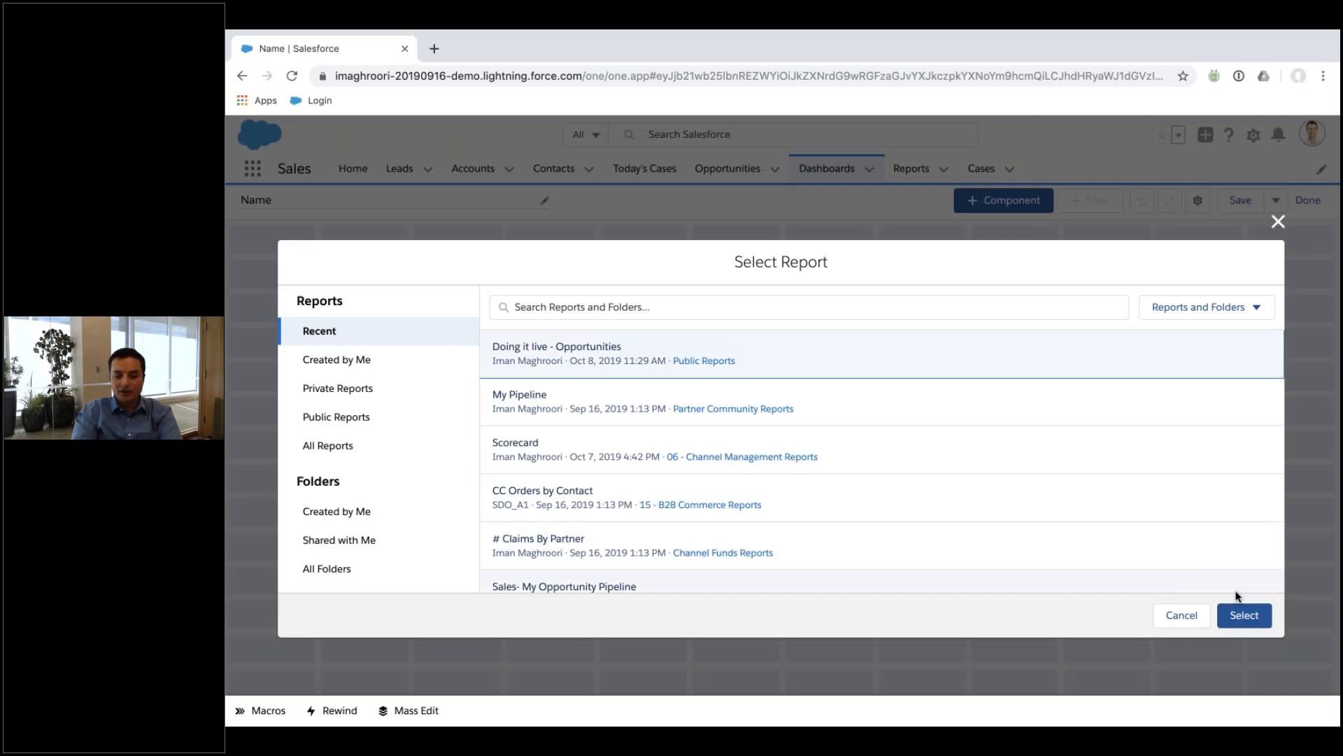
click(1243, 615)
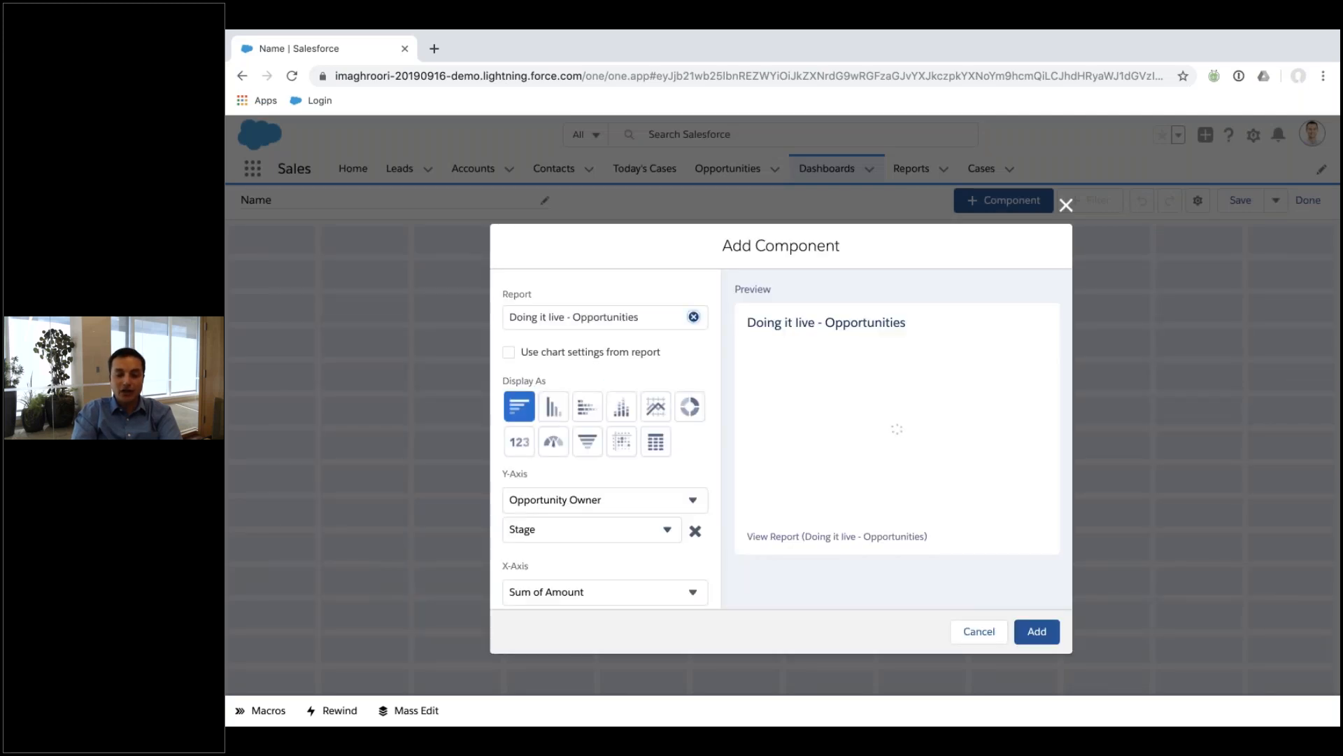
click(509, 352)
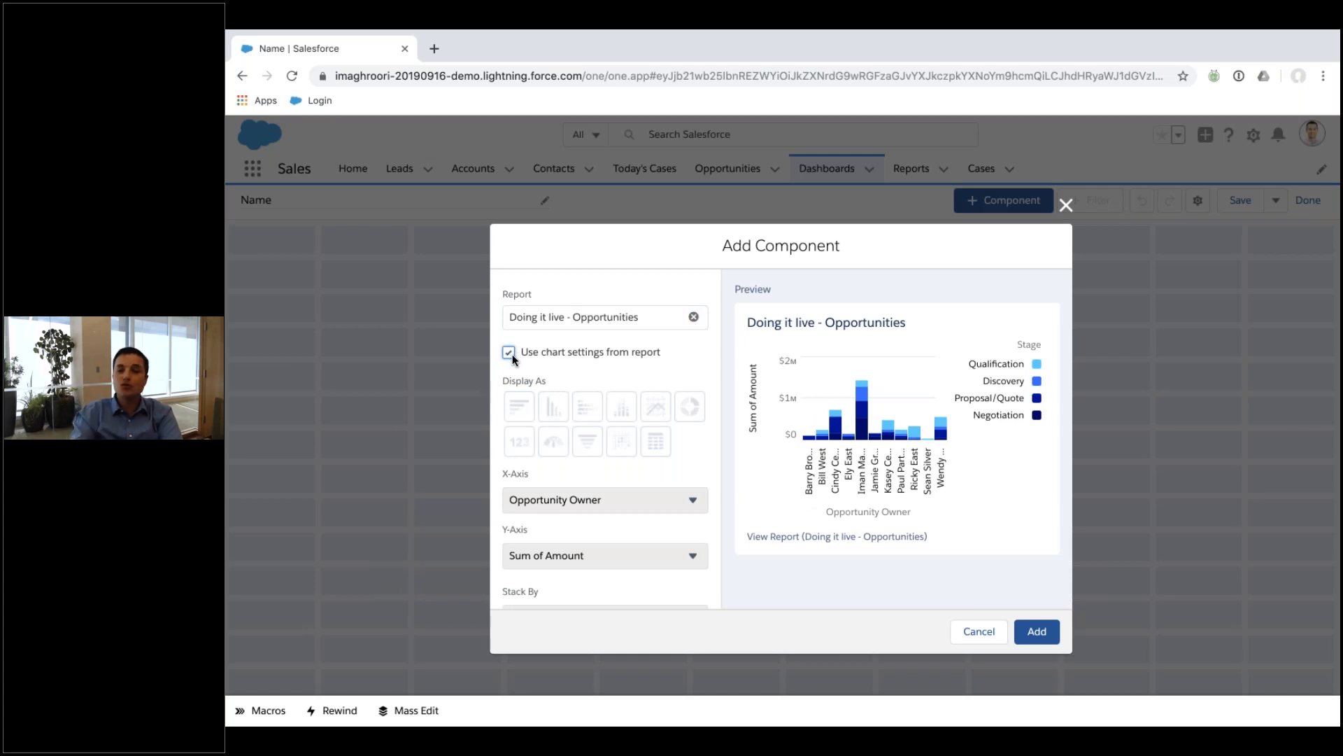
click(510, 353)
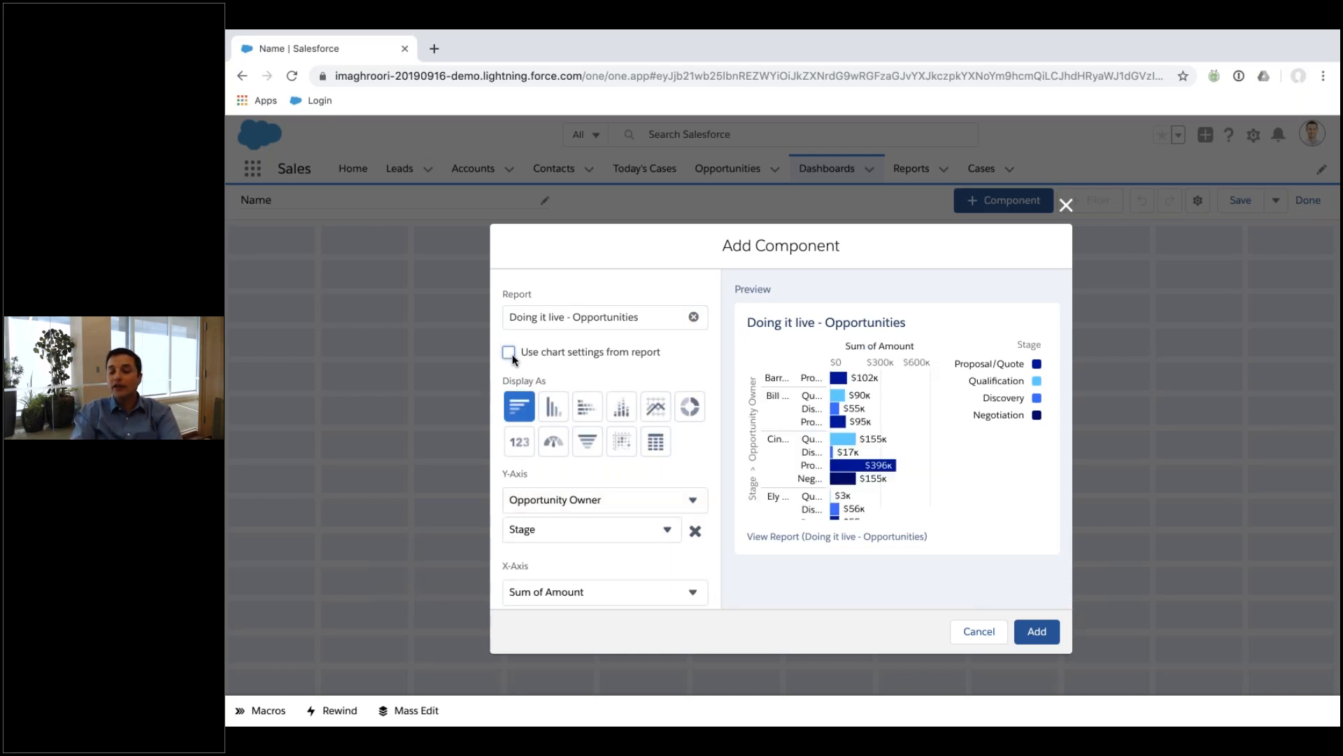
click(582, 433)
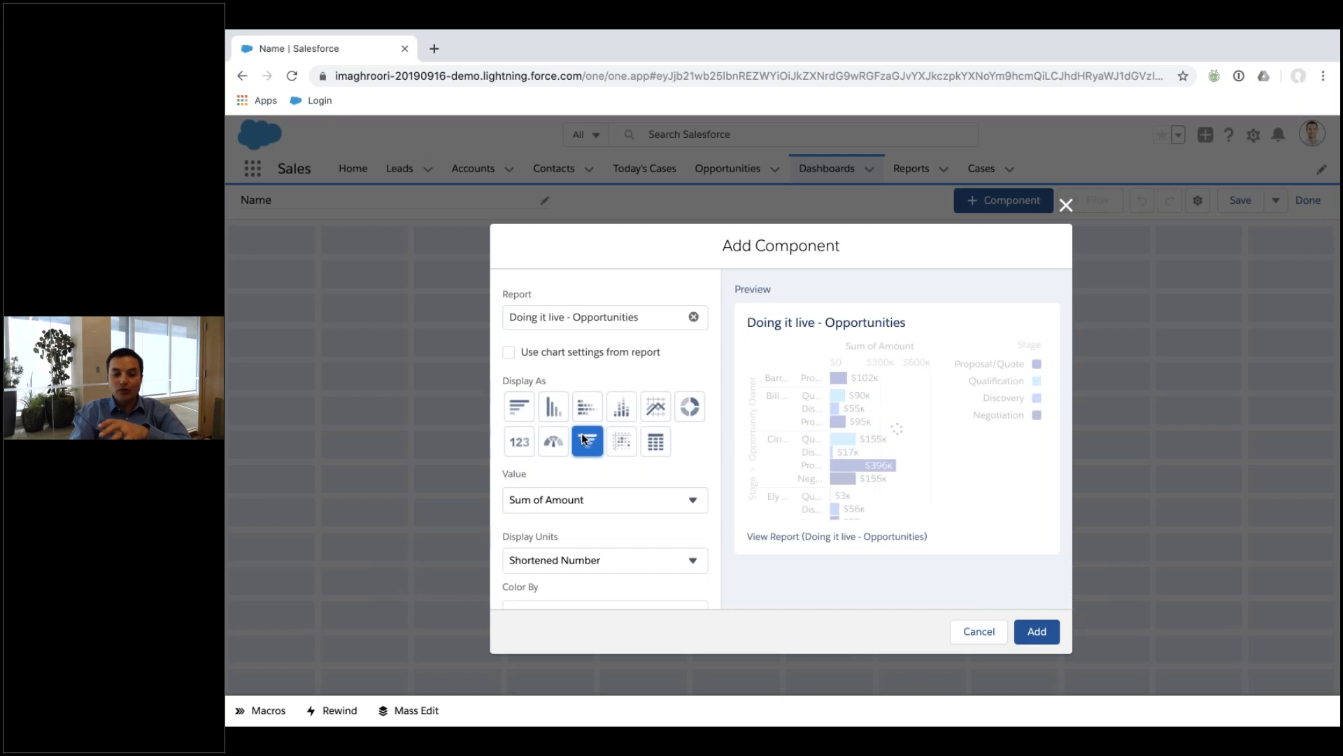
scroll(639, 455, down, 4)
scroll(706, 467, up, 4)
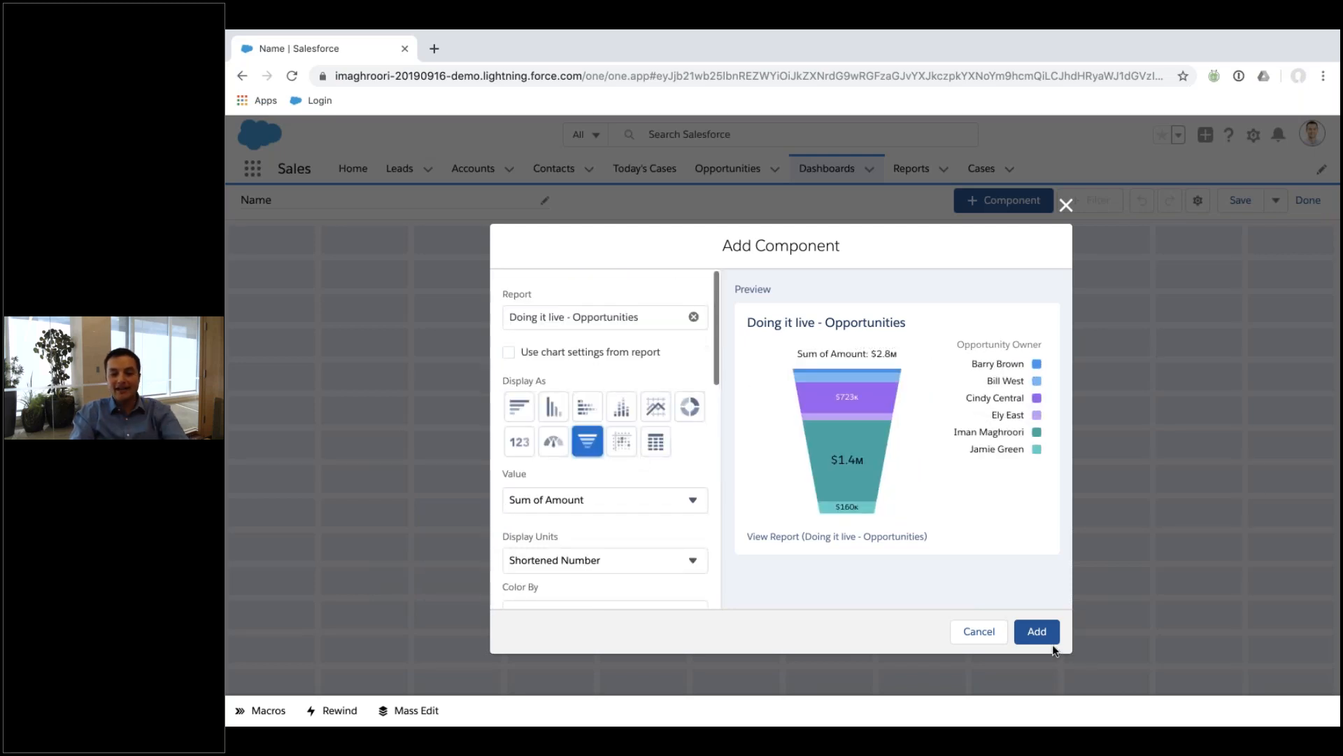
click(1037, 632)
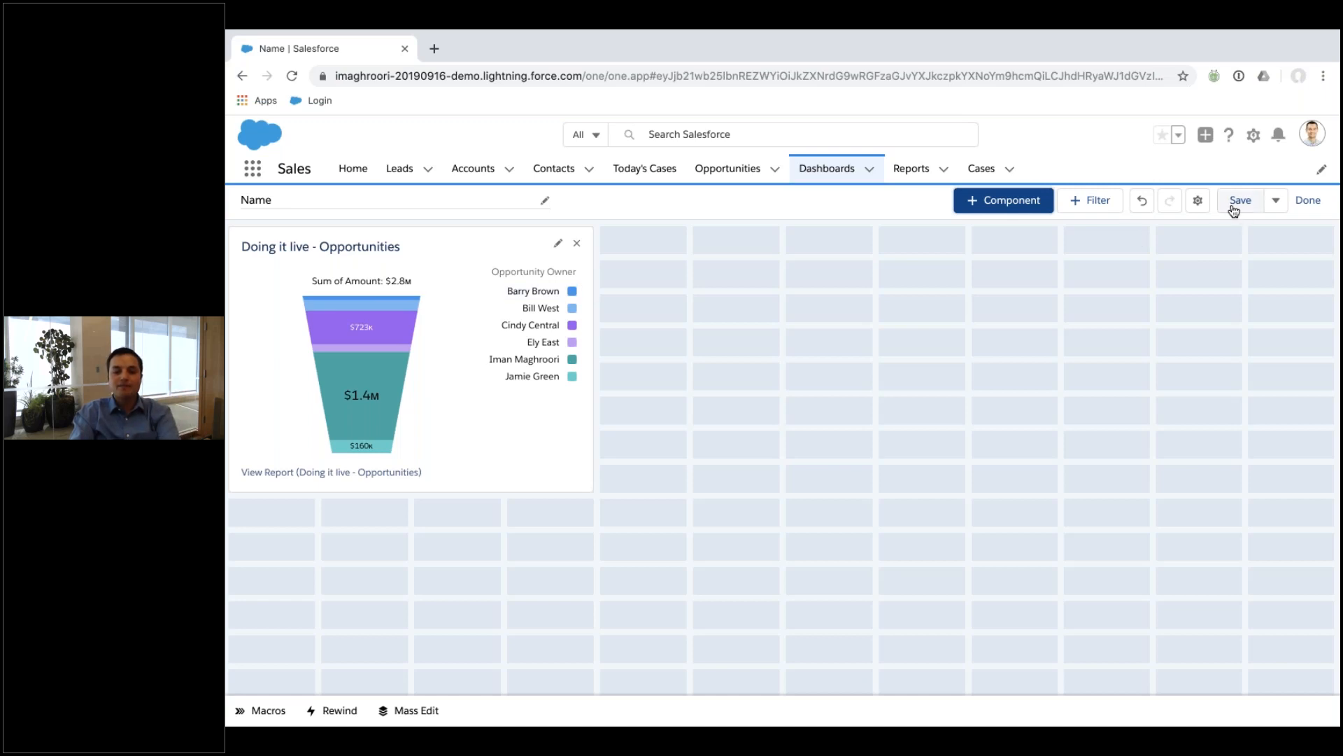
Colour the funnel segments by Stage, then choose Doing it live - Opportunities for a second component.
click(561, 245)
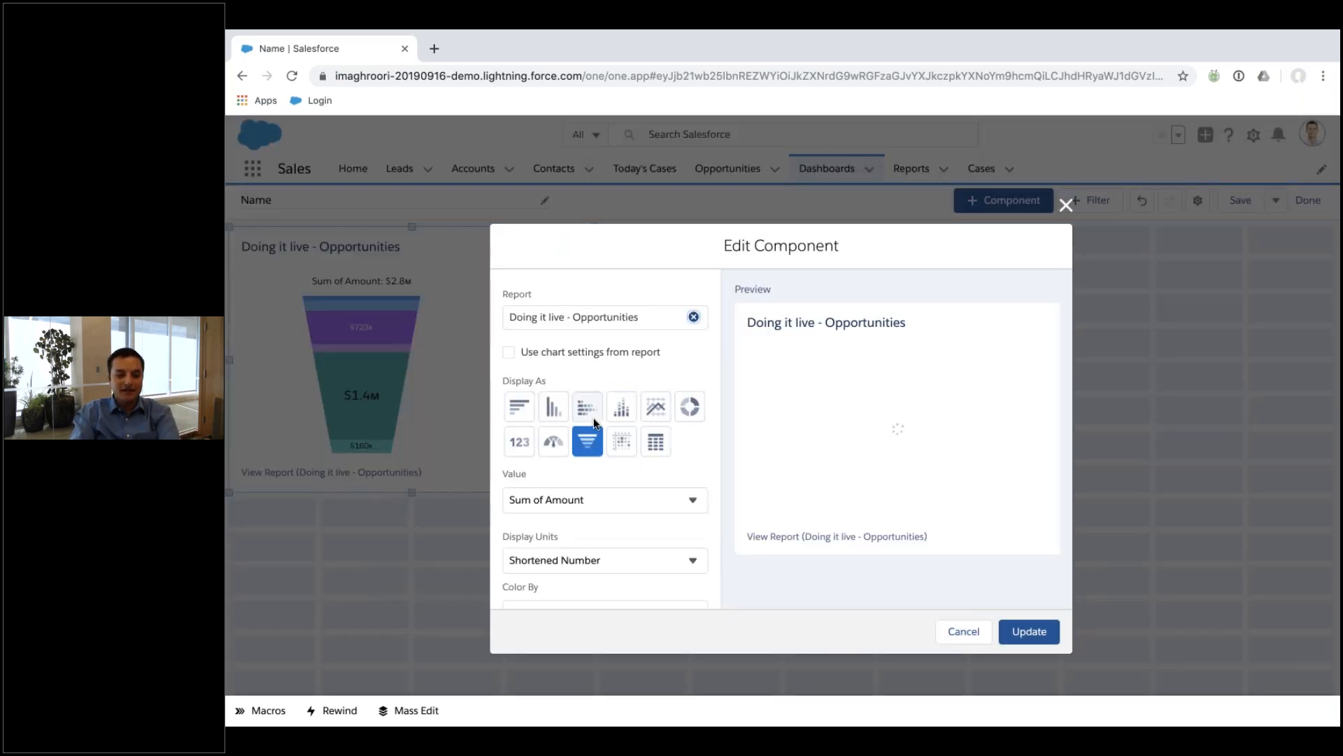
scroll(598, 524, down, 1)
scroll(599, 522, down, 1)
click(602, 489)
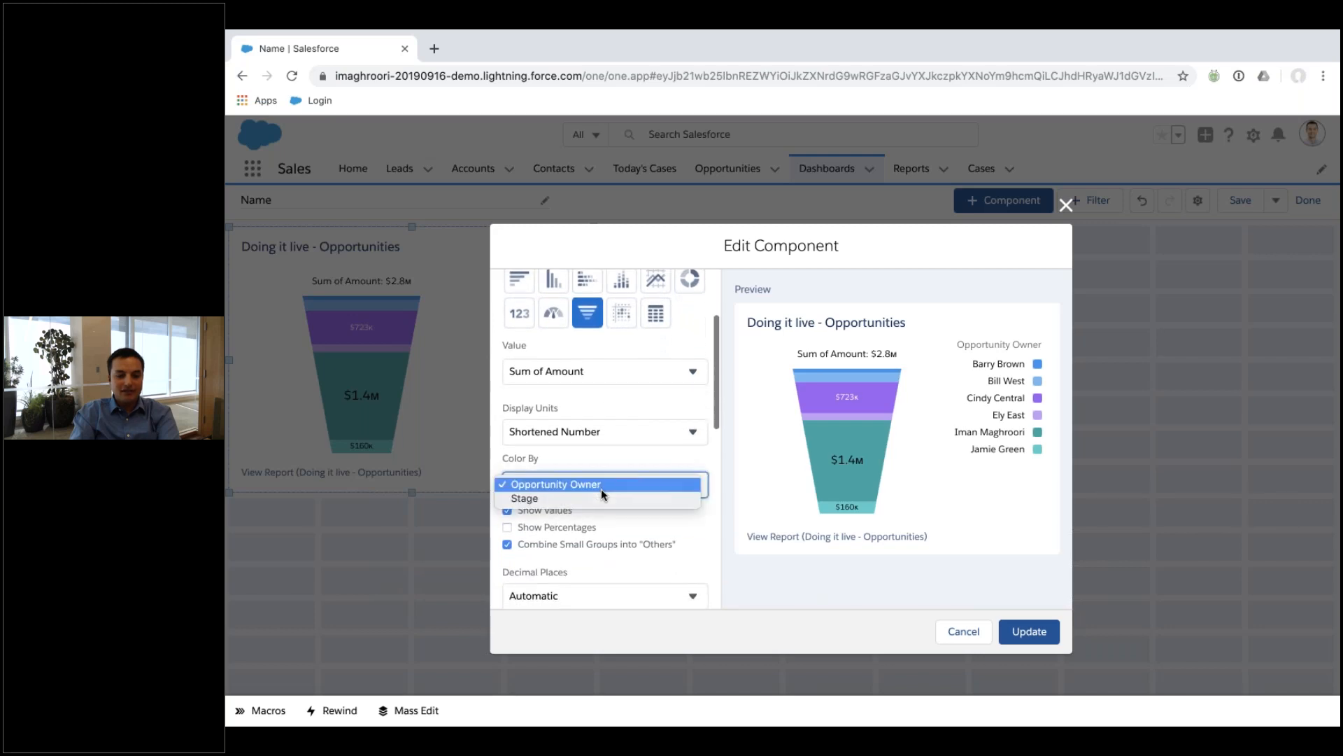
click(796, 530)
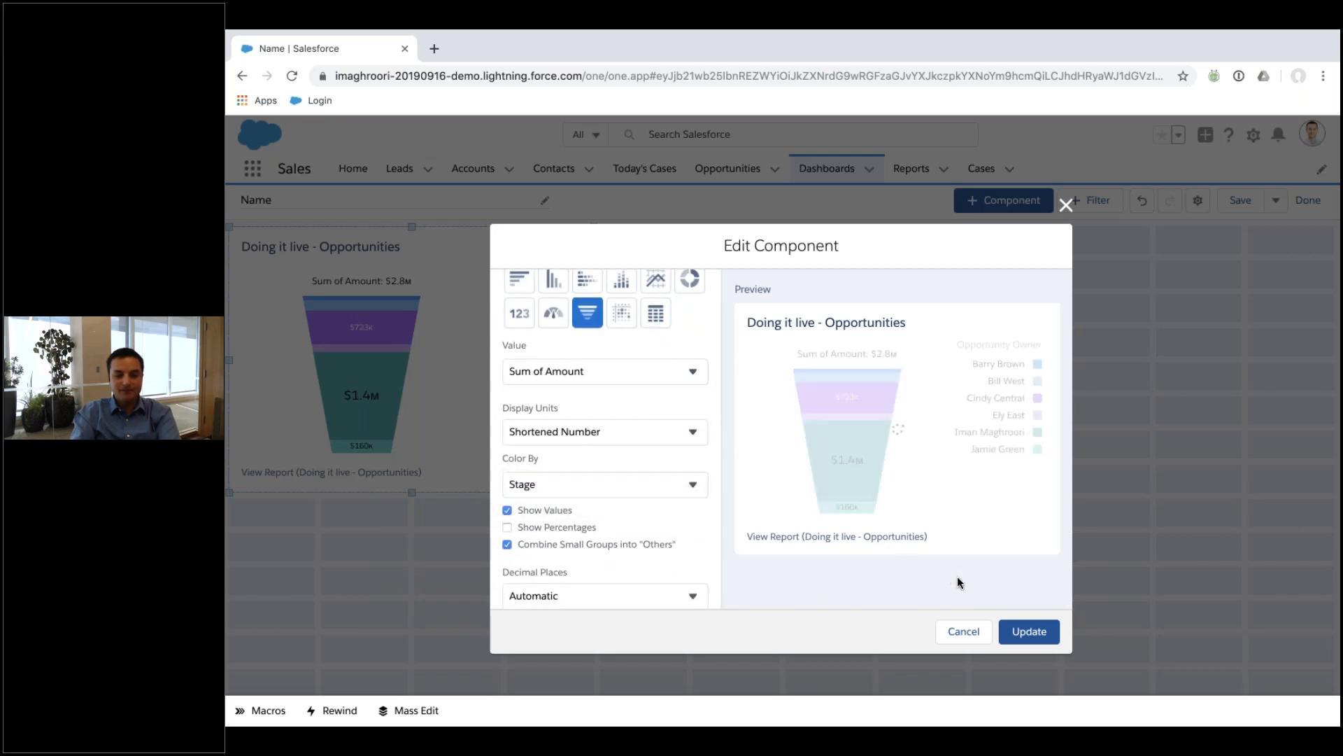
click(1030, 631)
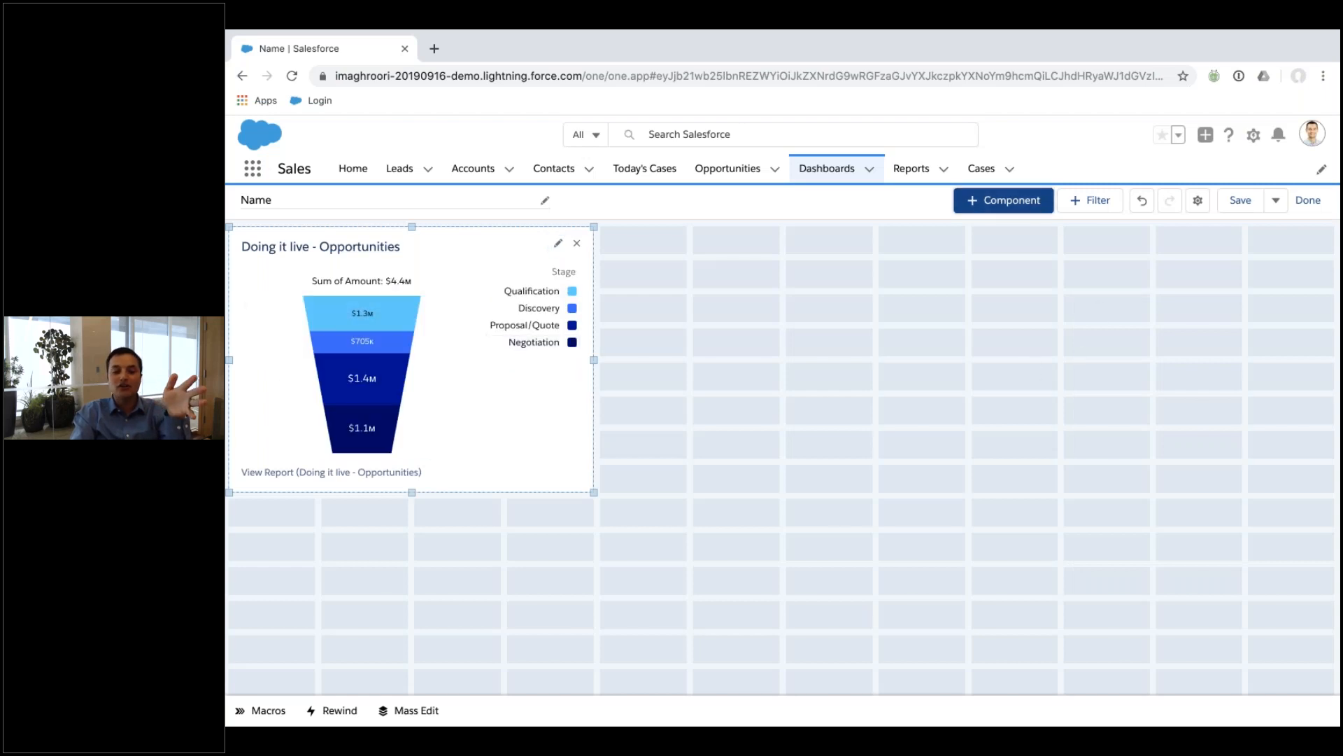
click(1028, 205)
click(521, 354)
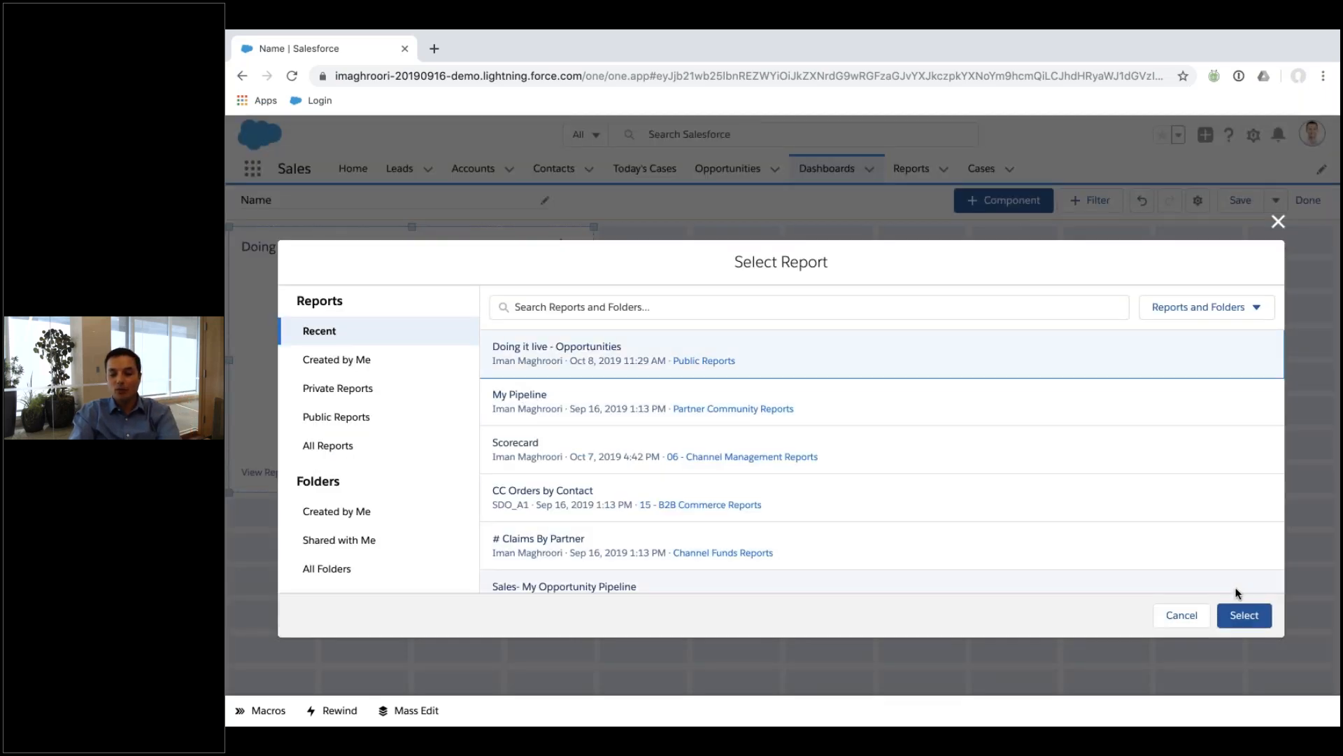
Add a bar chart using the report's chart settings, placed upper right at full width.
click(1244, 615)
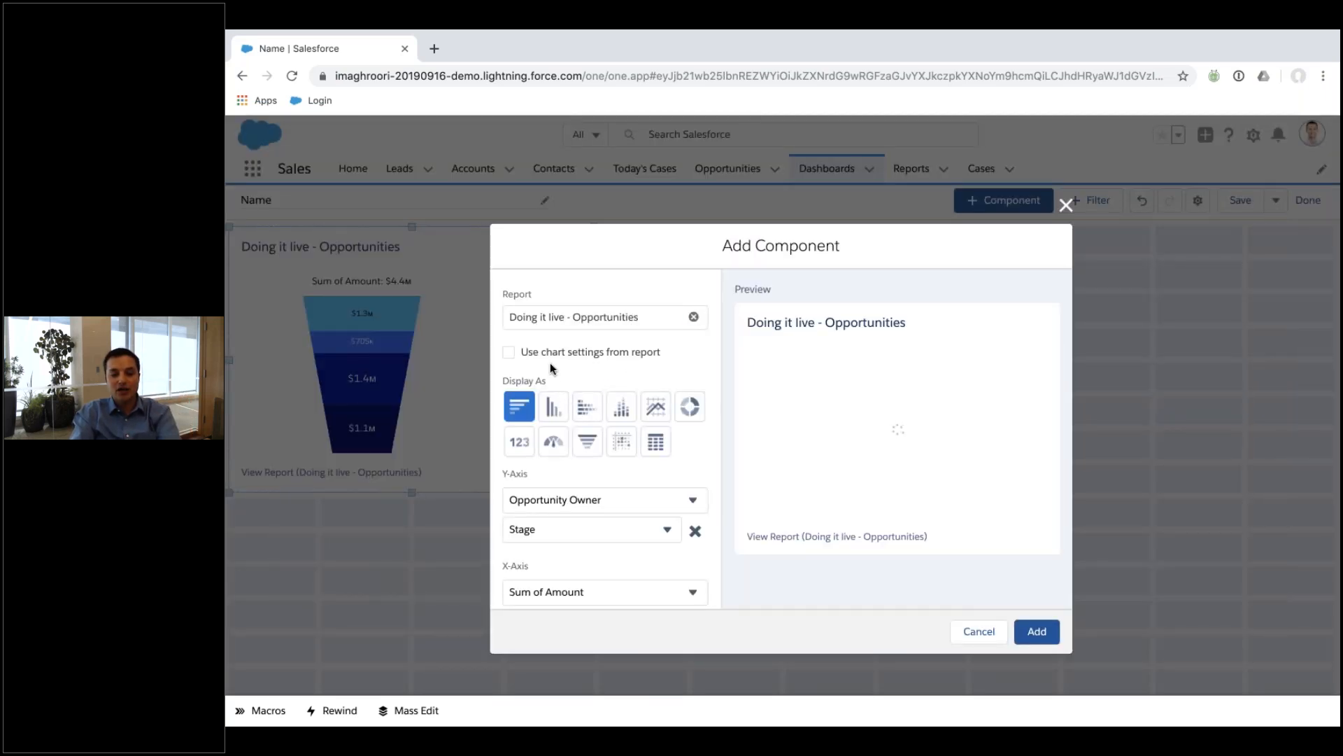
click(556, 354)
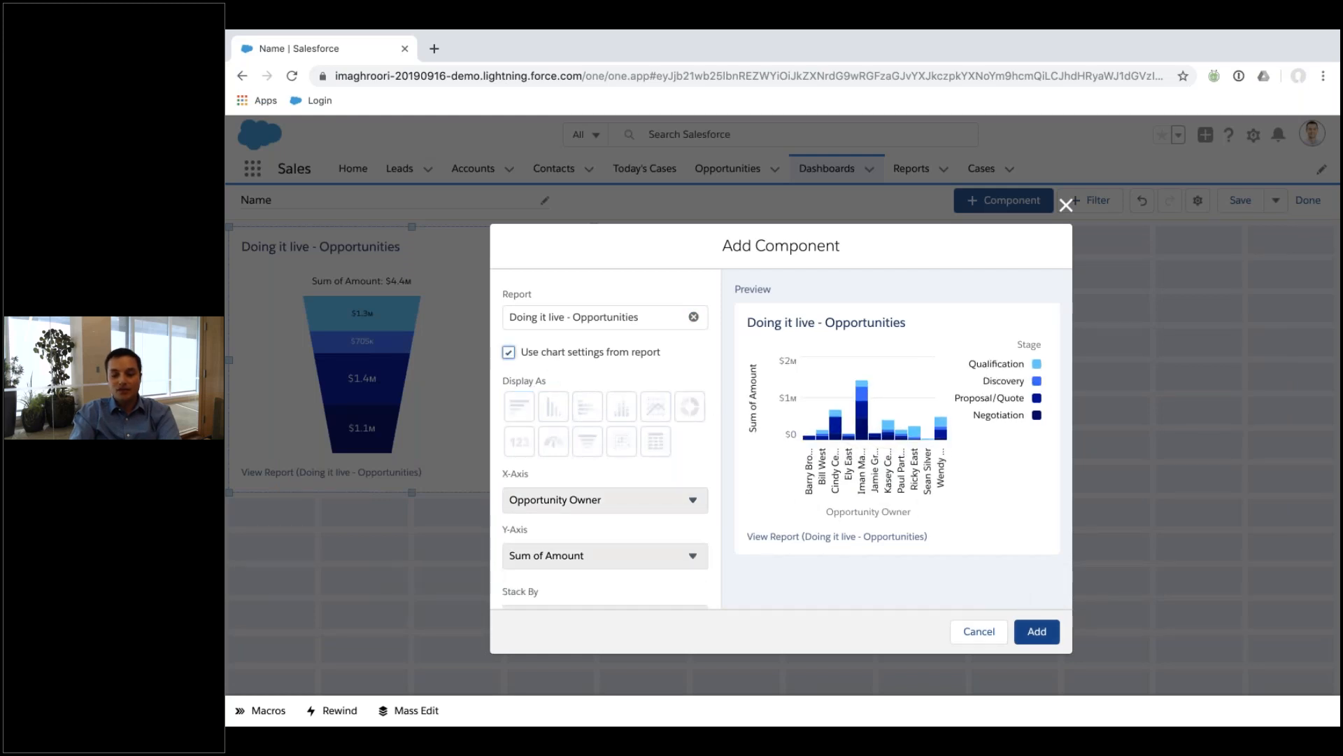
click(1037, 632)
drag(477, 527, 1211, 252)
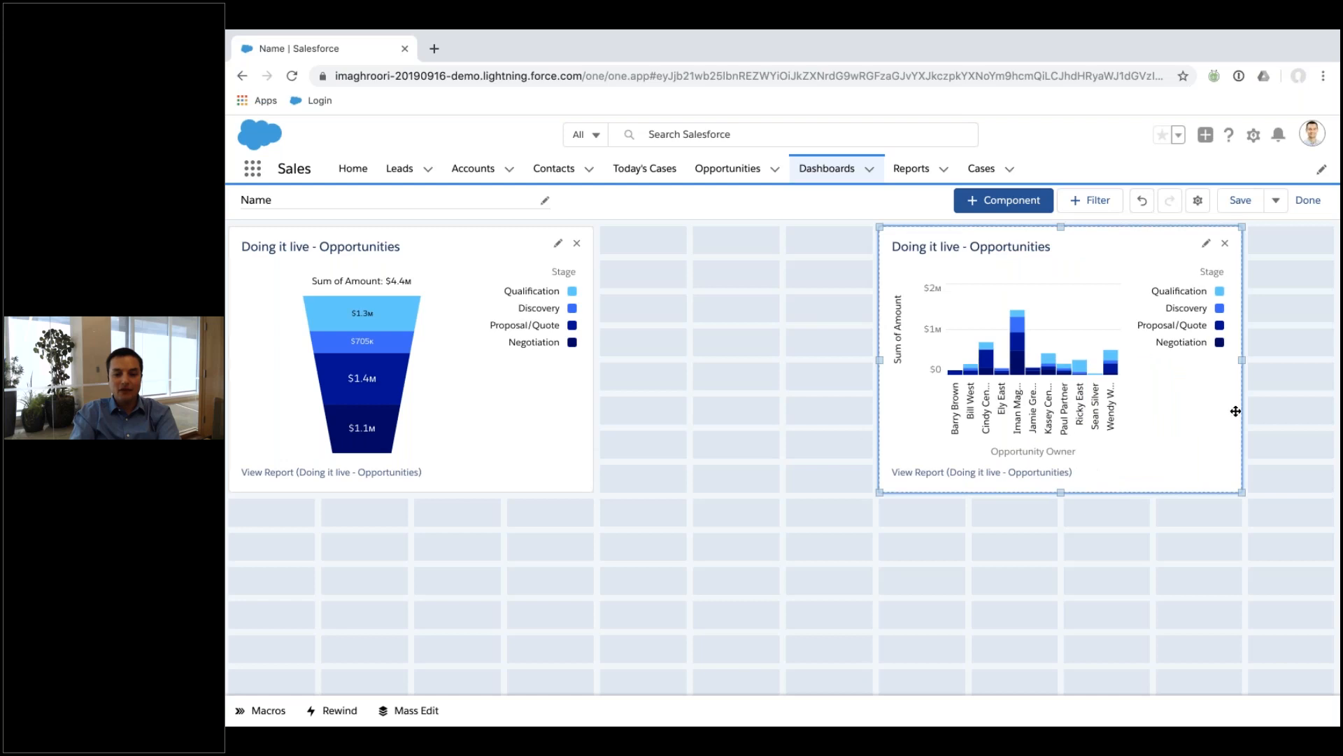
drag(1243, 360, 1333, 360)
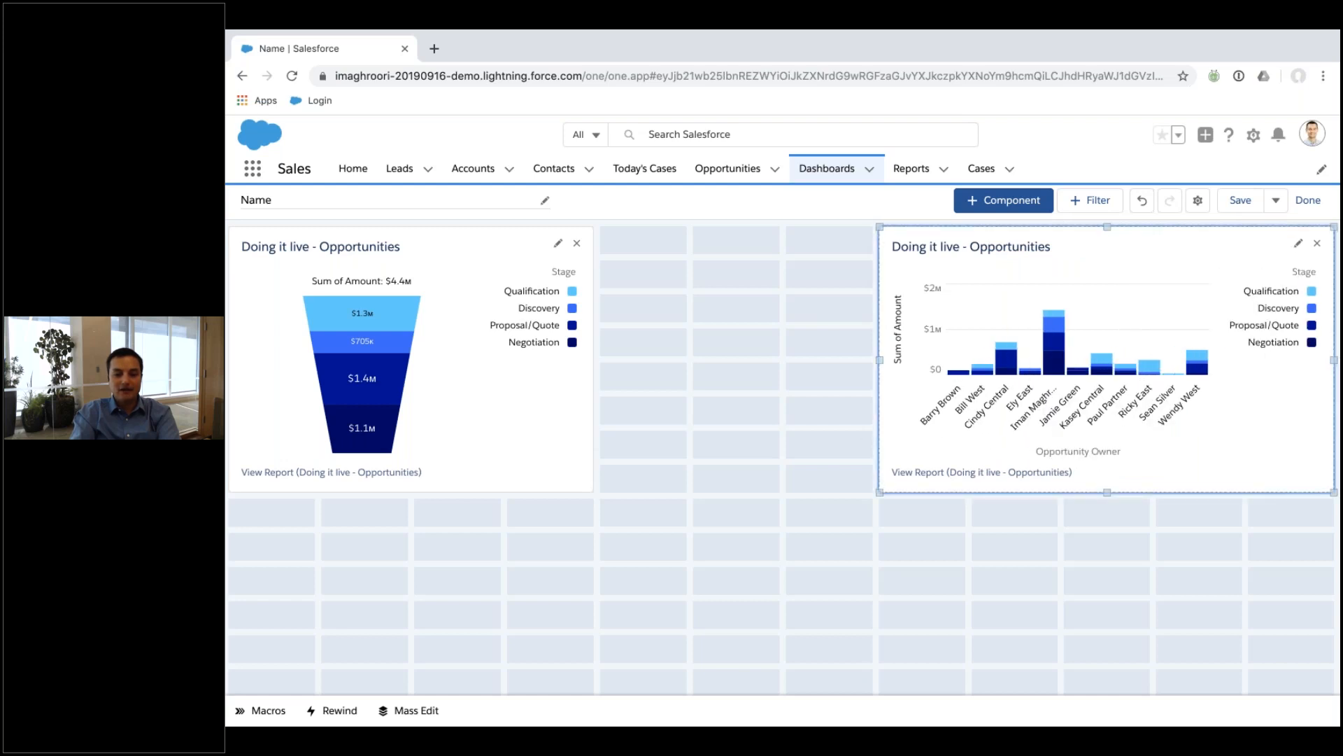
Enlarge the funnel to meet the bar chart and extend it down, then save the dashboard.
click(511, 411)
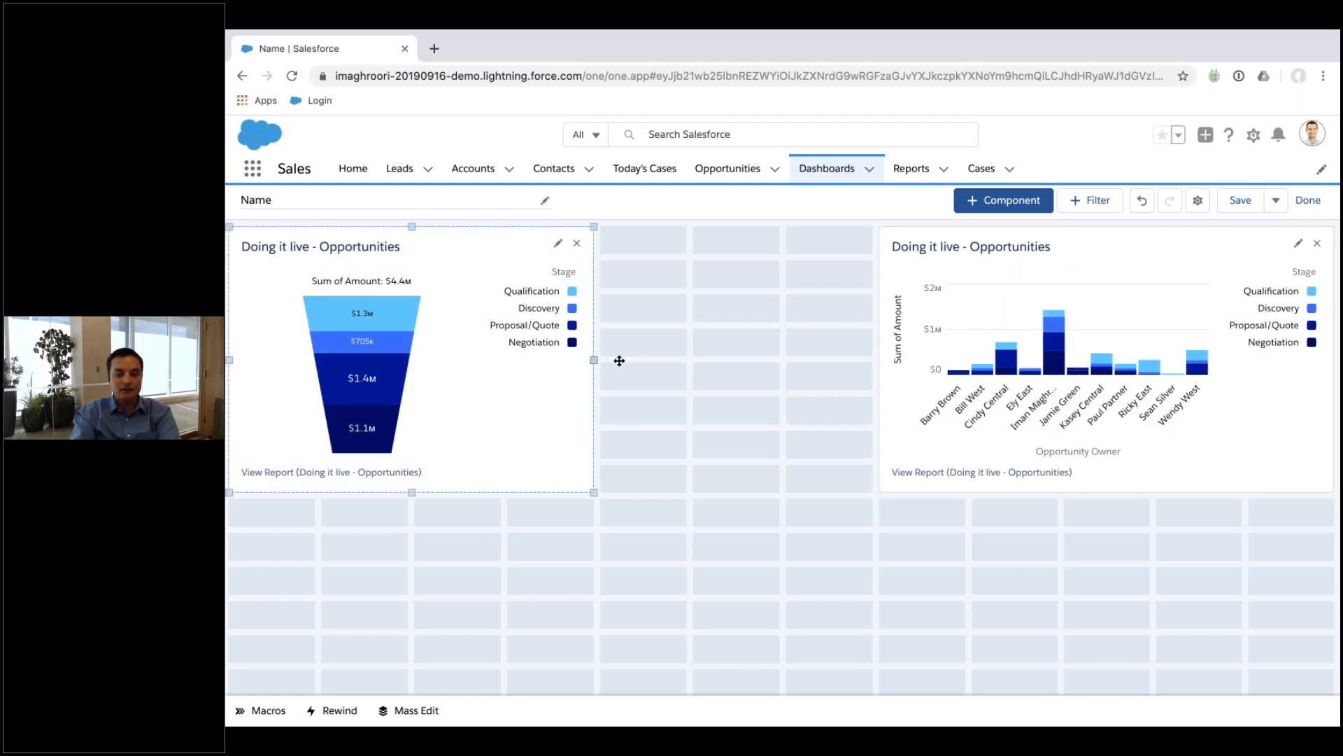
drag(593, 360, 872, 361)
drag(533, 492, 564, 694)
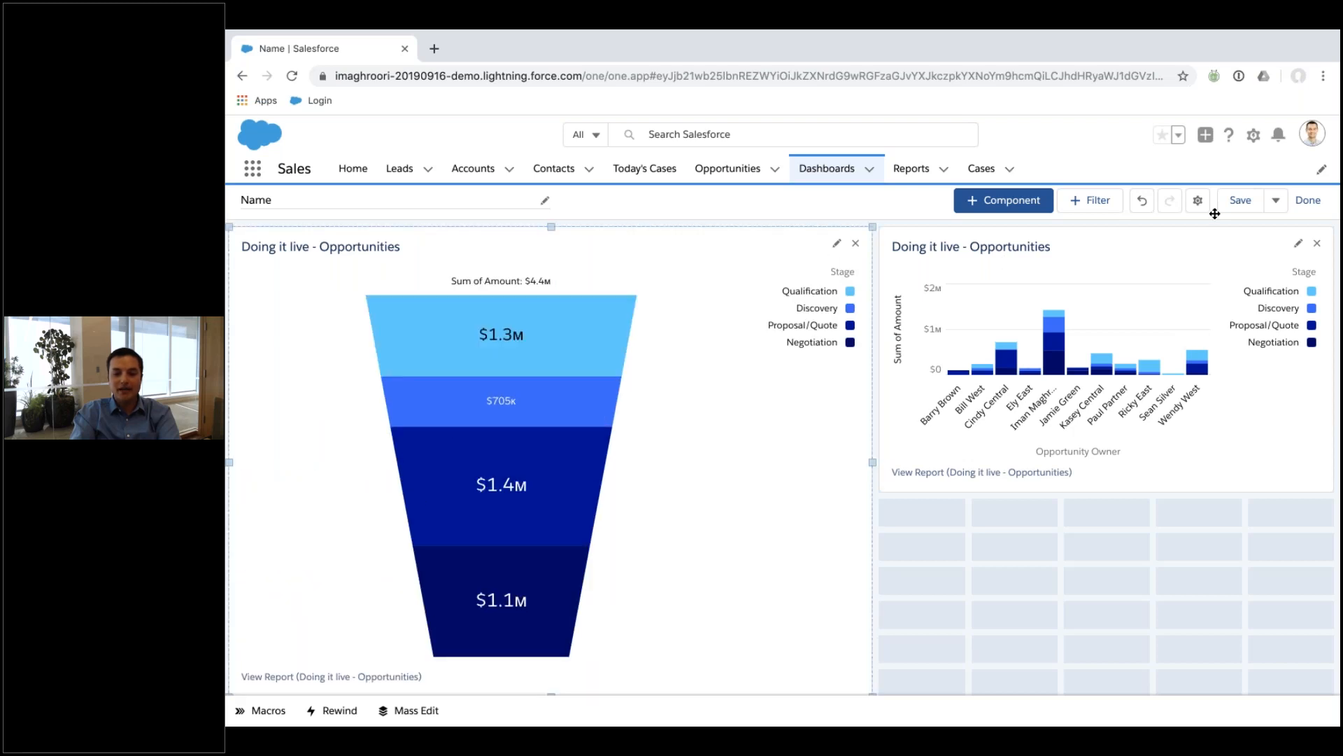
click(1240, 200)
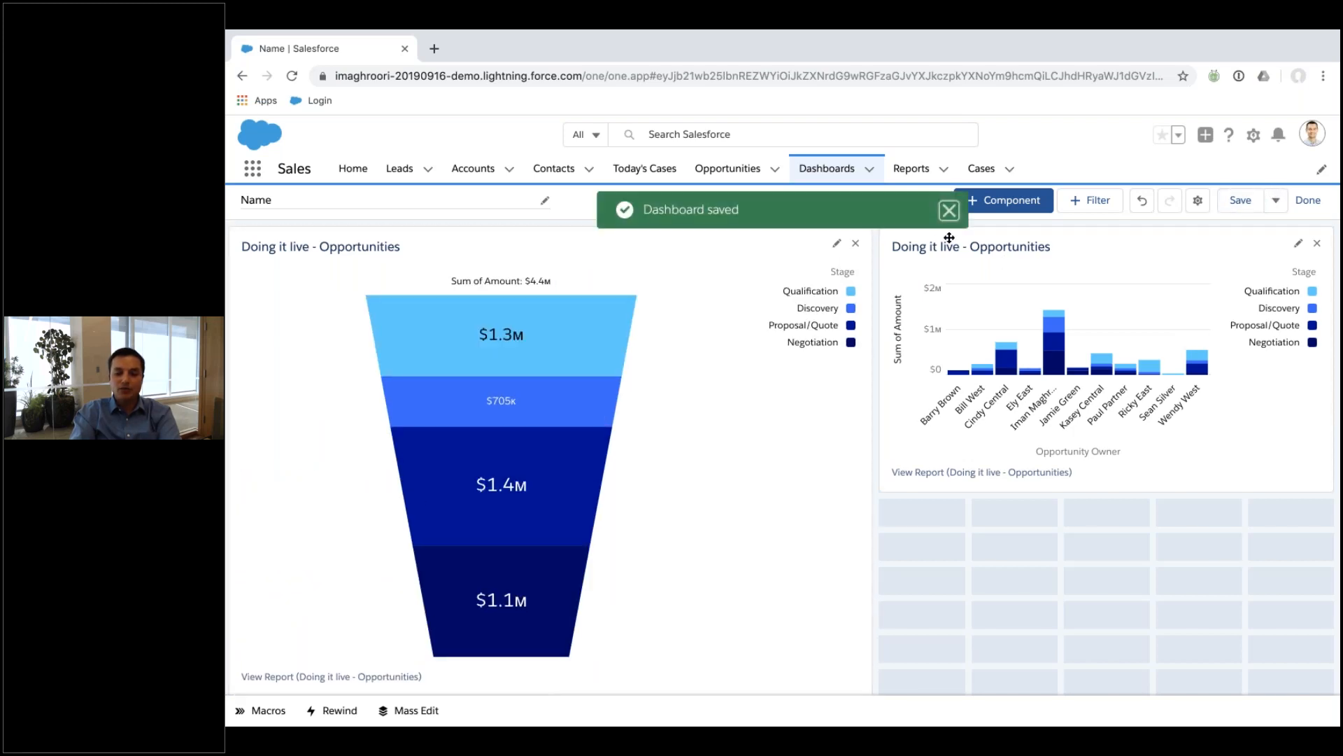
click(1306, 203)
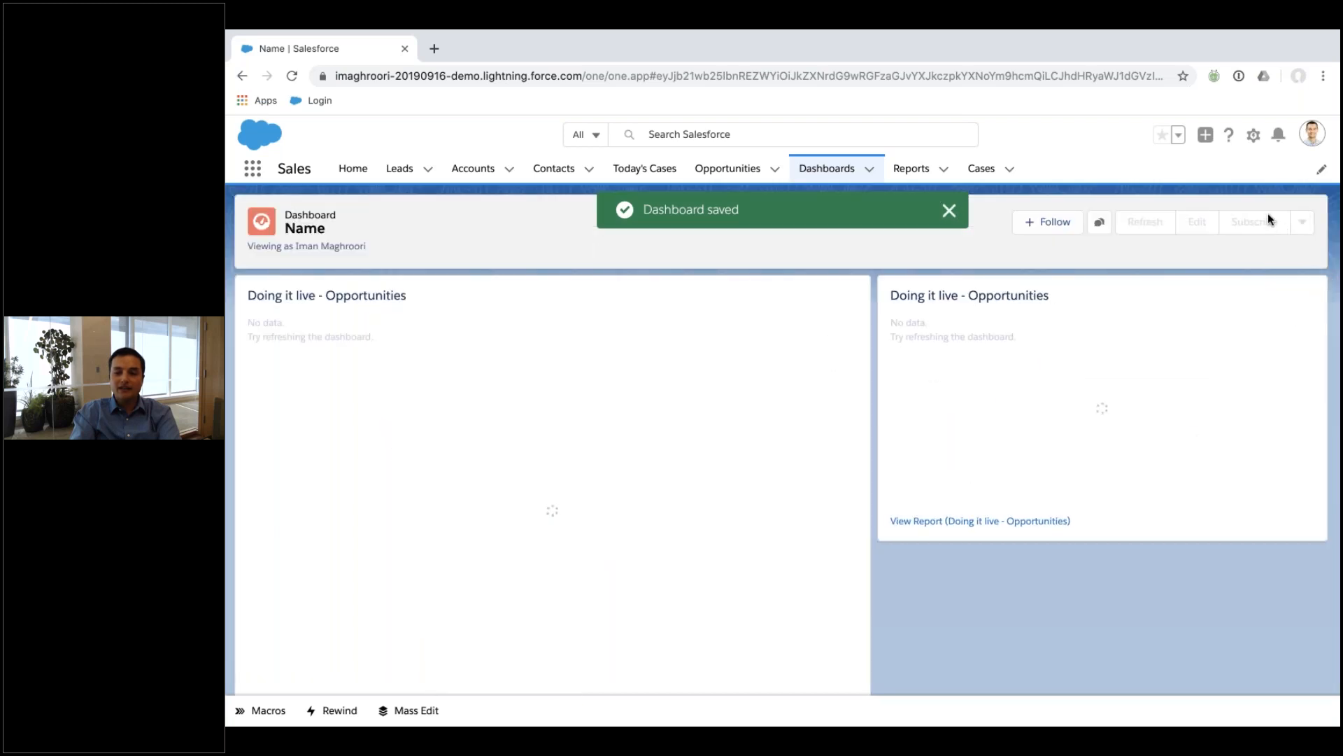
Dismiss the subscription dialog, then apply the Bluegrass palette in dashboard properties and finish editing.
click(1245, 227)
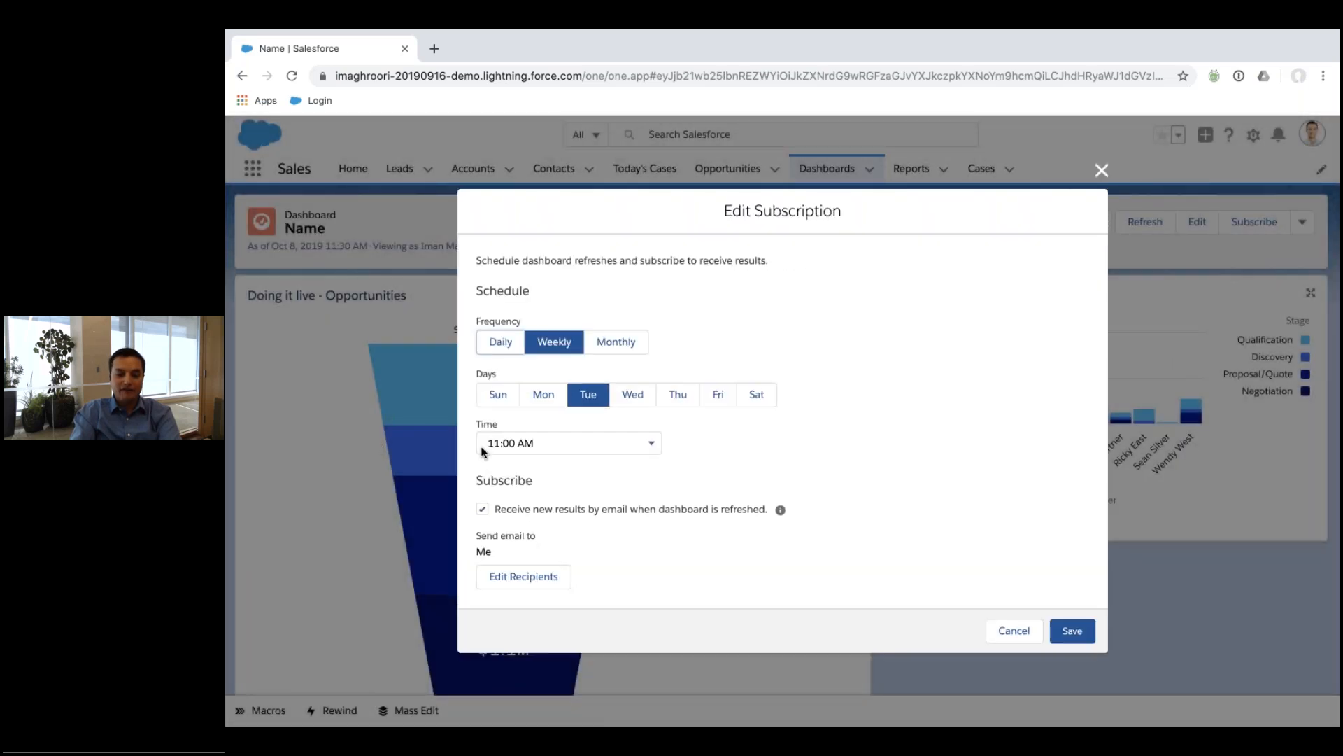
click(1014, 631)
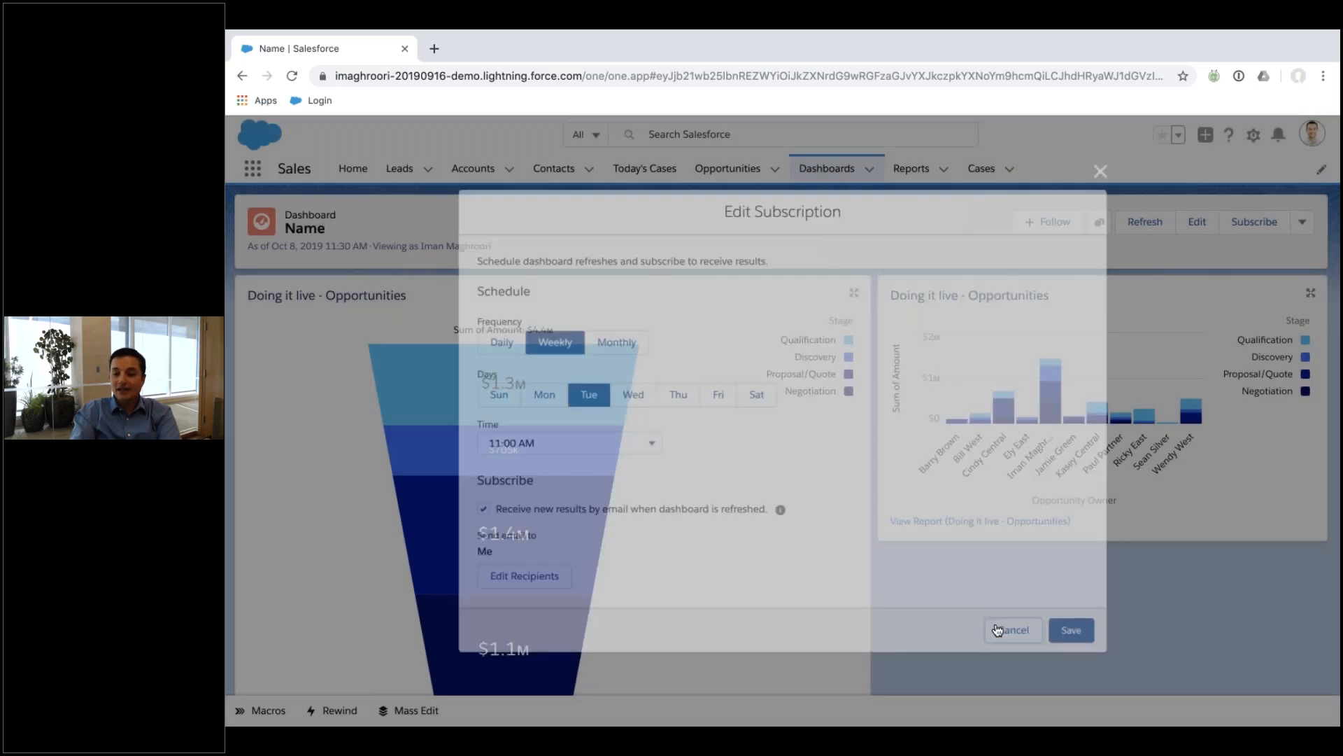
click(1197, 222)
click(1198, 203)
scroll(645, 571, down, 5)
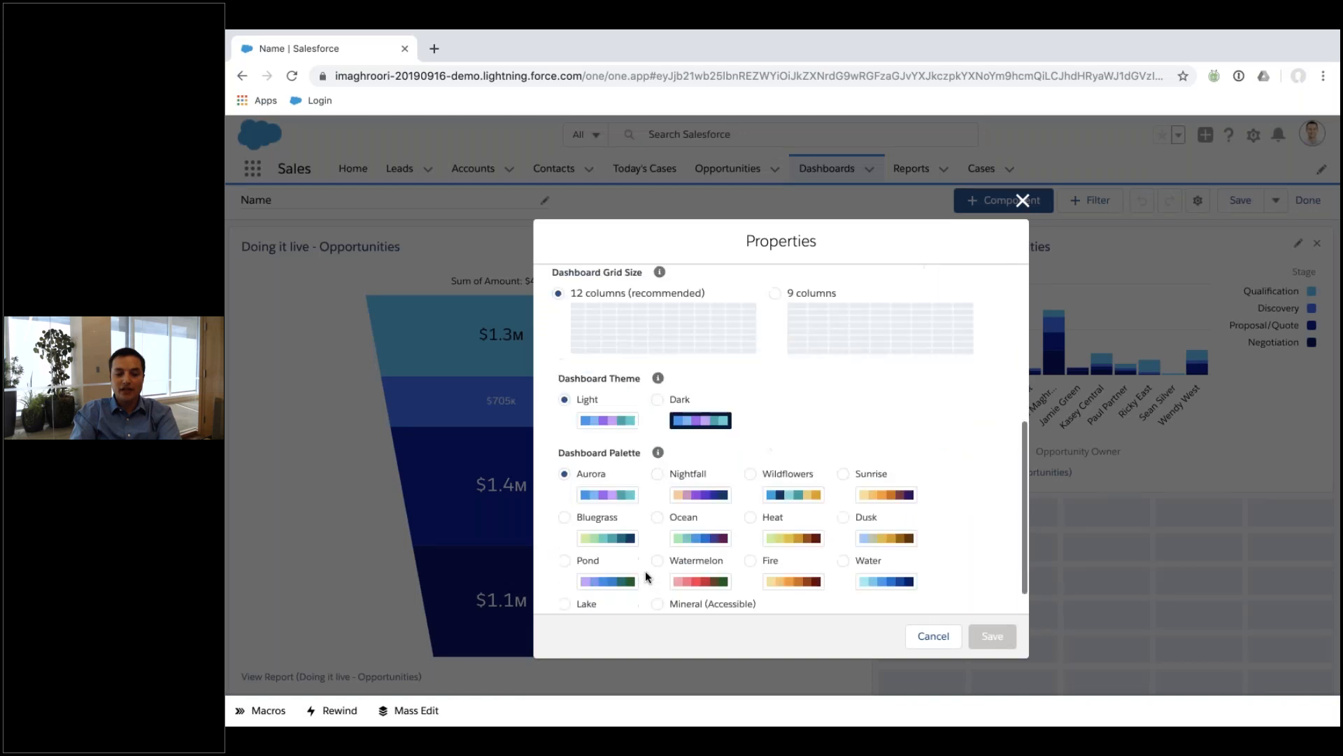
click(565, 483)
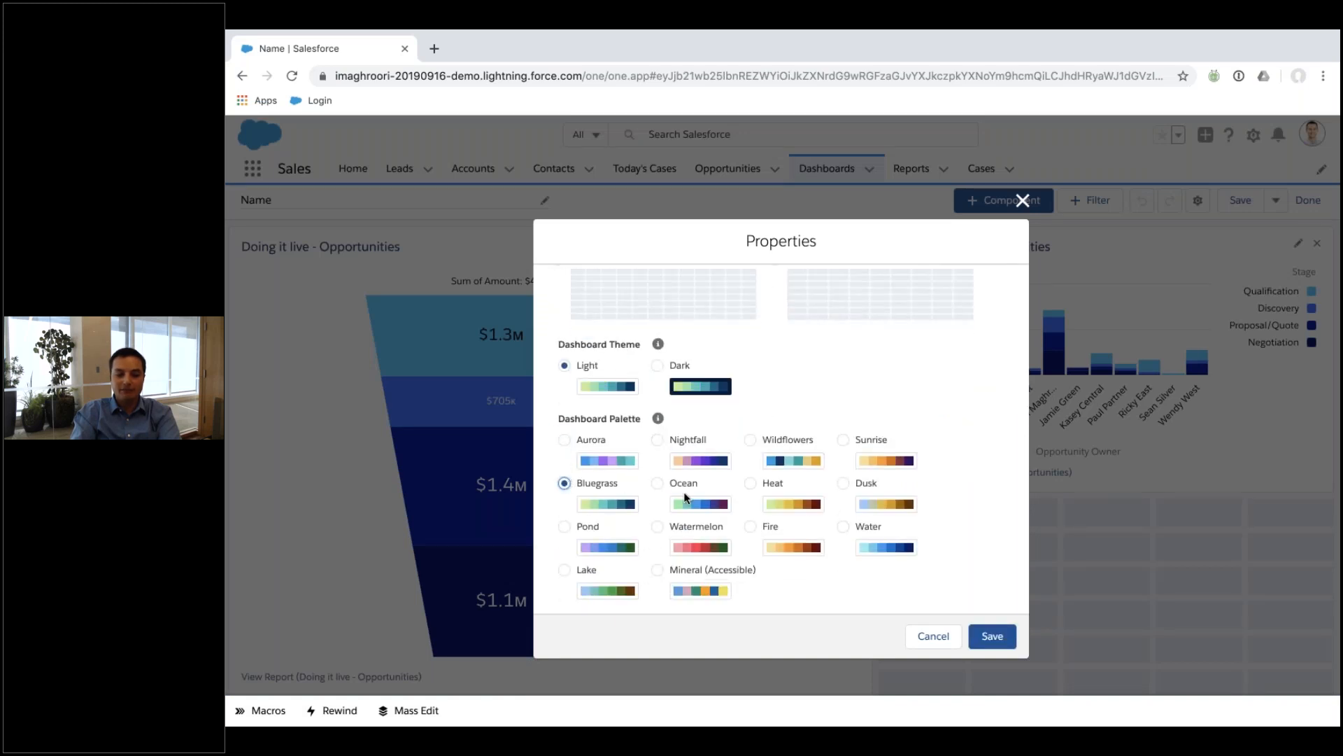
click(996, 636)
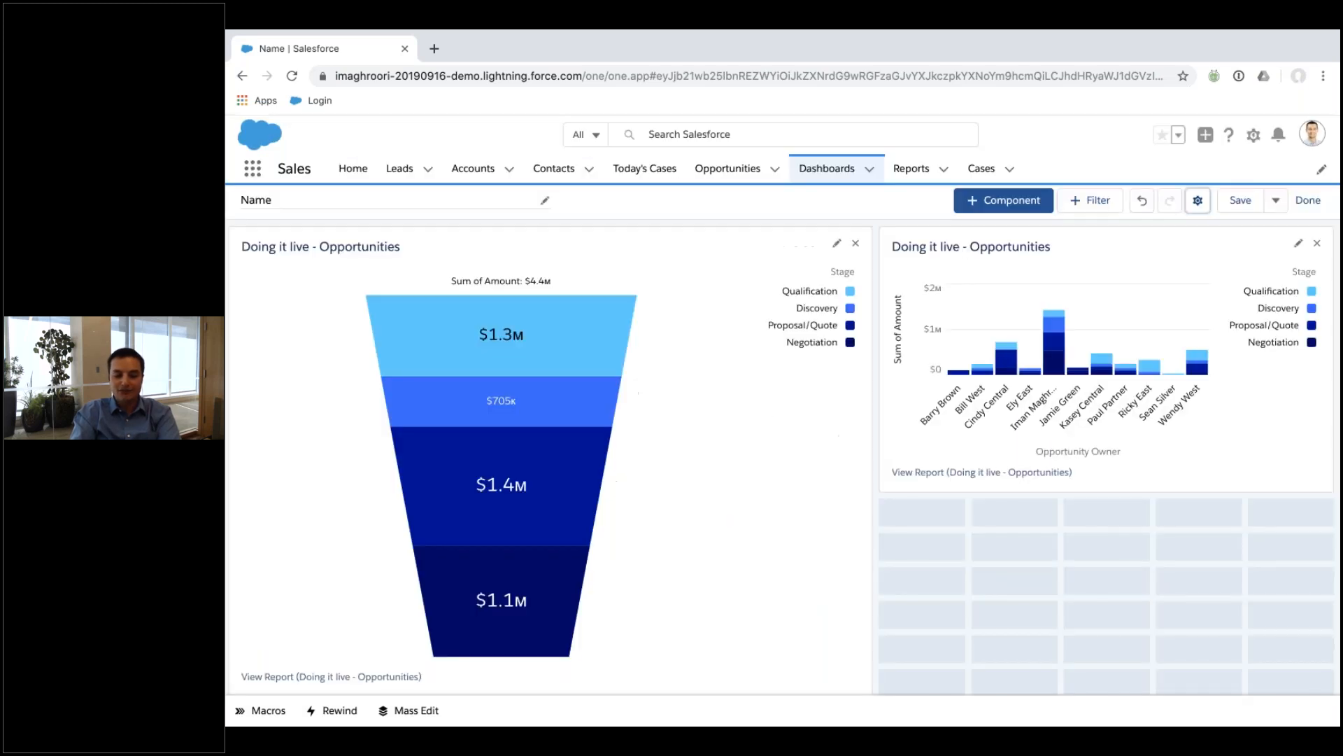
click(1298, 203)
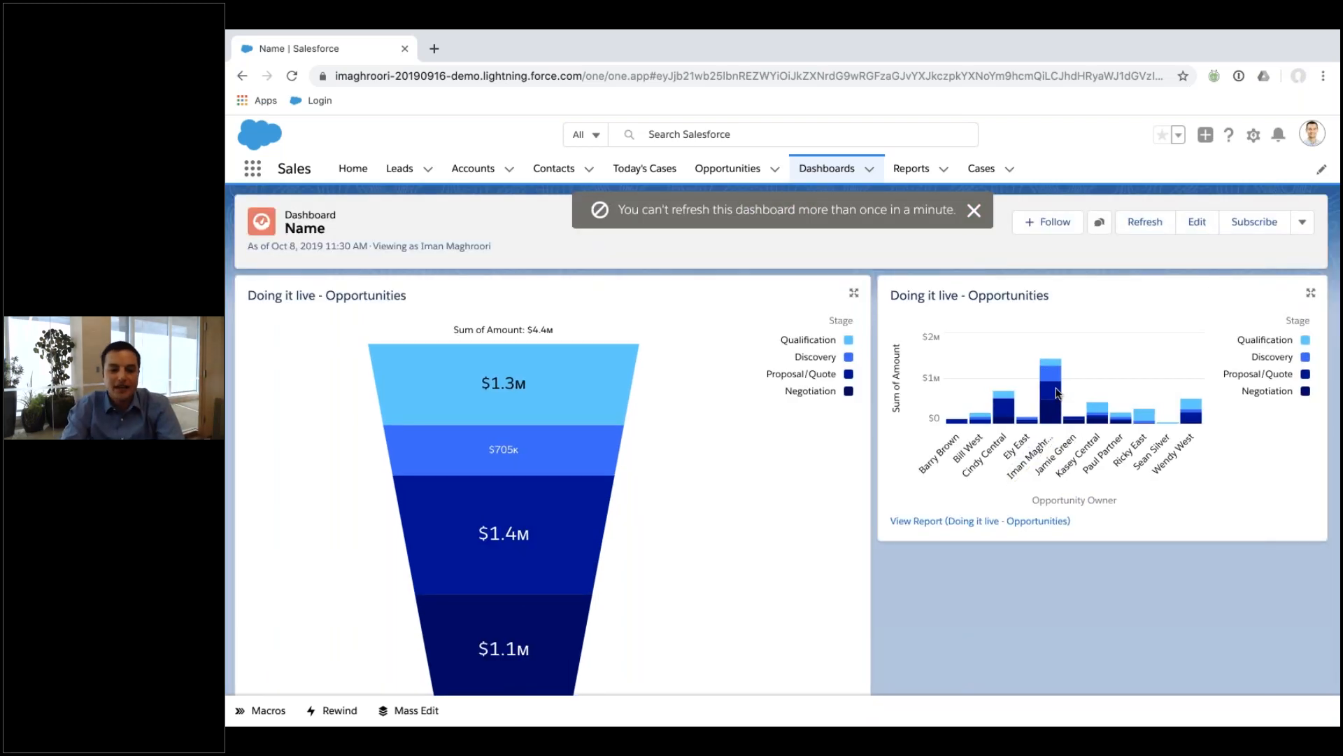
Open the Haven Enterprises - Services - 115K opportunity's record page in the page editor.
click(722, 173)
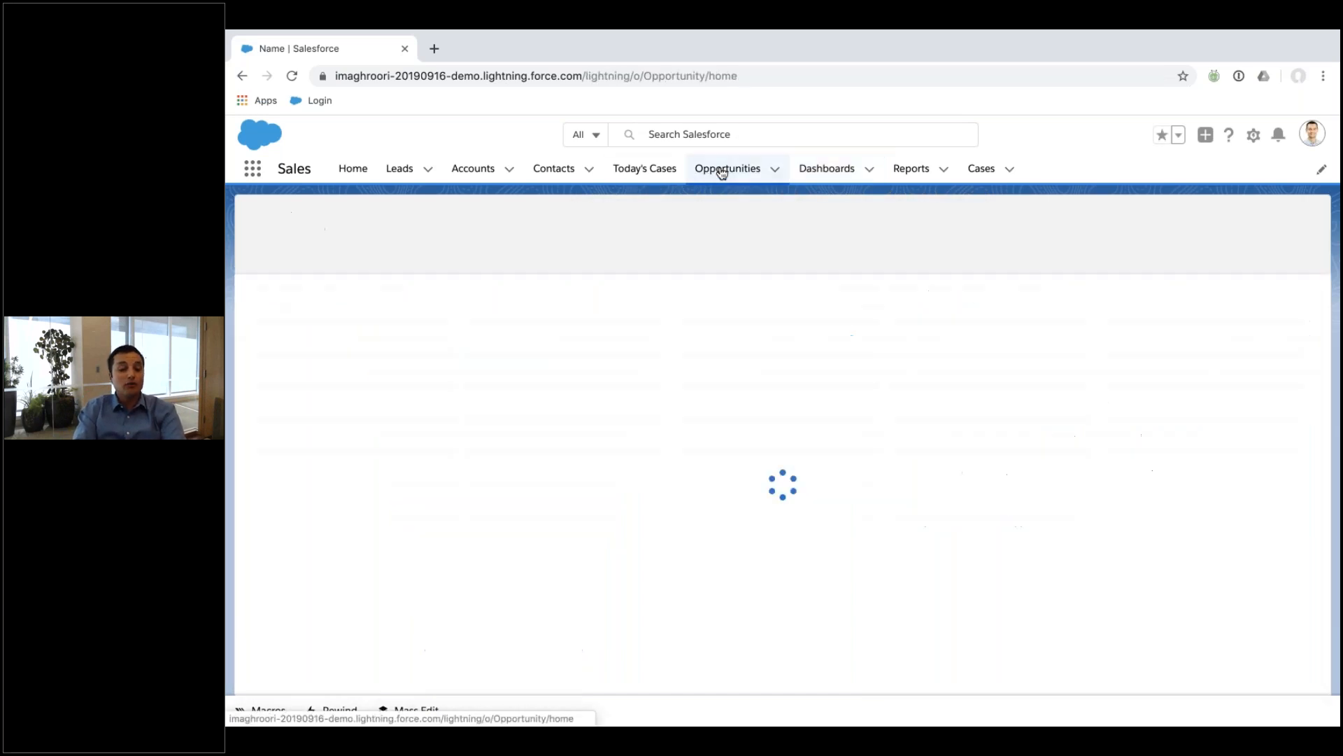
click(331, 306)
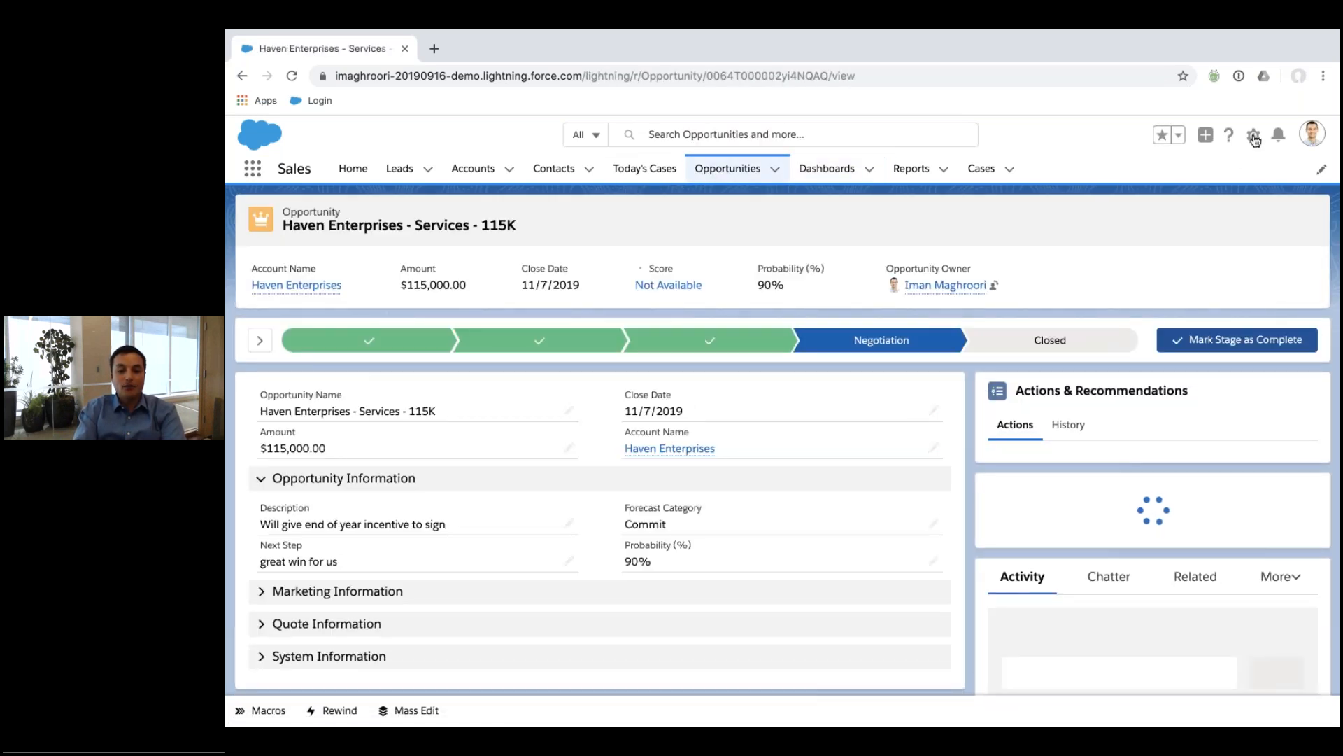
click(1254, 137)
click(1193, 334)
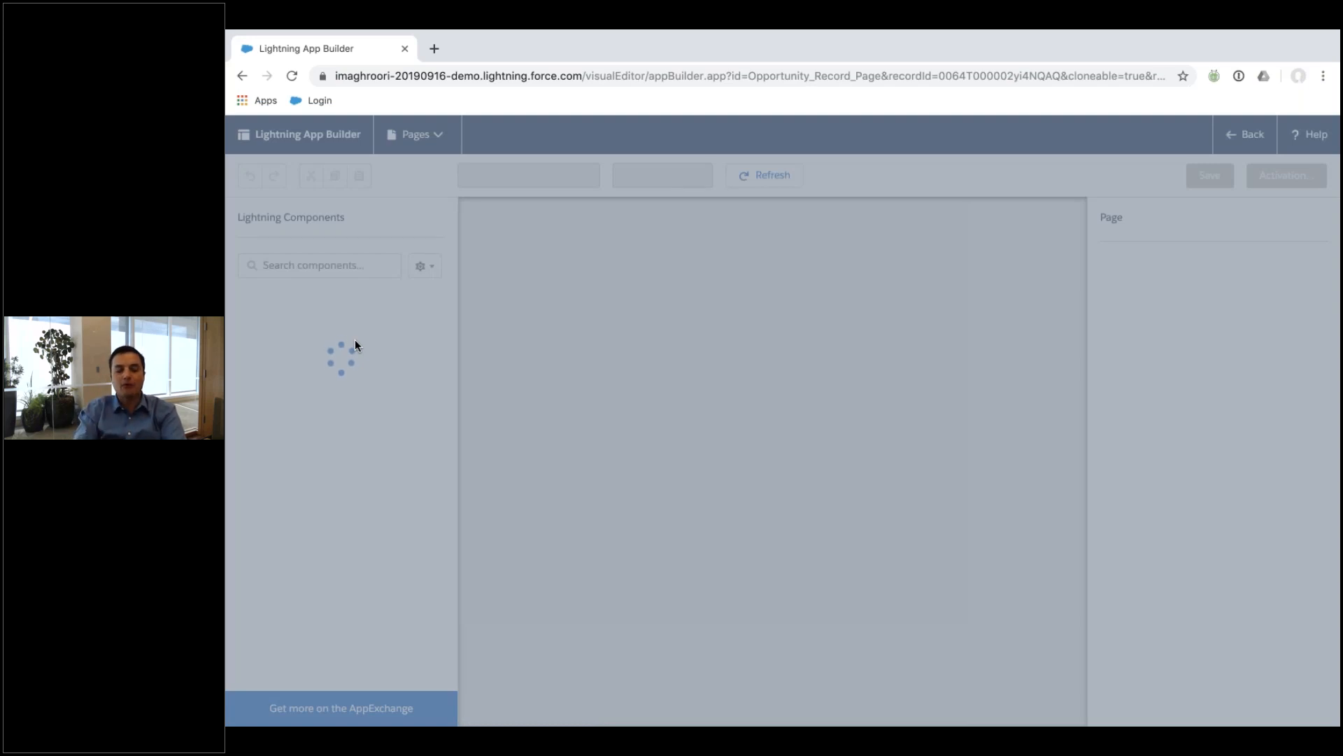
Add a Doing it live - Opportunities report chart above Actions & Recommendations, filtered by Opportunity ID.
scroll(343, 489, down, 3)
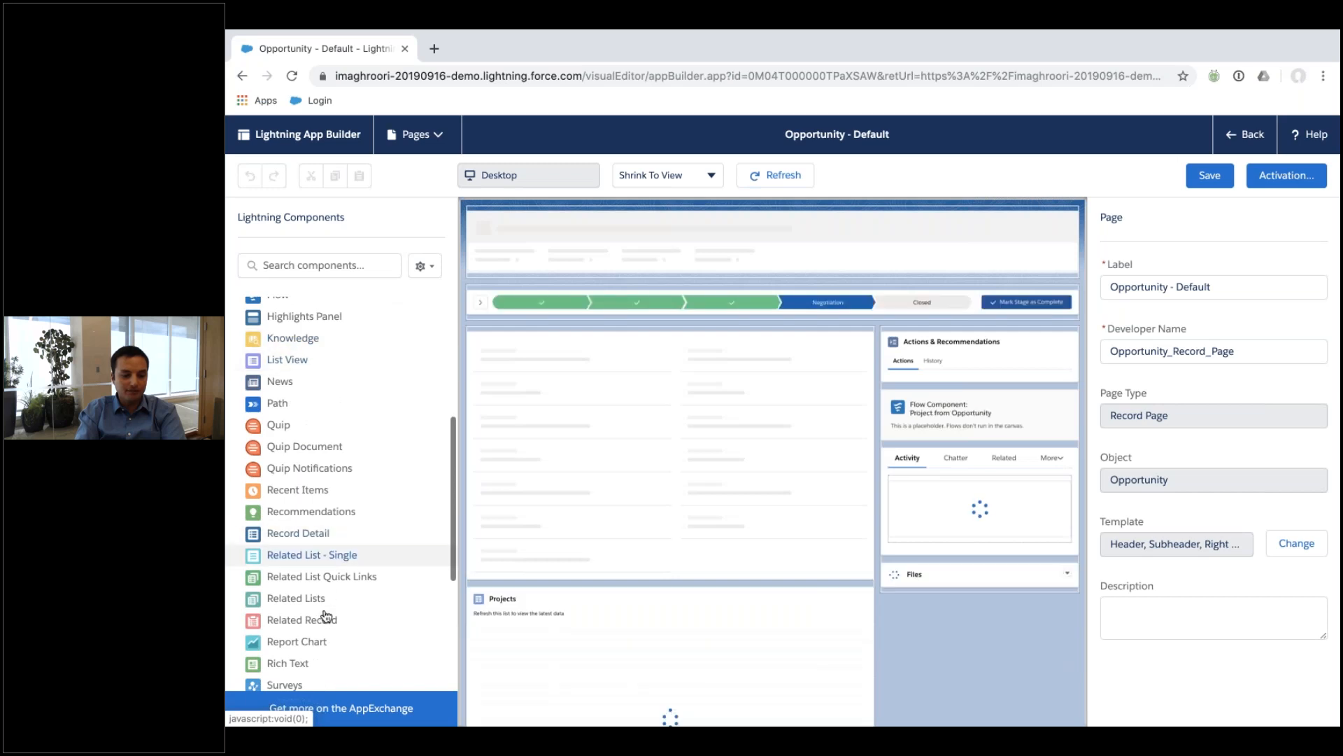
drag(327, 637, 891, 375)
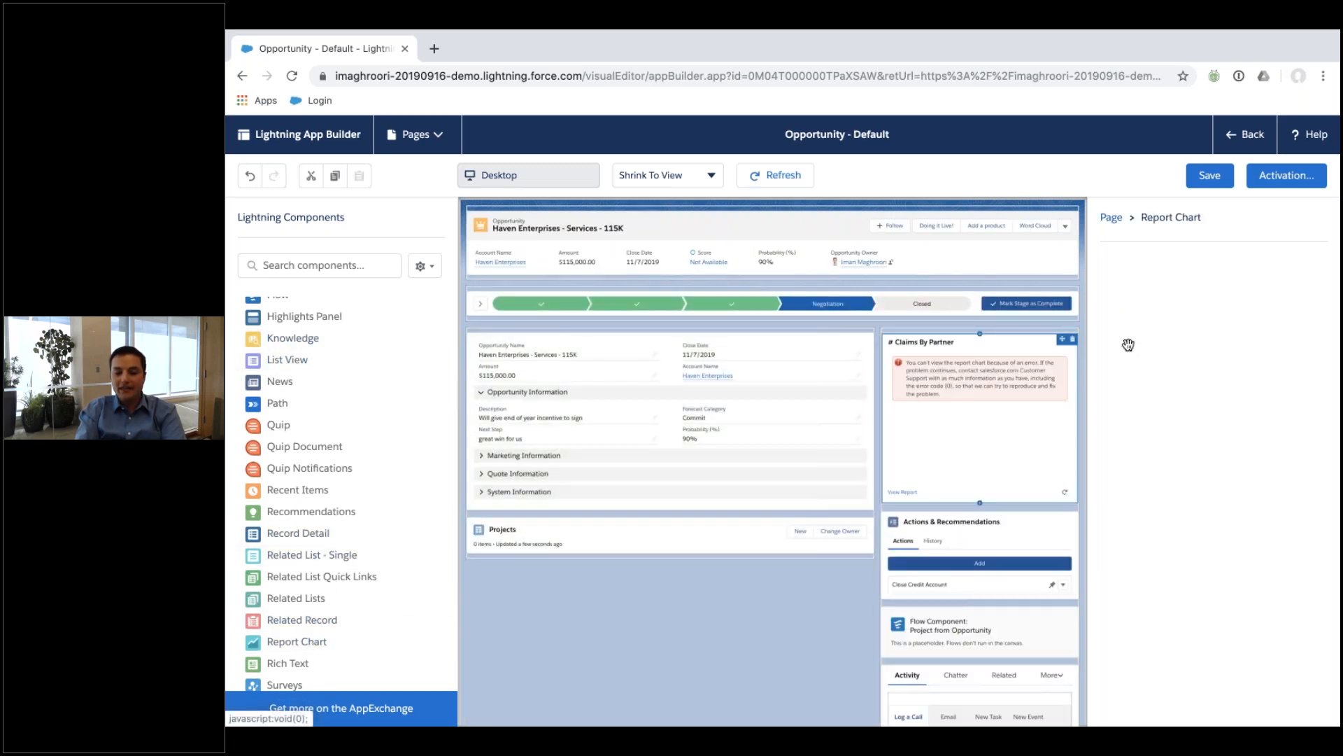
double_click(1191, 349)
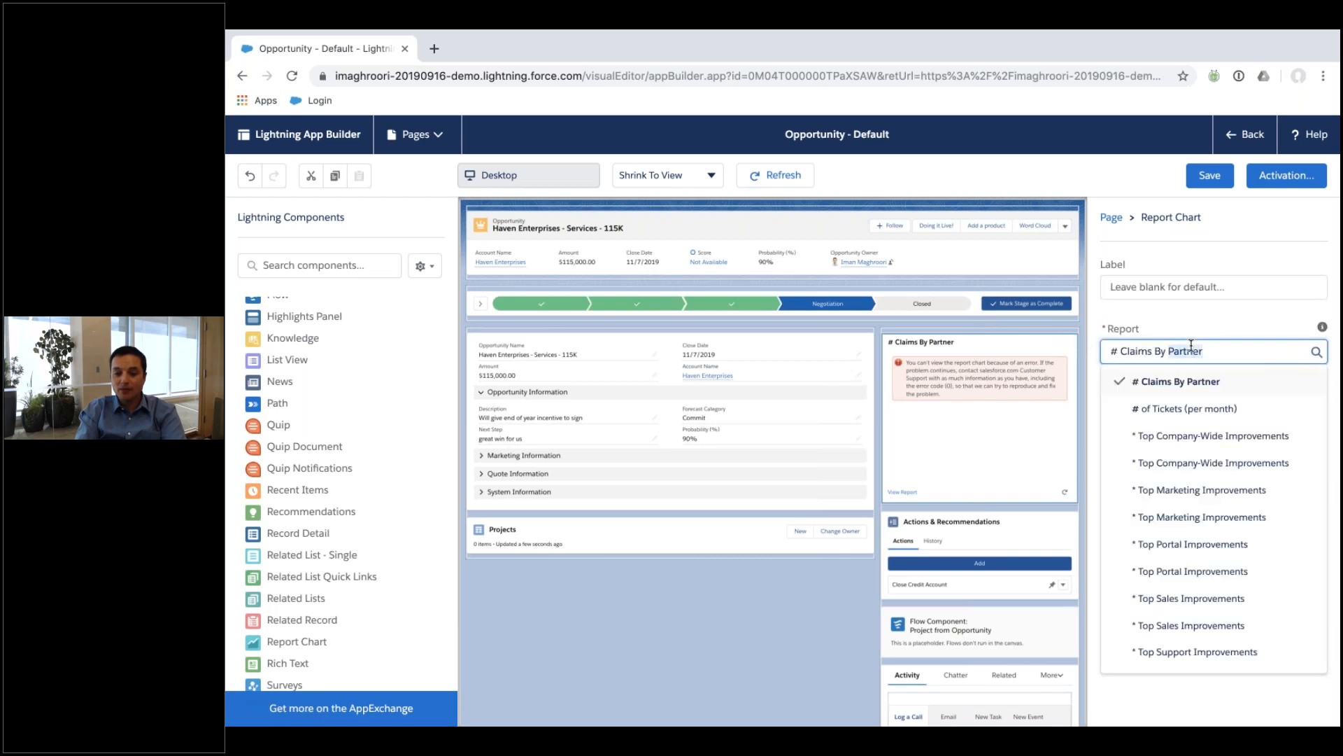
text(doing)
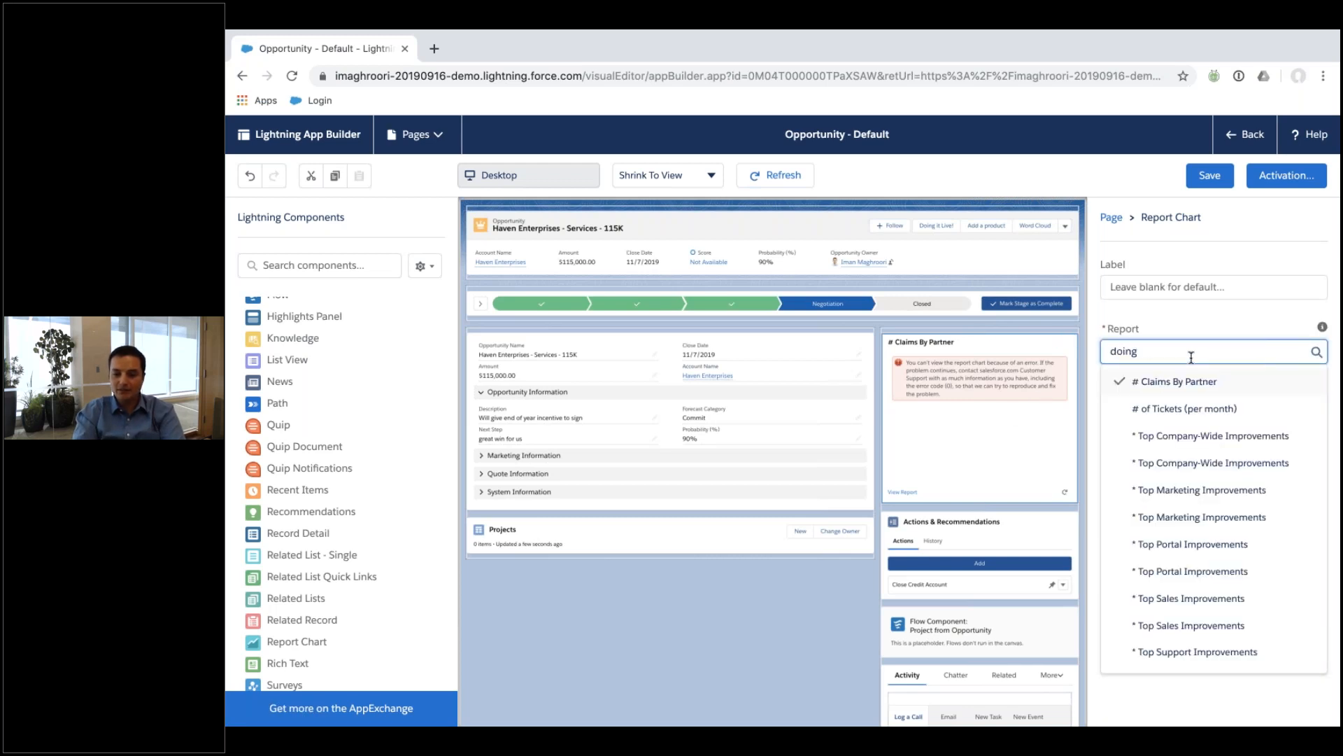
click(1190, 382)
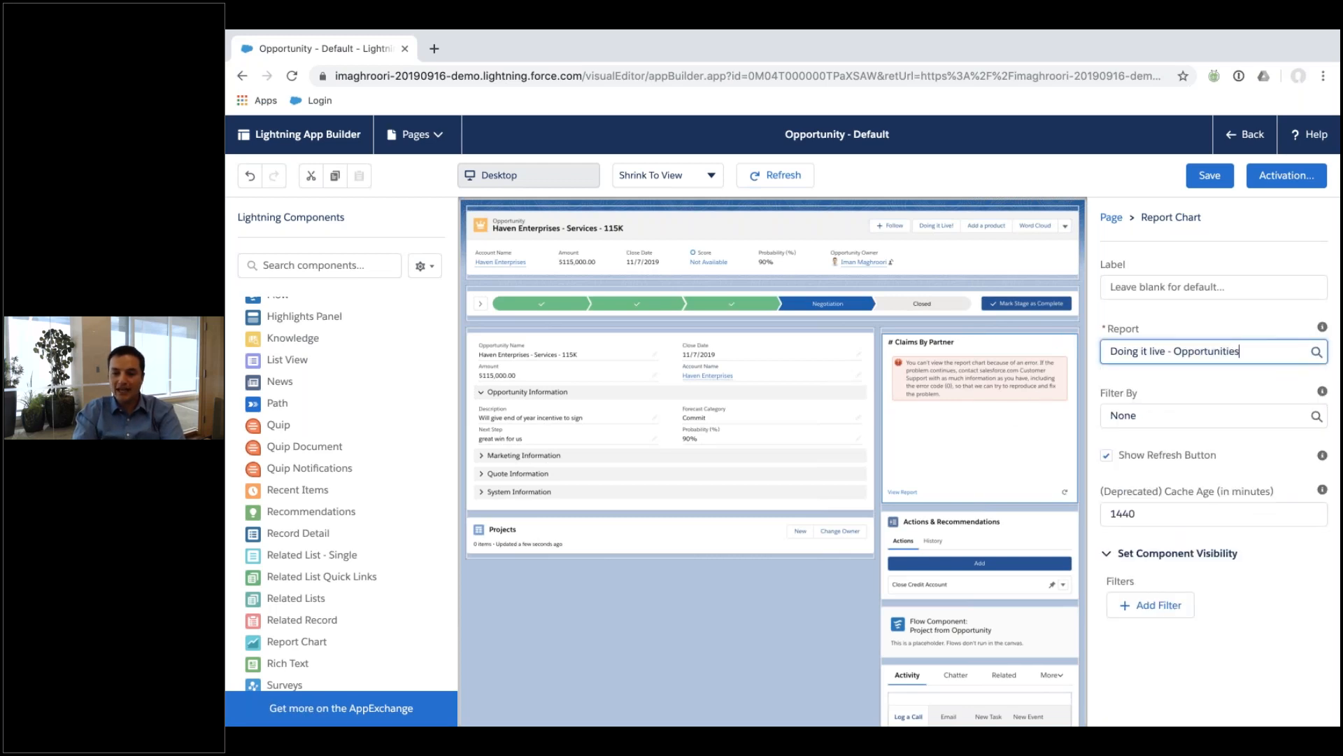
click(1177, 415)
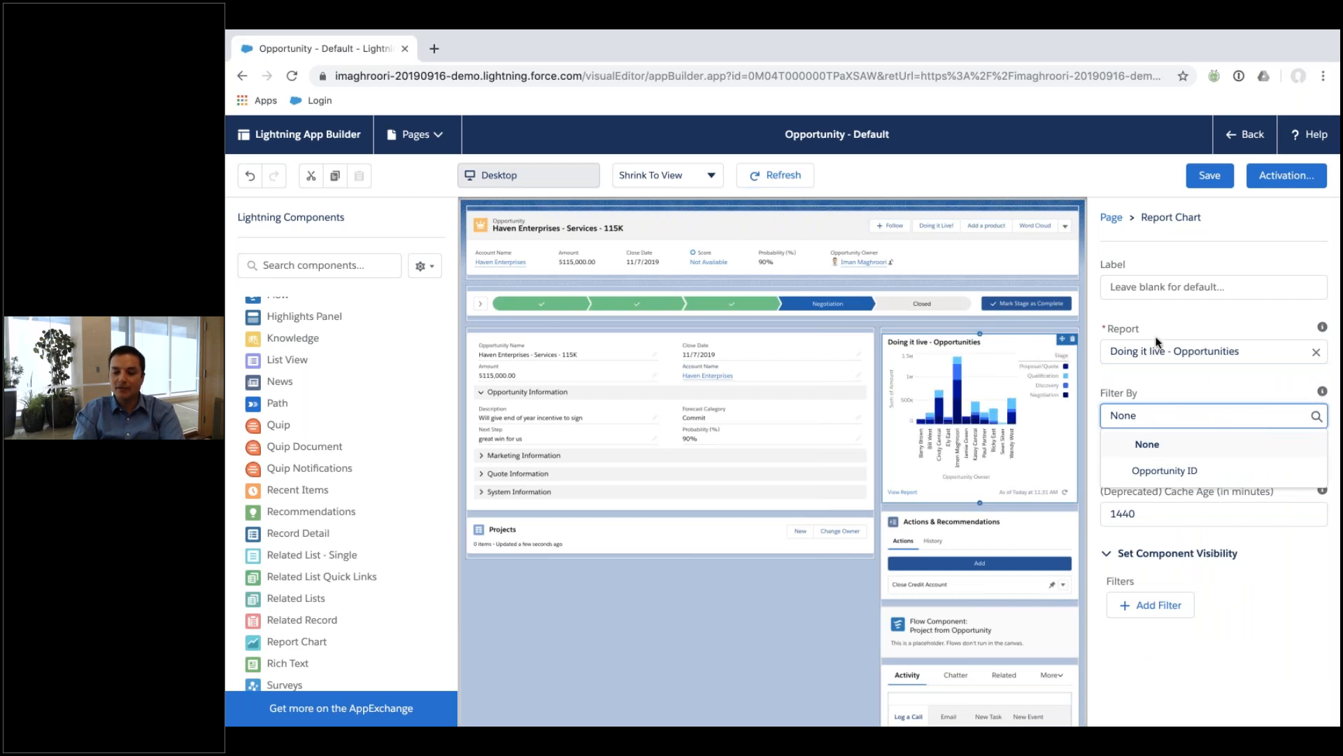
click(1182, 474)
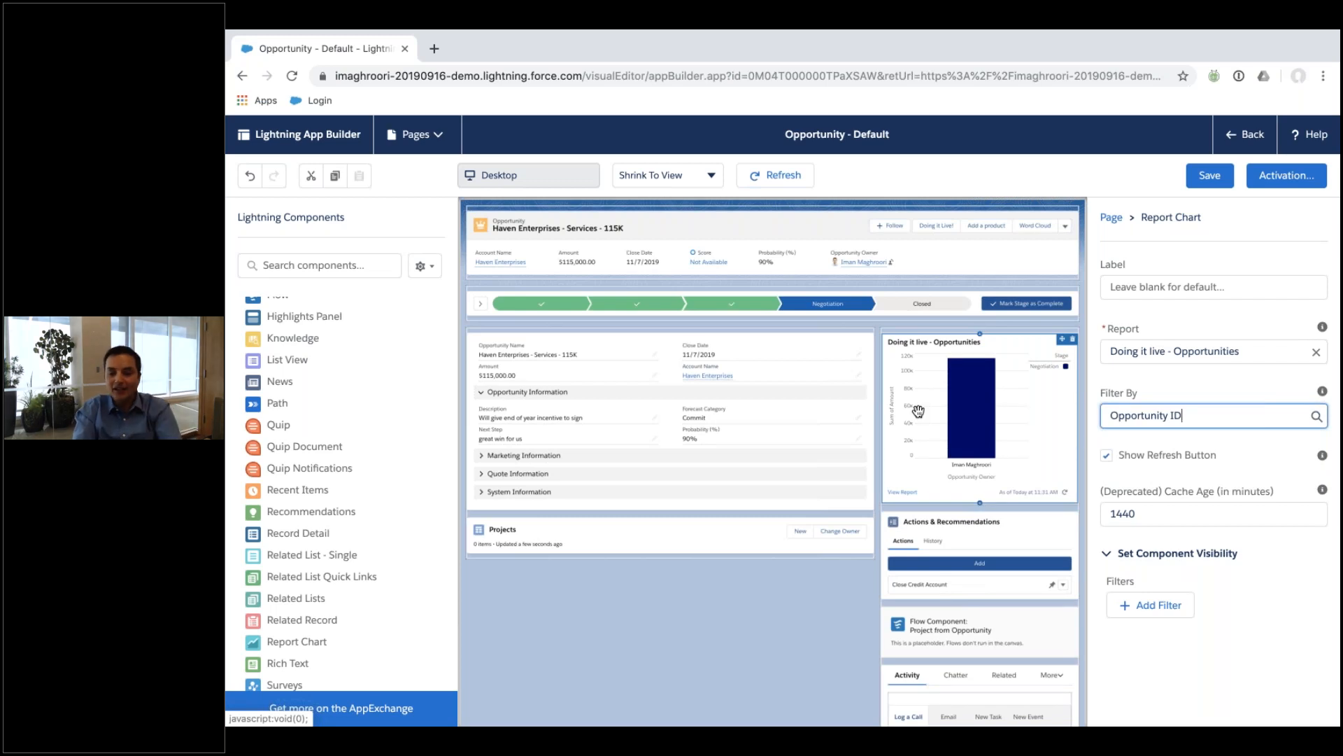
click(1134, 281)
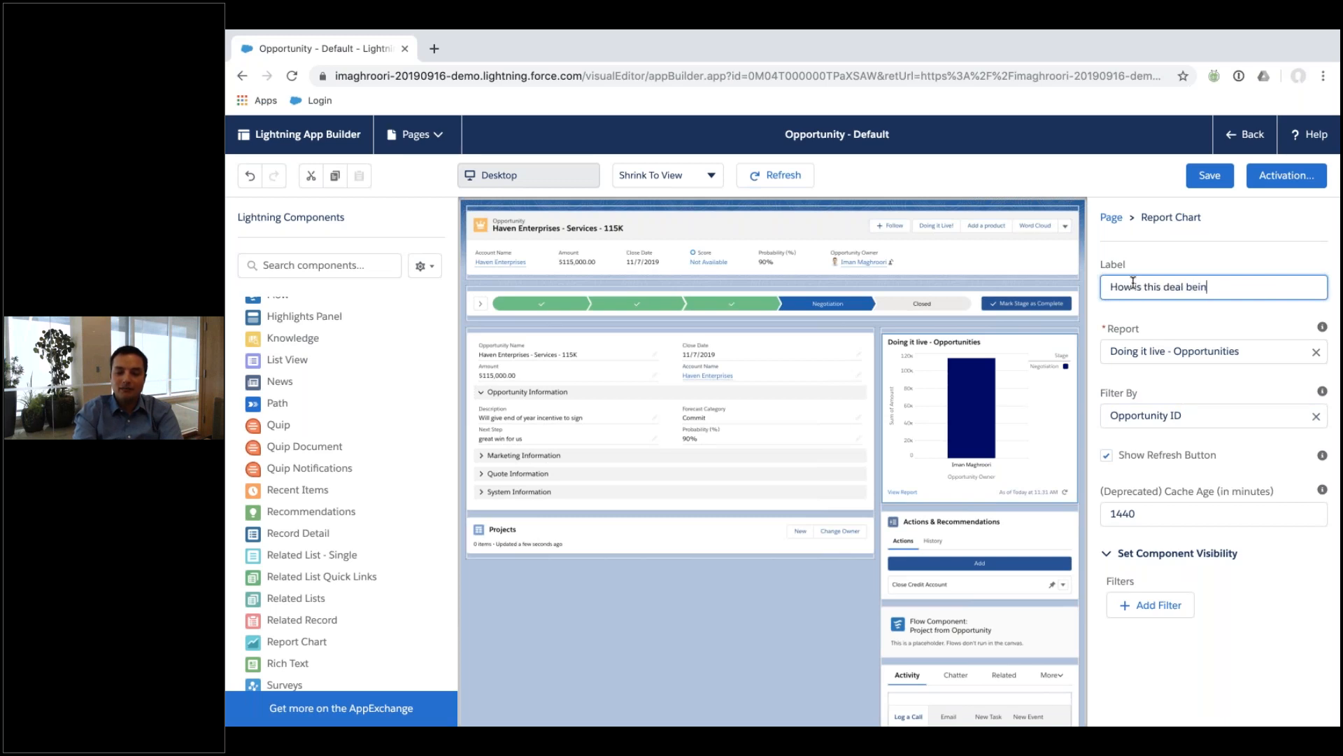
Title the chart 'How is this deal being forecasted?', save the page, and leave the editor.
text(?)
click(1282, 253)
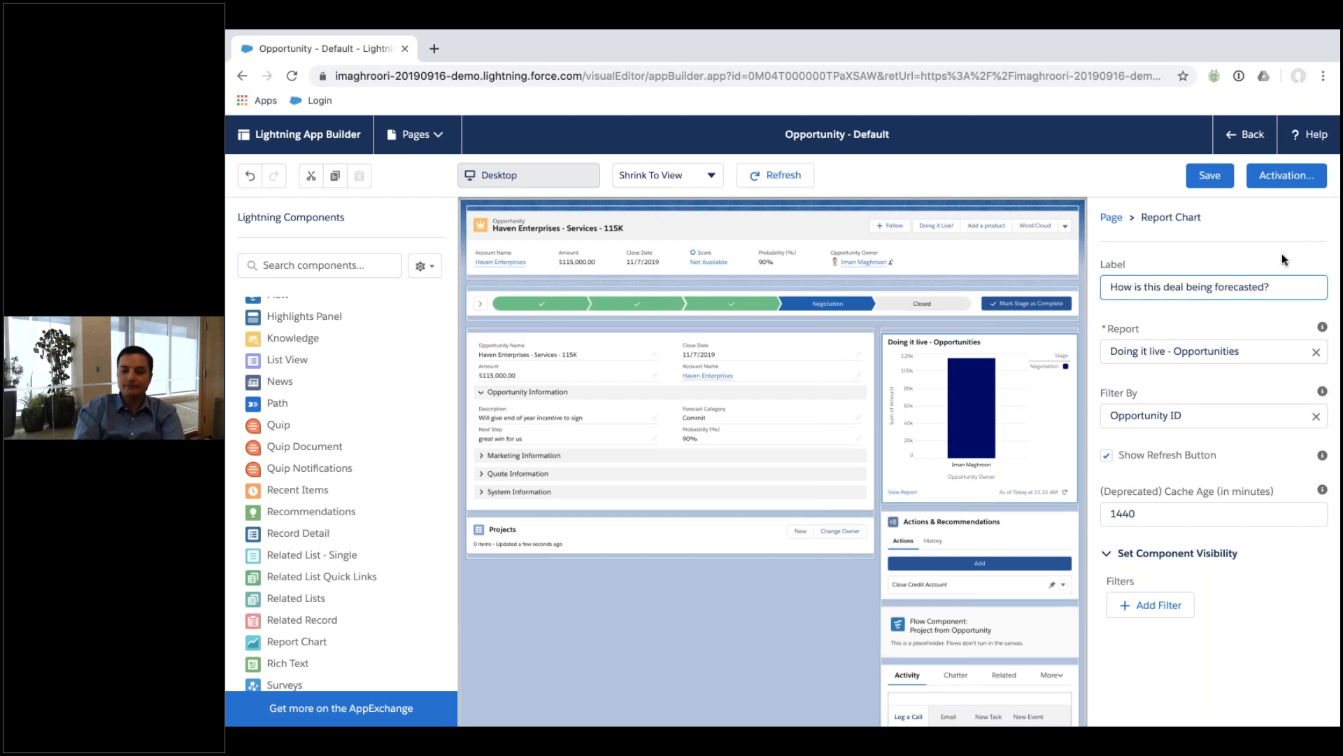
click(1210, 176)
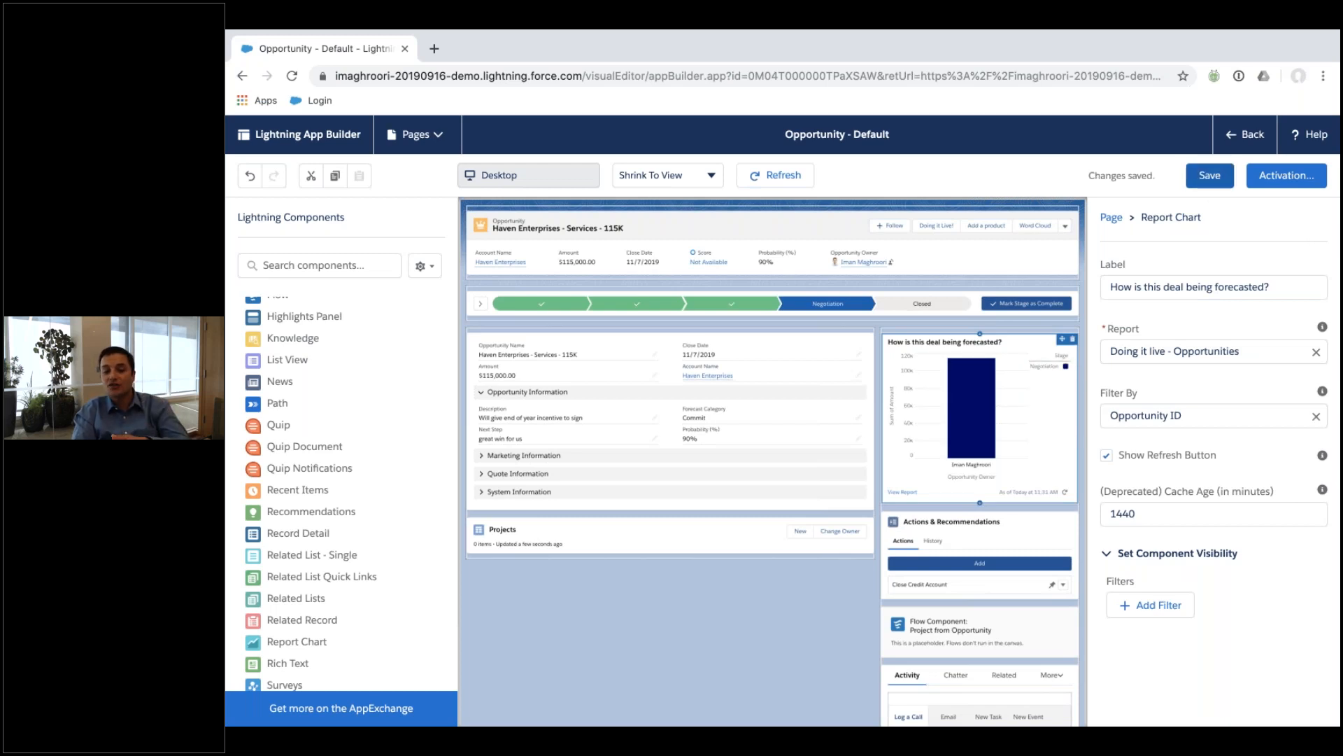
click(1233, 137)
key(ctrl+Up)
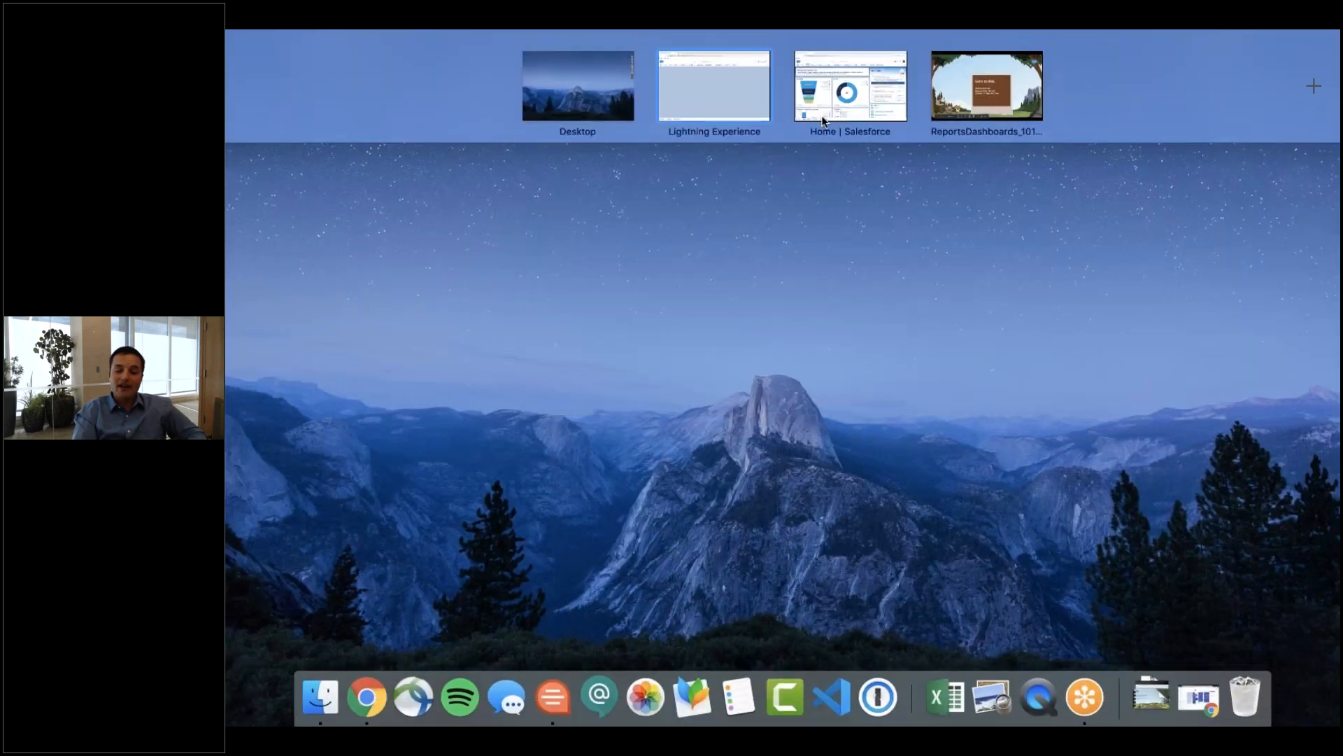
Browse the Sales Dashboard and open its Leads by Sales Rep report.
click(826, 105)
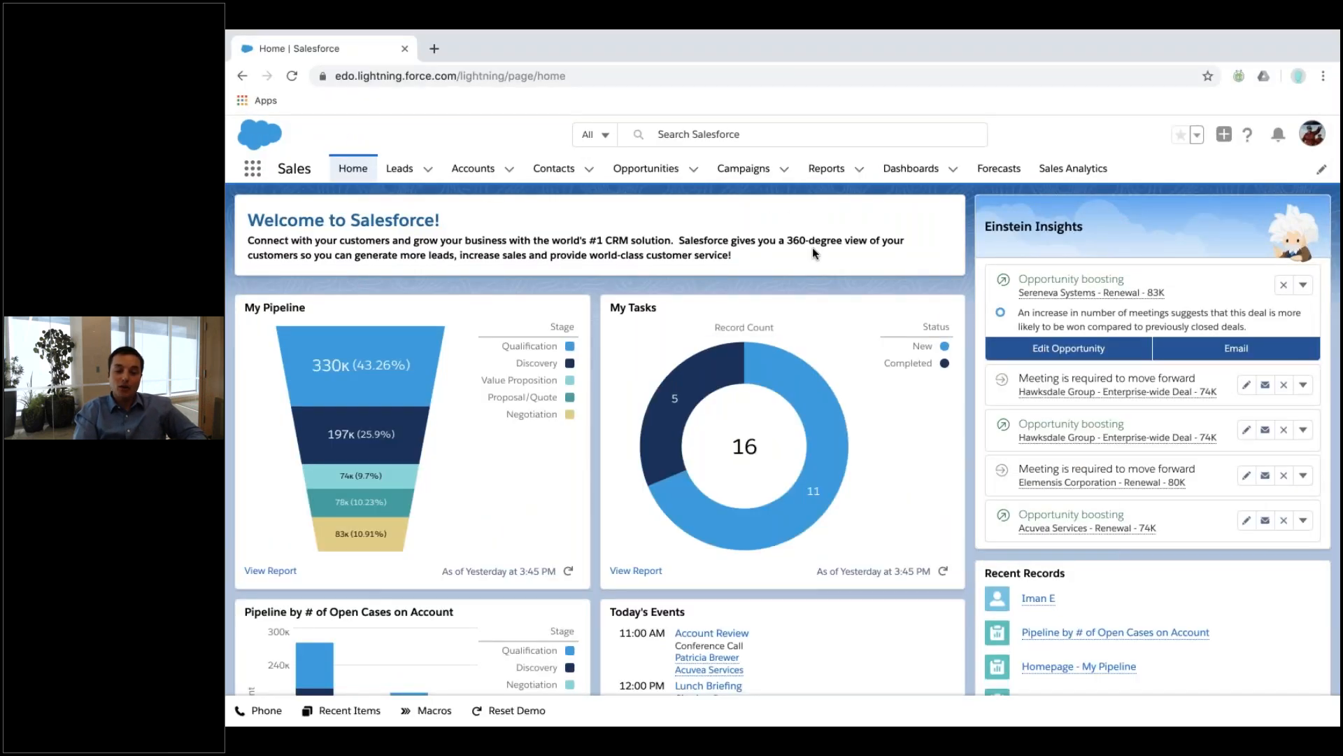
click(900, 176)
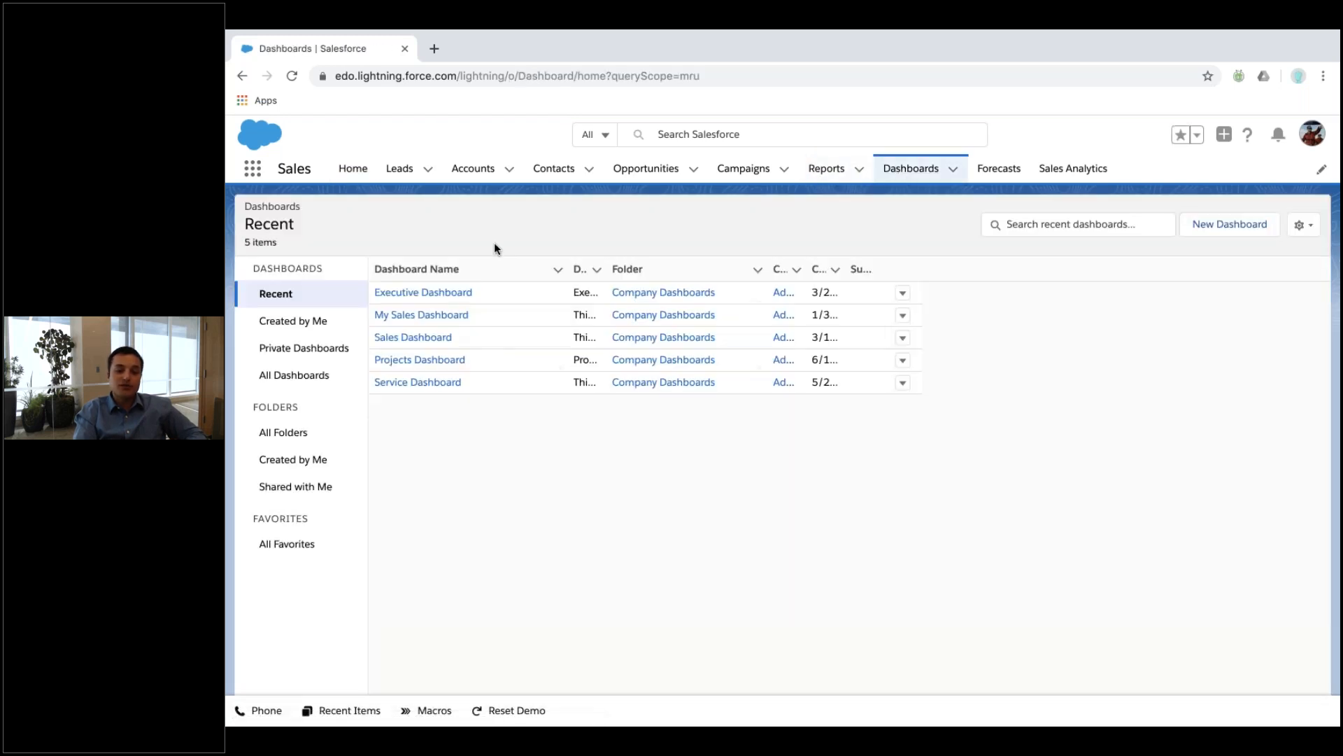
click(430, 339)
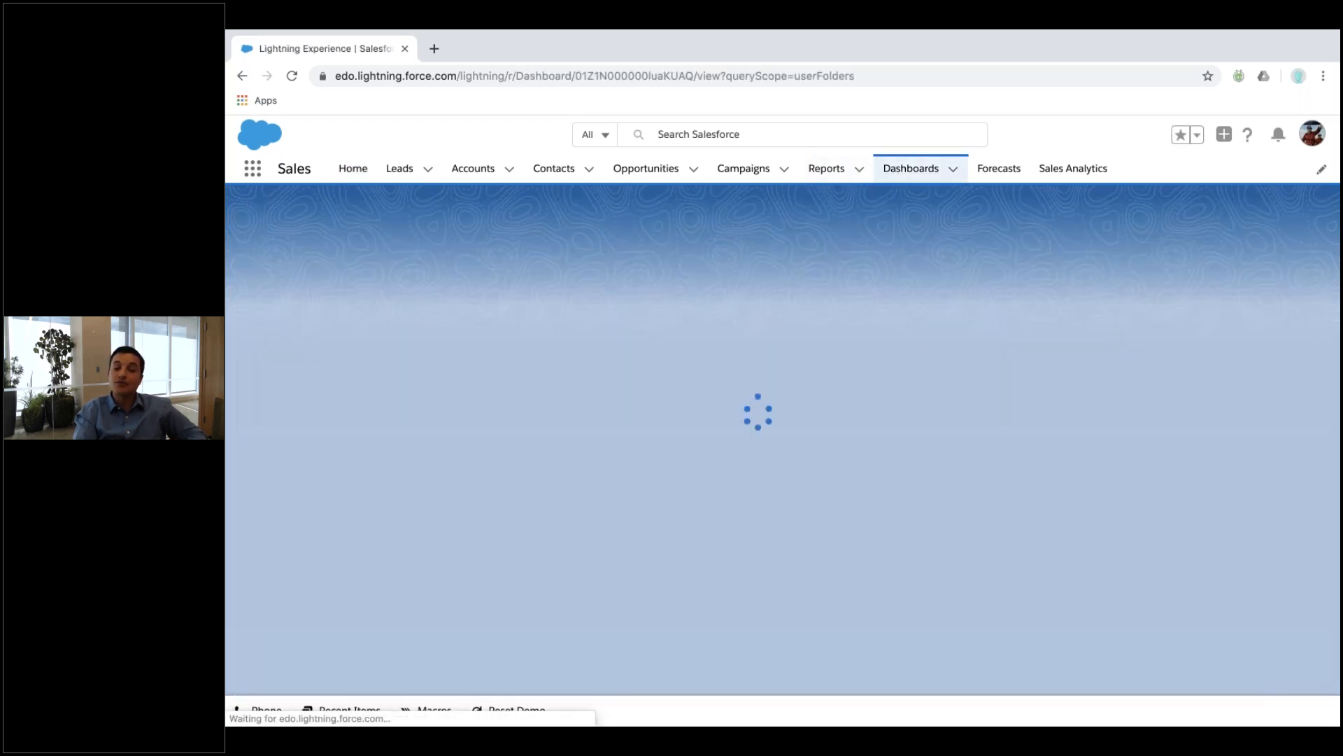
scroll(780, 440, down, 6)
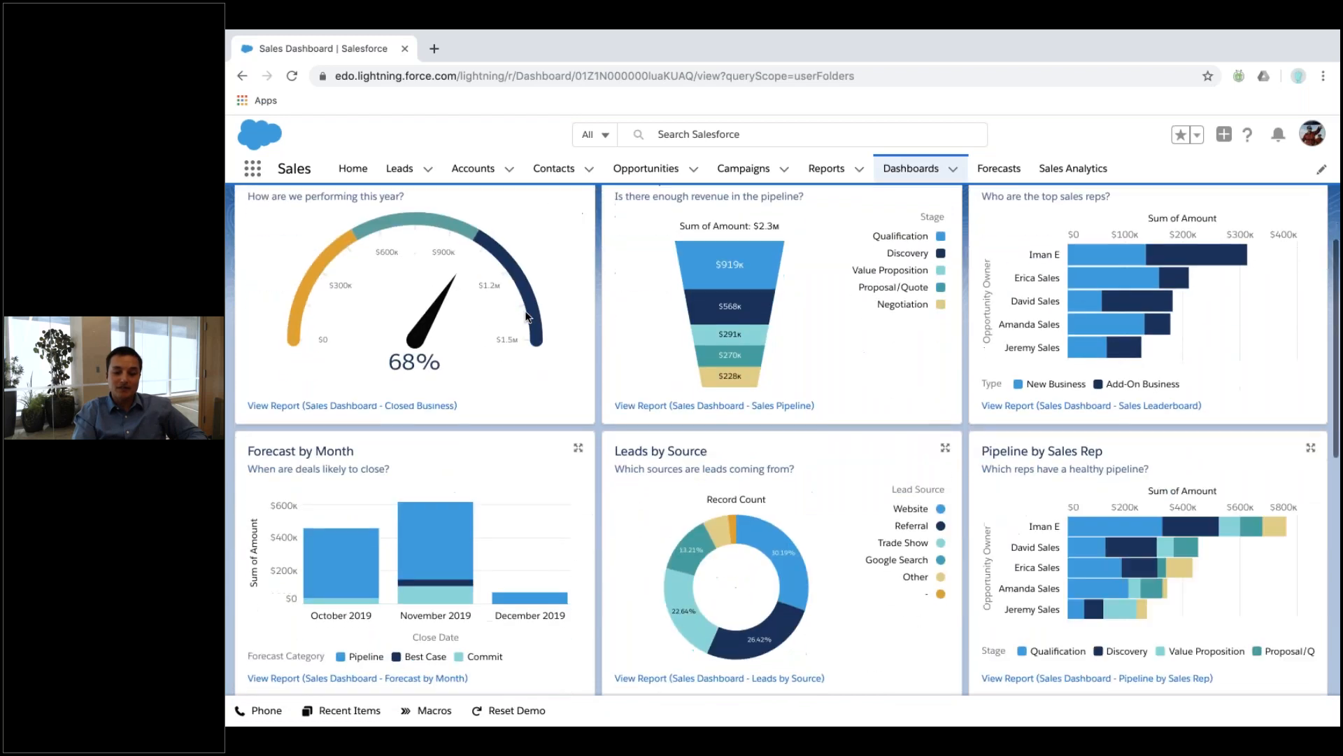
scroll(645, 666, down, 3)
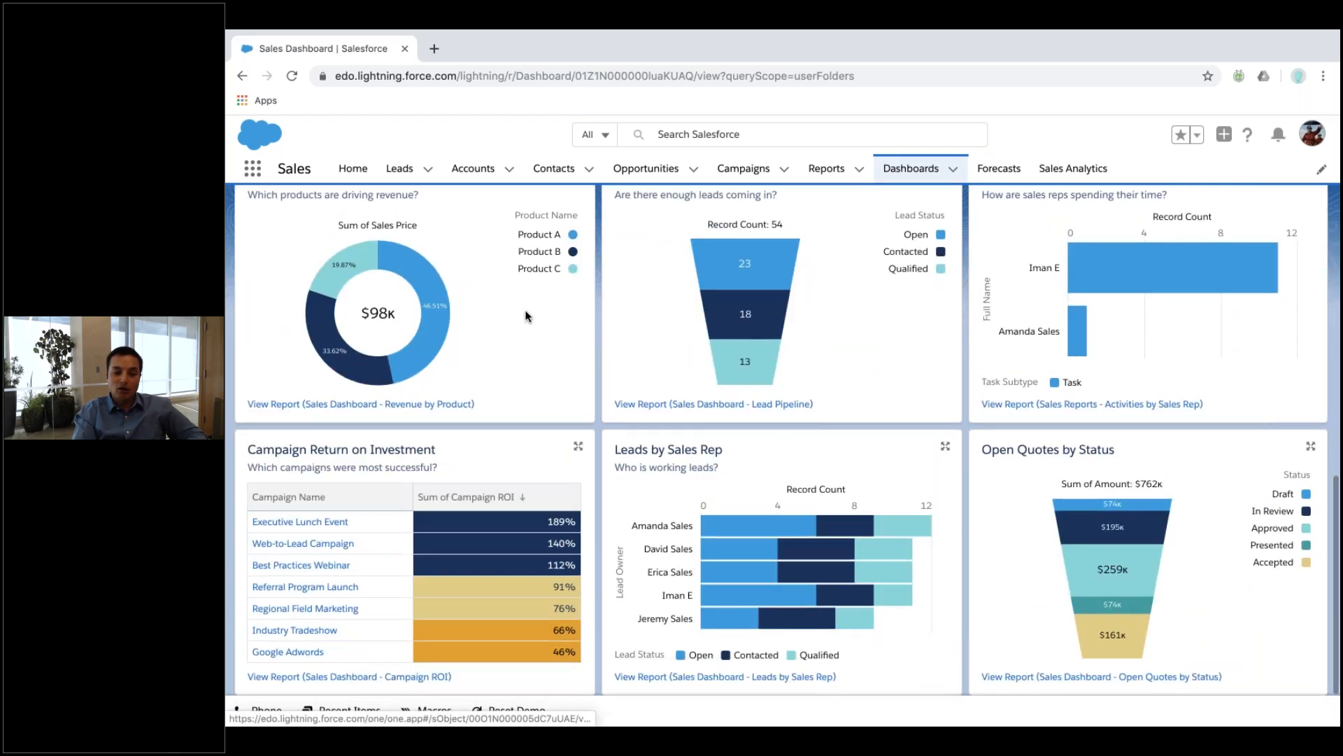
click(725, 677)
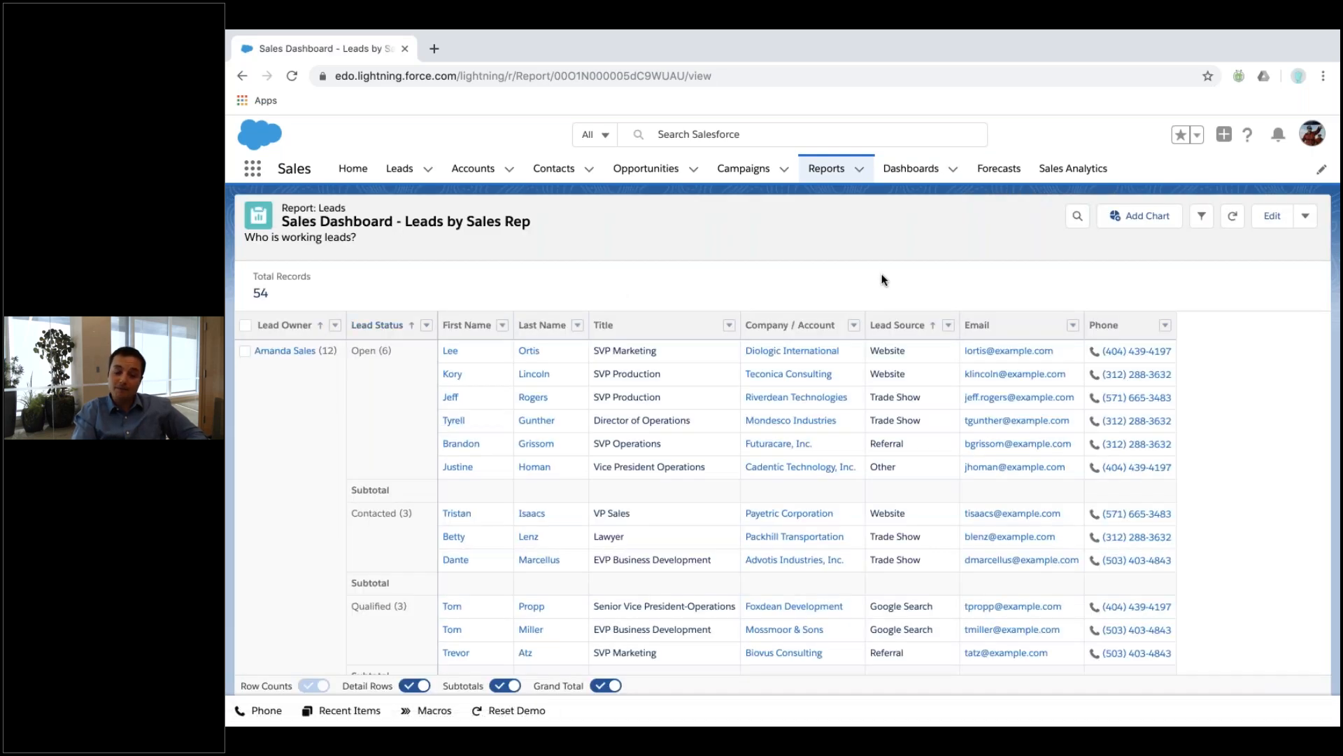
View the Executive Dashboard, then go to the Sales Analytics page.
click(909, 169)
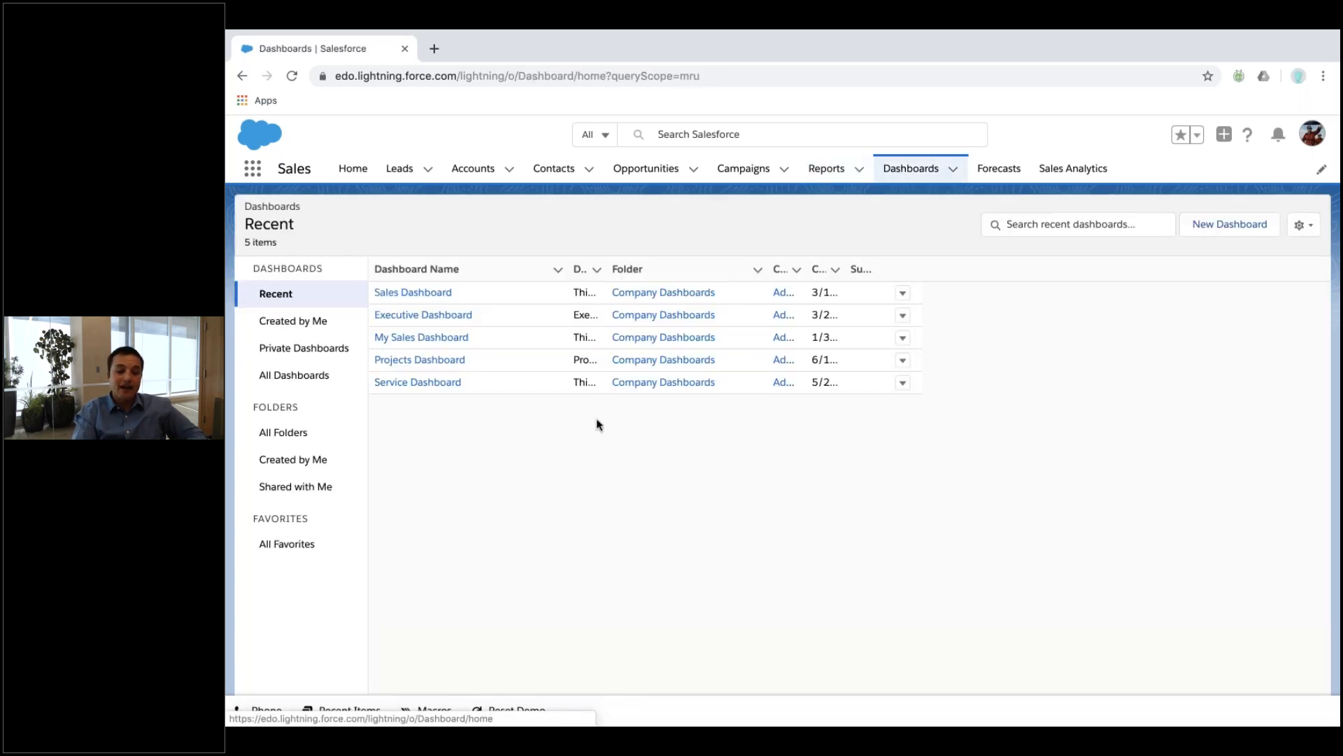
click(428, 314)
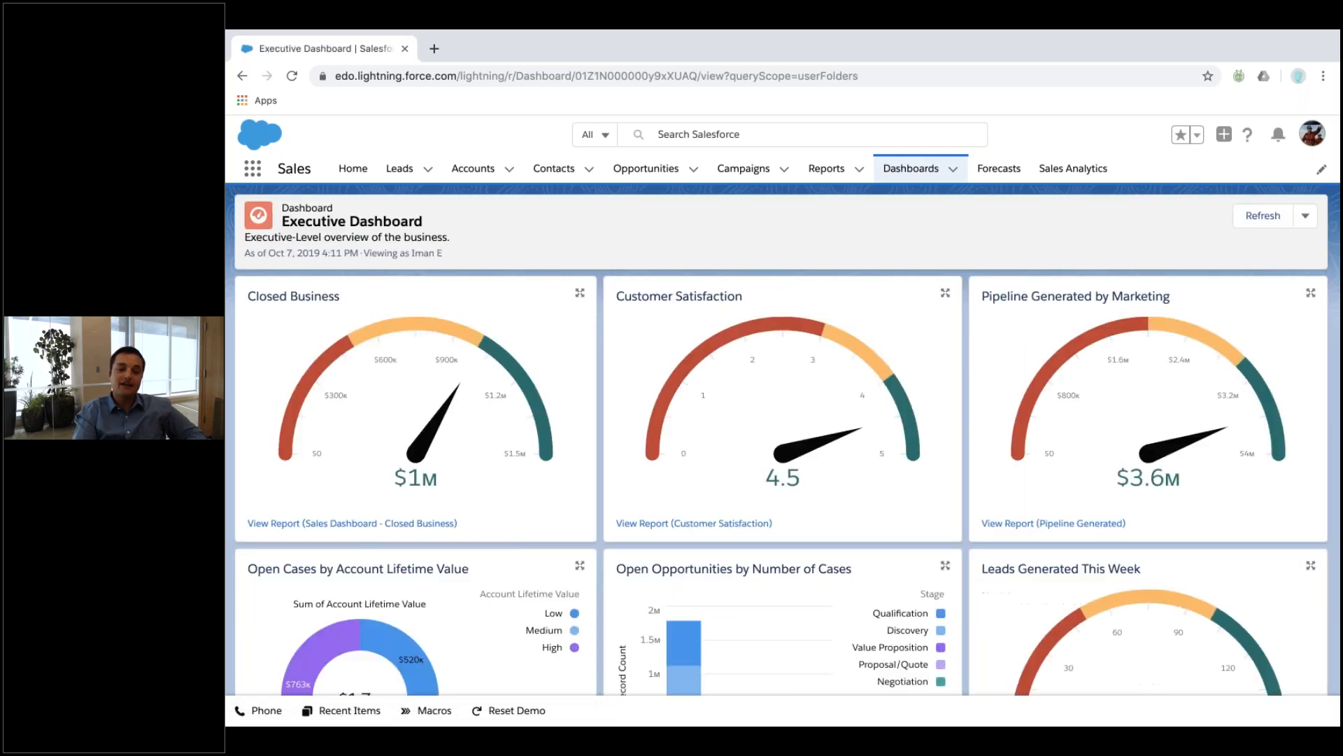
click(1051, 173)
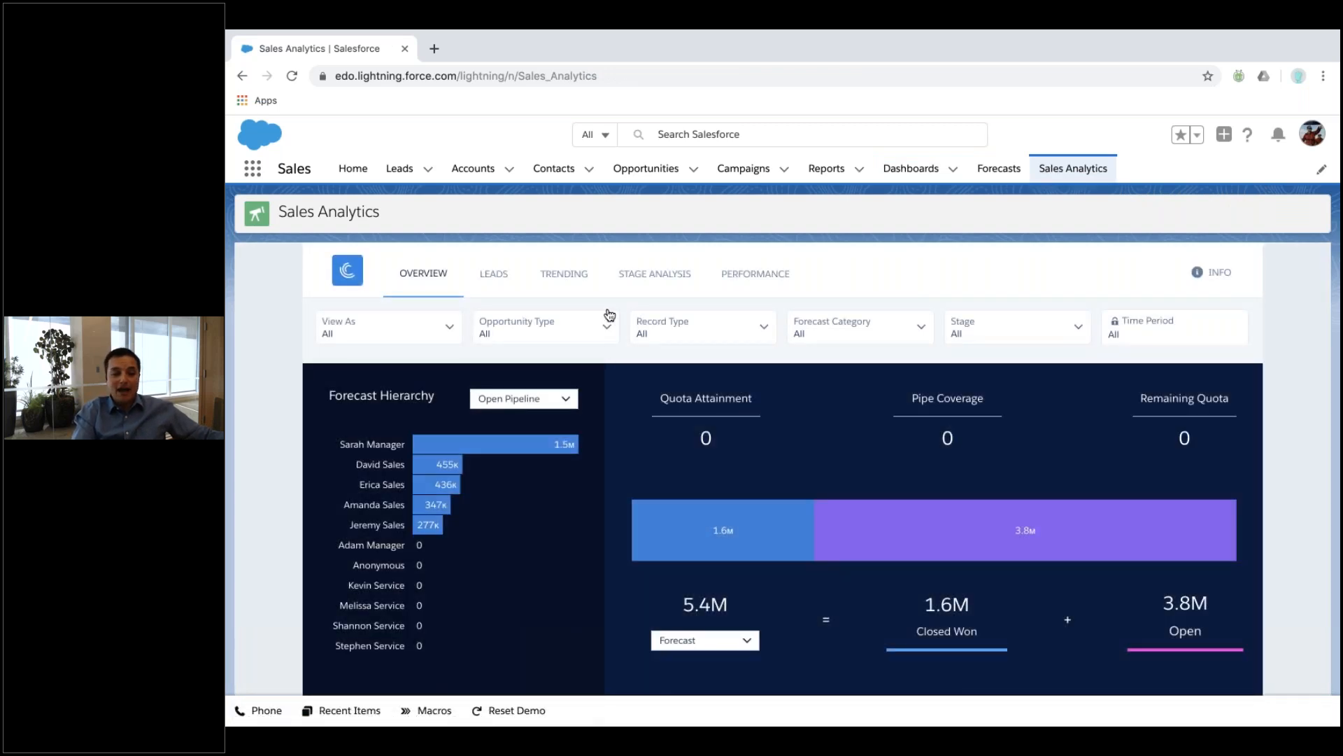
Inspect the Company Trending dashboard's pipeline waterfall bars.
click(574, 273)
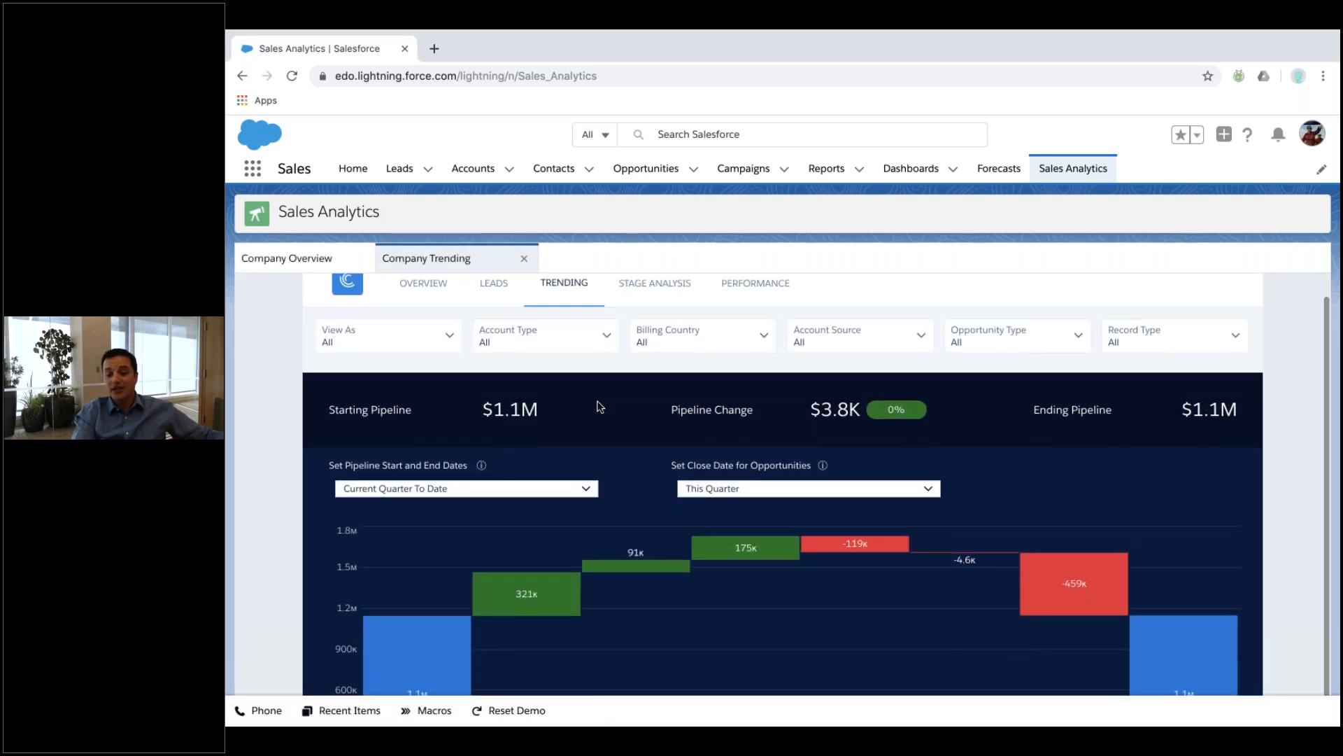
scroll(275, 495, down, 3)
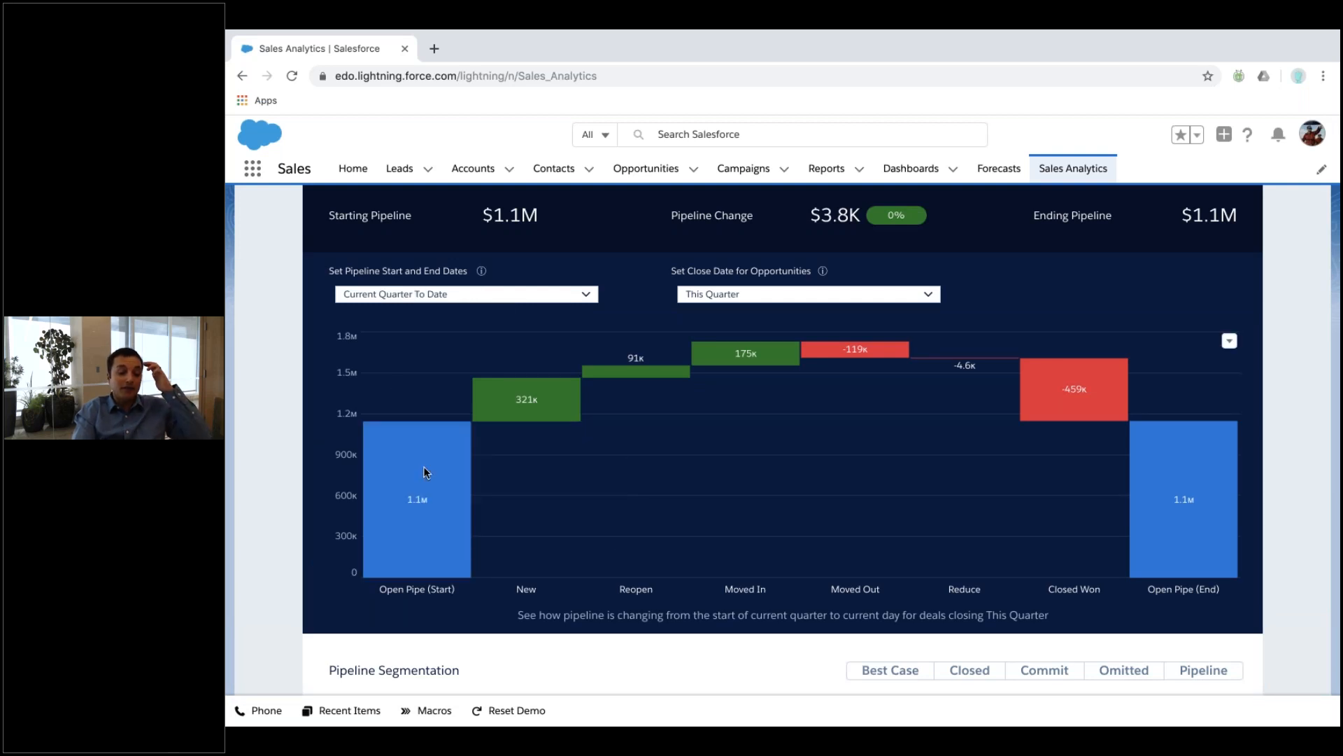
mouse_move(515, 410)
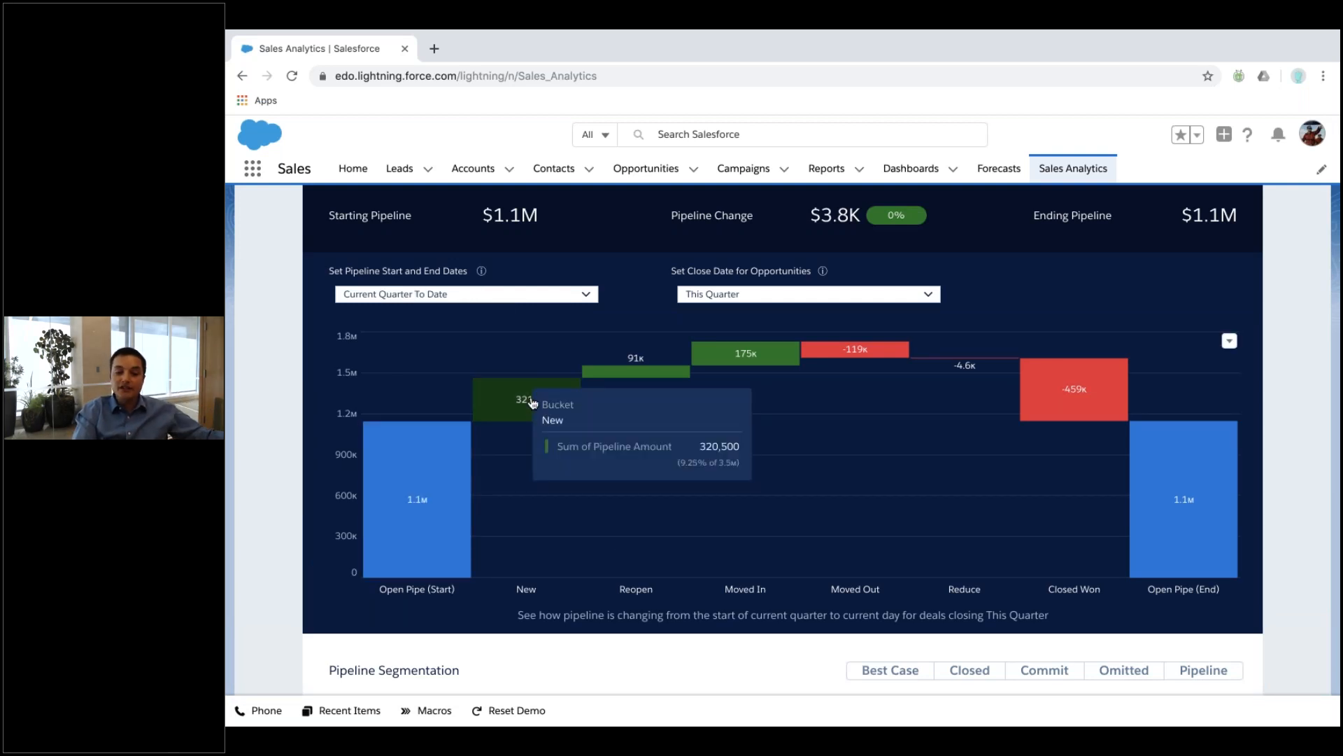
mouse_move(734, 353)
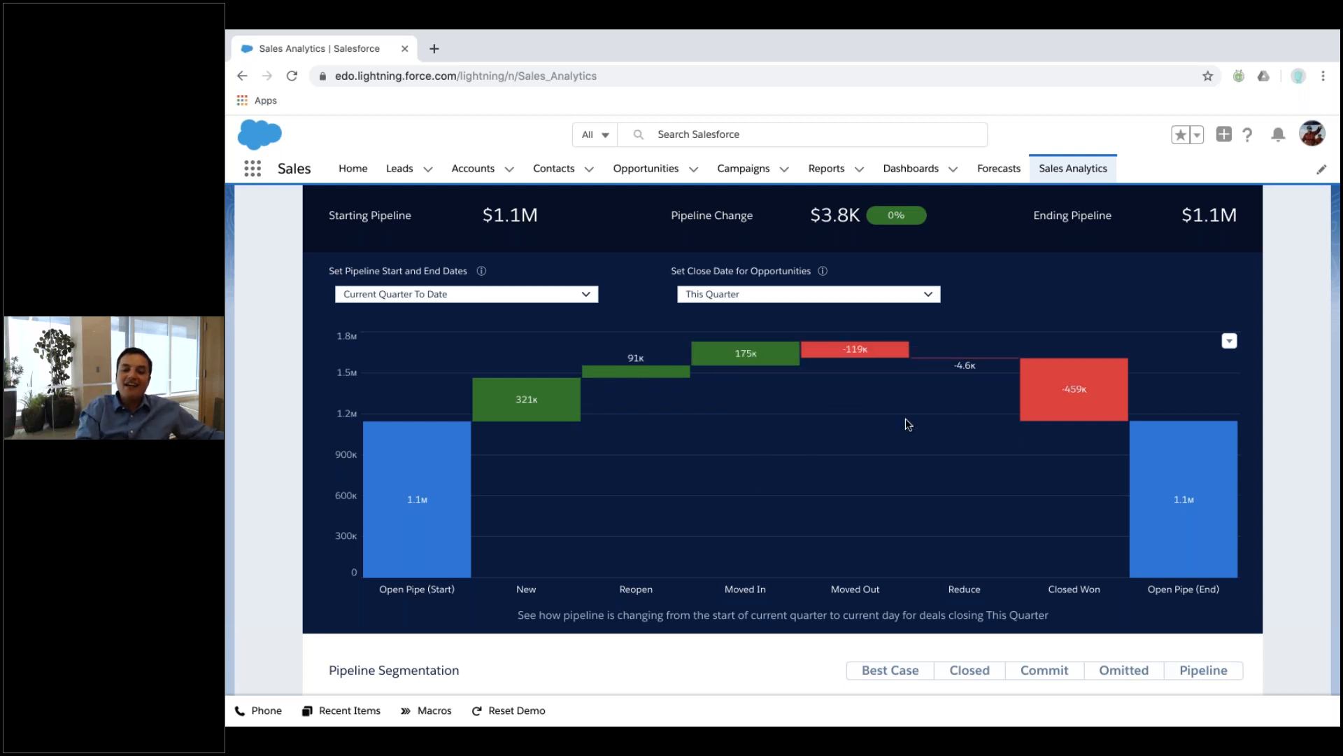
mouse_move(898, 360)
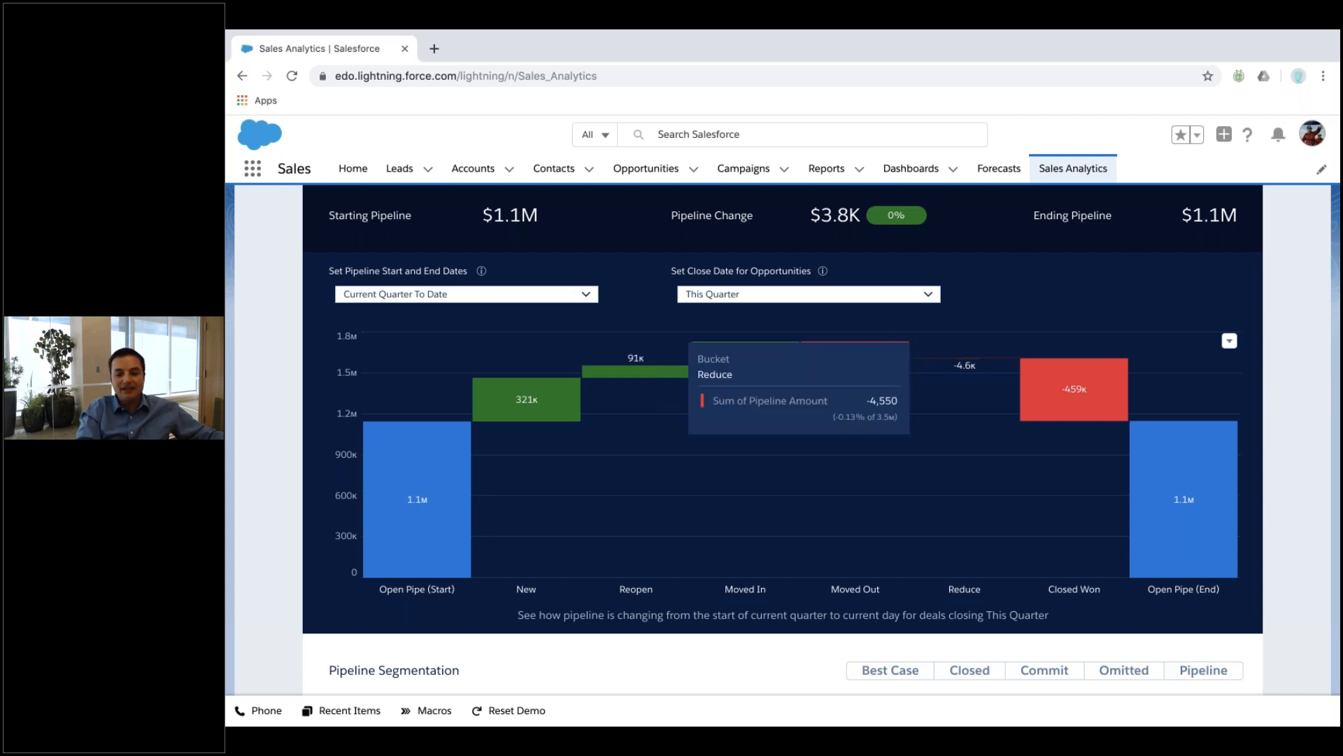
mouse_move(1077, 387)
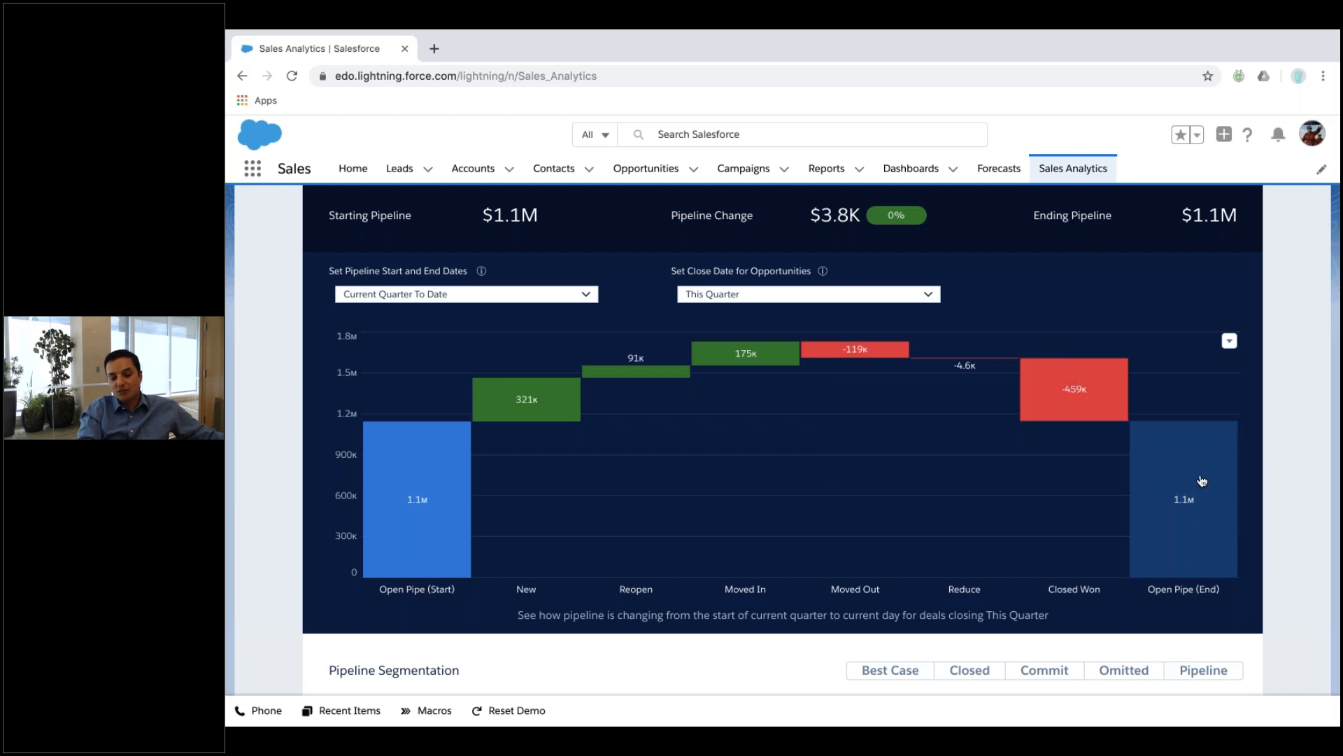
mouse_move(1203, 480)
scroll(812, 459, up, 1)
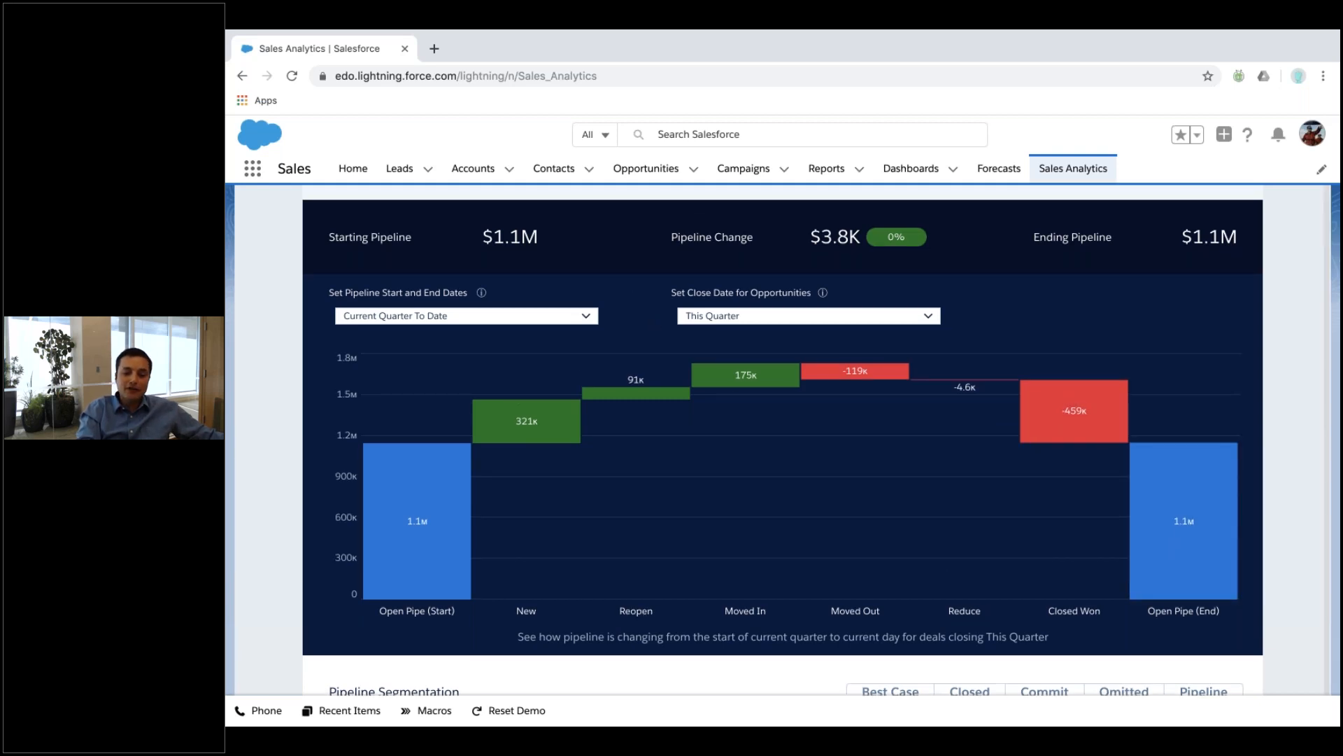
scroll(650, 363, up, 3)
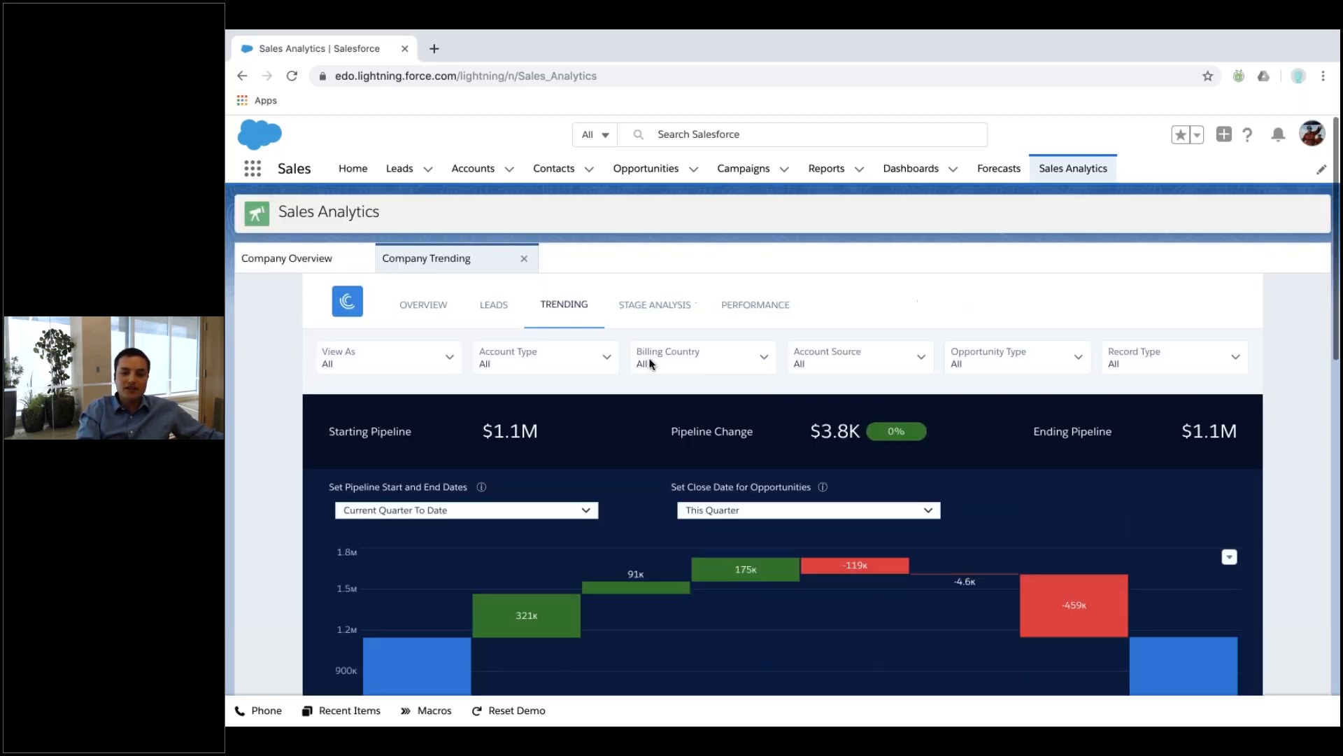
Scroll through the Sales Performance dashboard showing Closed Won by Product Name.
click(733, 309)
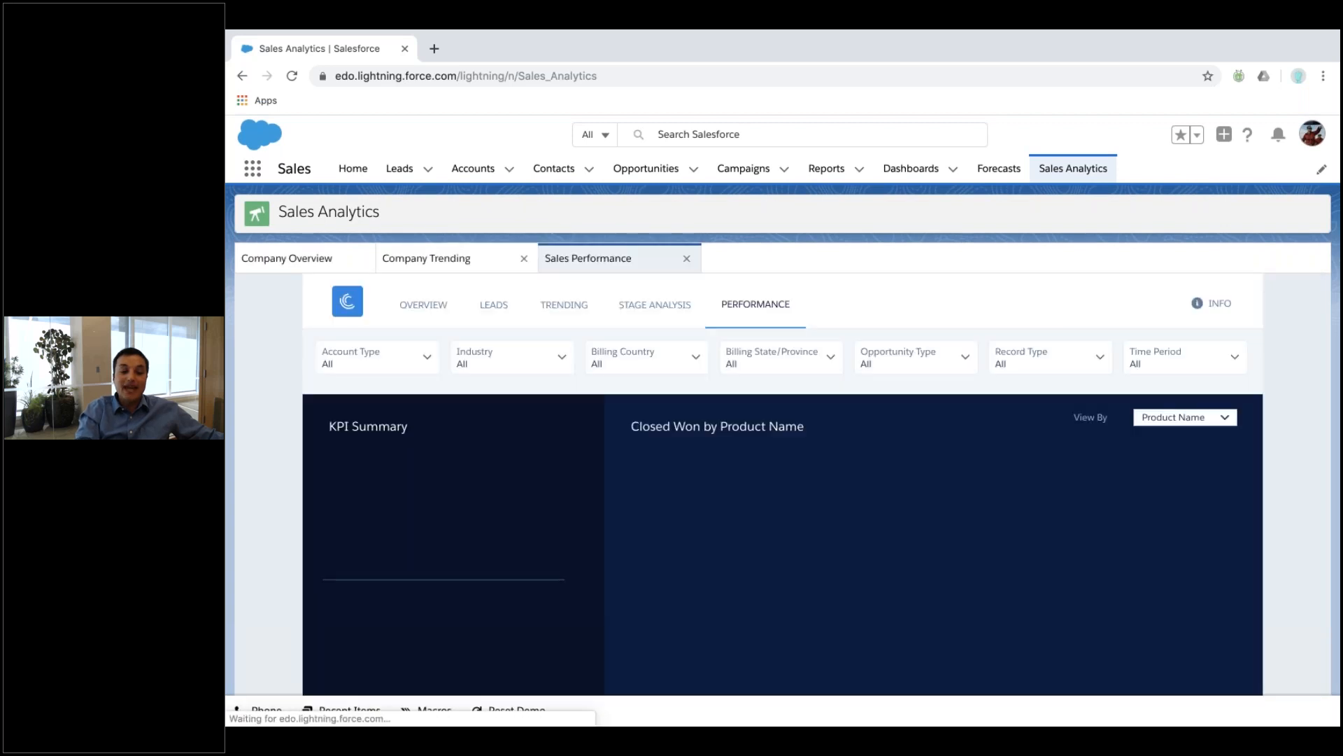
scroll(599, 429, down, 1)
scroll(599, 428, down, 6)
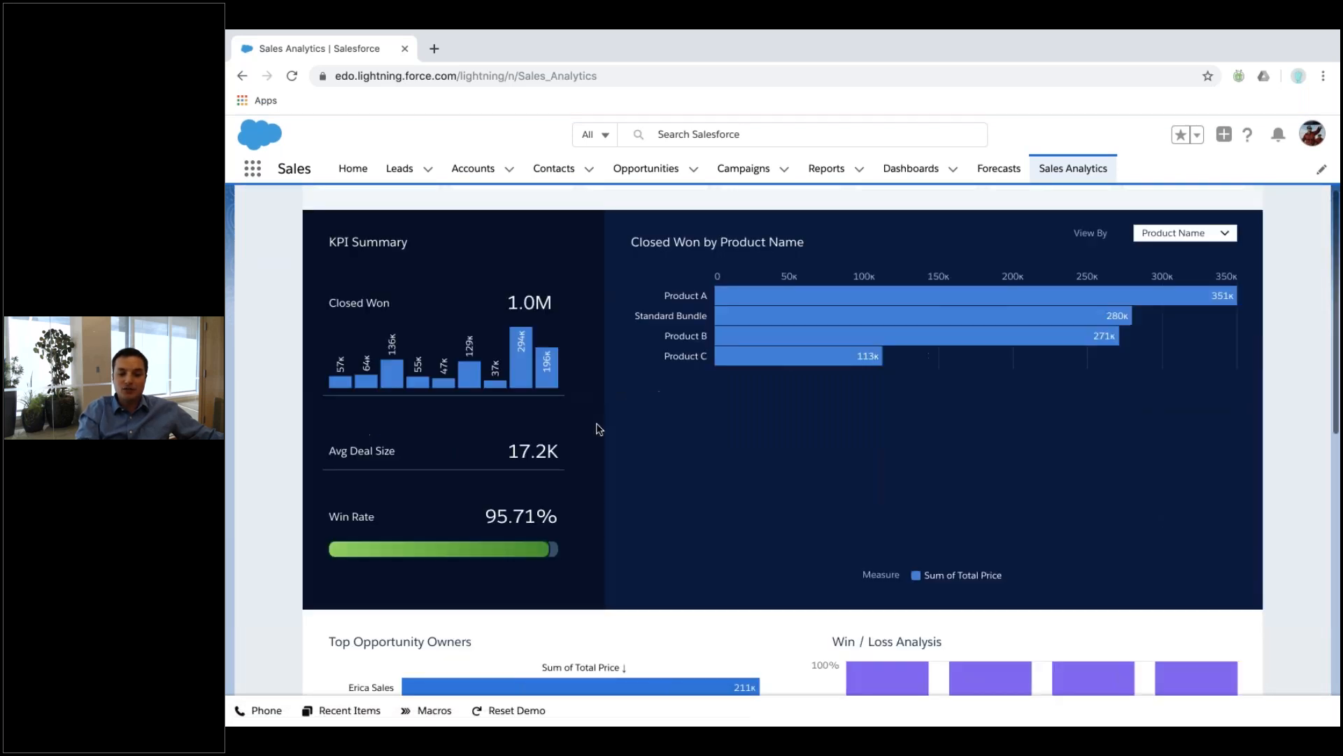
scroll(599, 428, up, 7)
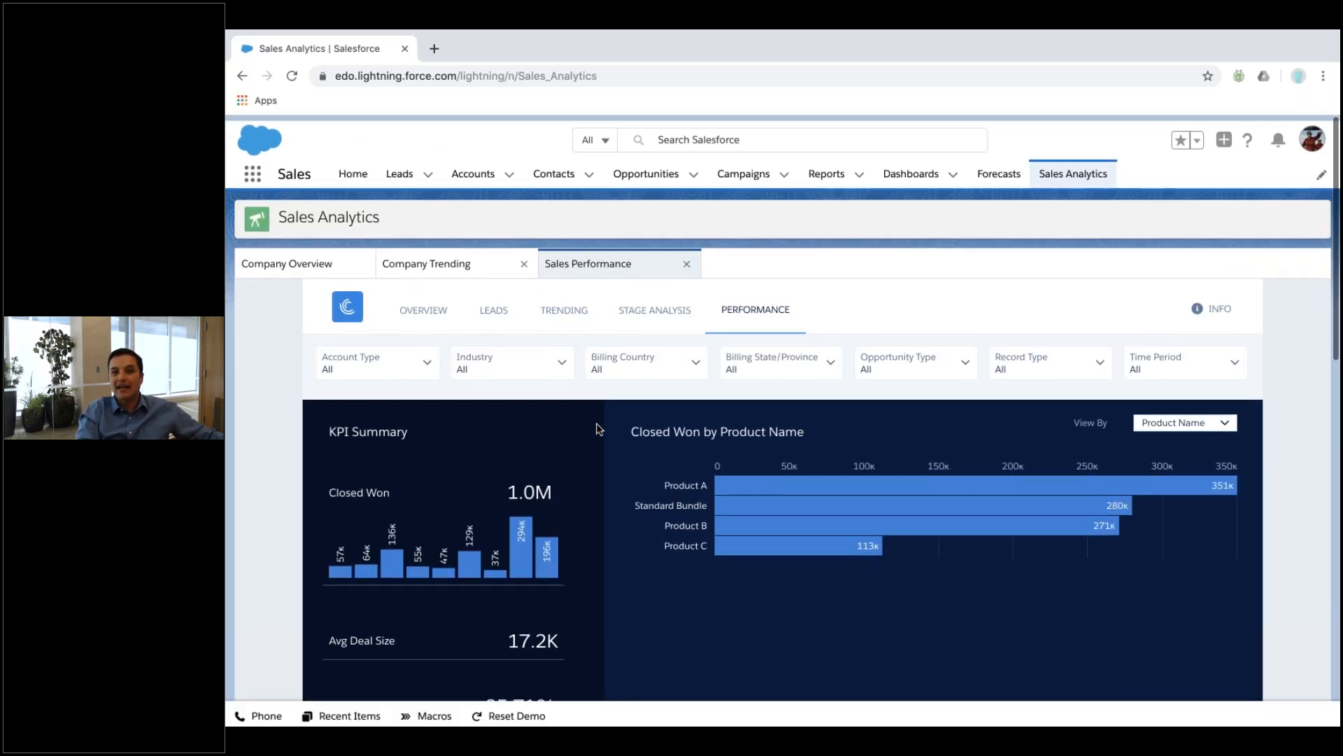
key(ctrl+Up)
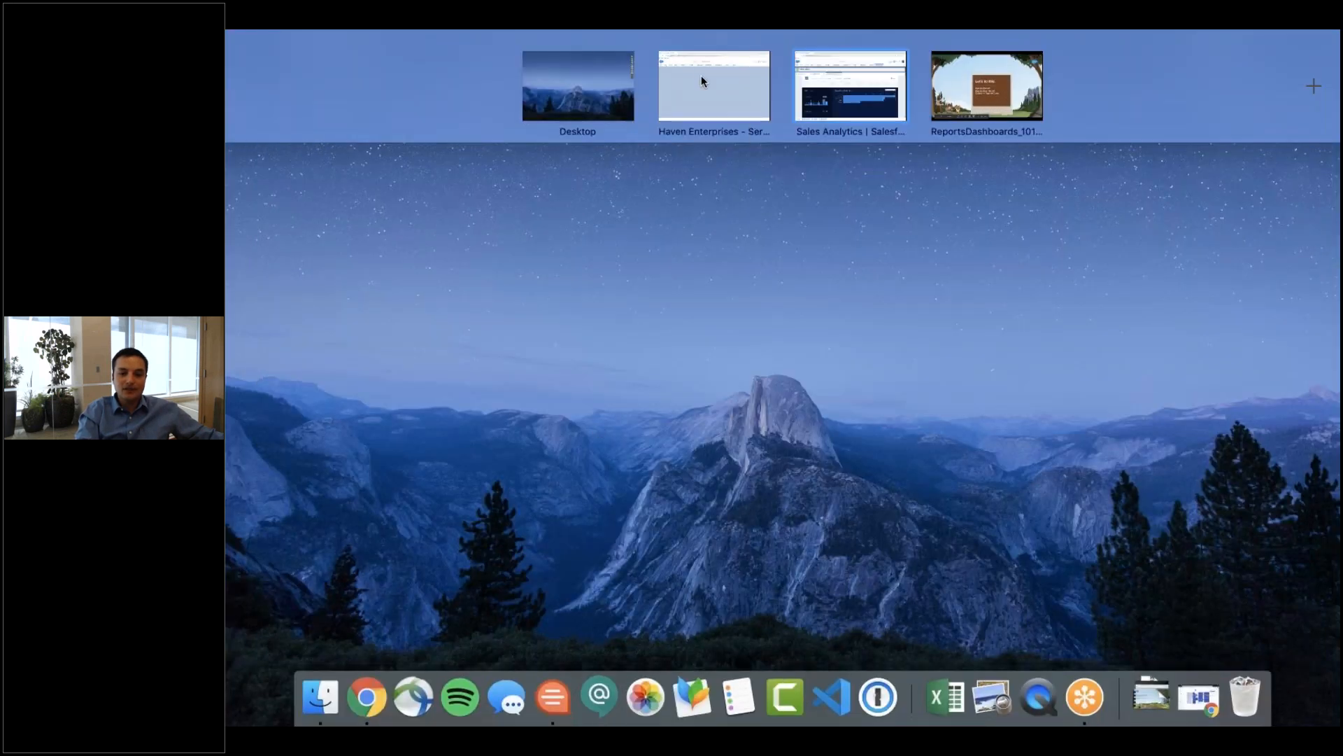
Advance the deck through Your Turn to Everybody's Demo Org, then return to the browser.
click(963, 95)
key(Right)
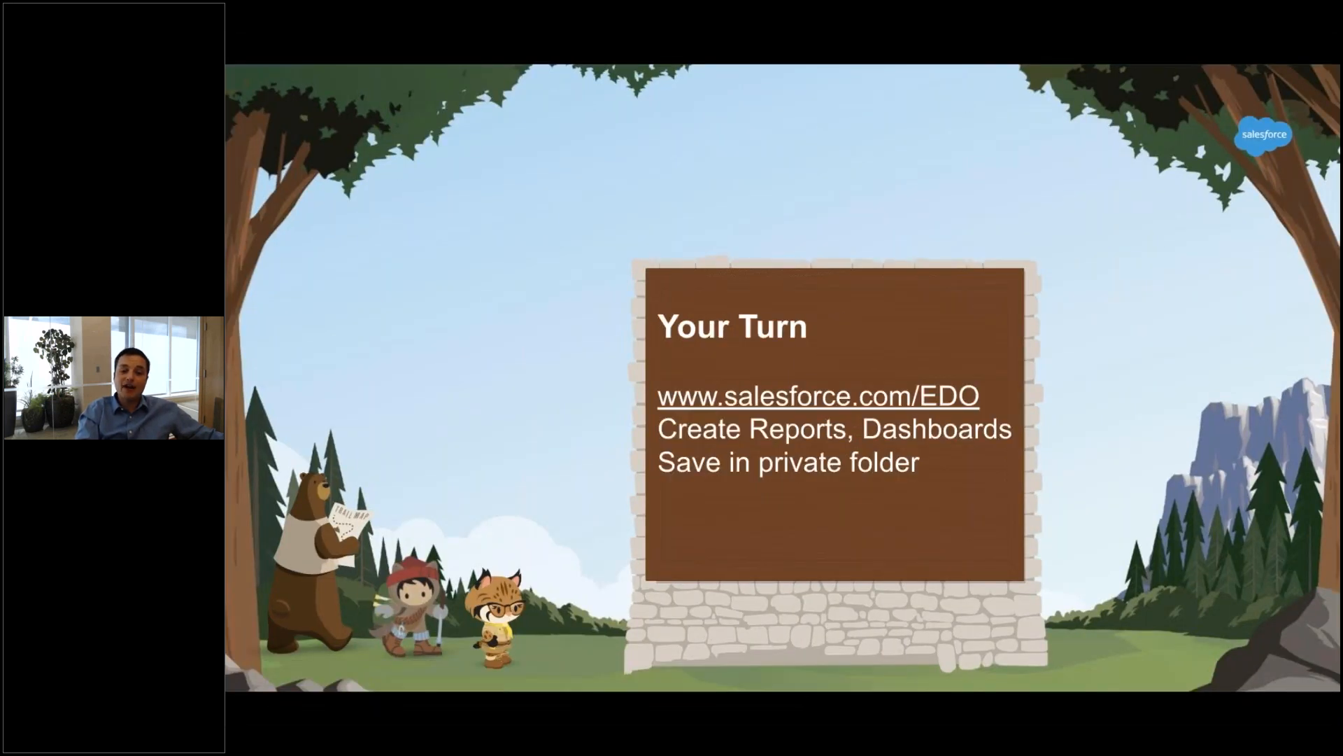
key(Right)
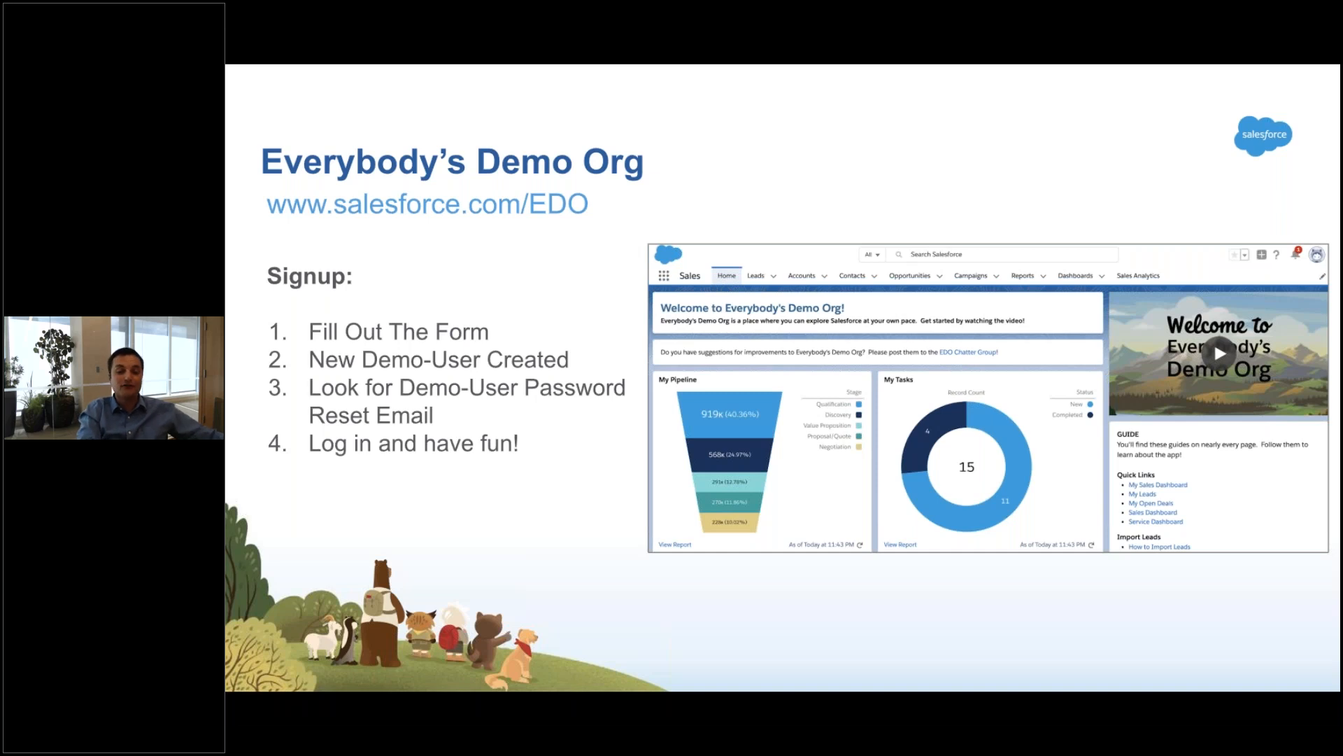
key(alt+Tab)
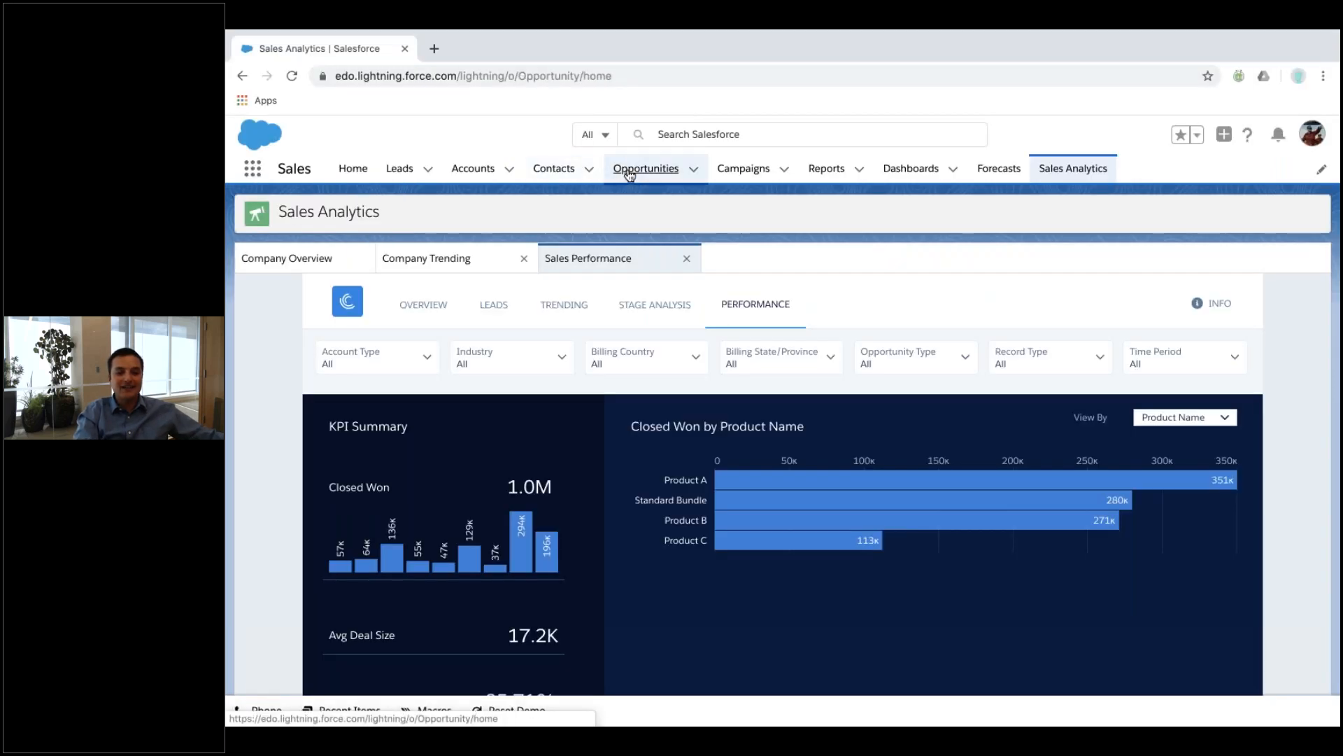
Open the Ohana, Inc. account and review its related opportunities.
click(629, 174)
click(471, 169)
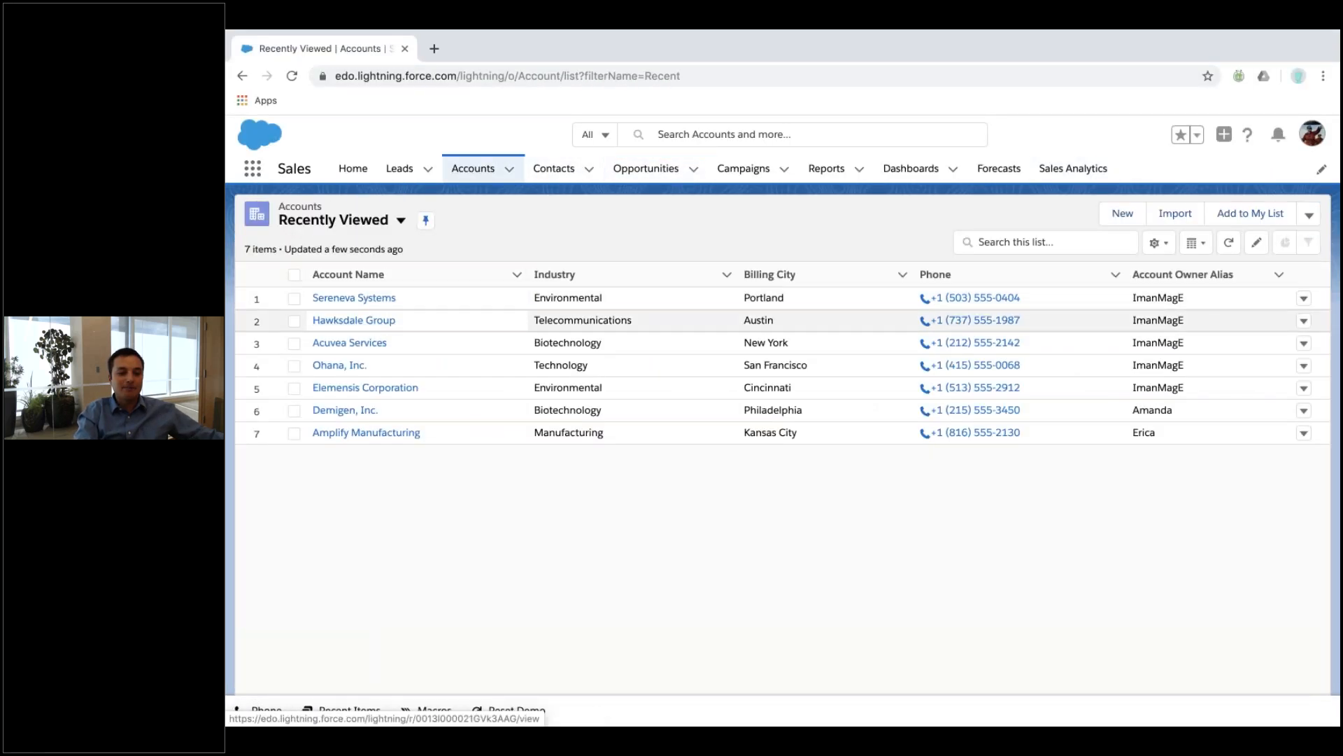
click(340, 364)
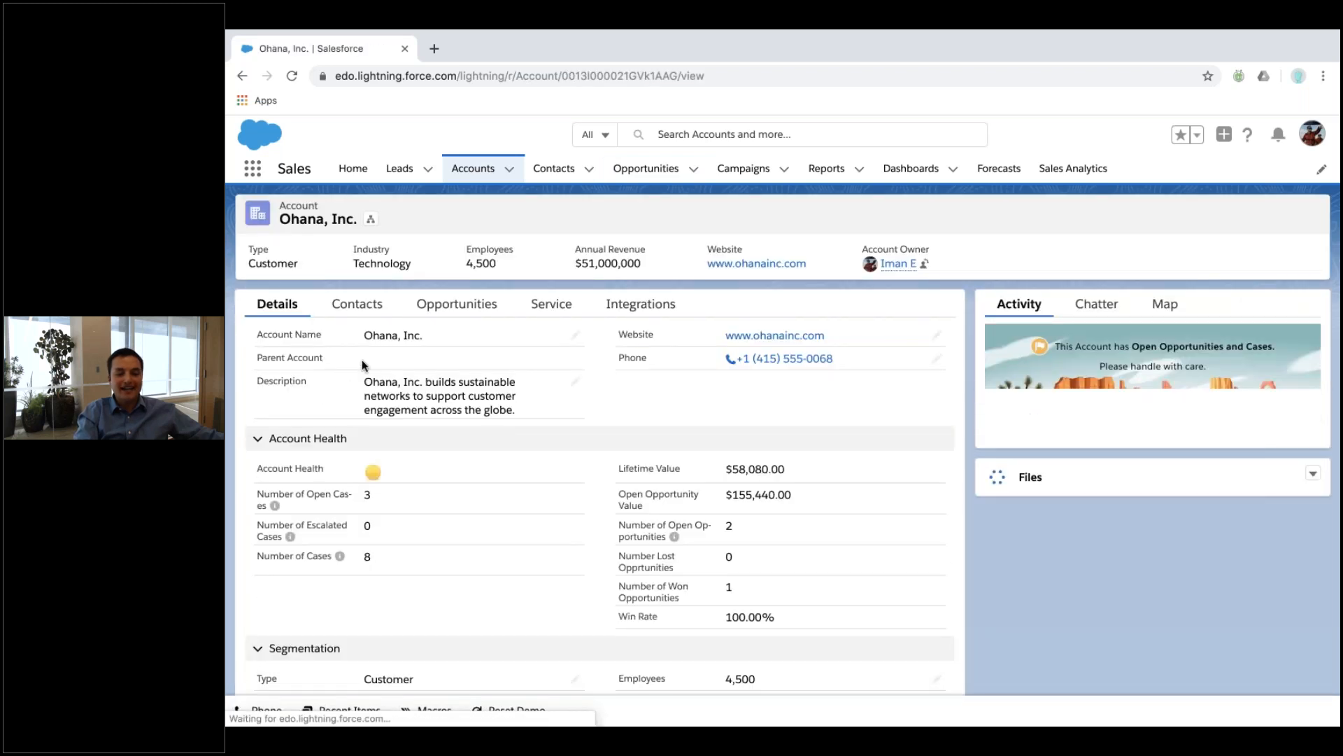
click(437, 304)
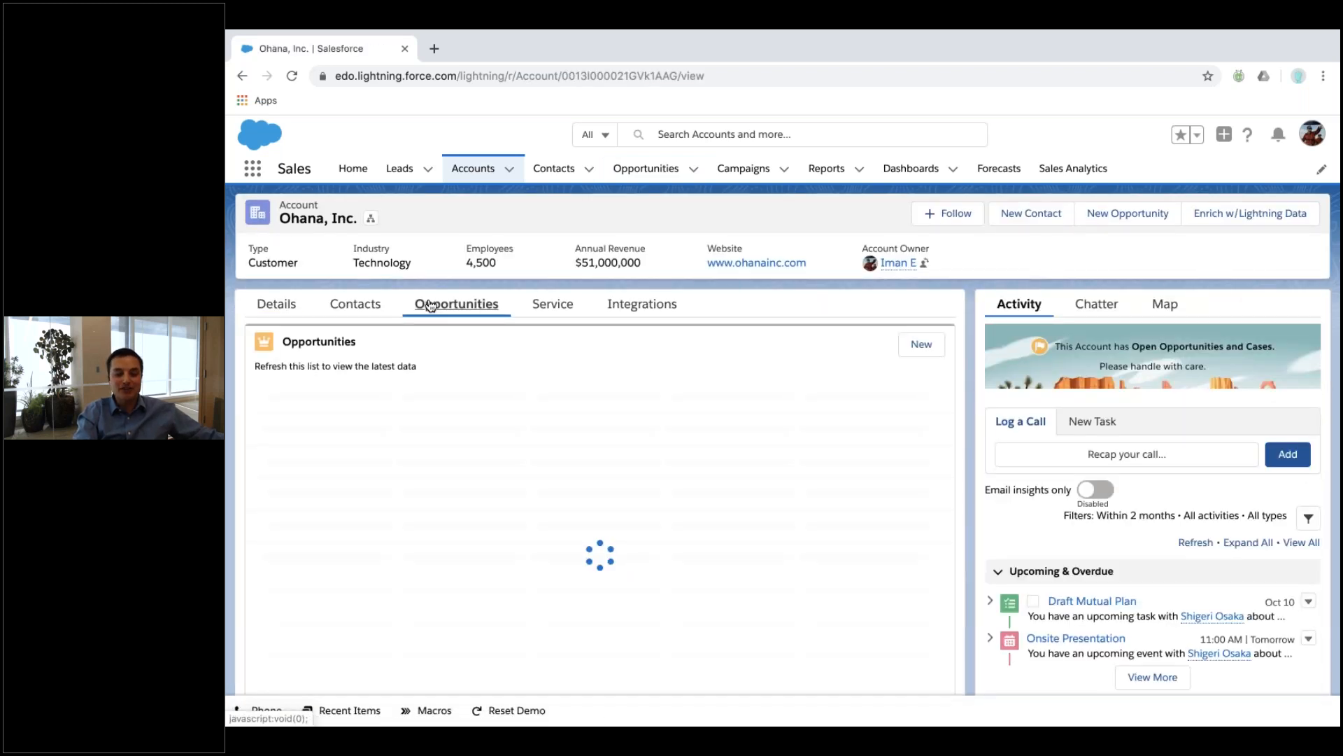
scroll(437, 405, down, 4)
scroll(437, 404, up, 4)
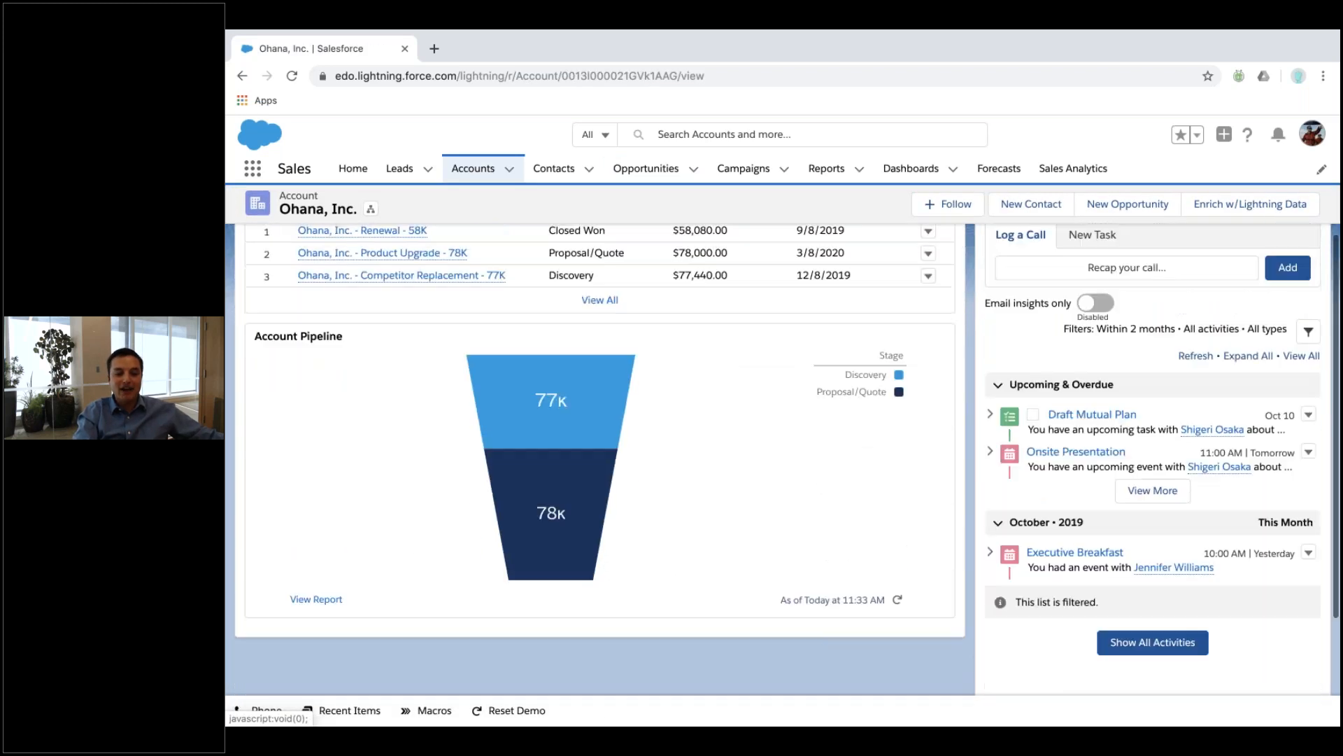
Review the account's cases and service records, then switch to the full-screen slideshow.
click(552, 307)
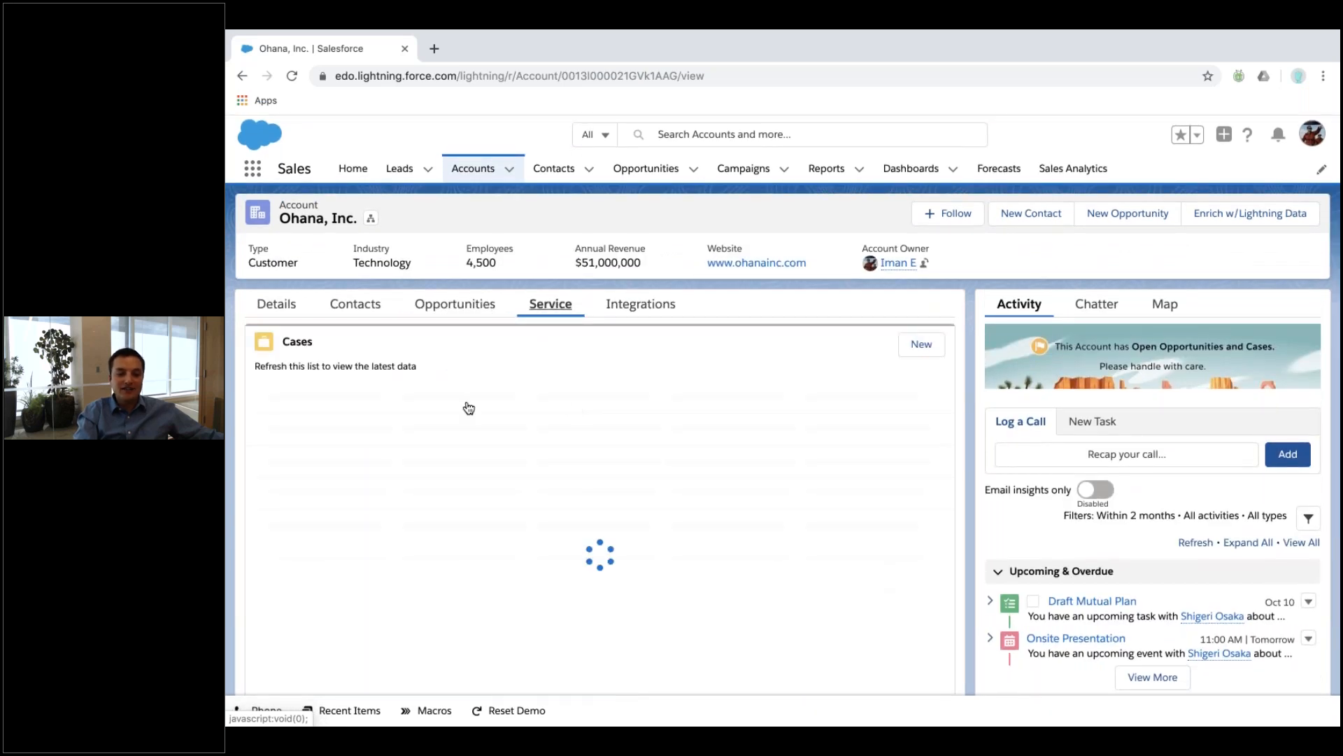
scroll(599, 448, down, 8)
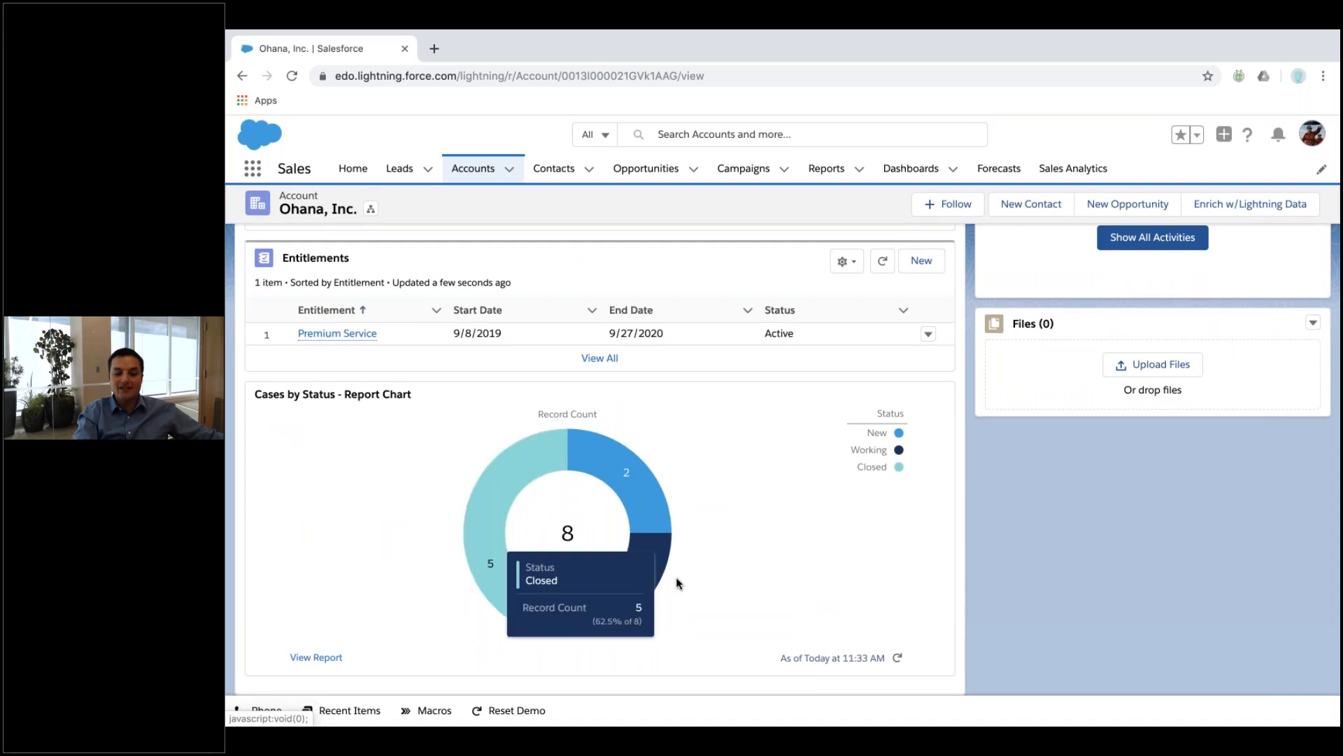
scroll(540, 614, up, 8)
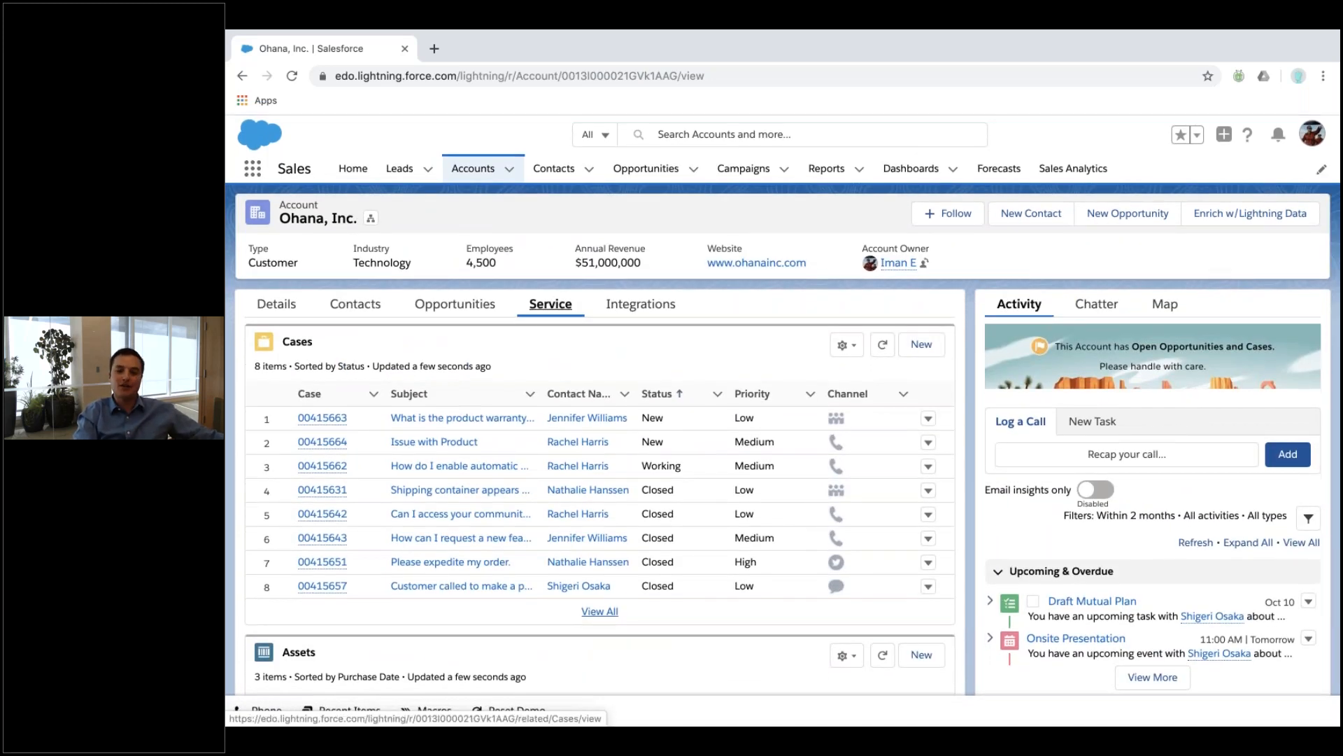
key(ctrl+Up)
click(1005, 99)
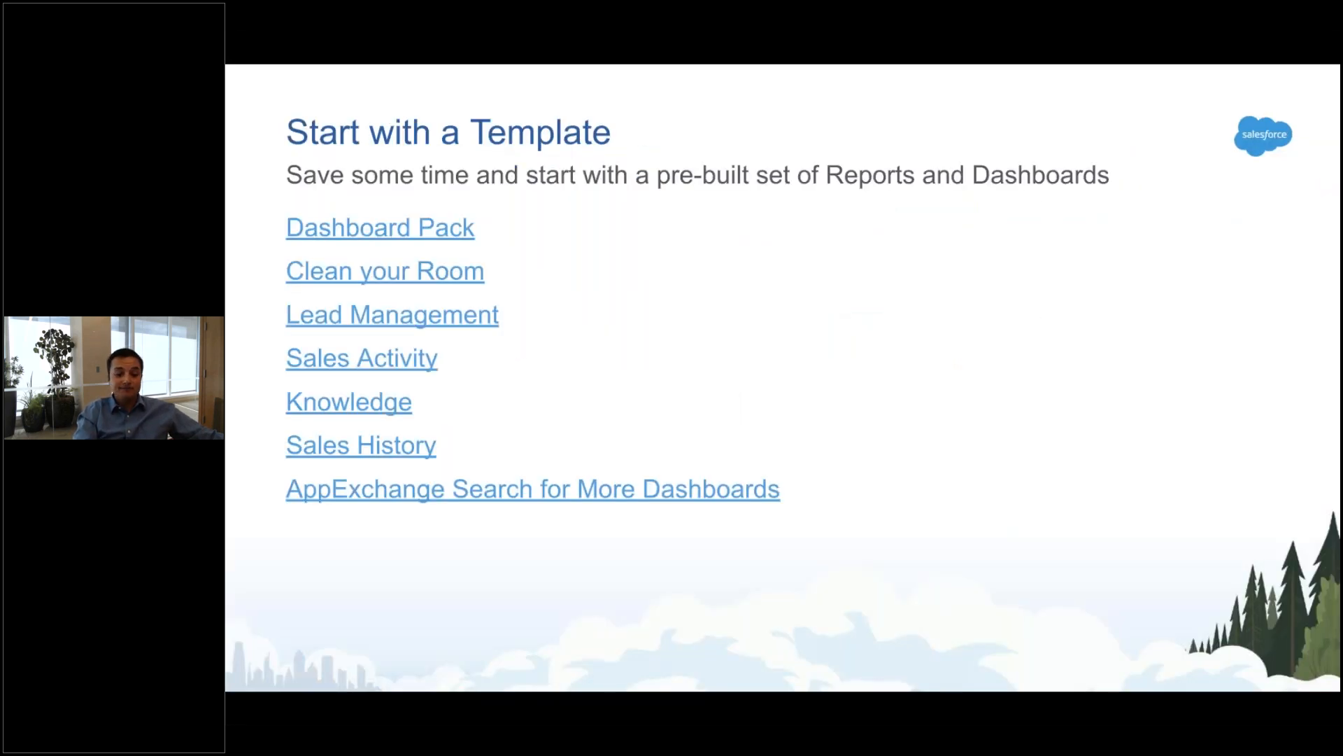
Advance three slides to Questions?, then switch back to the Salesforce account space.
key(Right)
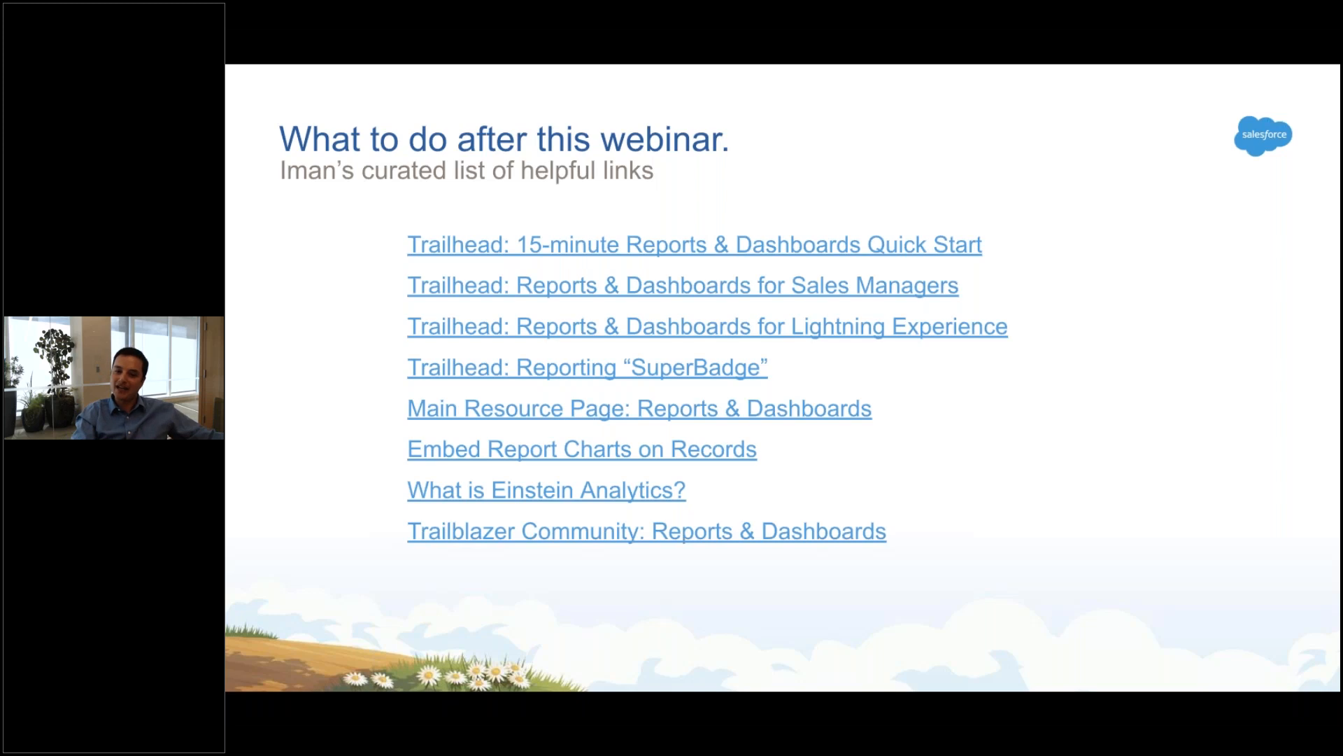
key(Right)
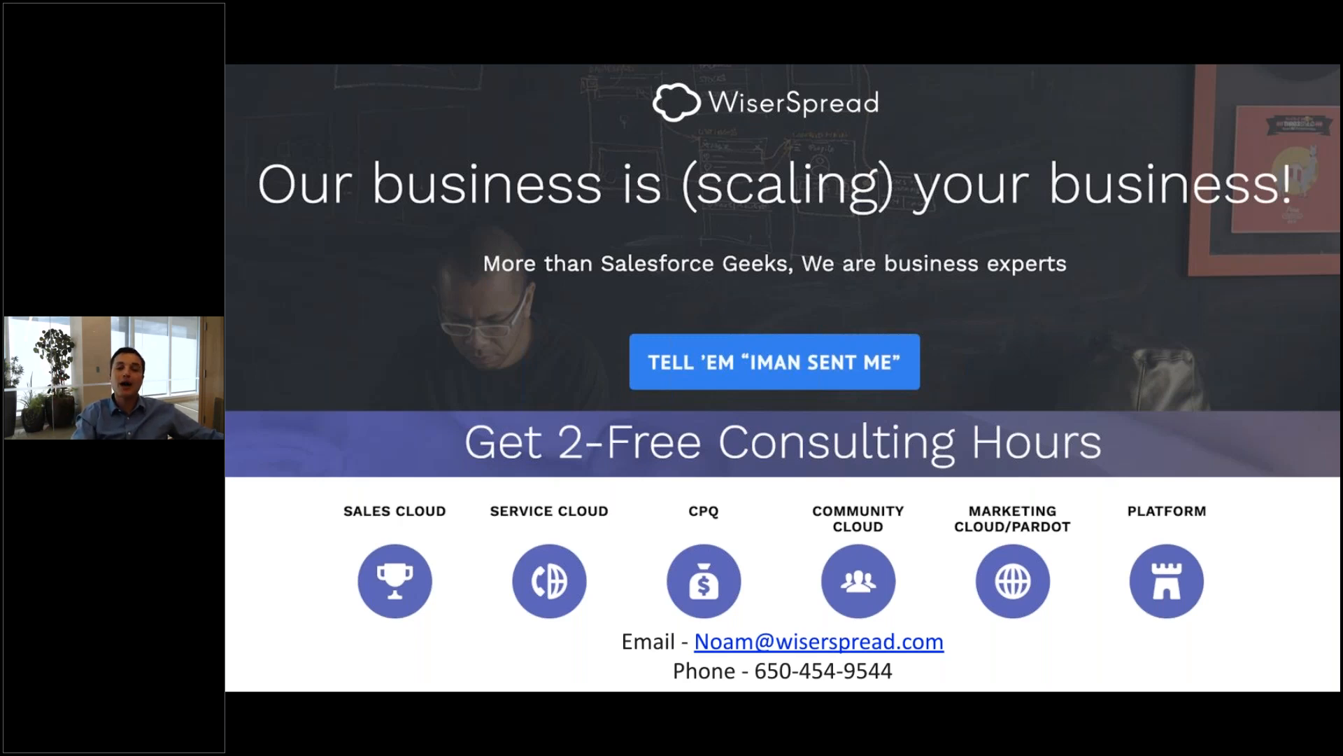
key(Right)
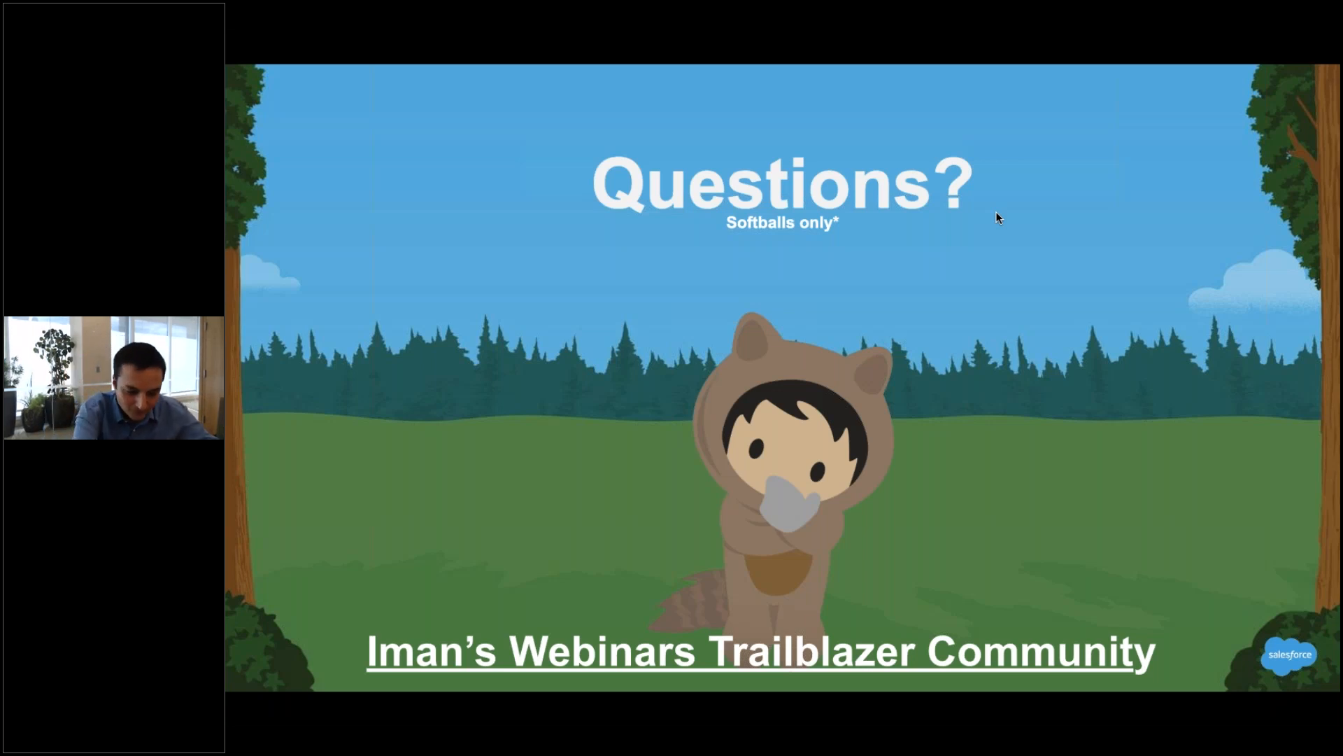
key(XF86AudioRaiseVolume)
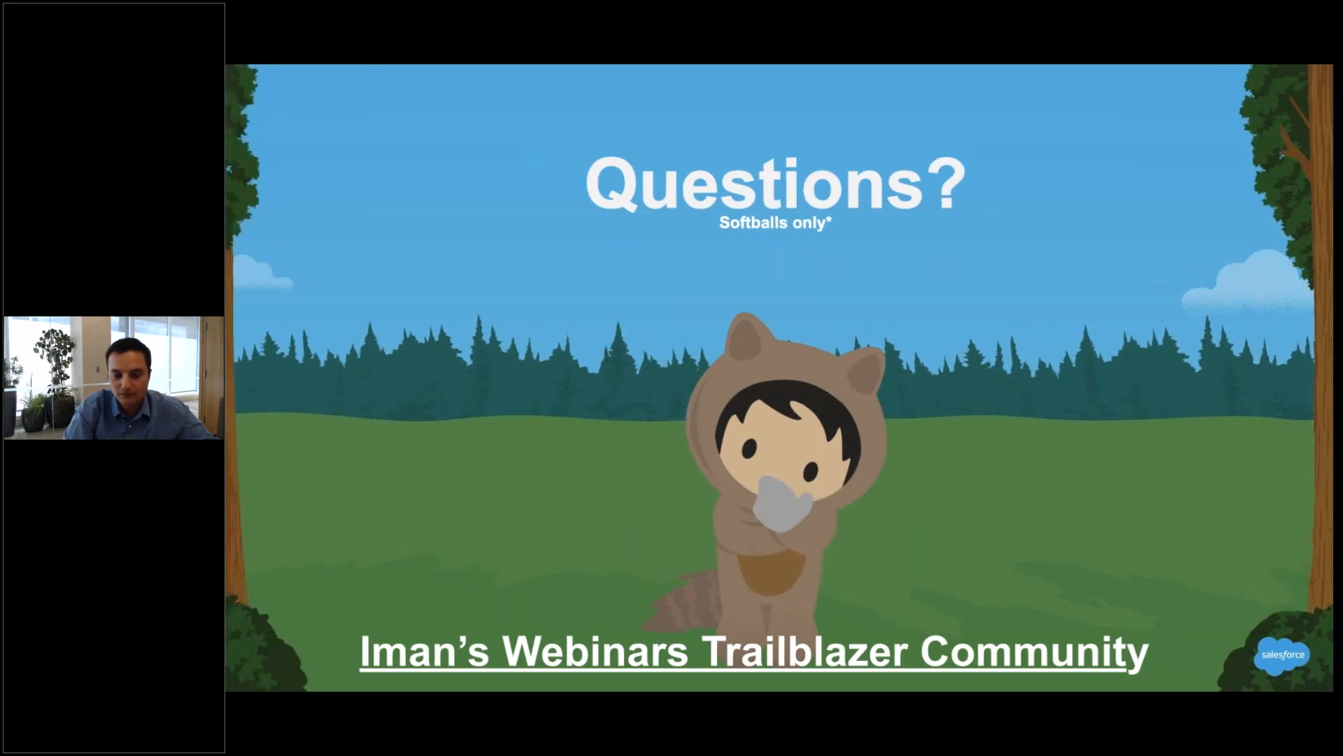
key(ctrl+Left)
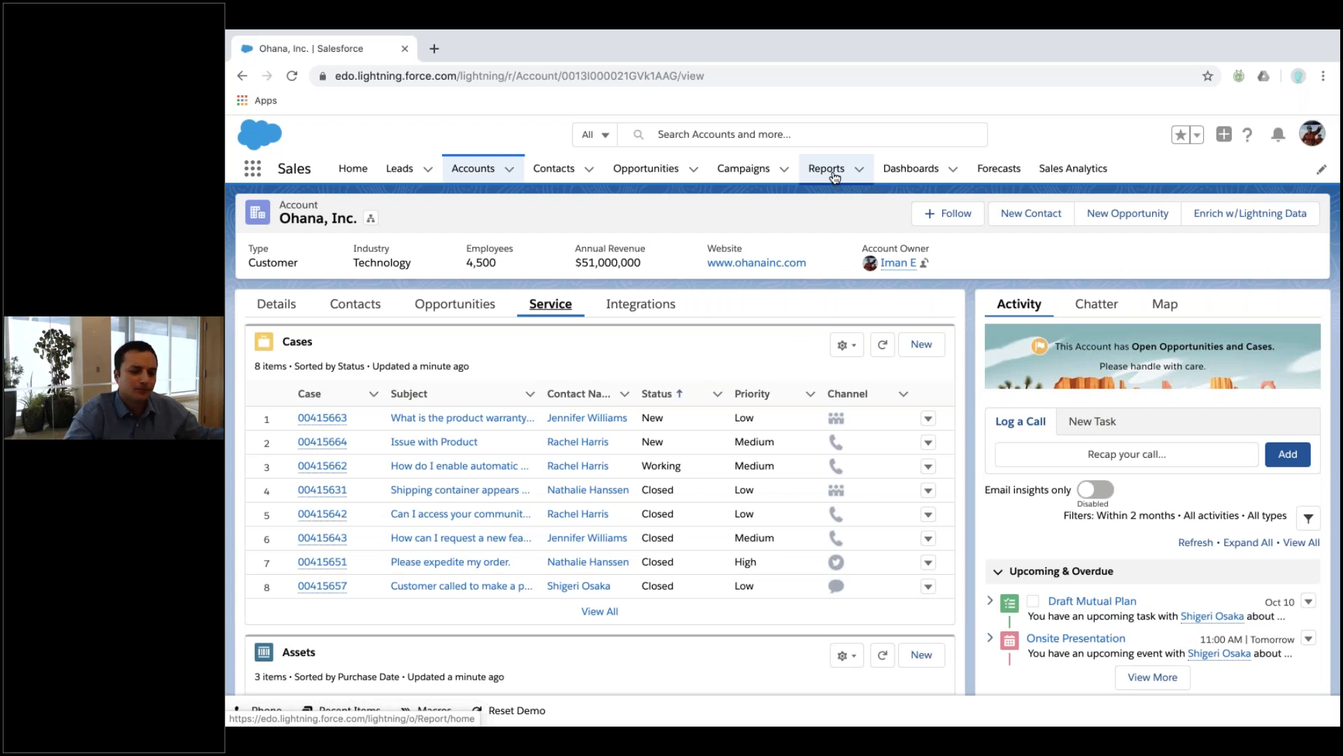
Open the first contact, the VP of Sales, from Ohana, Inc.'s Contacts list.
click(369, 308)
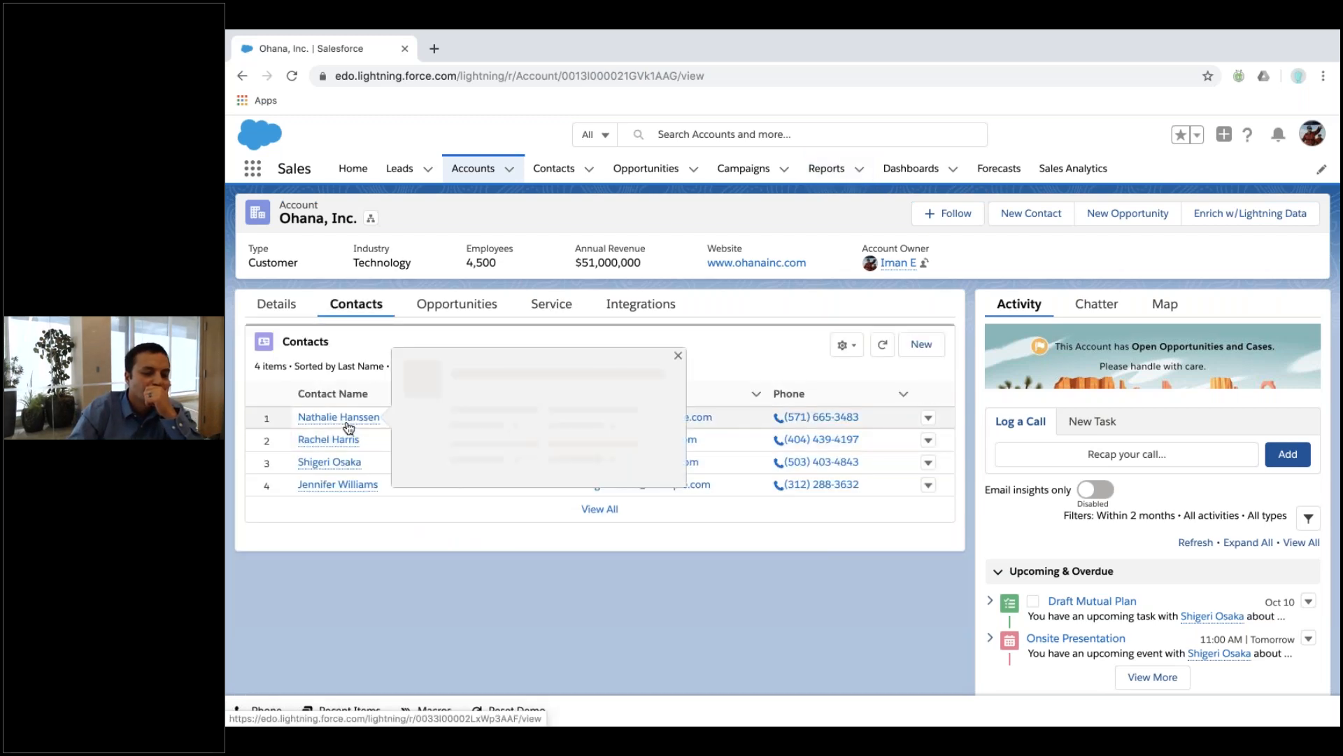
click(347, 421)
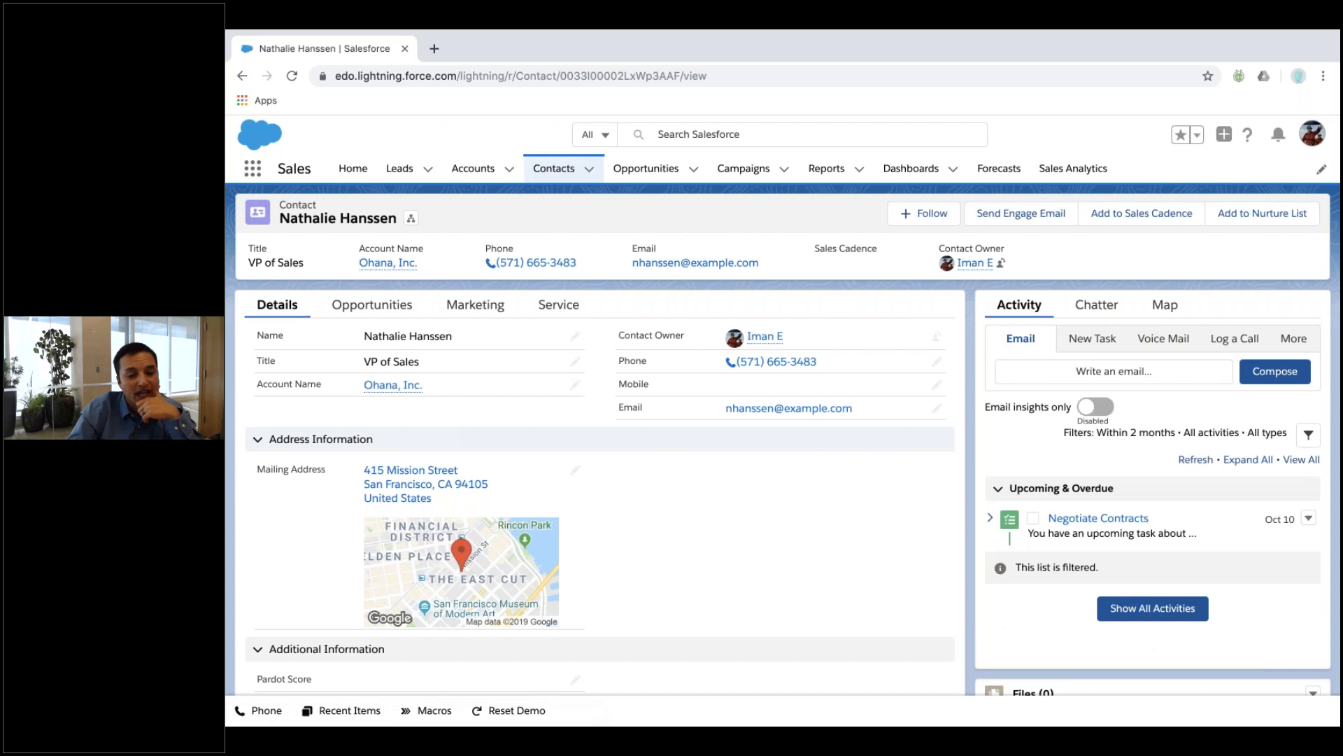
key(ctrl+Up)
In the second browser space, view the Doing it live - Opportunities report, then go to Recently Viewed opportunities.
click(753, 91)
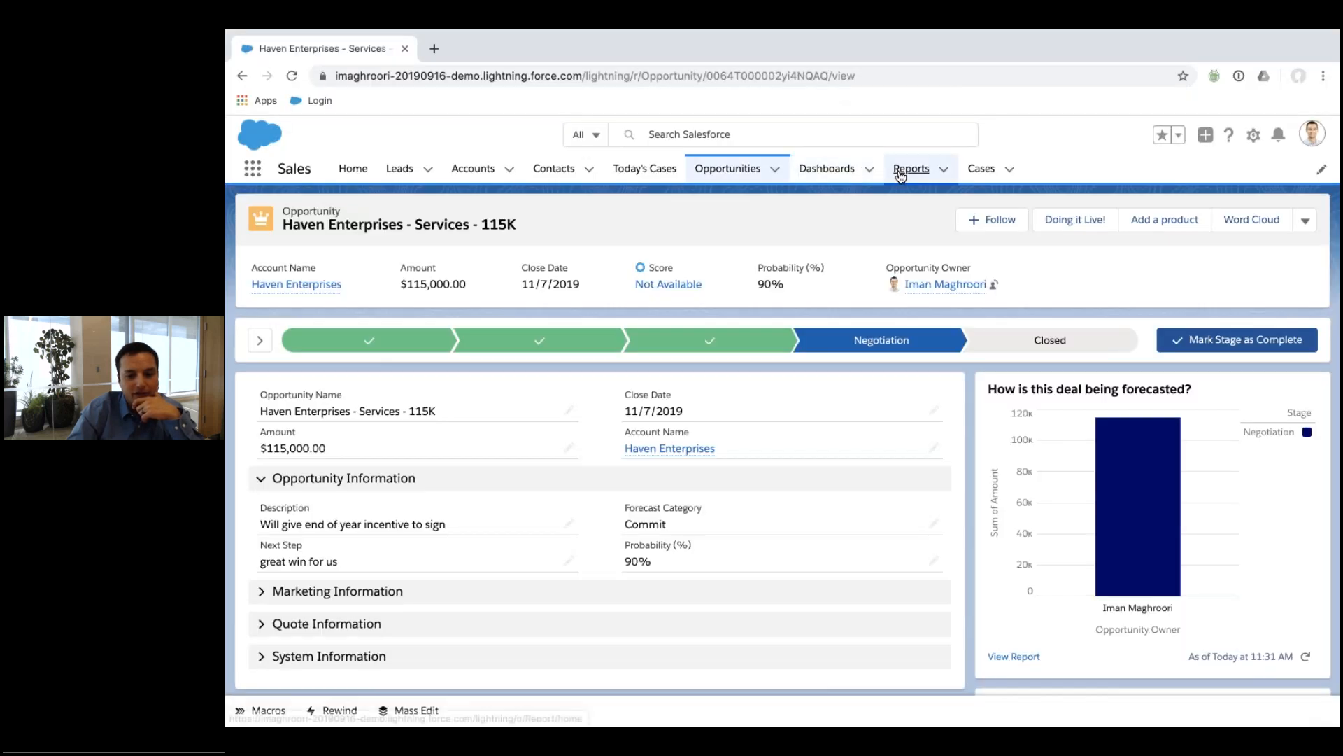
click(903, 172)
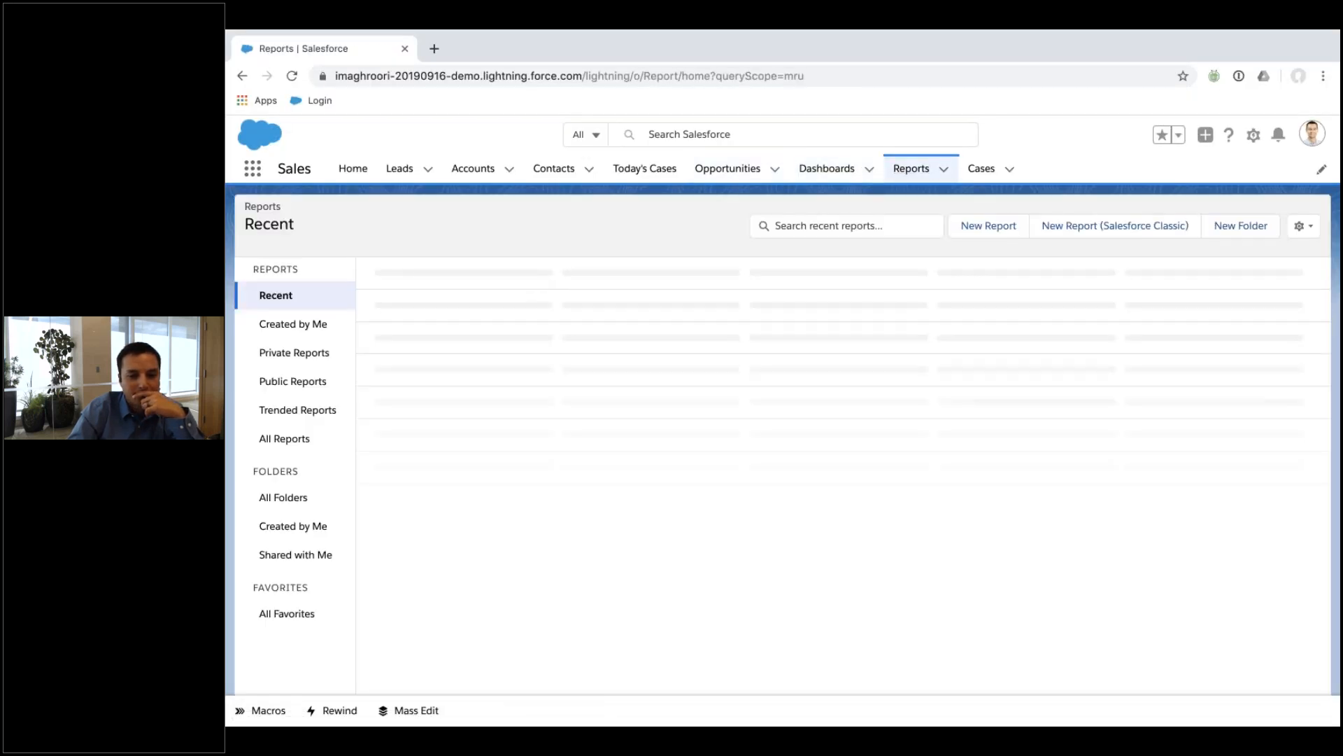
click(417, 308)
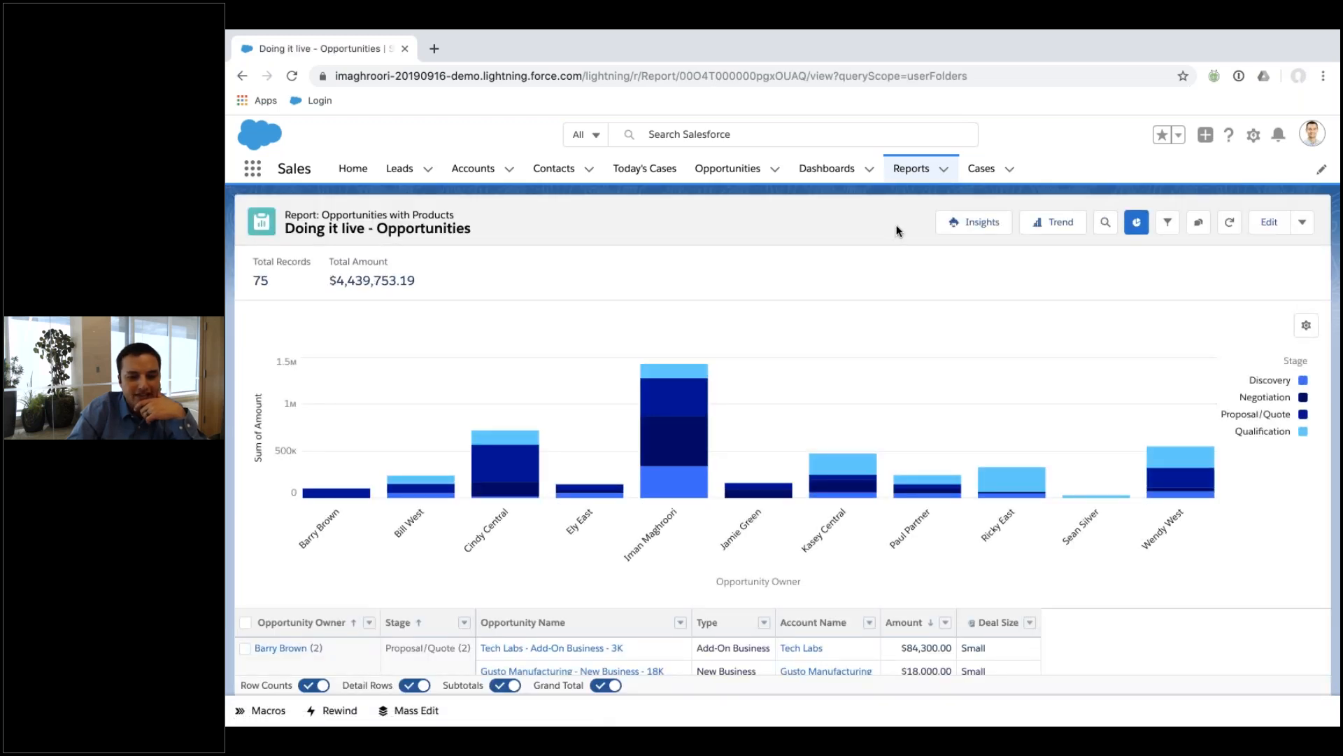
drag(976, 75, 682, 75)
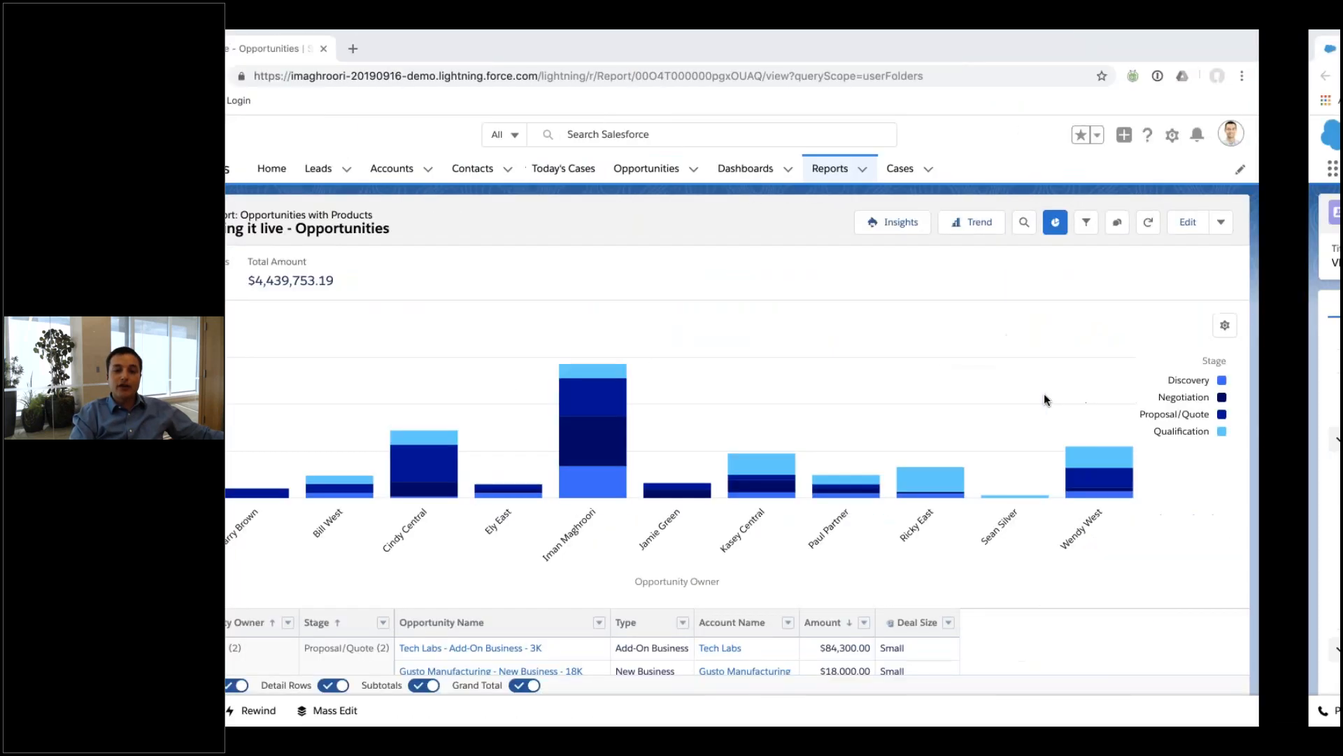
click(657, 170)
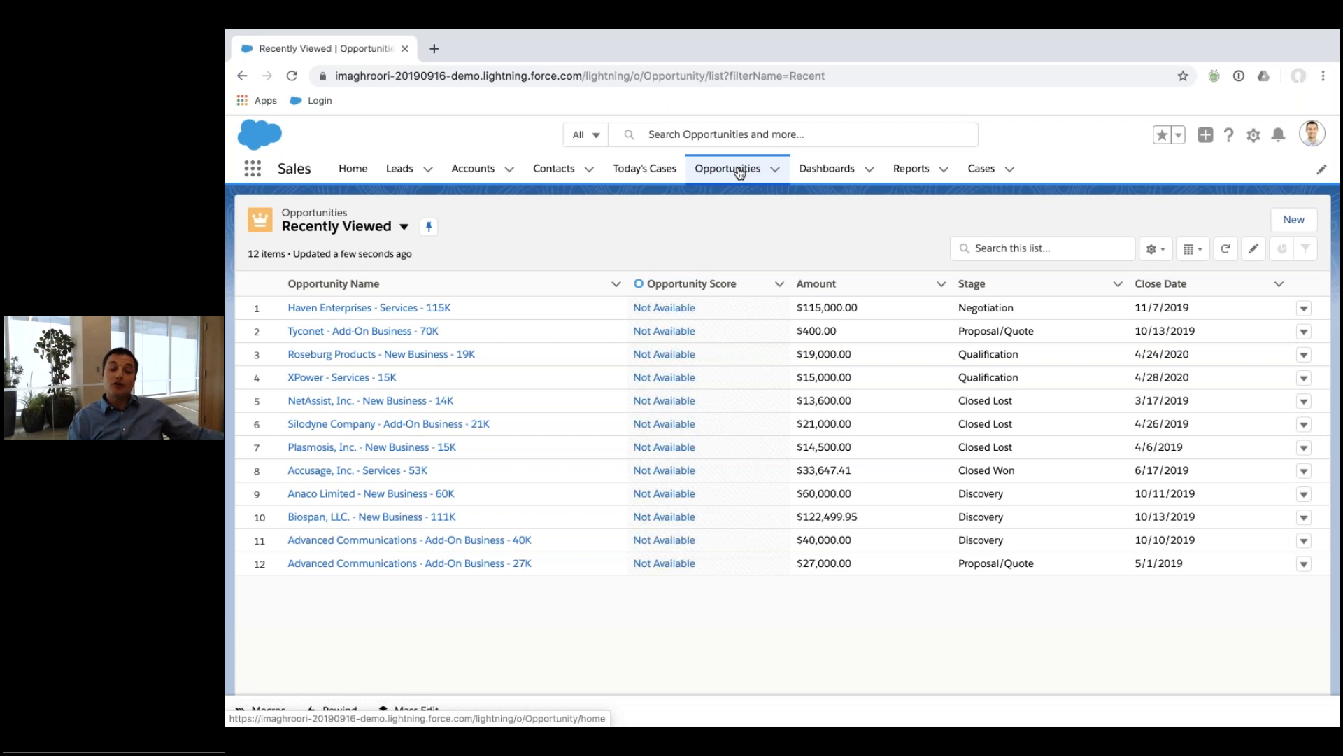
Open the Haven Enterprises - Services - 115K opportunity and expand its System Information section.
click(364, 308)
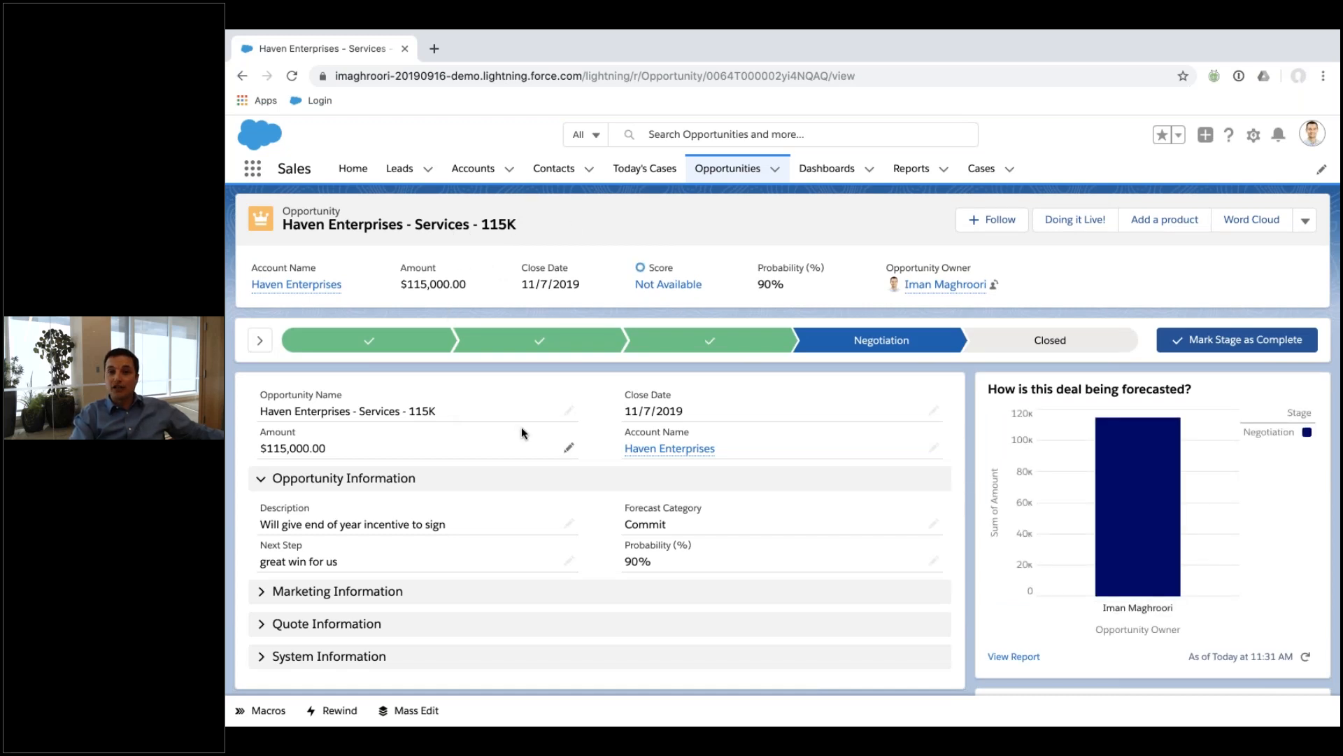
scroll(522, 426, down, 5)
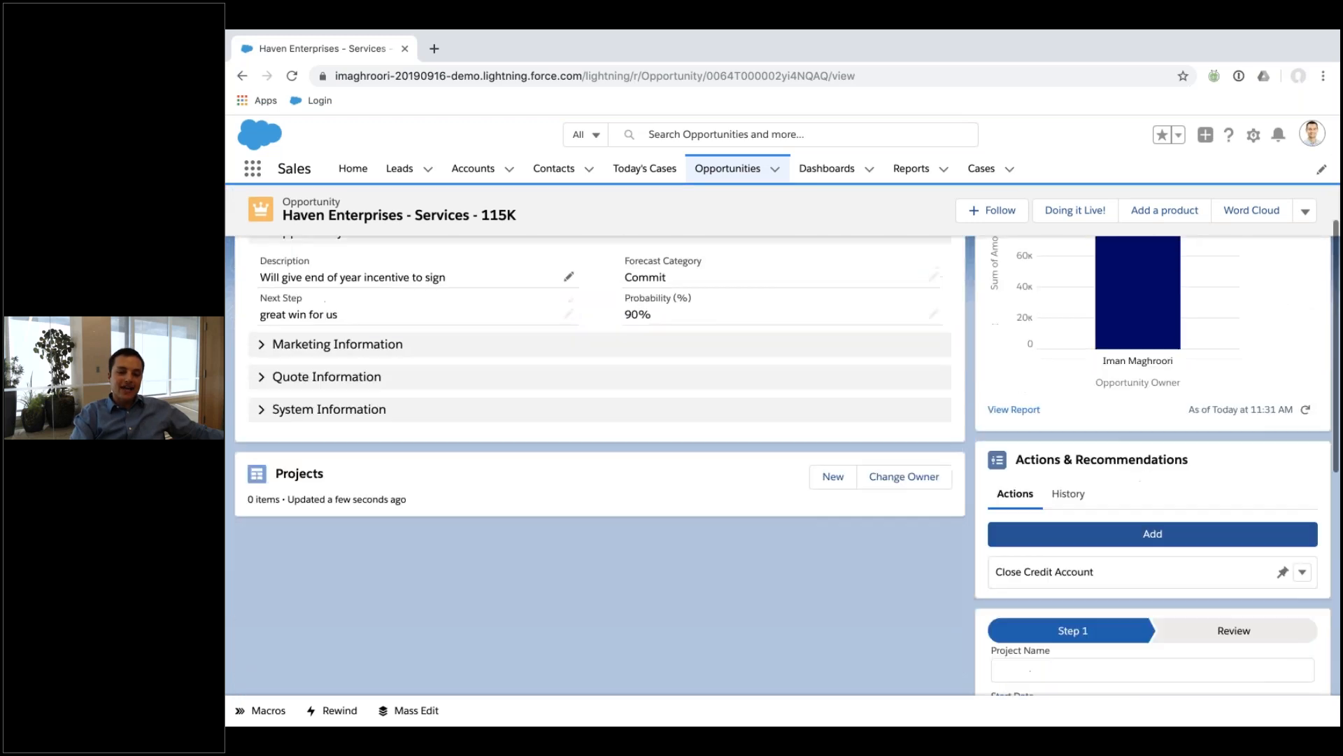
scroll(550, 493, up, 5)
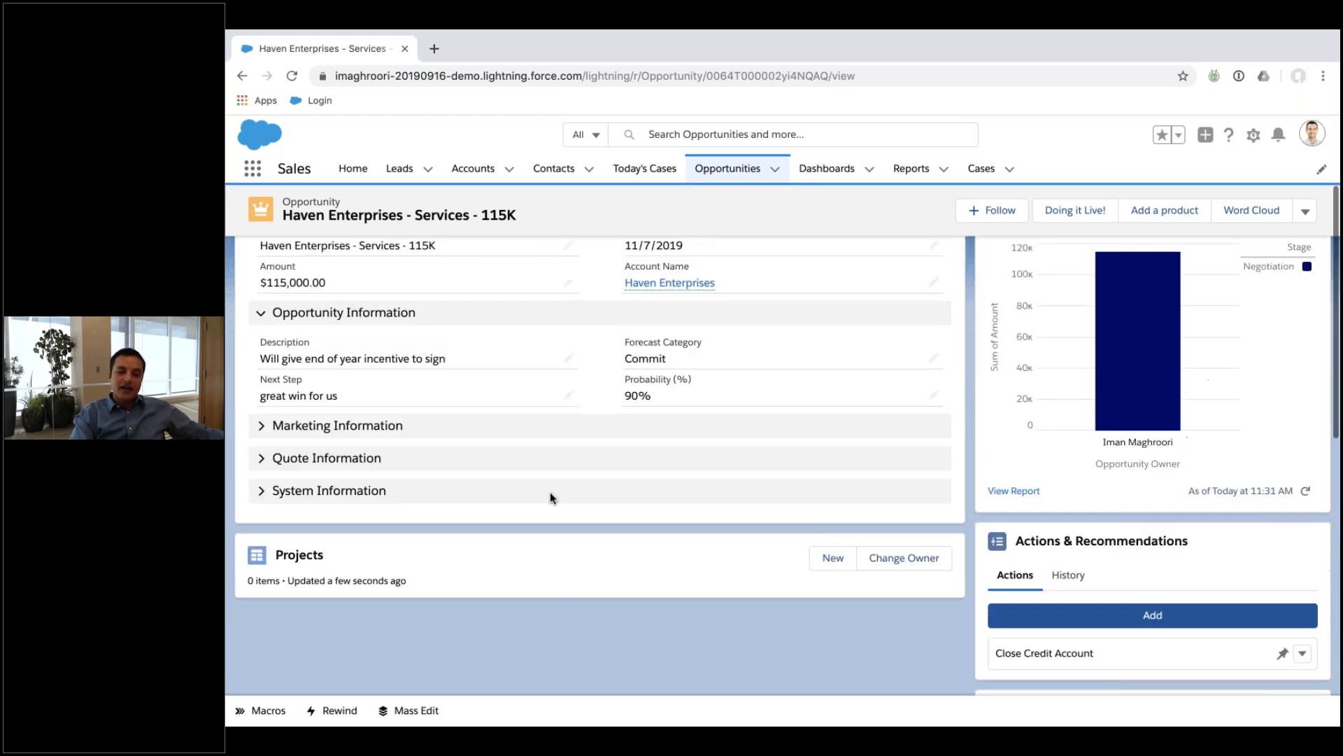
click(260, 572)
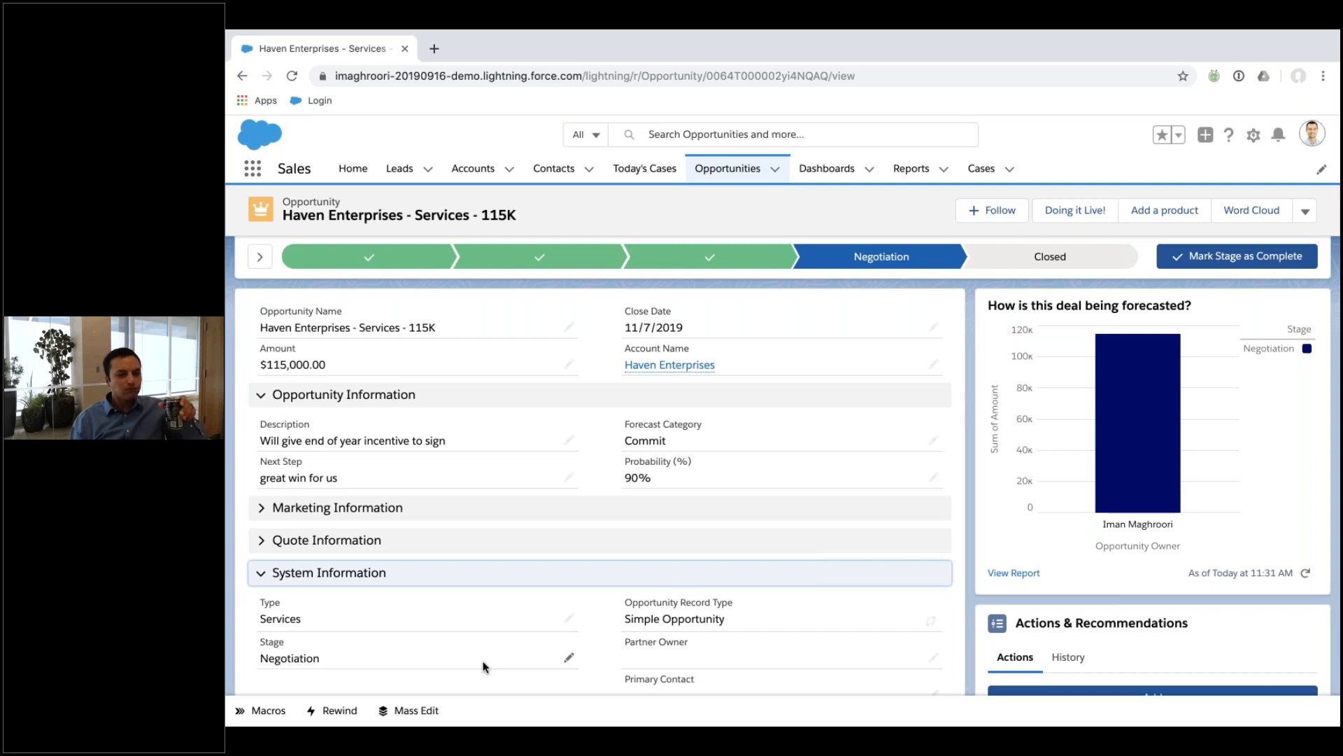
Open the full report behind the opportunity's forecast chart via View Report.
key(ctrl+Up)
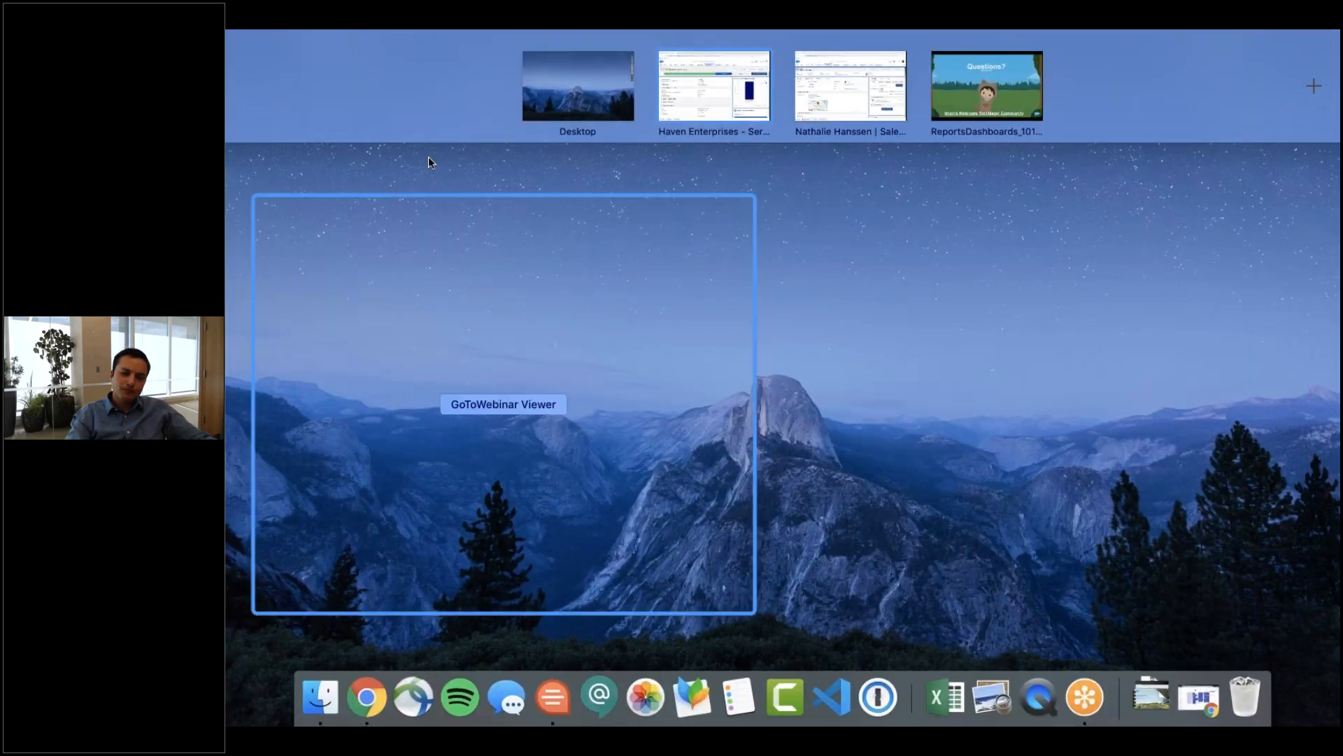
click(854, 104)
click(815, 172)
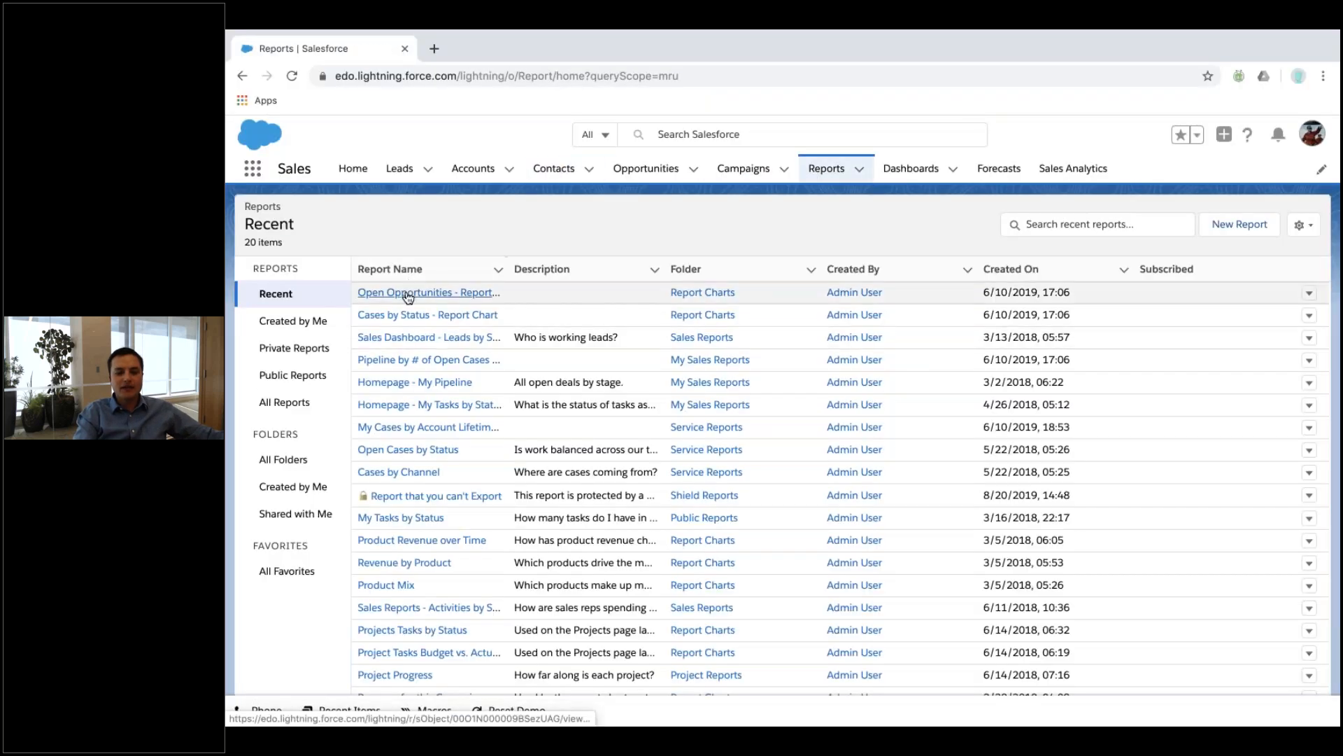
key(ctrl+Up)
click(682, 71)
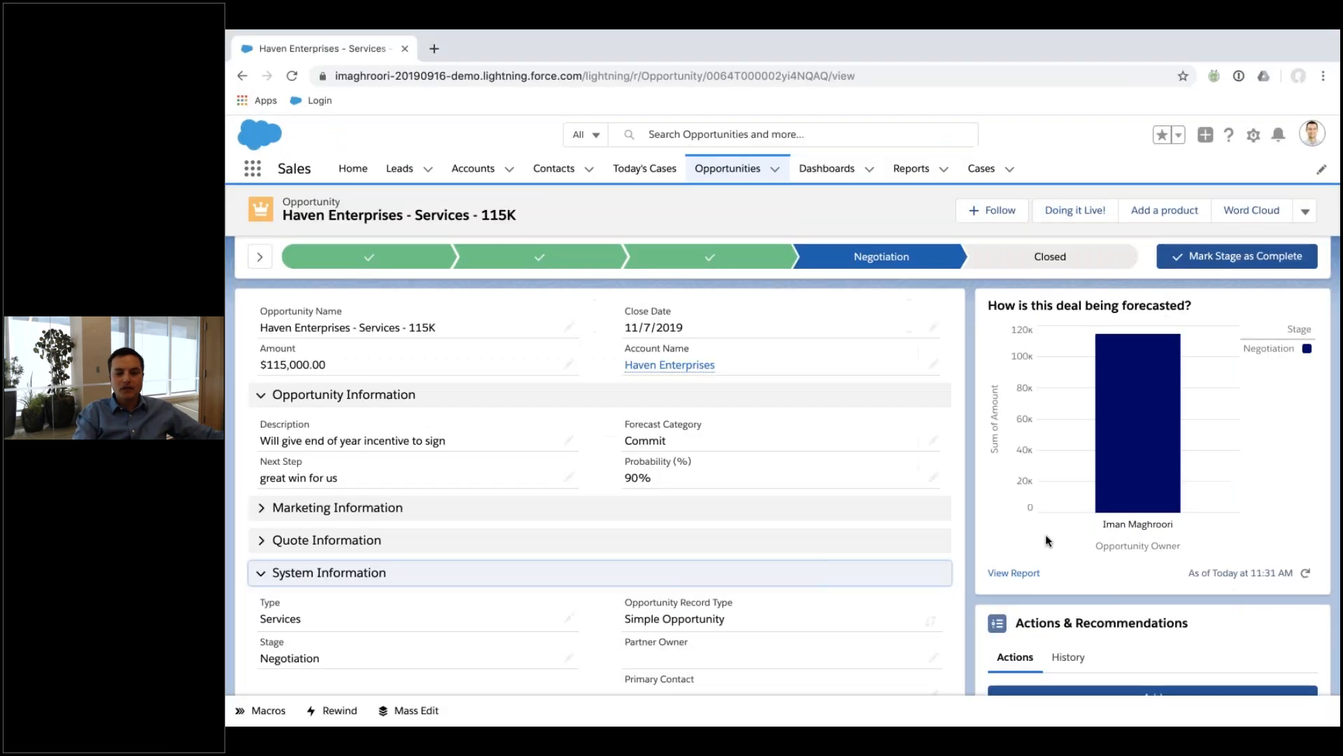
click(1014, 572)
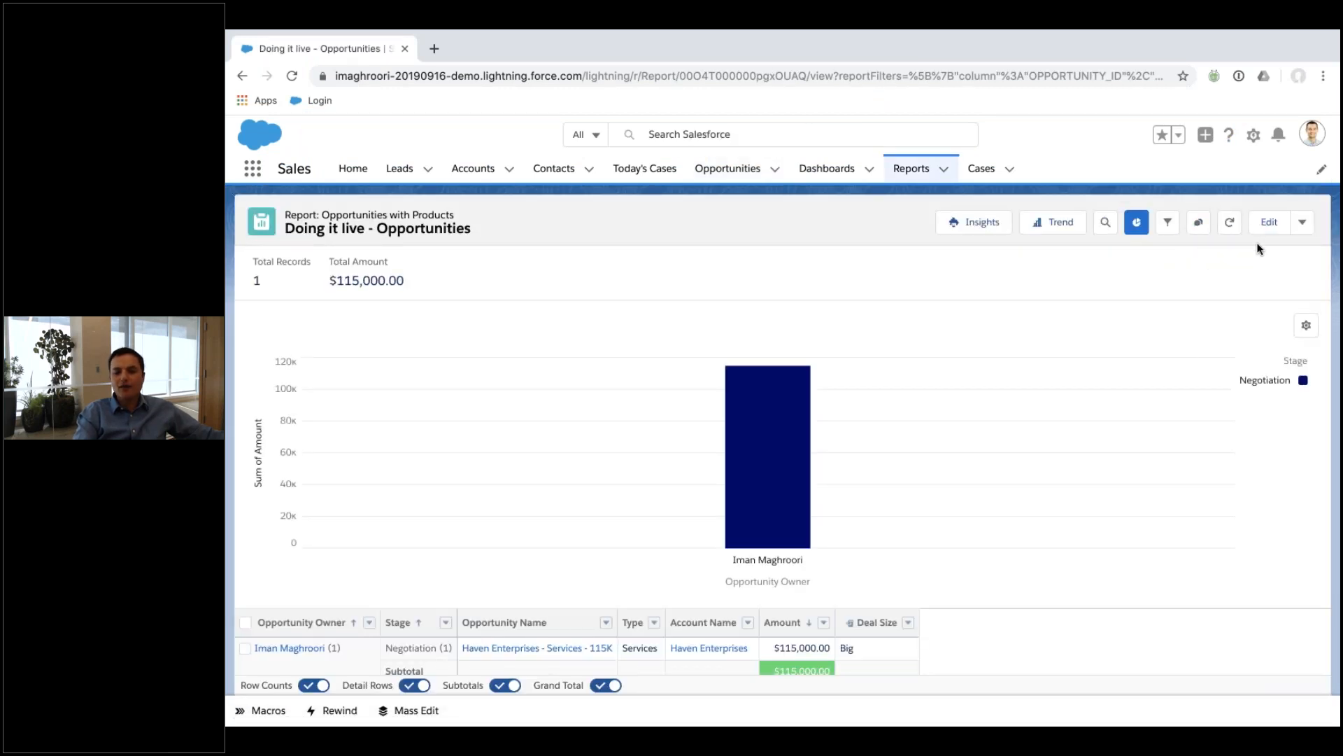
Open the report for editing and show the chart above the report table.
click(1303, 325)
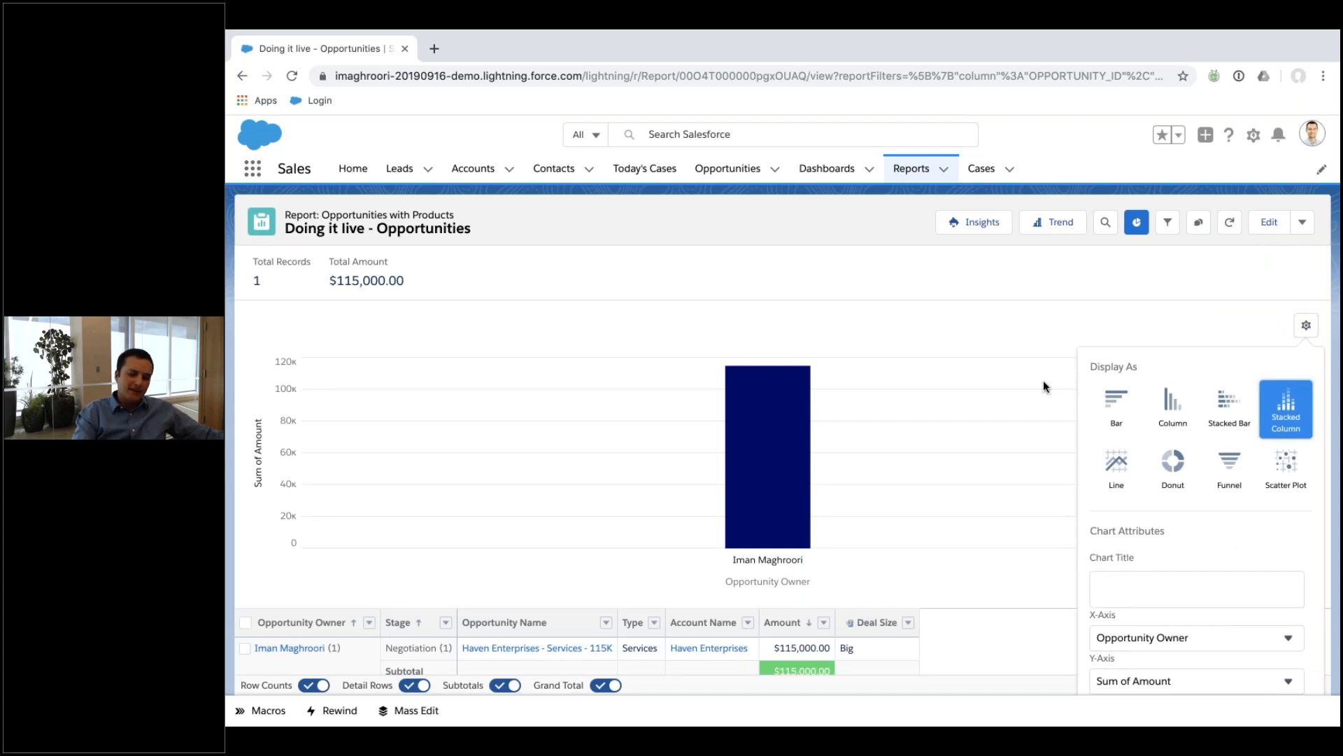
click(1015, 389)
click(1259, 231)
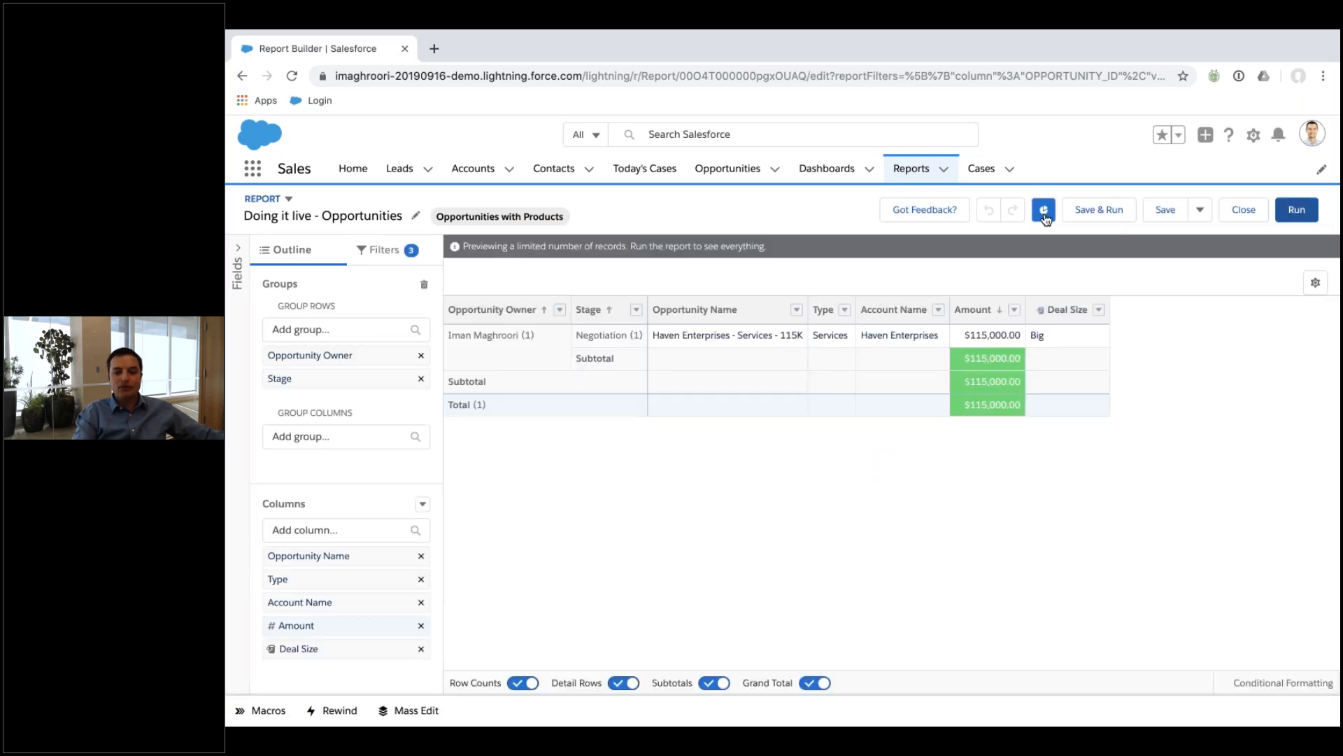
click(1045, 212)
click(1044, 213)
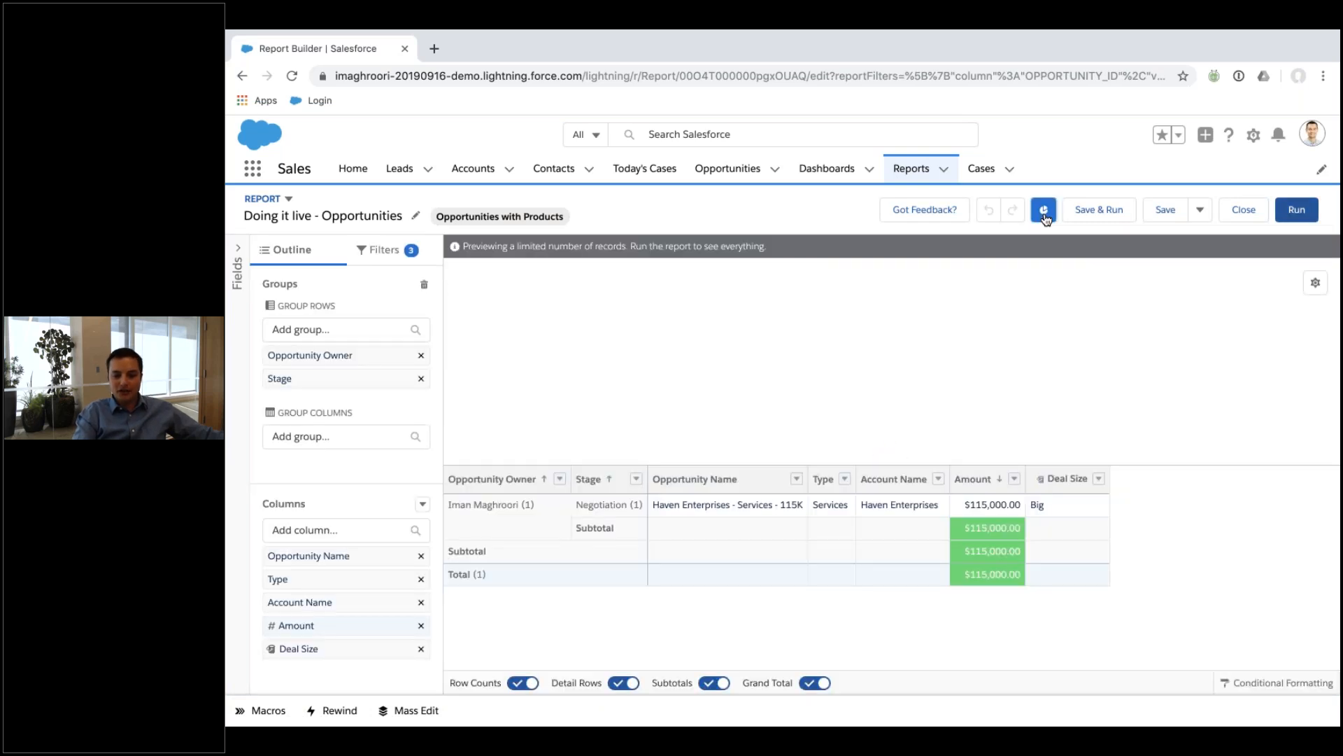
Set the chart to display as a Donut and show the report's Filters panel.
click(1314, 285)
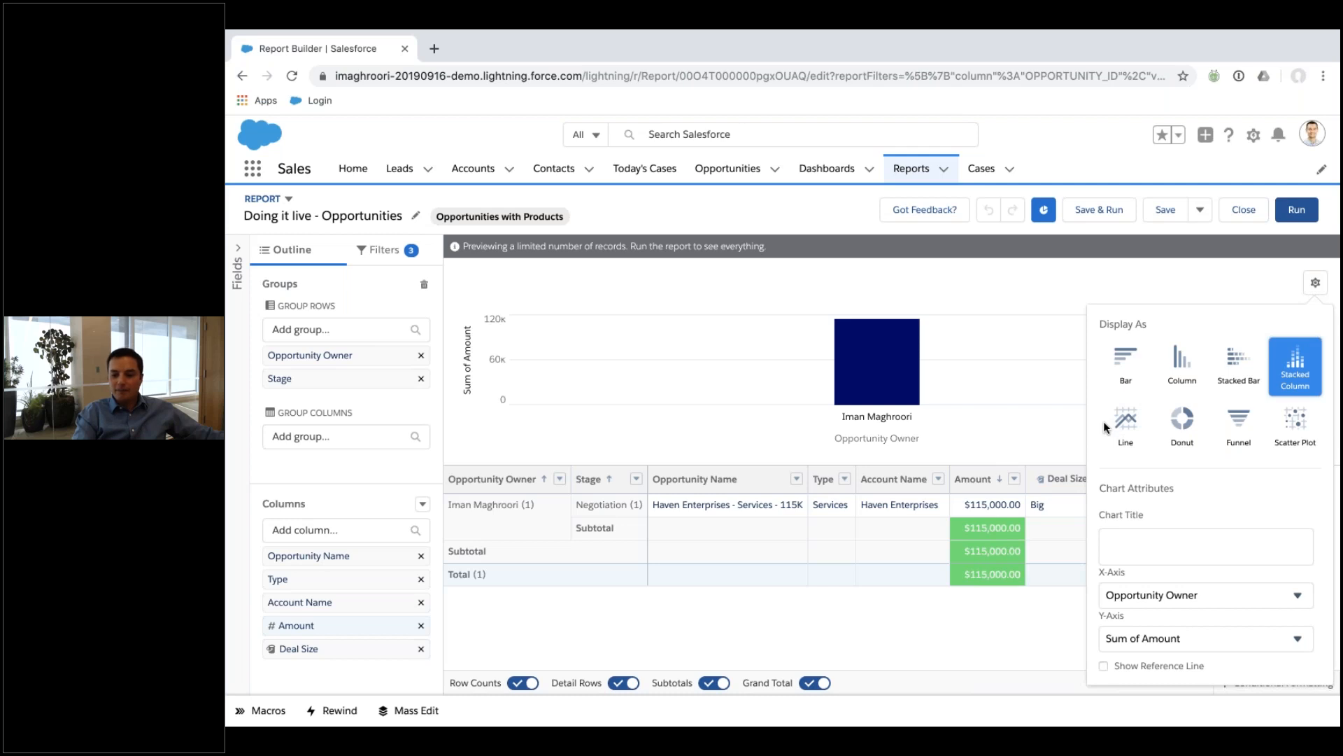
scroll(1106, 427, down, 3)
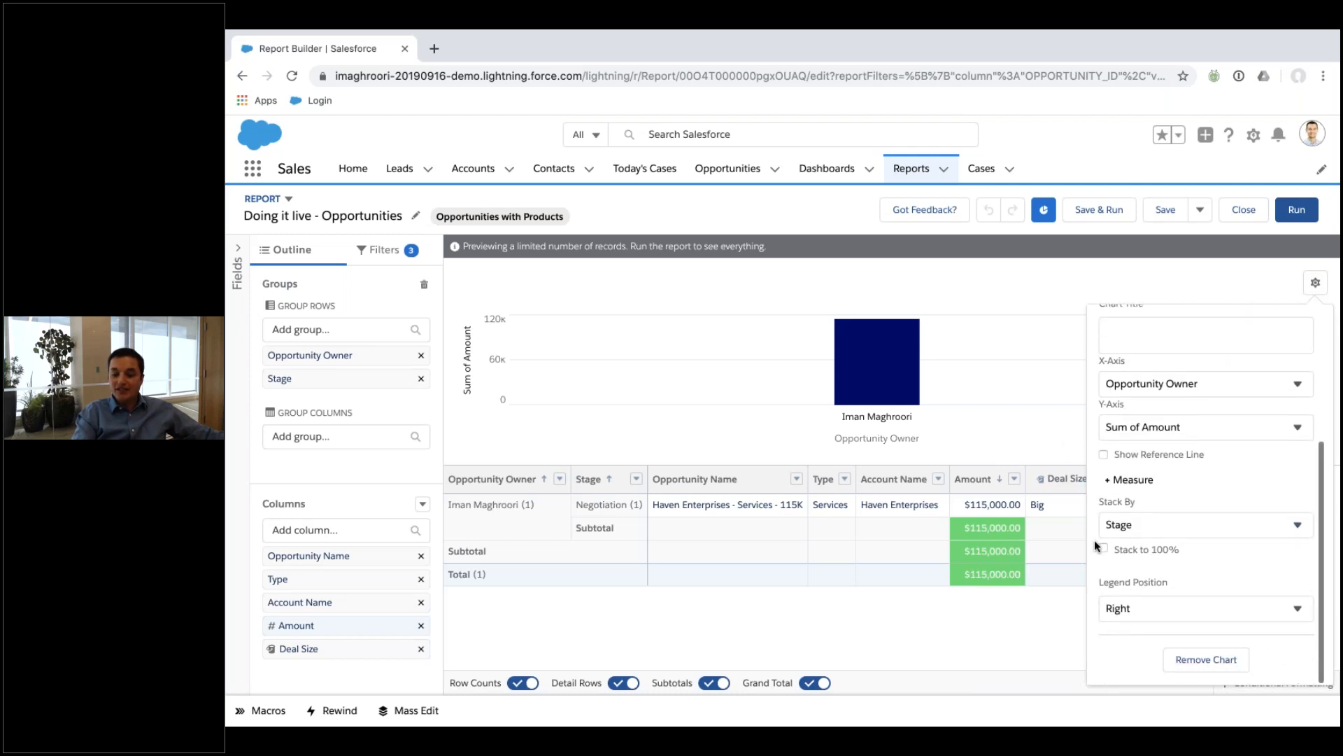
scroll(1091, 475, up, 3)
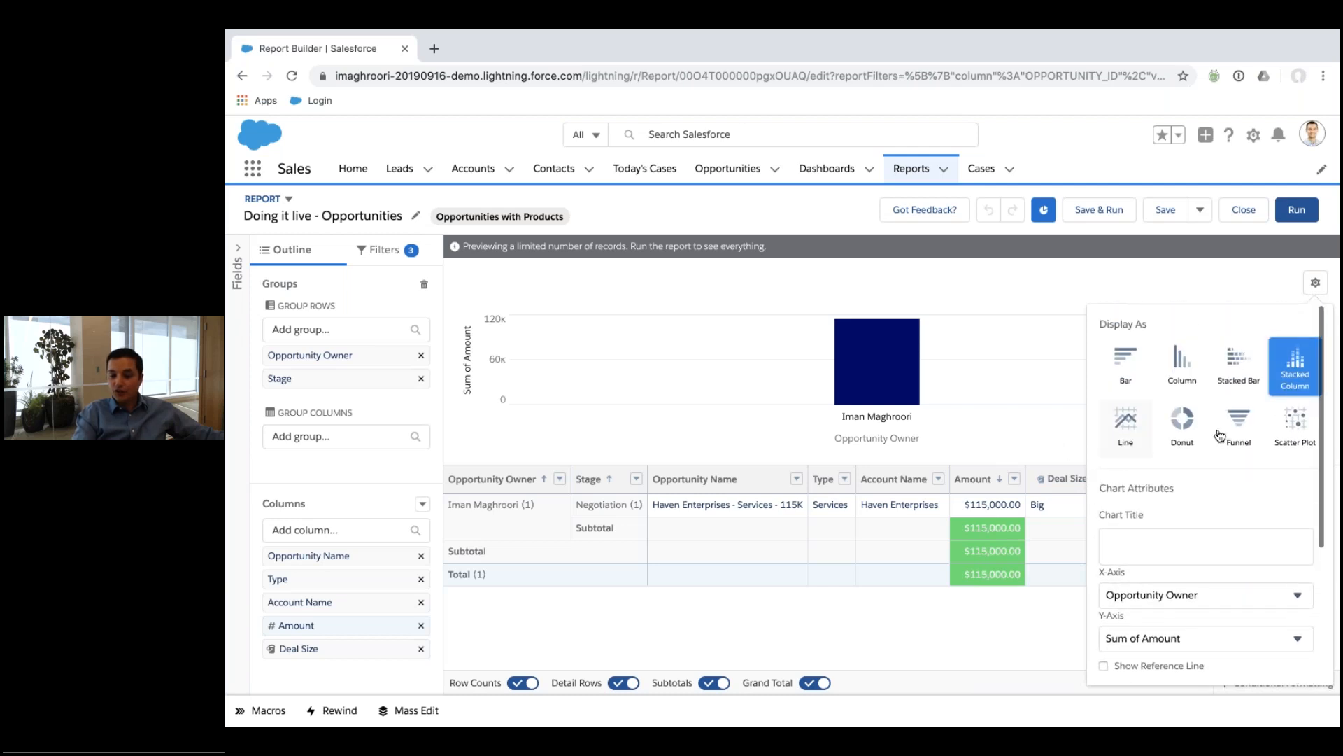
click(1181, 434)
scroll(1211, 505, down, 3)
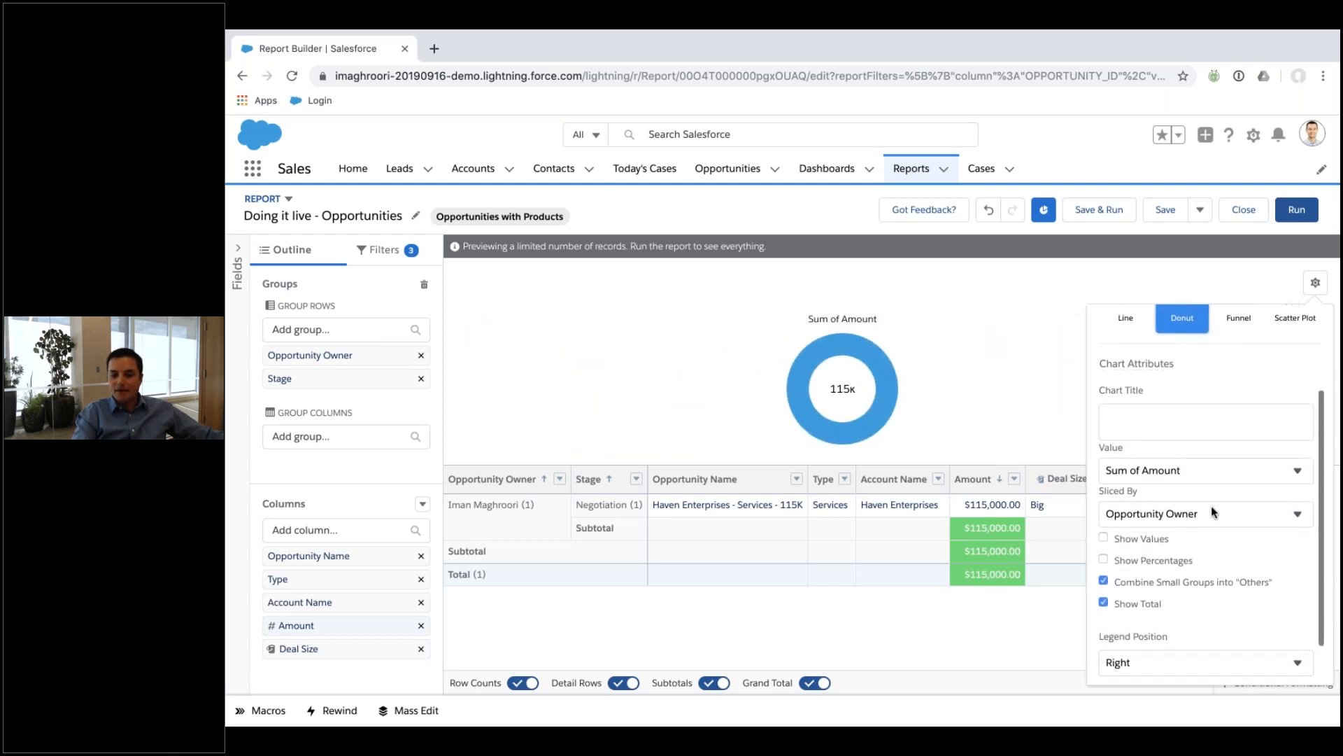
scroll(1211, 506, up, 3)
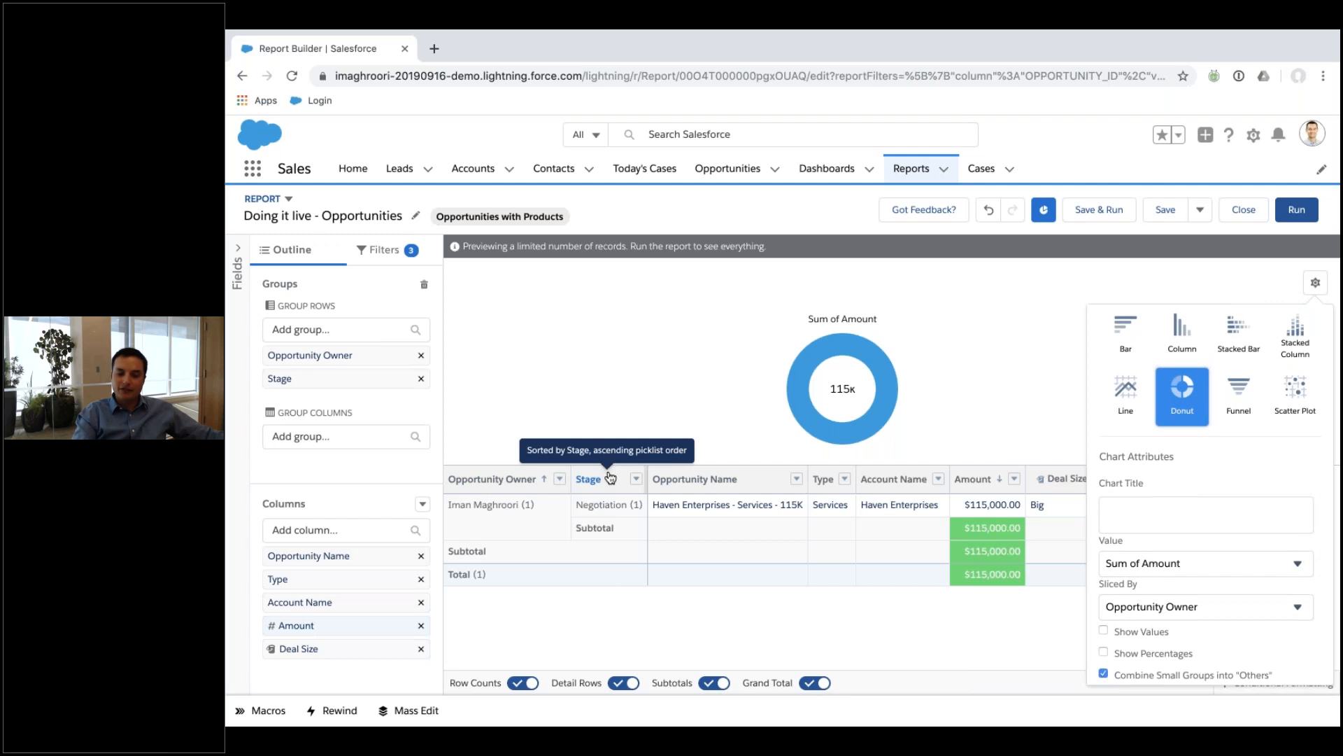
click(393, 260)
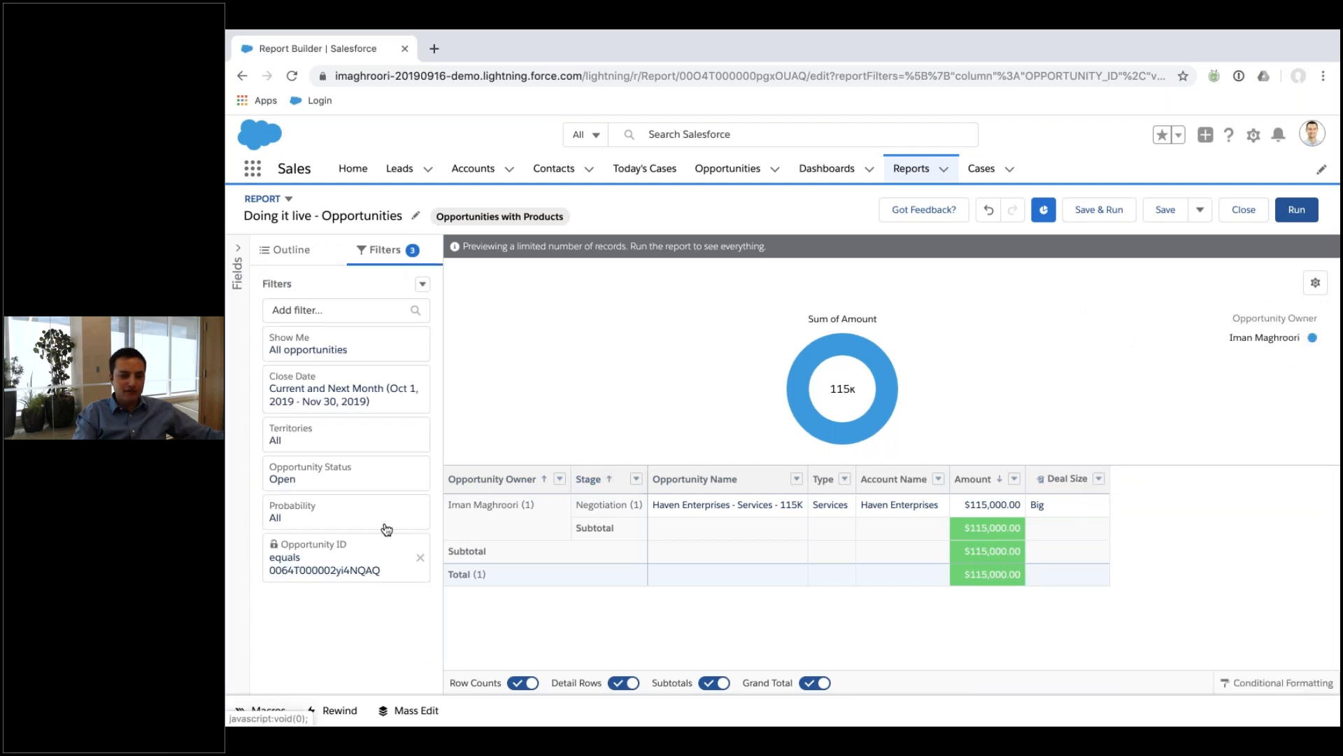
Remove the Opportunity ID filter and the Opportunity Owner grouping so rows group by Stage.
click(420, 559)
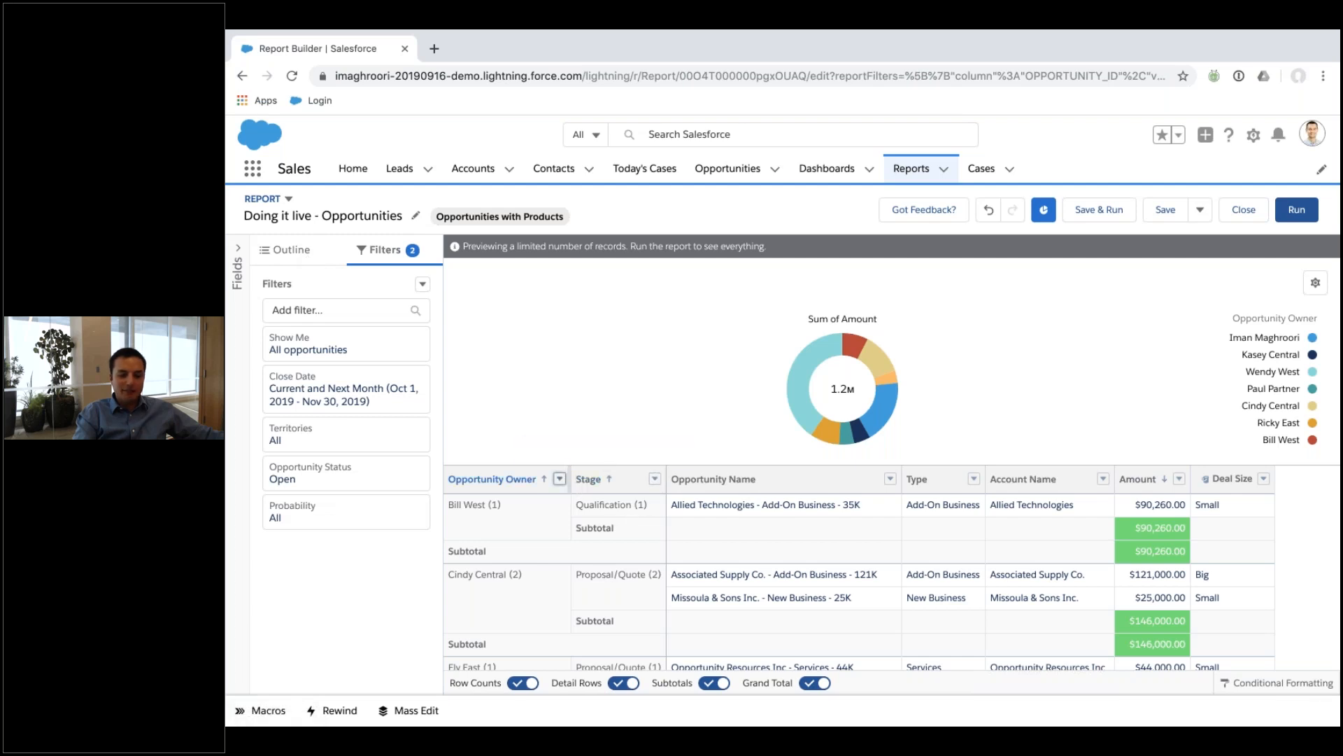
click(559, 479)
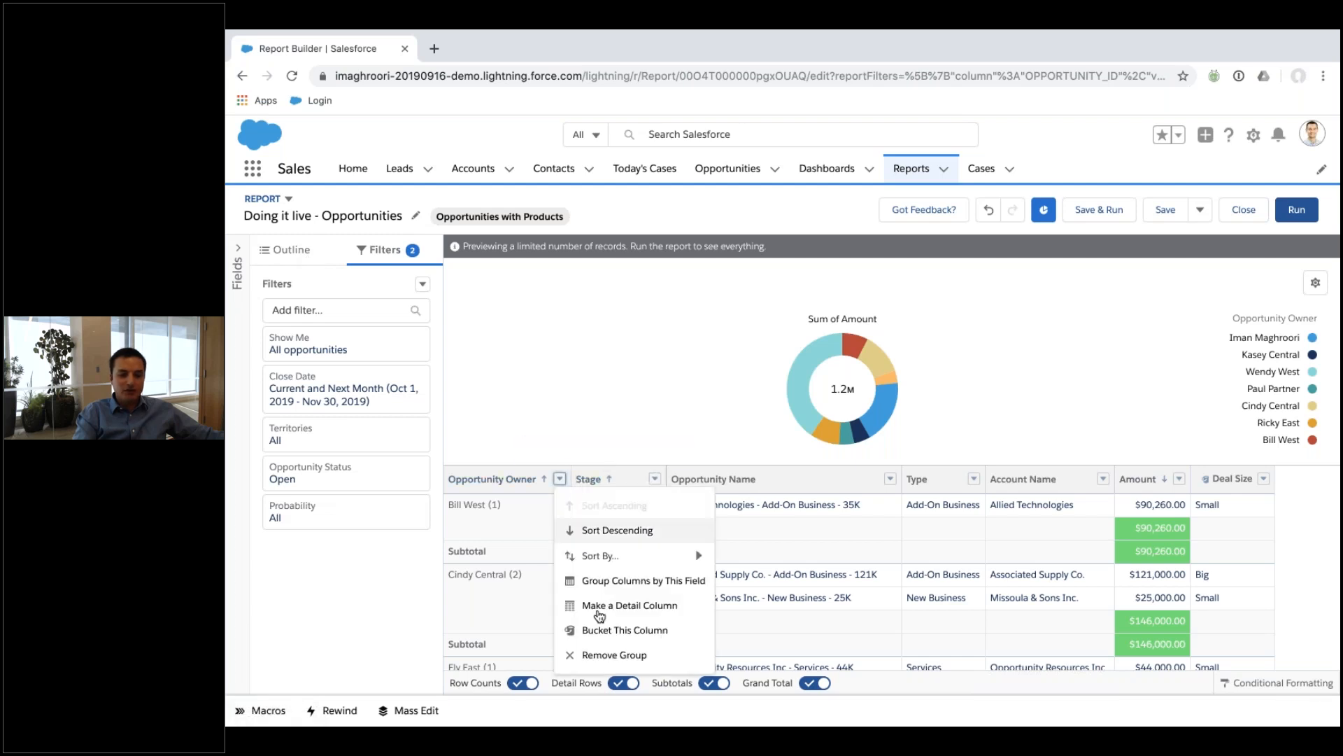
click(617, 657)
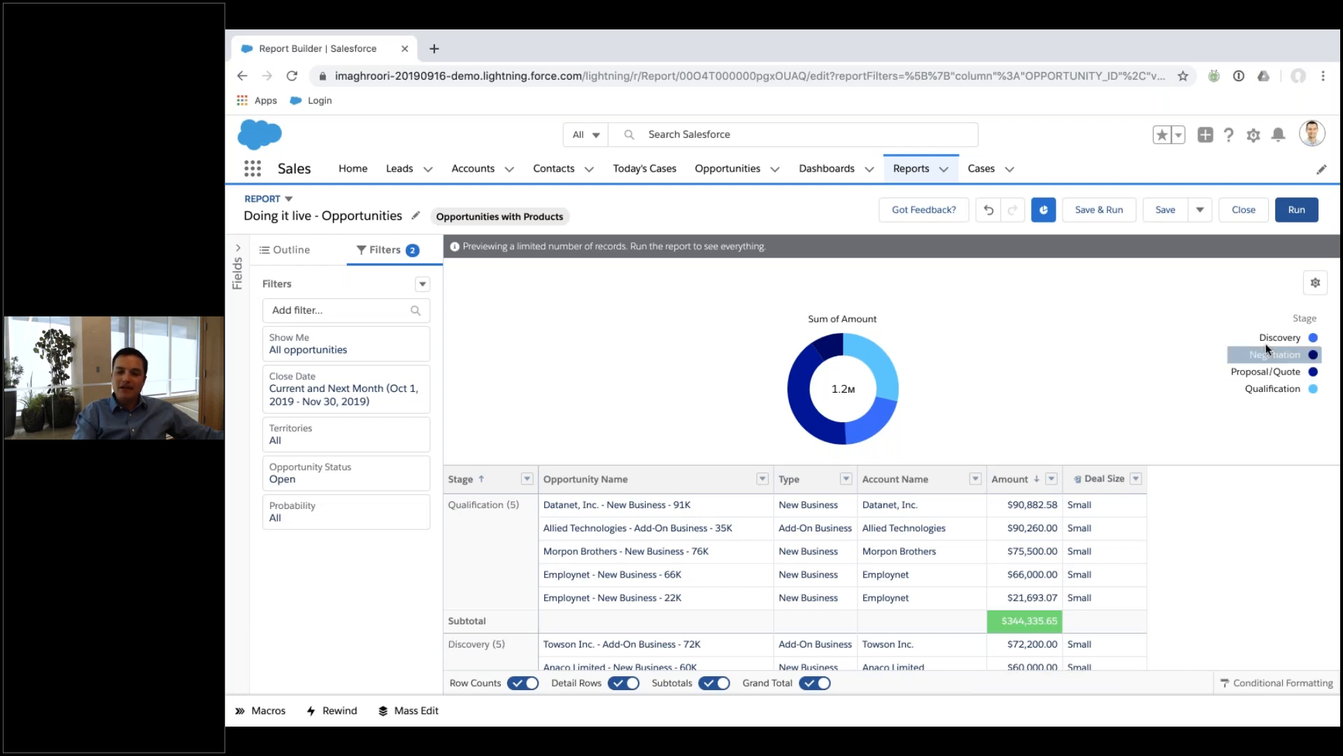
Check the chart settings to confirm the 1.2M donut is sliced by Stage.
click(1314, 284)
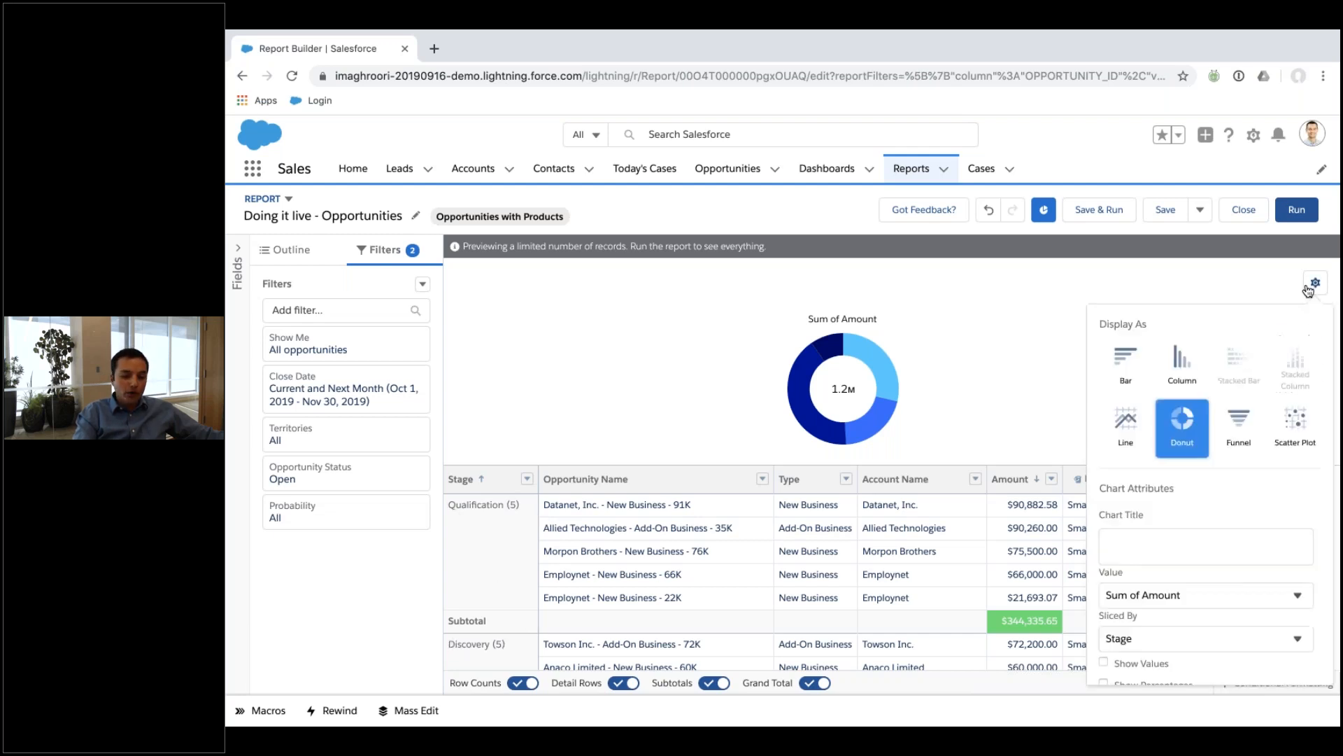
scroll(1202, 505, down, 3)
scroll(1203, 506, down, 3)
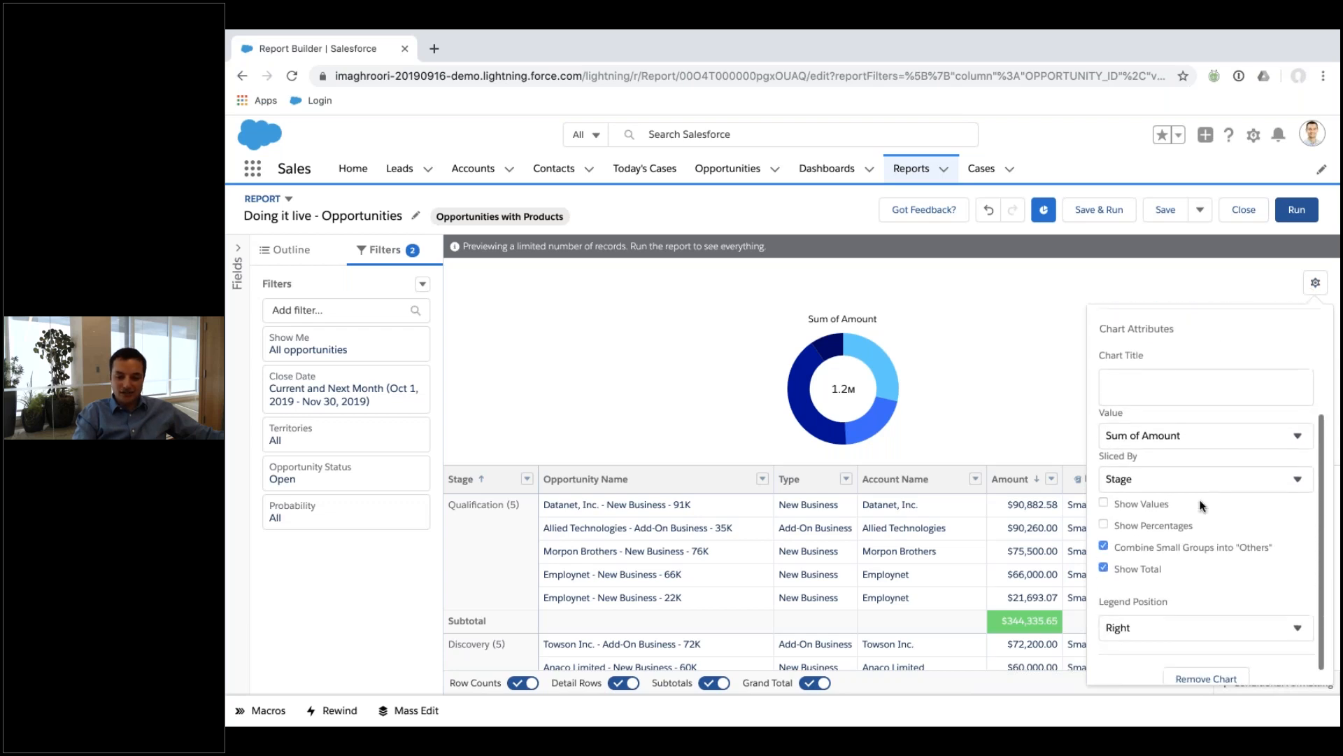
click(982, 397)
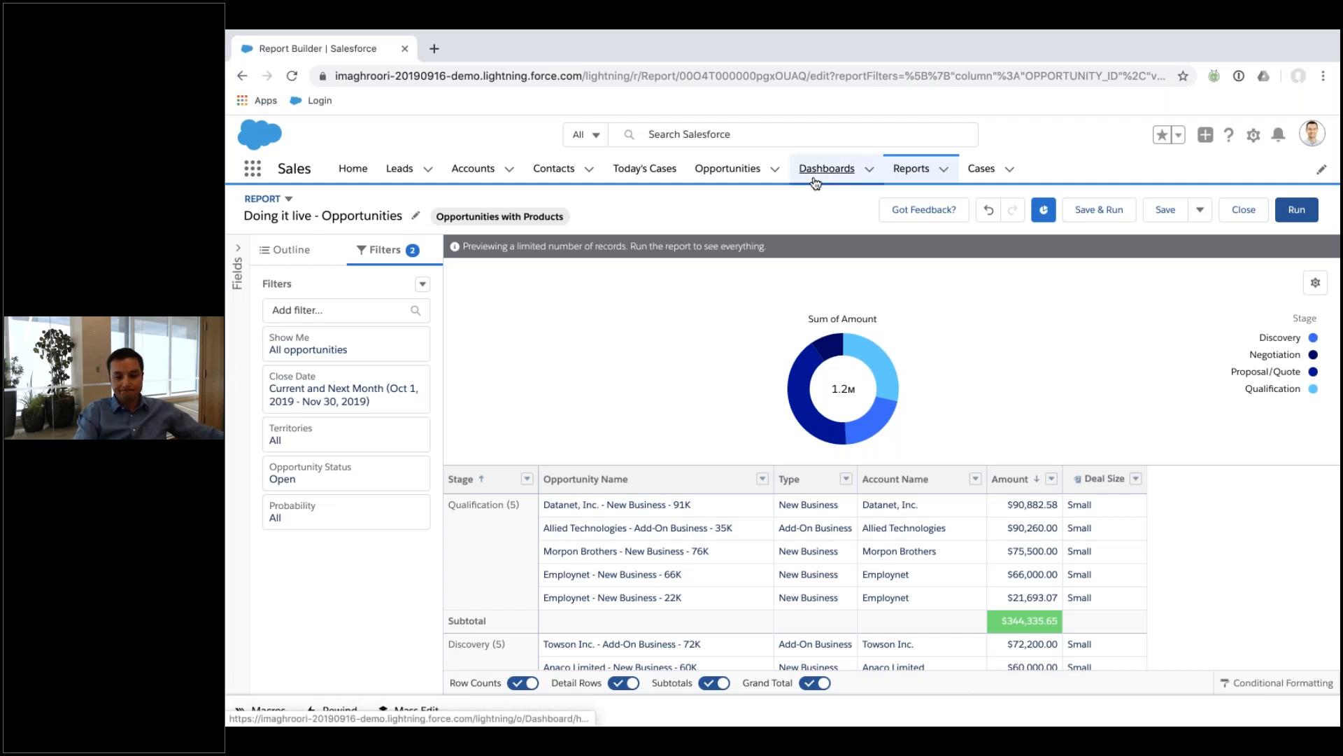
Leave the report without saving, open Service Agent's Dashboard, refresh it and start editing.
click(1244, 210)
click(1044, 495)
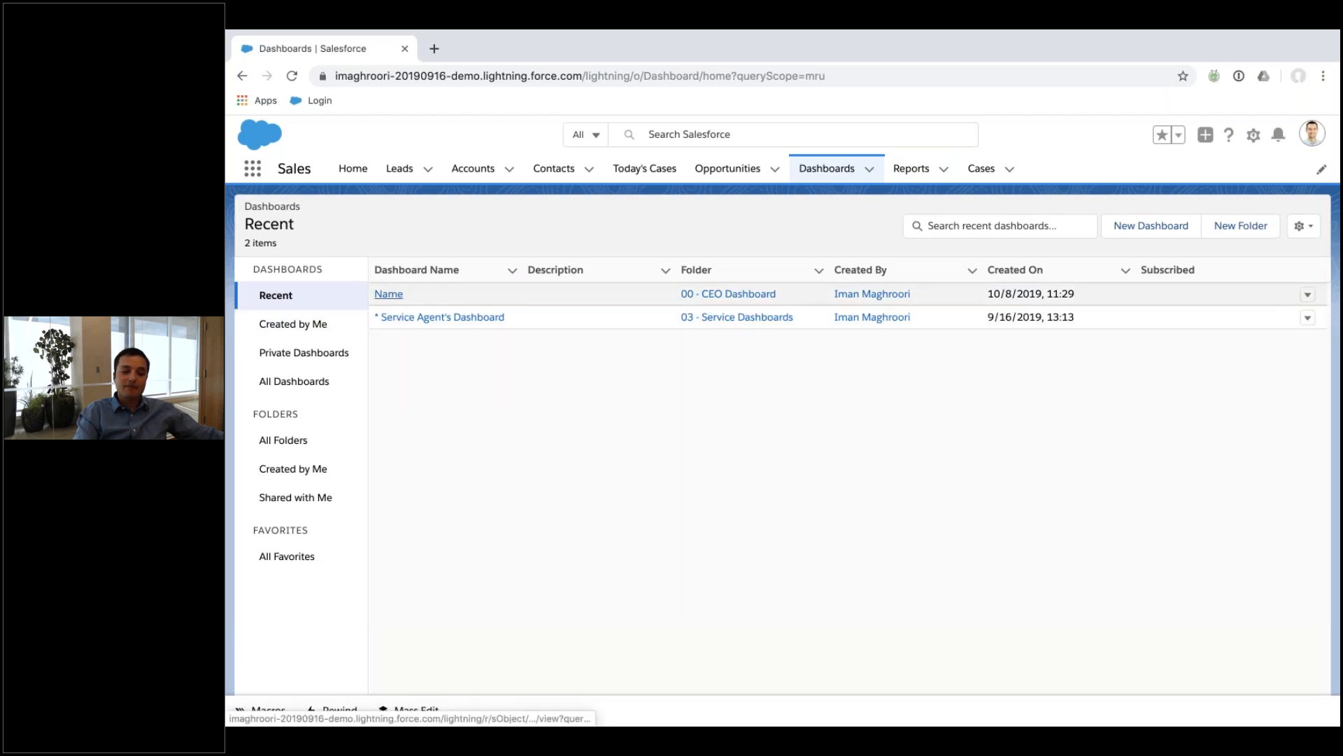
click(401, 317)
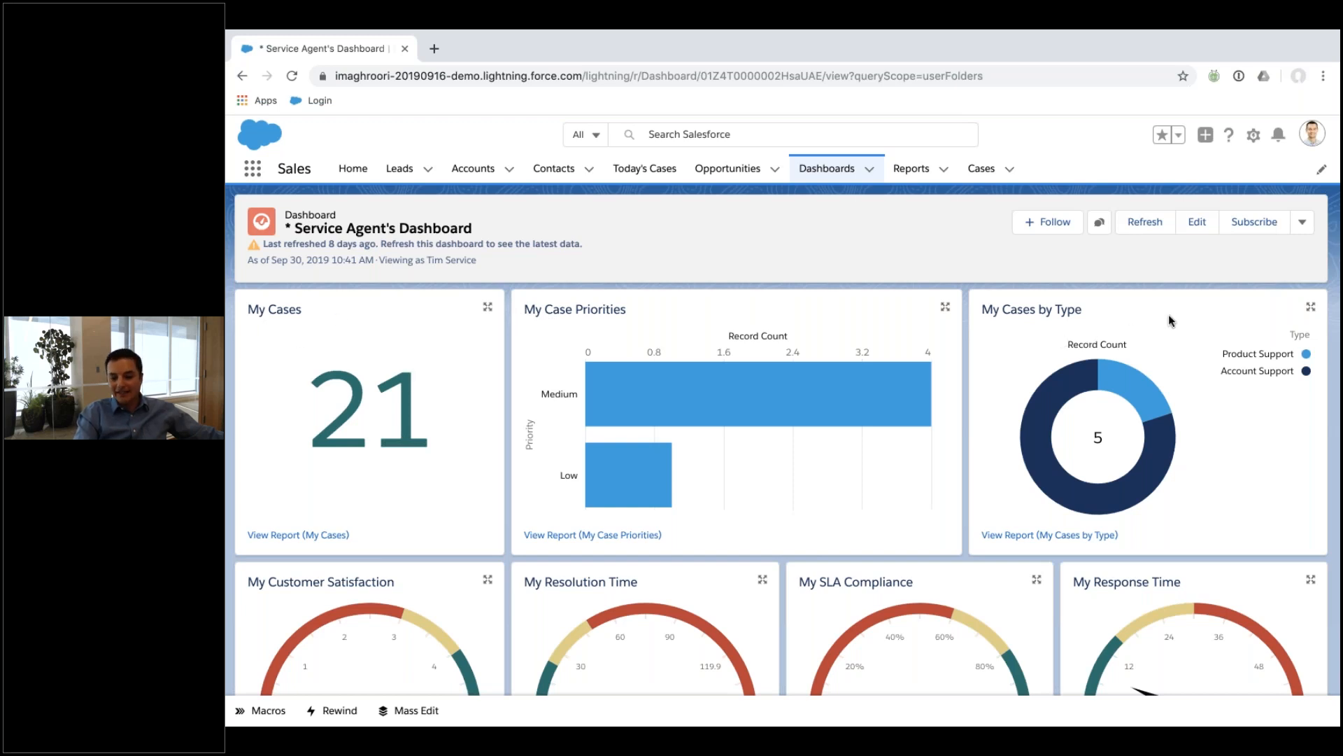
click(1154, 224)
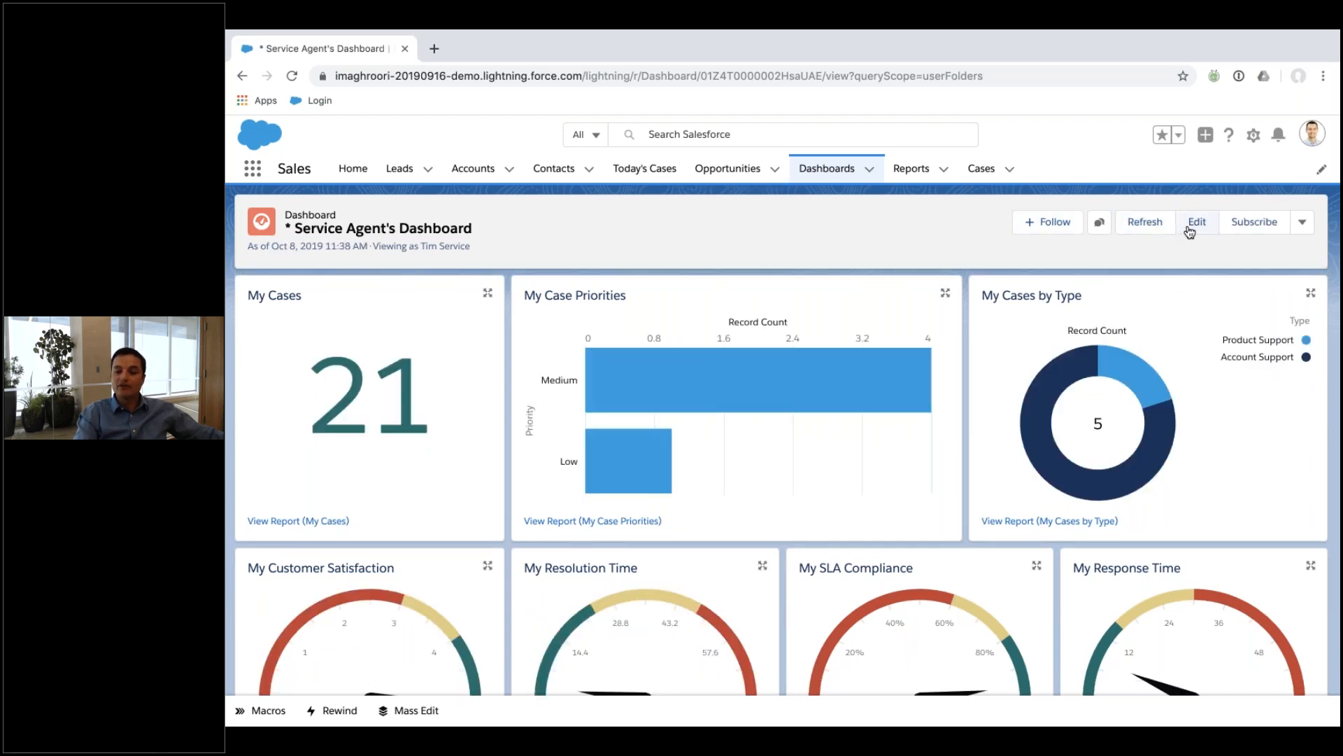
click(1193, 224)
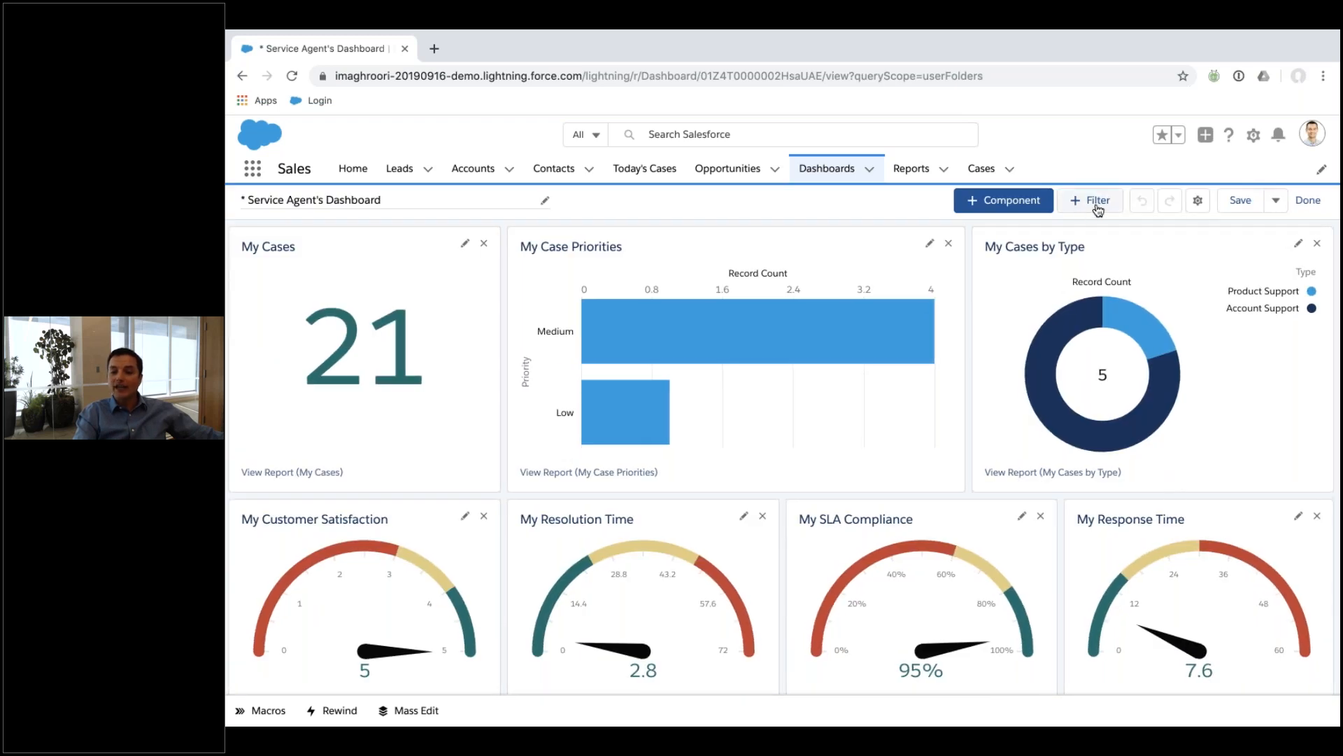
Add a Created Date dashboard filter with the relative date value This month.
click(1088, 209)
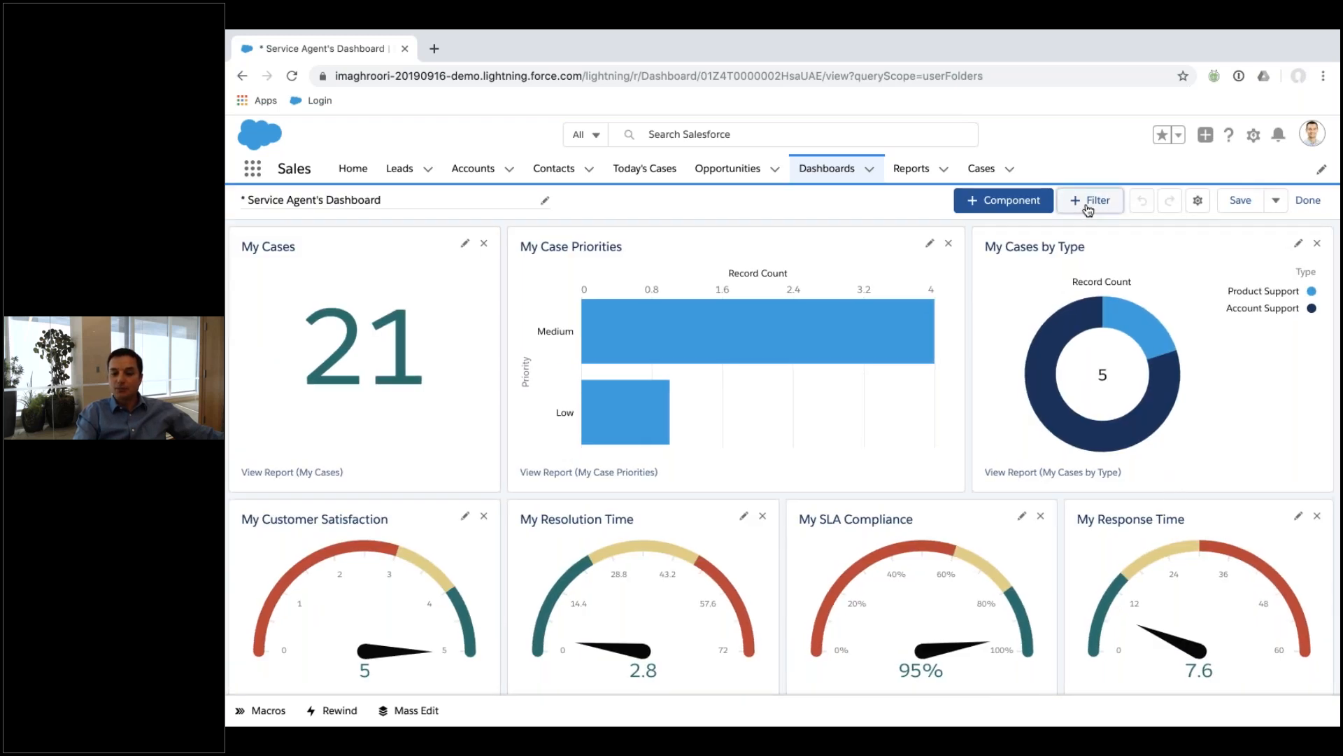
scroll(672, 399, down, 10)
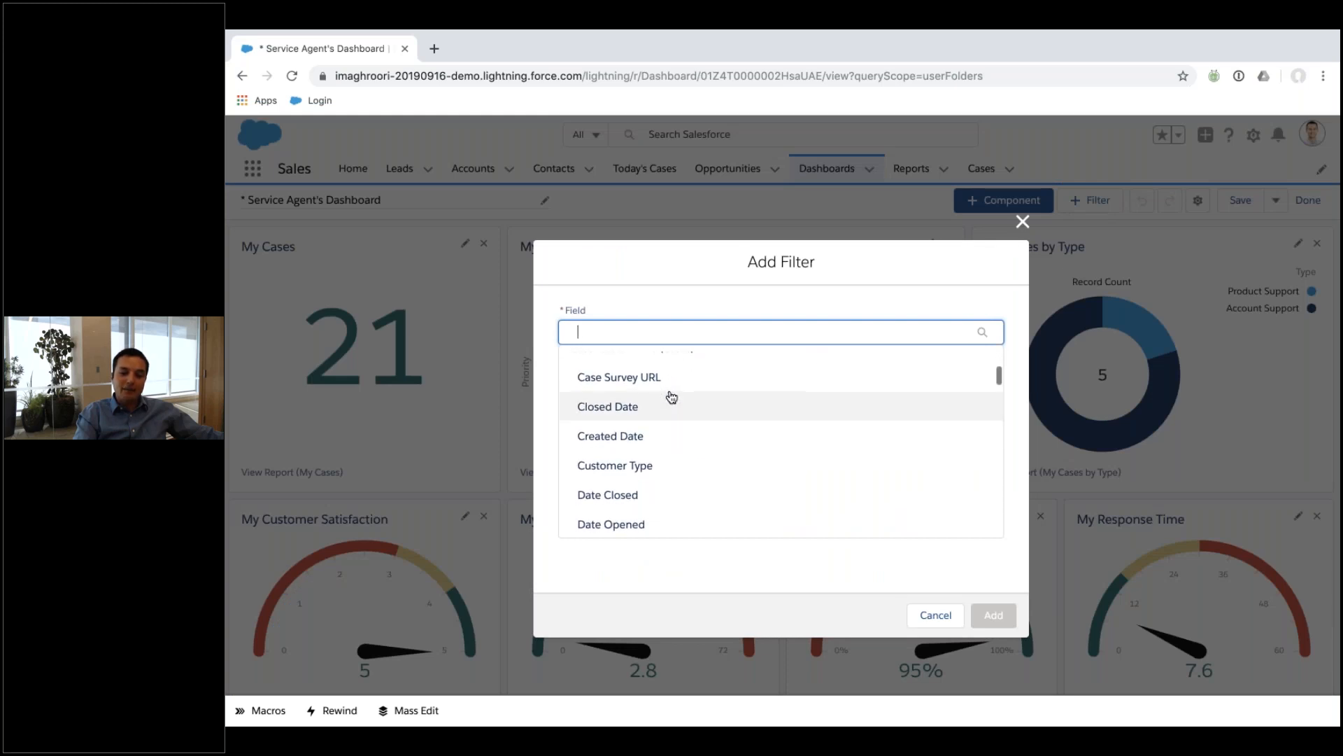
scroll(671, 397, up, 10)
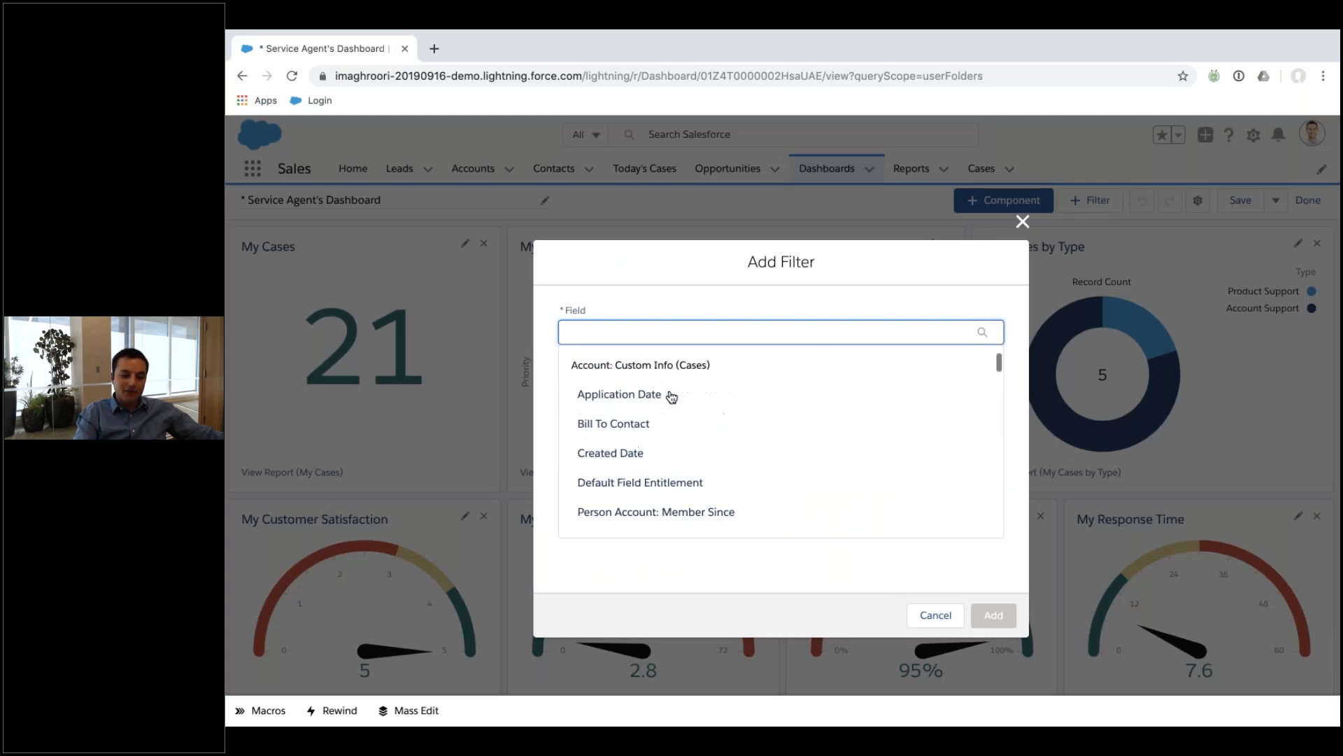
click(660, 460)
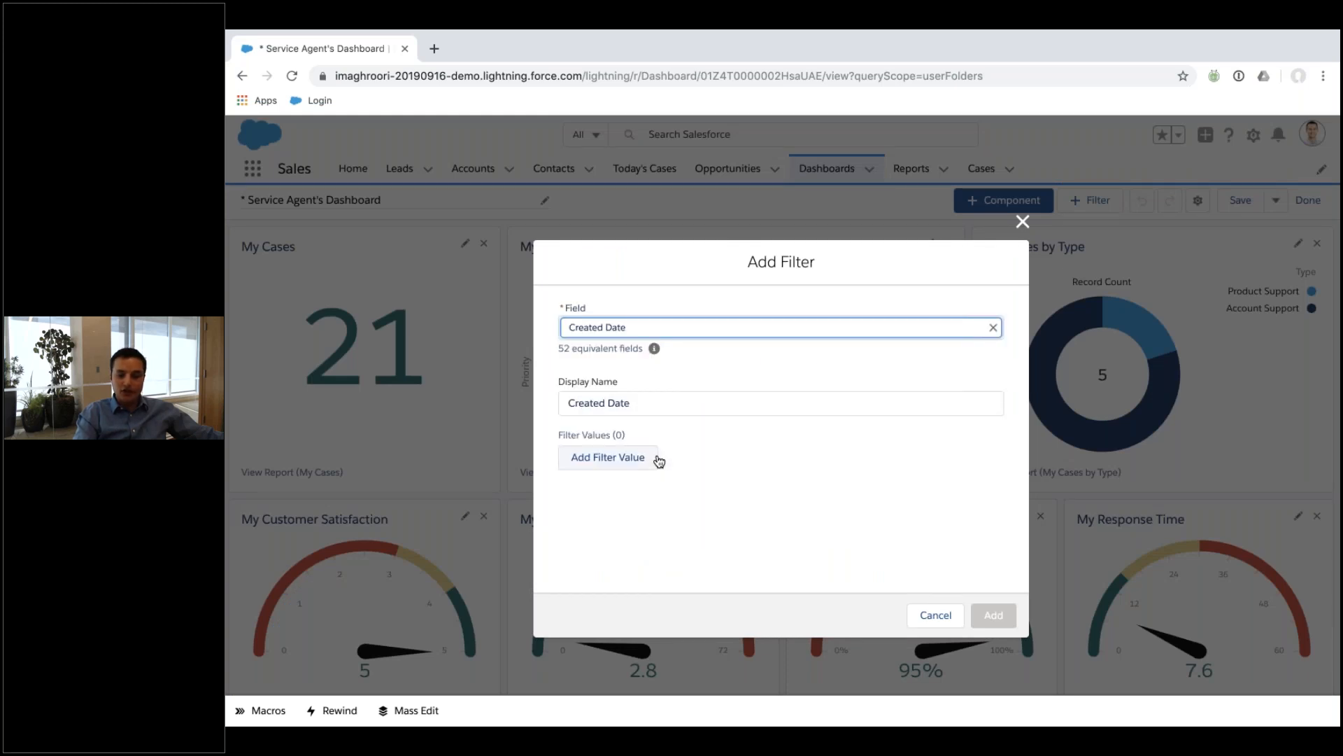
click(619, 464)
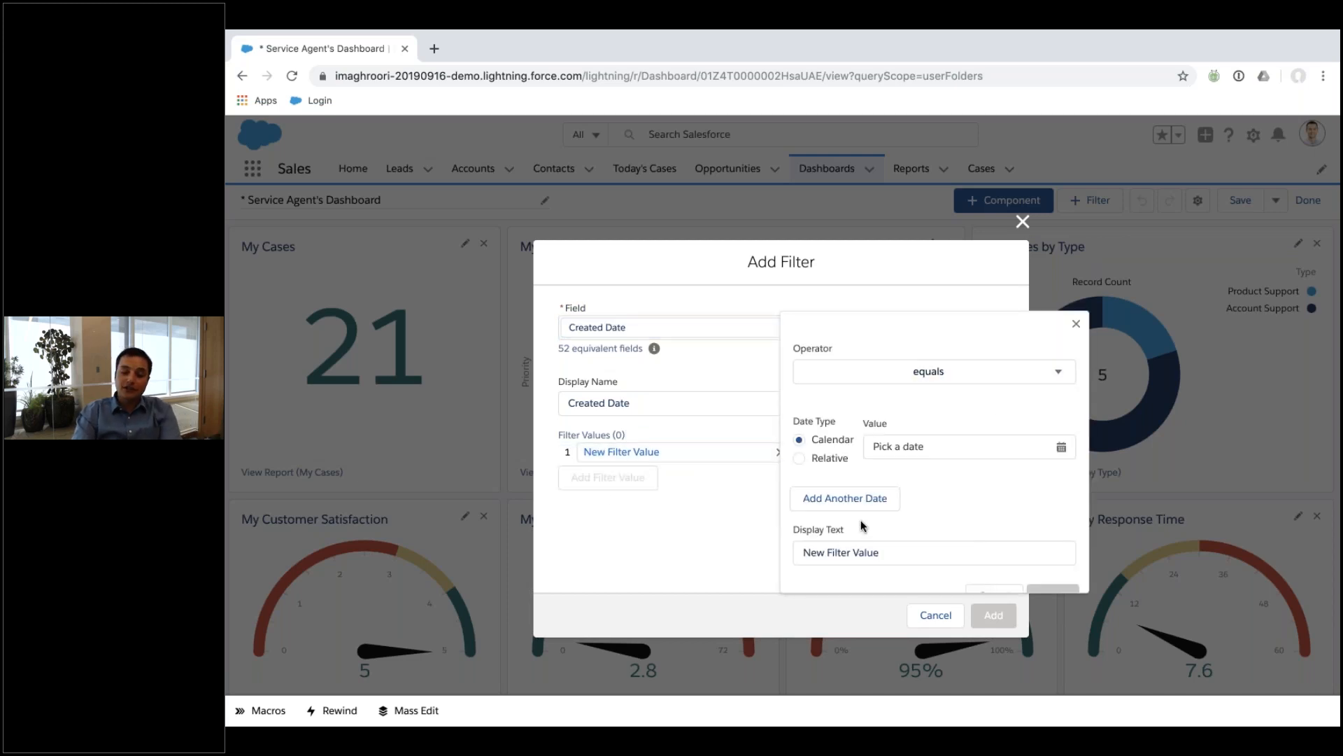
click(832, 459)
click(932, 448)
text(This month)
click(943, 510)
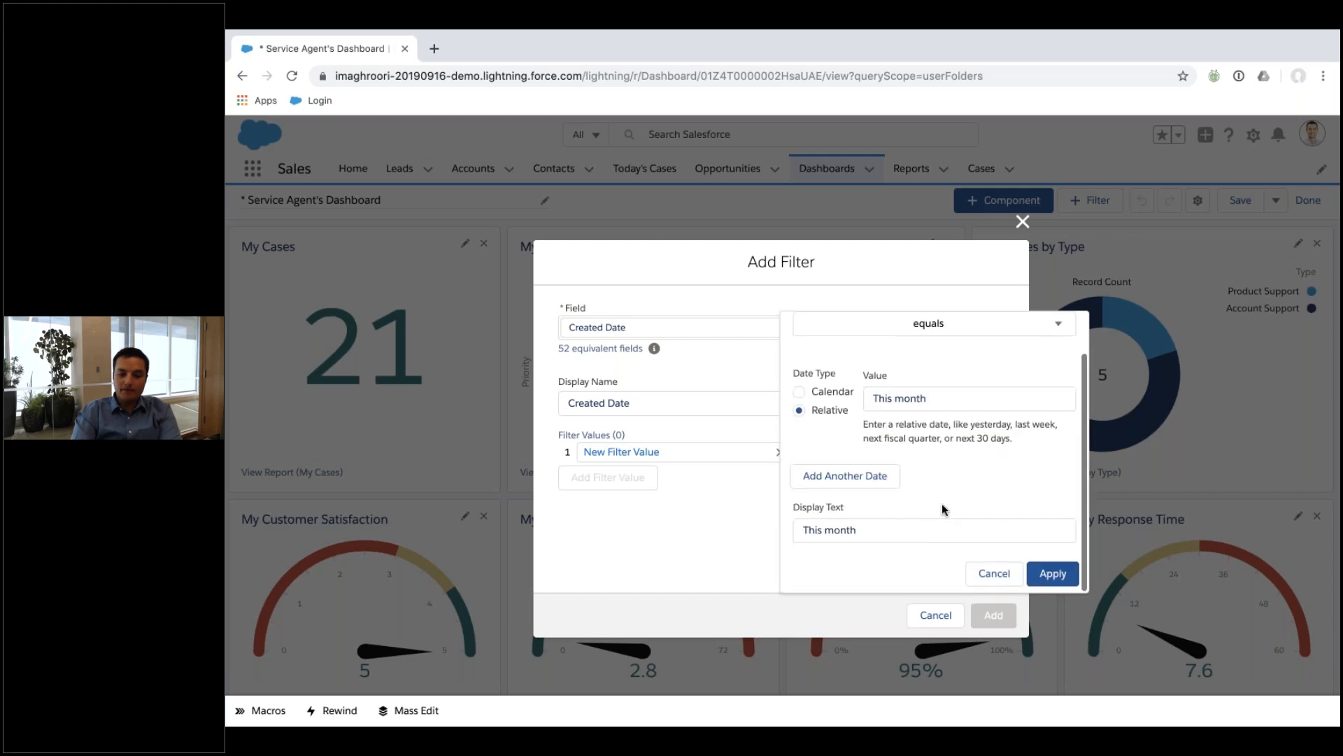
click(1053, 575)
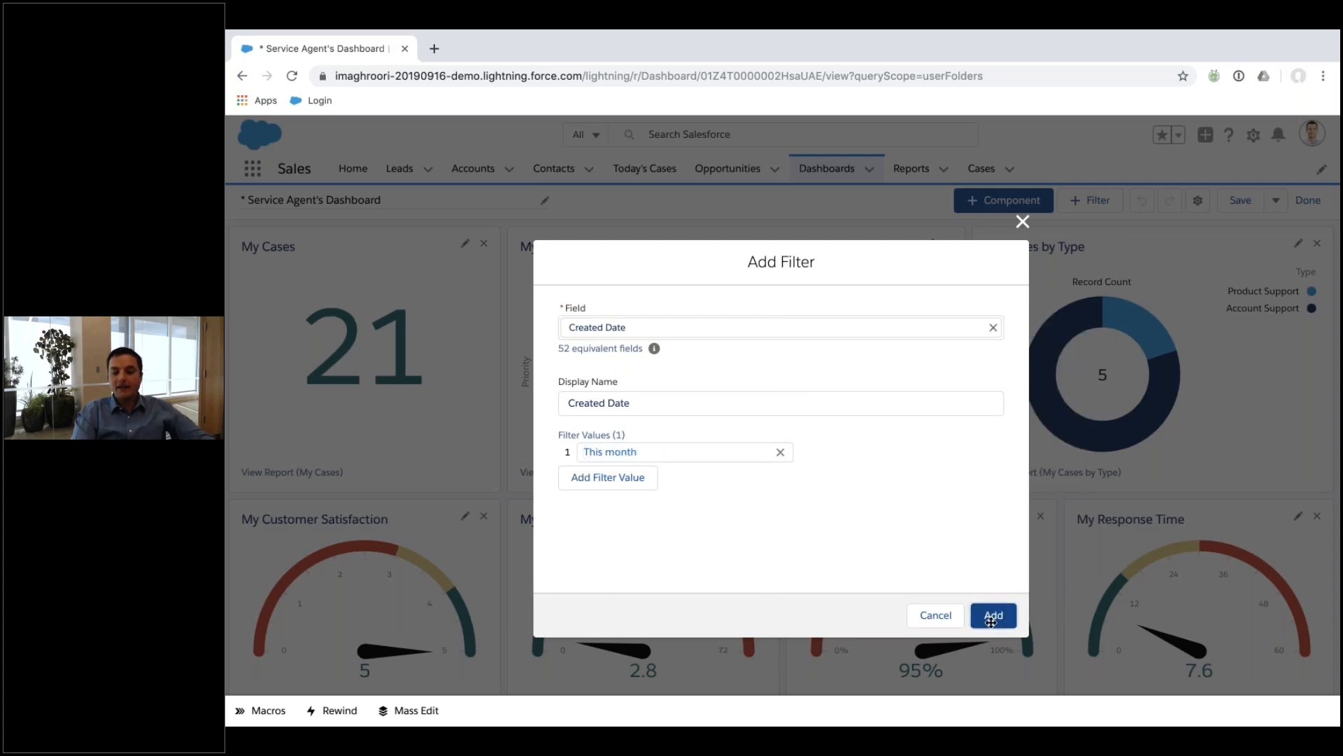
click(990, 616)
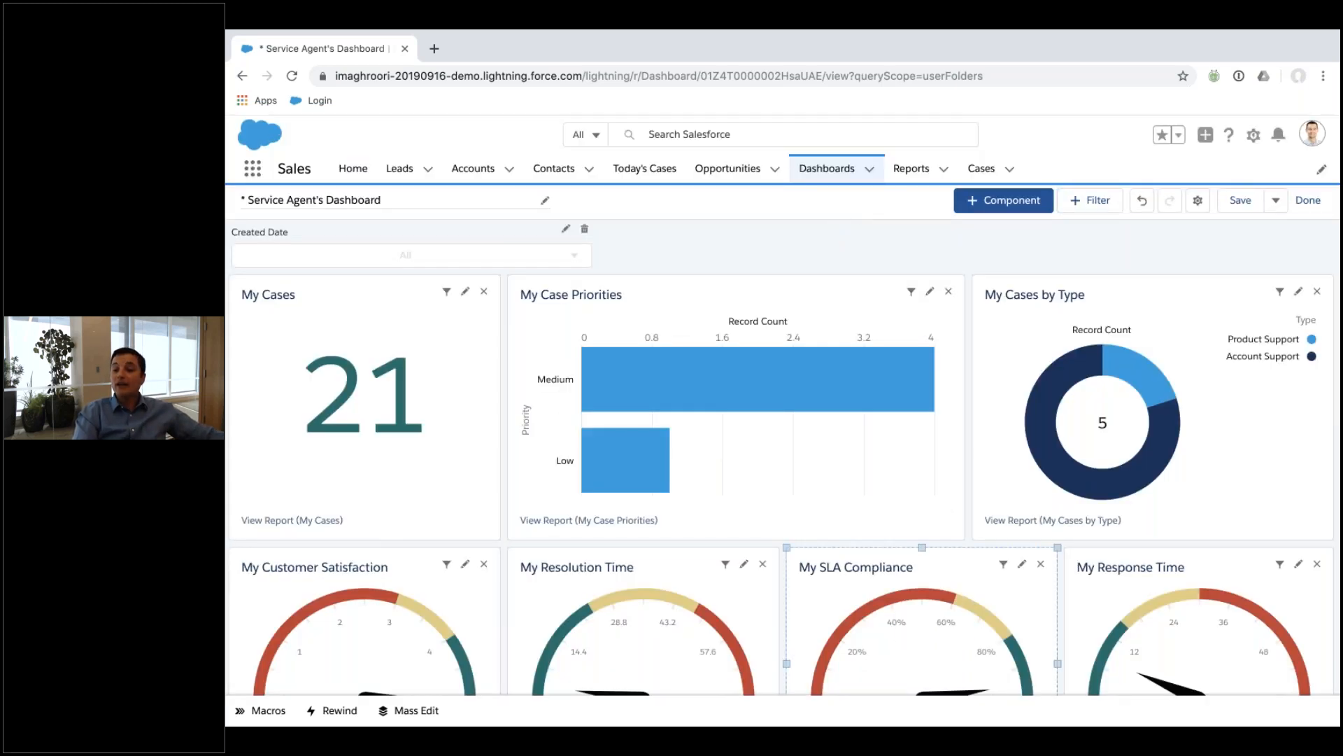
Save the dashboard, then set the Created Date filter to This month and back to All.
click(1308, 200)
click(992, 494)
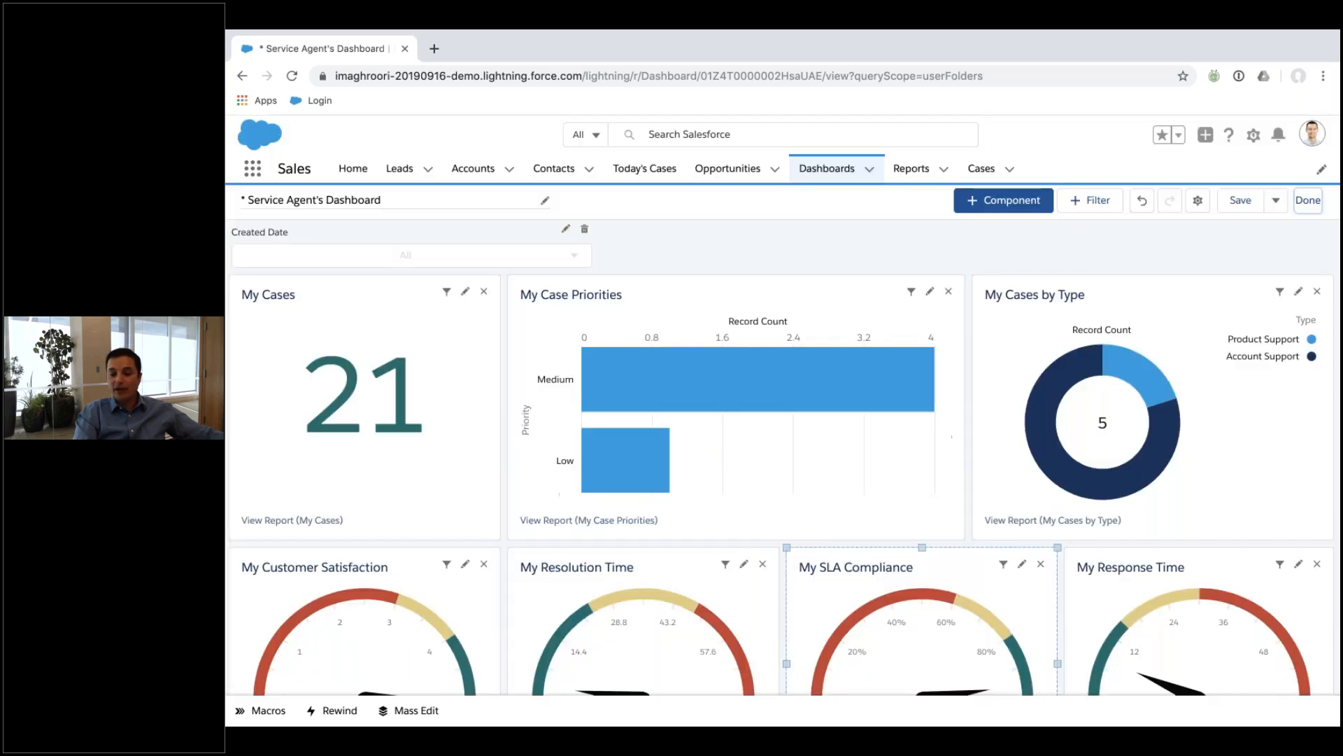
click(508, 293)
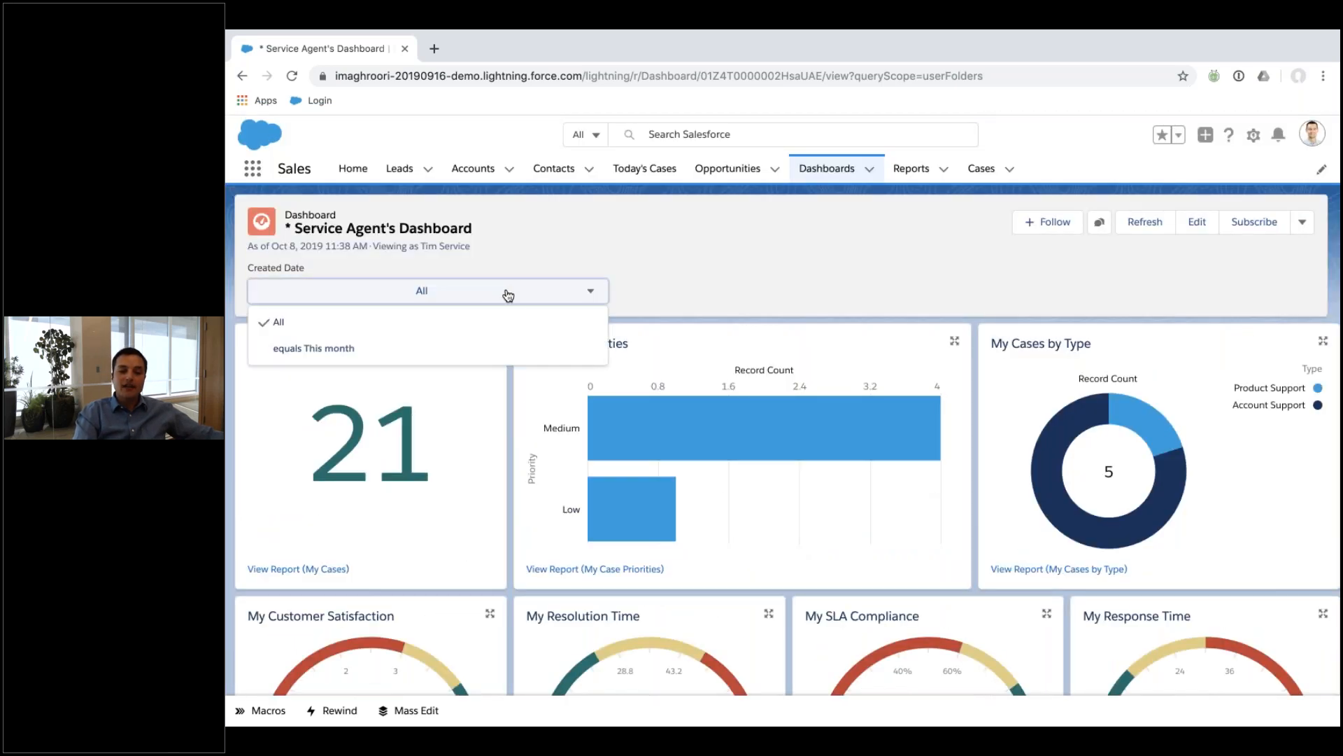
click(474, 350)
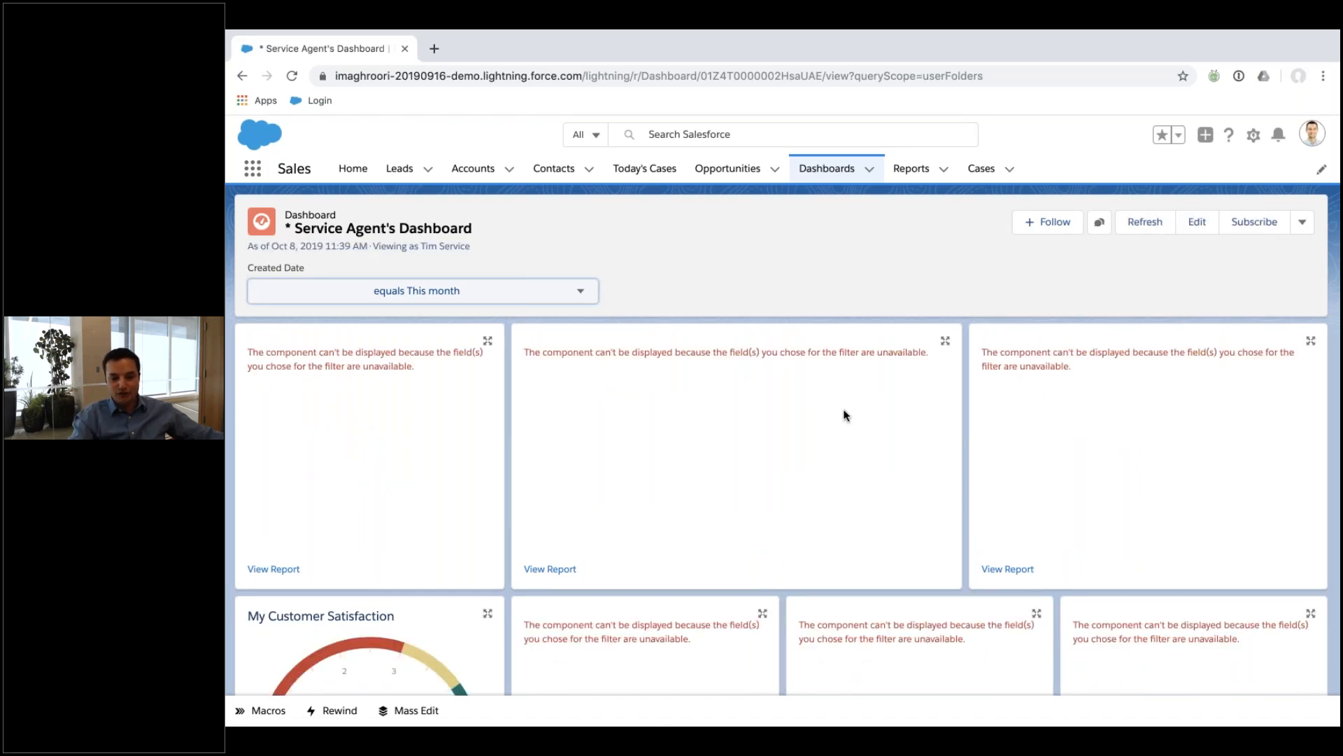
click(430, 283)
click(410, 333)
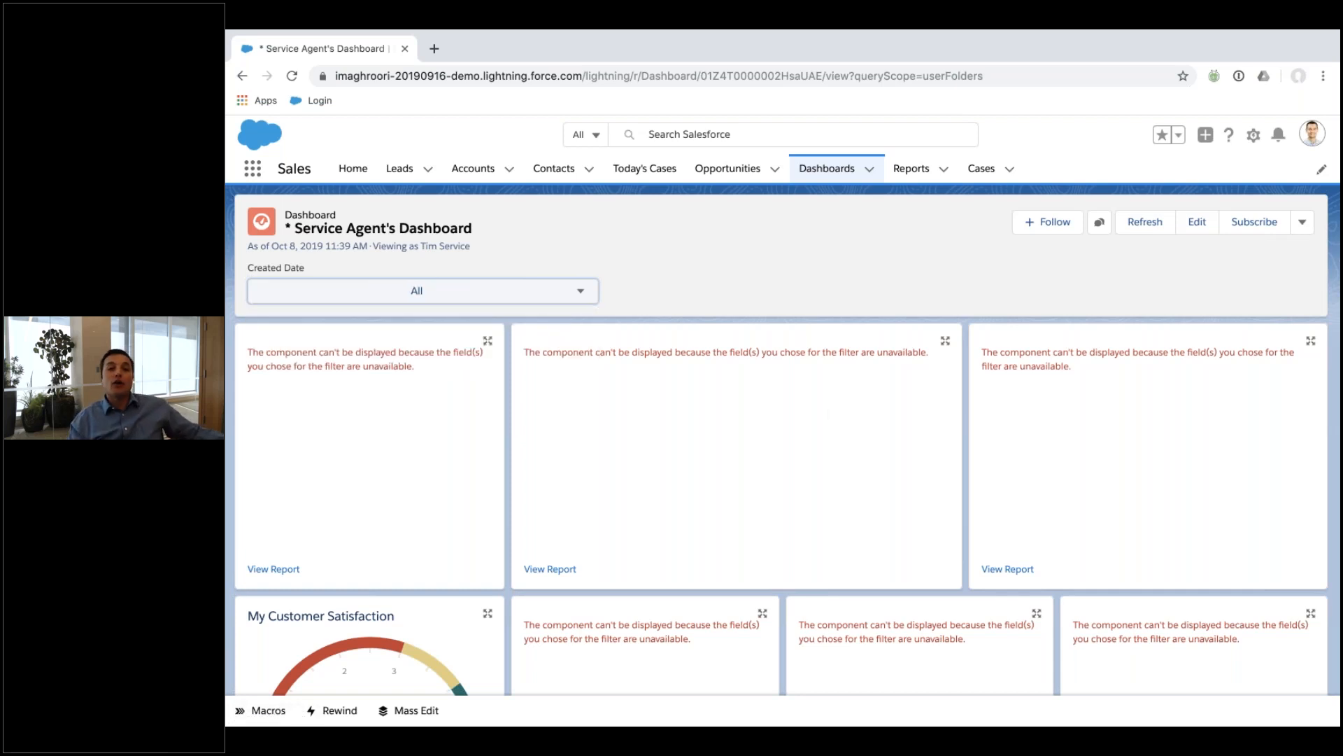
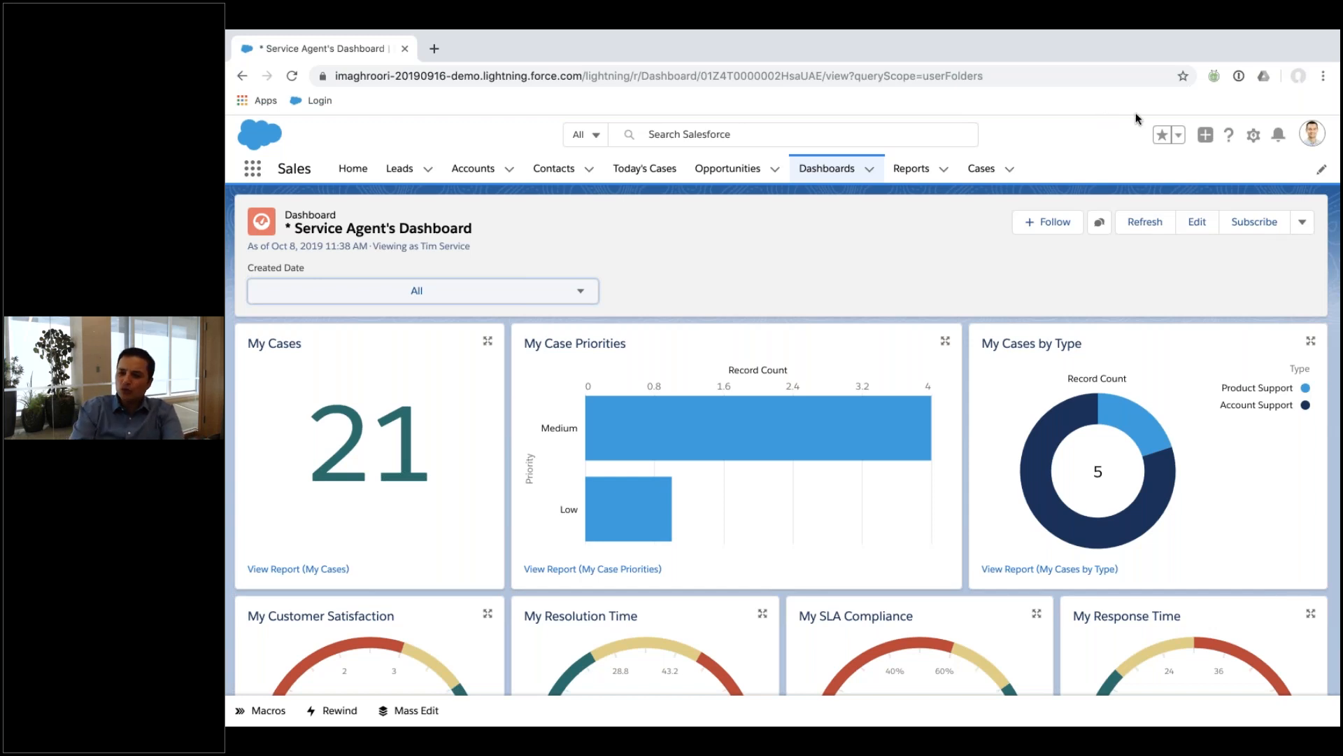
Open Setup in a new tab and start a new custom report type from Report Types.
click(1254, 141)
click(1148, 182)
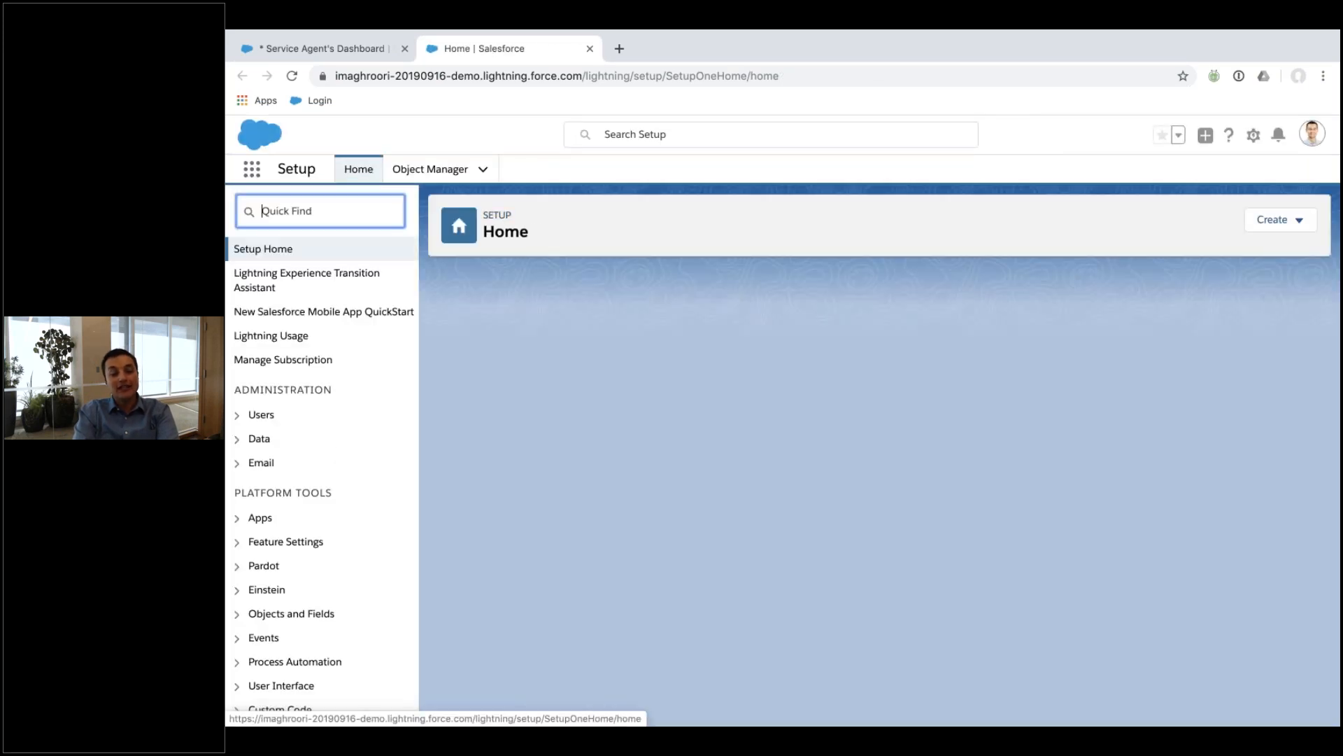
text(c)
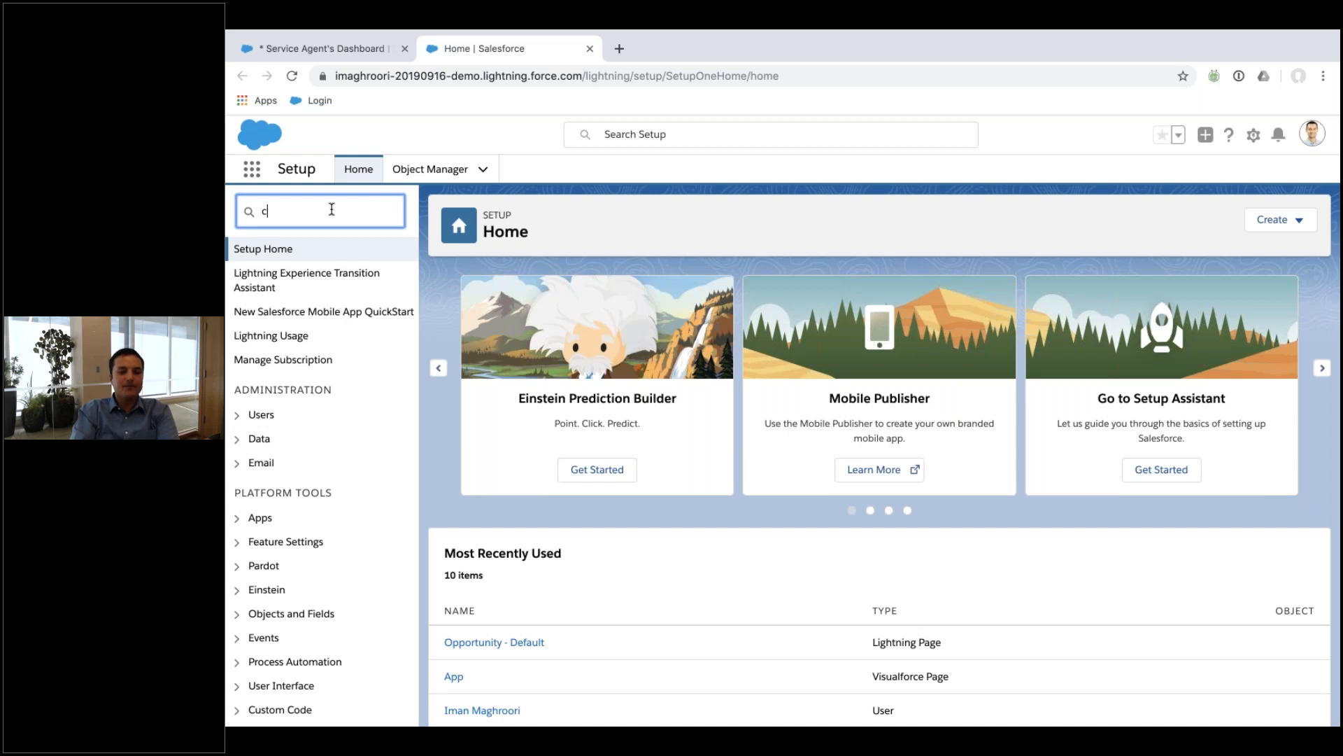
key(BackSpace)
text(report)
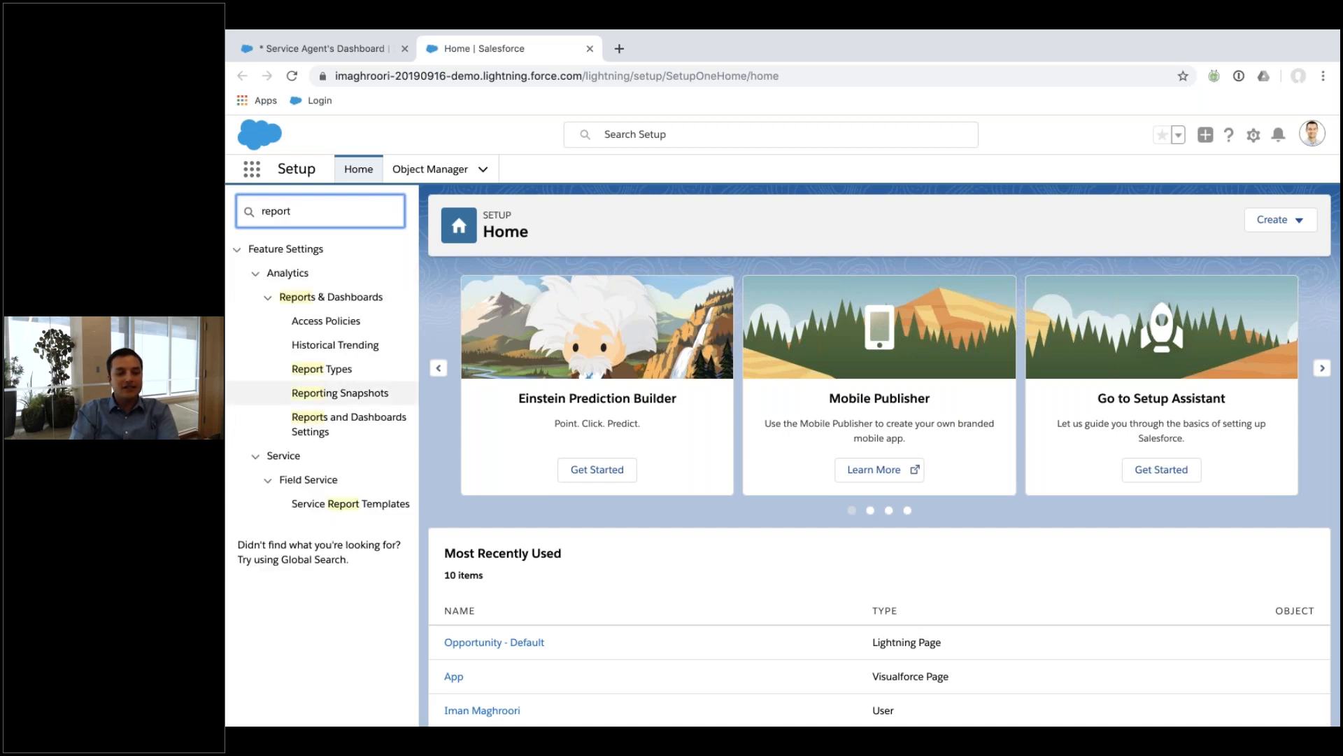
click(329, 371)
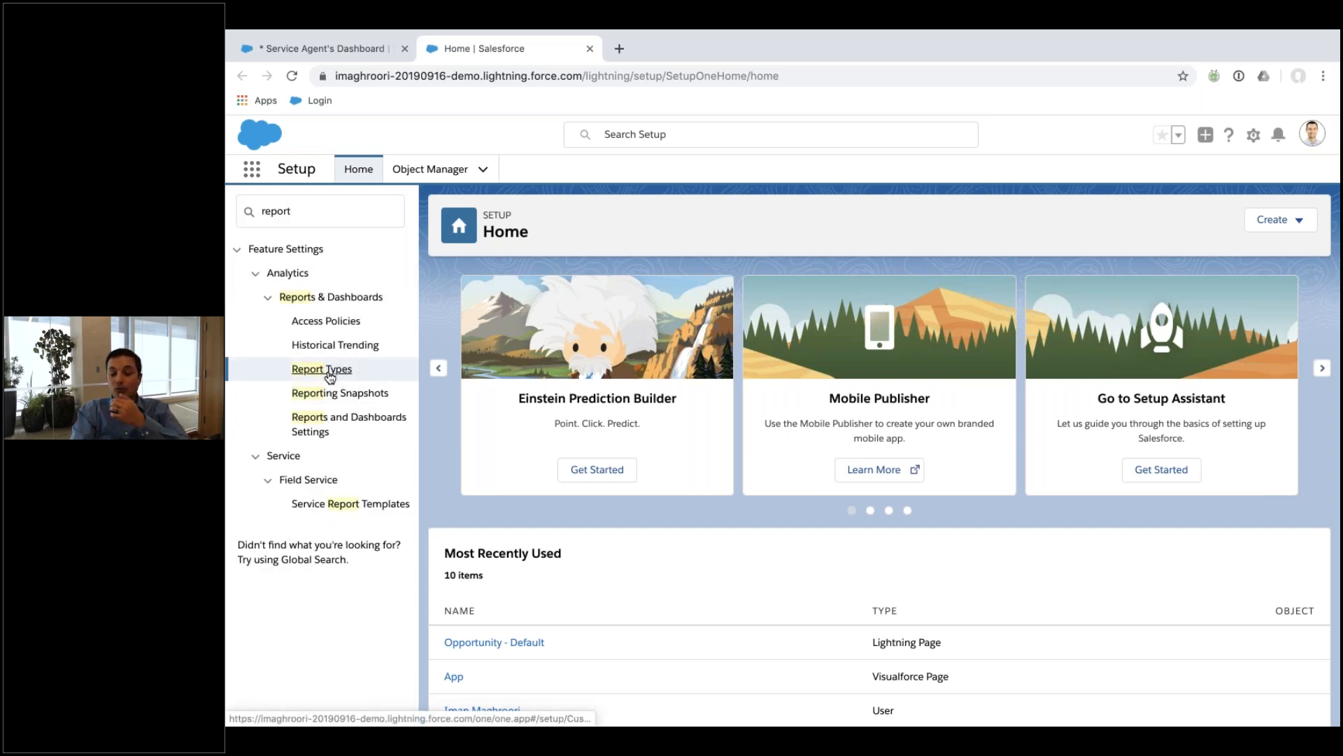
click(879, 561)
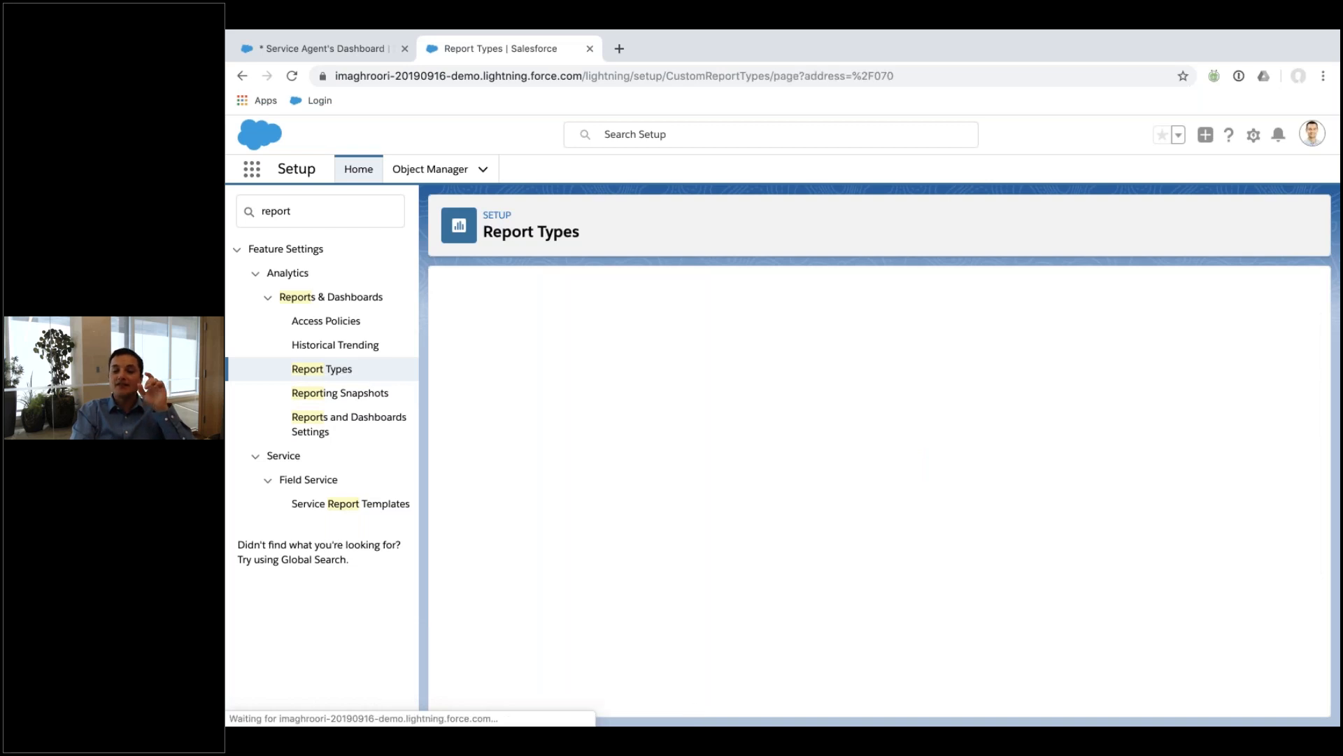
click(745, 389)
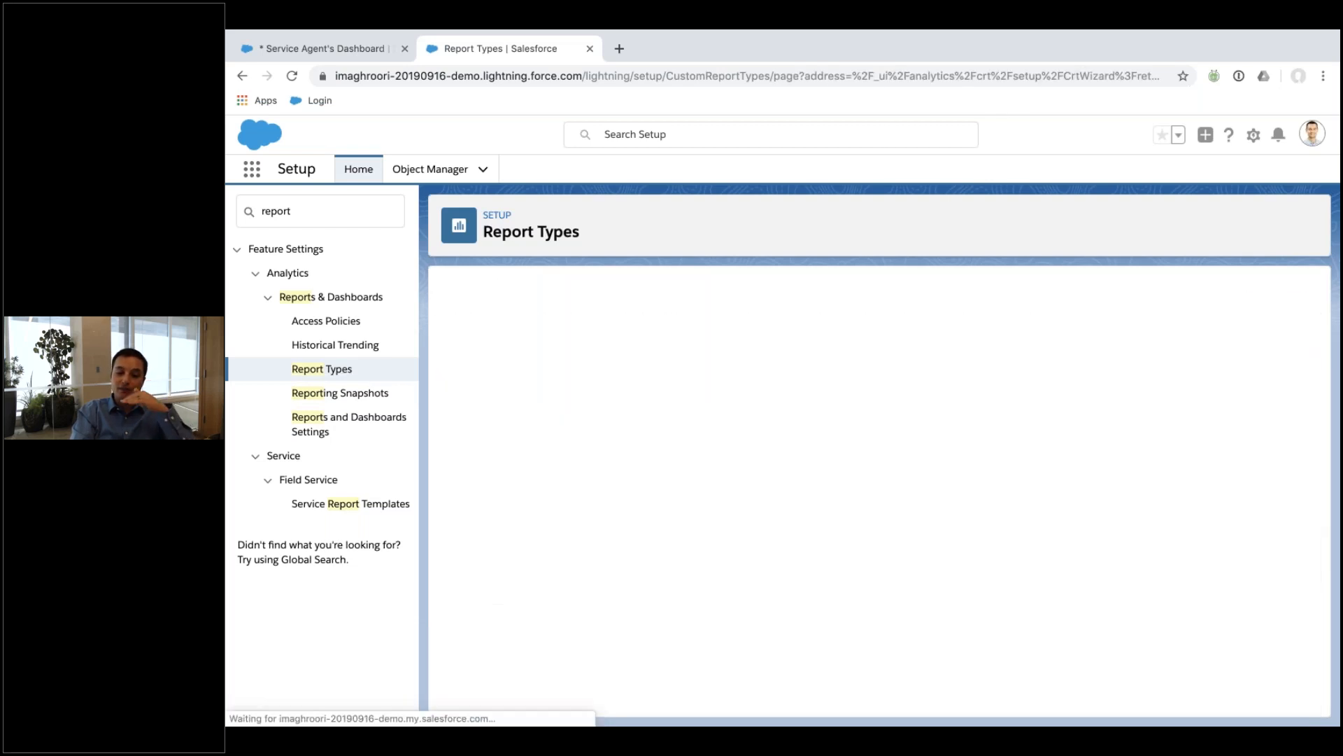
Base the report type on Accounts, labelled 'Doing it live' with description 'Notes', in Accounts & Contacts, Deployed.
click(729, 453)
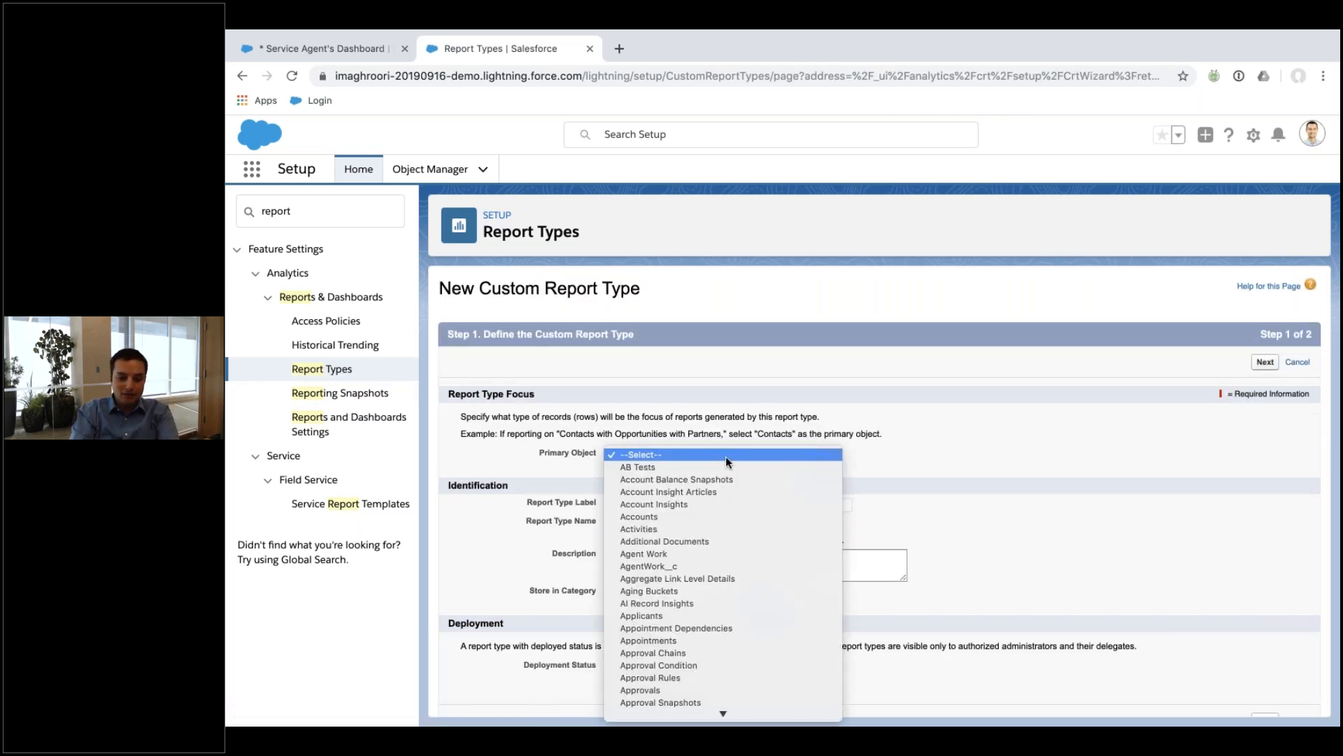
click(715, 514)
click(693, 500)
text(Doini)
text( it live)
key(Tab)
key(Tab)
text(Notes)
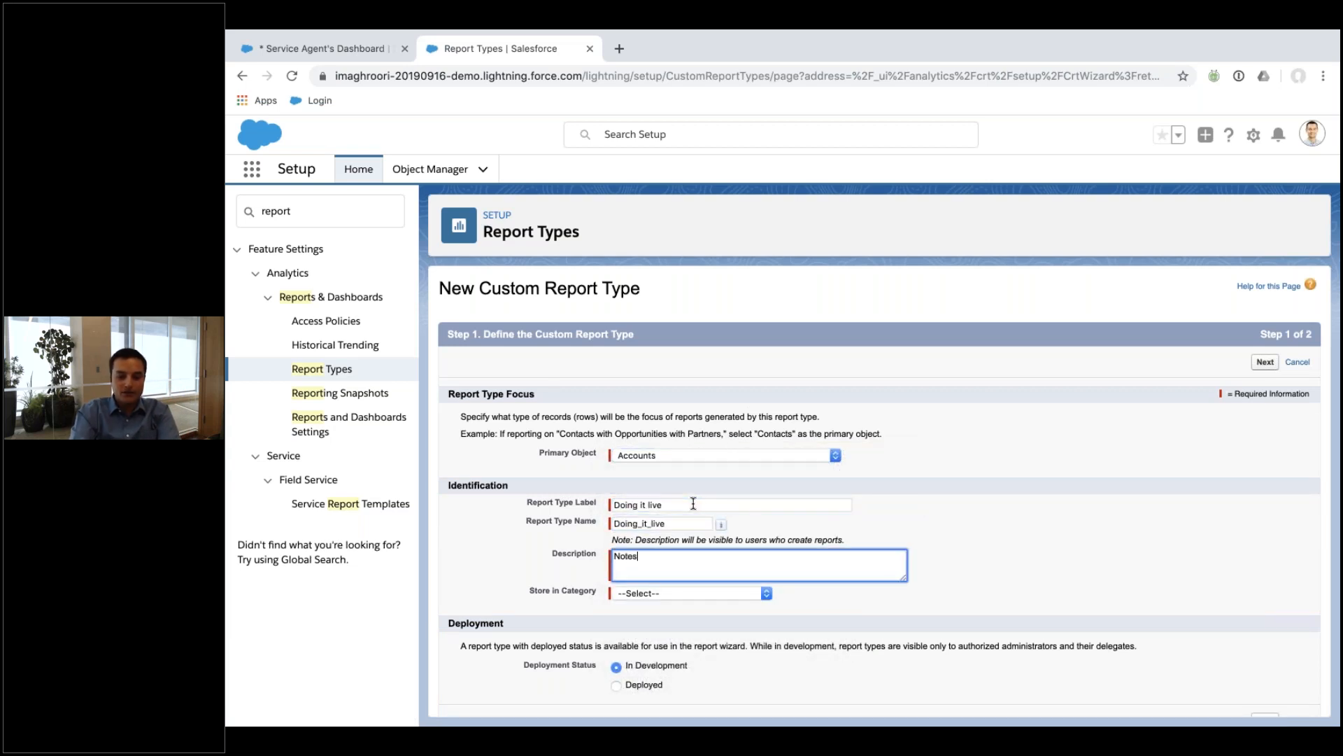
click(683, 596)
click(682, 606)
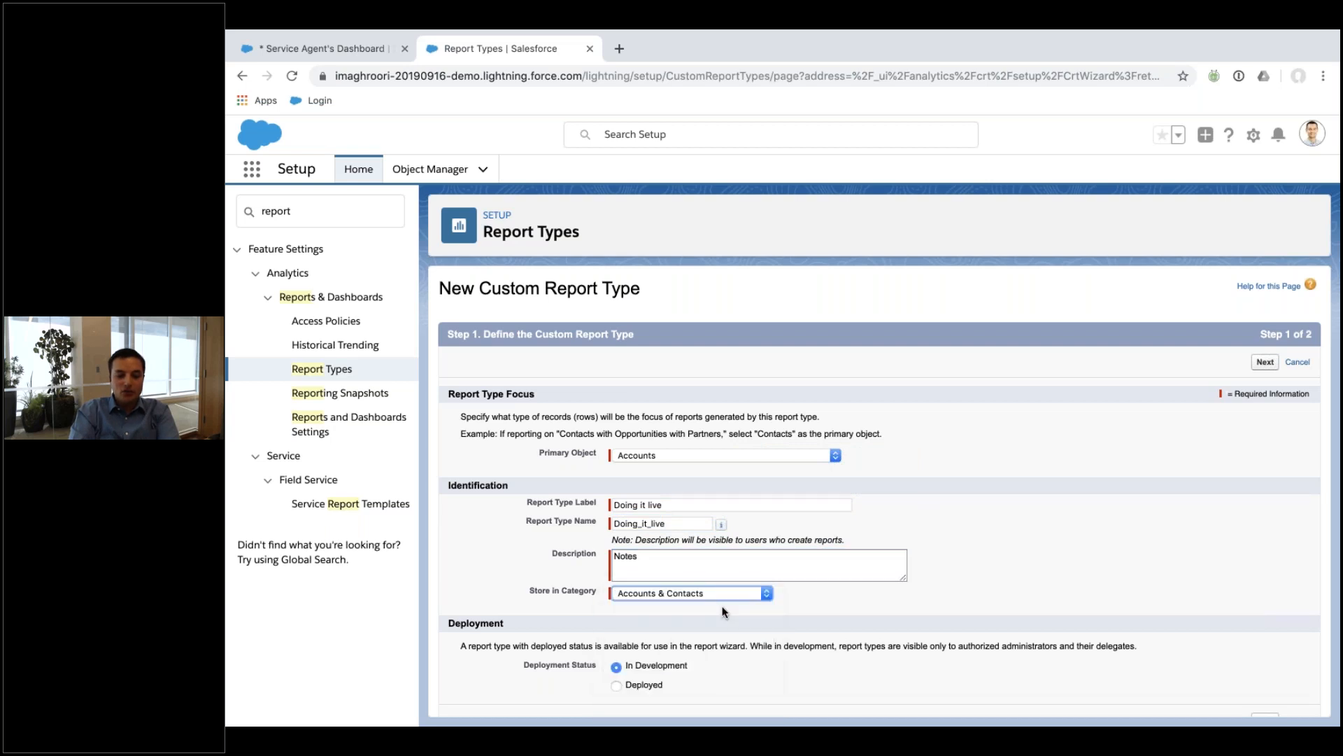
scroll(665, 630, down, 1)
click(646, 661)
click(1265, 699)
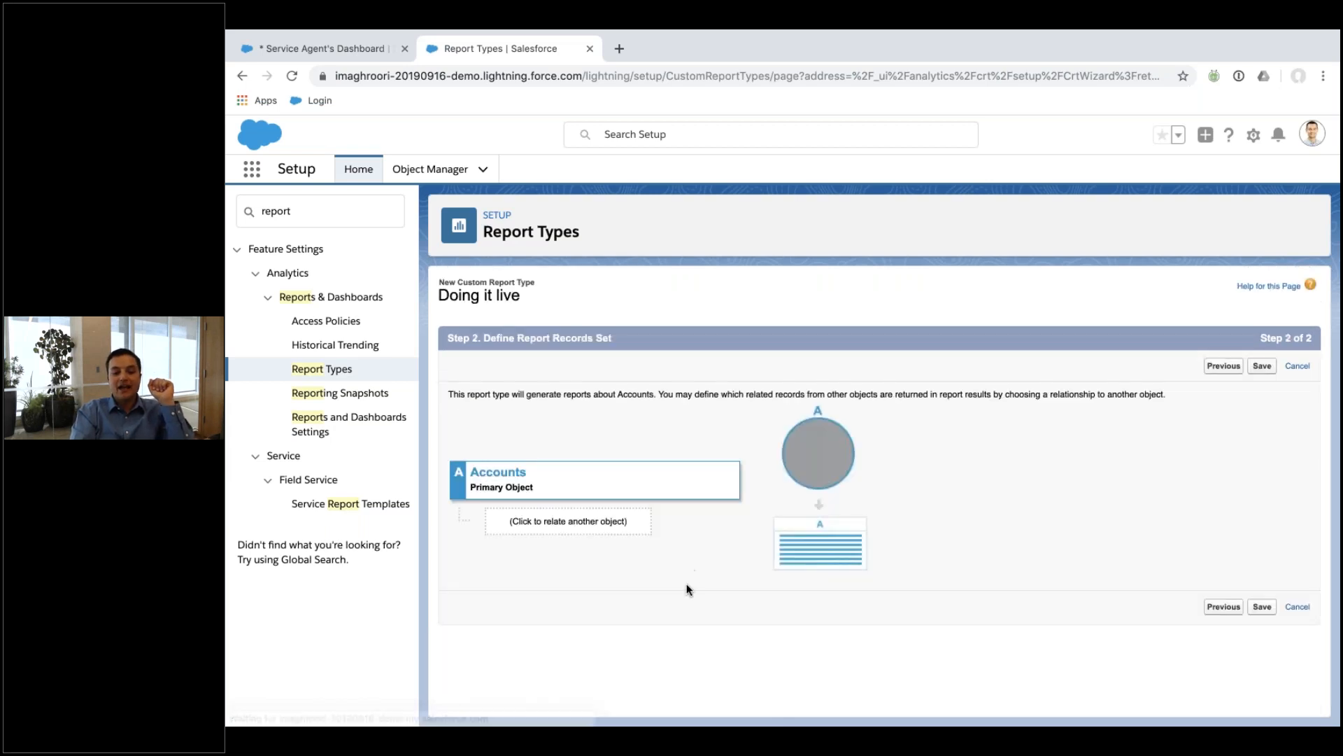
Relate Opportunities, Orders and Invoices as objects B, C and D.
click(615, 524)
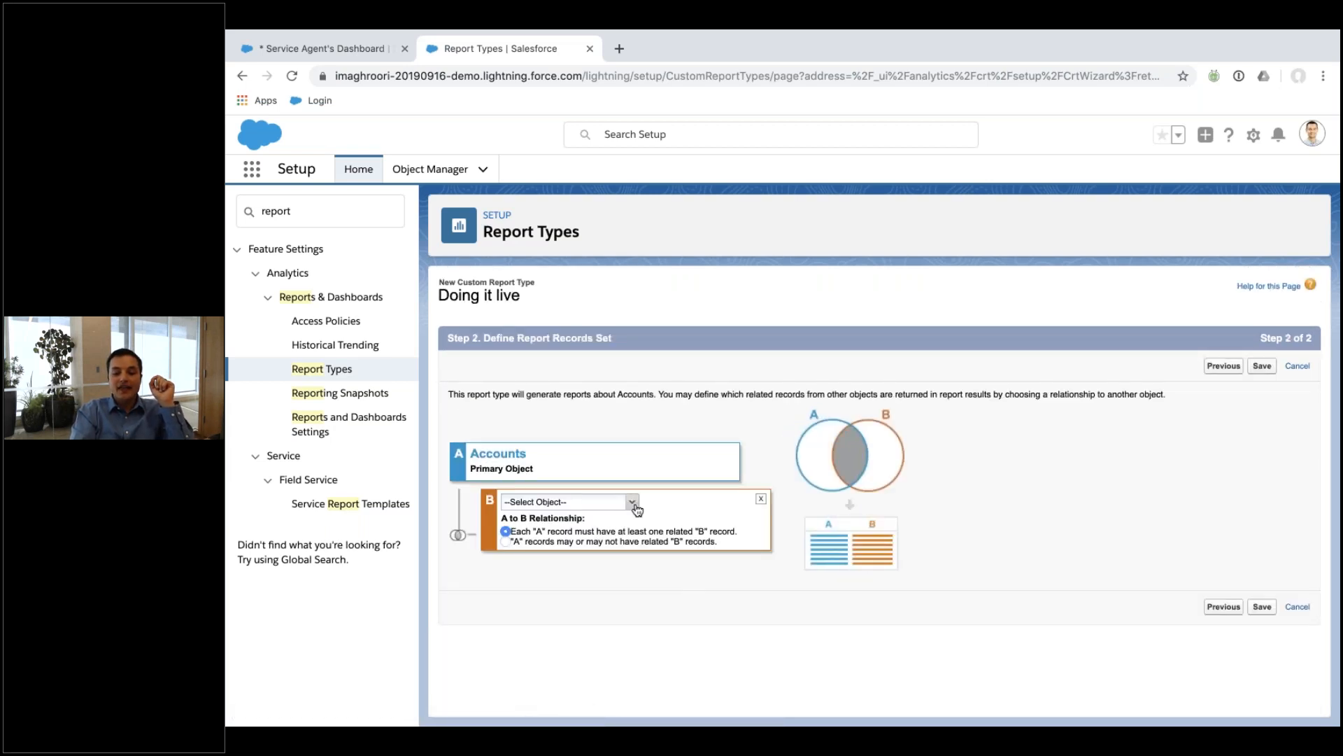
click(632, 502)
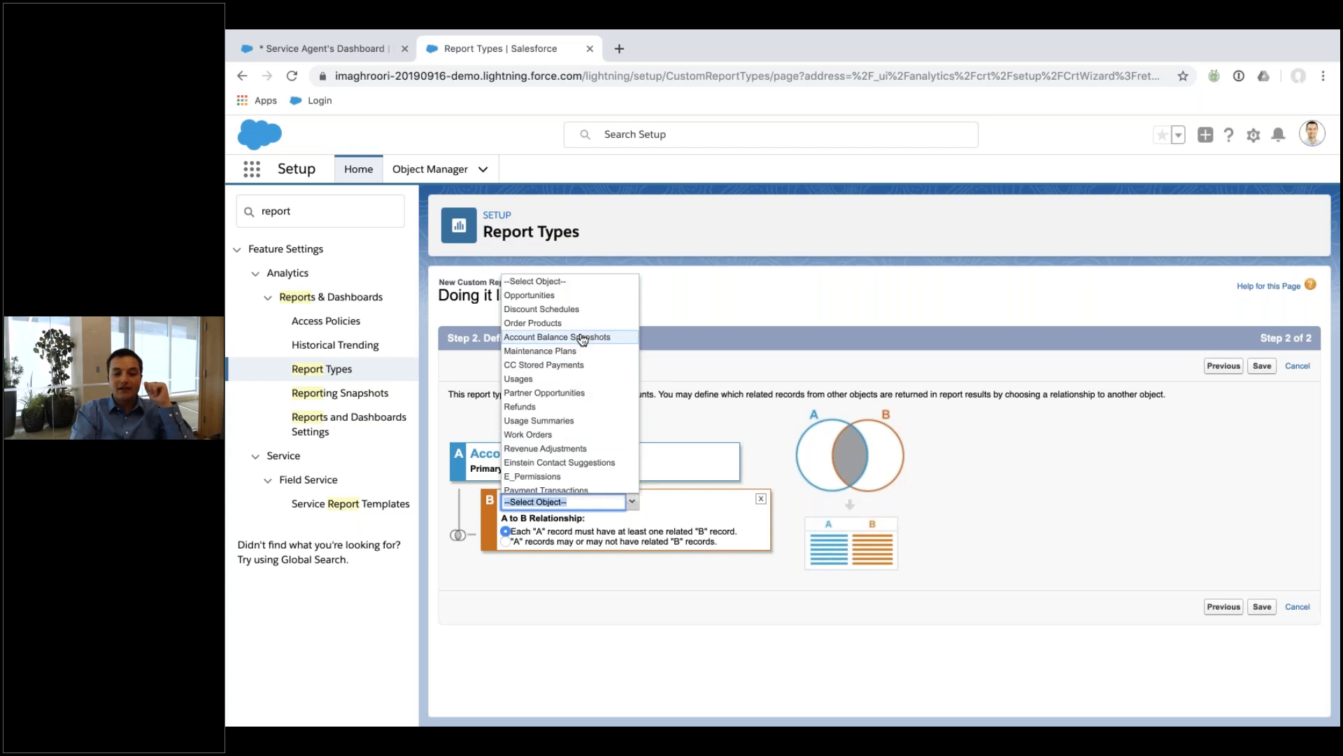
click(530, 294)
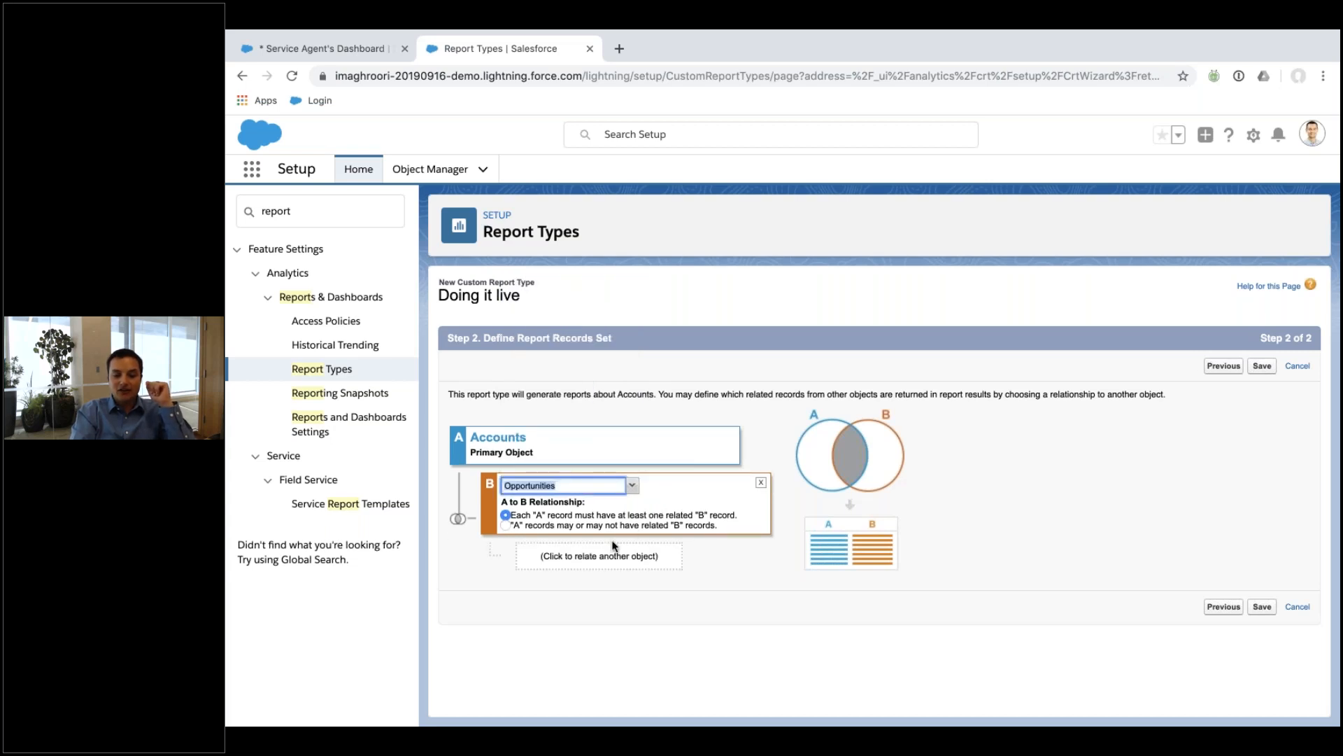
click(609, 560)
click(663, 552)
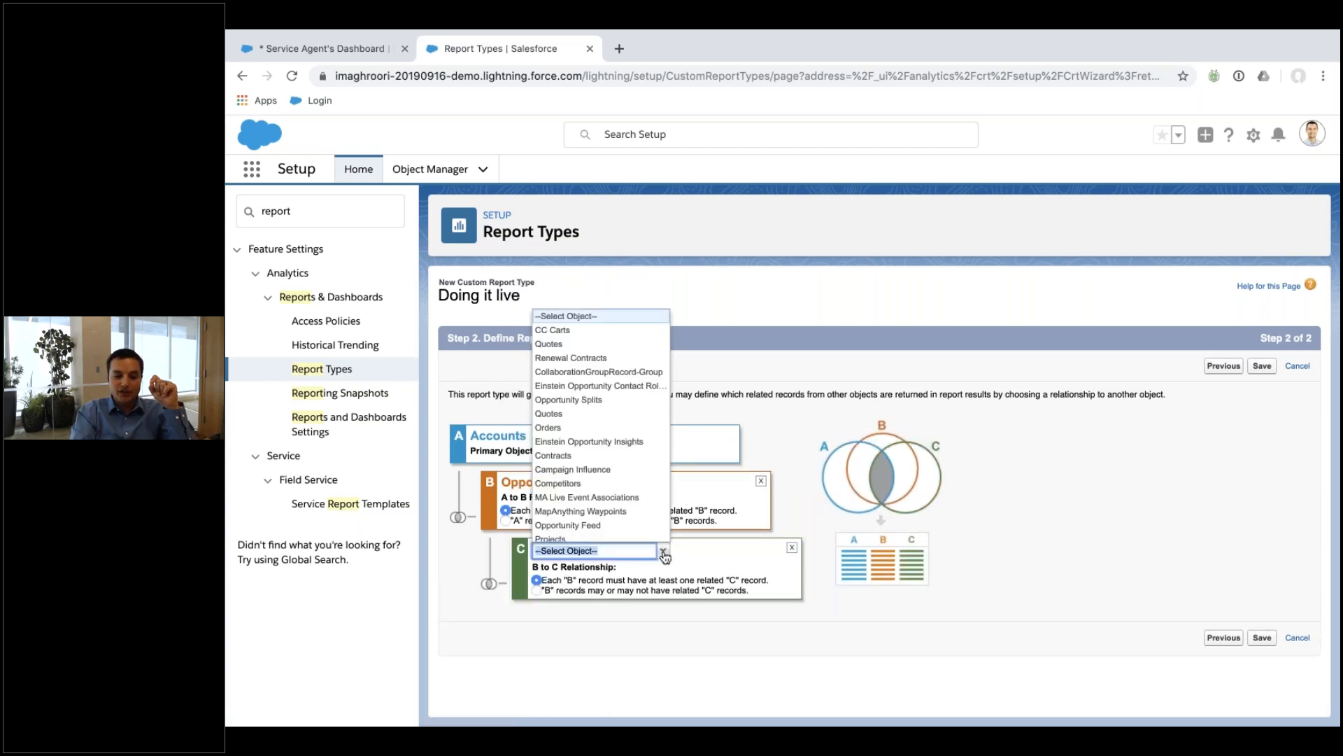
click(619, 429)
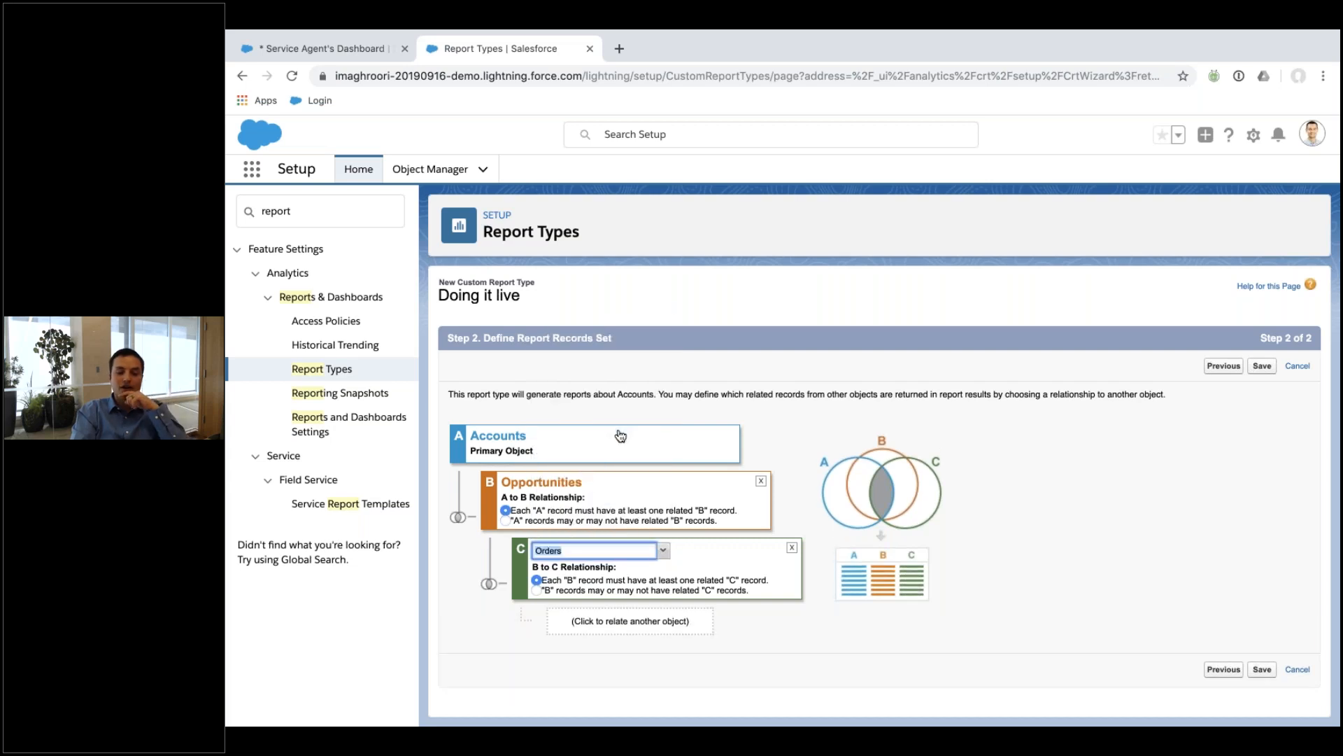
click(641, 625)
click(693, 617)
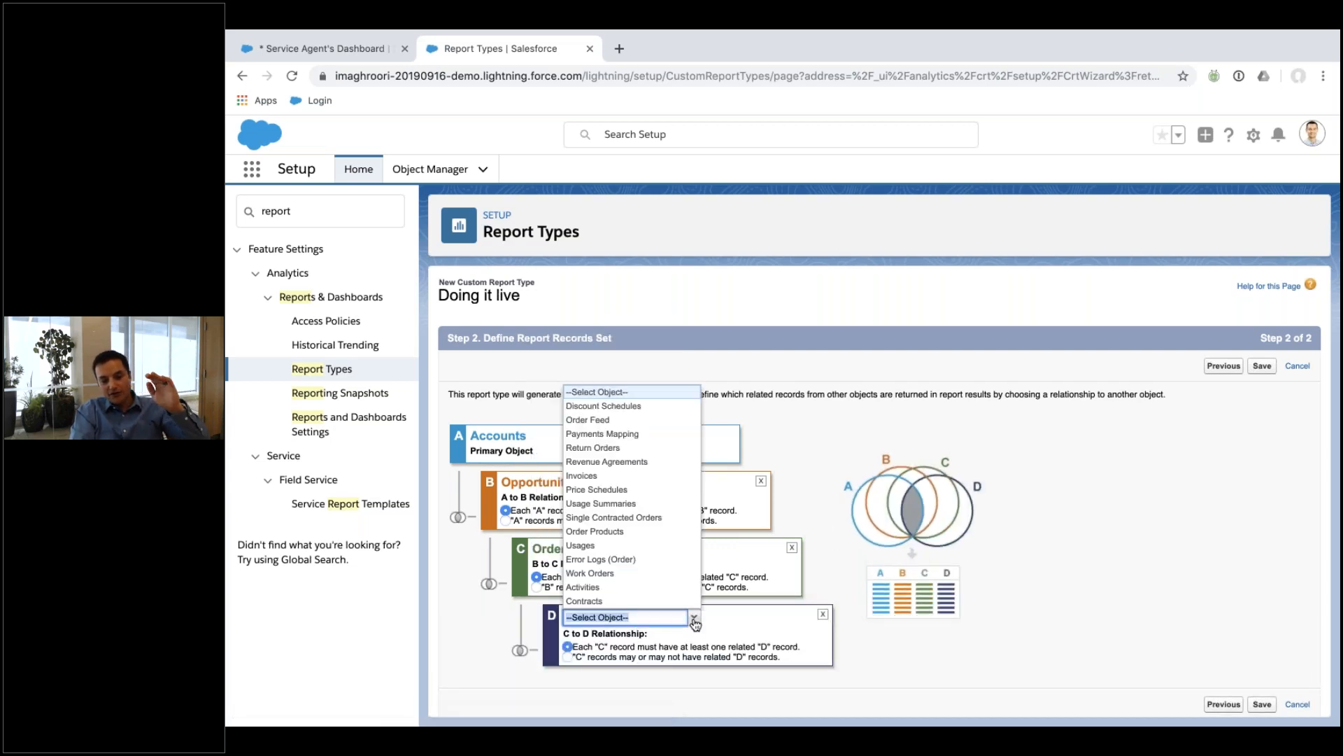
click(625, 478)
Let Accounts appear with or without related Opportunities, then save the report type.
scroll(769, 599, down, 1)
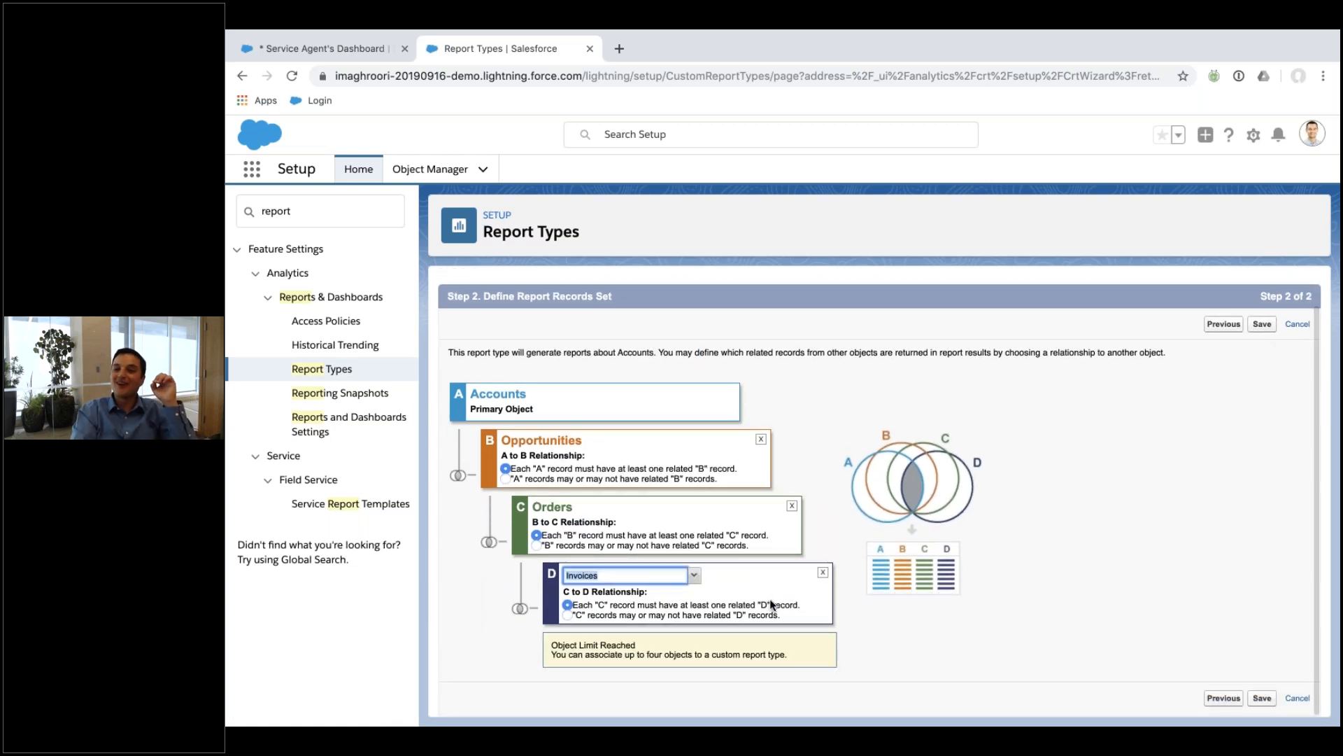
click(505, 479)
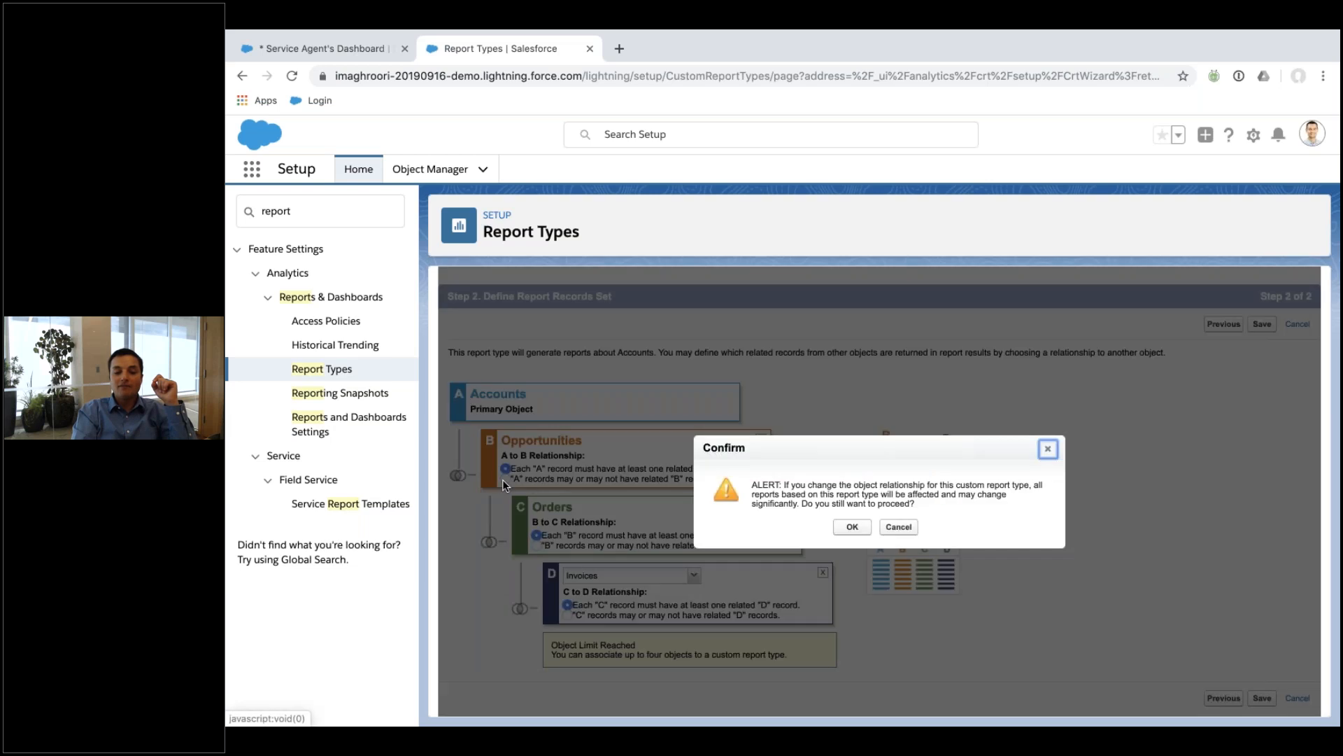
click(869, 530)
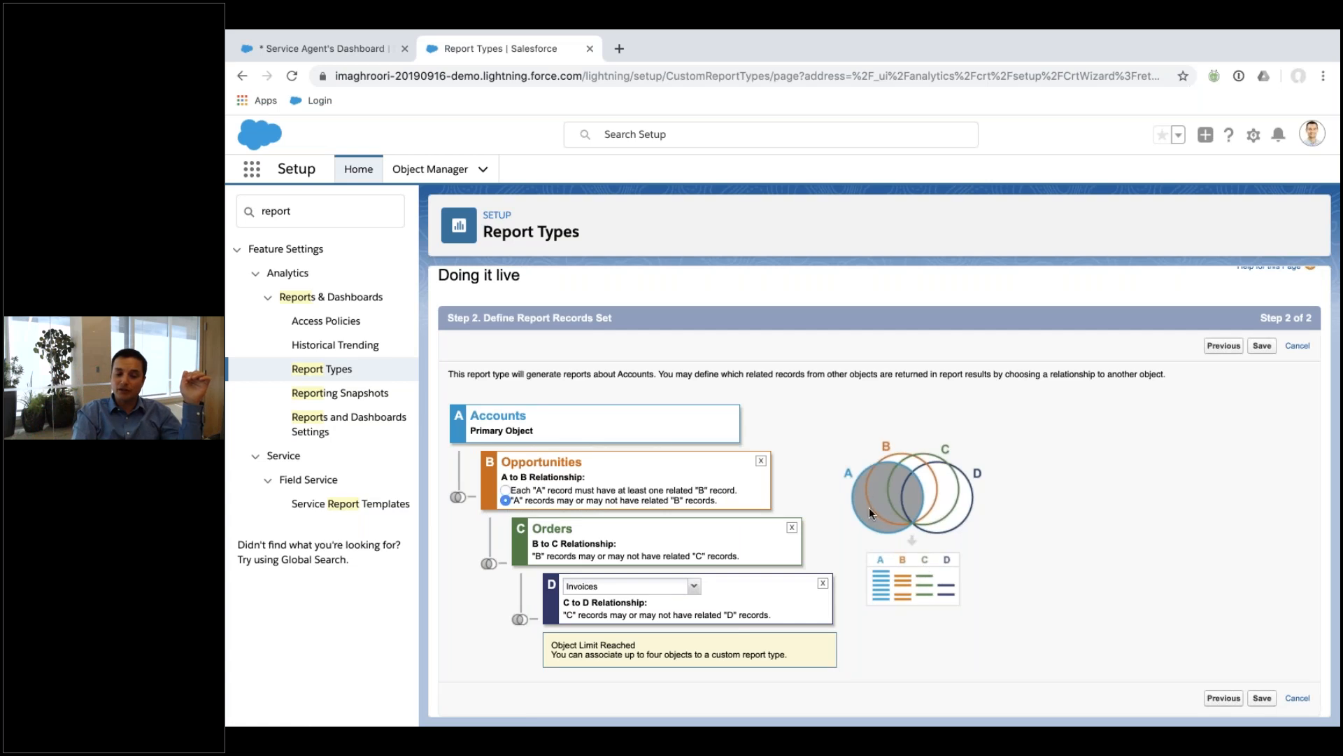
click(1263, 698)
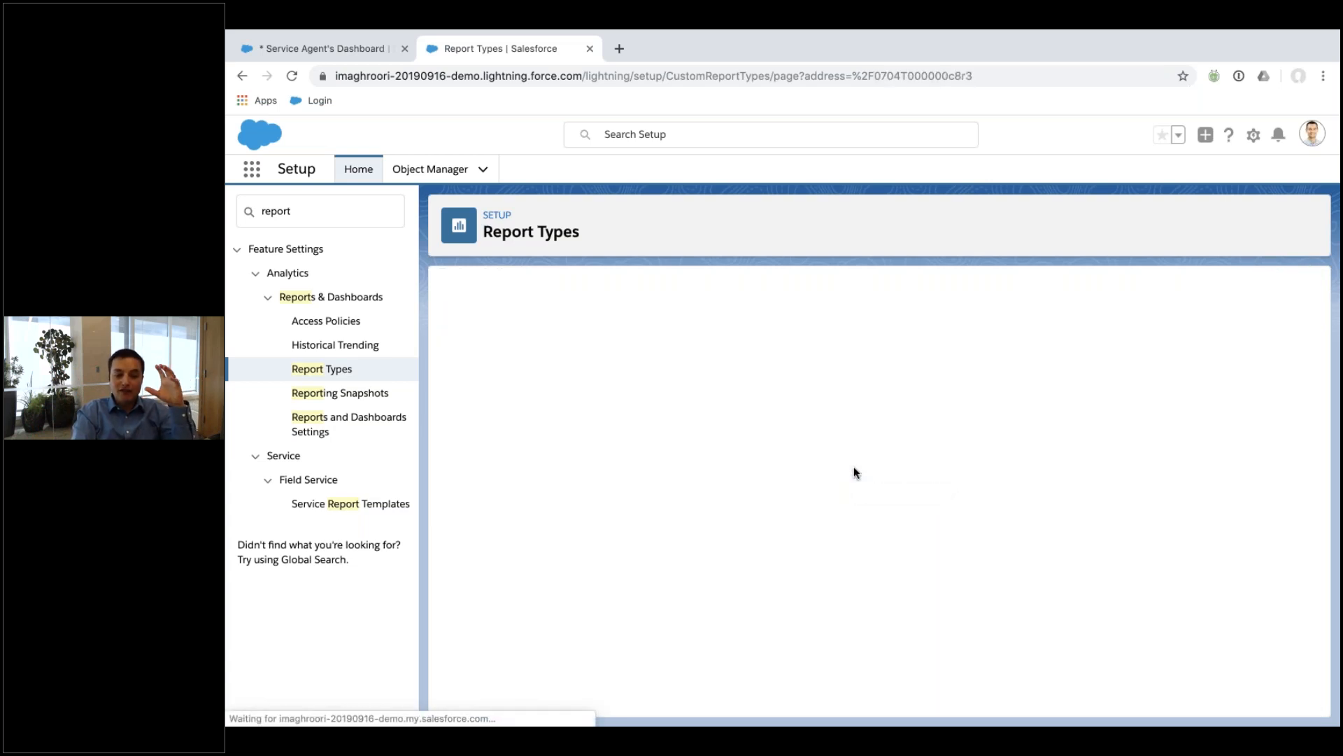
scroll(854, 466, down, 2)
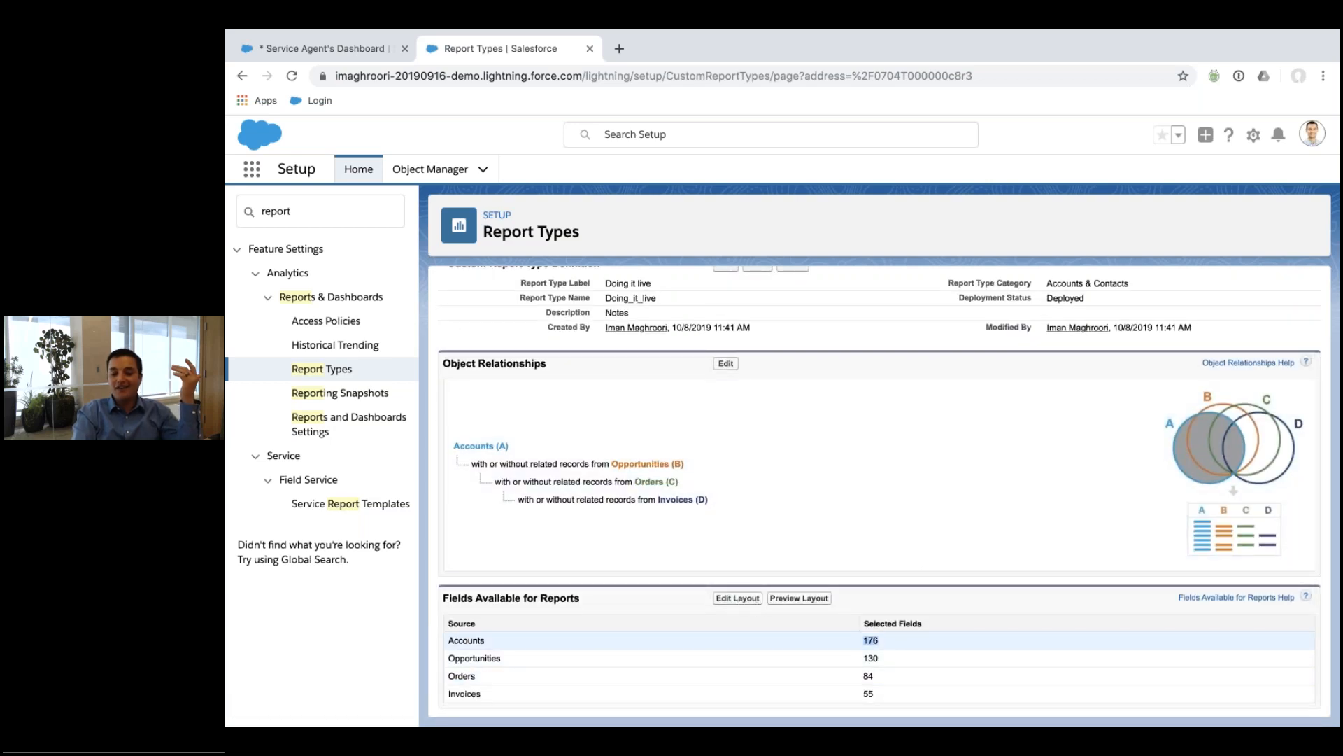
In the report type's field layout, select Accounts fields such as Account Number and Account Site.
click(734, 599)
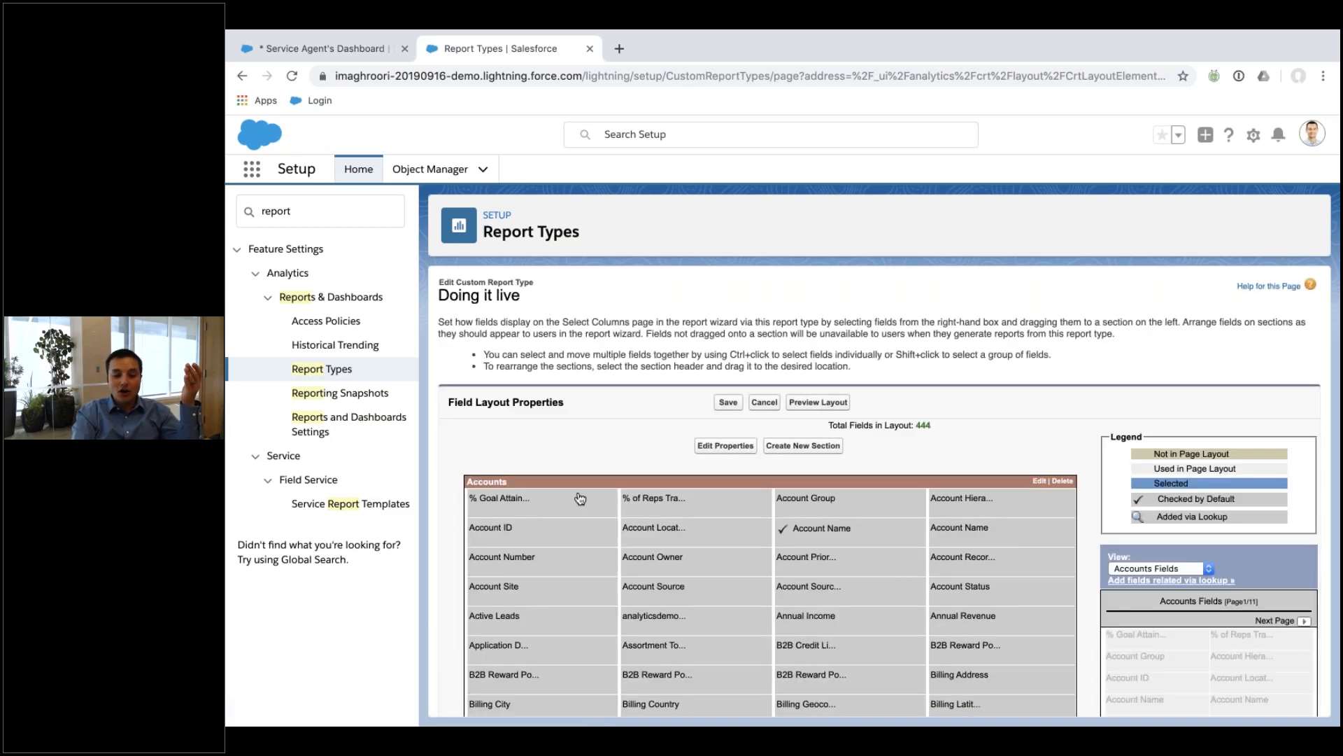
click(553, 509)
click(574, 563)
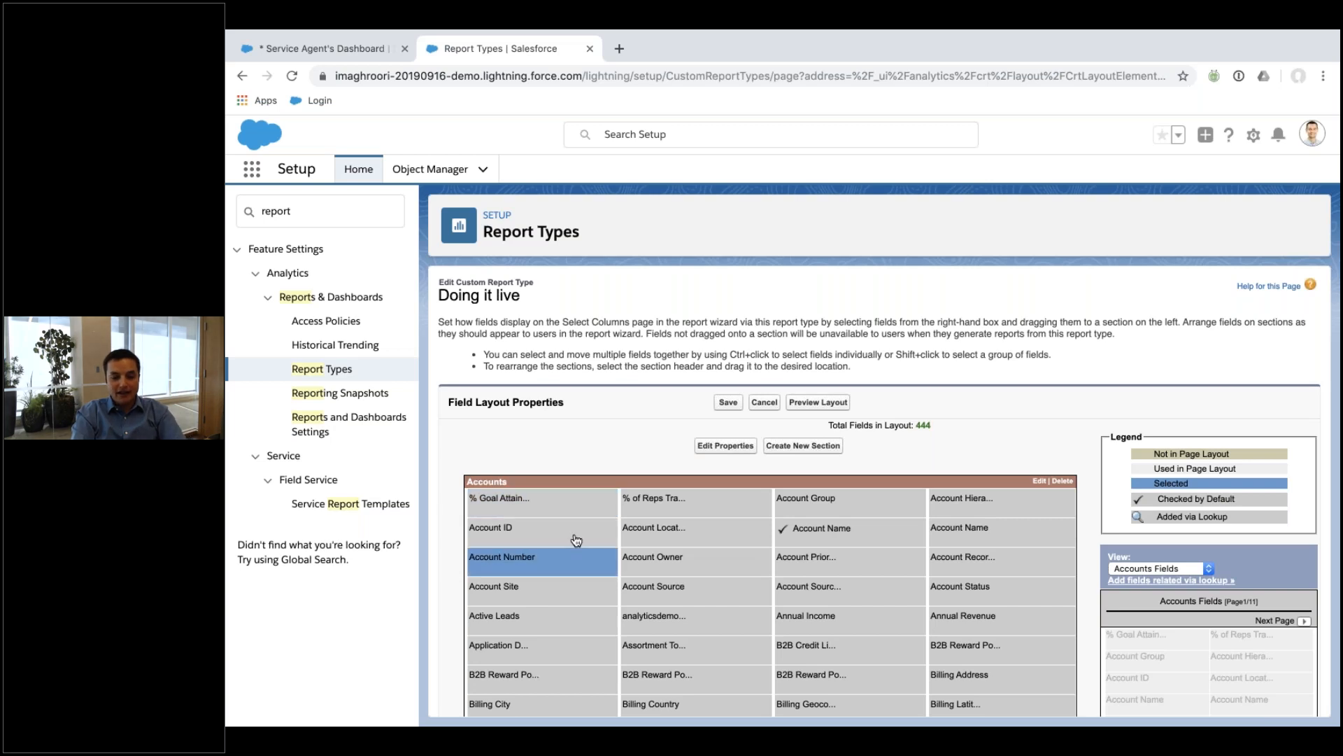
ctrl+click(676, 560)
shift+click(689, 599)
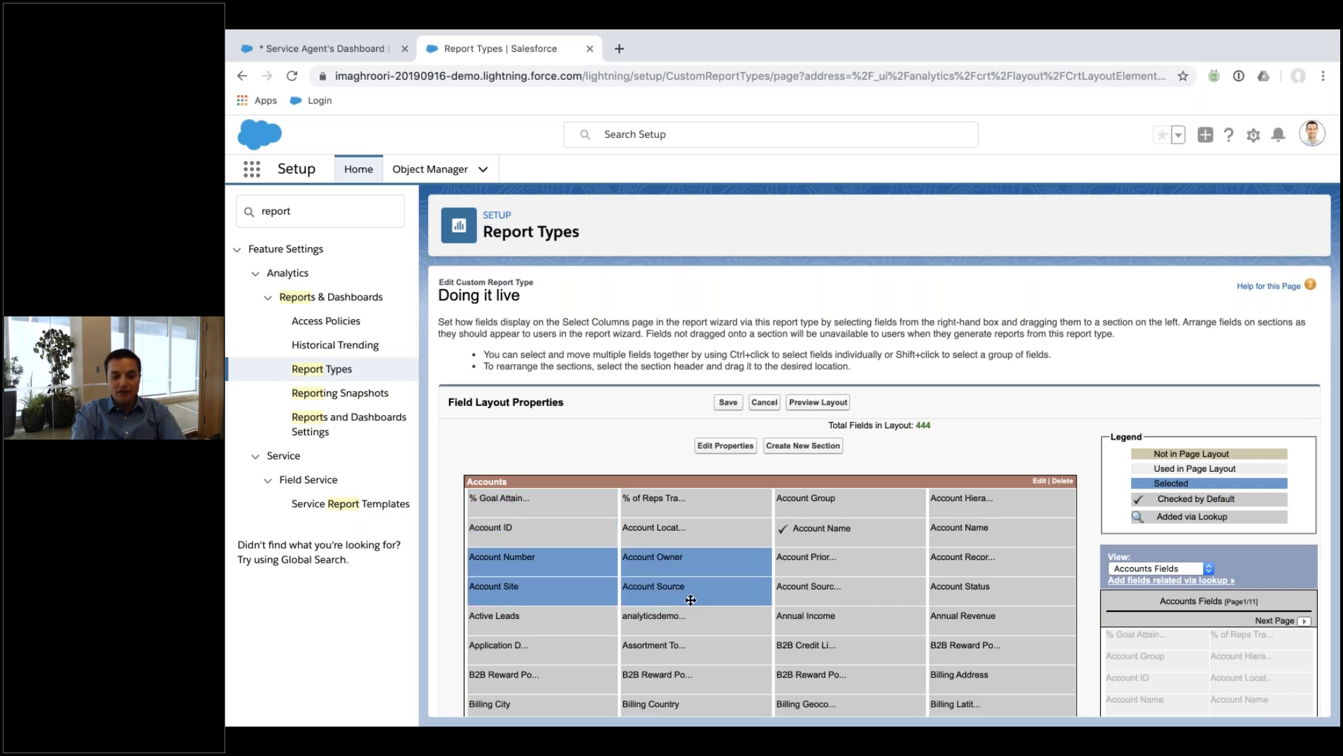
click(851, 663)
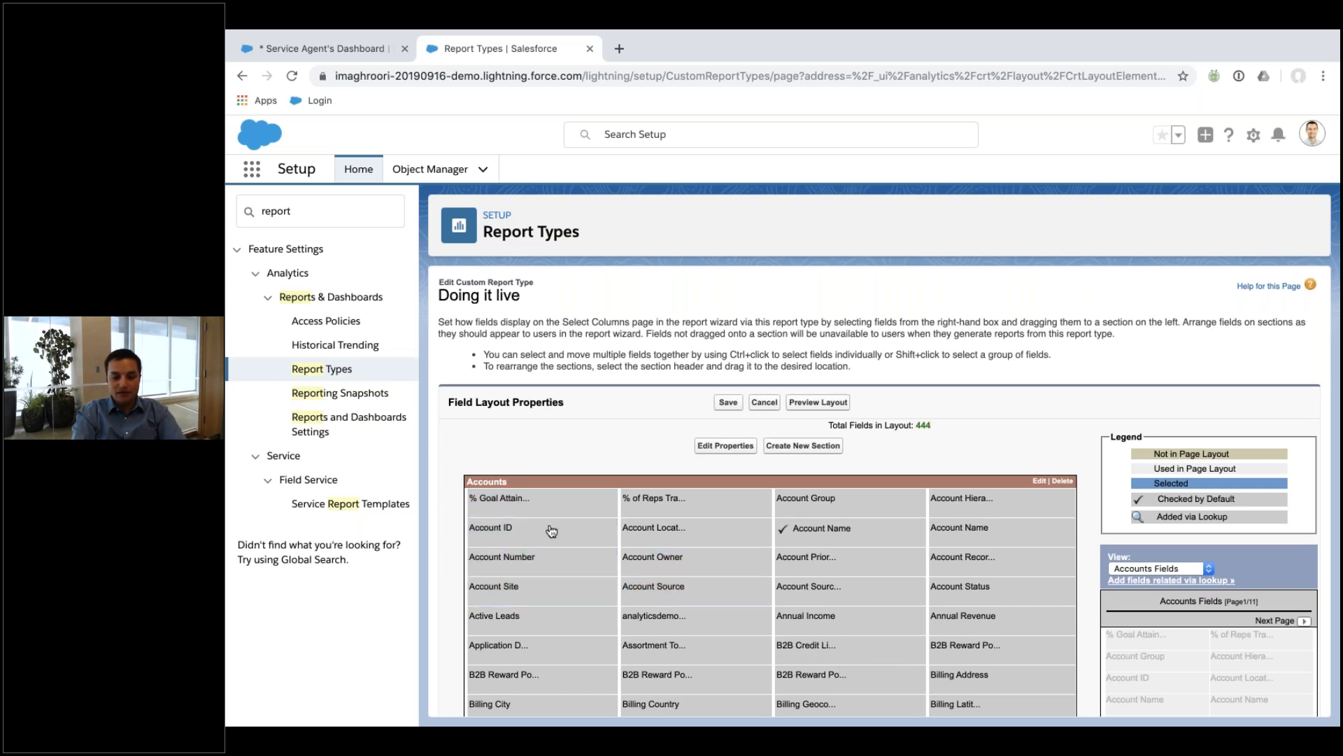
shift+click(566, 616)
click(566, 616)
click(565, 556)
click(566, 586)
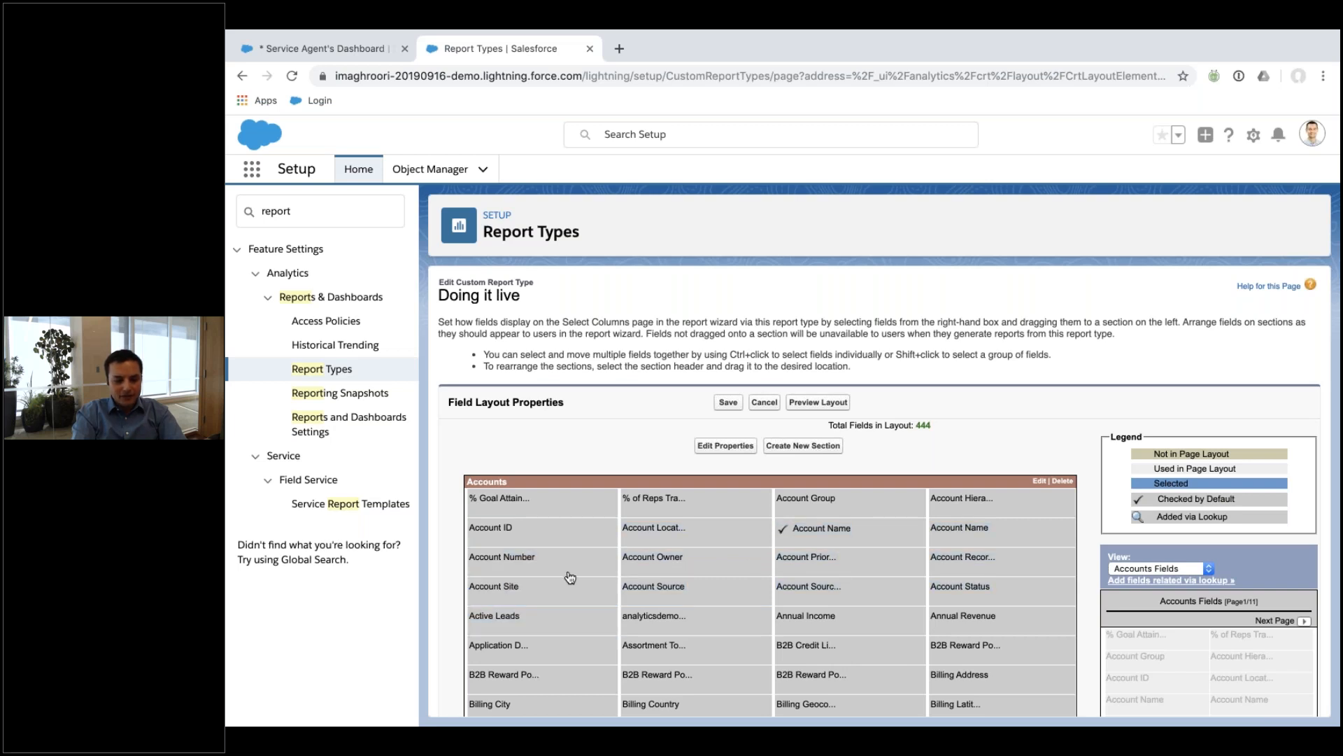
scroll(584, 554, down, 2)
Drag Annual Revenue, Active Leads and another field out of the Accounts layout section.
drag(573, 523, 1195, 525)
drag(986, 494, 1189, 540)
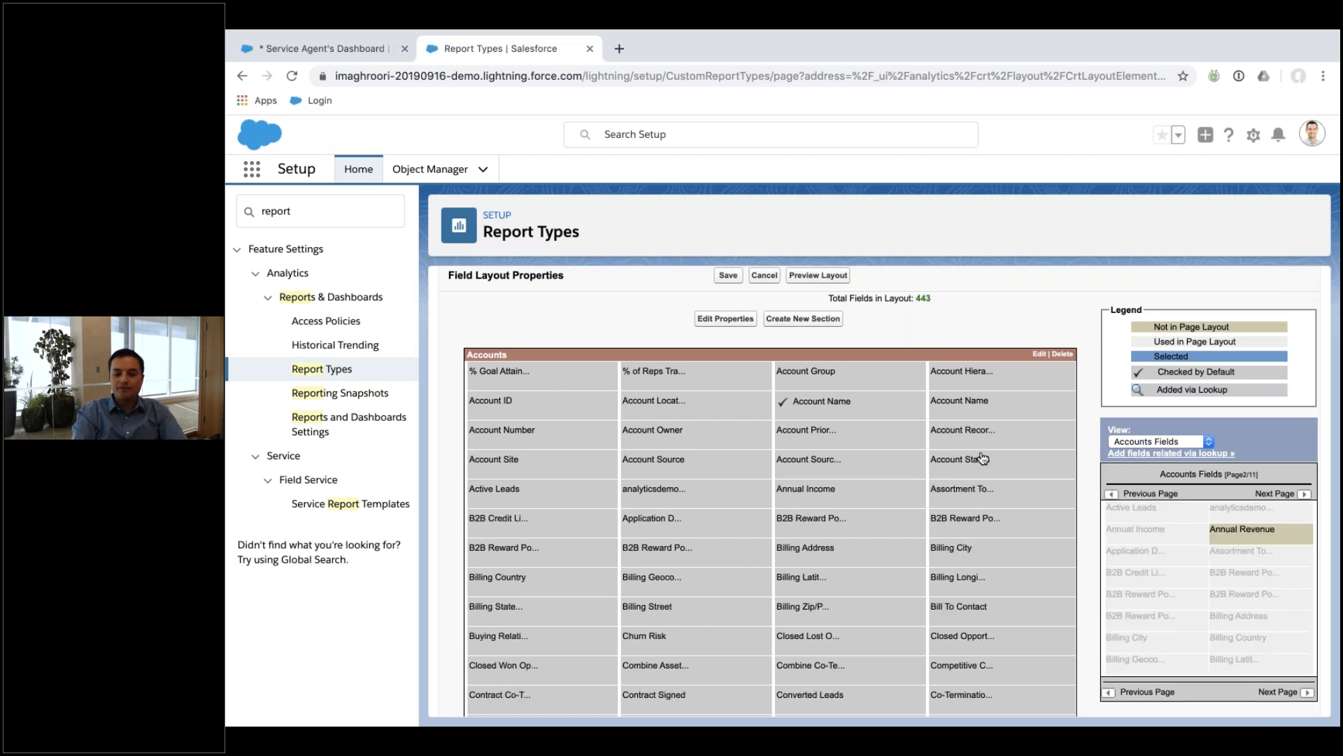
drag(973, 494, 1195, 606)
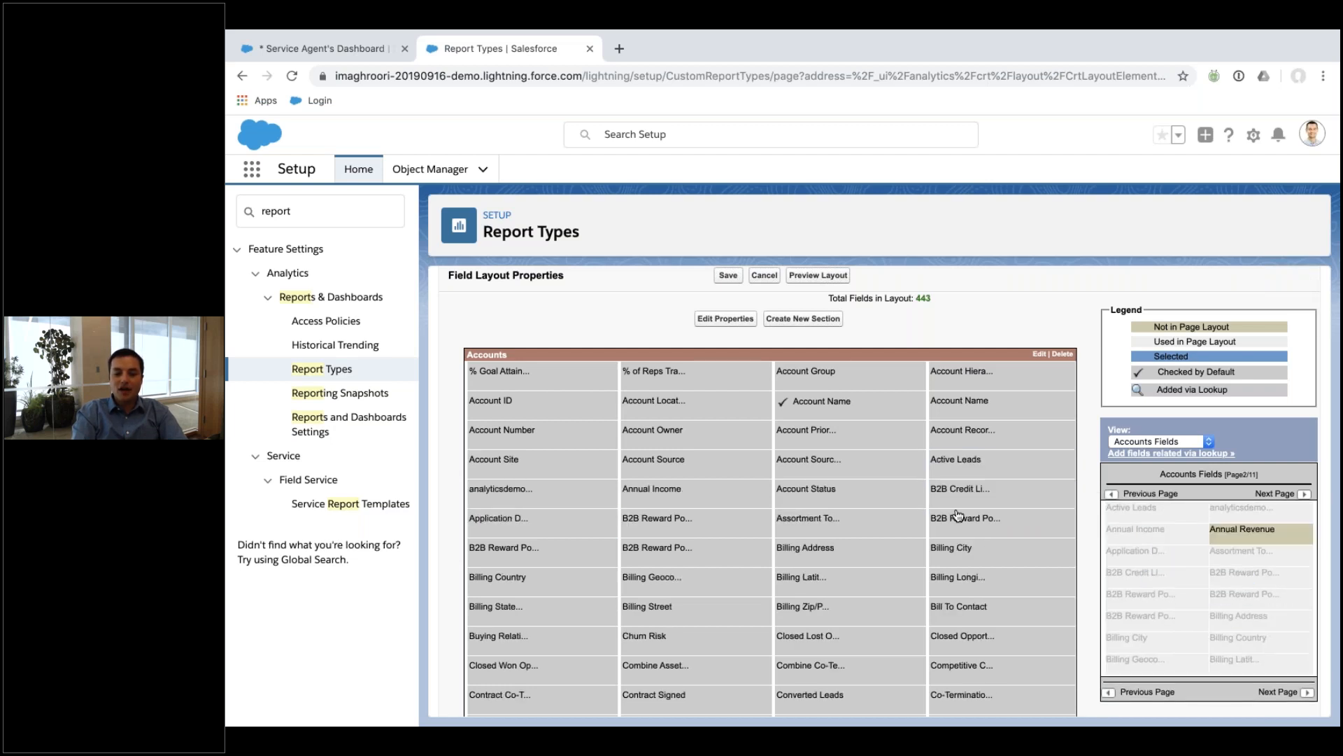
drag(968, 477, 1165, 583)
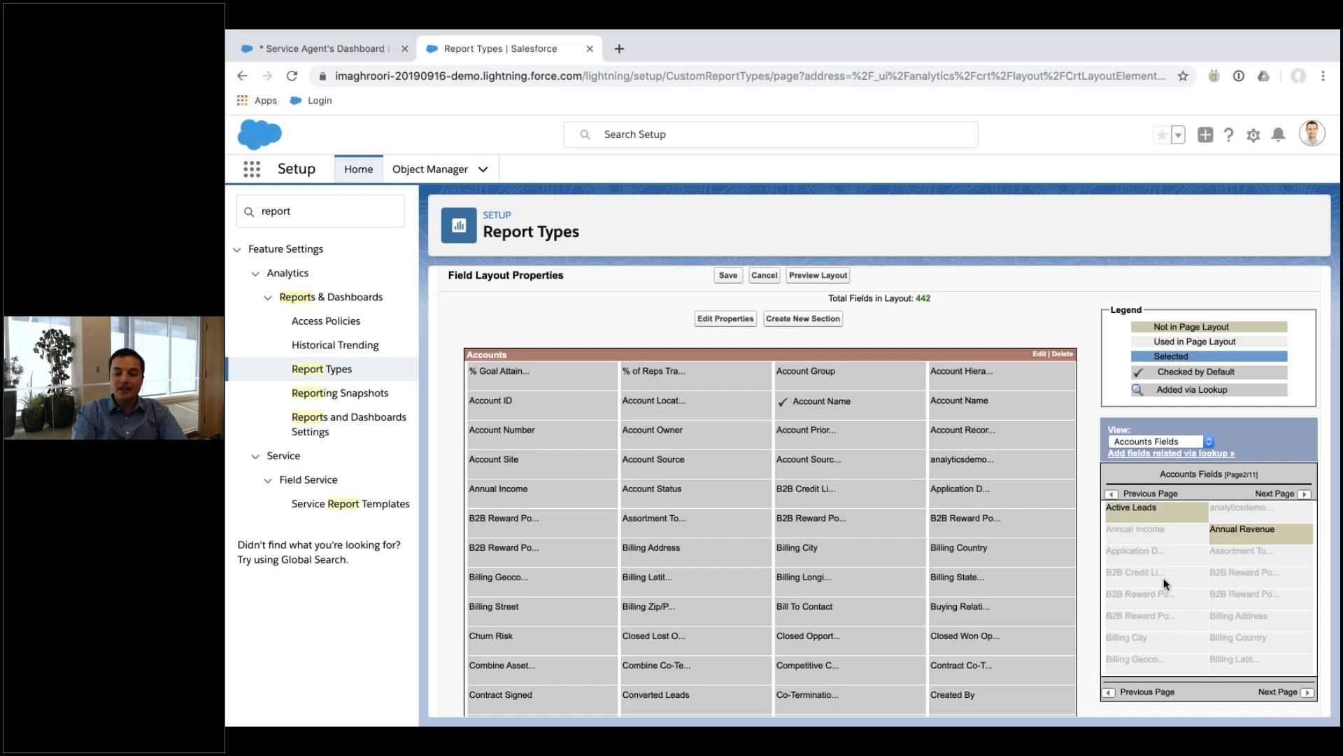
drag(959, 503, 1139, 518)
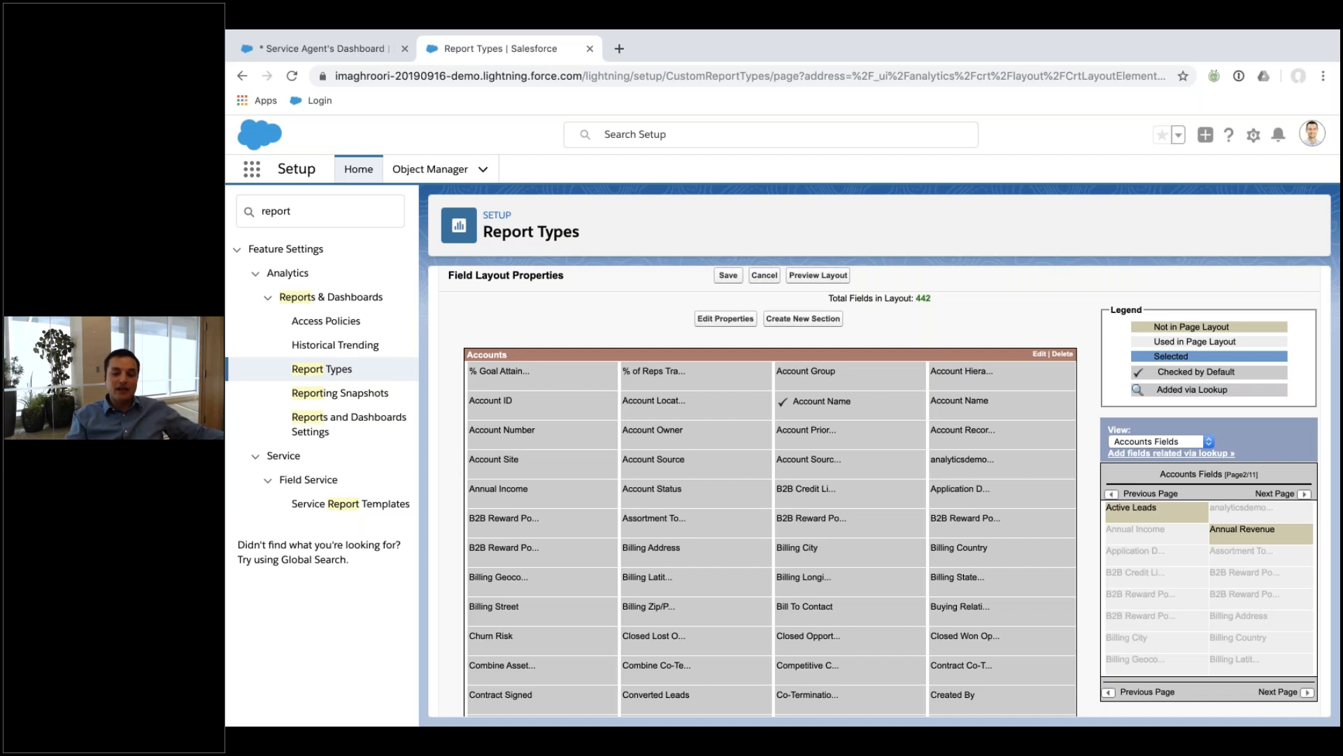
Drag Active Leads and Annual Revenue back into the Accounts section, totalling 444 fields.
drag(1131, 509, 1011, 543)
drag(1225, 540, 974, 570)
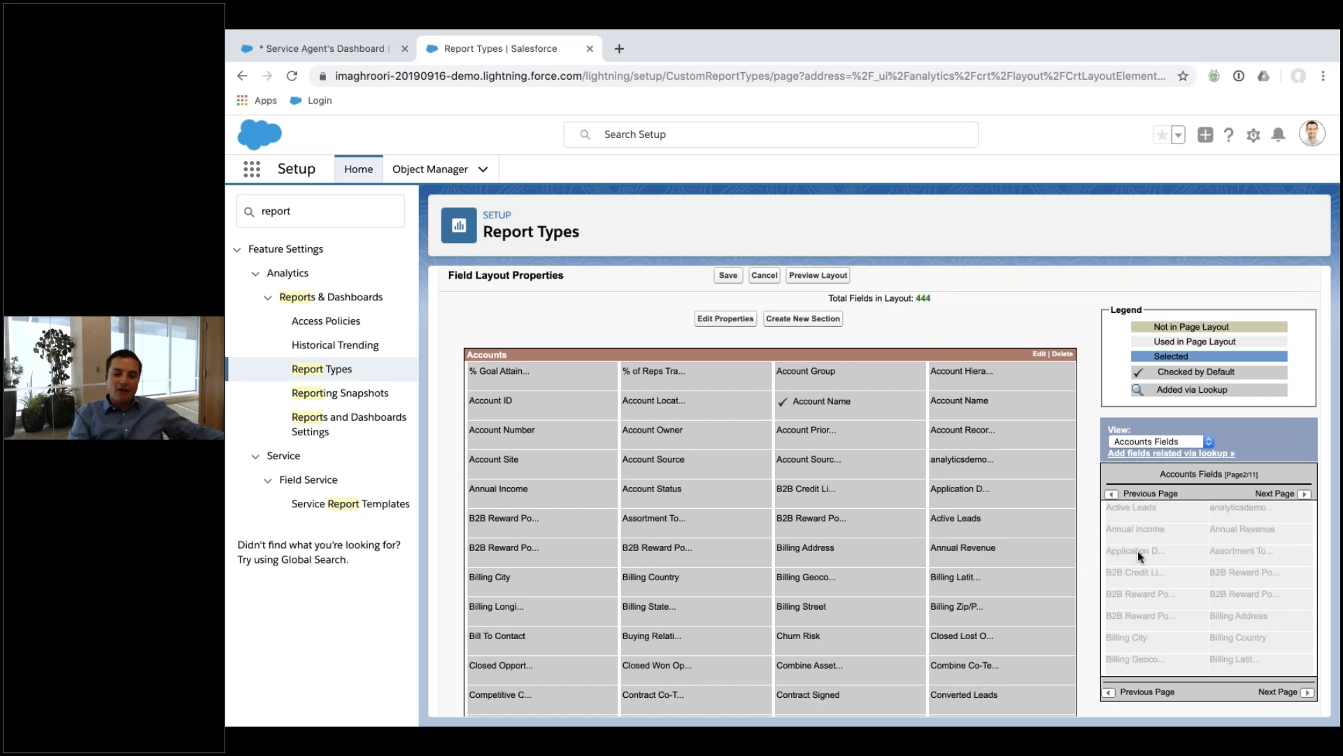
scroll(1138, 552, down, 15)
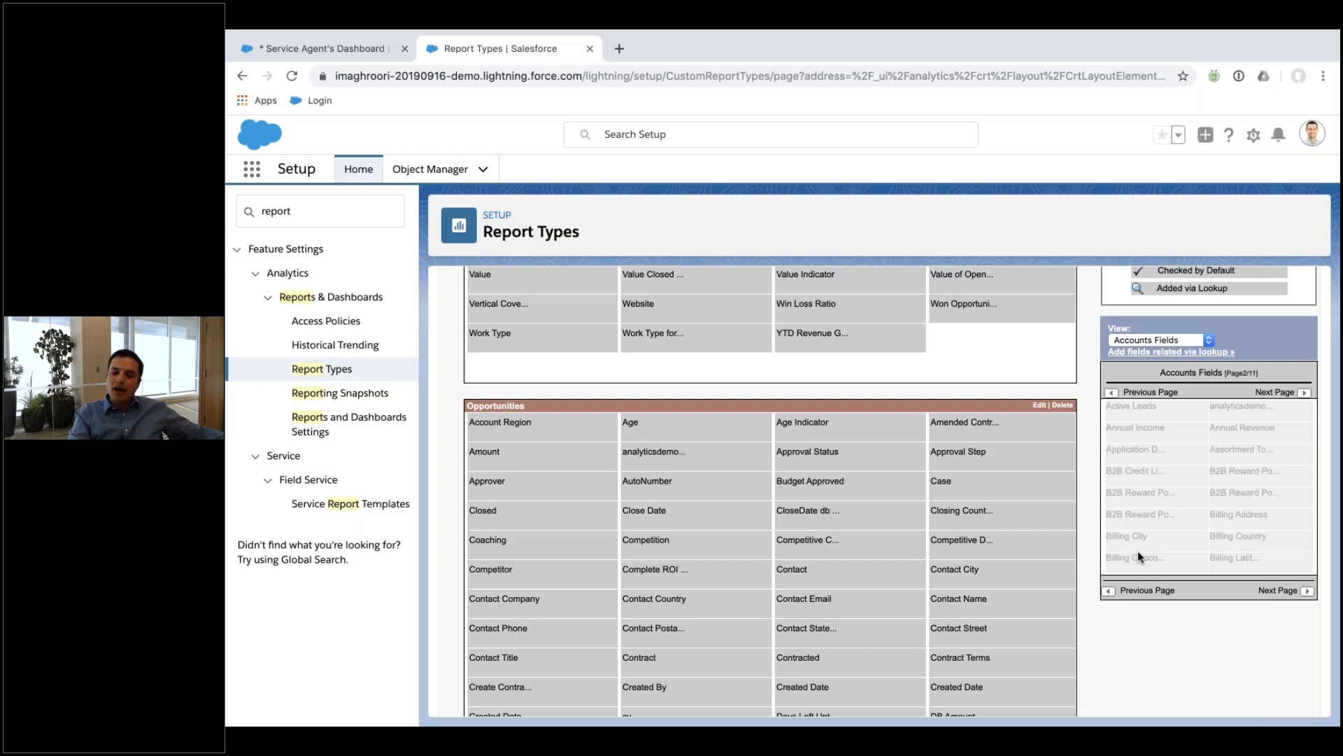
scroll(1138, 552, up, 10)
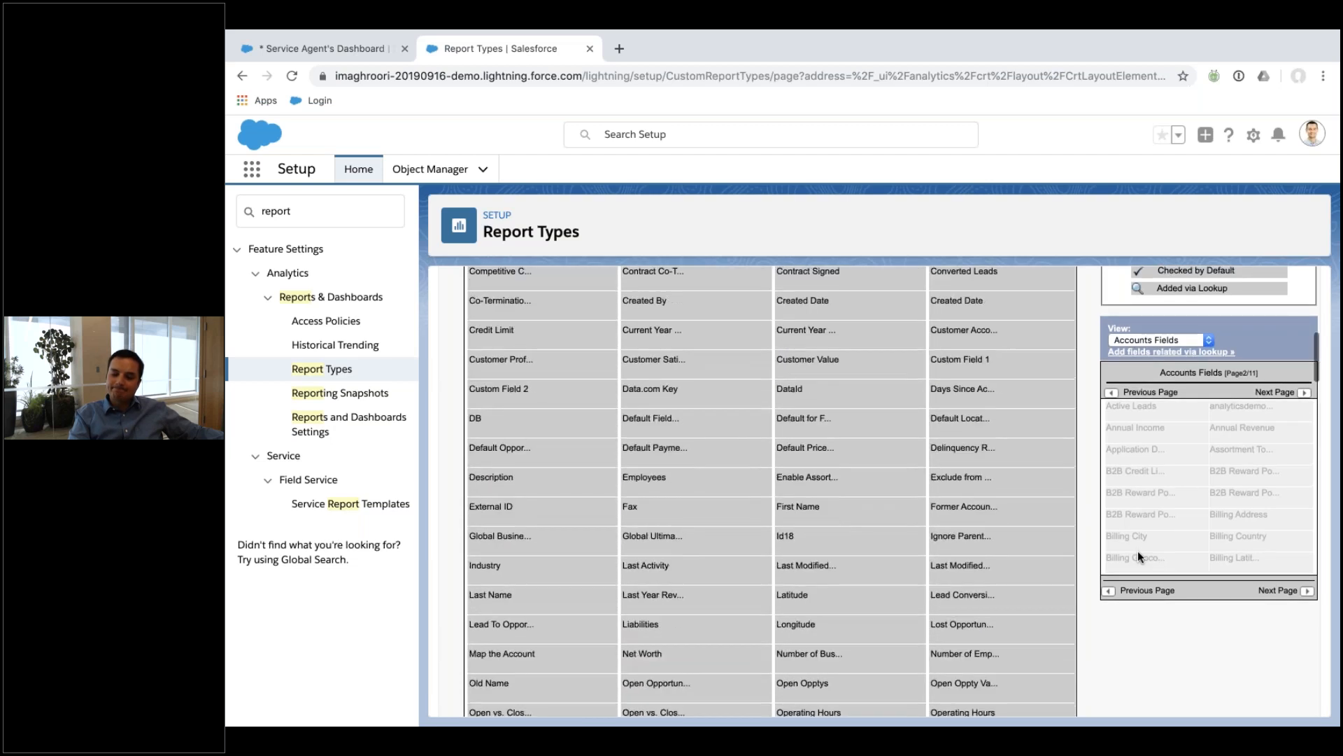
scroll(1137, 552, up, 5)
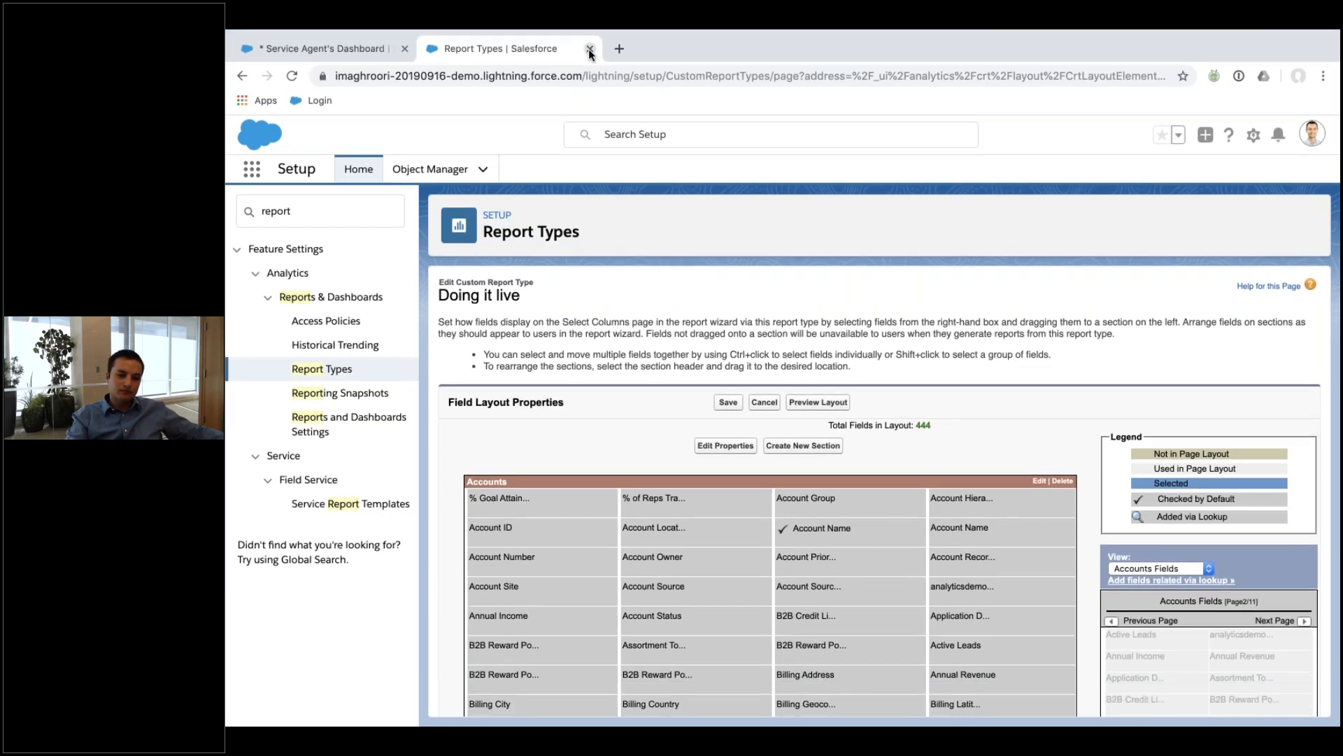
Close the report type tab and list All Folders in Reports.
click(590, 49)
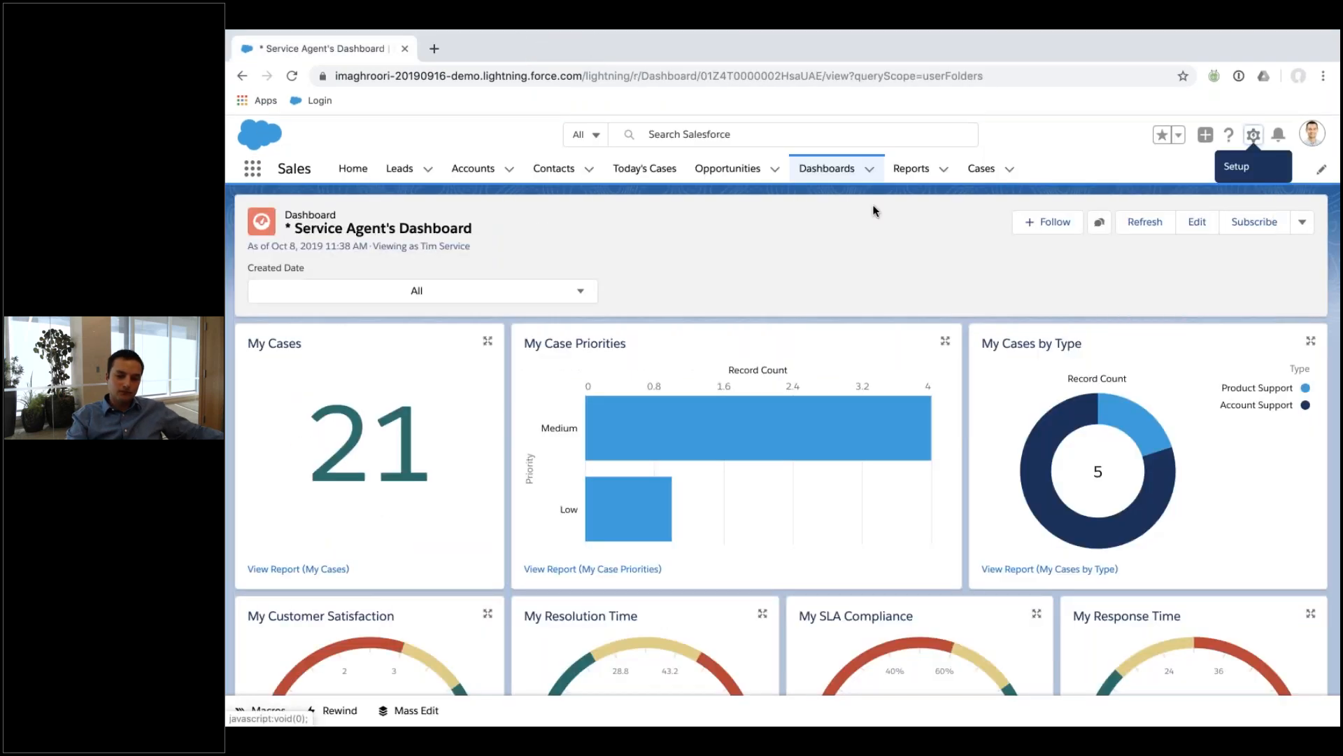
click(905, 174)
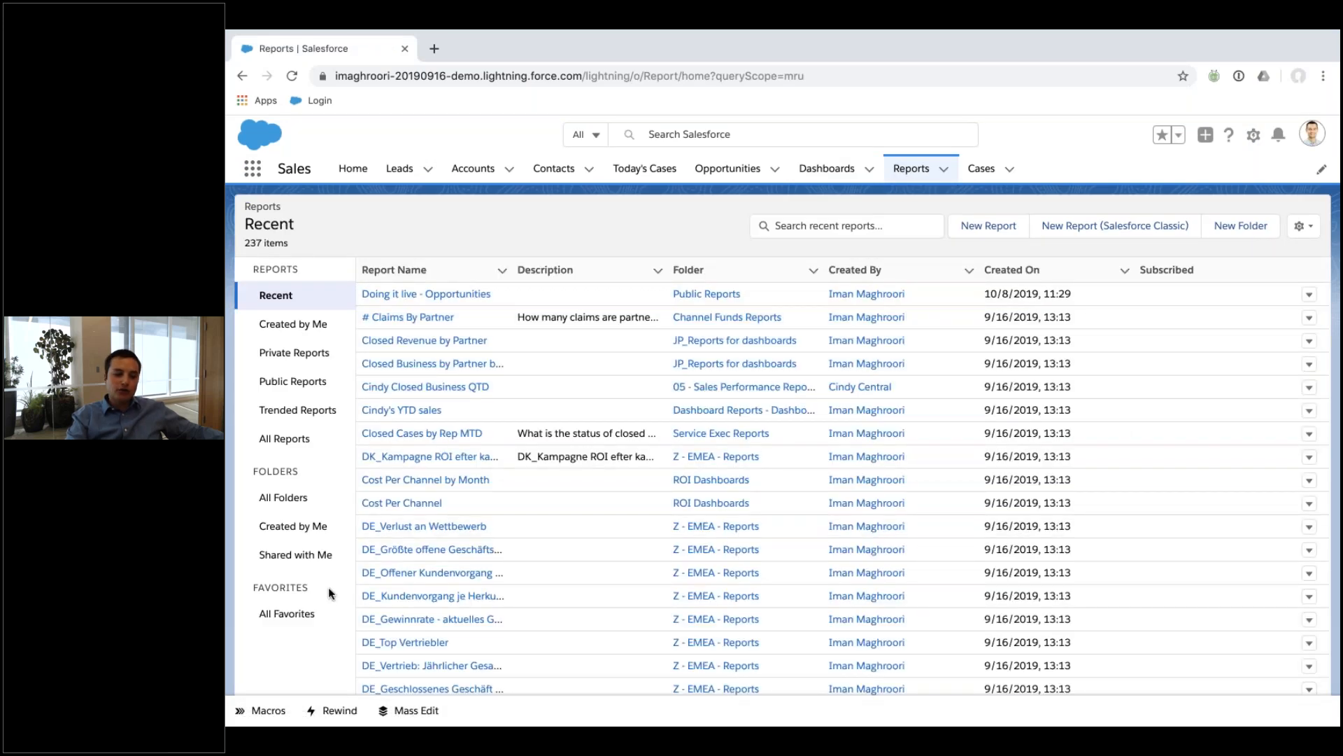
click(277, 502)
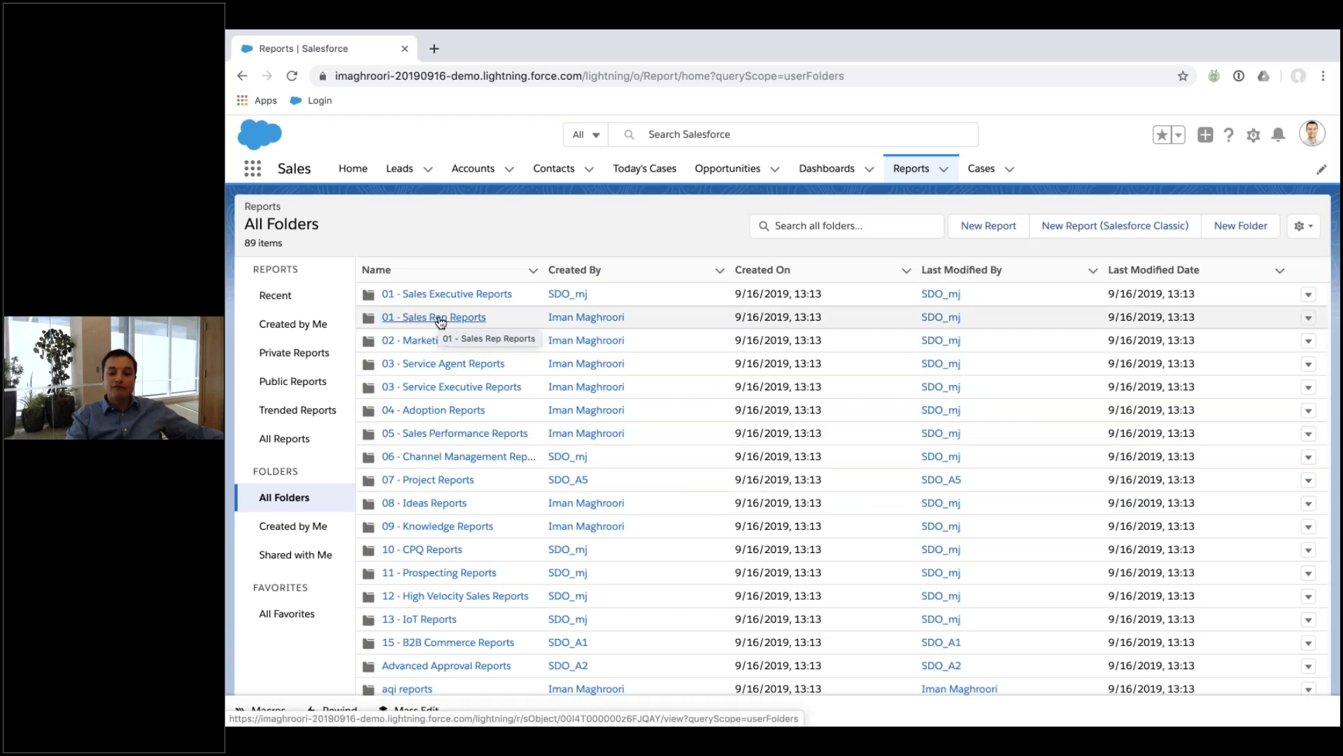
Review sharing for 01 - Sales Rep Reports, leaving Users and view access unchanged.
click(1307, 319)
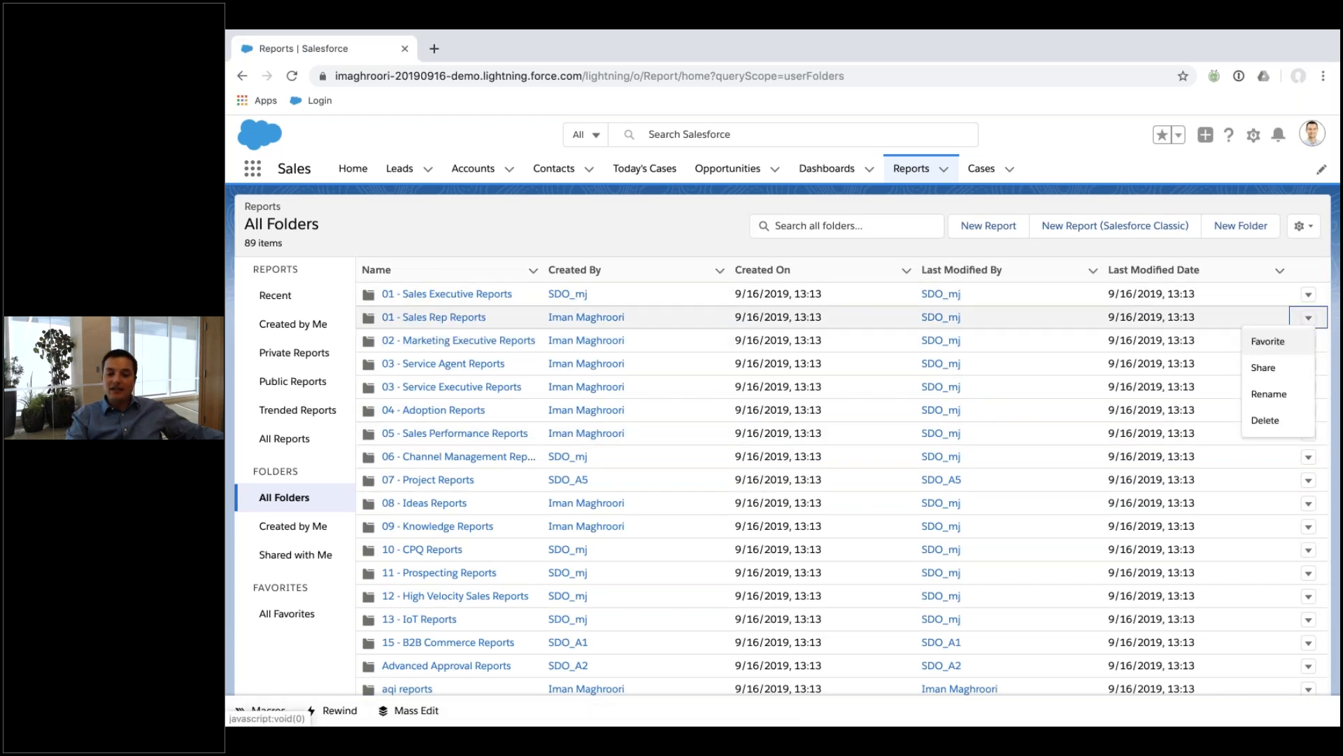
click(1285, 368)
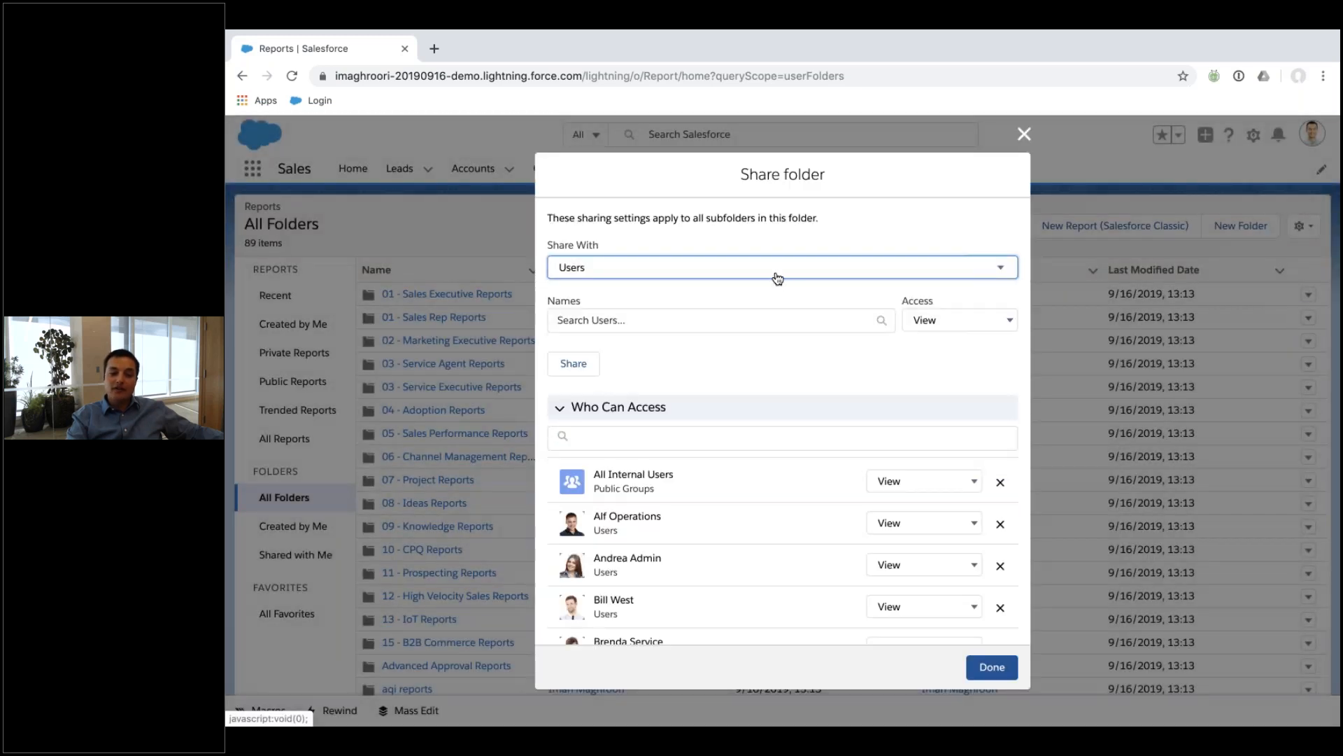
click(778, 277)
scroll(766, 327, down, 3)
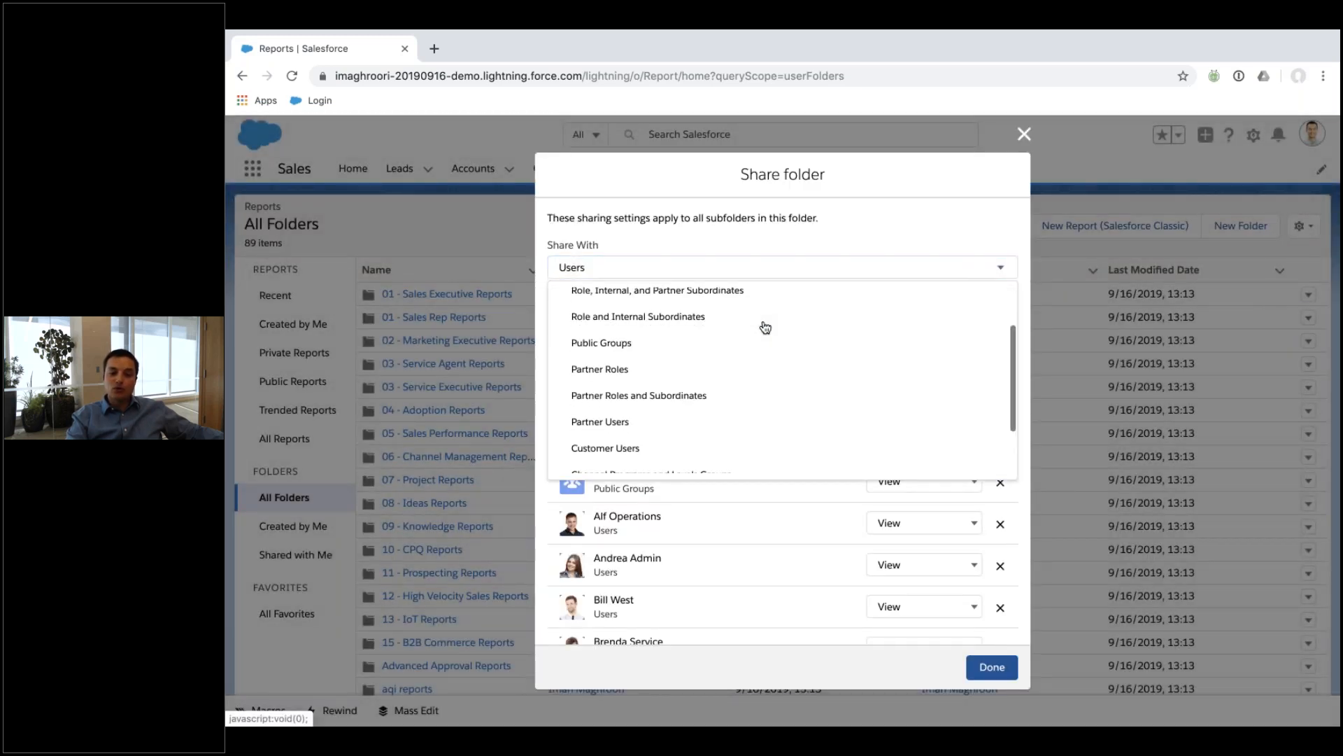
scroll(686, 315, up, 2)
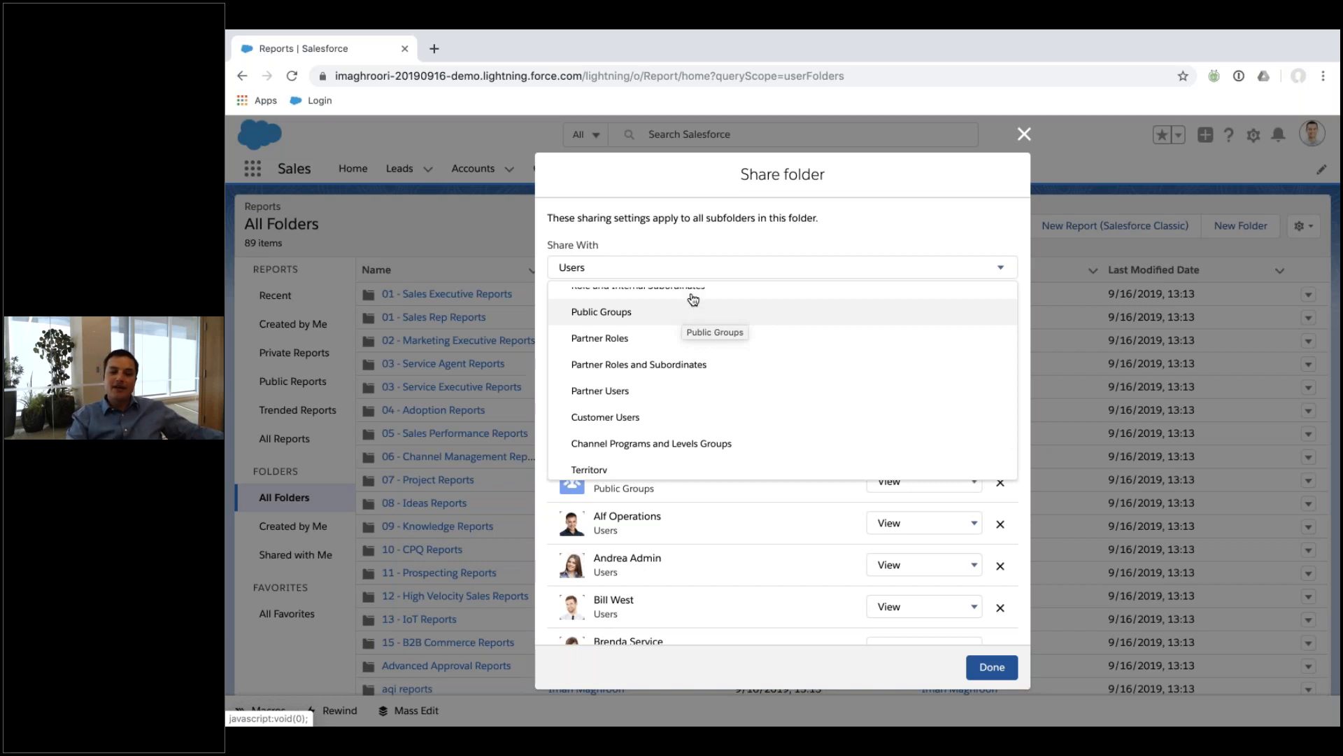
click(970, 233)
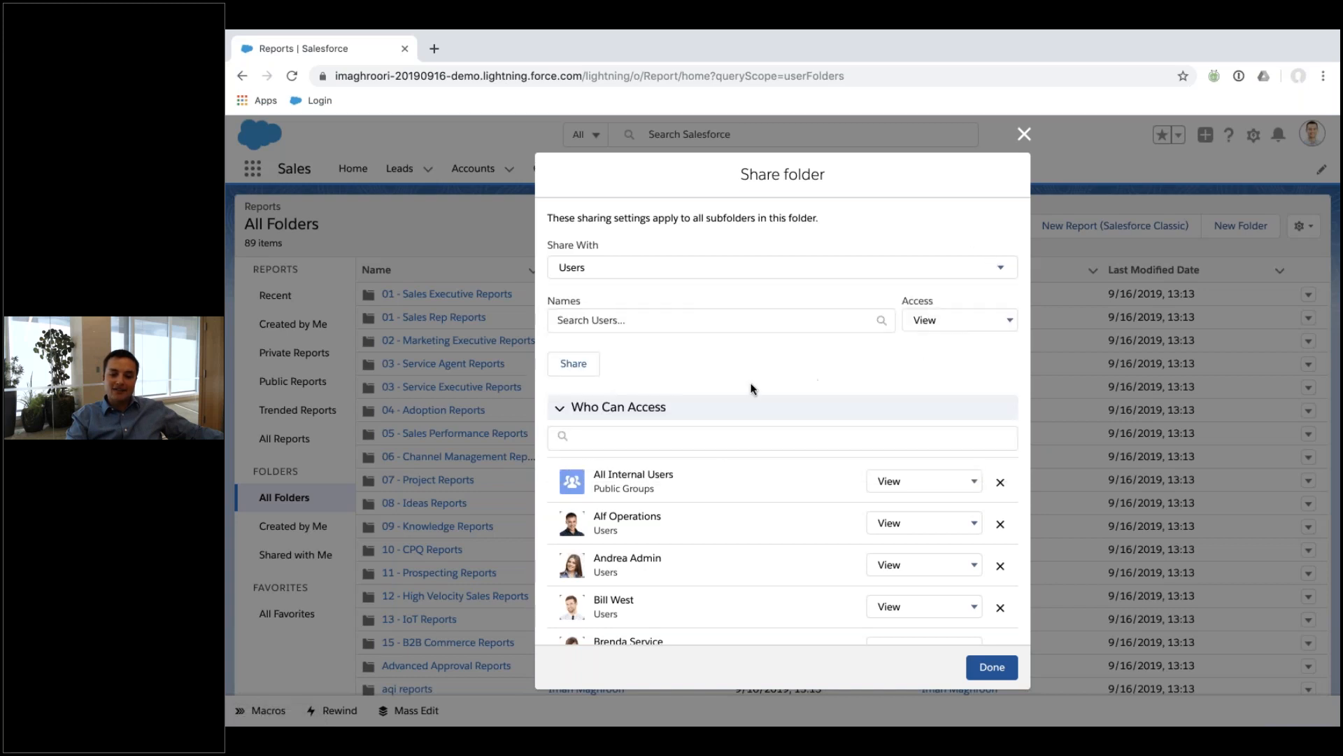
scroll(804, 525, down, 1)
scroll(924, 494, up, 1)
click(925, 486)
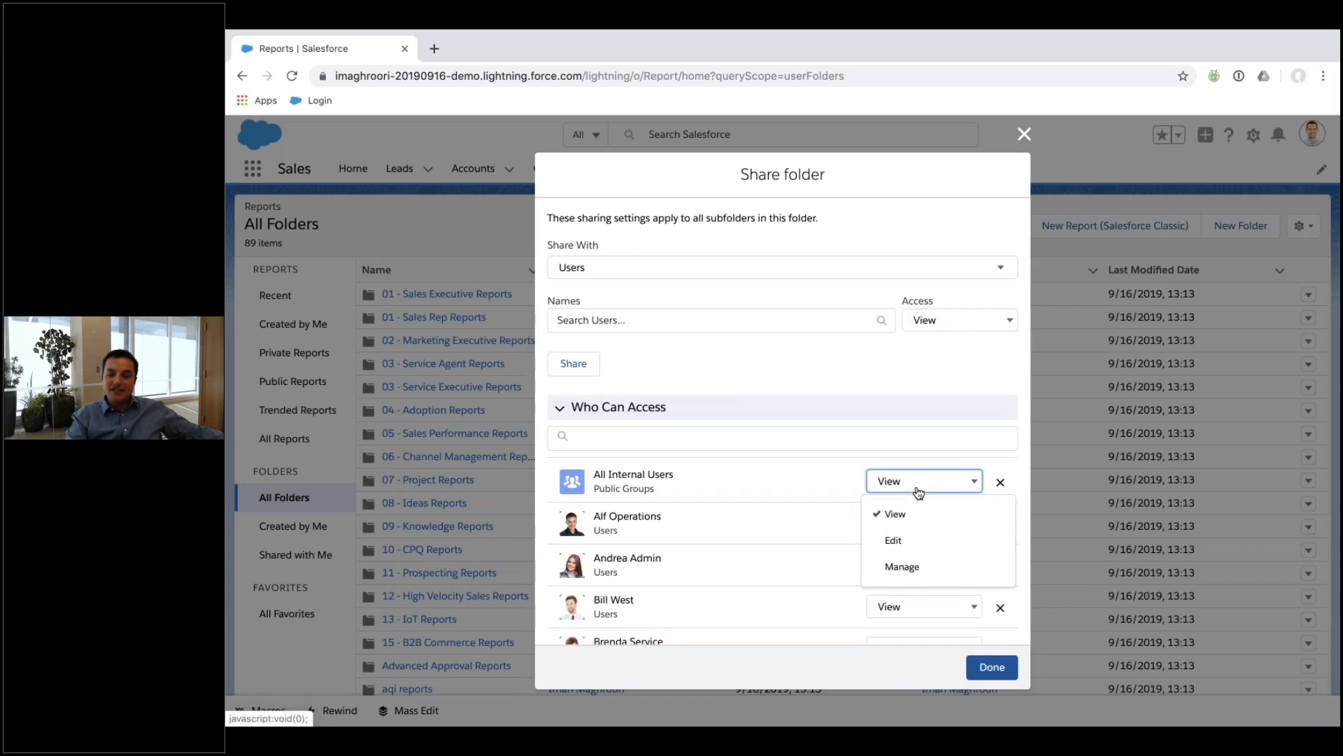
click(921, 521)
click(921, 526)
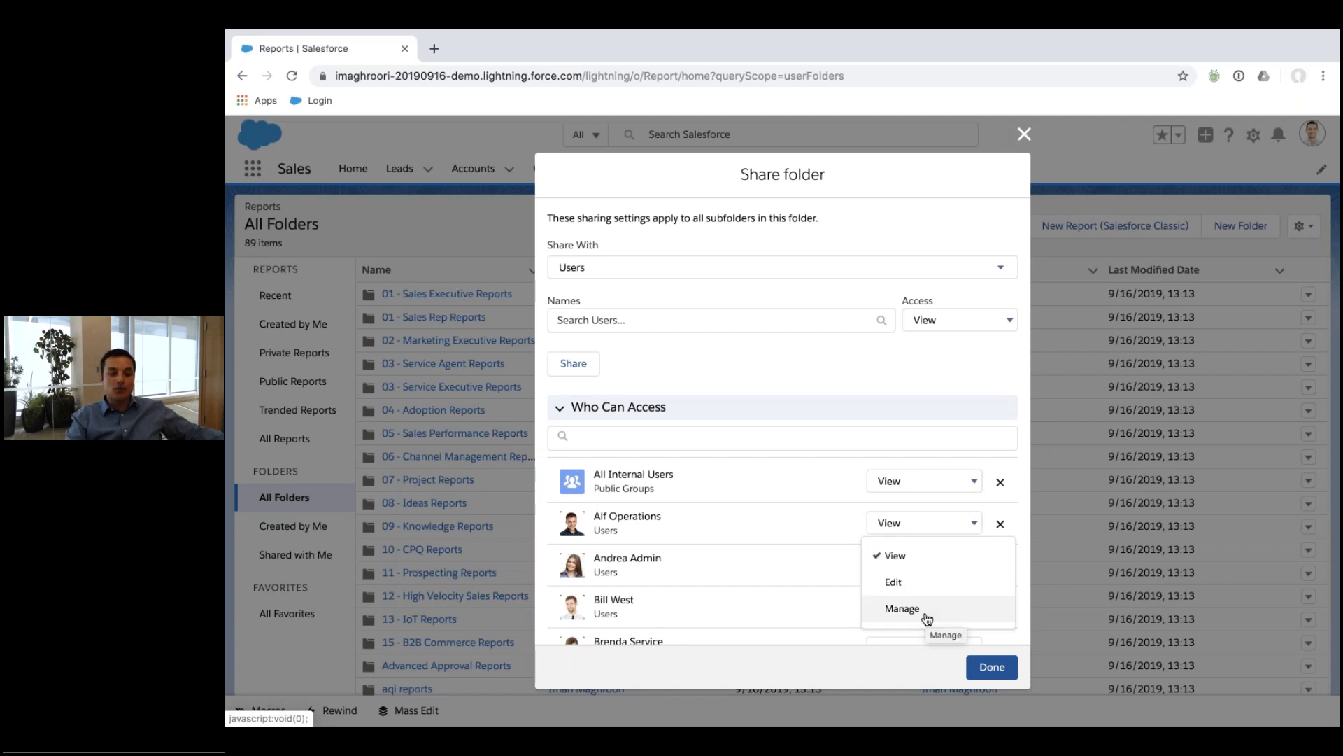
click(799, 494)
click(992, 668)
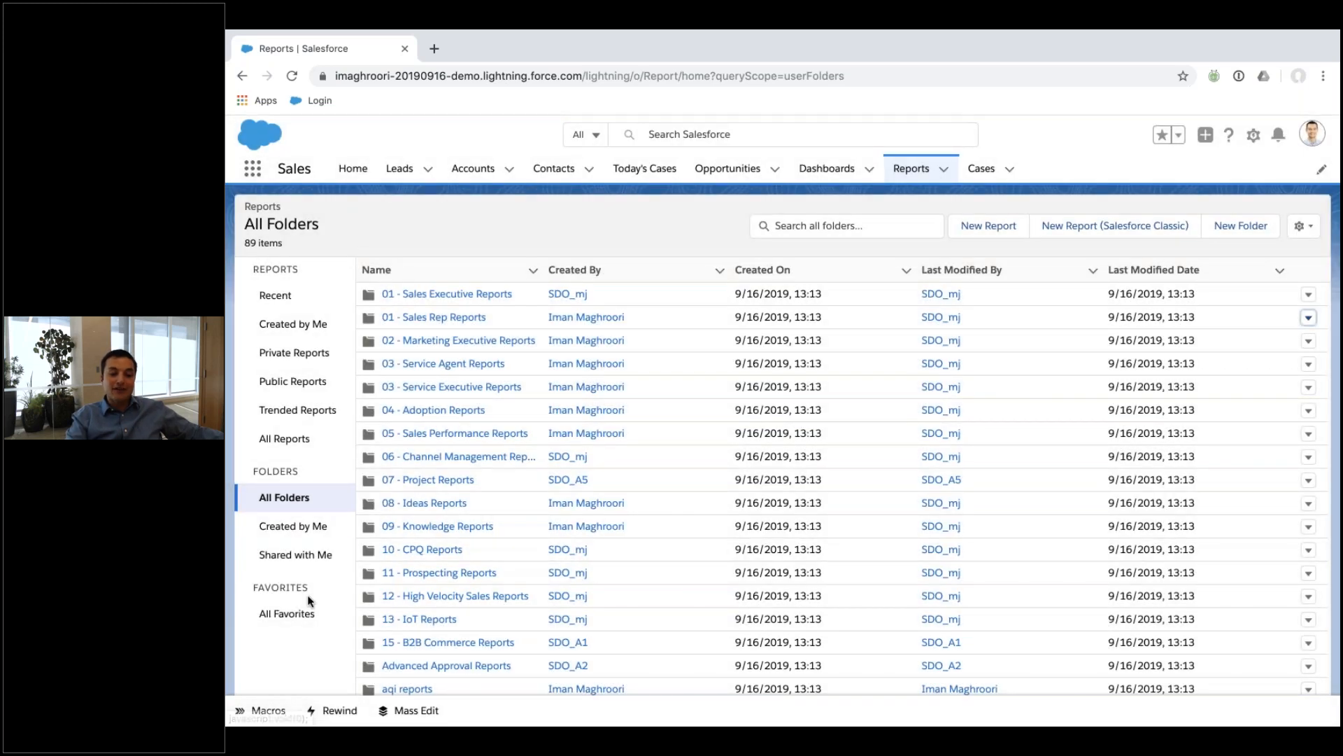
Save a copy of the private New Cases with Milestones Report into 01 - Sales Rep Reports.
click(280, 352)
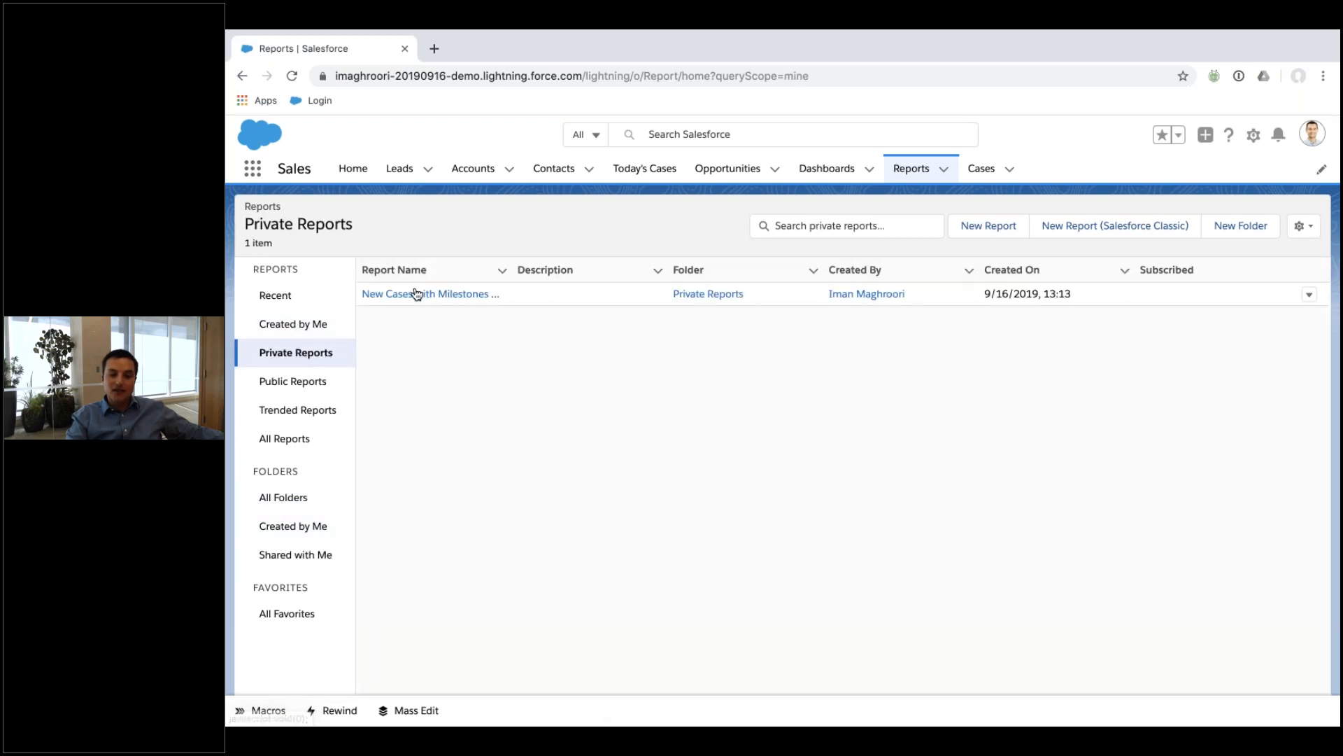
click(1309, 295)
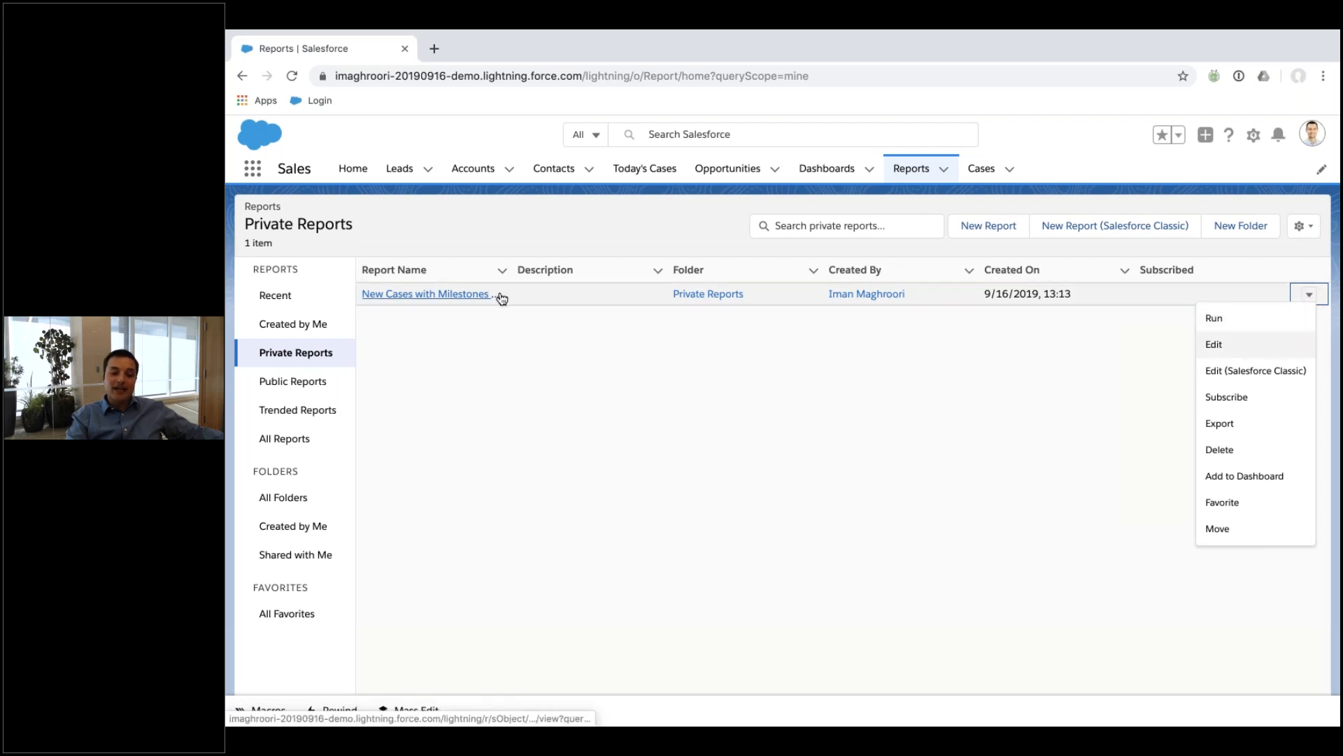
click(466, 294)
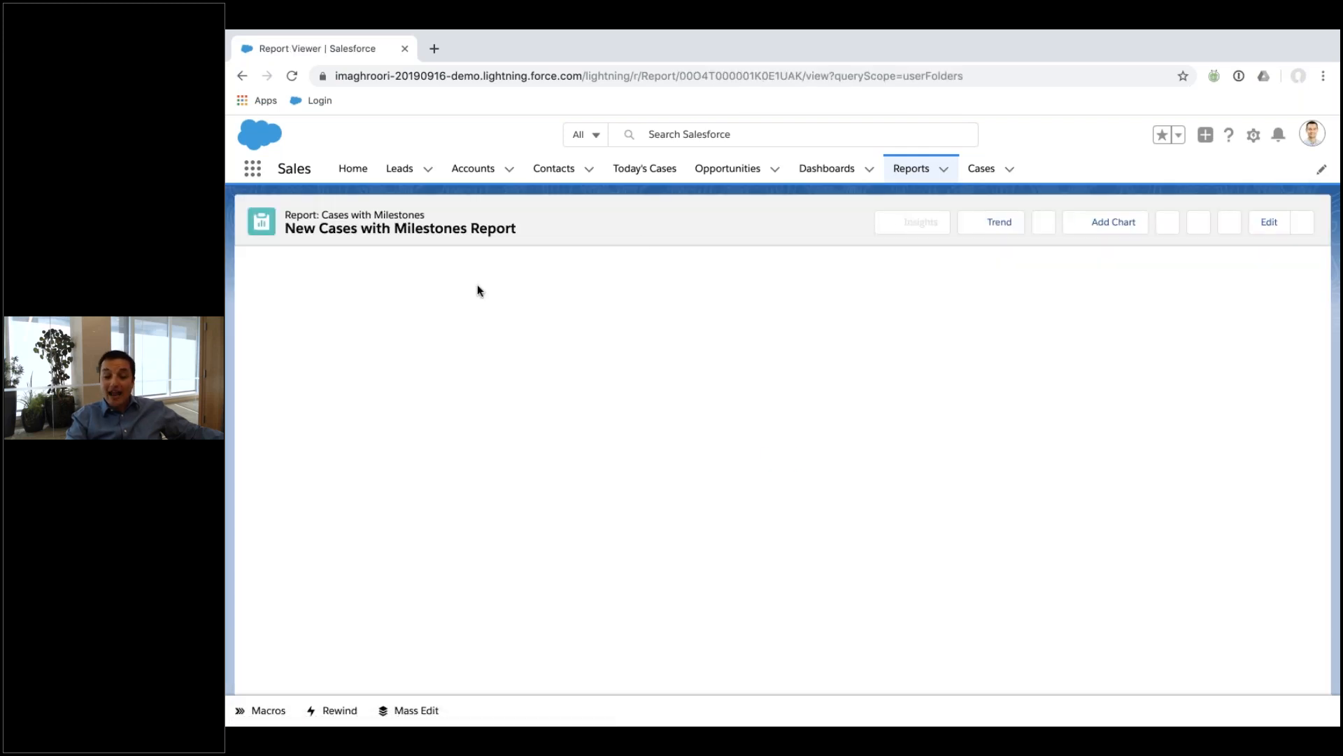
click(1302, 222)
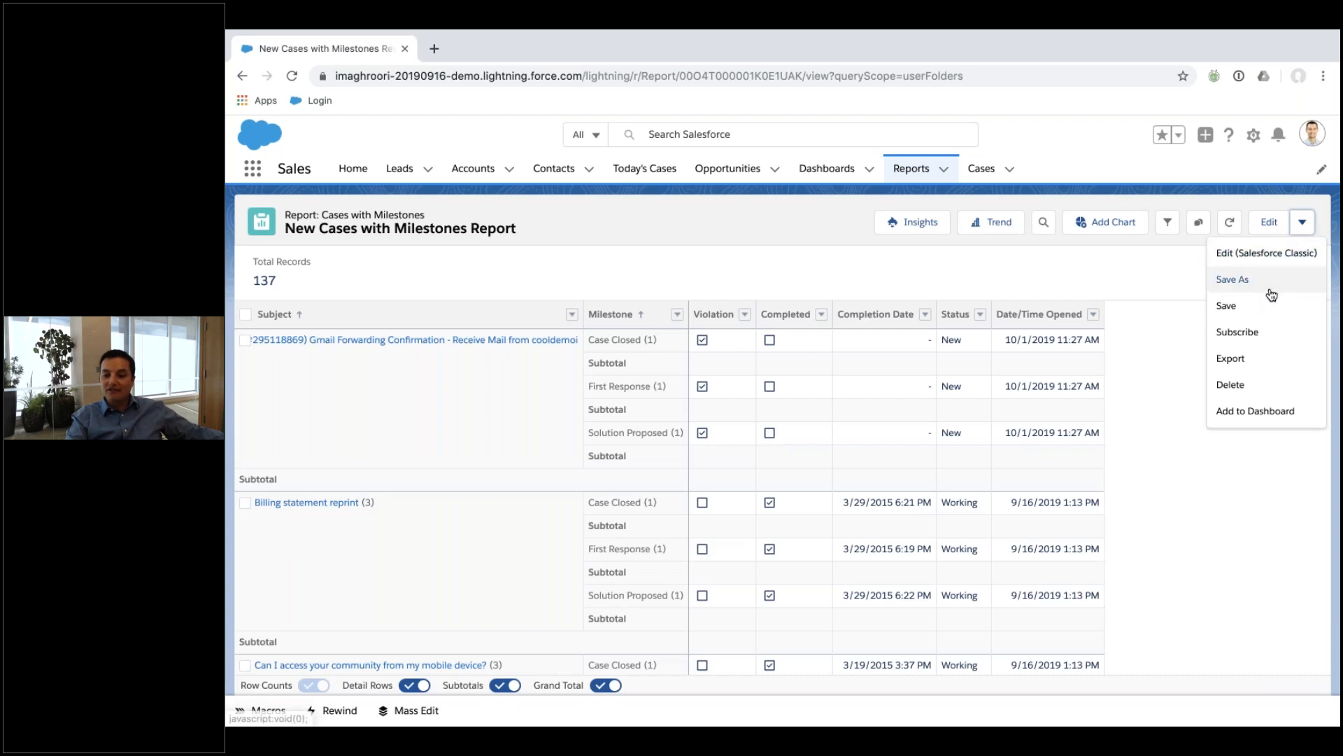
click(1233, 279)
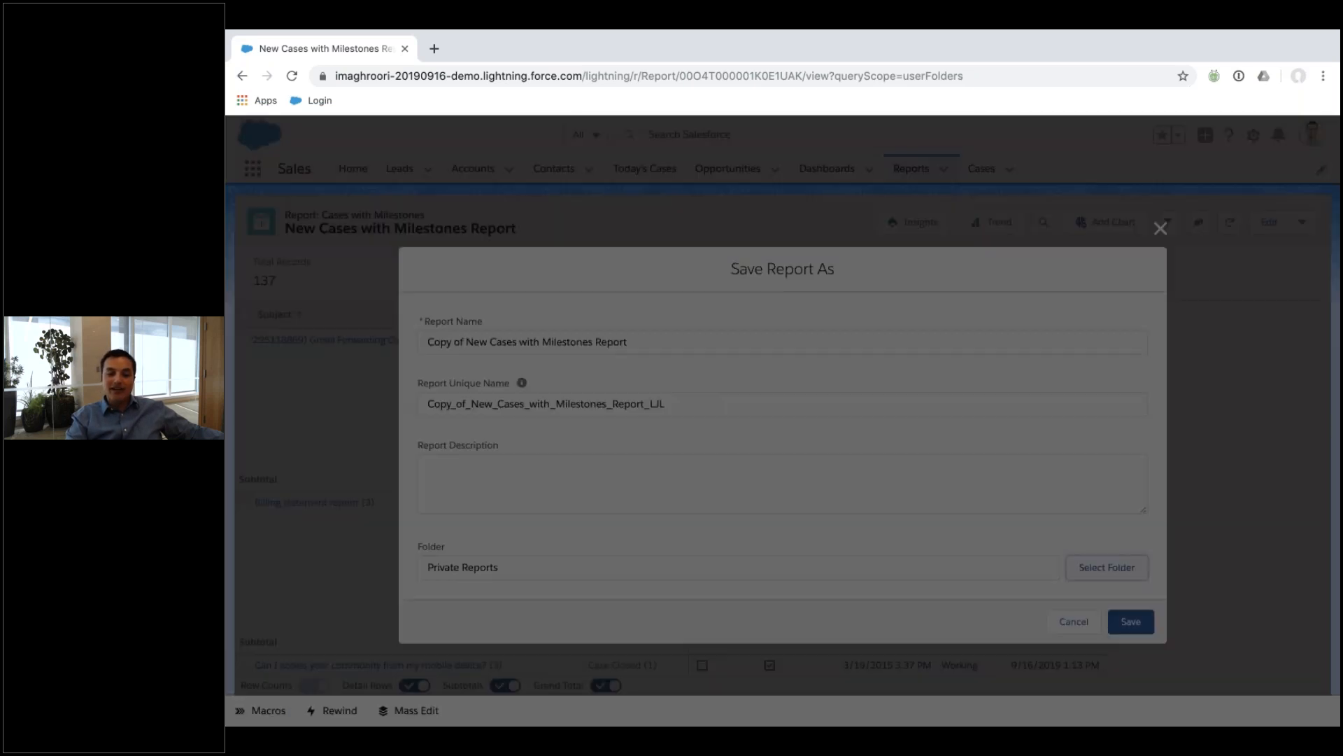
click(1107, 567)
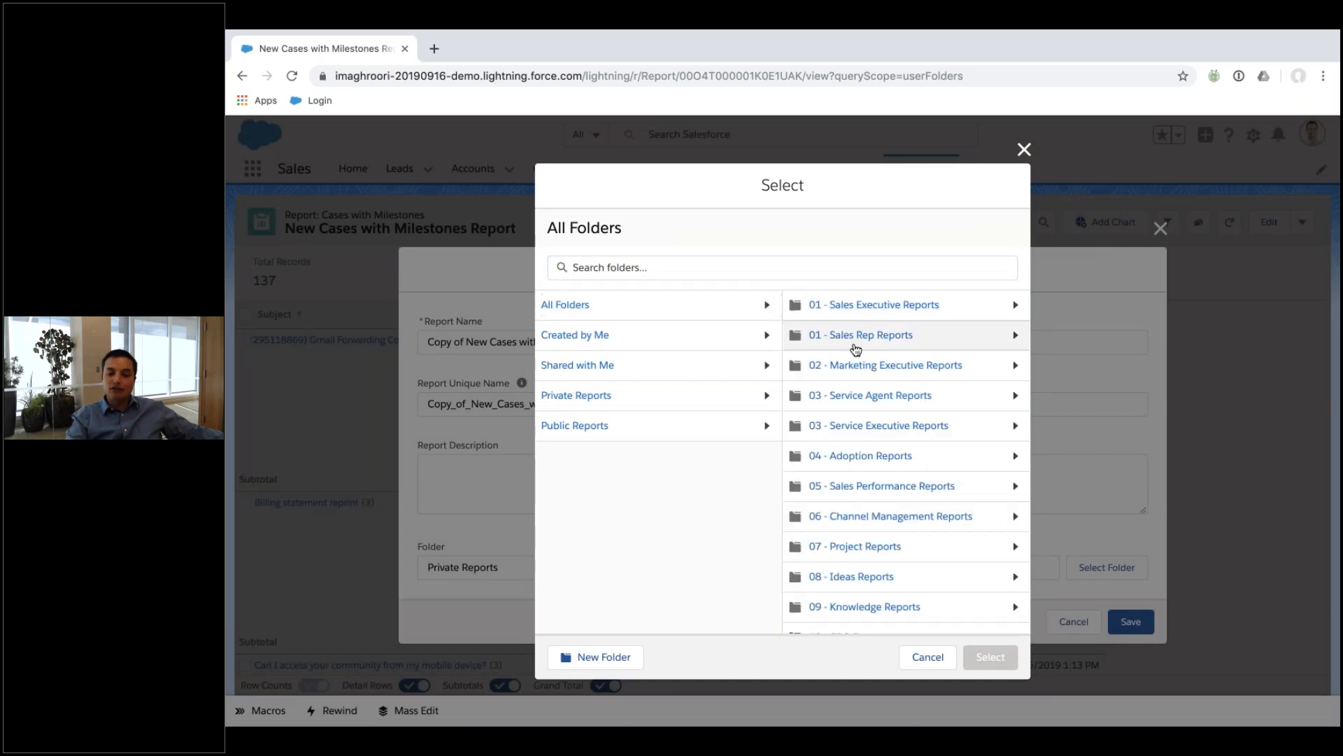
click(860, 335)
click(974, 656)
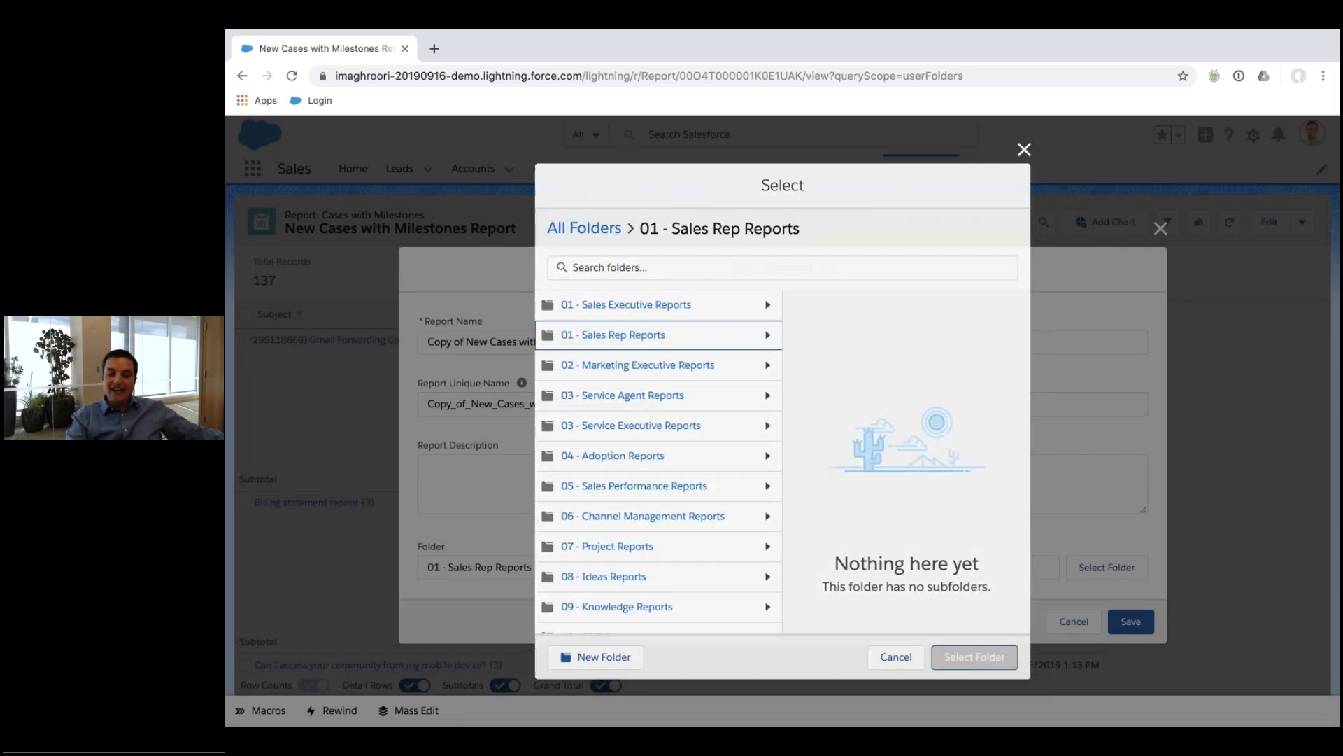
click(1131, 622)
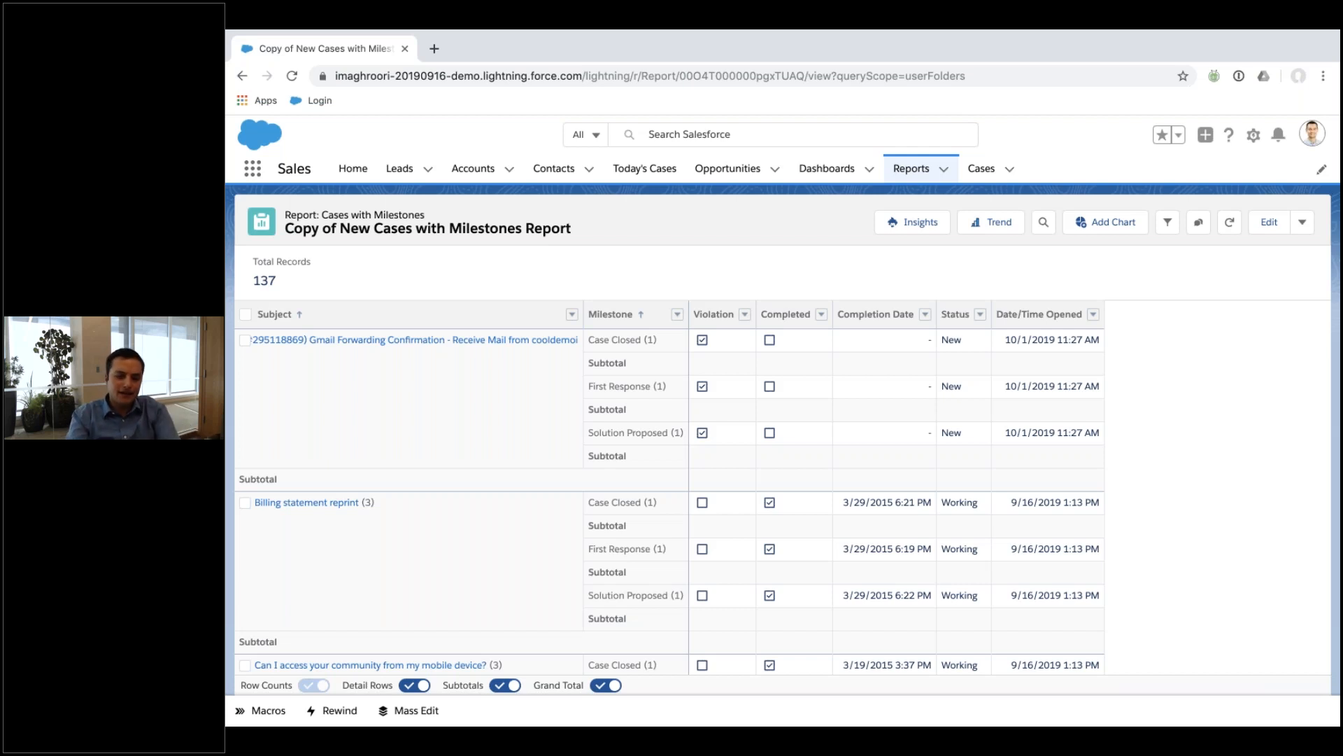
Search AppExchange for support dashboards and open the Service & Support Dashboards listing.
key(ctrl+t)
text(app)
key(Return)
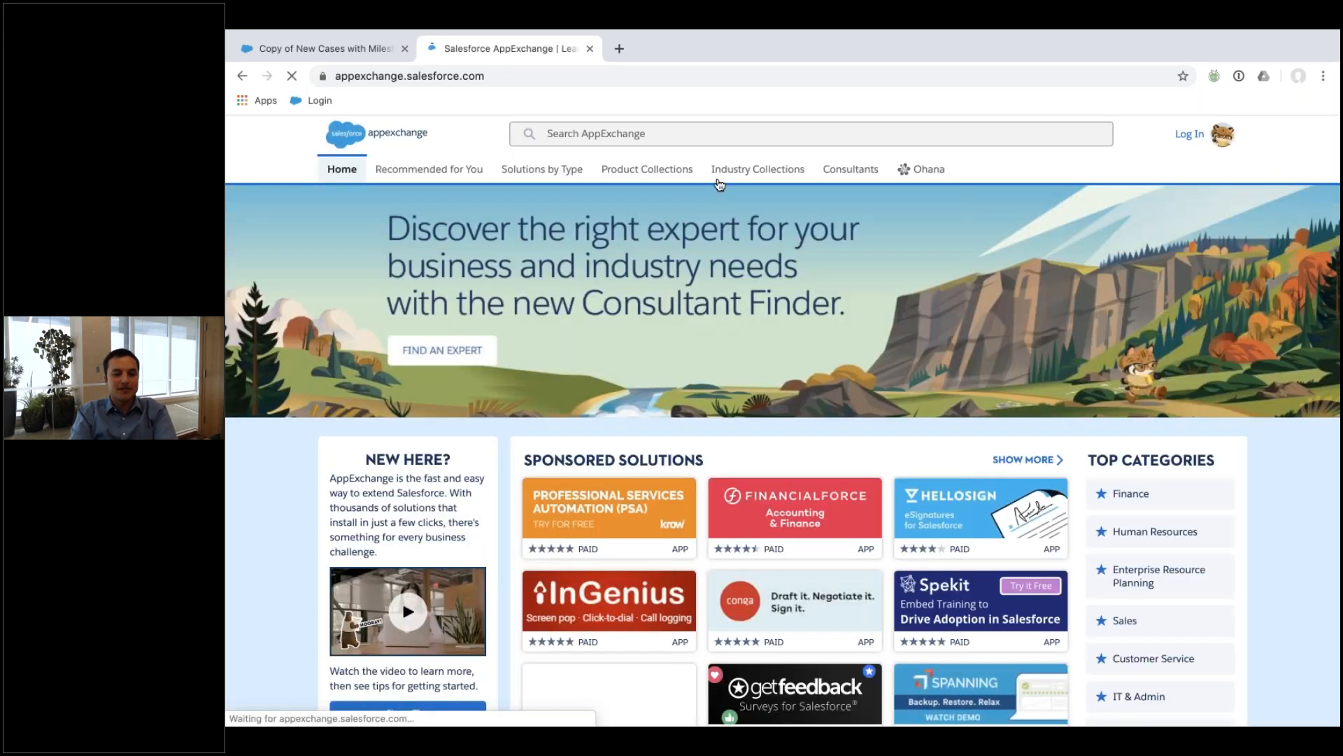
click(694, 133)
text(case dashb)
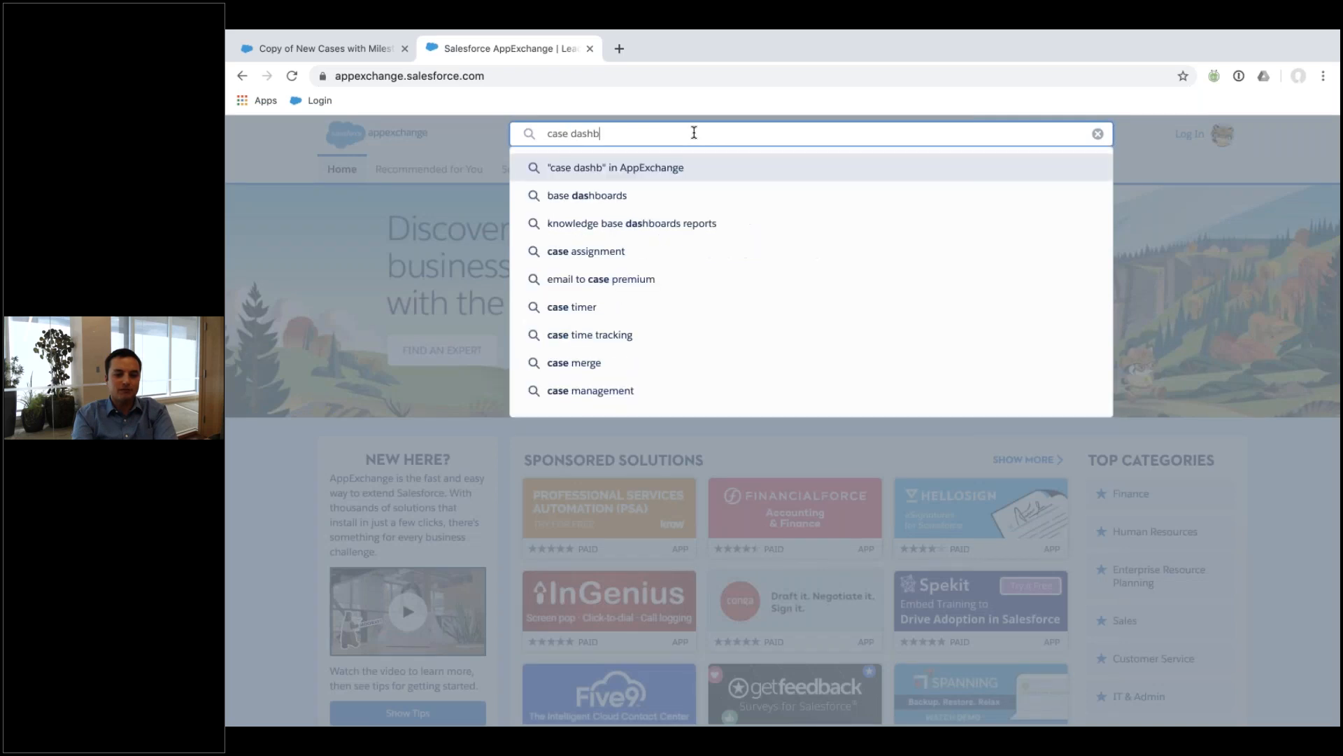
text(oard)
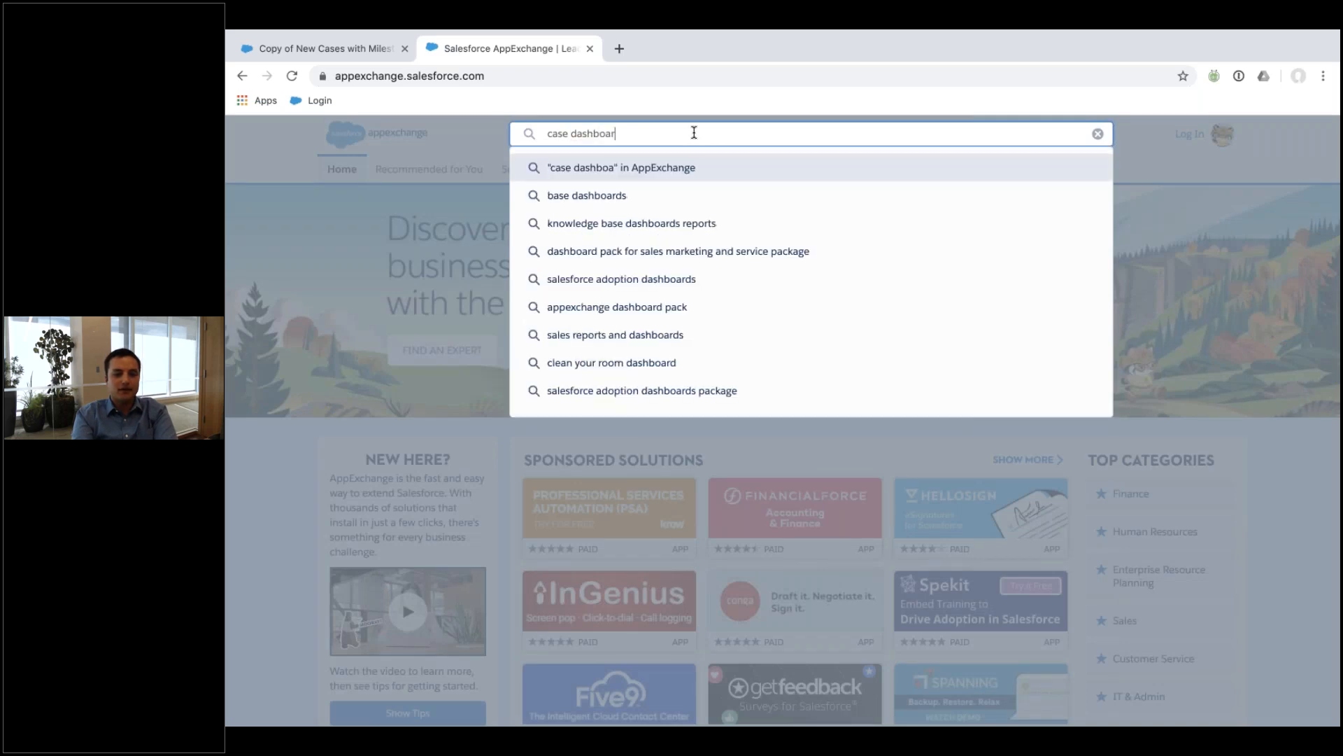
text(support)
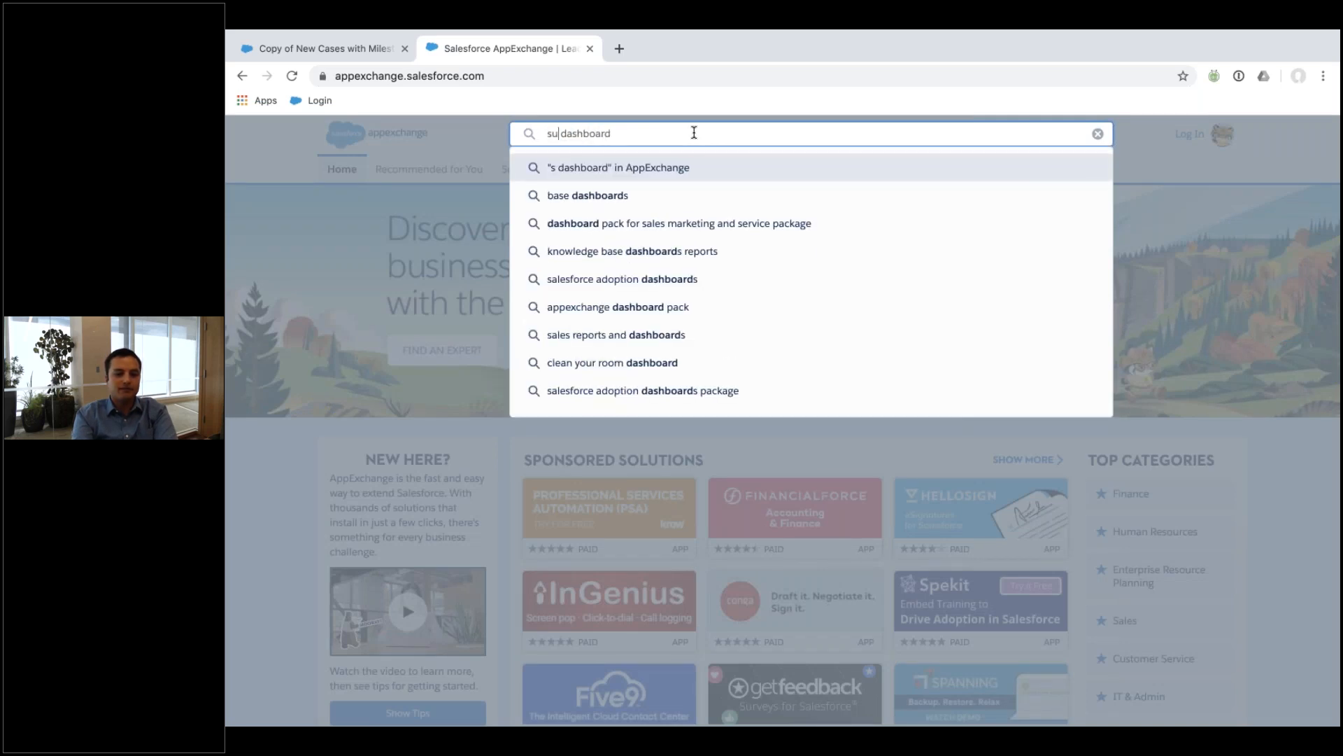
key(Return)
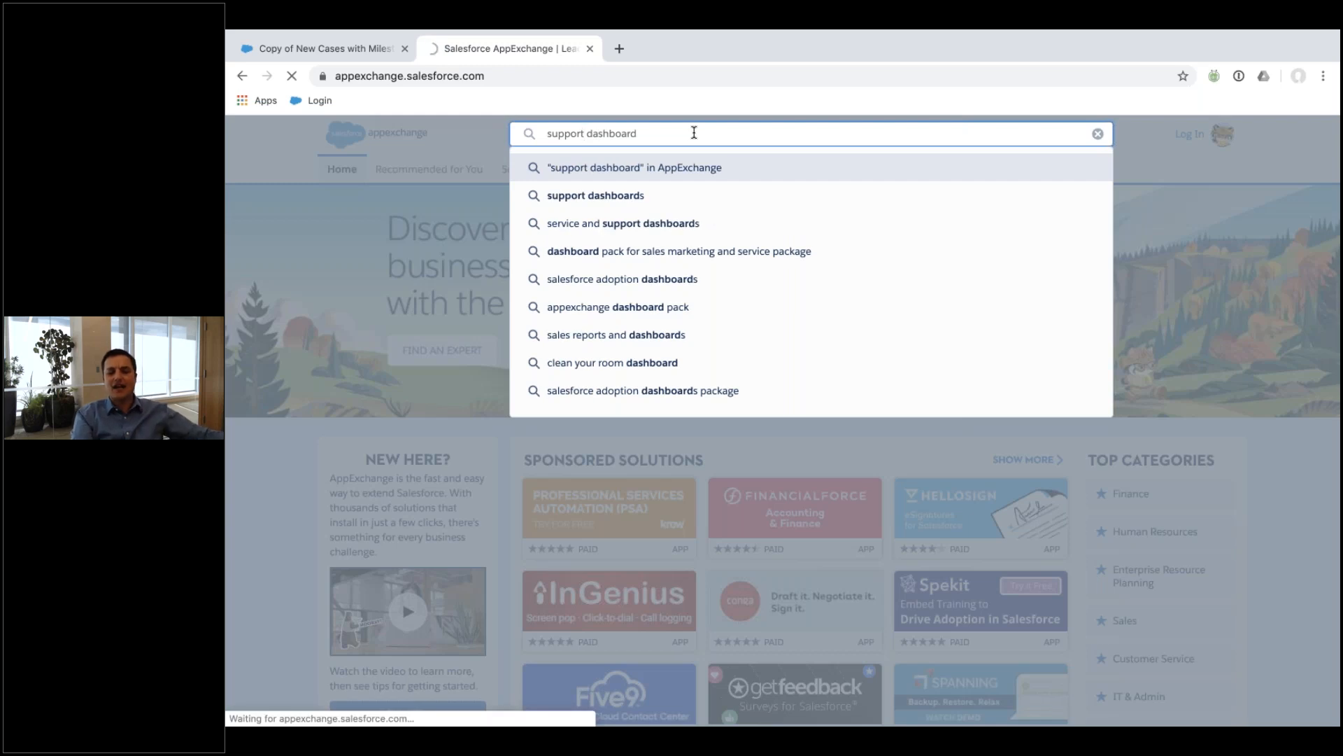
click(649, 223)
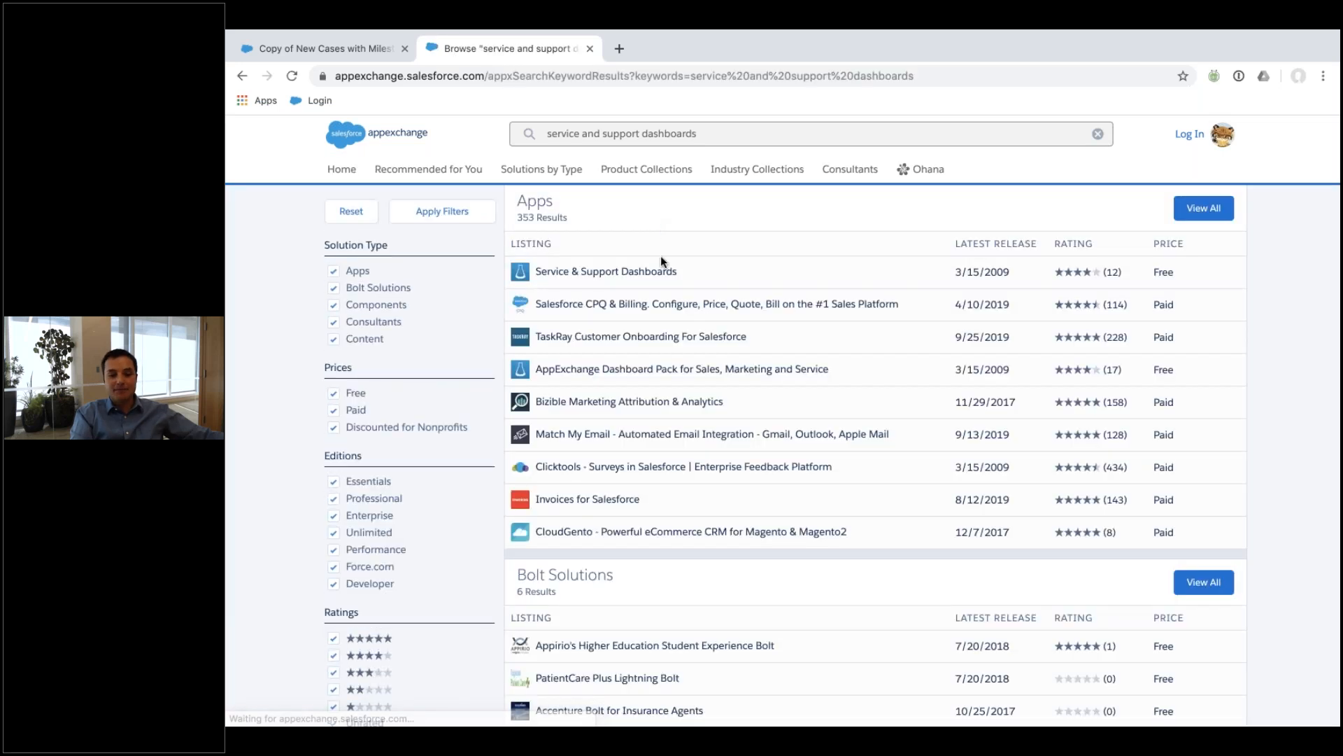
click(604, 272)
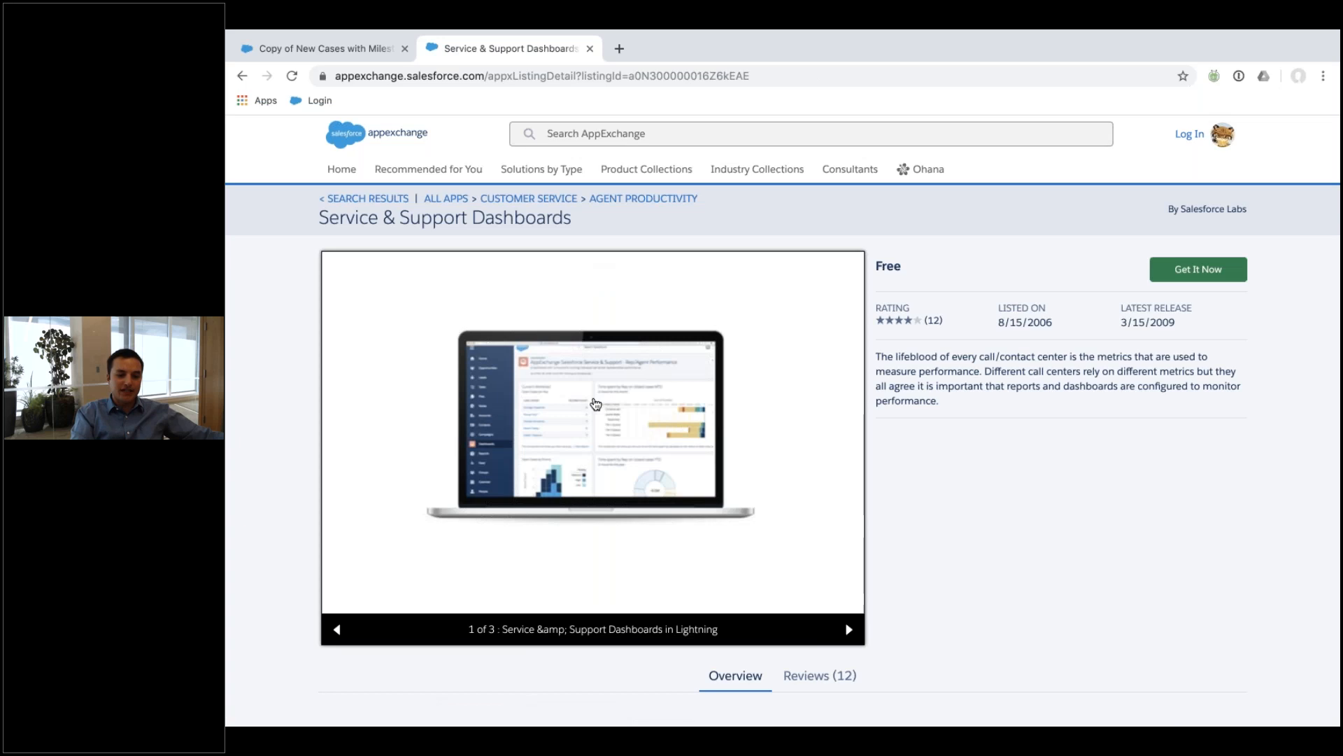
Browse the listing's screenshots and details, then close the AppExchange tab.
click(851, 631)
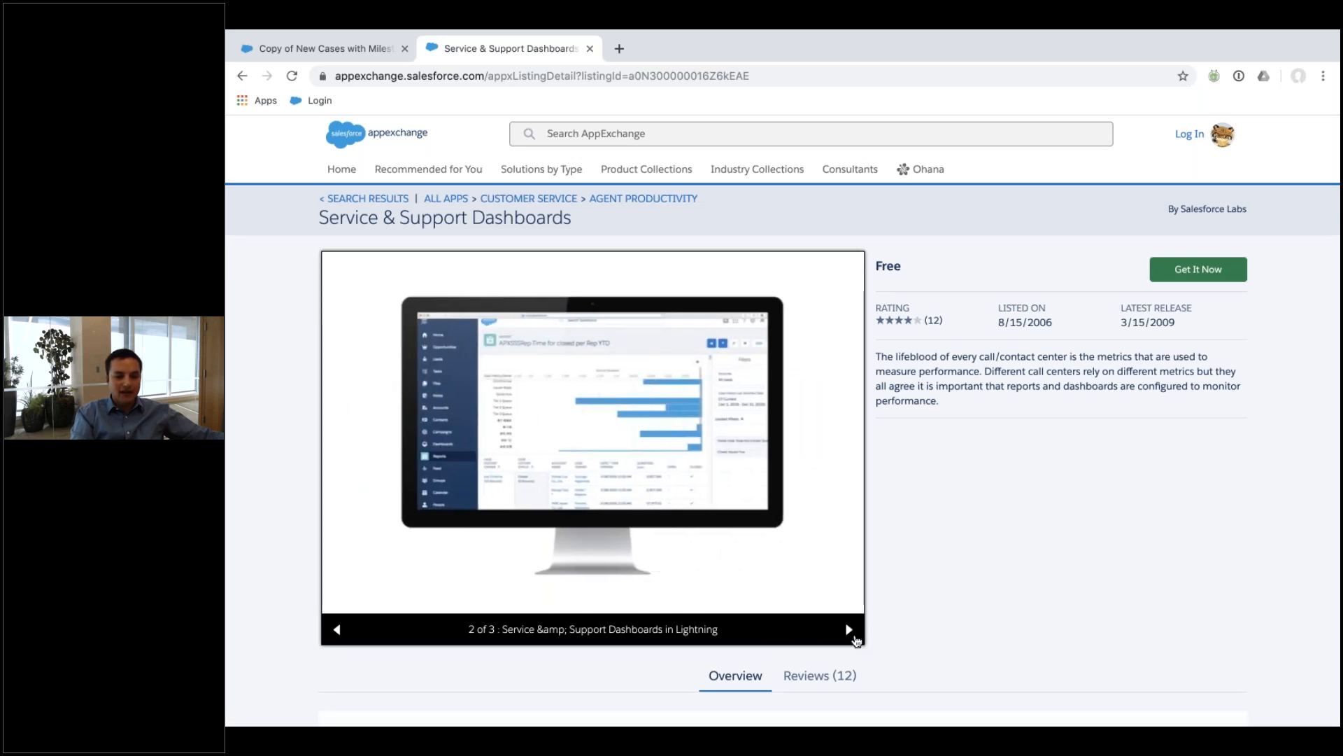
click(851, 631)
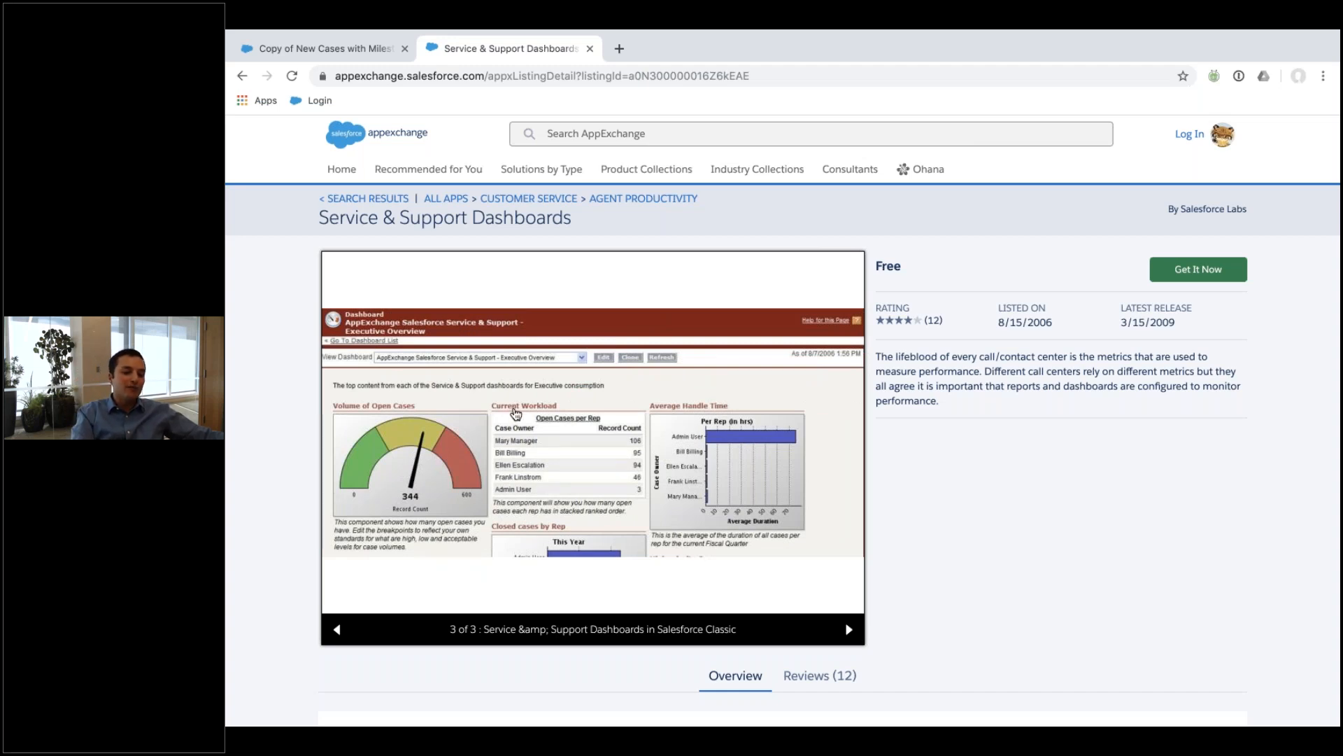
click(849, 629)
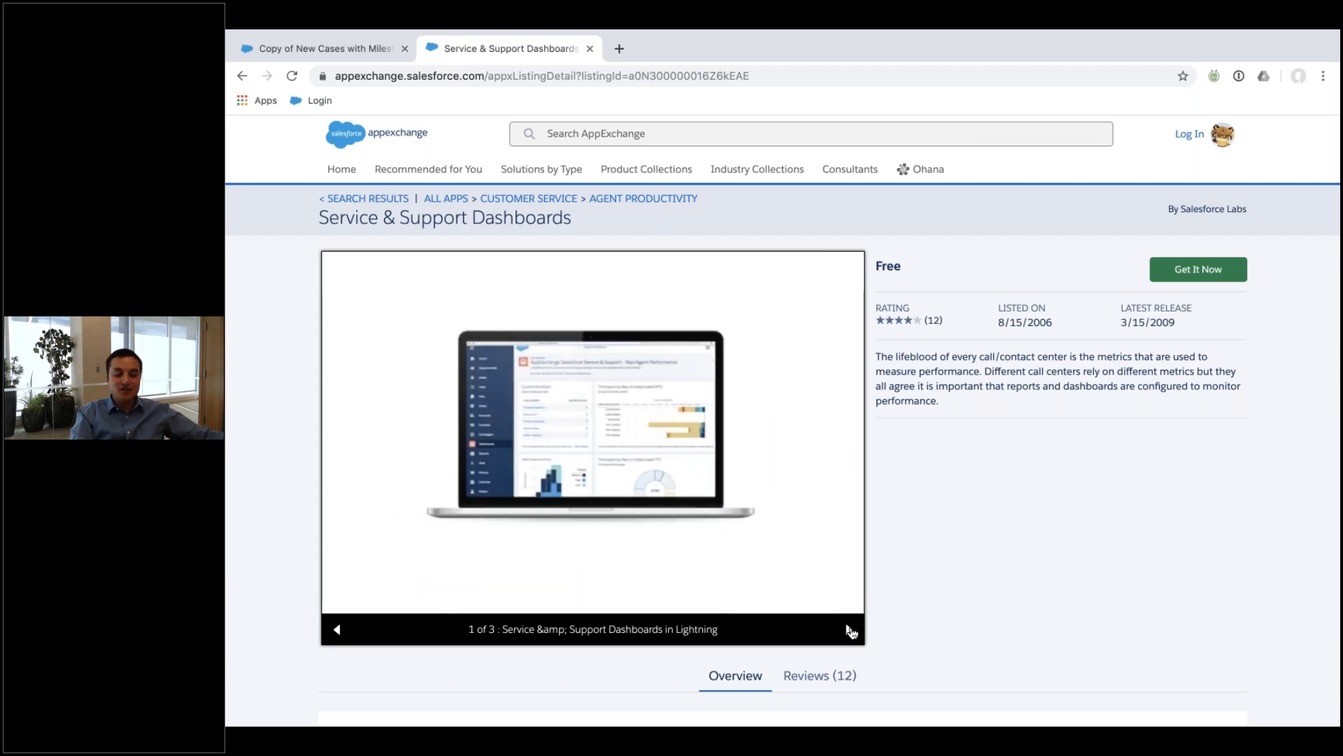
scroll(729, 489, down, 10)
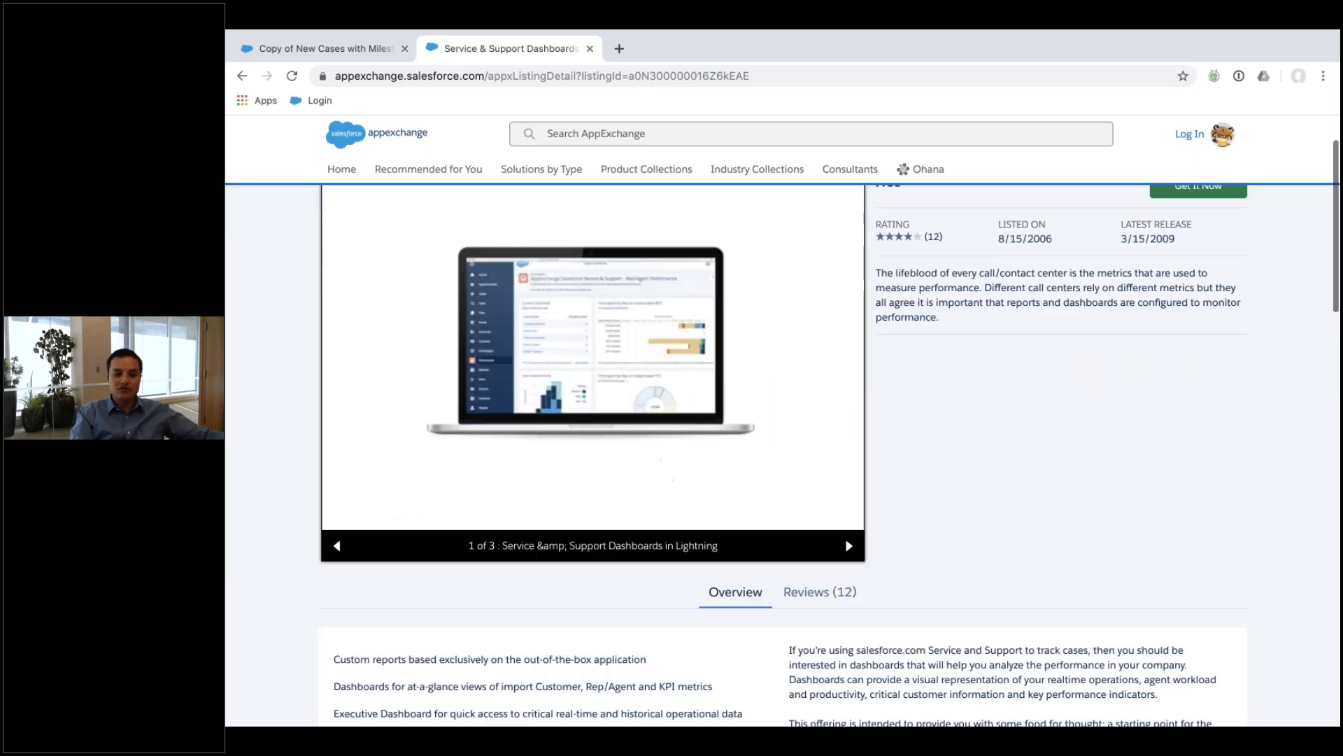
scroll(783, 434, down, 8)
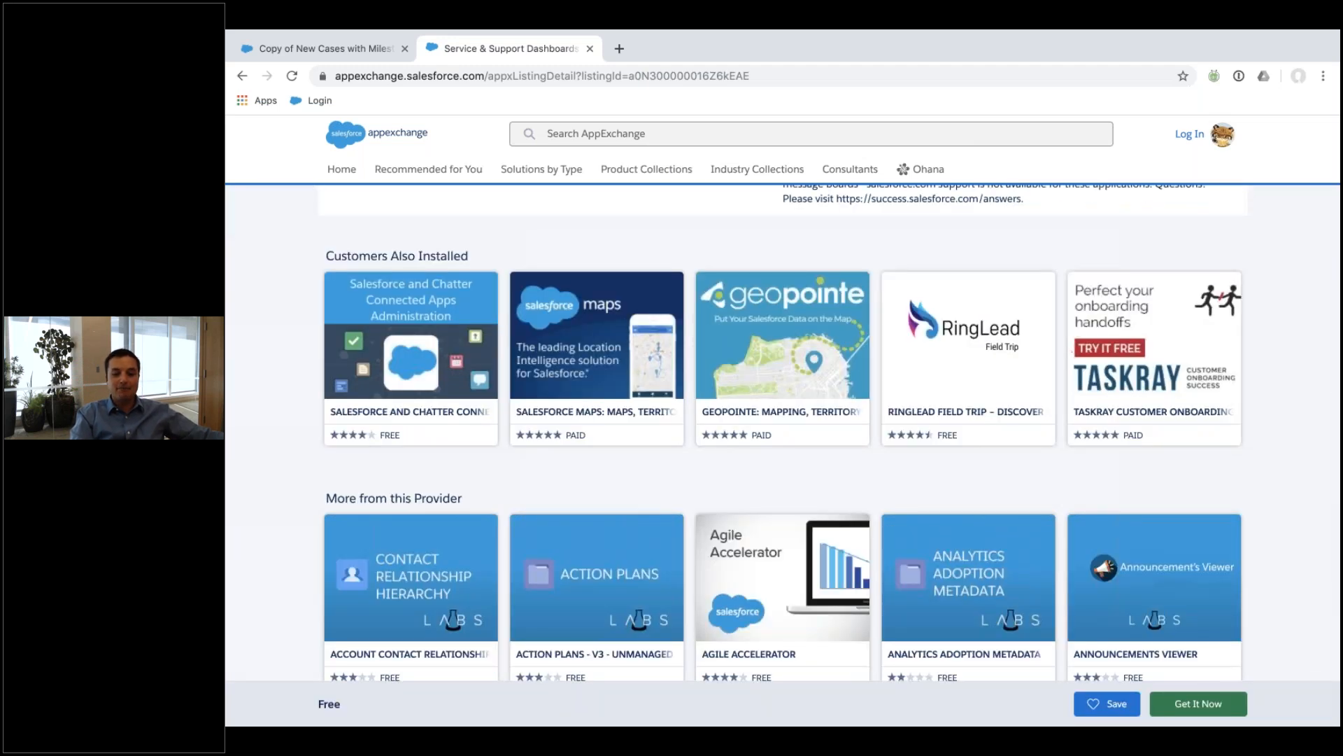
scroll(735, 490, up, 18)
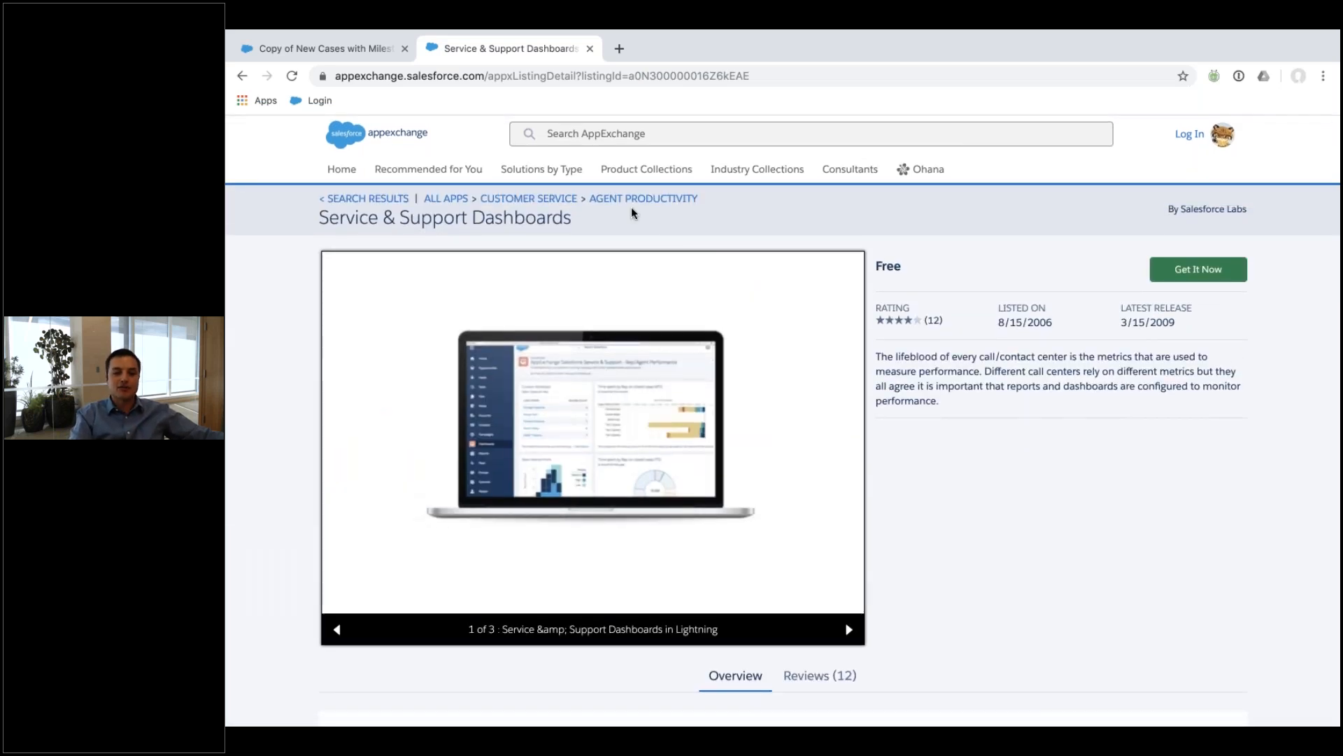
click(589, 49)
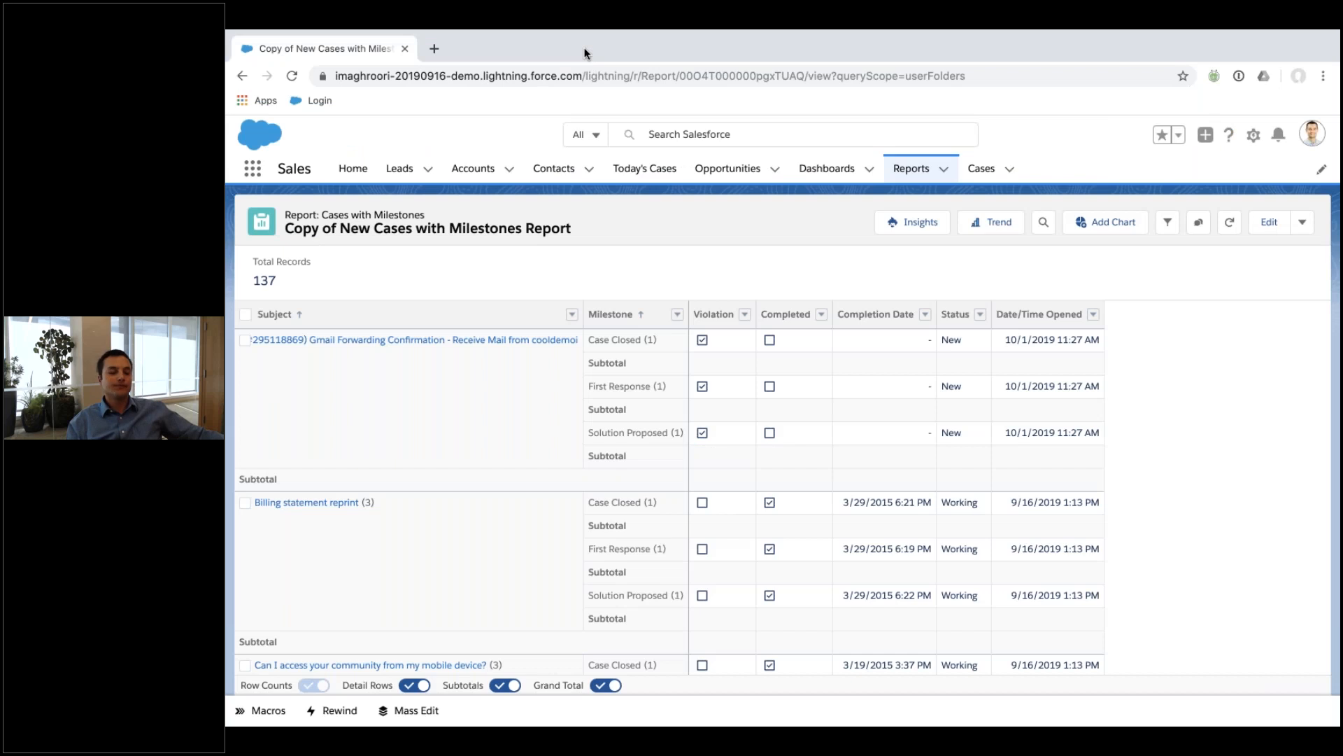
Go to the Reports home showing the 239 recent reports.
mouse_move(585, 32)
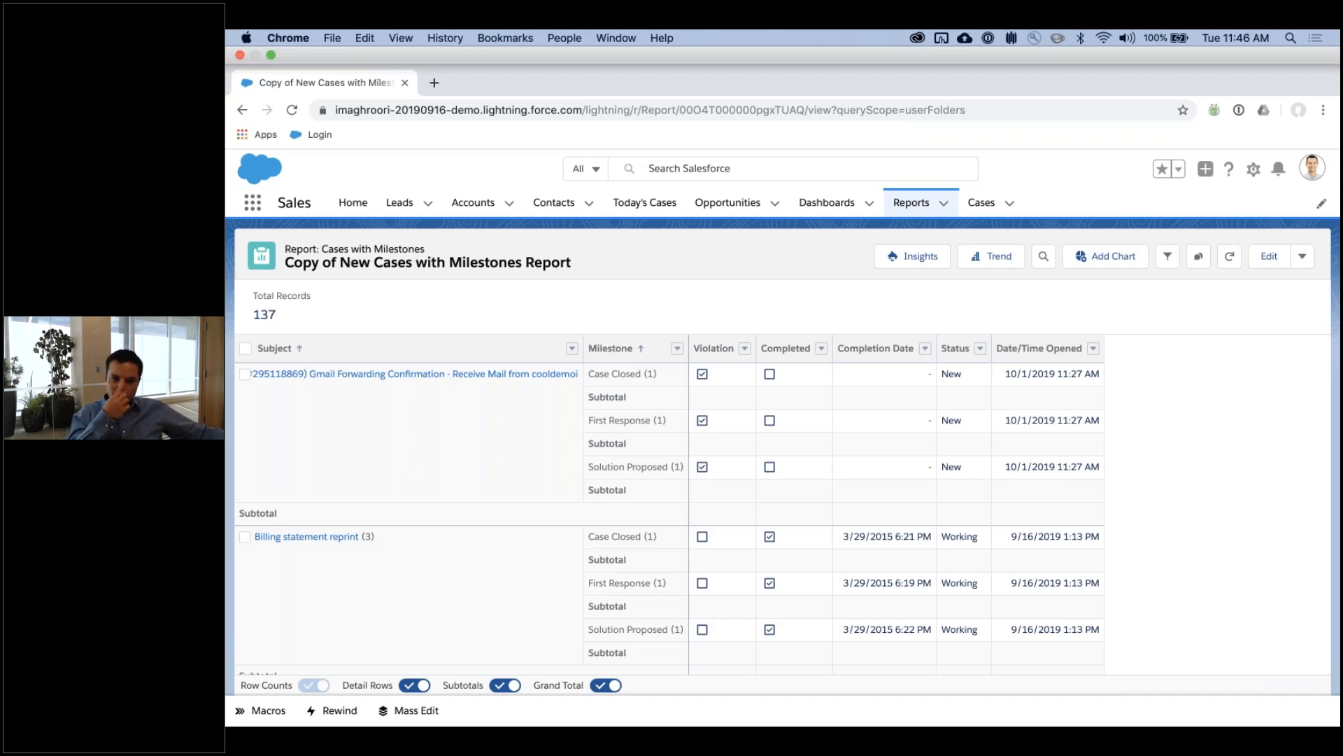
click(914, 171)
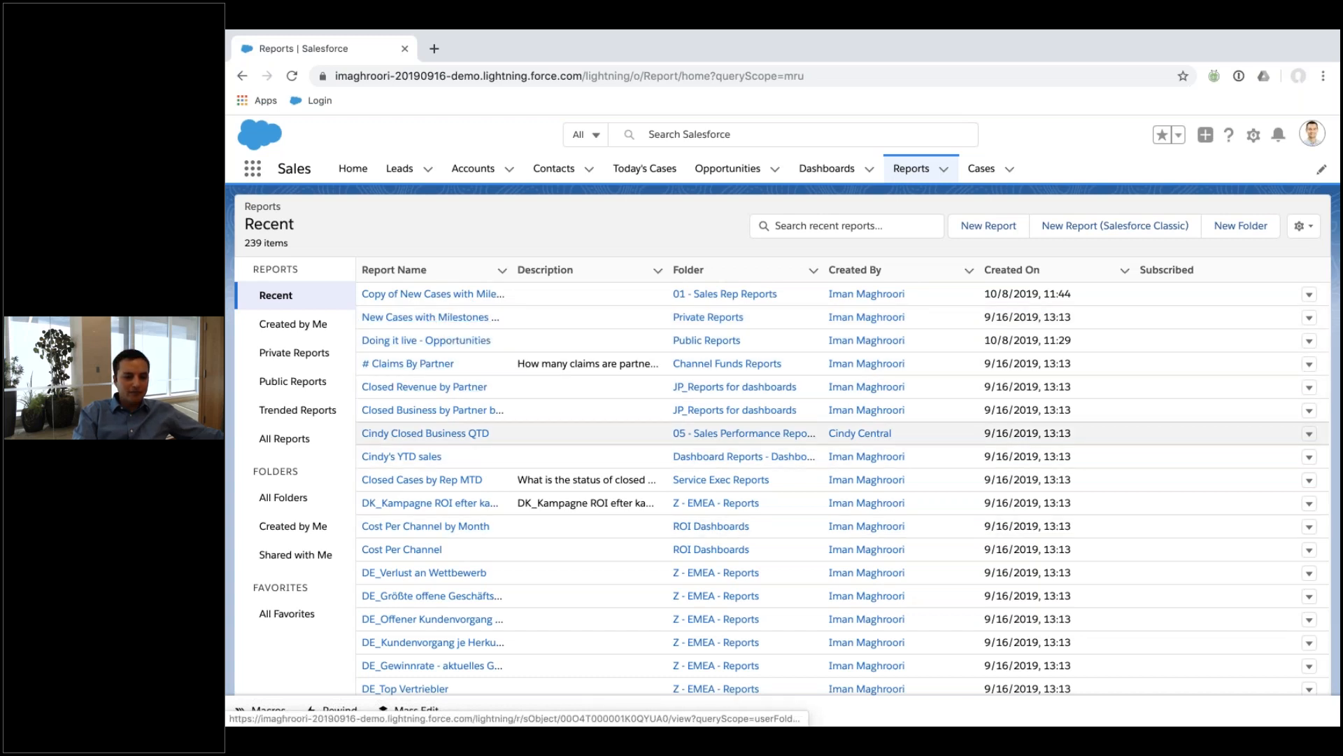
Open Average Opportunity Size from 01 - Sales Executive Reports for editing.
click(283, 497)
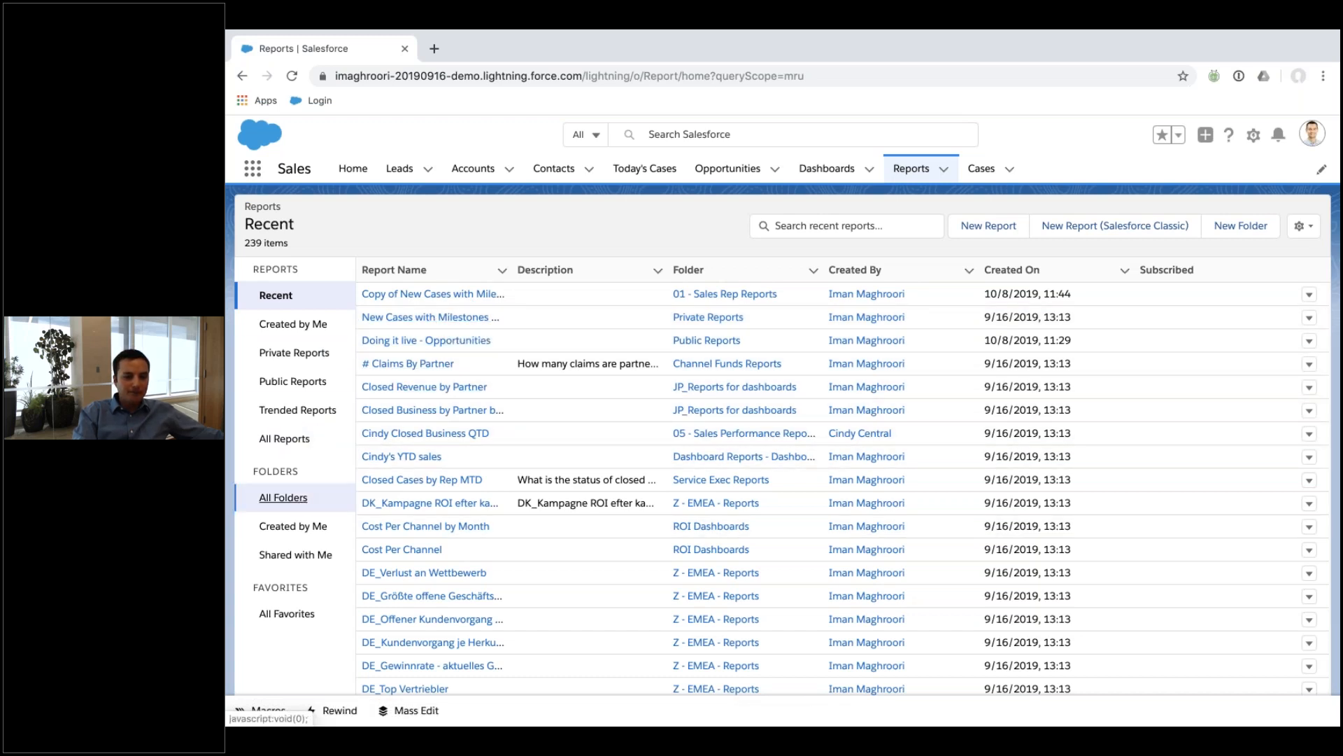
click(445, 299)
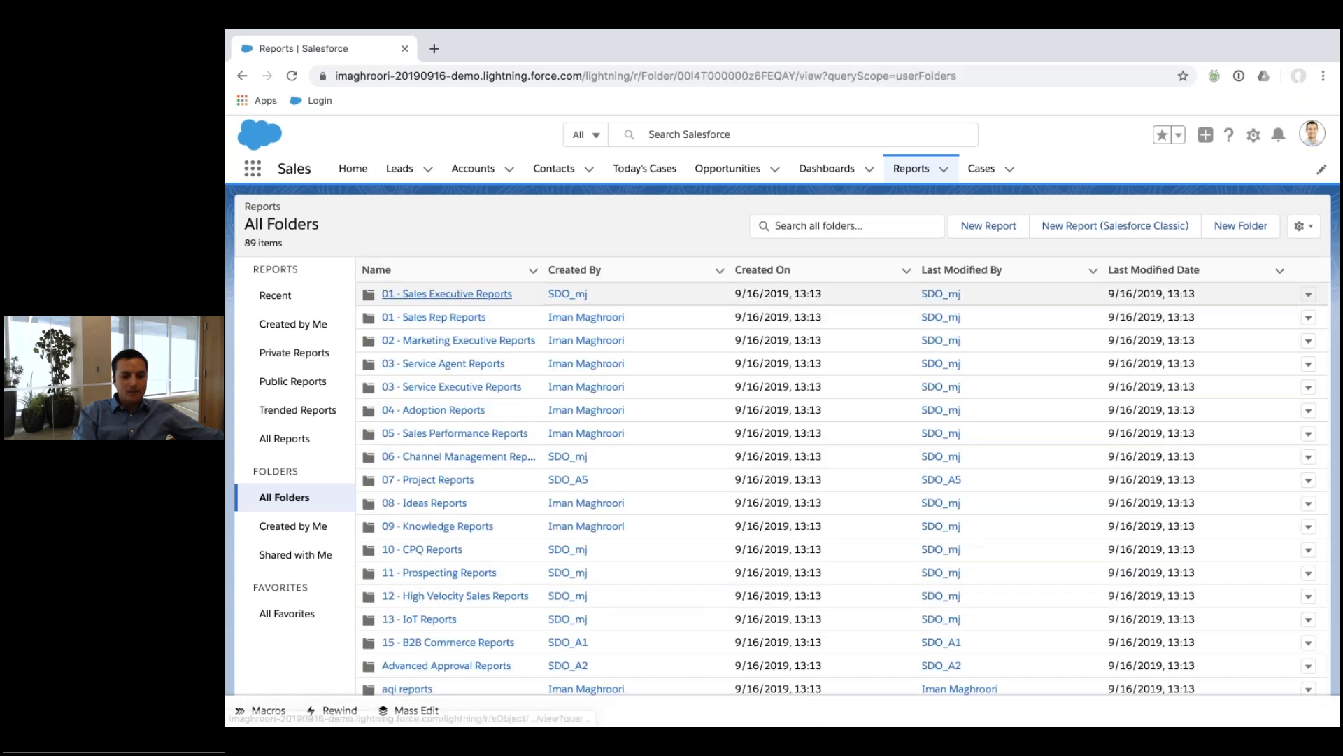
click(439, 319)
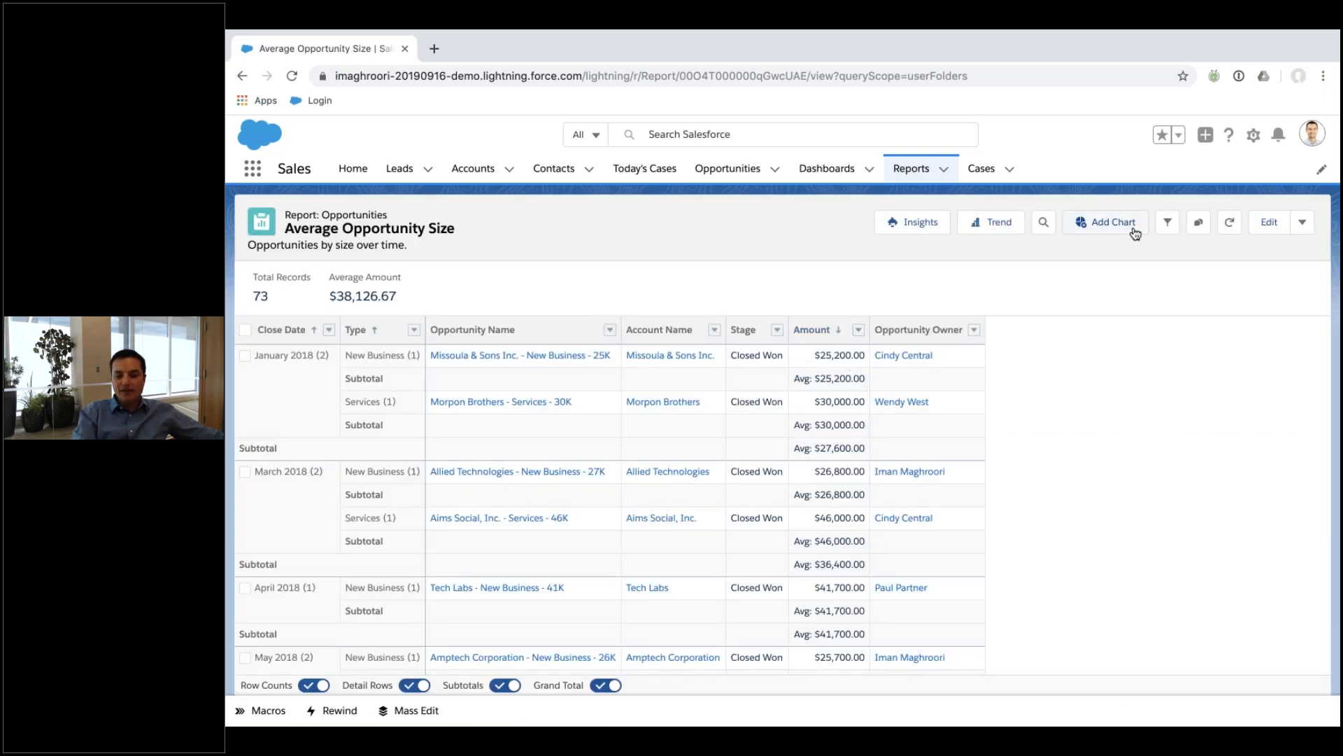
scroll(1002, 508, down, 1)
scroll(1002, 508, up, 1)
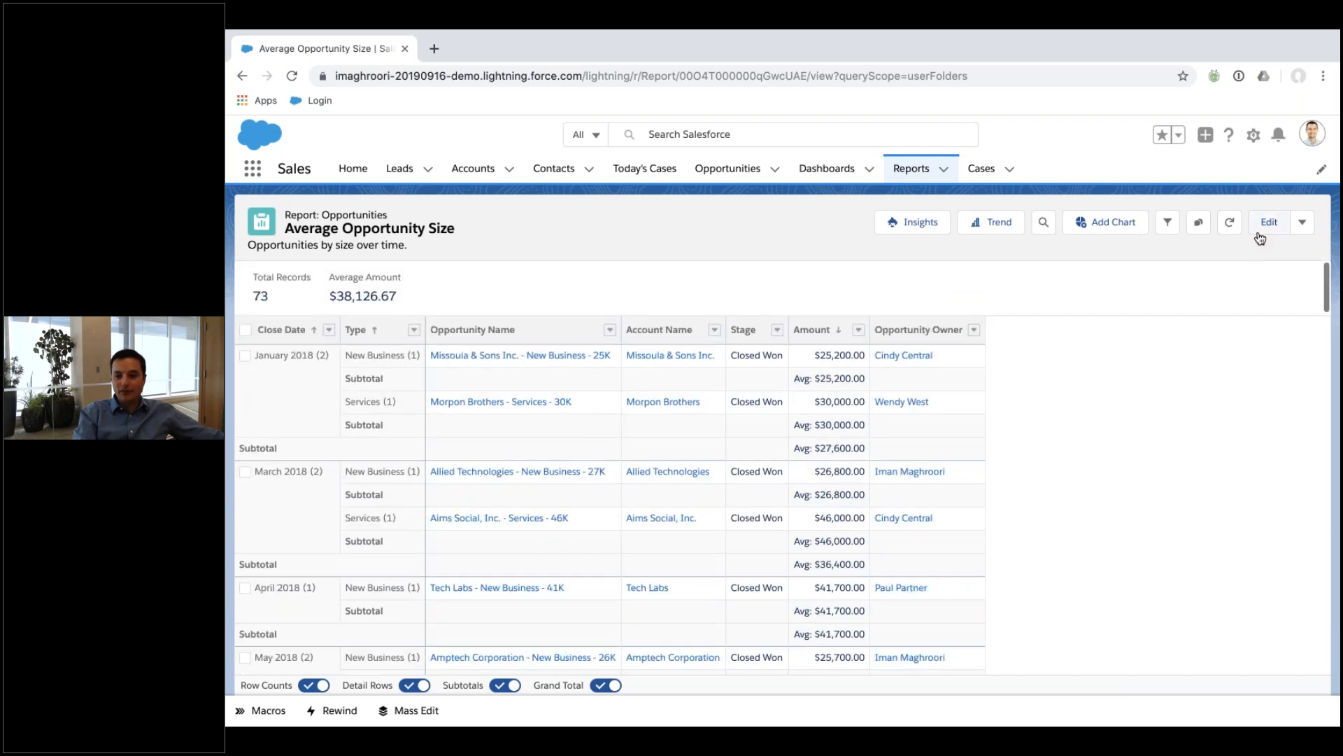
click(1268, 222)
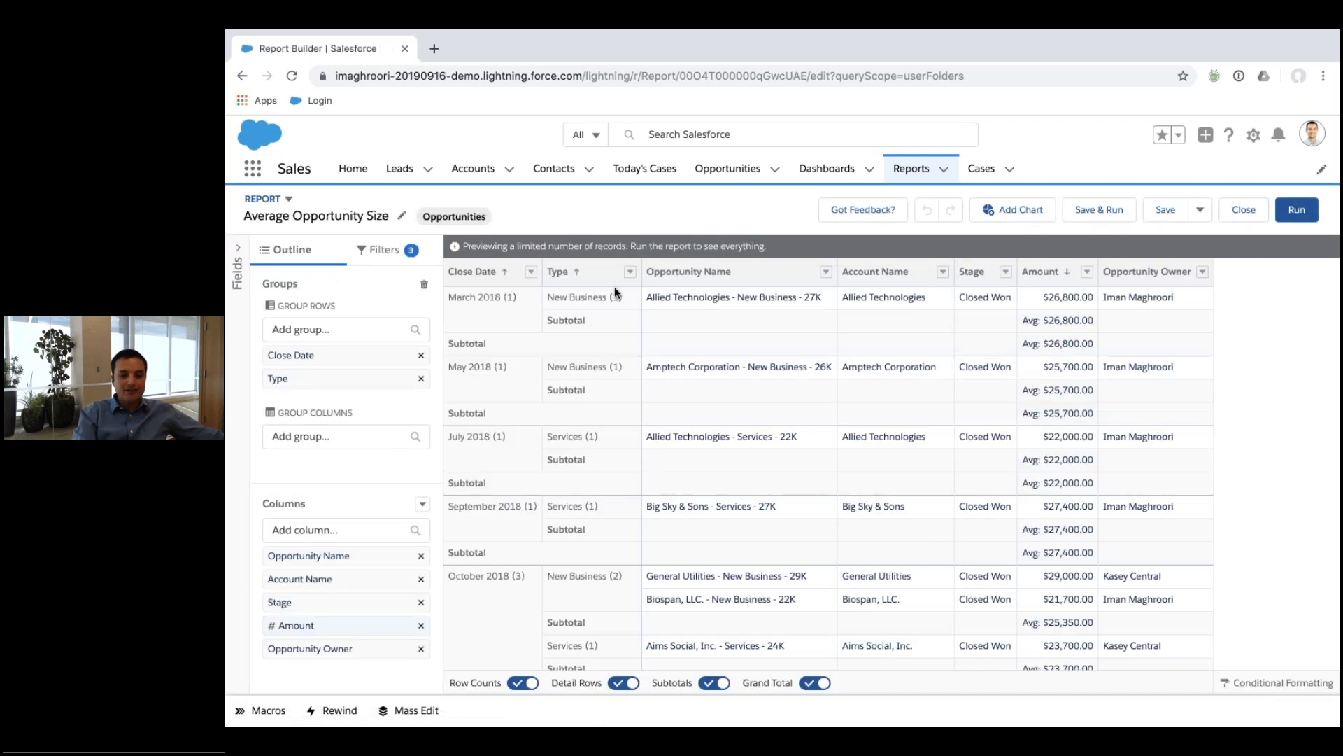
Remove the Type grouping and add Sum to the Amount summary, keeping Close Date grouping.
click(630, 271)
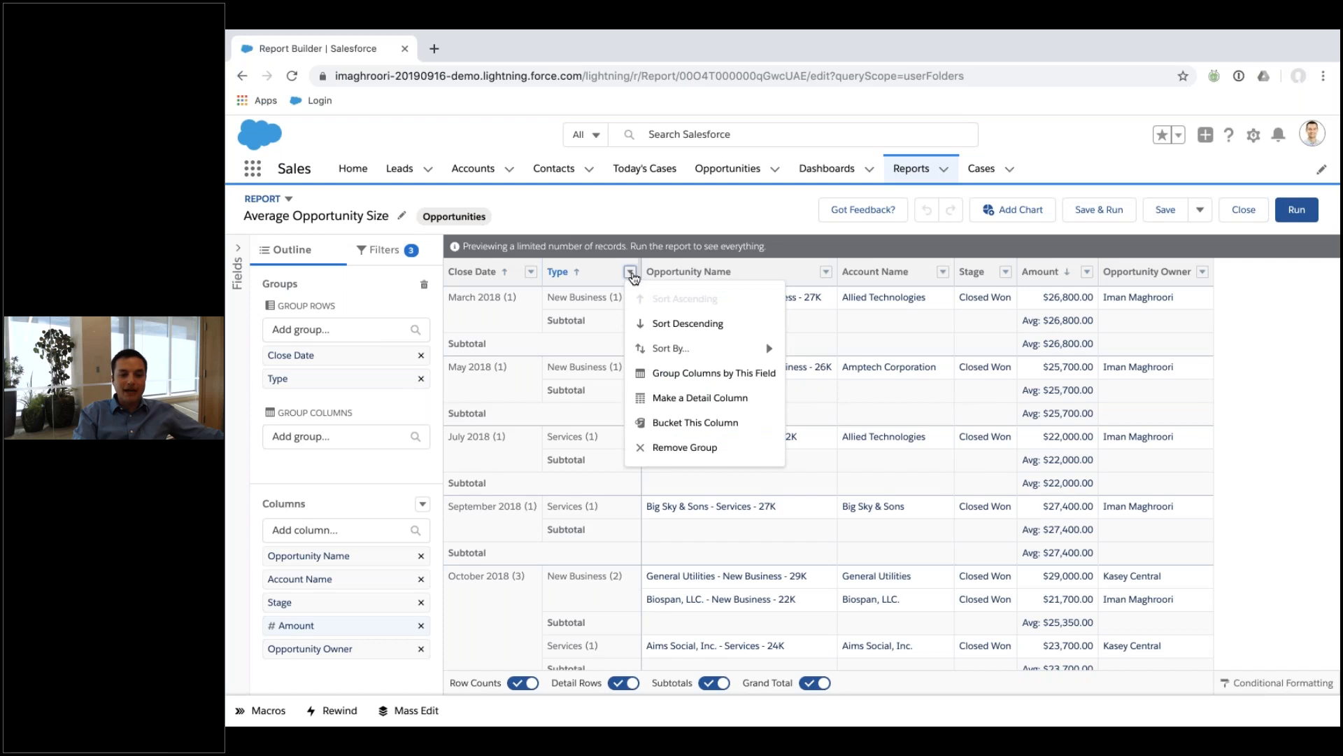
click(669, 454)
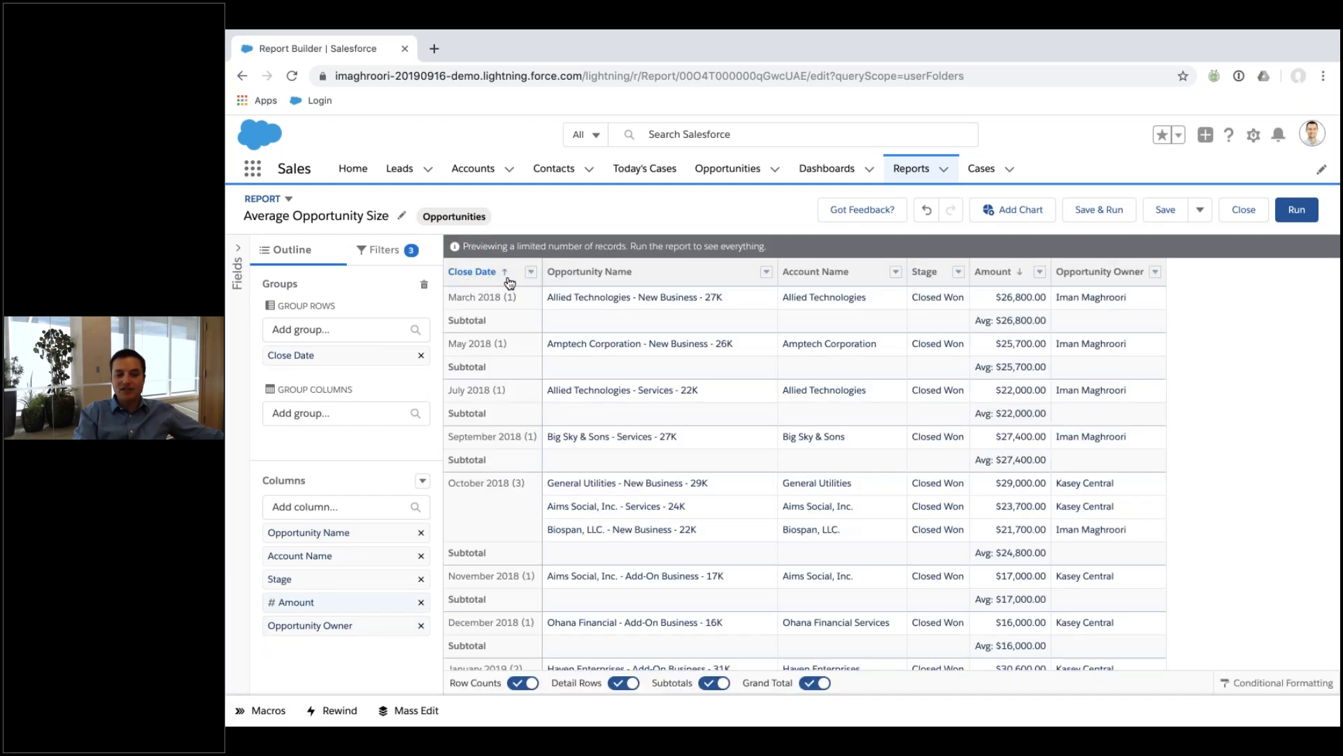
click(531, 271)
mouse_move(595, 398)
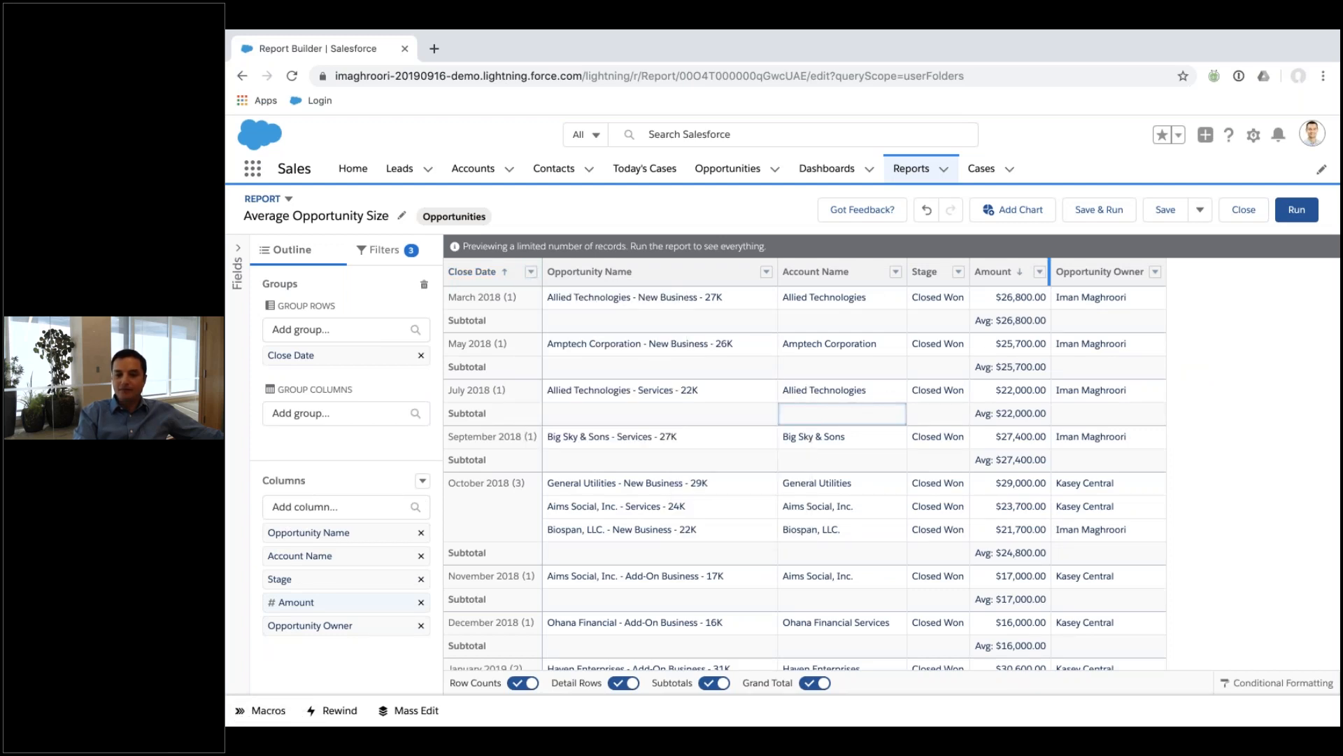
click(1040, 272)
mouse_move(1154, 397)
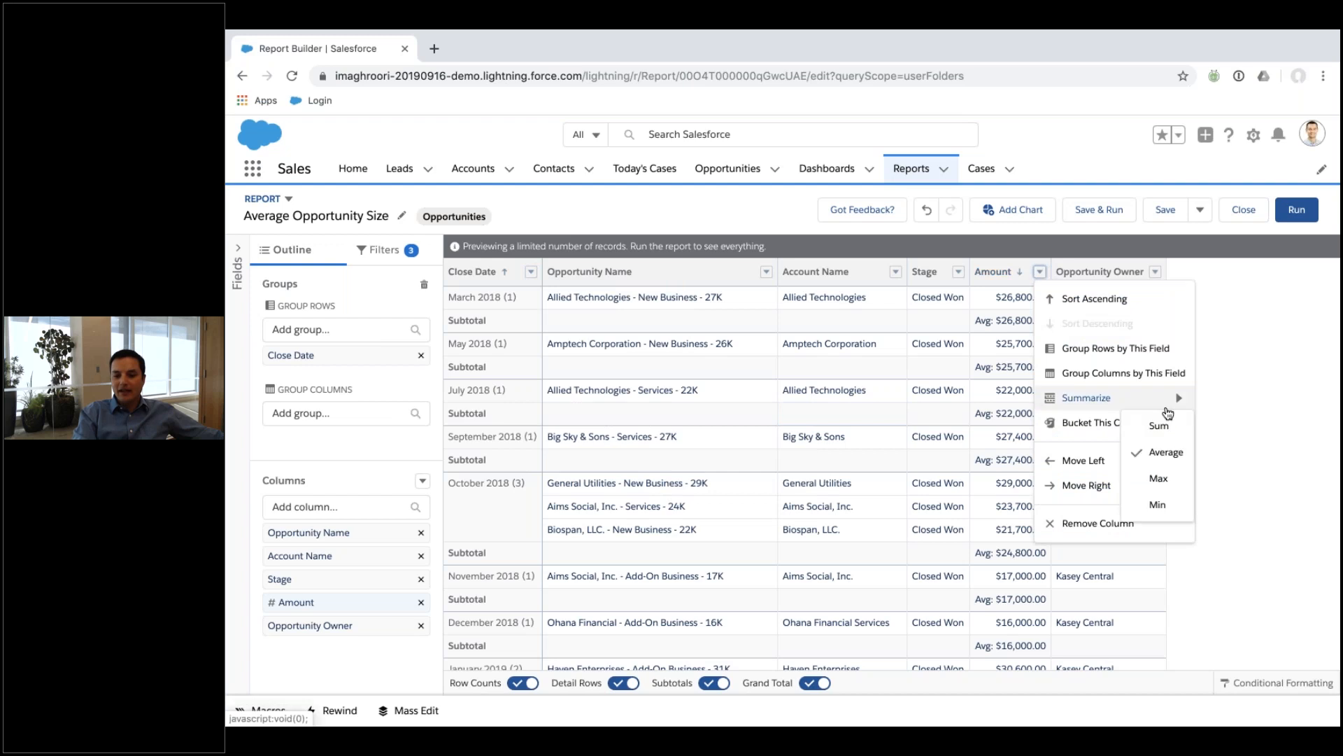
click(1163, 427)
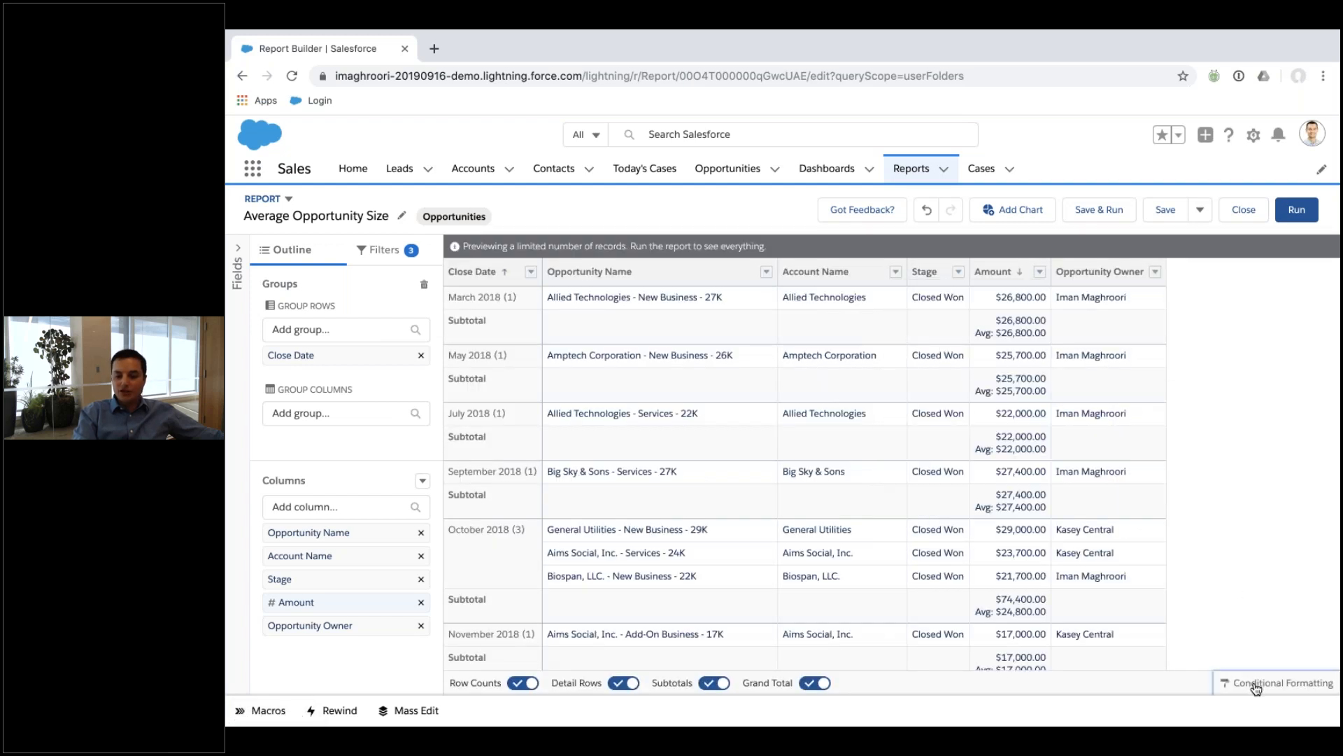
click(1256, 683)
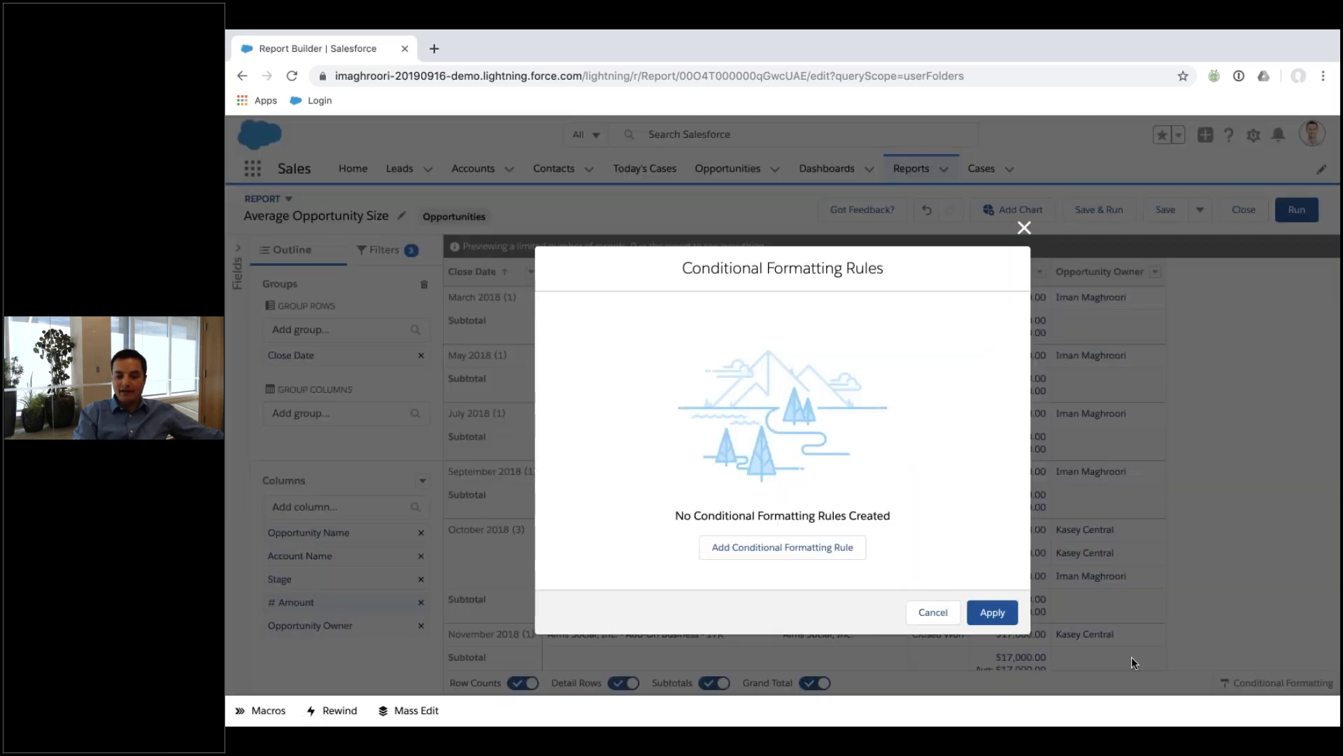
Create a Sum of Amount formatting rule with range breakpoints -20000 and 20000.
click(821, 552)
click(564, 385)
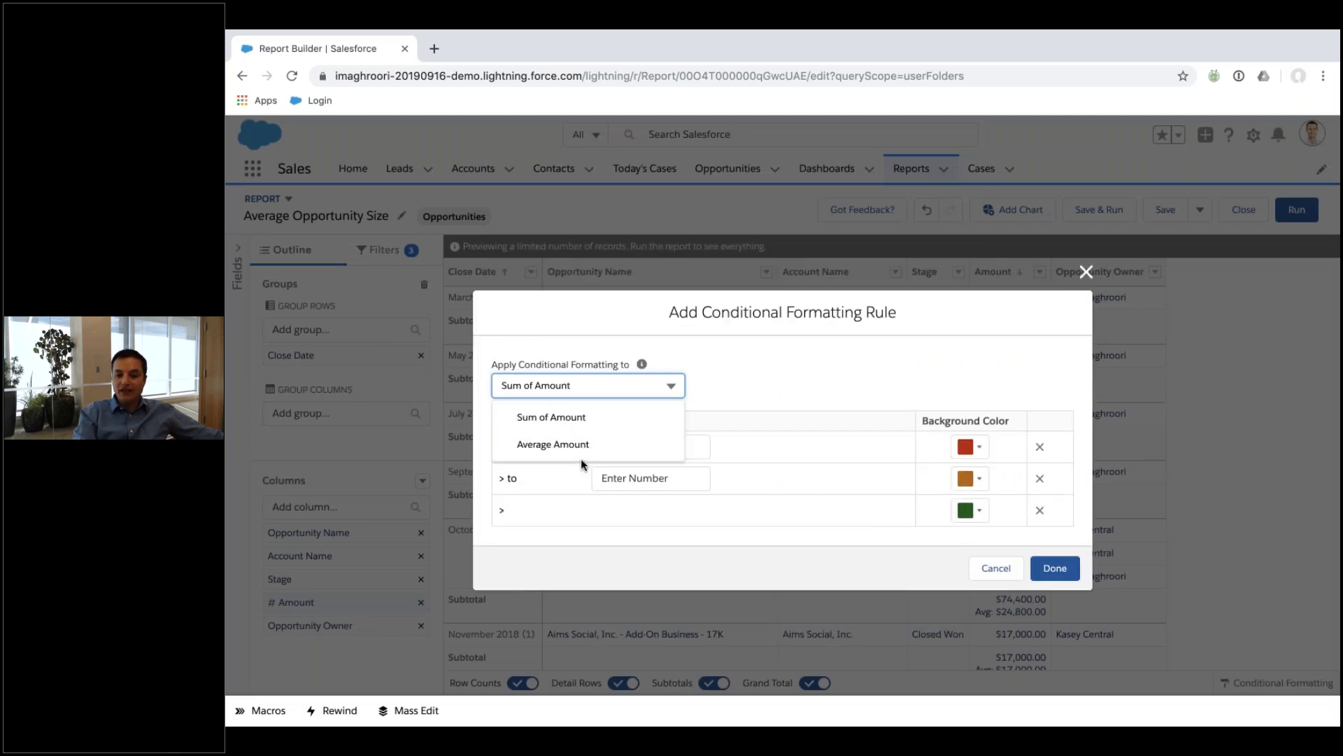
click(562, 417)
click(494, 453)
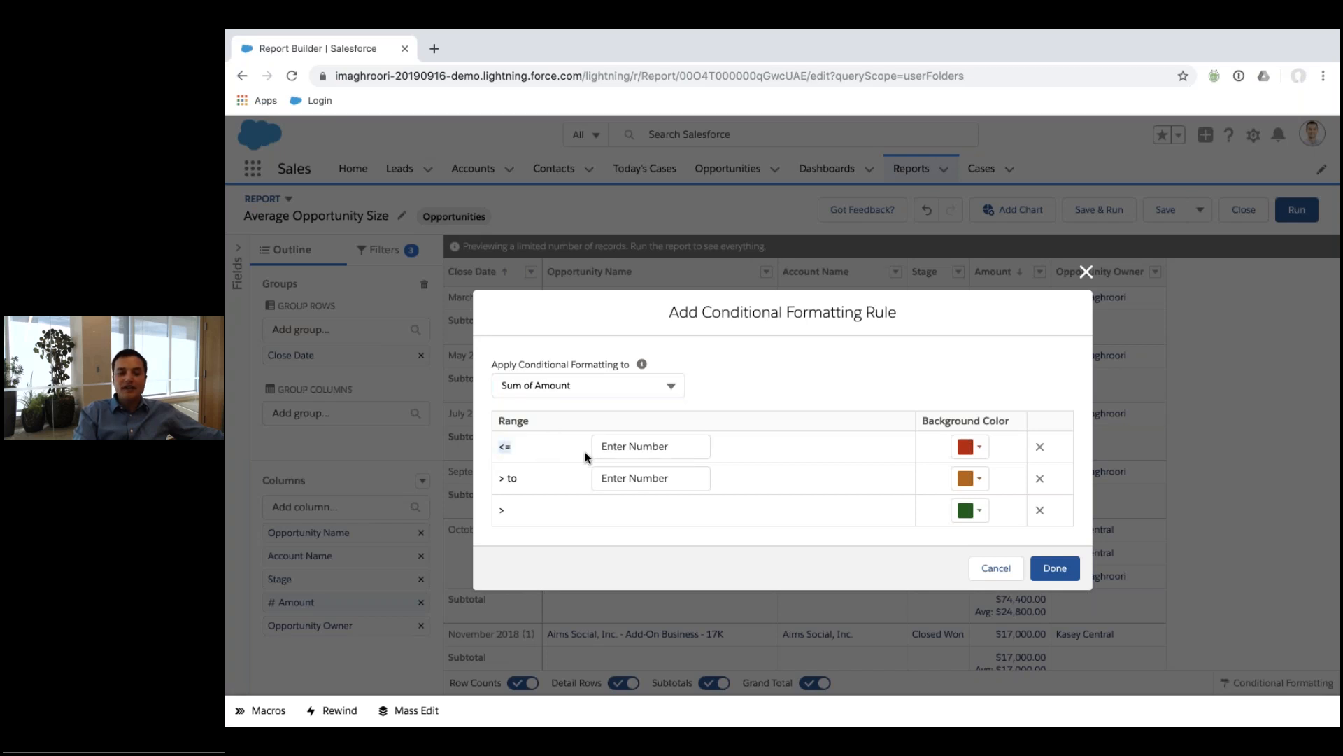
click(637, 450)
text(-2)
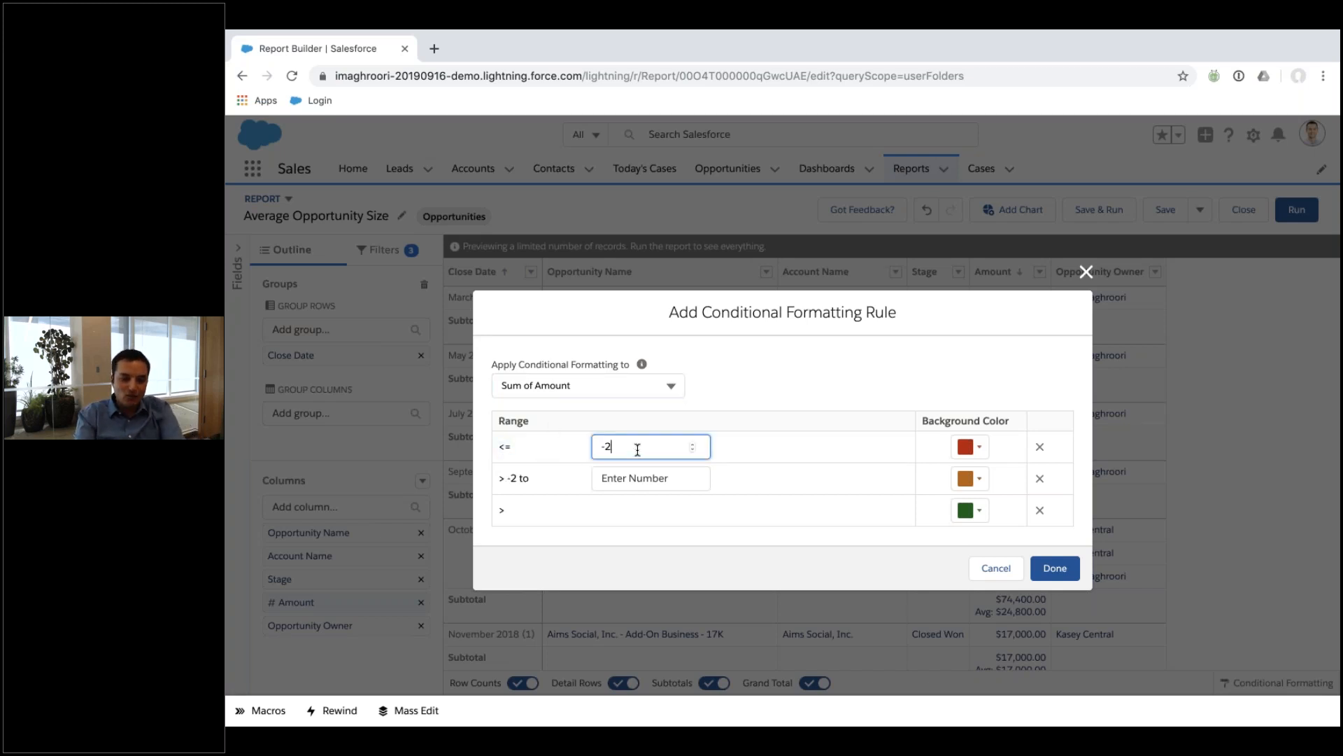
text(0000)
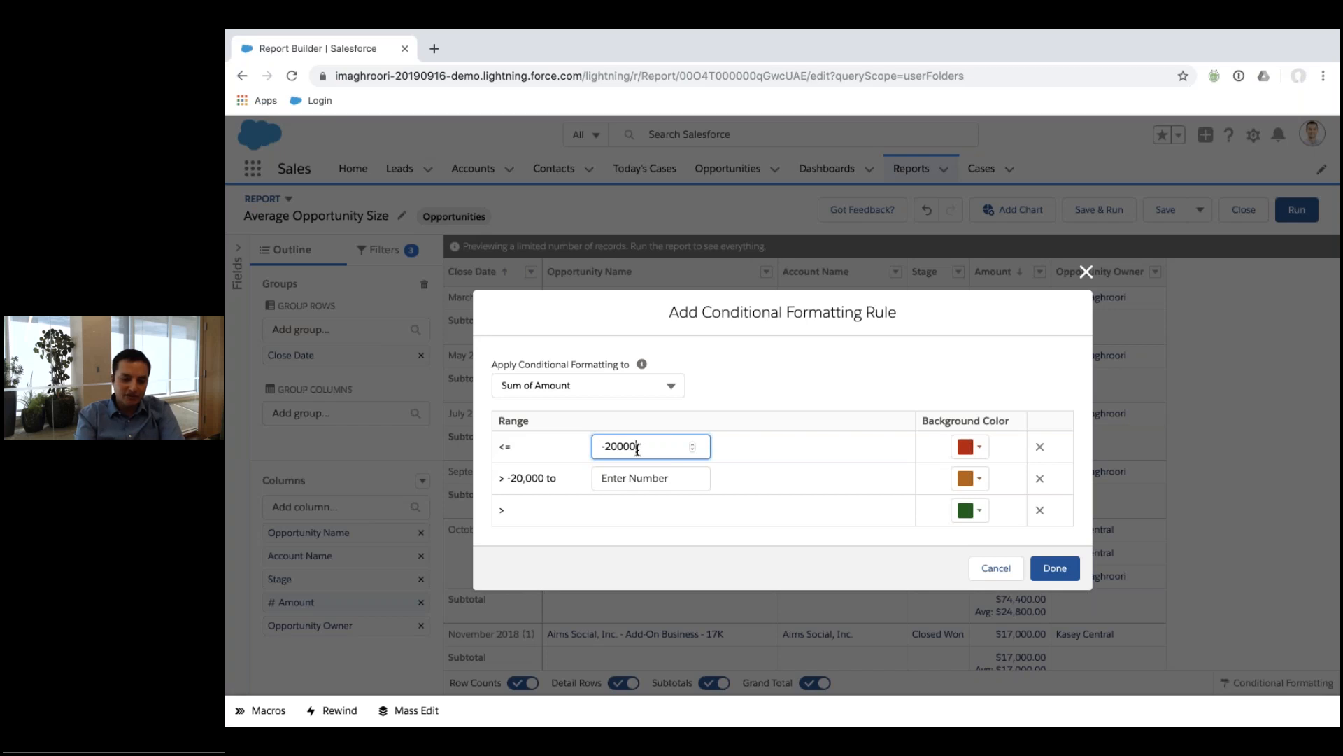
click(641, 482)
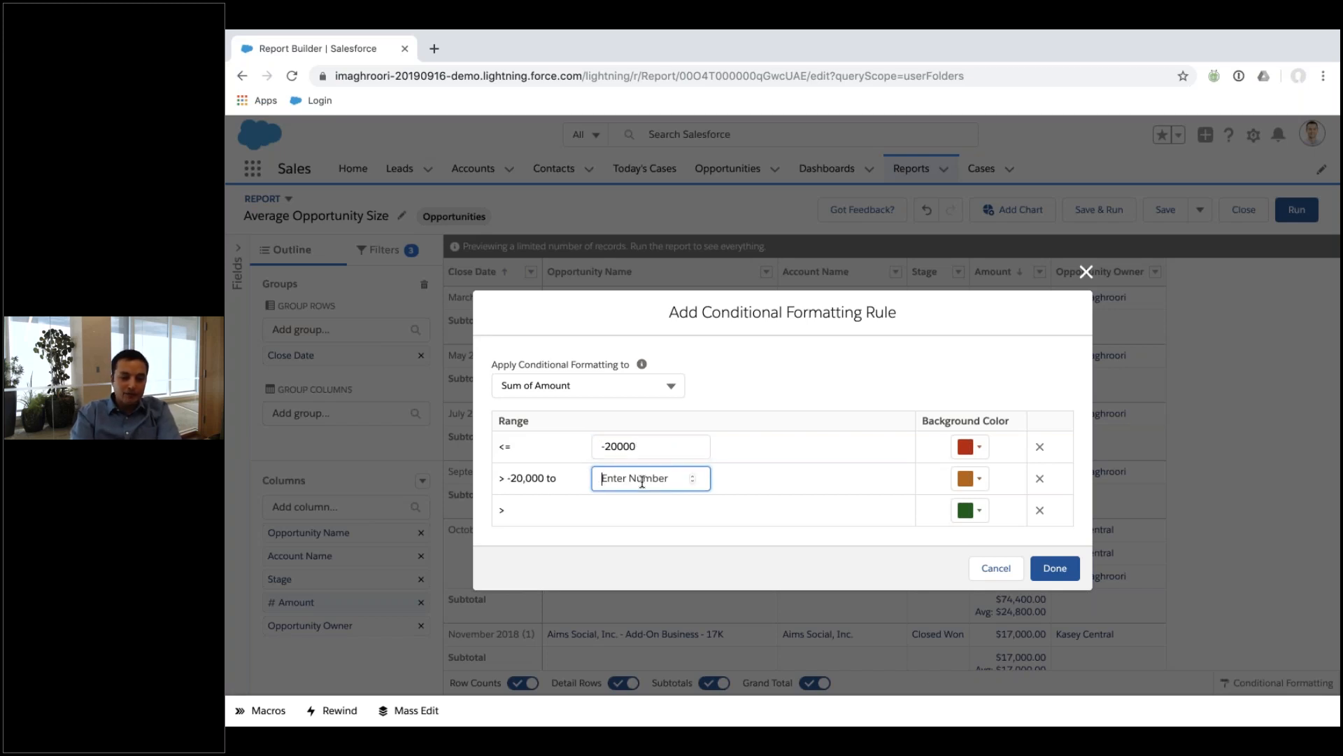
text(0)
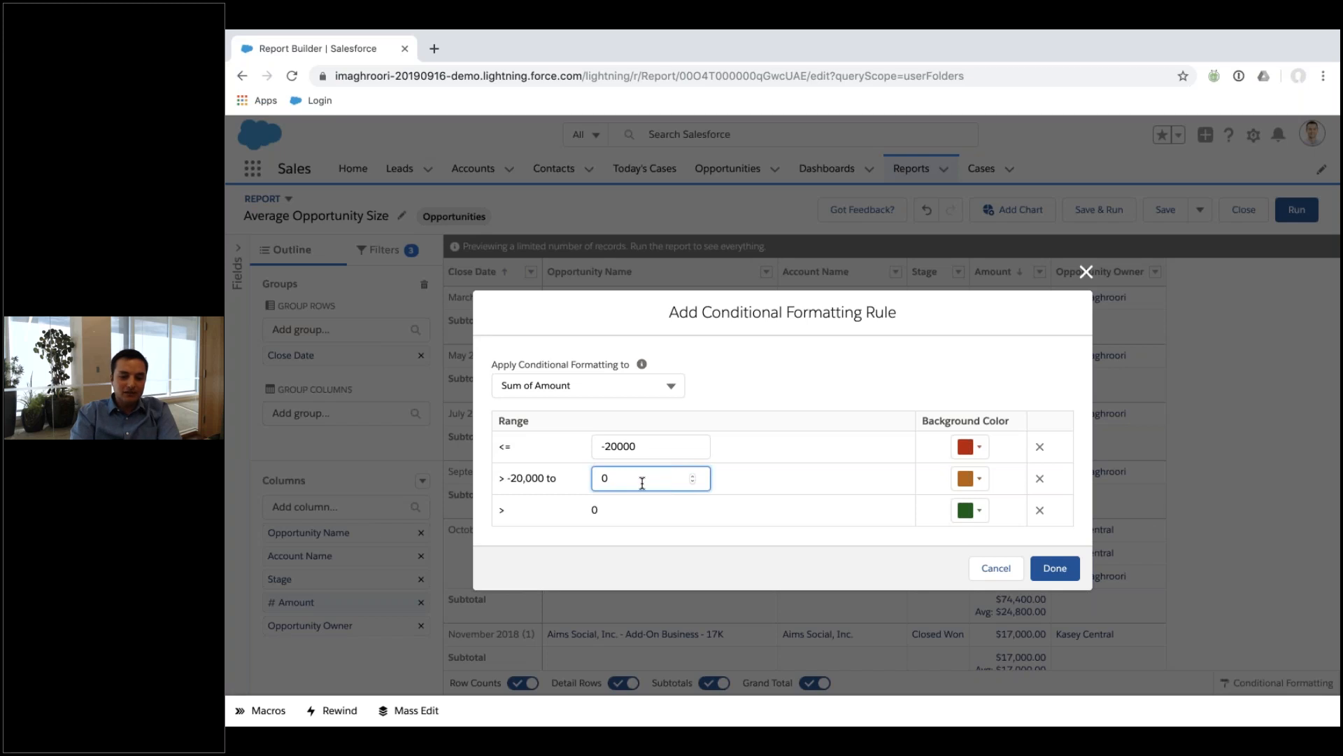
click(789, 509)
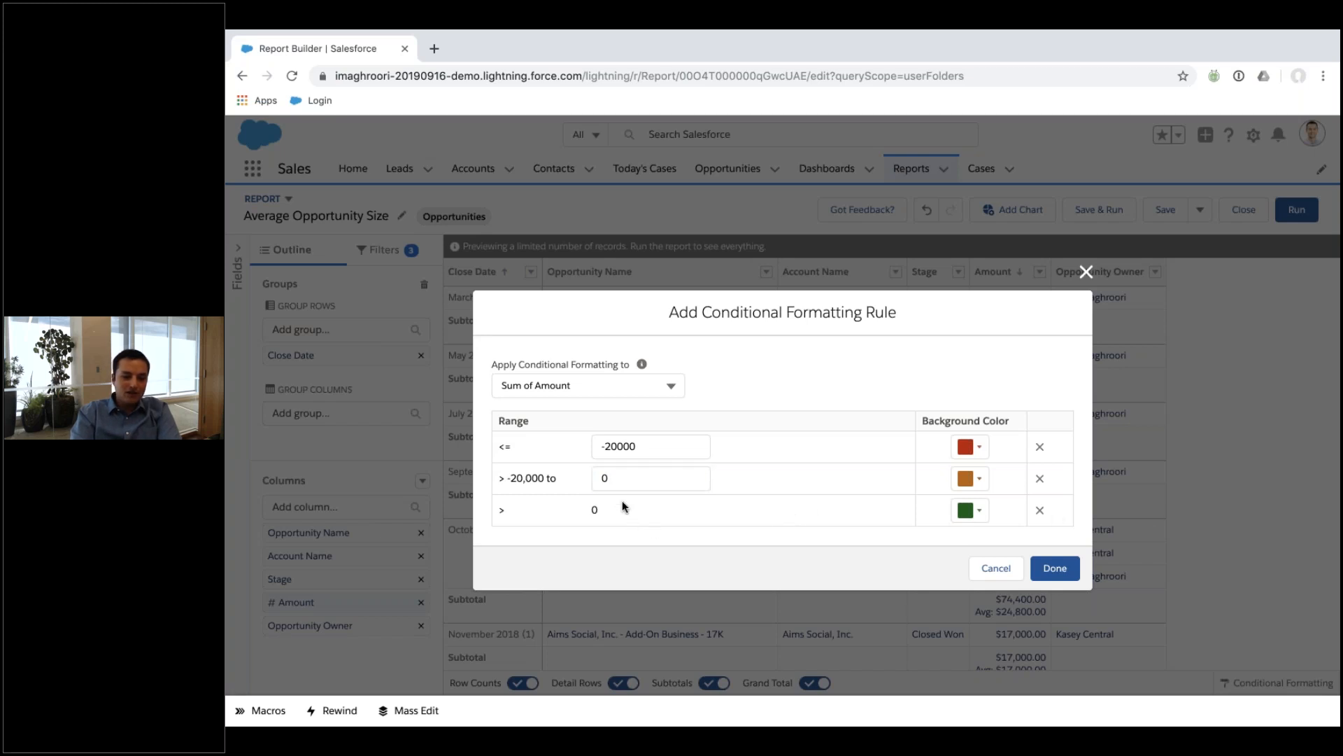
click(623, 482)
key(BackSpace)
text(20000)
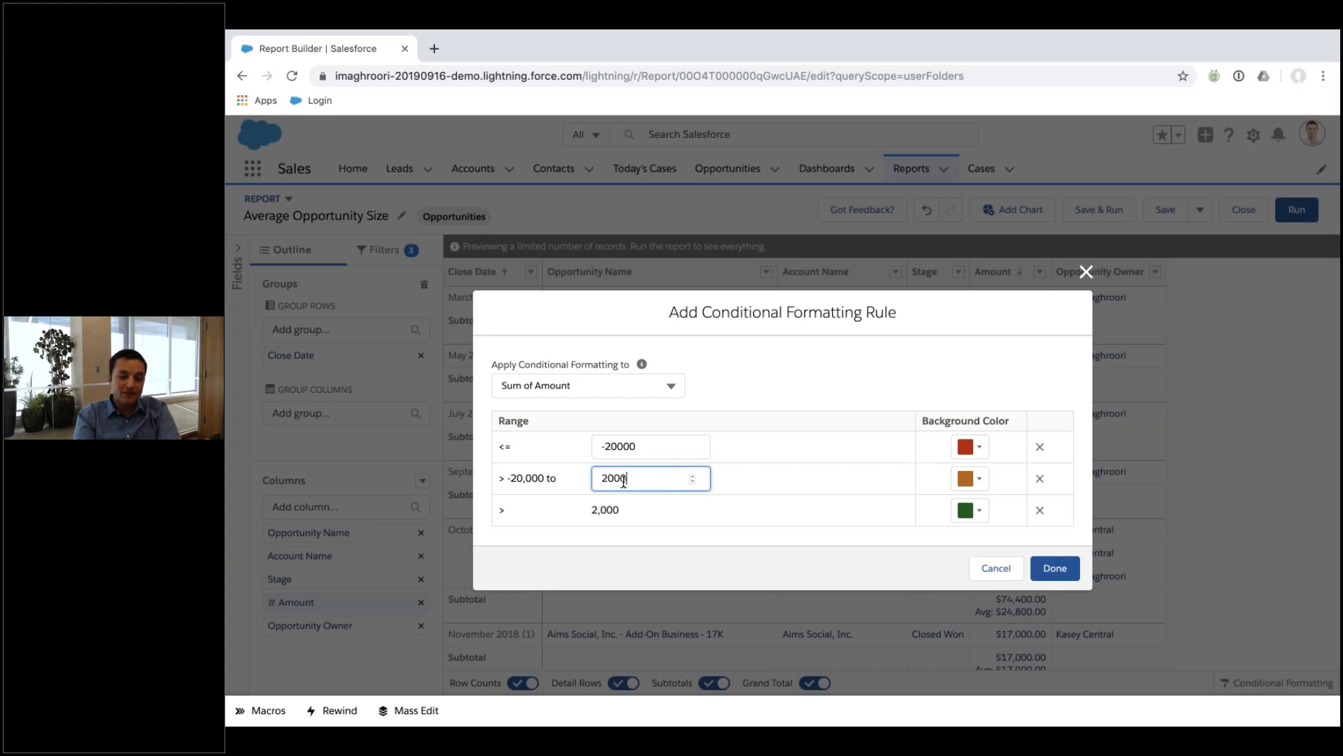
click(650, 552)
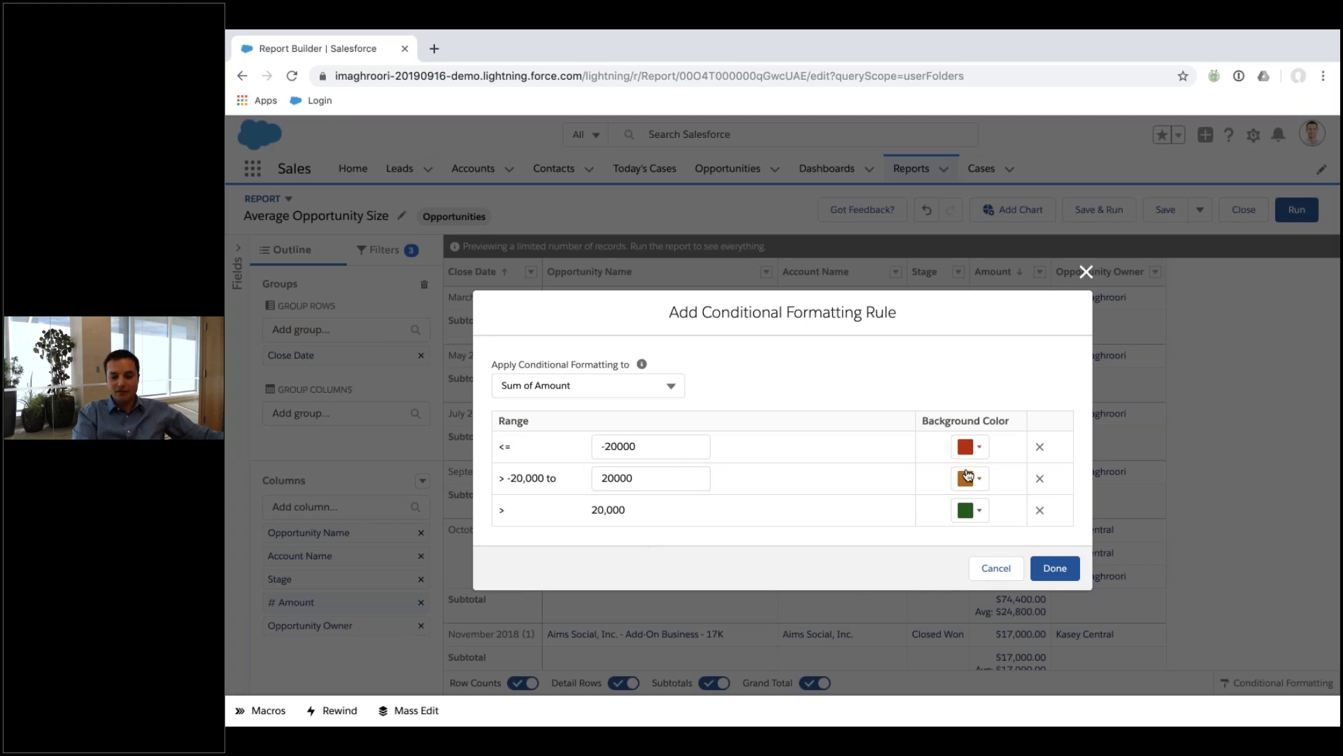
Keep red for the lowest band, make the top band light green, and save the rule.
click(976, 449)
click(876, 519)
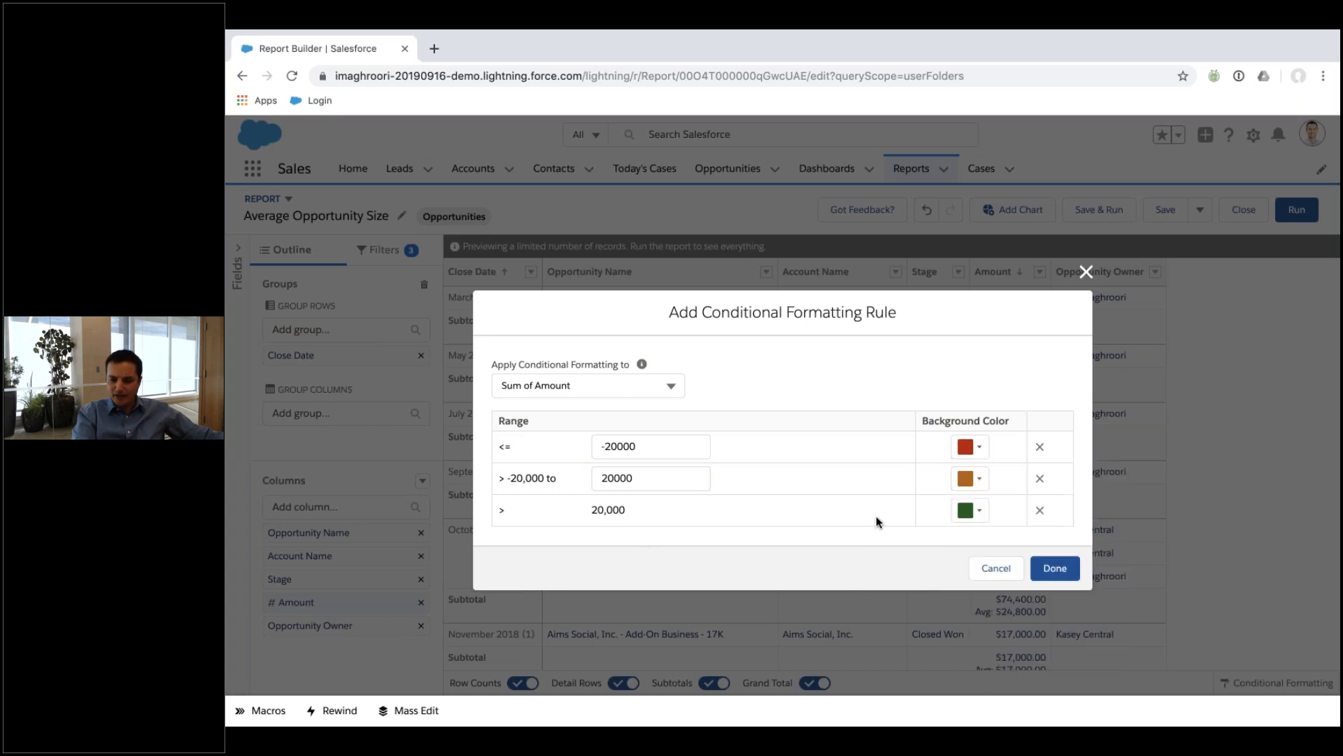
click(969, 512)
click(1037, 400)
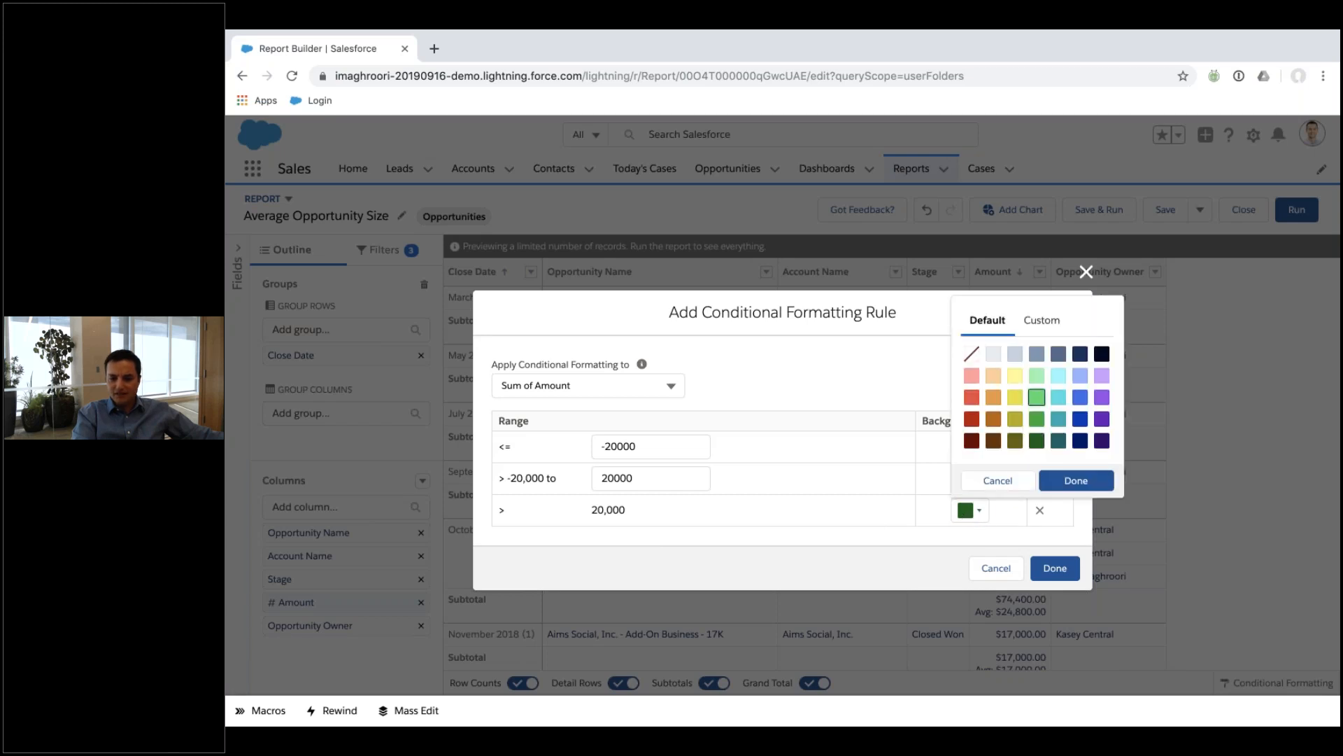
click(1076, 480)
click(1055, 568)
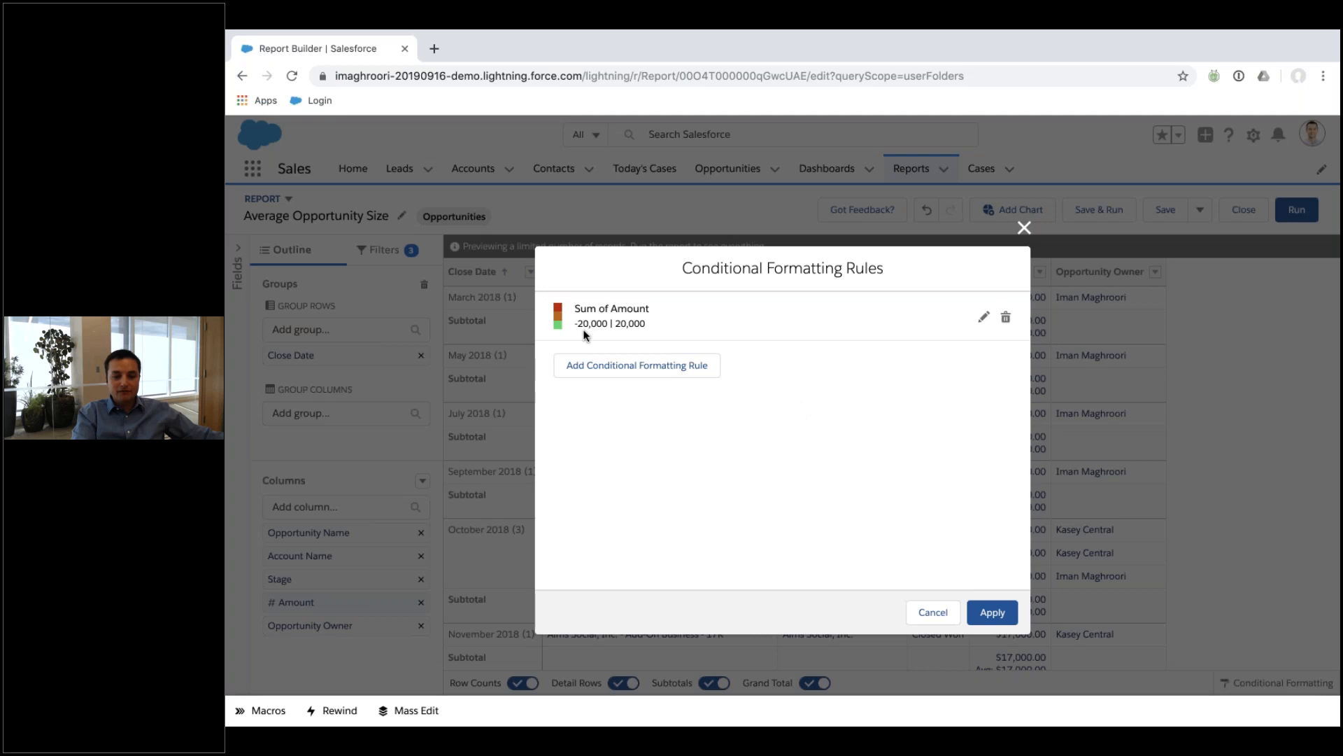
Cancel a second formatting rule and apply the Sum of Amount rule to the report.
click(654, 362)
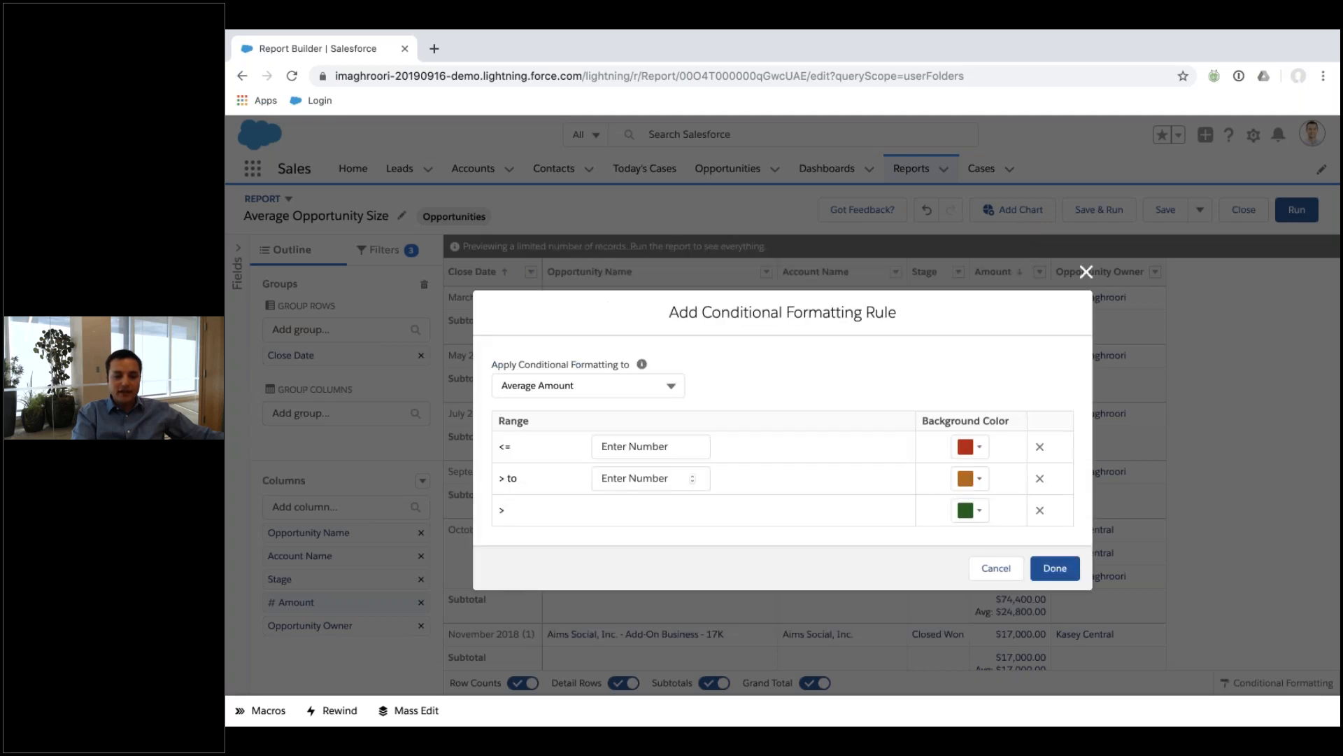
click(561, 383)
click(746, 335)
click(1011, 568)
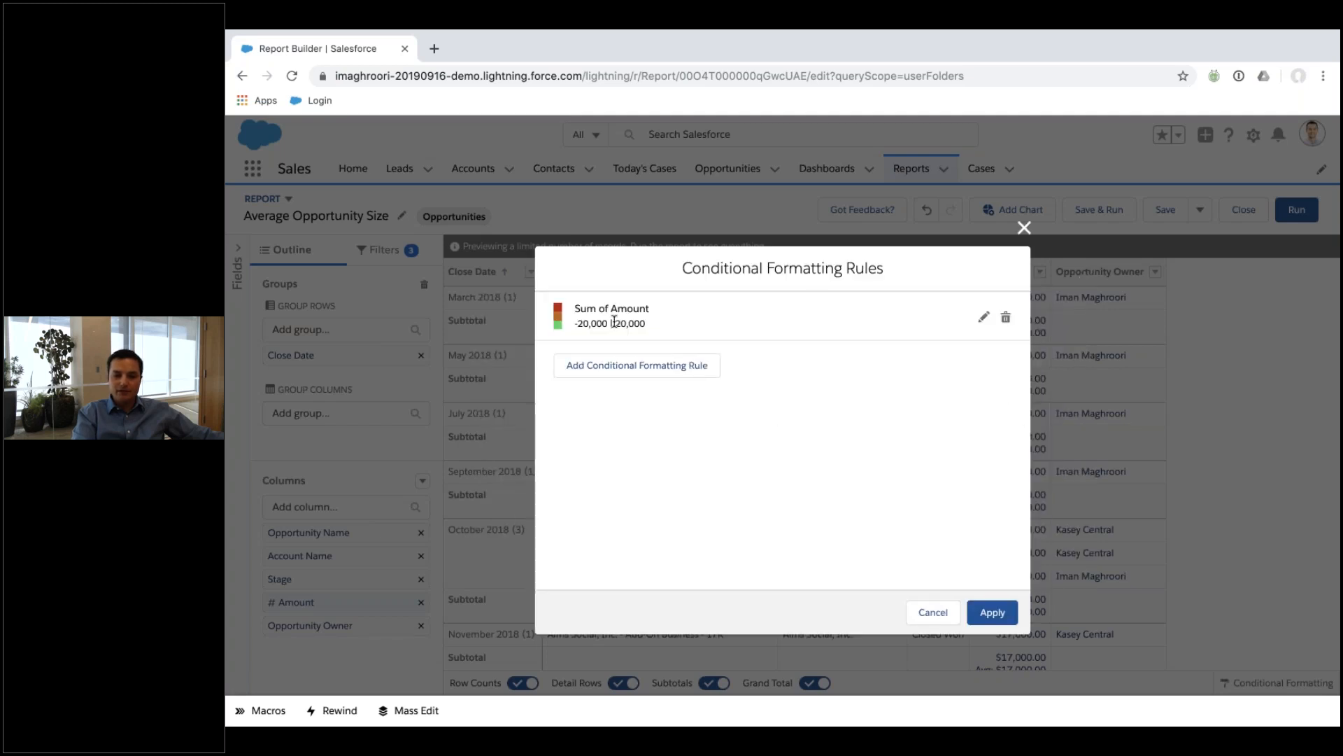
click(992, 612)
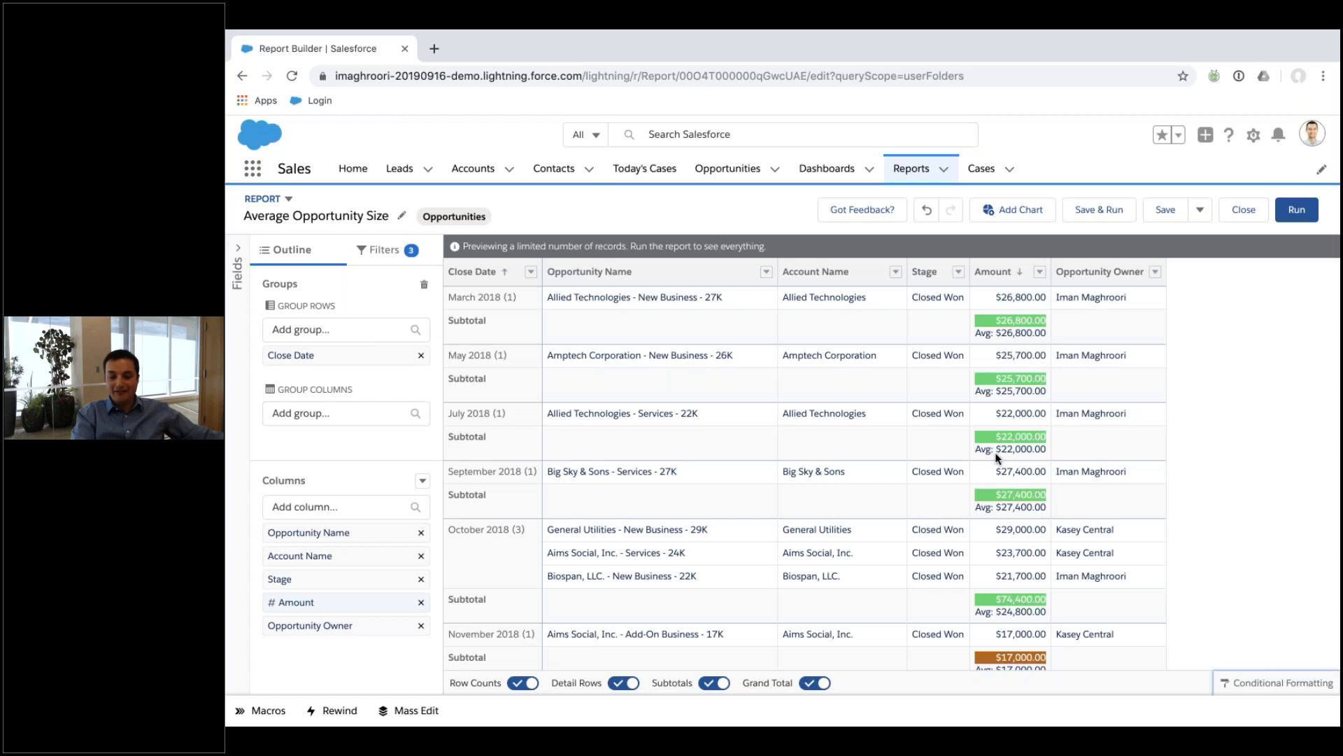
Check the green and orange Amount subtotal shading, then review the Sum of Amount rule without changing it.
scroll(996, 455, down, 10)
scroll(997, 455, up, 9)
scroll(996, 455, up, 2)
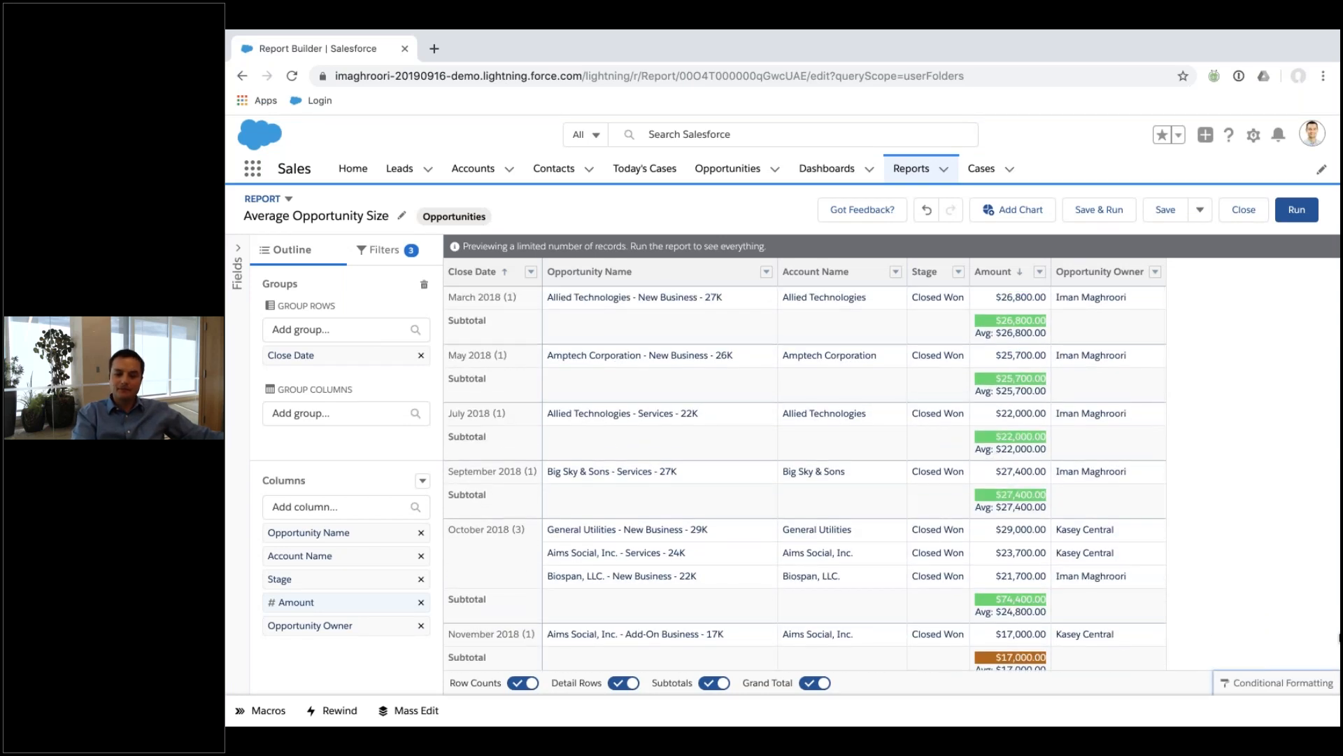
click(1263, 681)
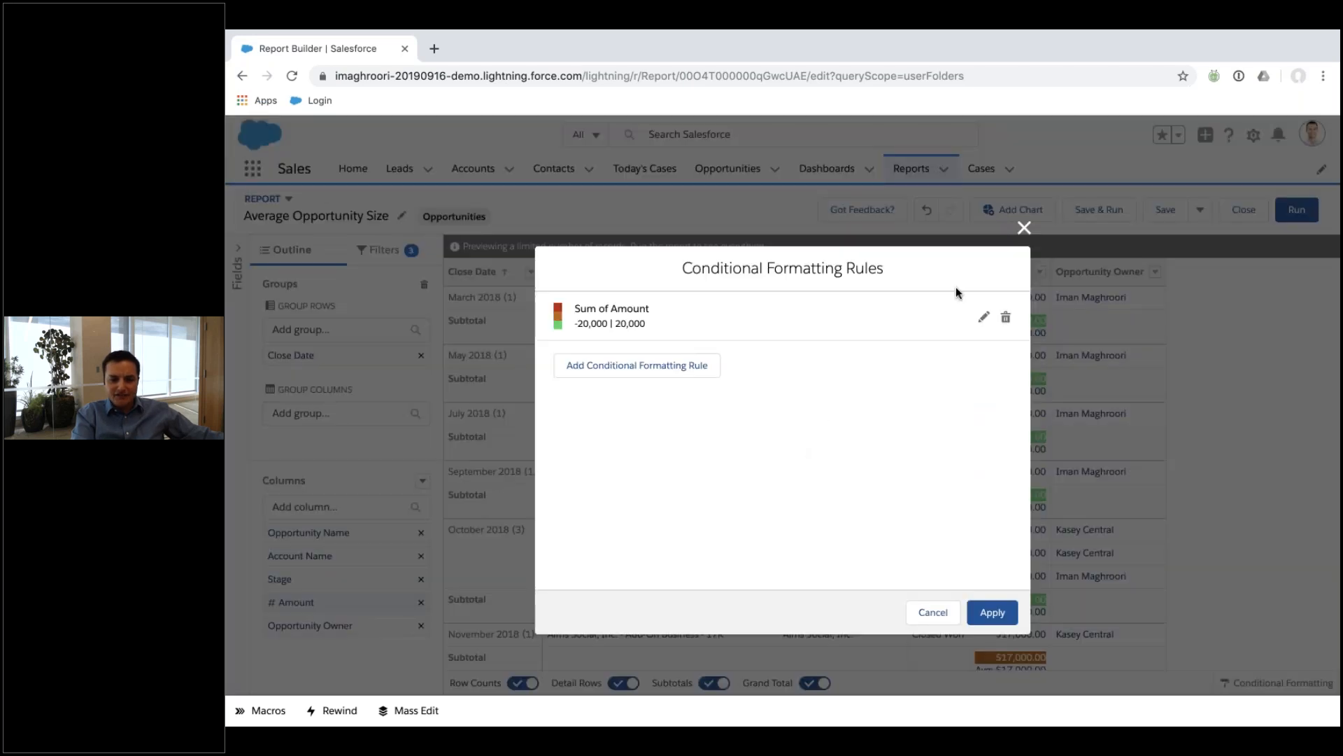
click(982, 317)
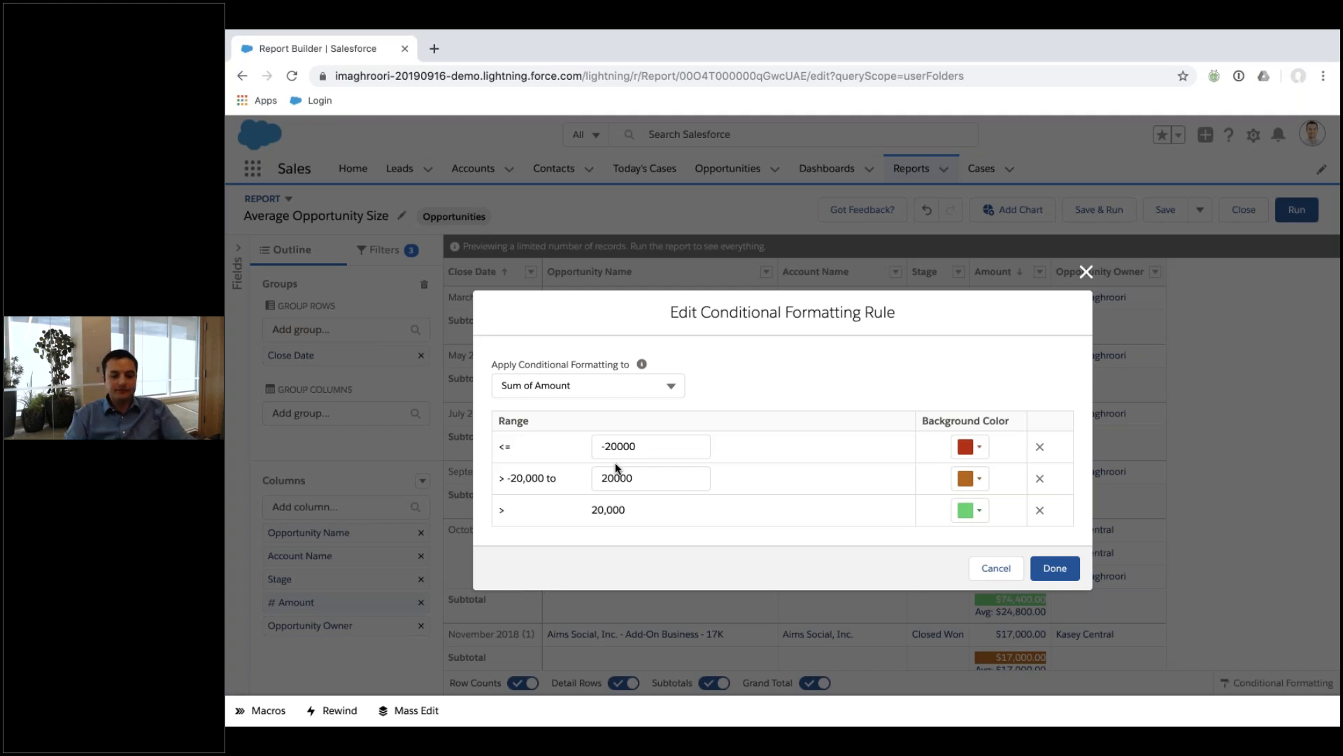
click(1086, 272)
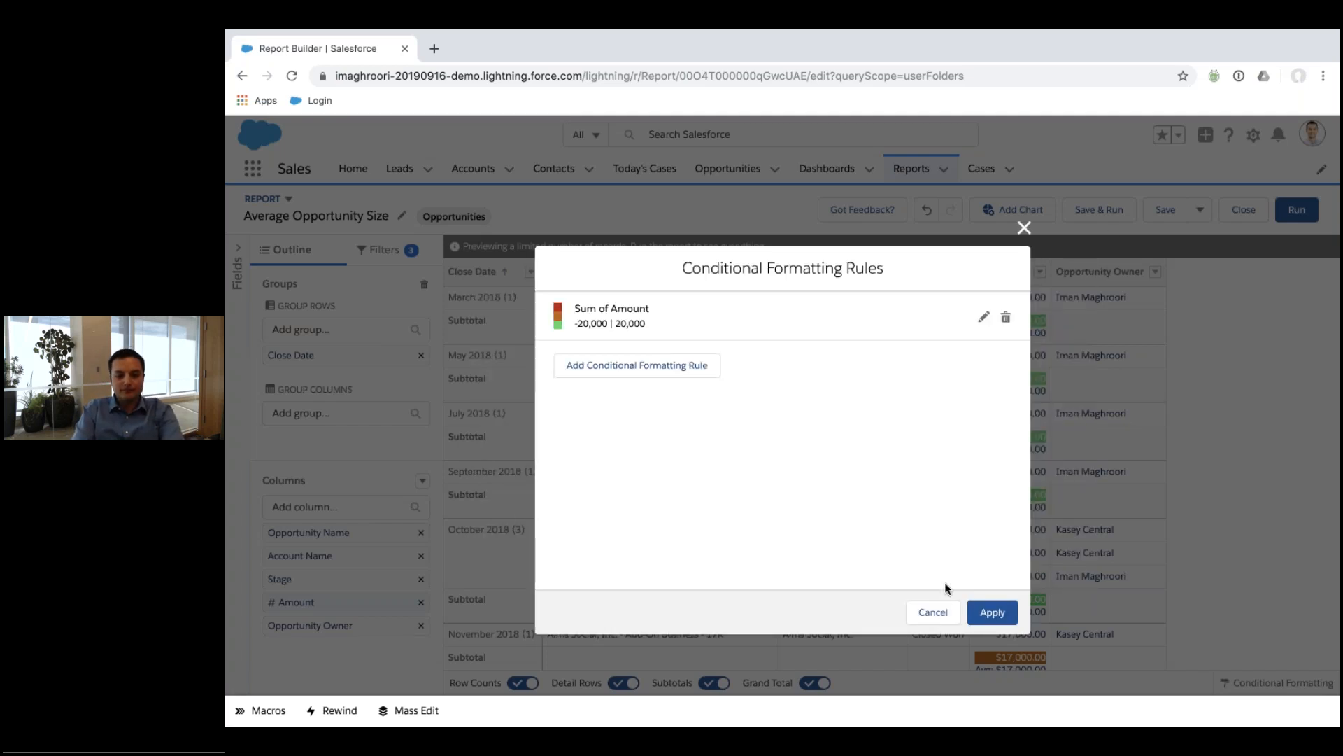
click(934, 613)
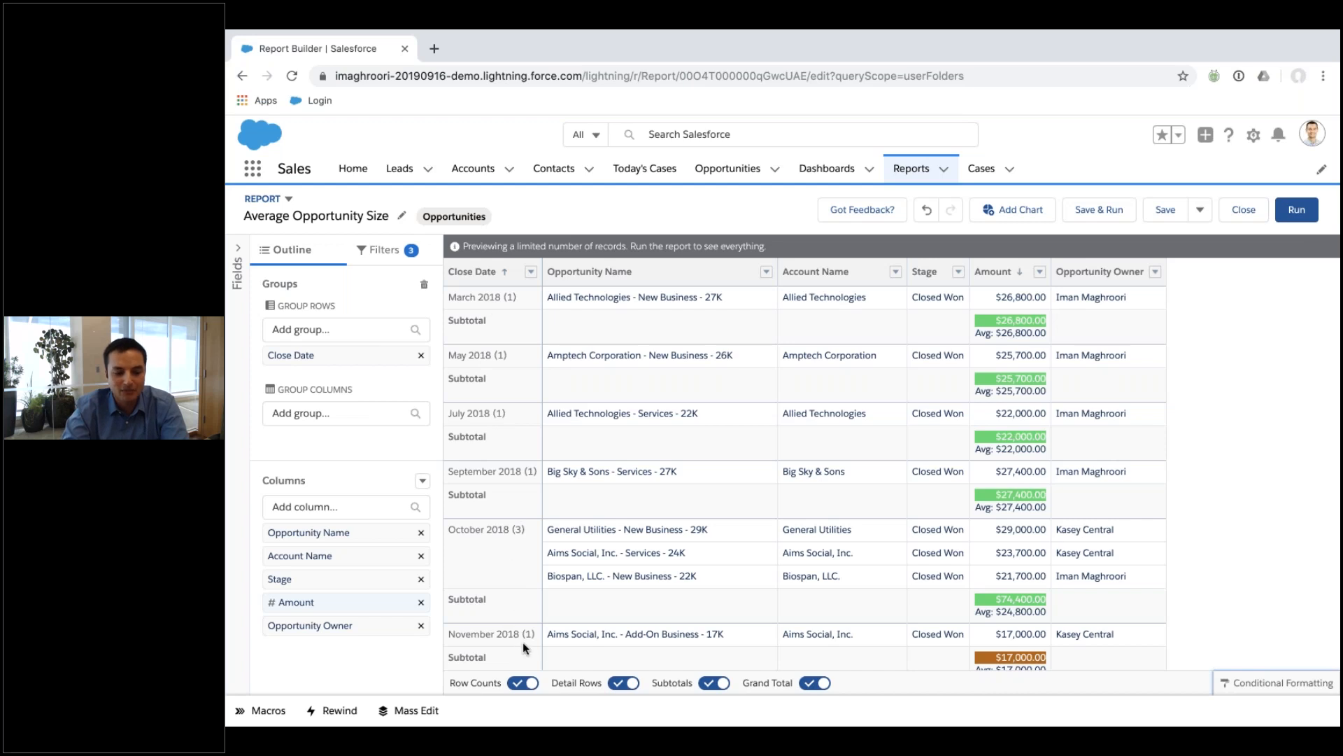
Review the May $25,700, July, September and October Amount subtotals in the preview.
click(422, 481)
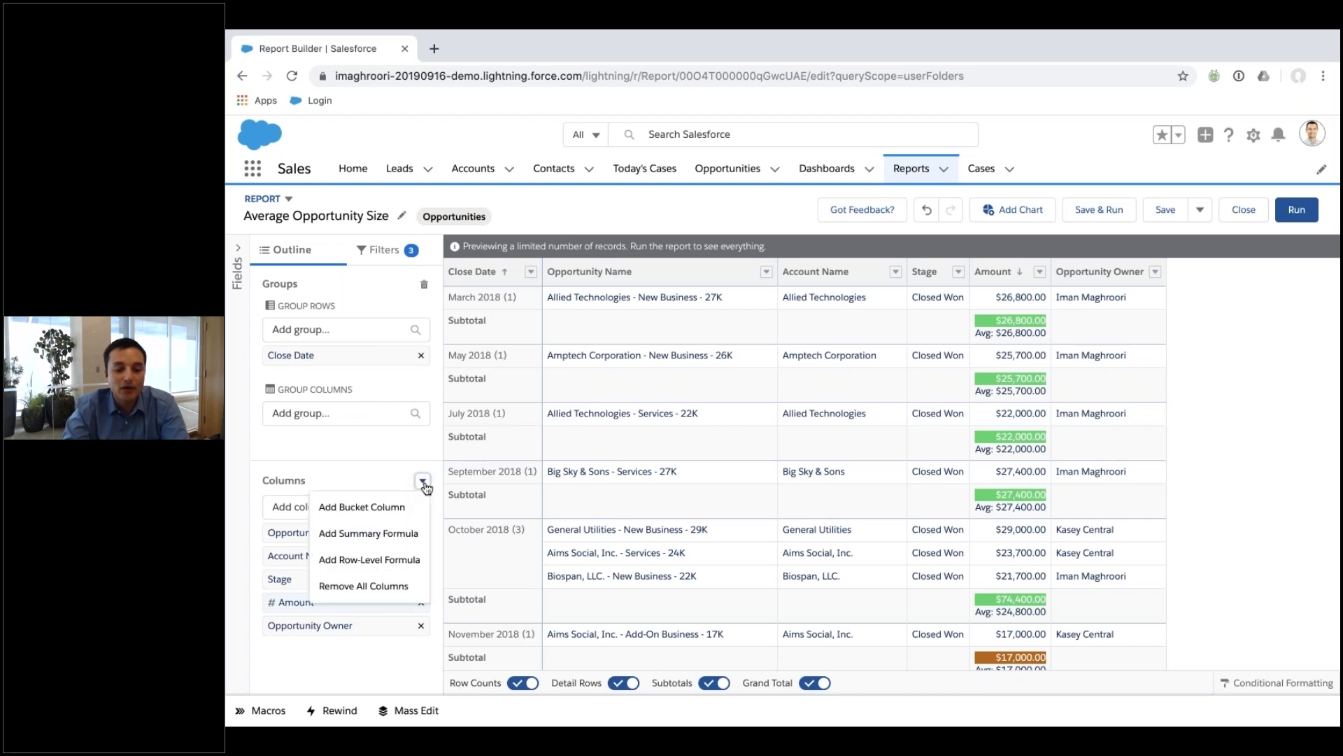
click(608, 595)
click(1006, 606)
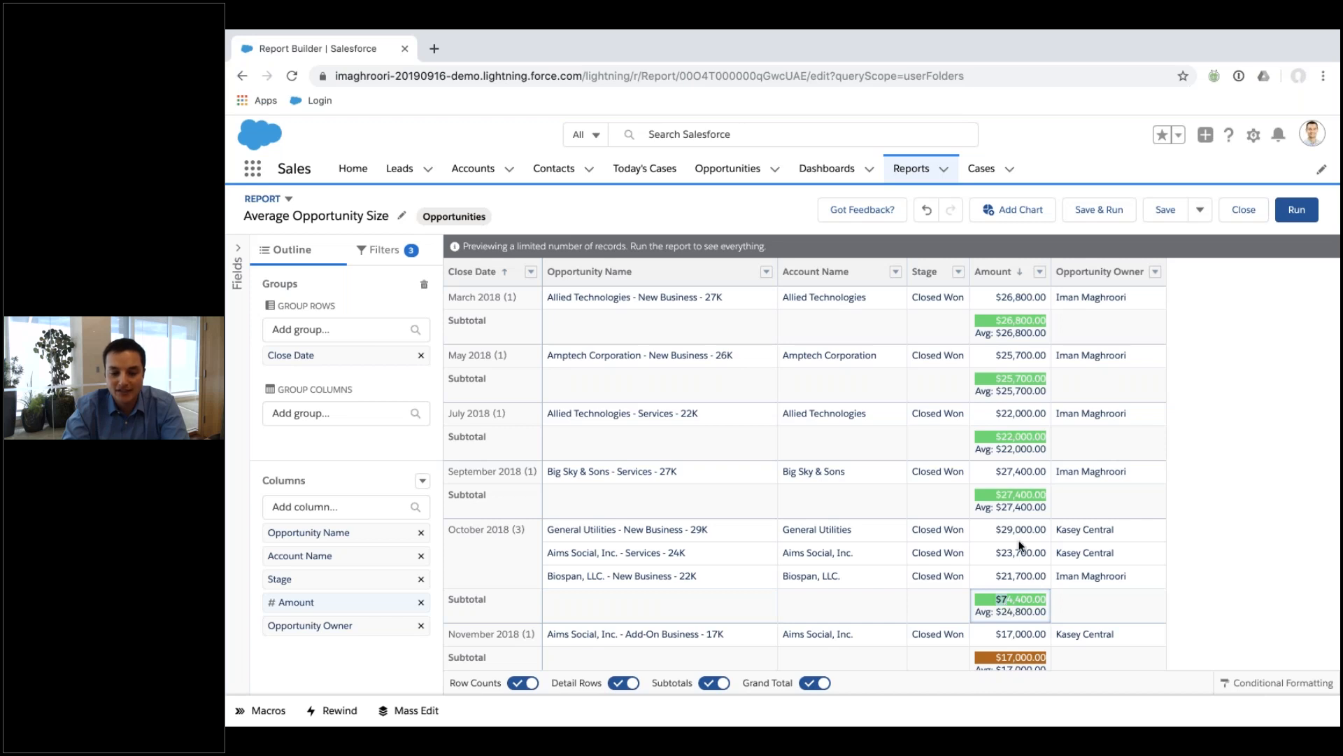
click(1001, 494)
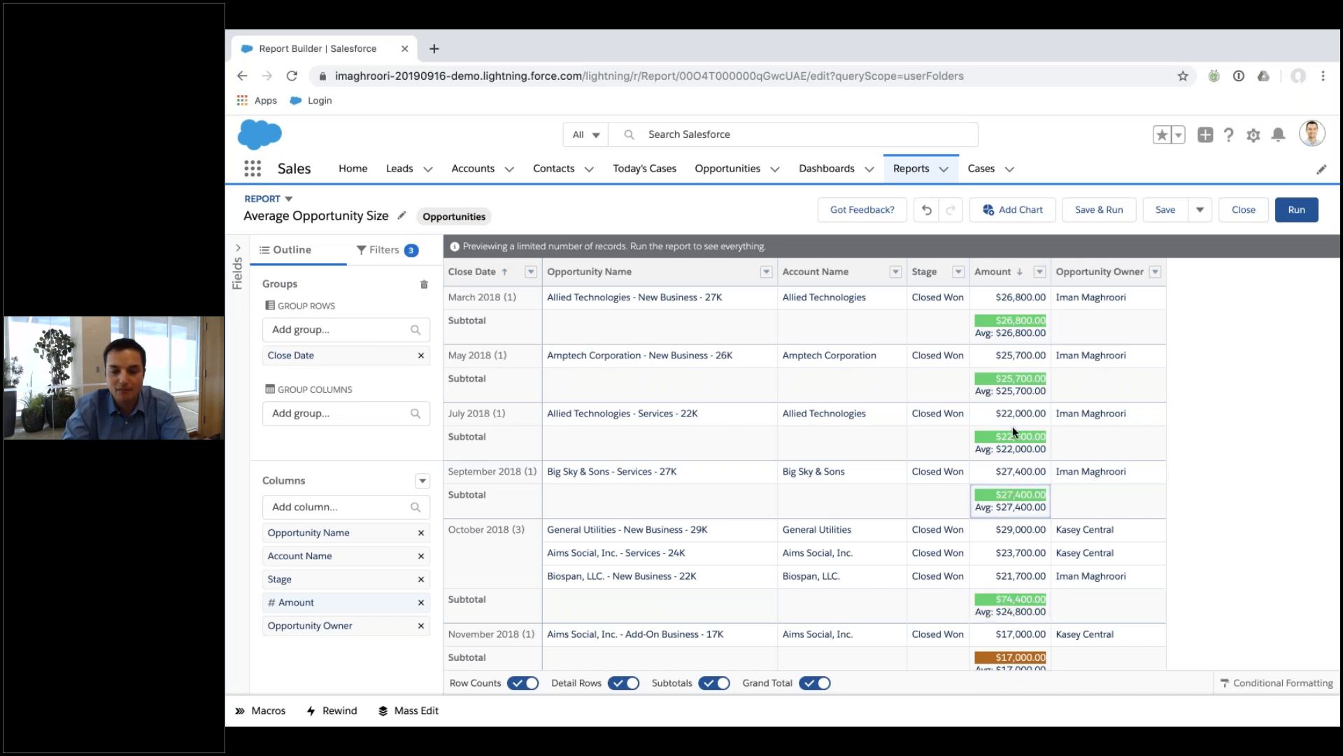
click(995, 442)
click(1014, 361)
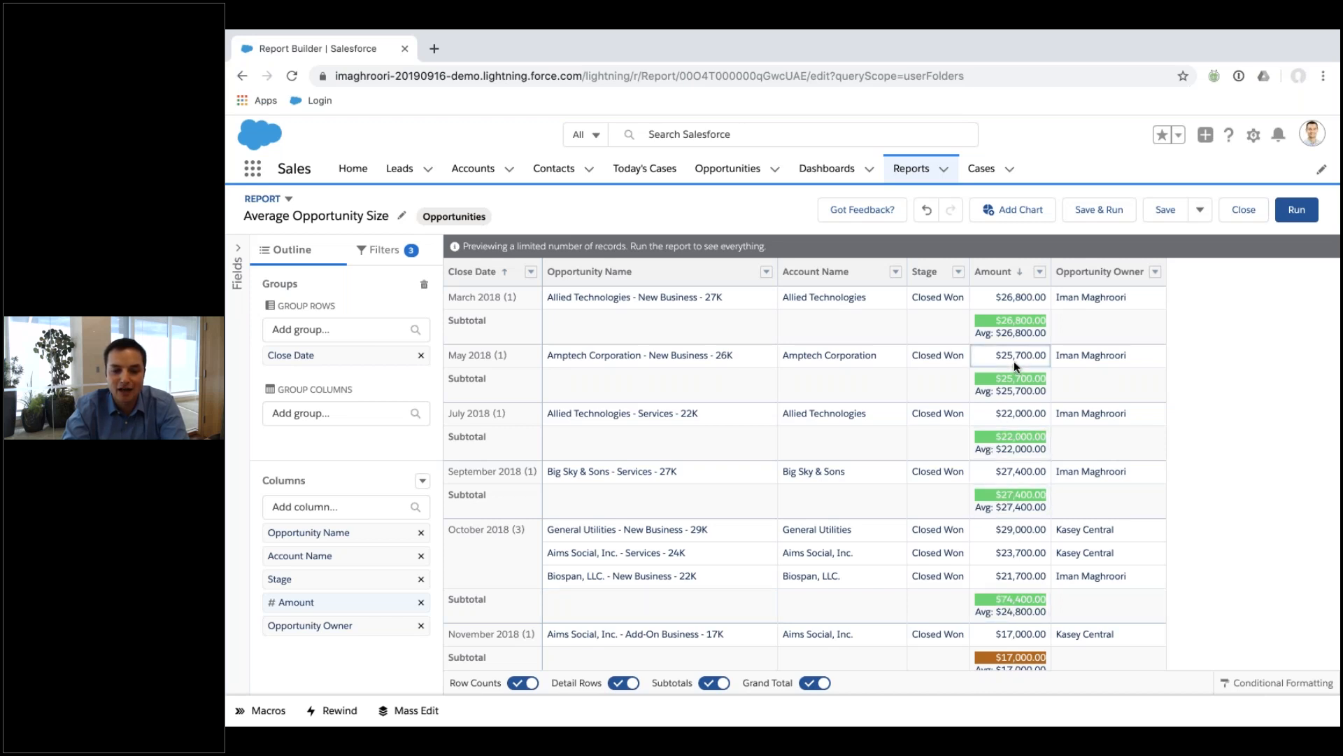
Start a 'Month over Month' summary formula displayed only at the Close Date row group.
click(422, 480)
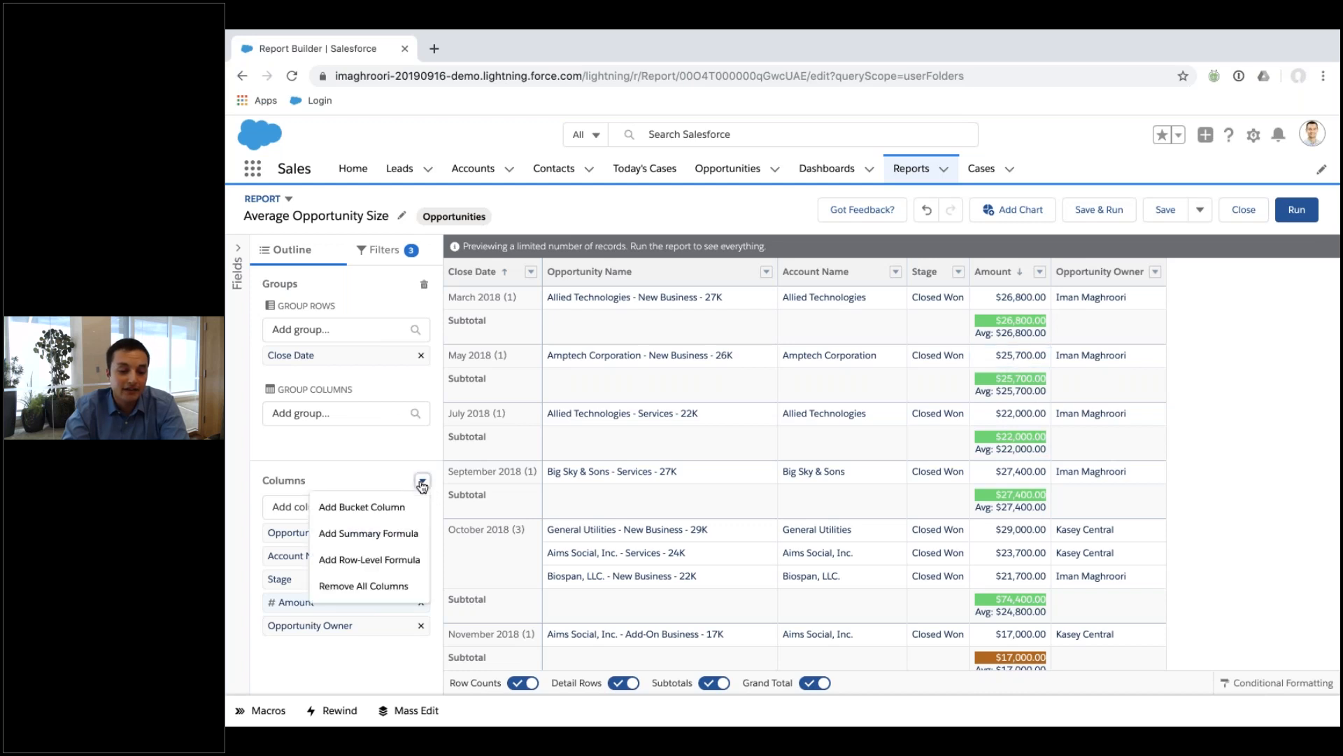
click(408, 535)
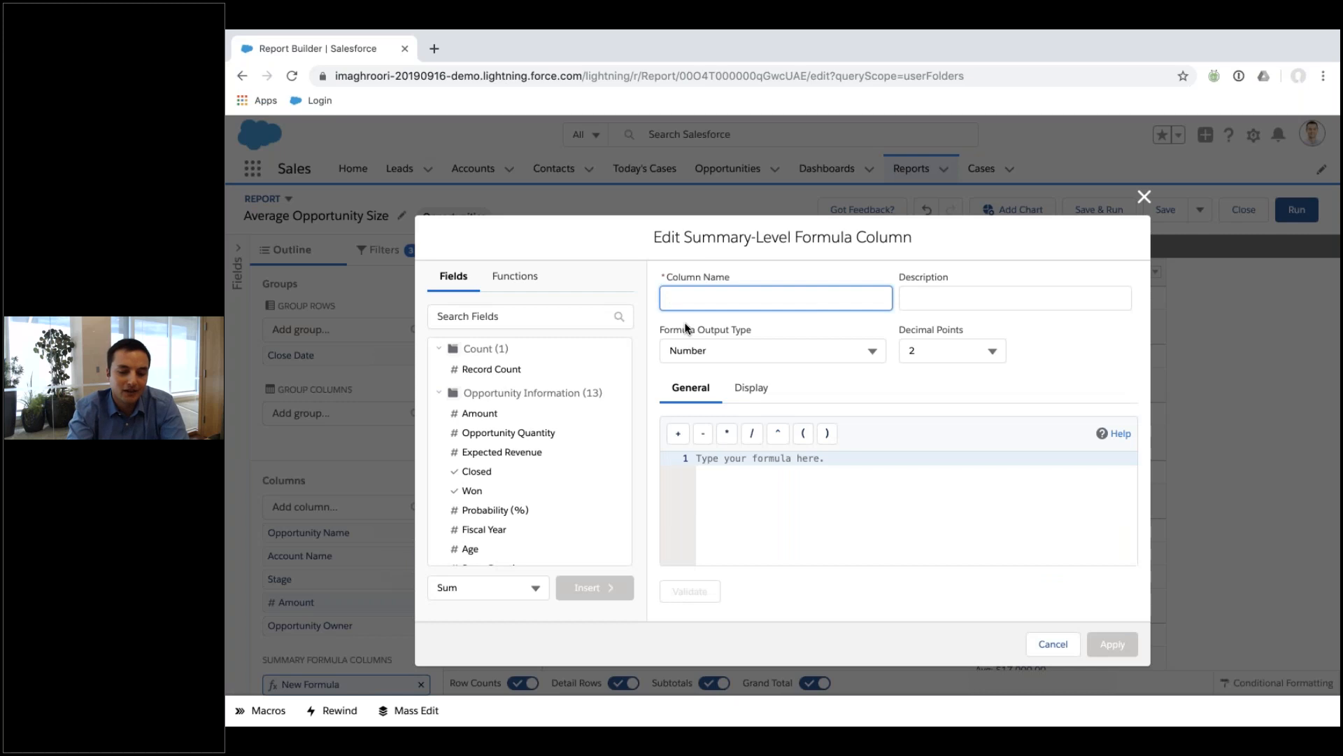
text(Month over Month)
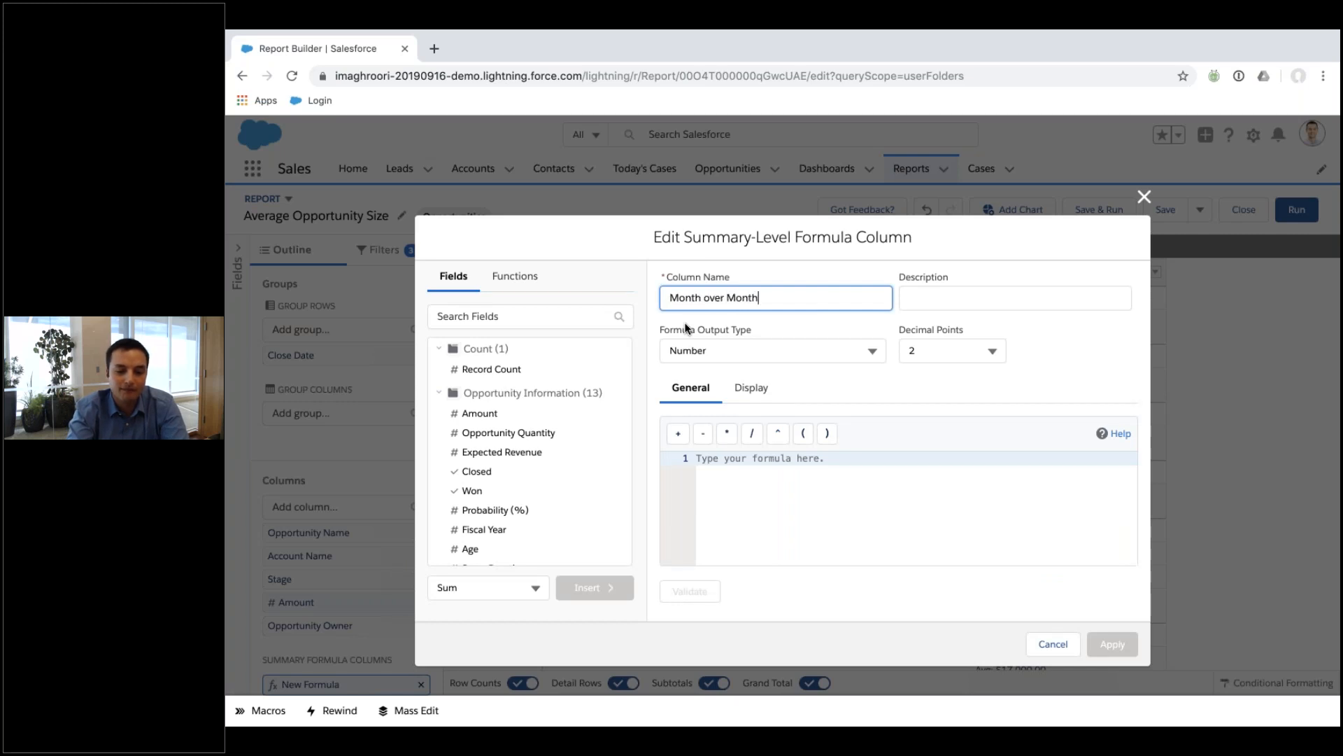
click(911, 300)
click(777, 497)
click(749, 400)
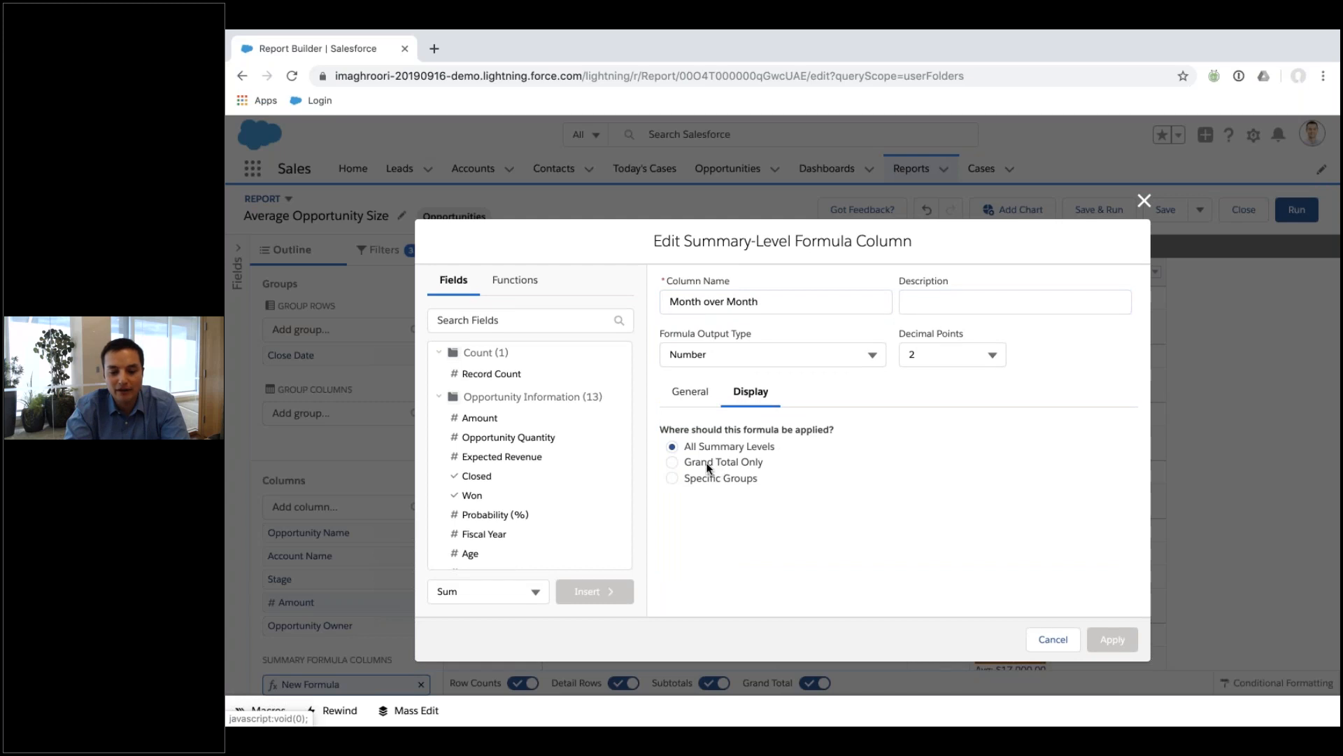
click(690, 479)
click(724, 528)
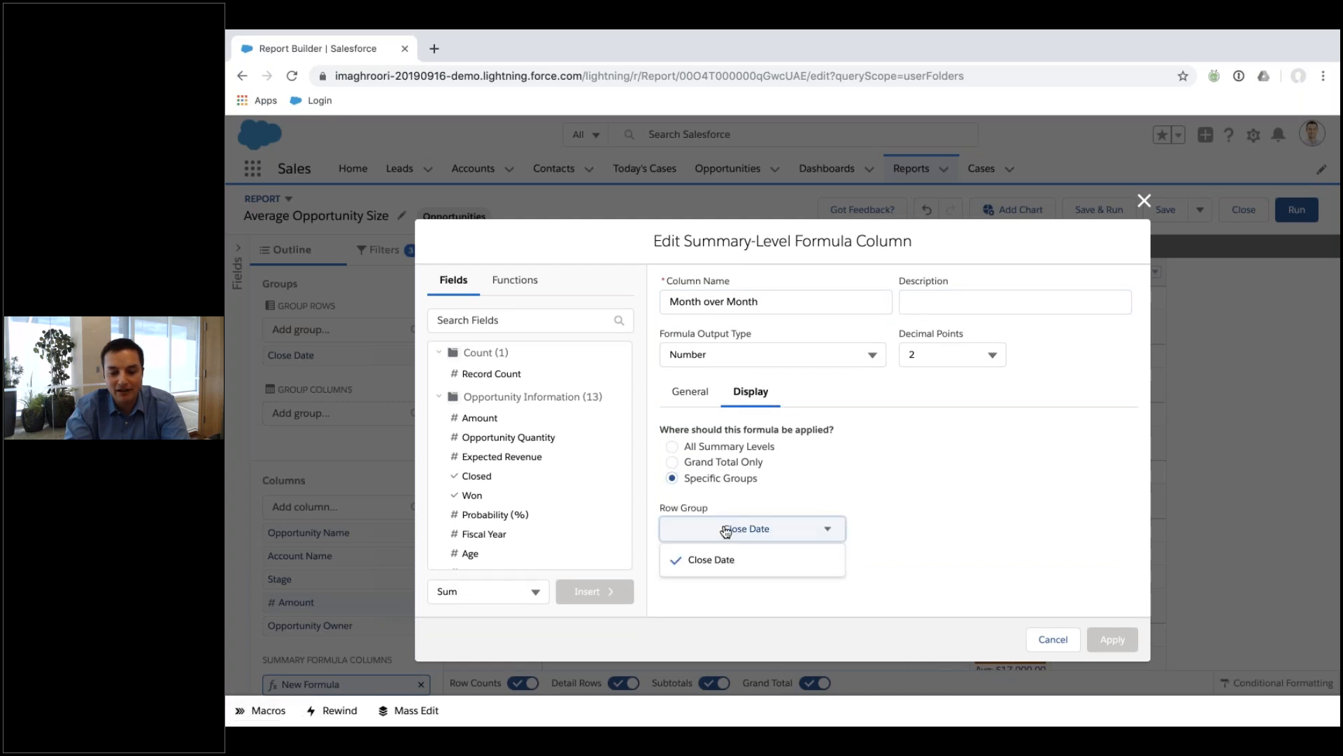
click(803, 491)
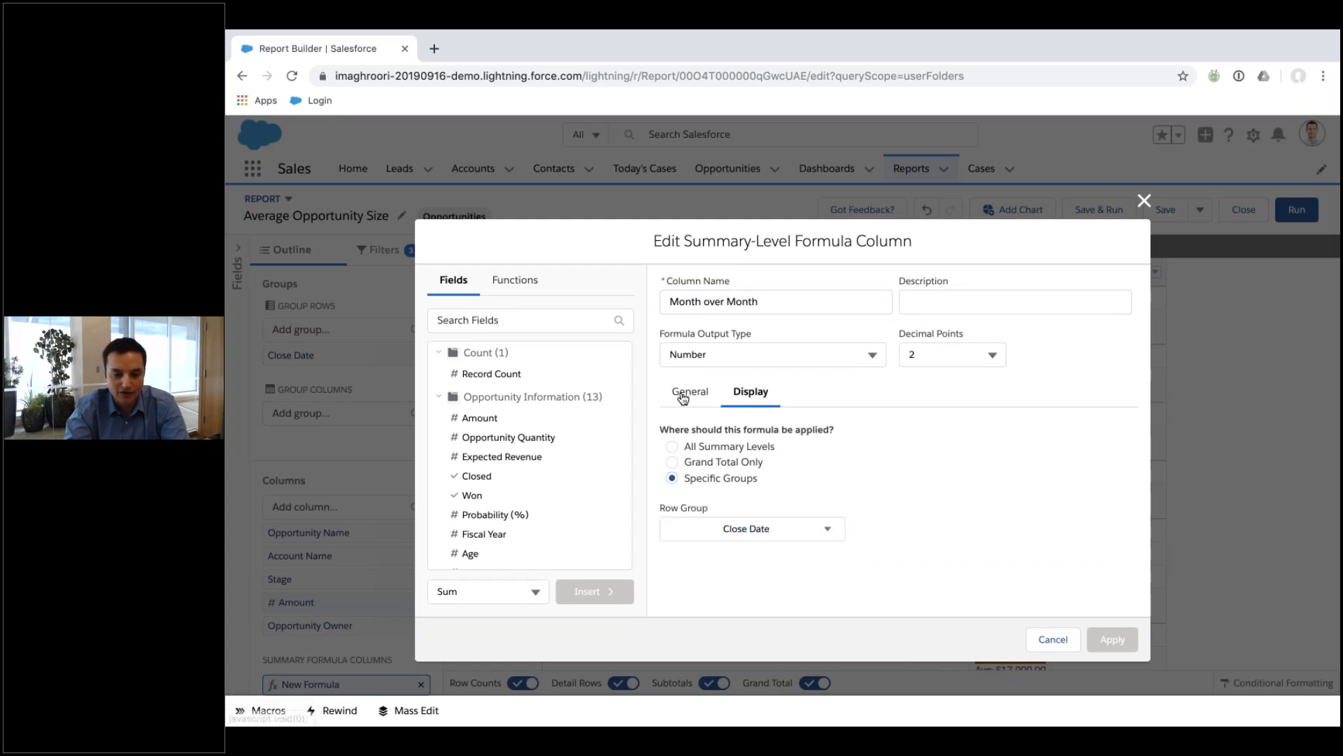
click(684, 396)
Write AMOUNT:SUM / followed by the PREVGROUPVAL function in the formula.
click(766, 495)
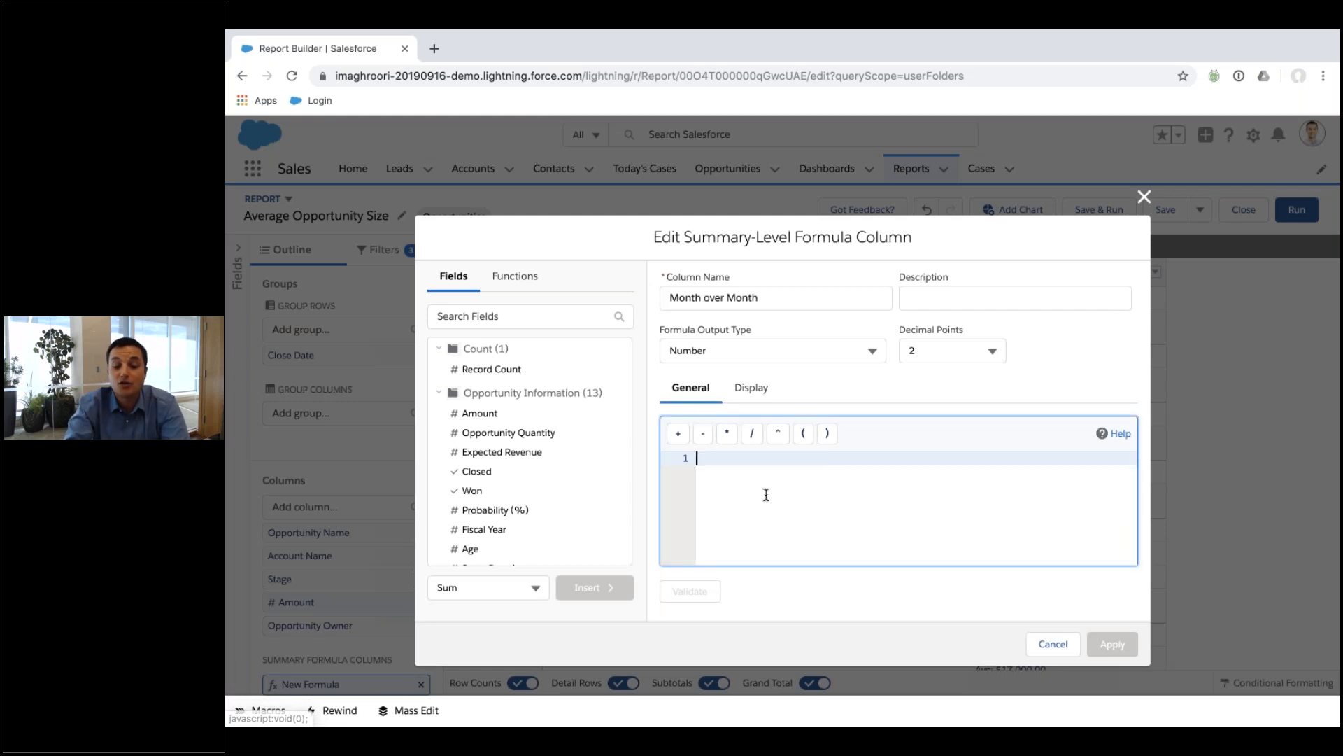
click(492, 414)
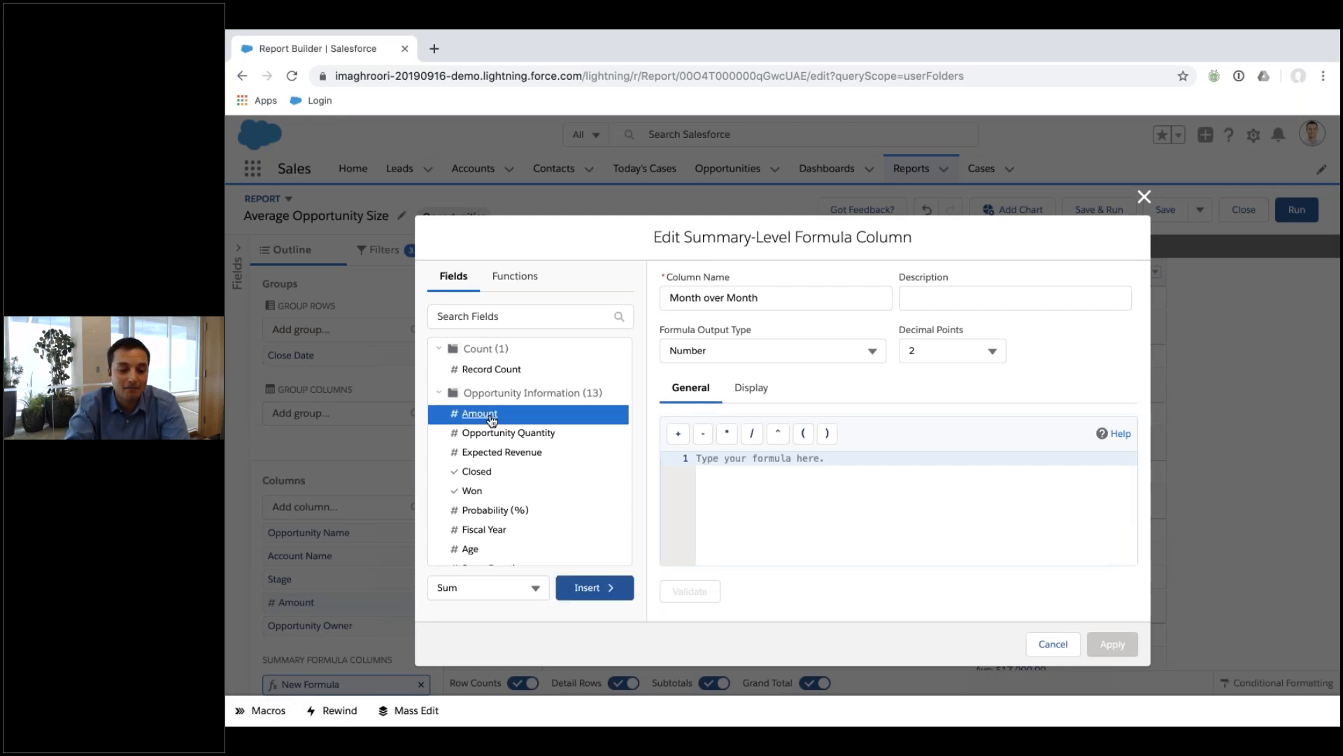
click(594, 588)
text(/)
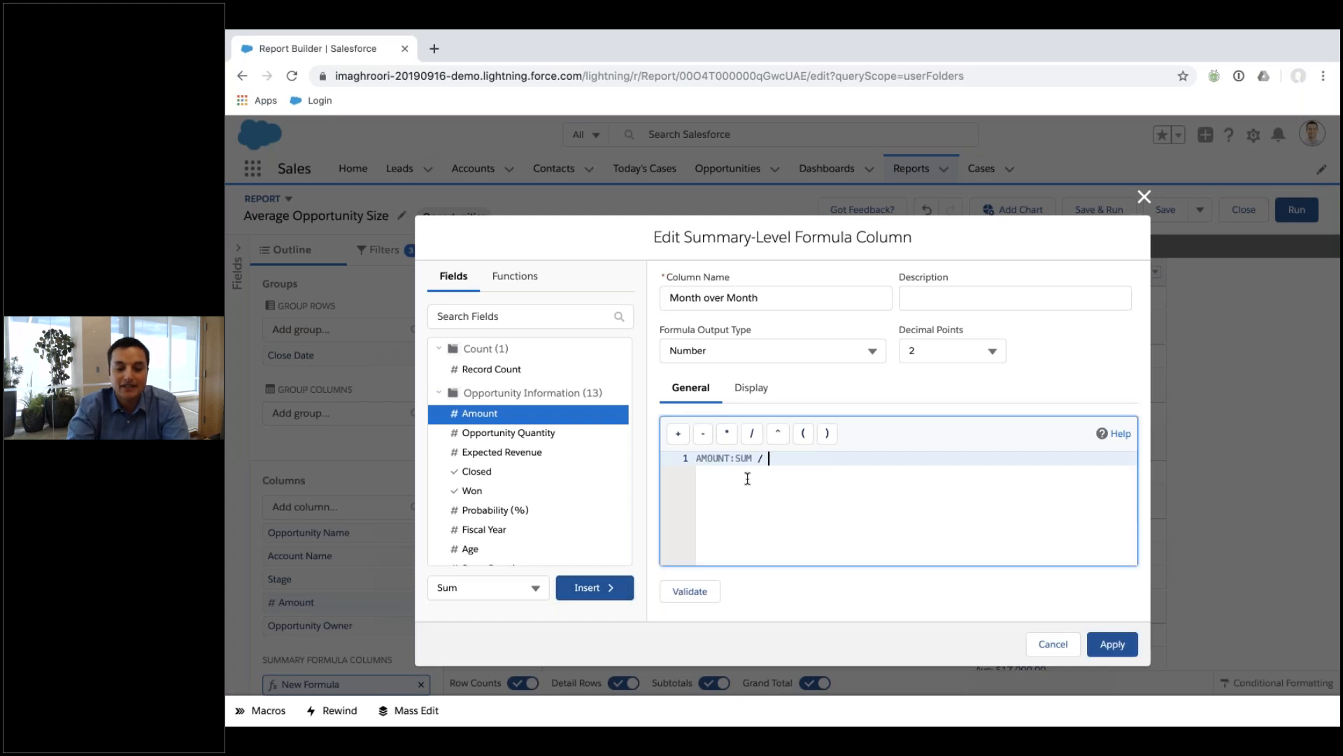
scroll(545, 480, down, 15)
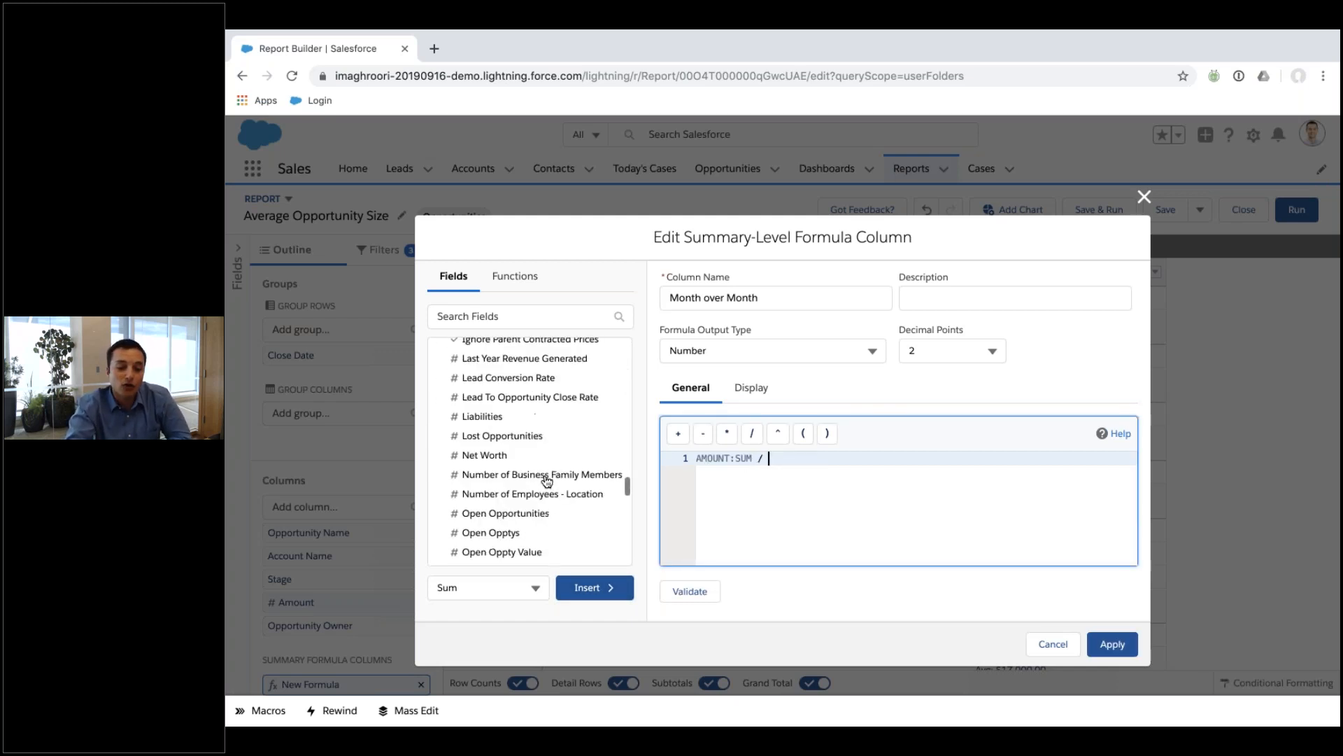
click(512, 277)
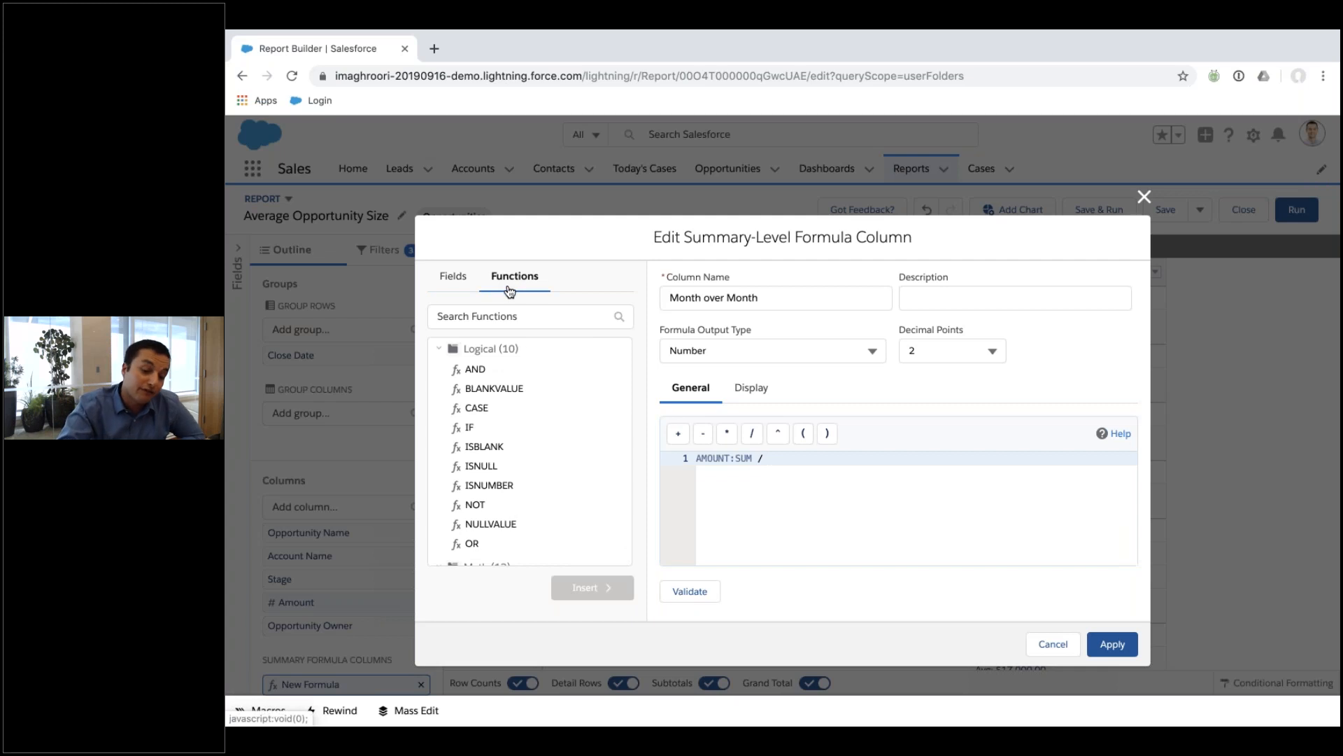
scroll(474, 457, down, 5)
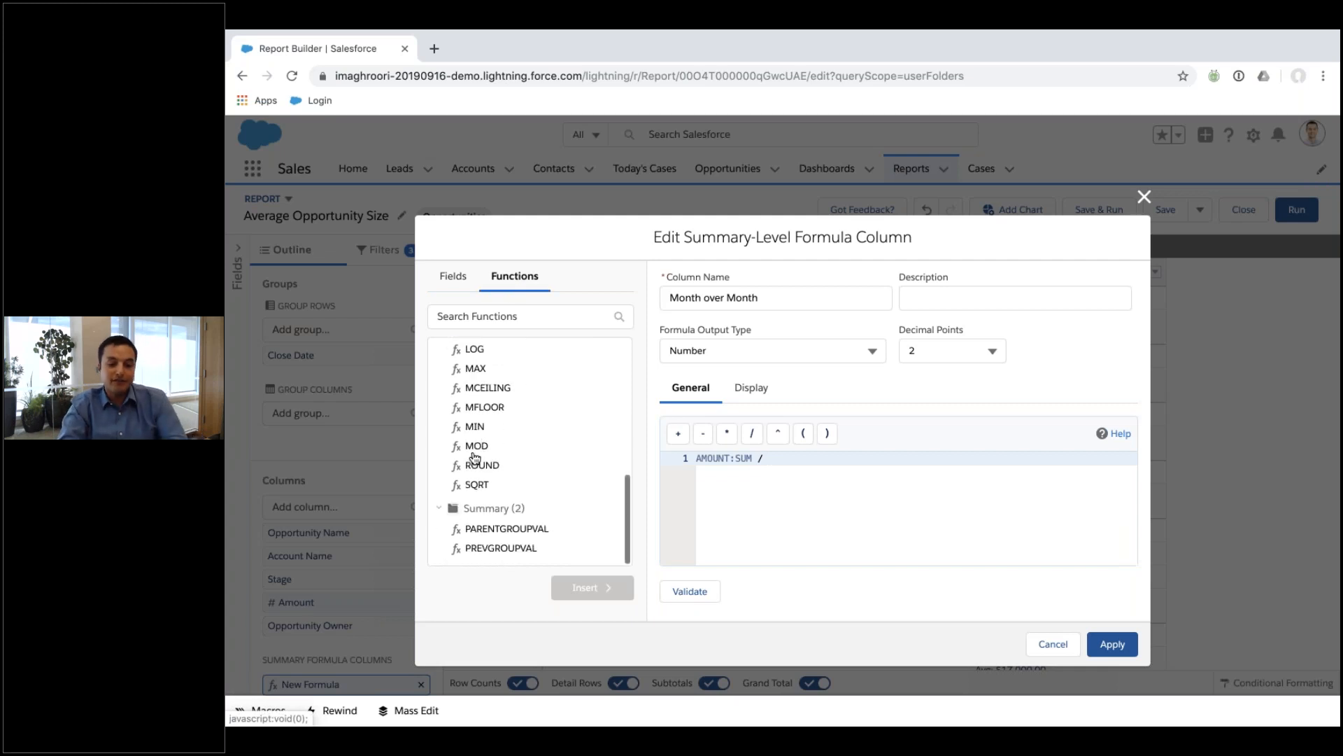
click(485, 548)
click(588, 587)
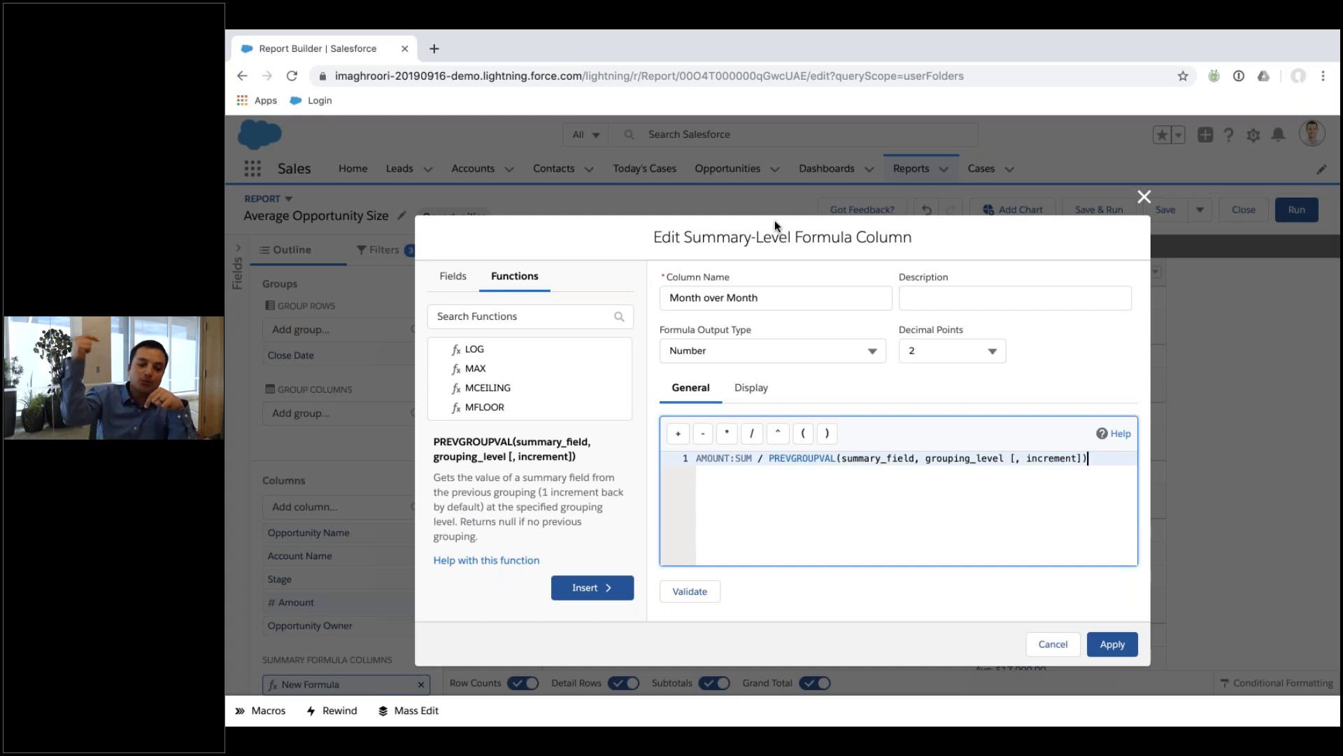
Replace PREVGROUPVAL's summary_field placeholder with AMOUNT:SUM.
double_click(863, 458)
key(BackSpace)
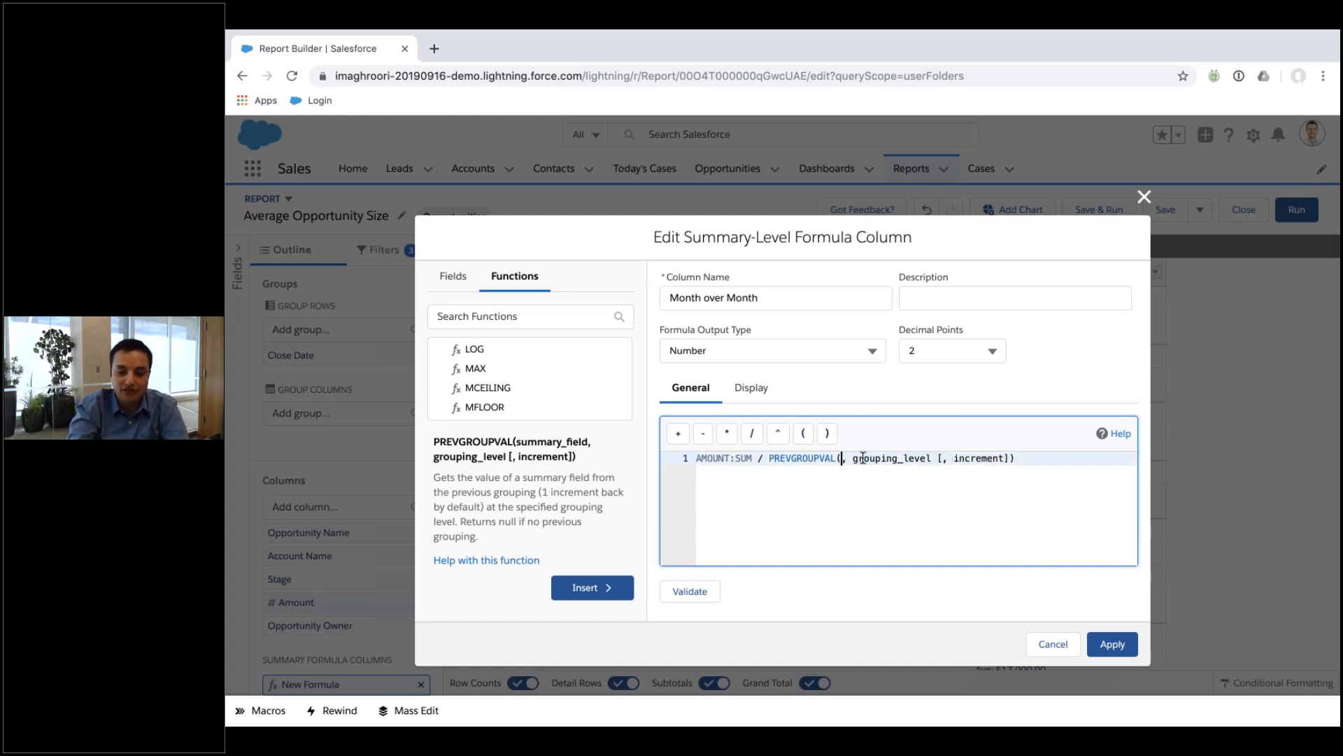
click(453, 276)
scroll(490, 425, up, 10)
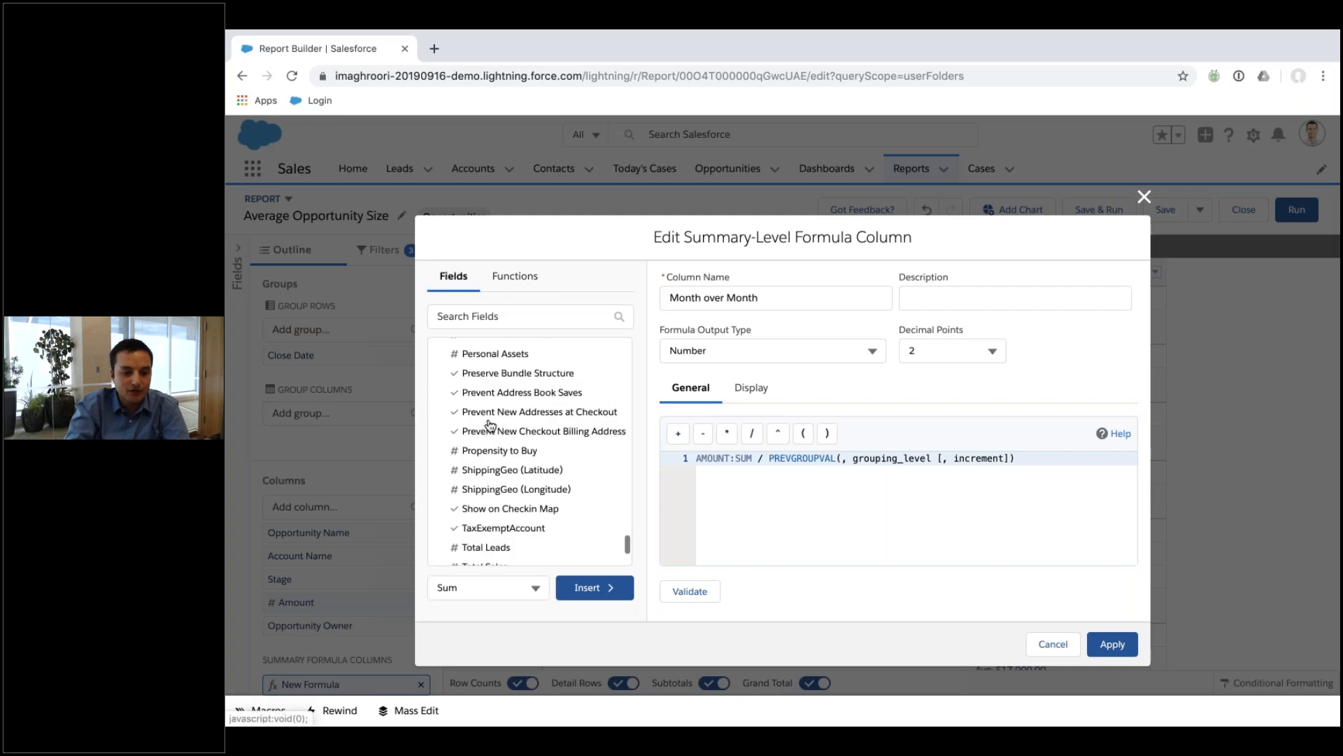
click(476, 415)
click(587, 589)
Set CLOSE_DATE as the grouping argument, validate the formula, and apply it.
drag(911, 458, 1065, 458)
key(BackSpace)
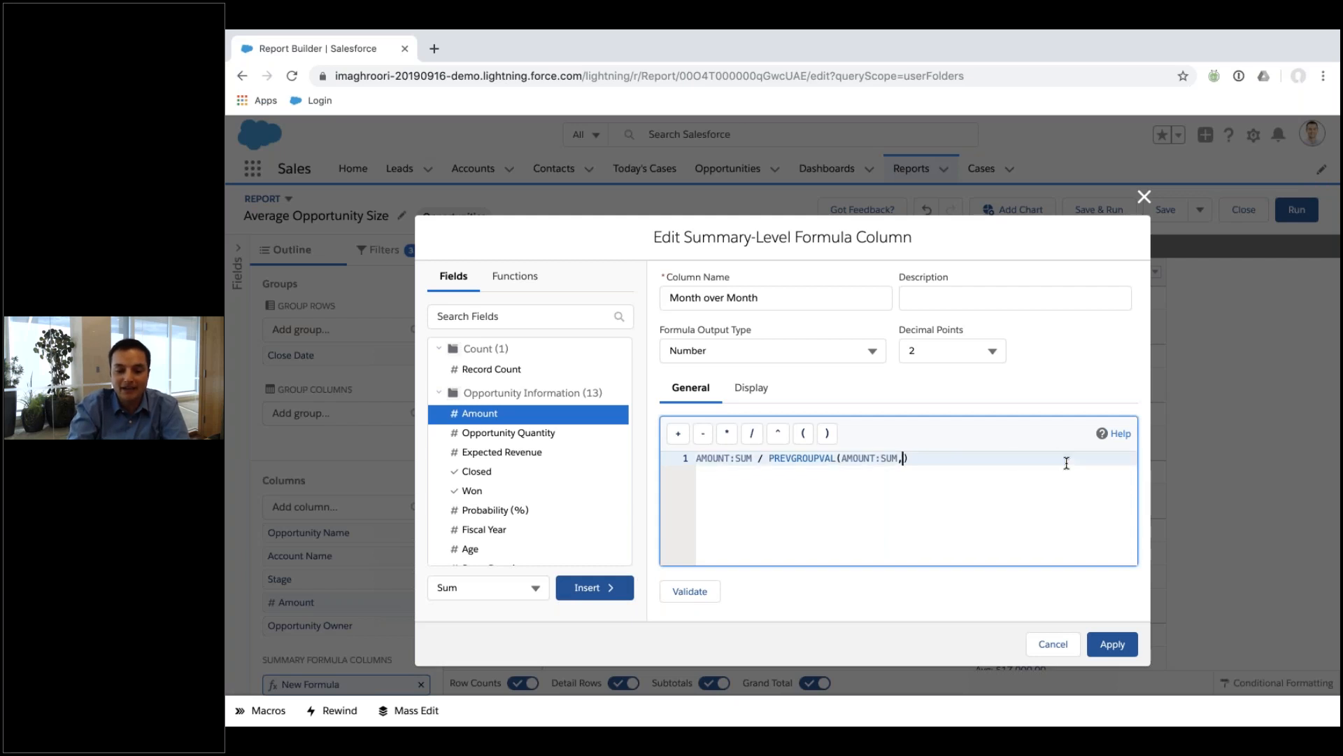
click(497, 315)
text(date)
click(489, 432)
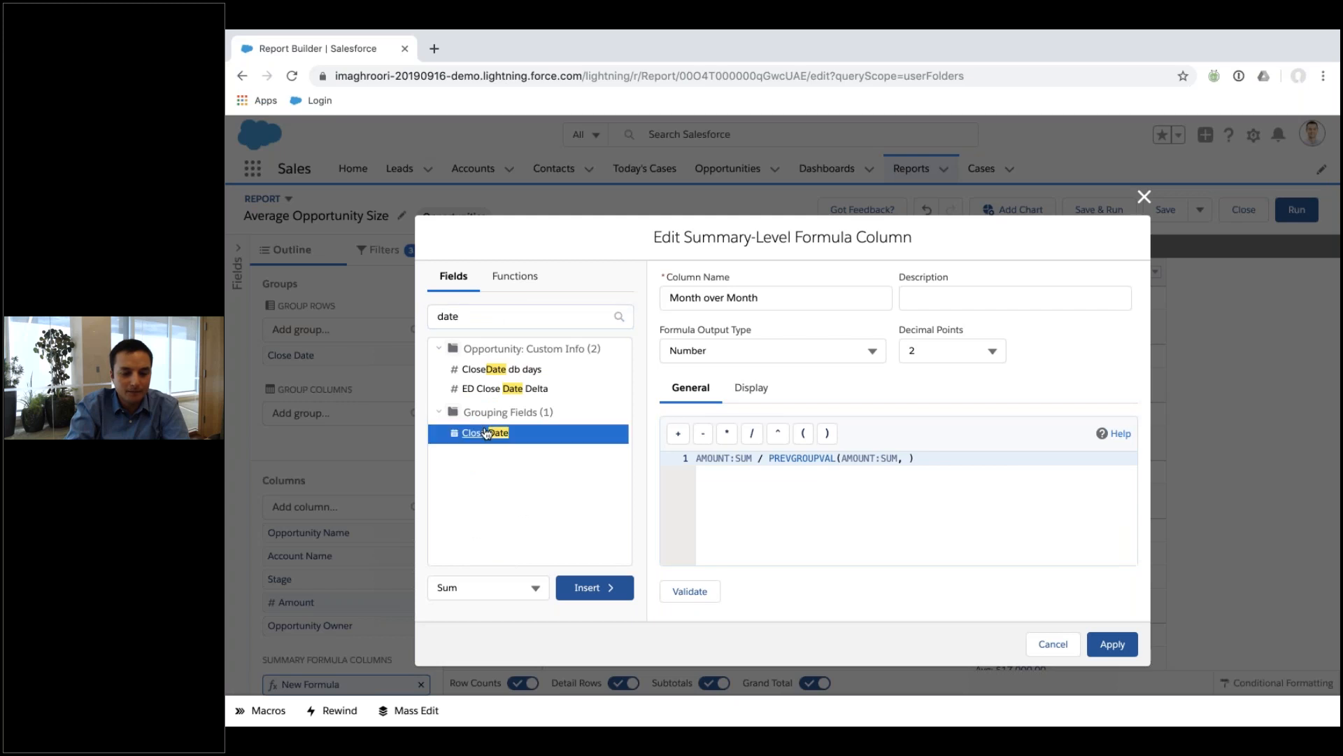
click(594, 587)
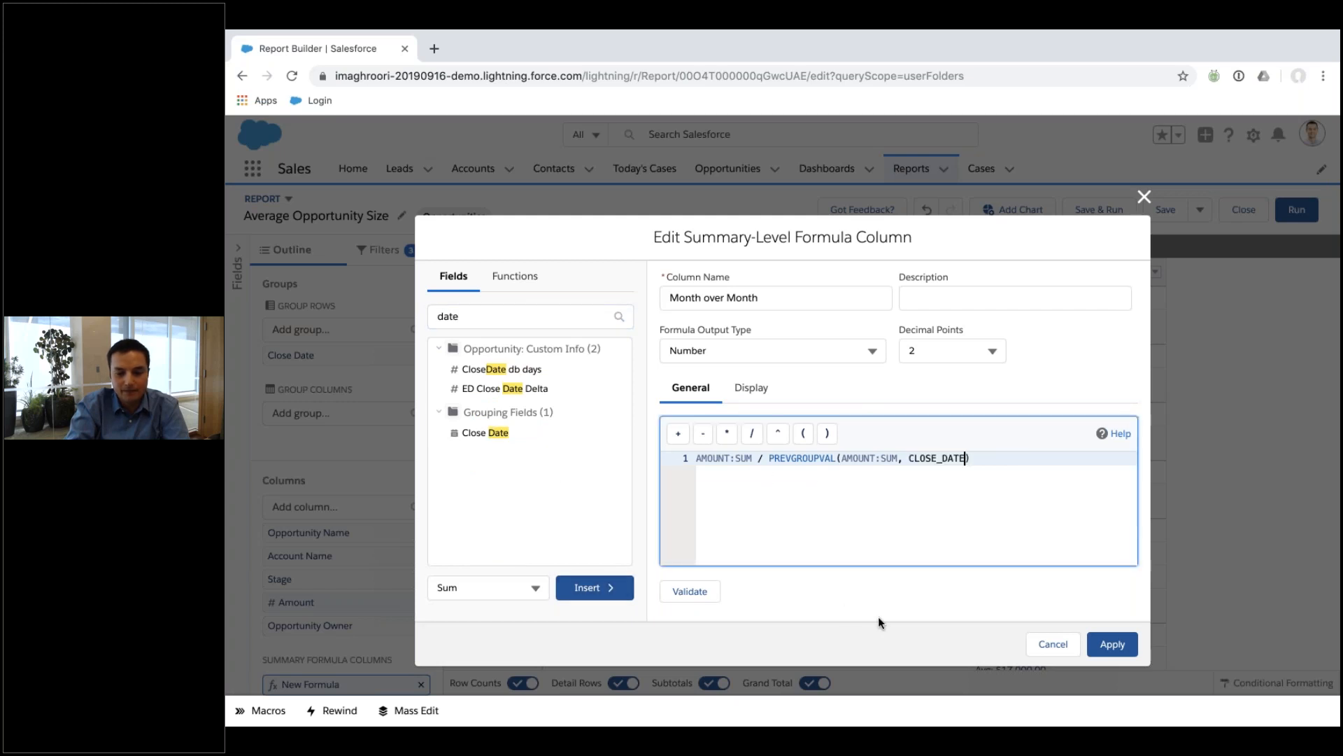
click(703, 594)
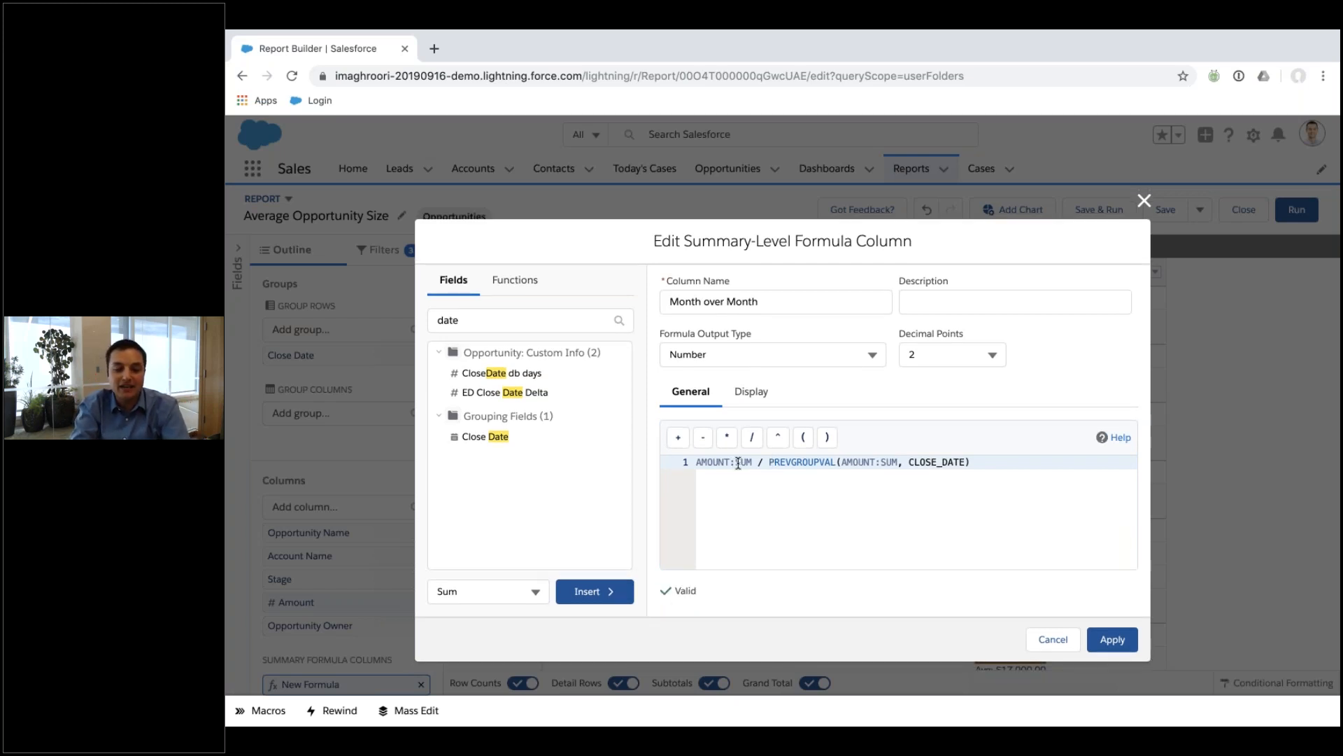
drag(755, 466, 676, 465)
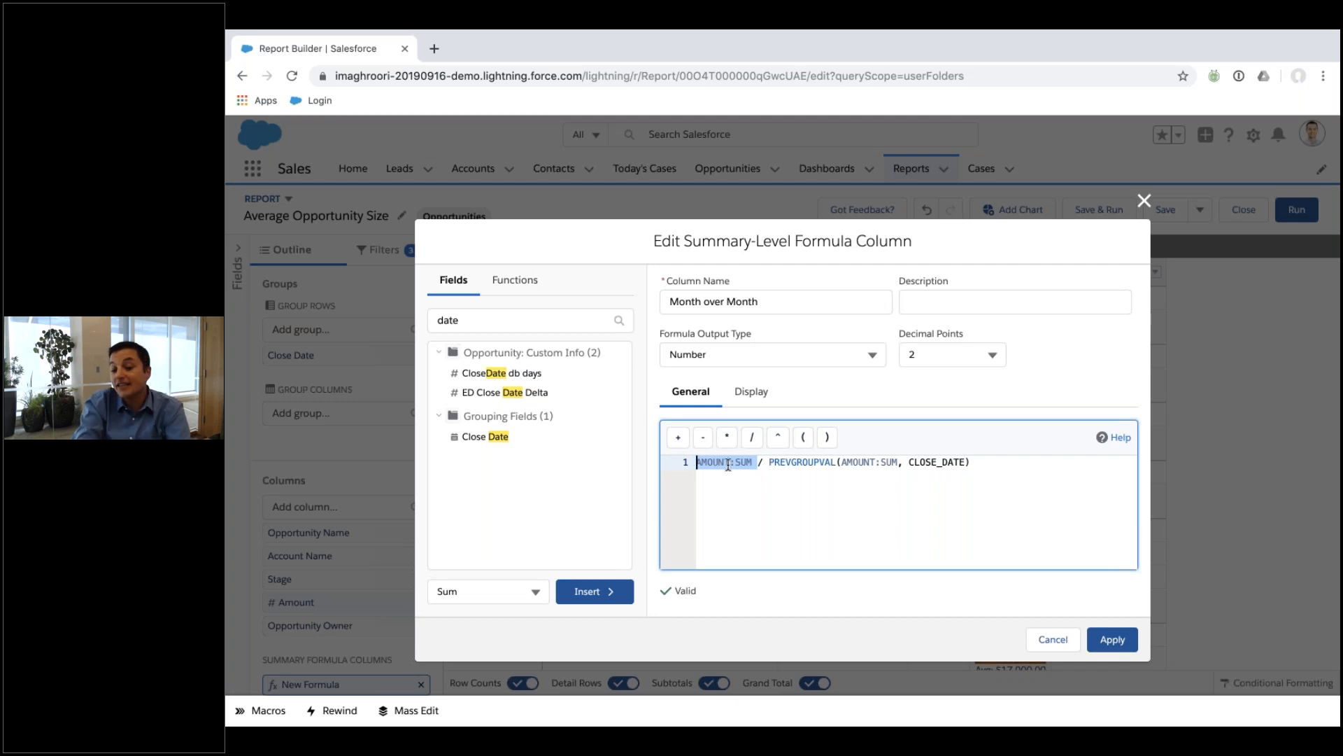
click(1112, 639)
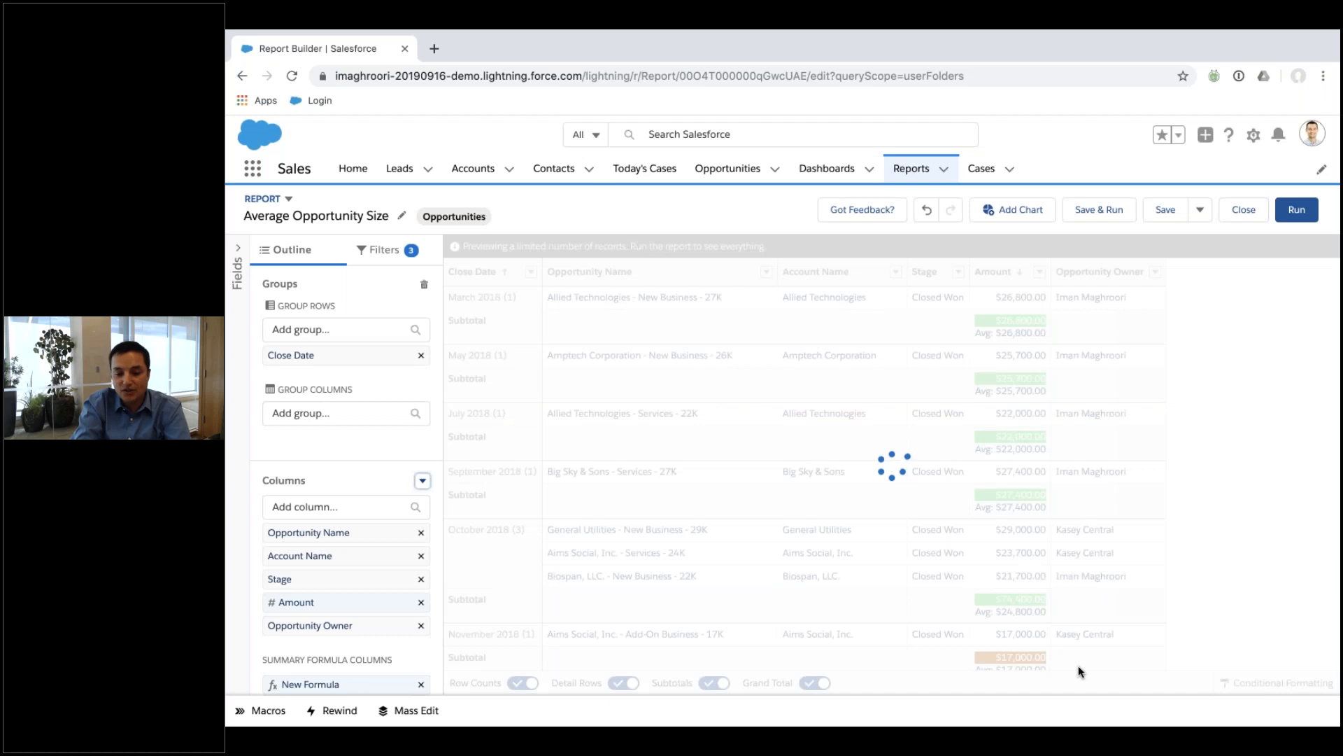
Review the Month over Month subtotal ratios 2.72, 1.25, 0.86 and 0.96.
click(1259, 599)
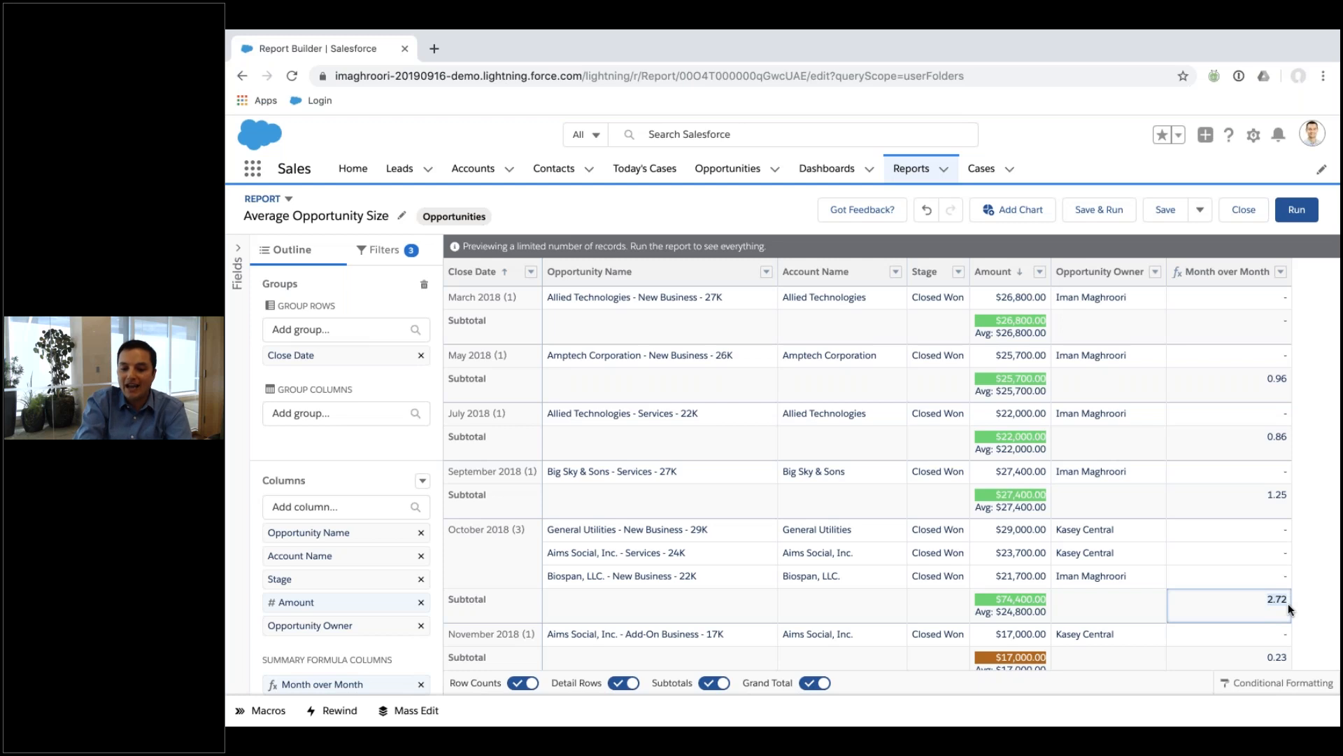
click(1263, 494)
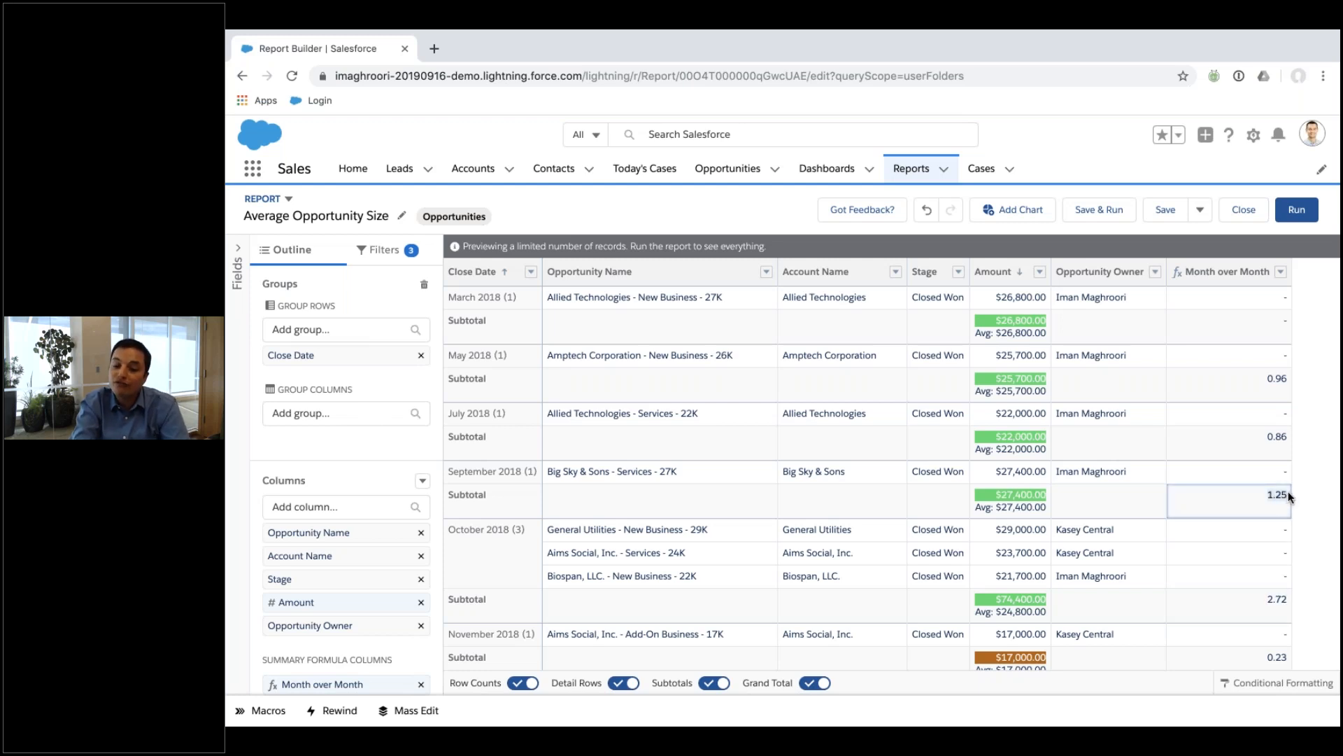
click(1266, 438)
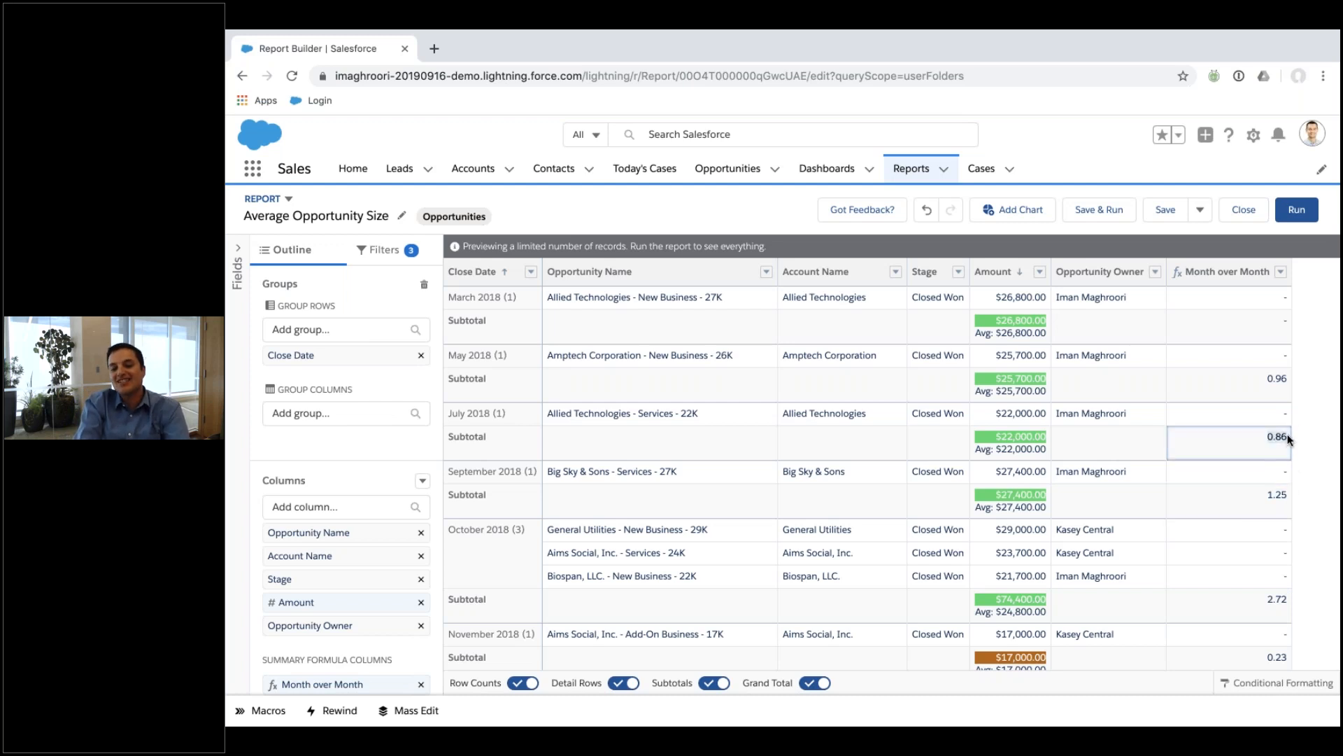
click(1259, 390)
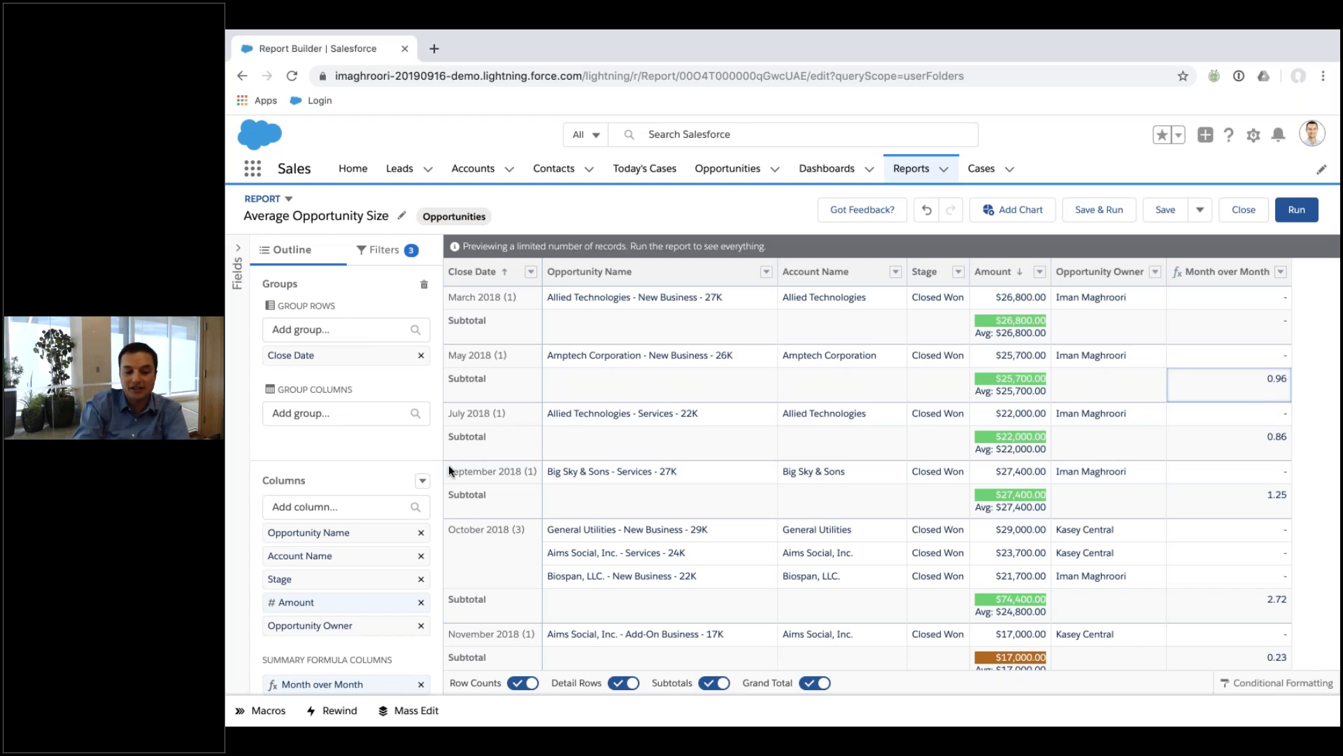
Draft a new summary formula containing PARENTGROUPVAL, then discard it without saving.
click(424, 483)
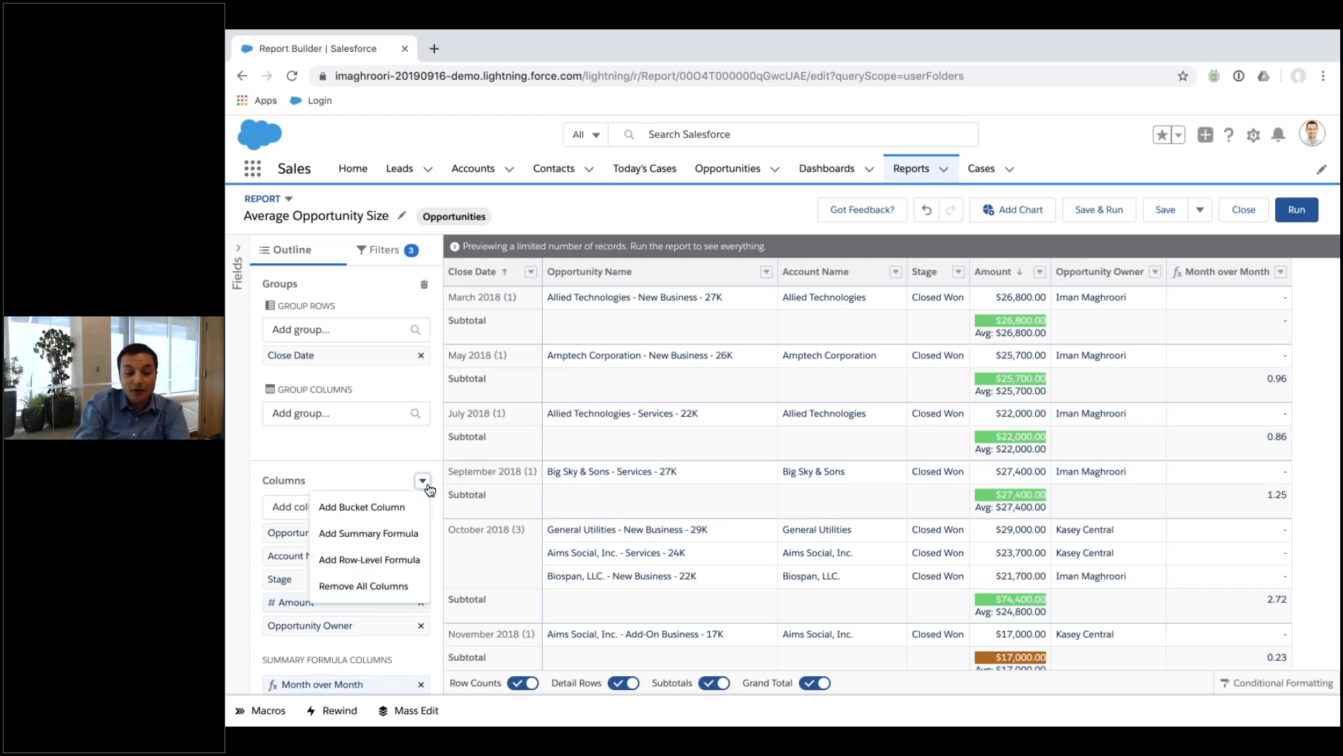
click(404, 534)
click(510, 270)
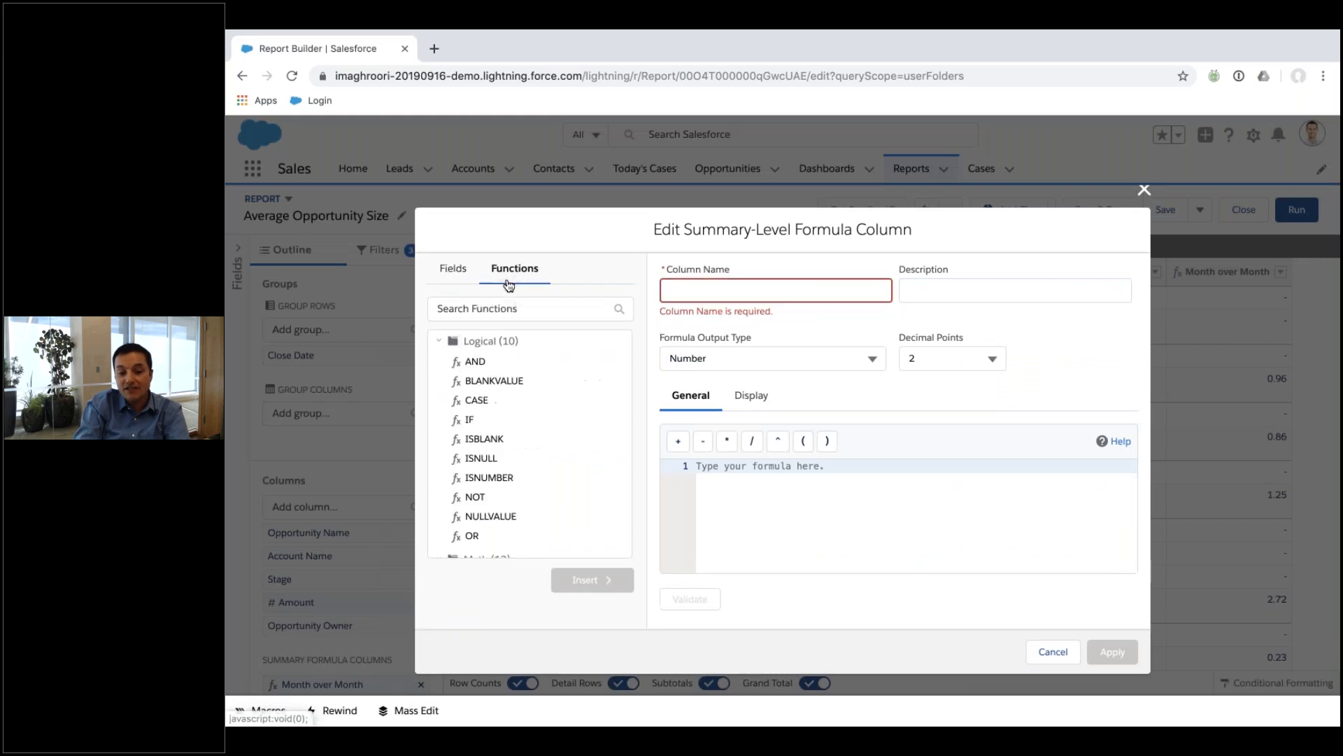
scroll(504, 476, down, 5)
click(490, 522)
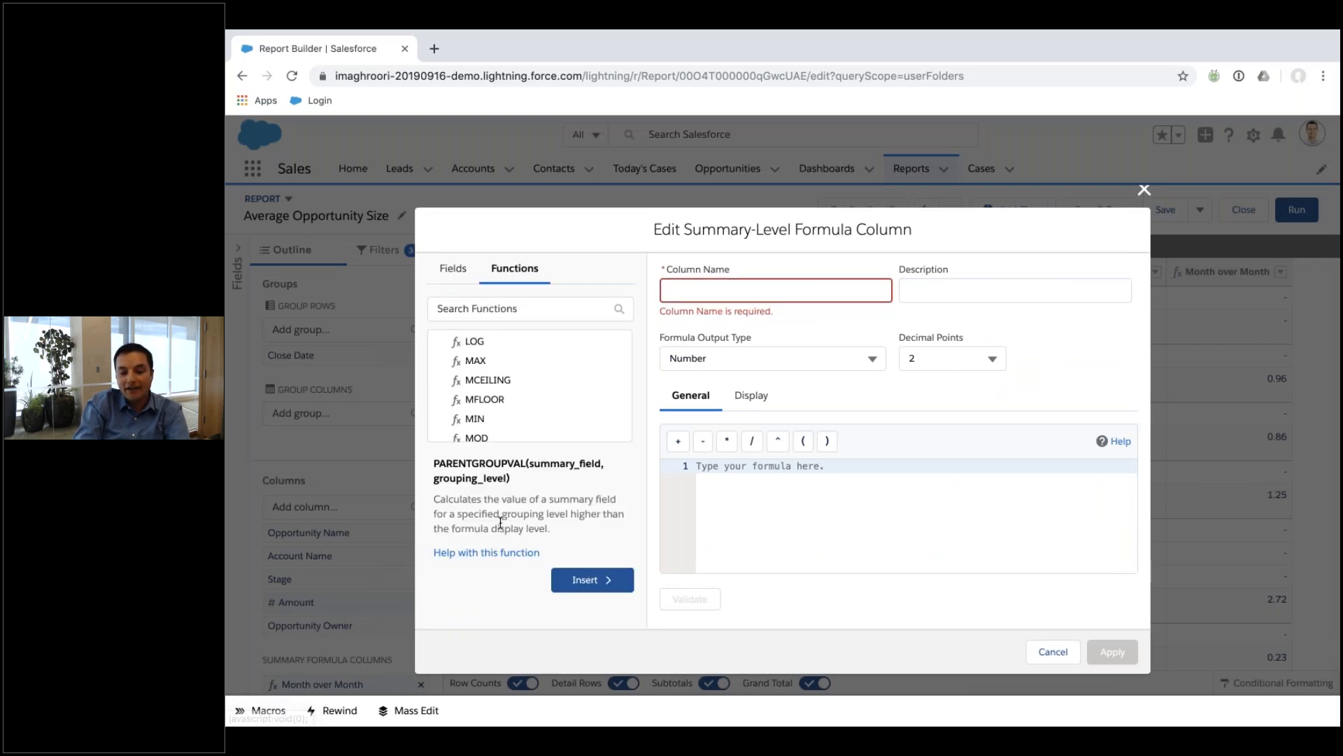
click(578, 581)
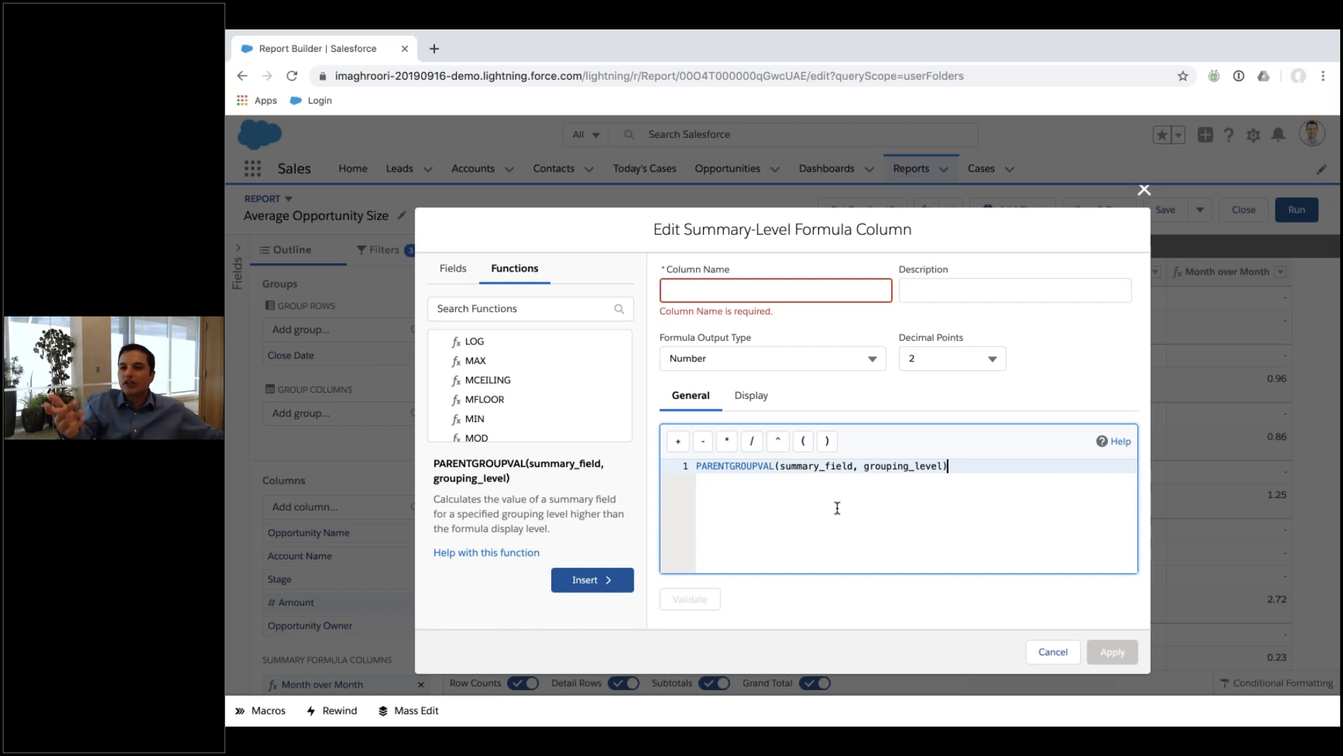
click(1053, 651)
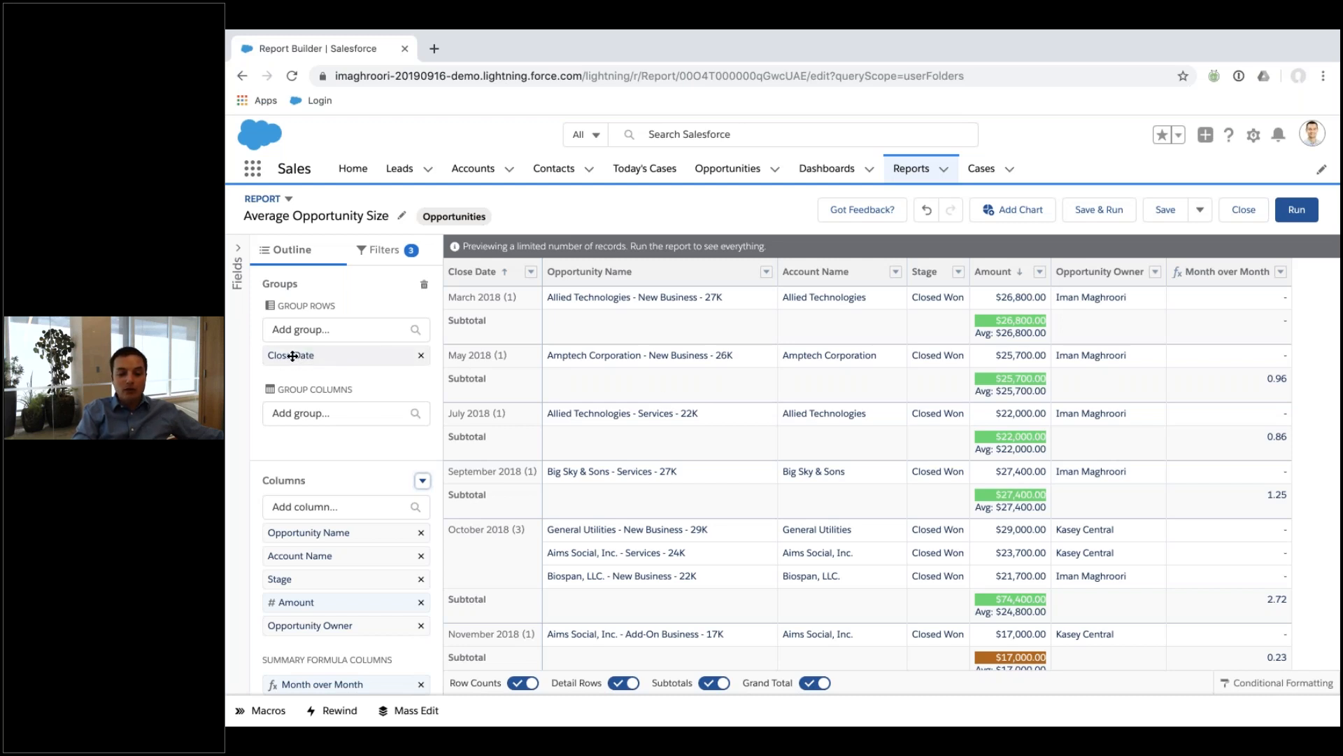
Move Stage into Group Columns to split each Close Date month into Closed Won and Total.
drag(292, 578, 312, 426)
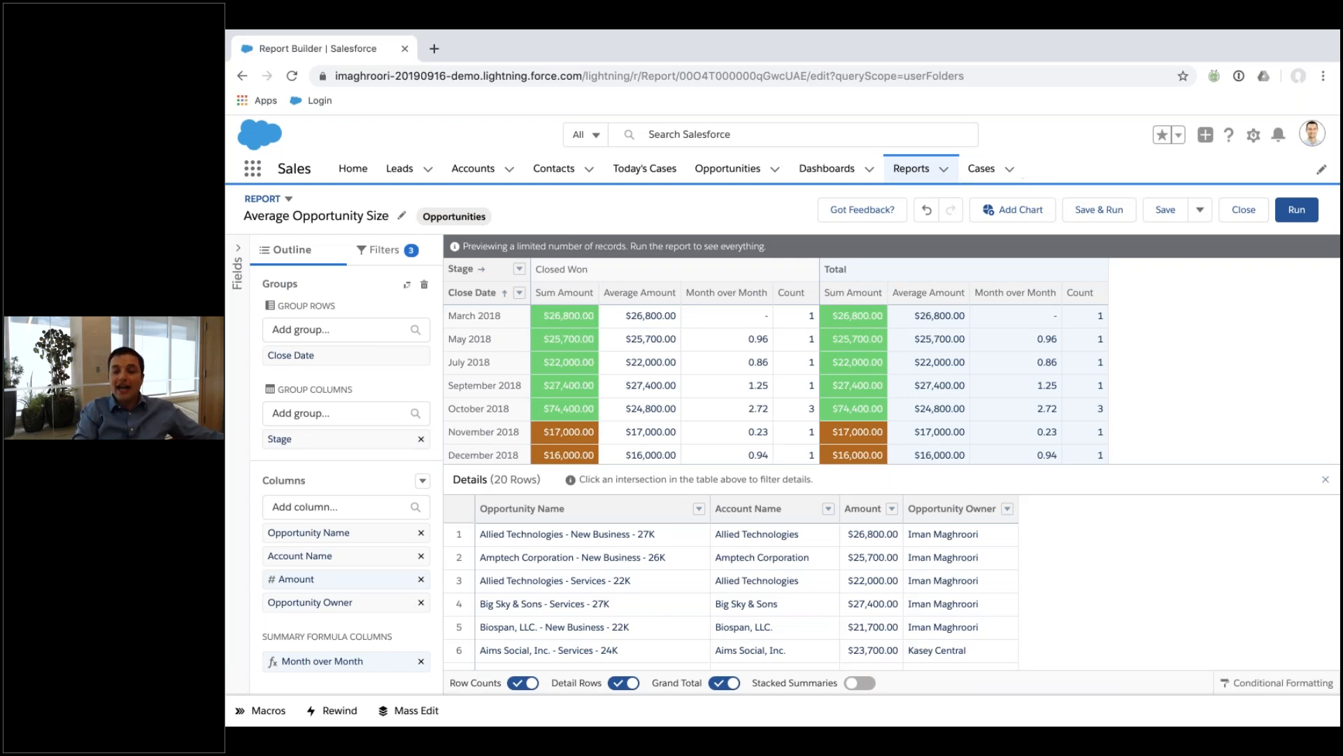
click(1012, 208)
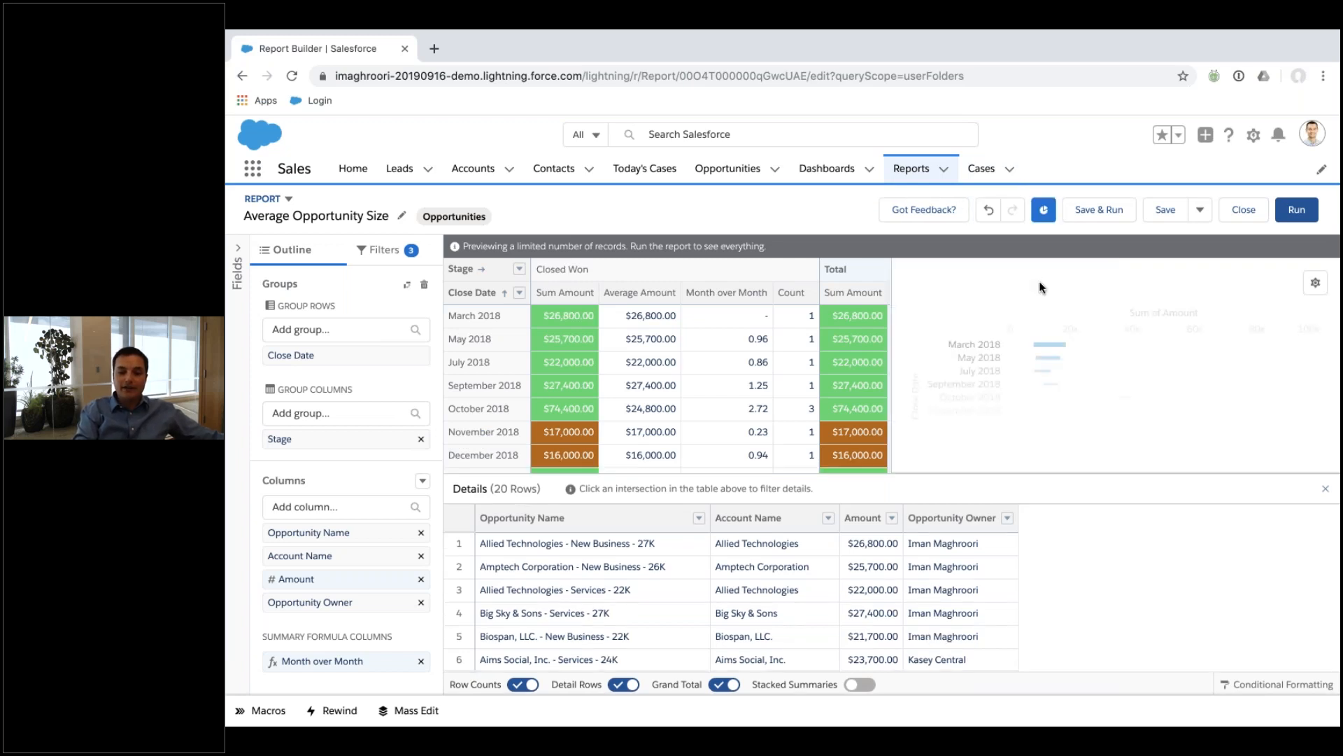
click(1307, 280)
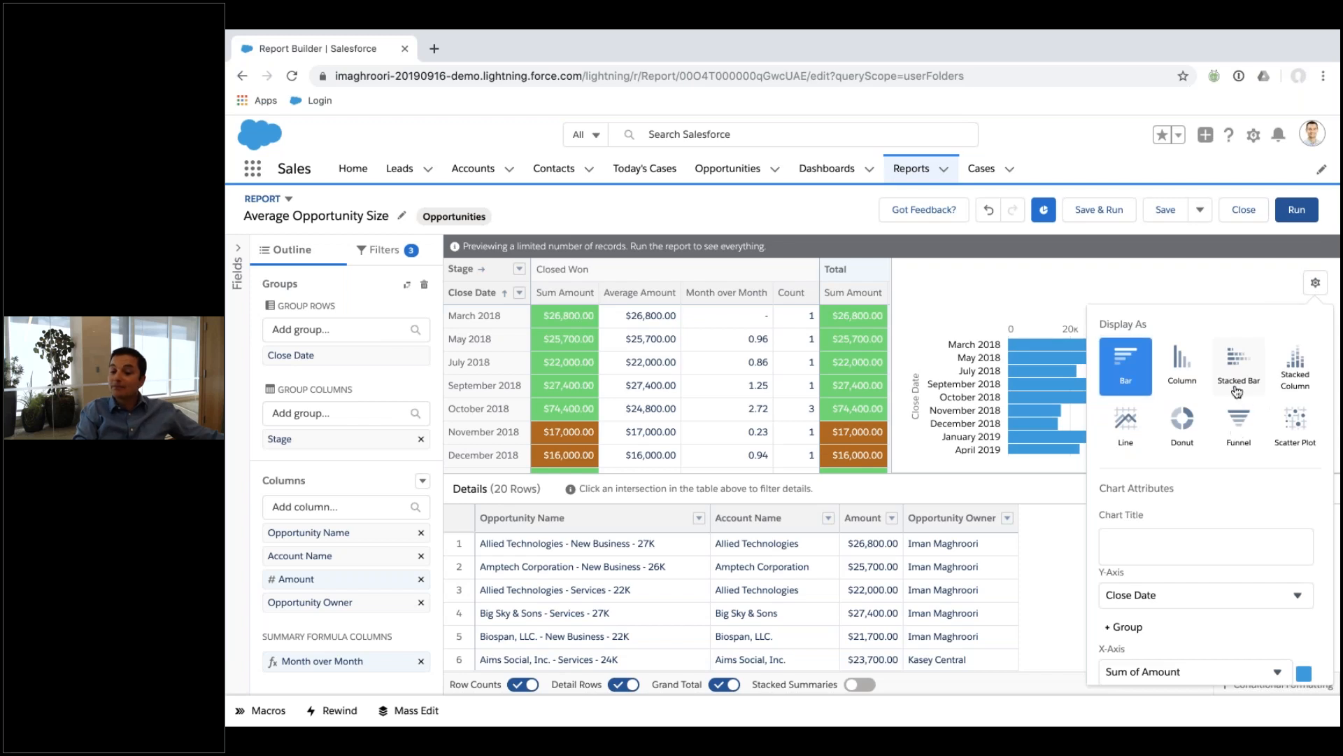
click(1246, 377)
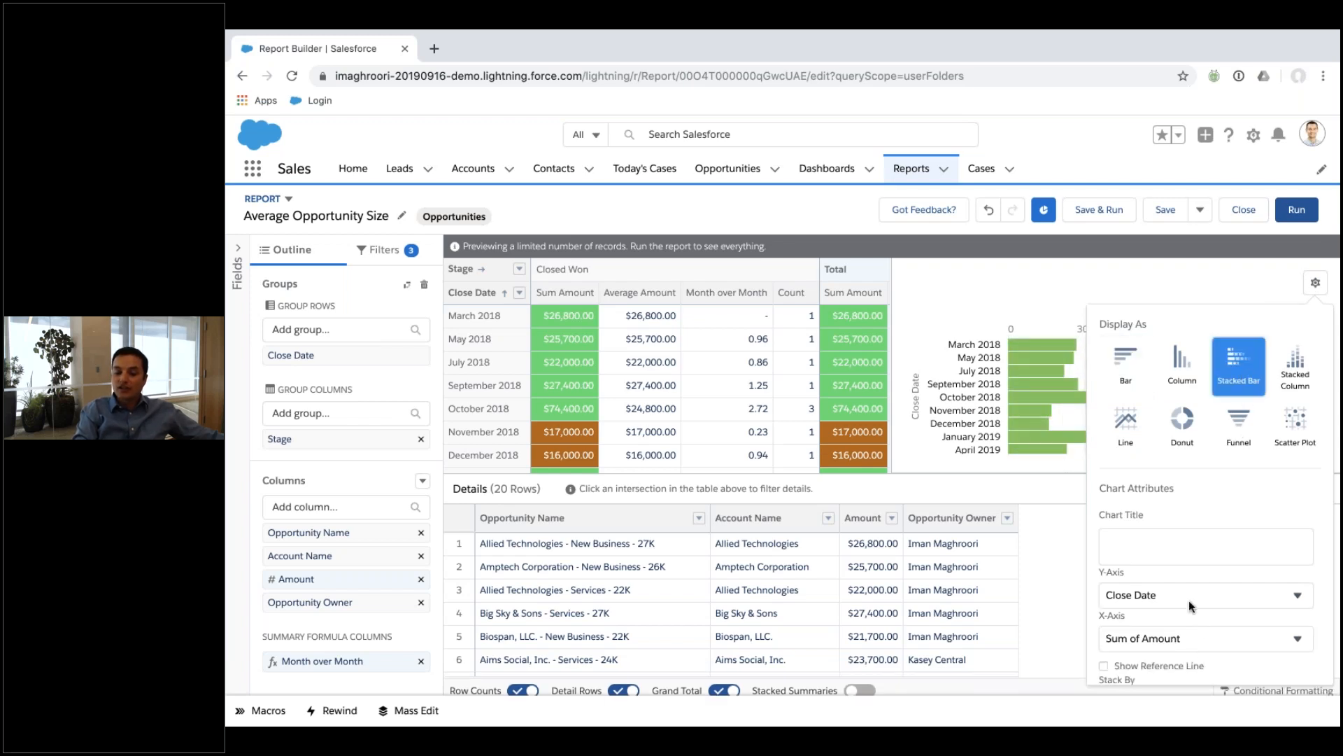
scroll(1182, 586, down, 3)
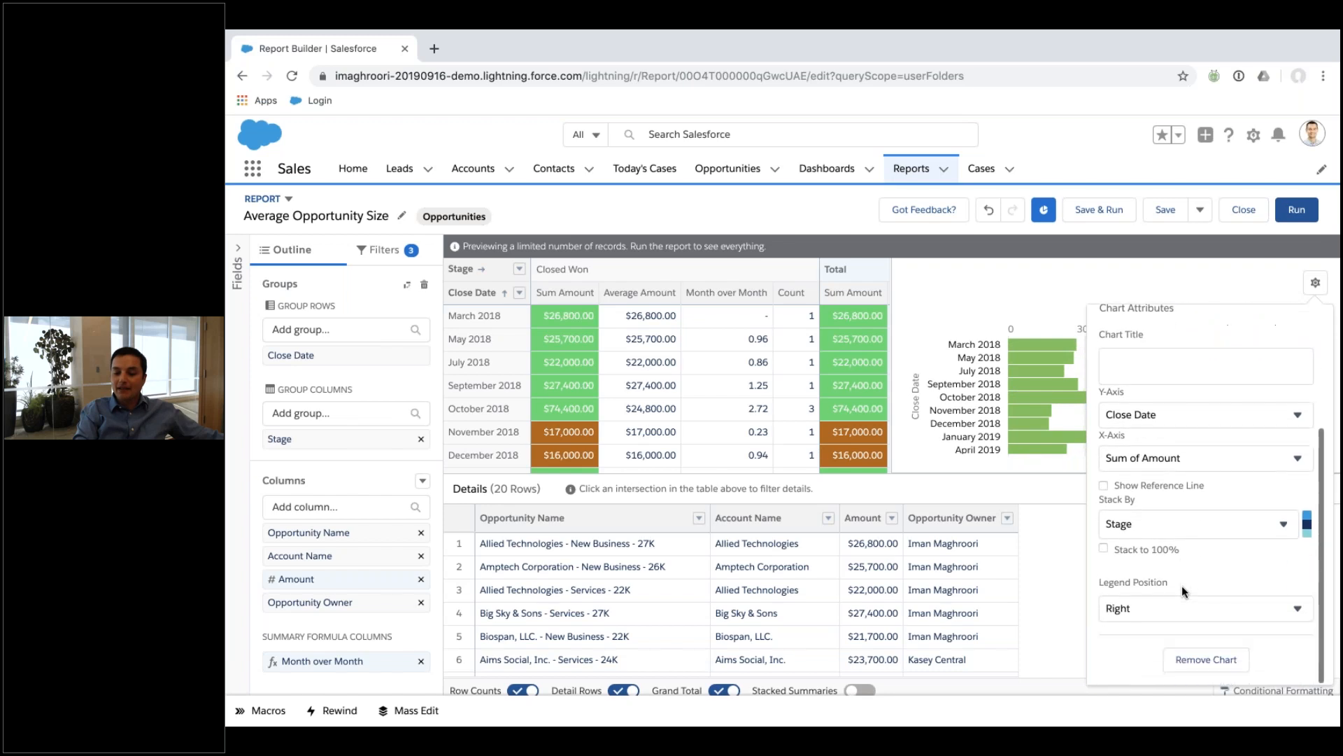
click(1173, 521)
click(1176, 519)
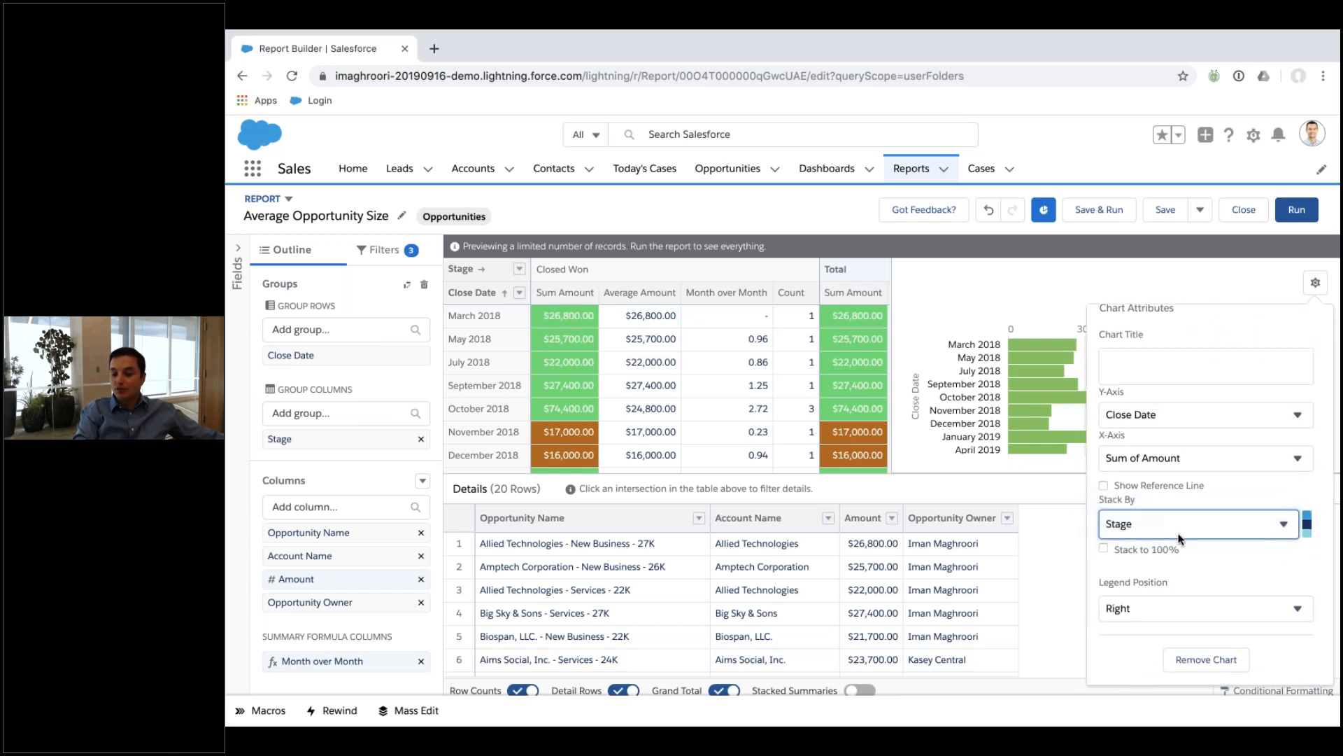
click(1202, 660)
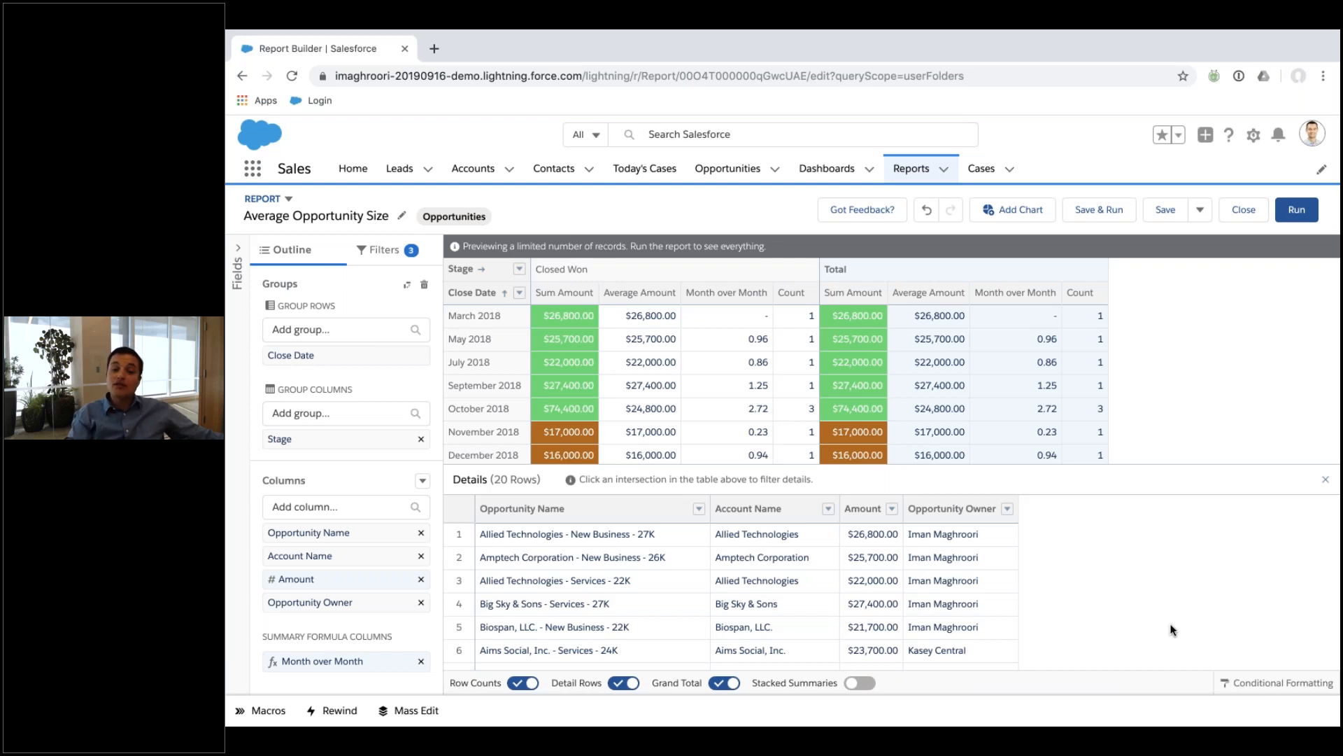
Discard the unsaved report changes and open the Service Agent's Dashboard until its tiles load.
click(832, 181)
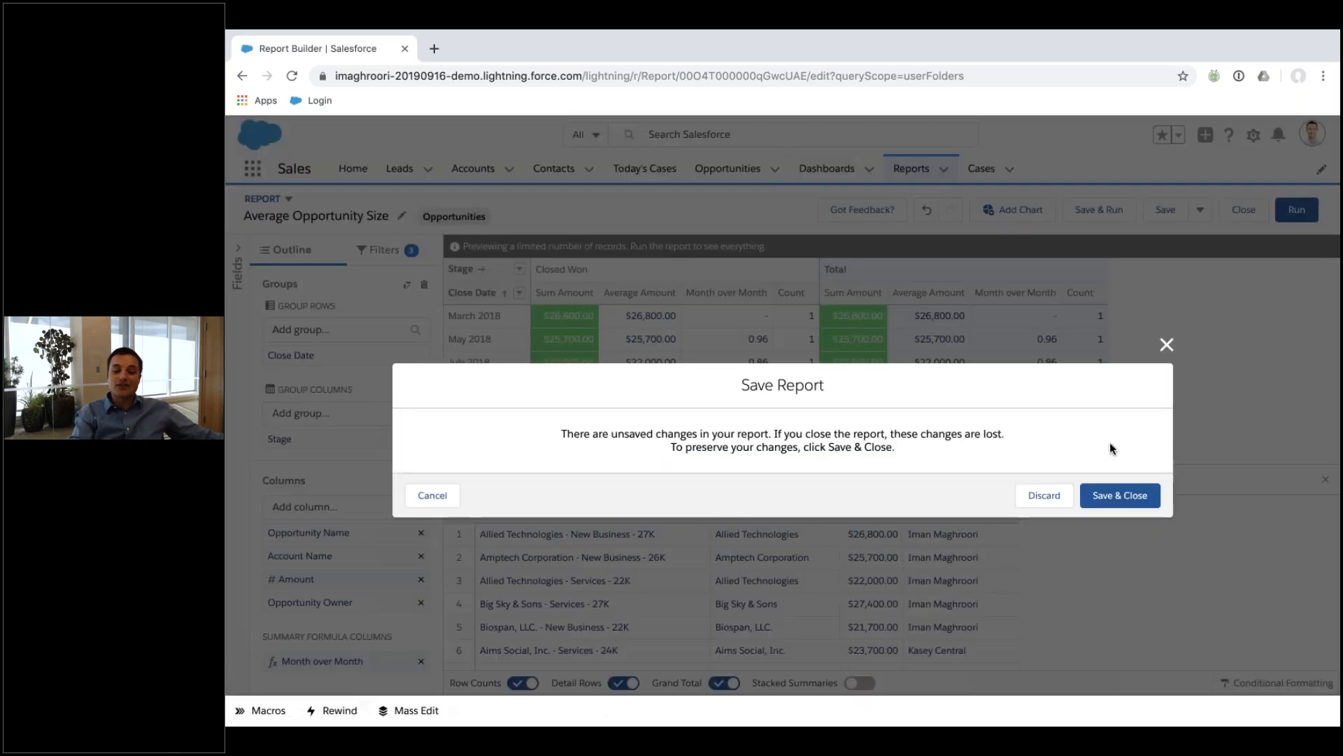
click(1060, 503)
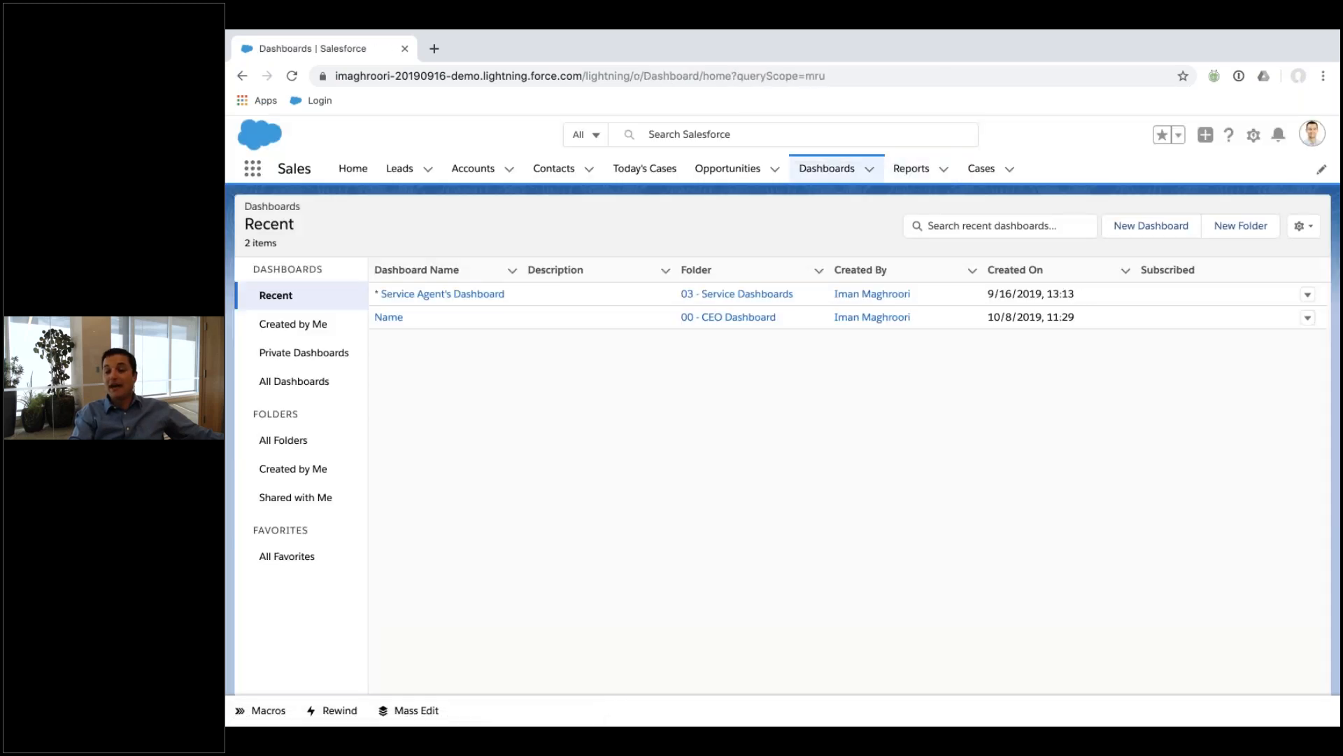
click(390, 299)
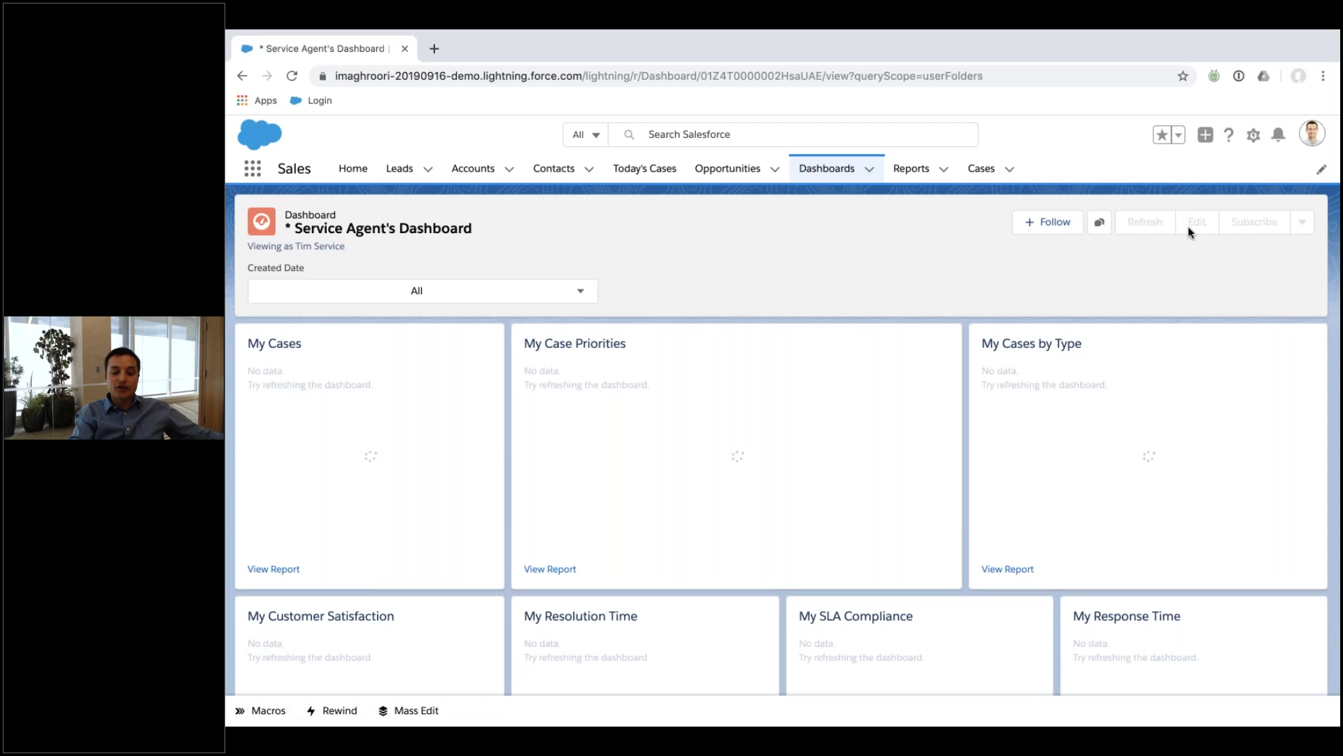
scroll(608, 577, down, 3)
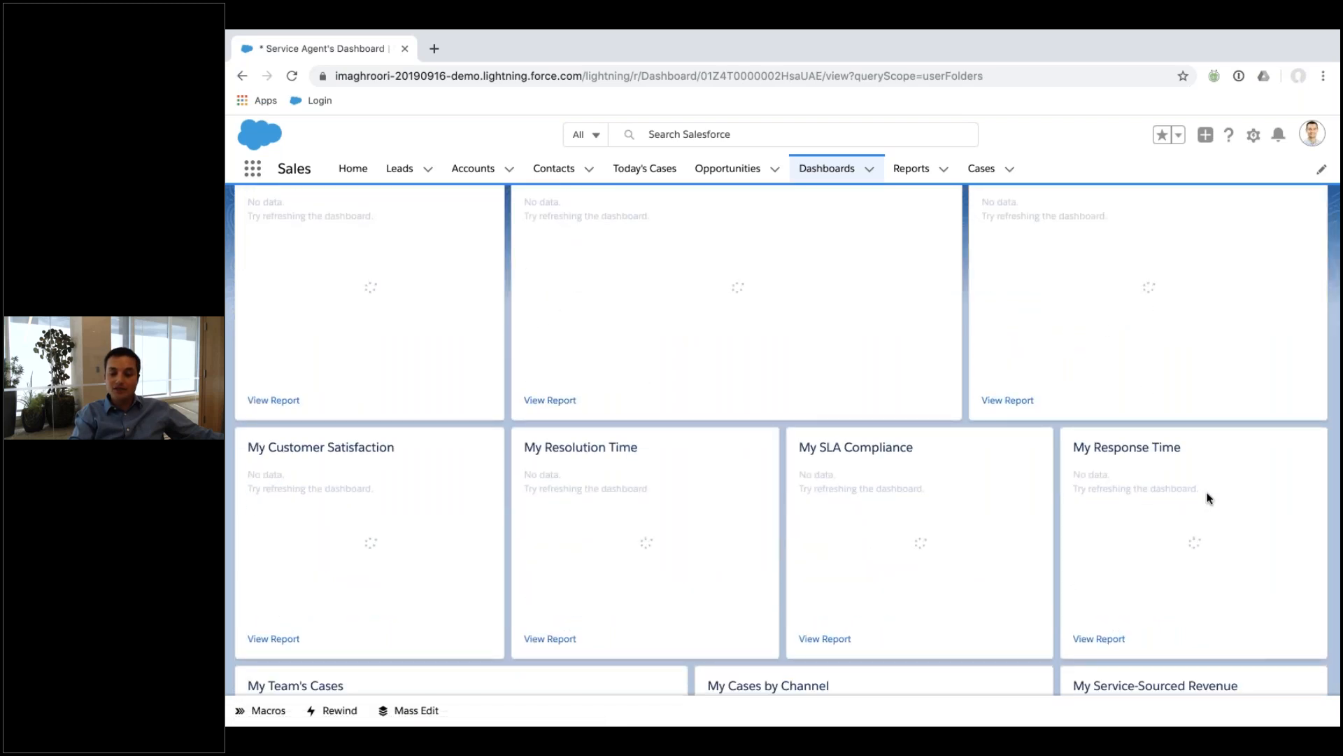
scroll(650, 371, down, 4)
scroll(657, 398, up, 7)
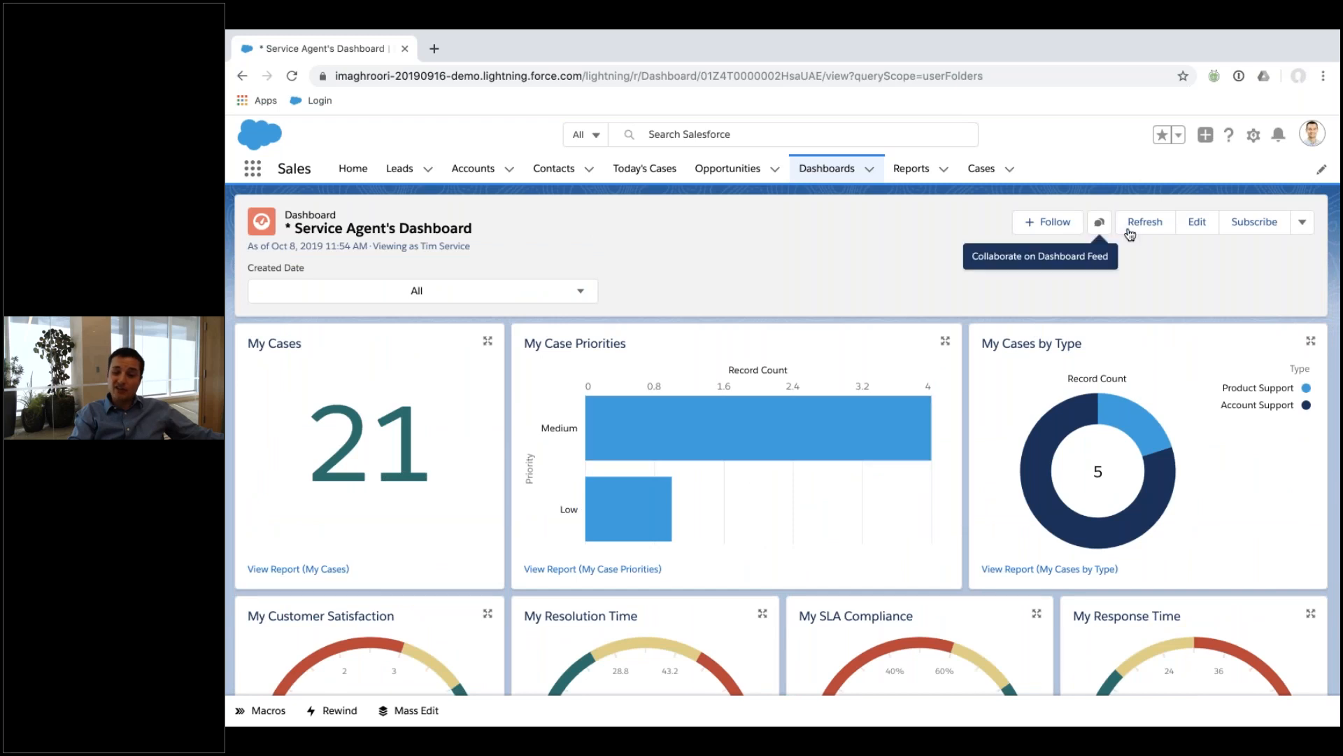
Try the My Case Priorities component as a table, add and remove columns, then close without saving.
click(1196, 223)
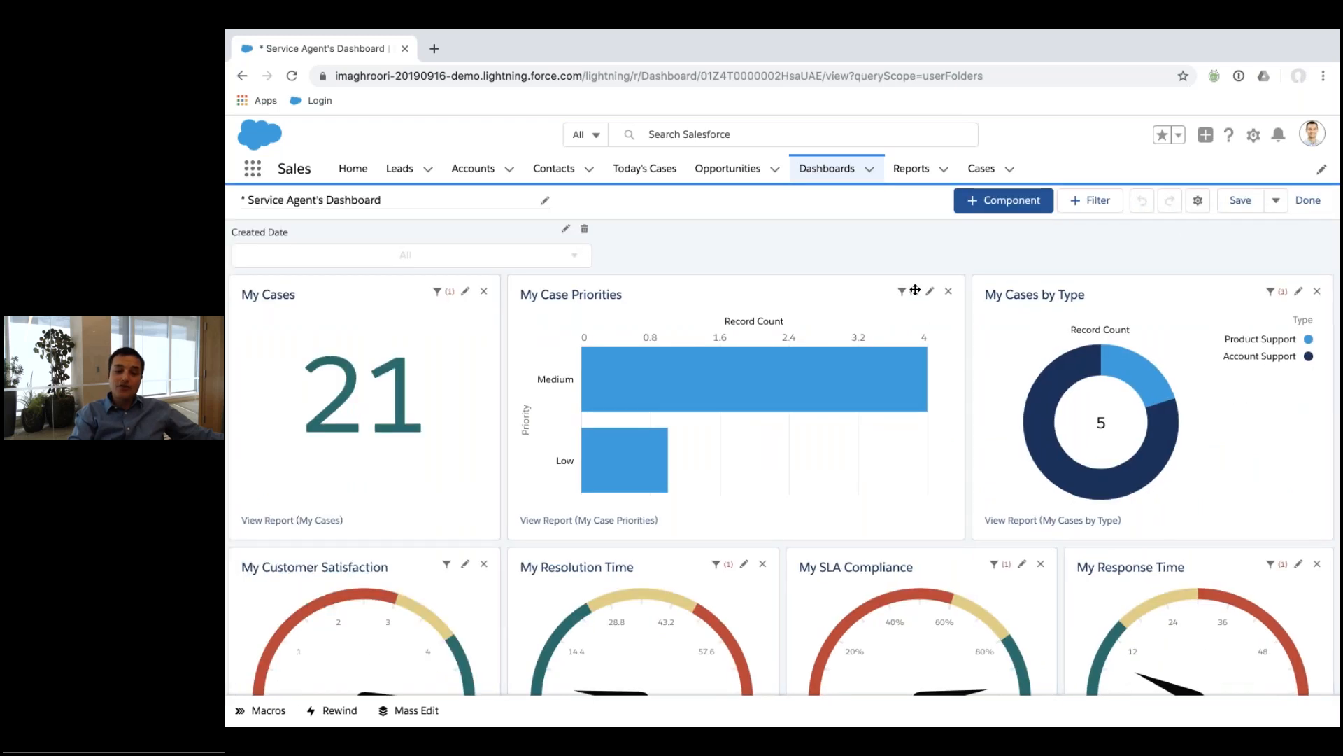
click(930, 294)
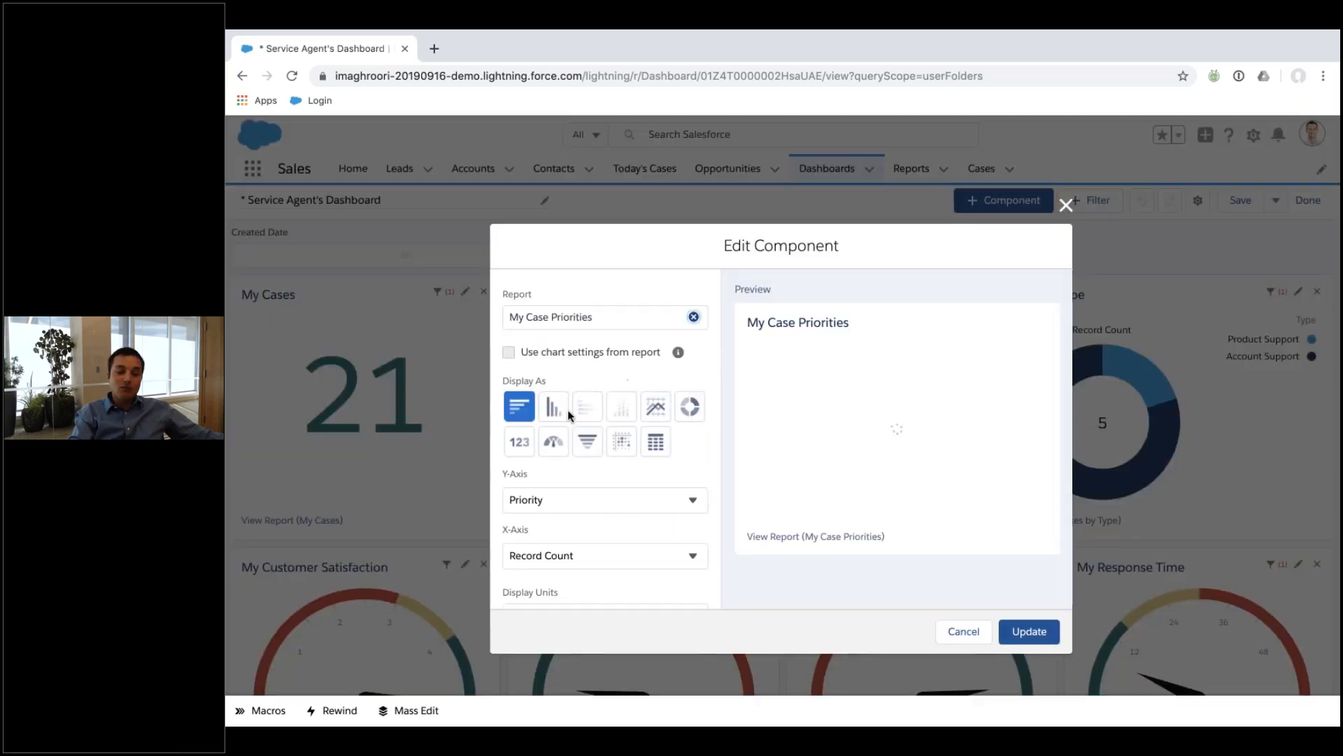
click(650, 444)
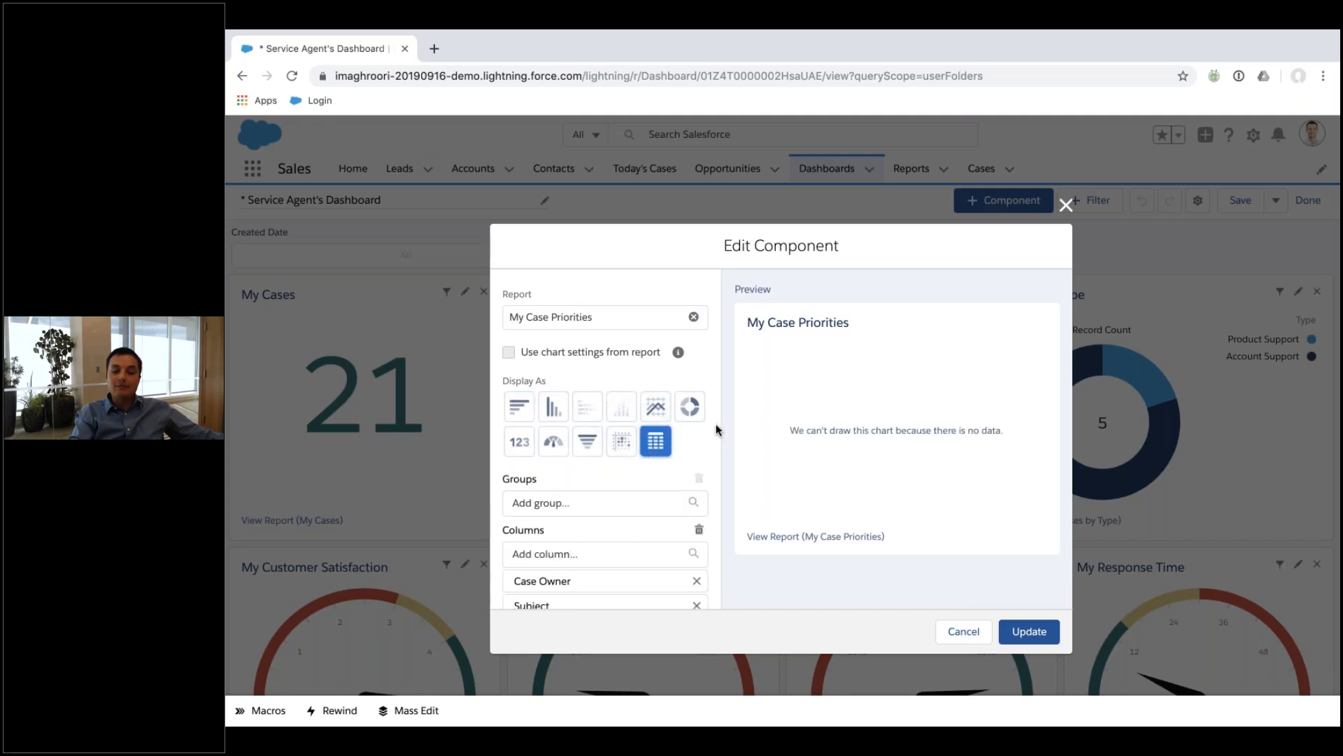
scroll(675, 448, down, 3)
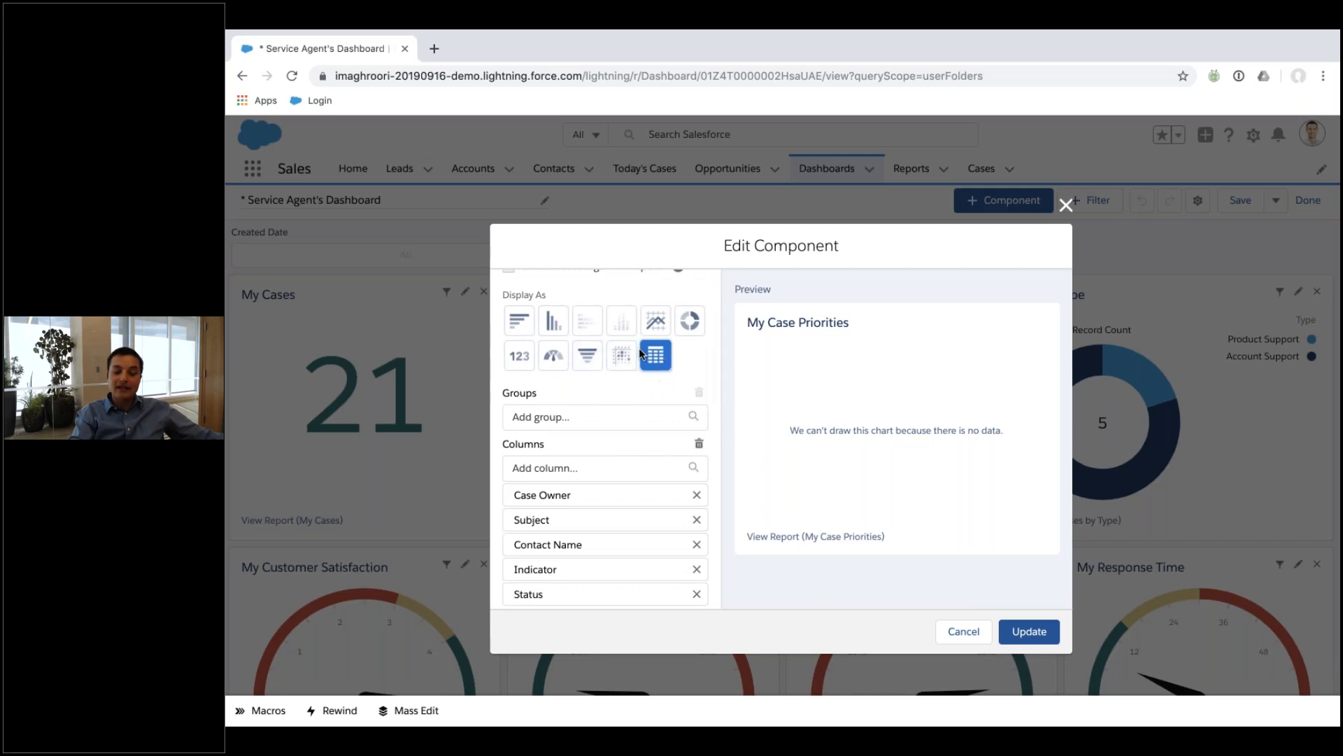
click(616, 467)
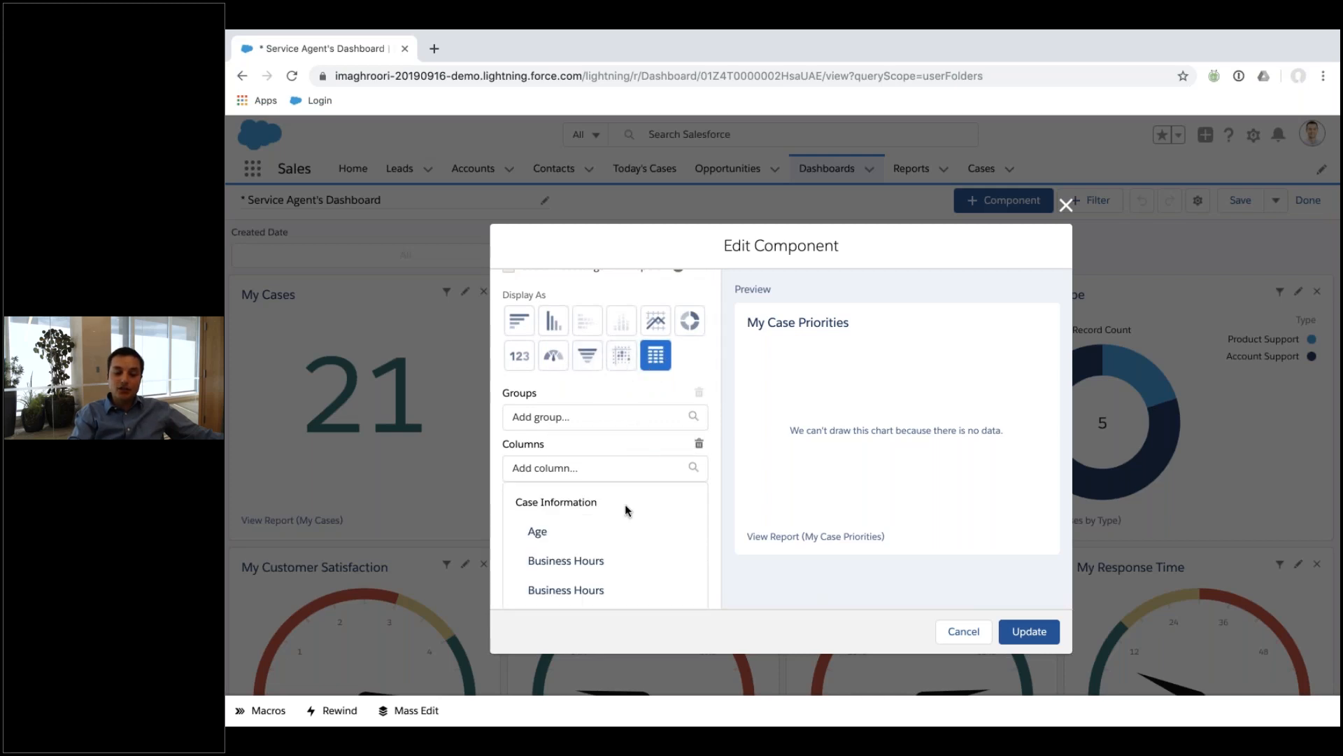
click(627, 537)
scroll(664, 462, down, 3)
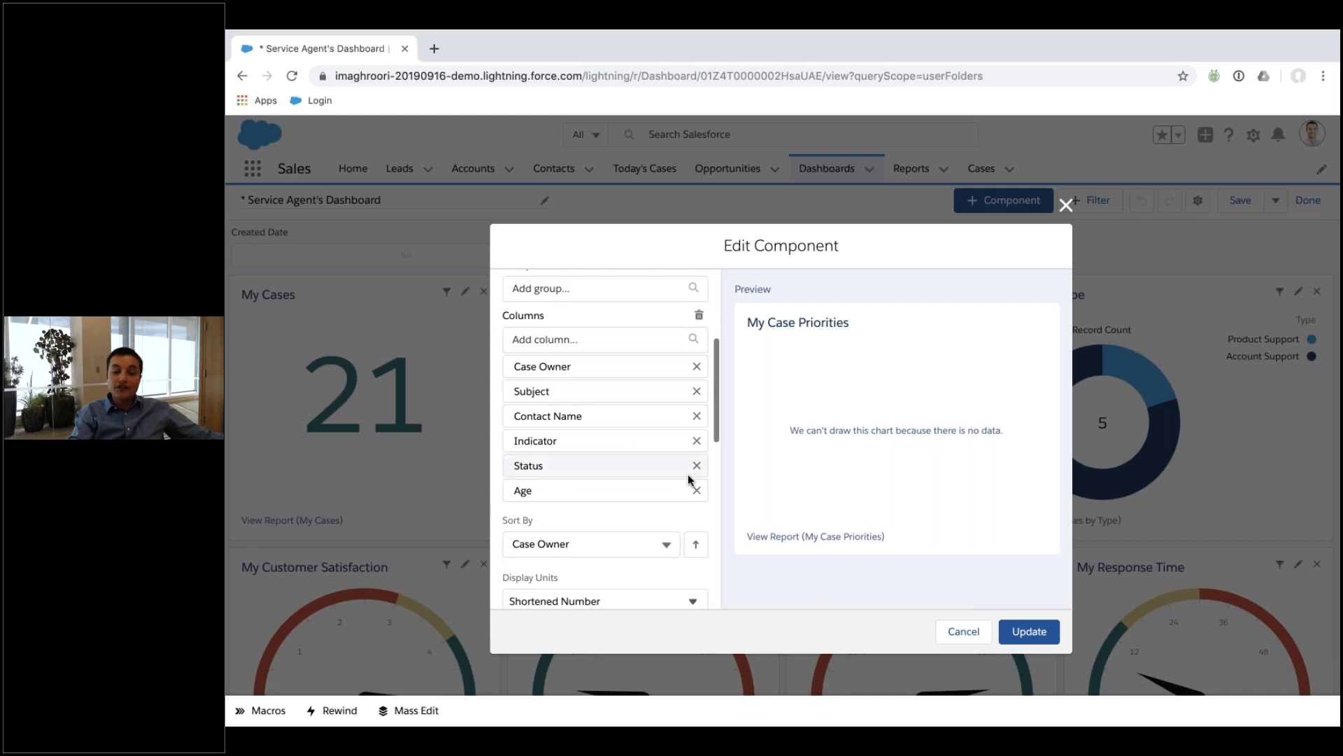
click(697, 489)
click(697, 465)
click(697, 442)
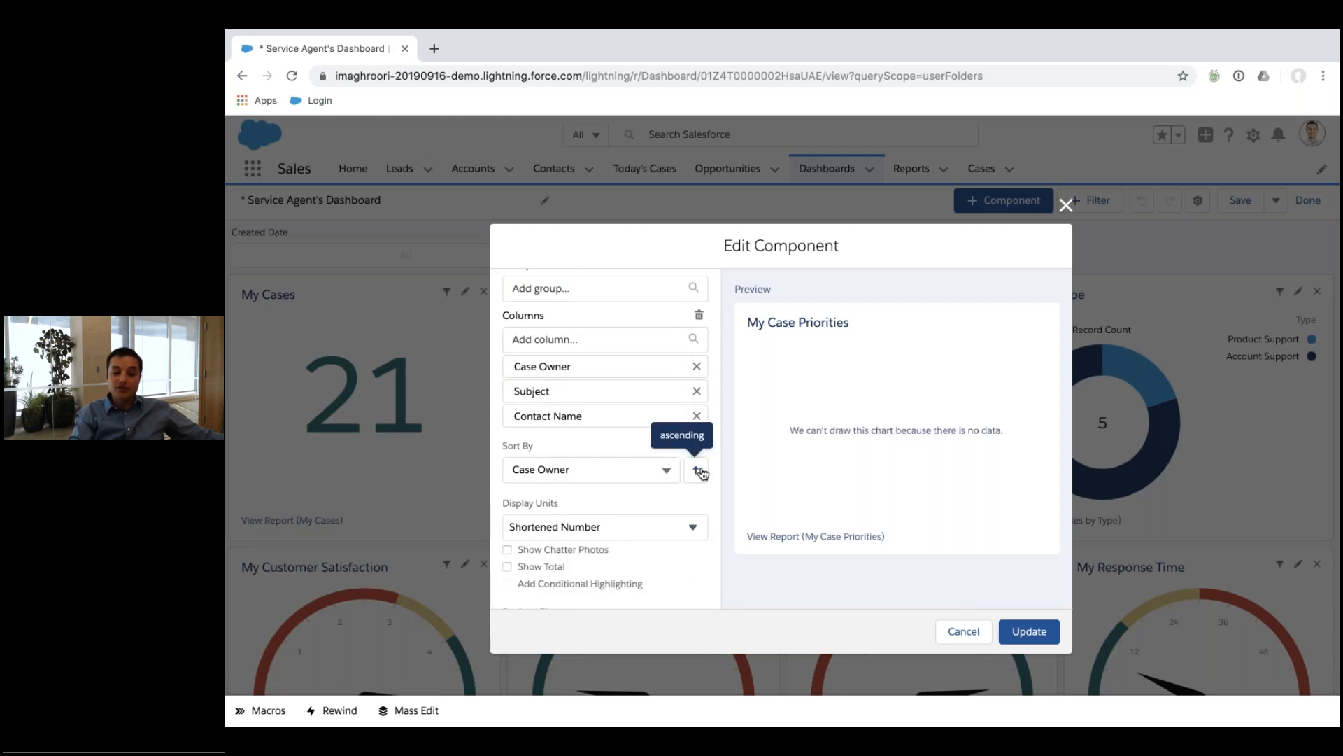
click(1066, 205)
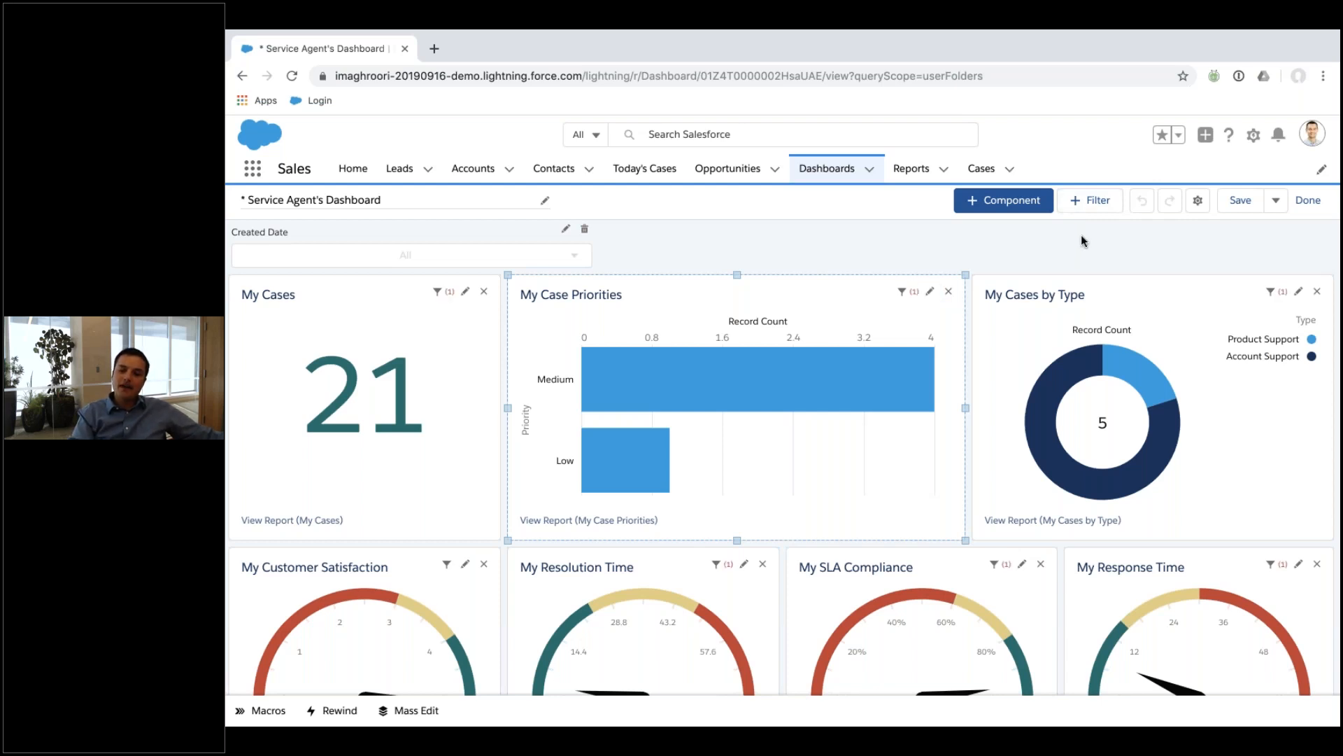
Leave dashboard edit mode and open the My Cases by Type report for editing.
click(1307, 201)
click(1074, 568)
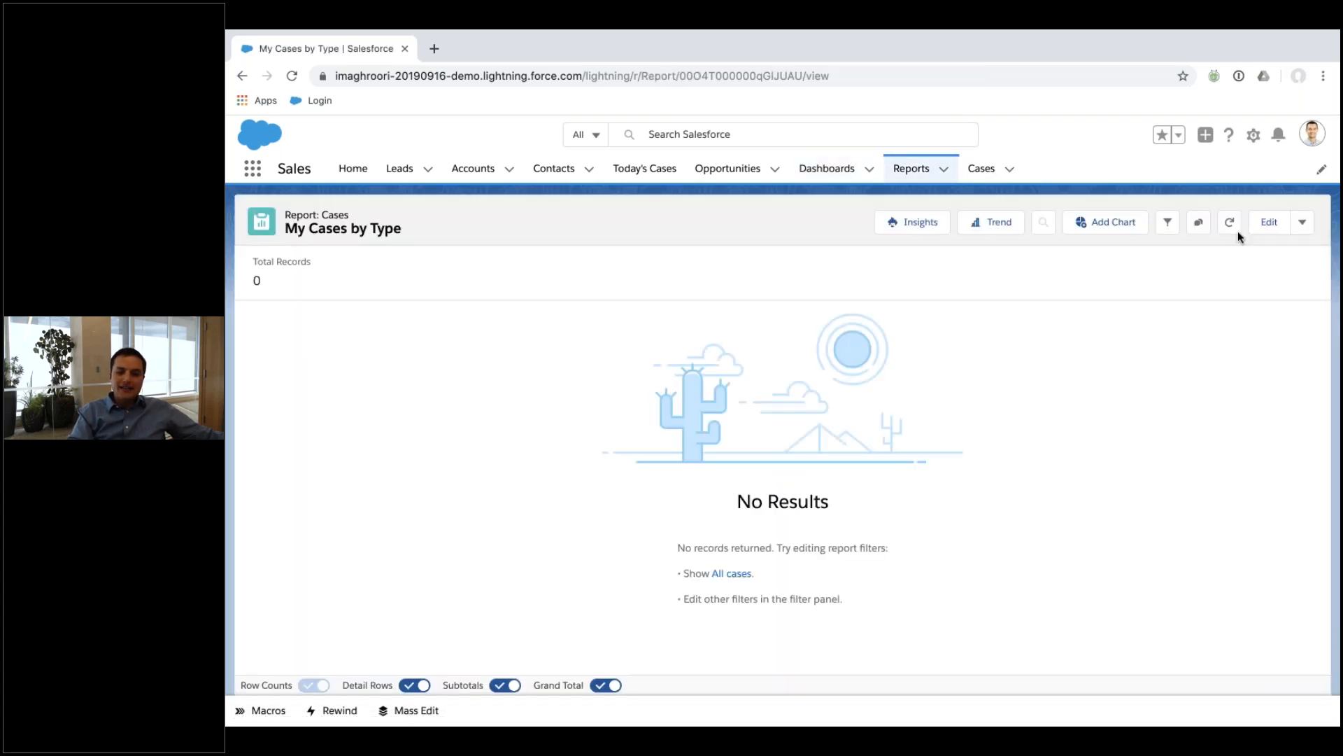
click(1268, 222)
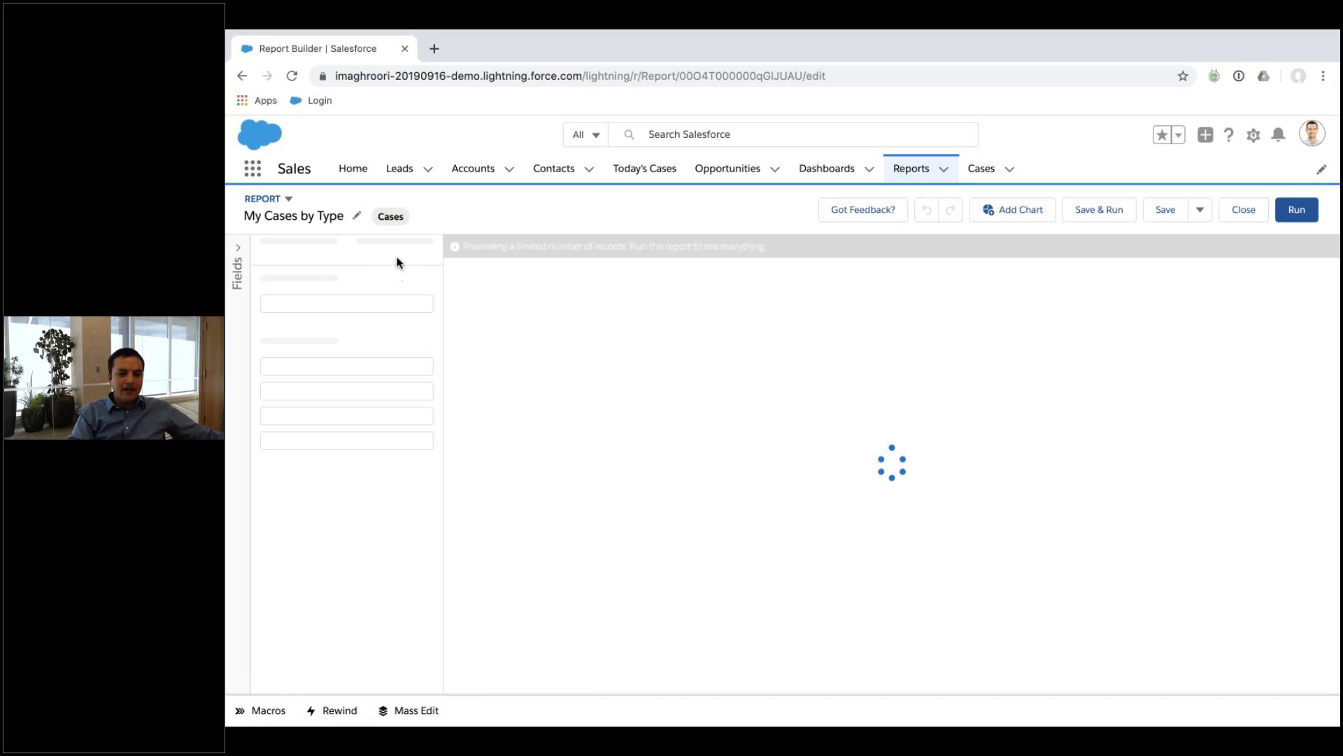
Remove the Open equals True filter and set Show Me to All cases.
click(394, 252)
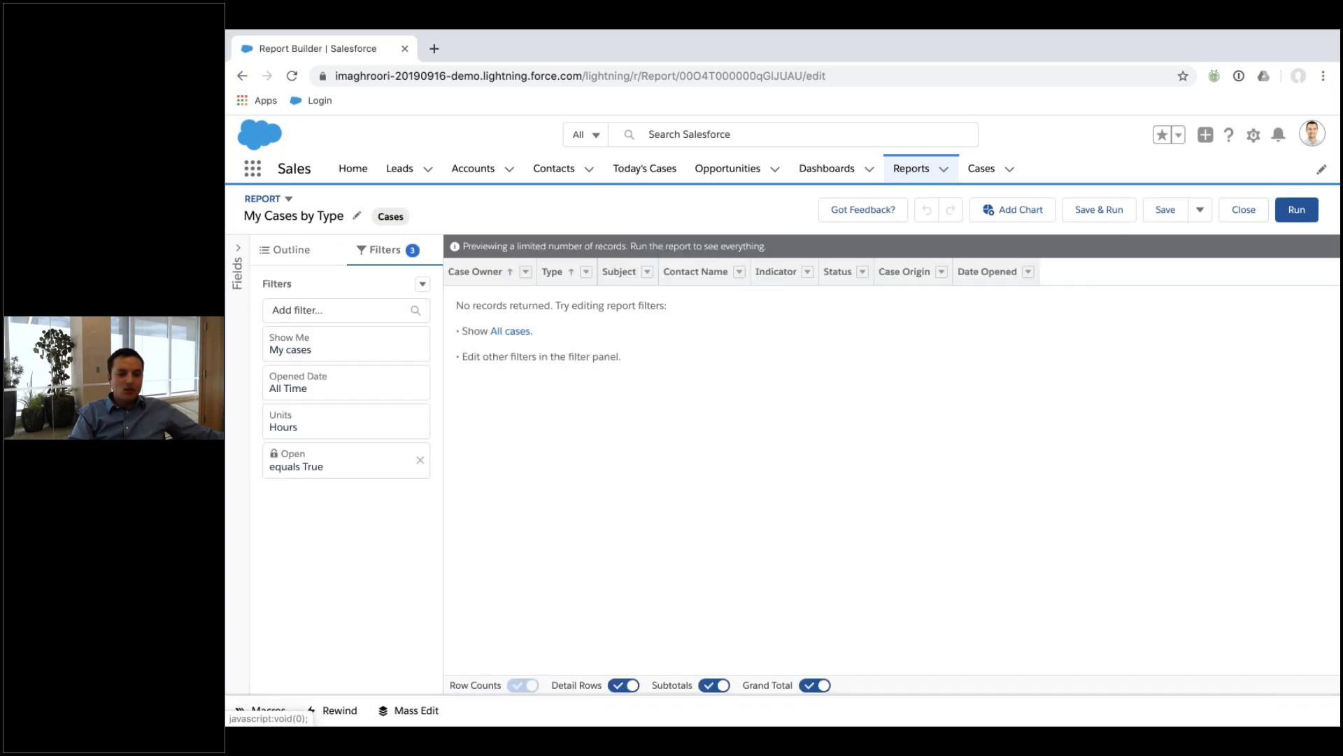
click(422, 461)
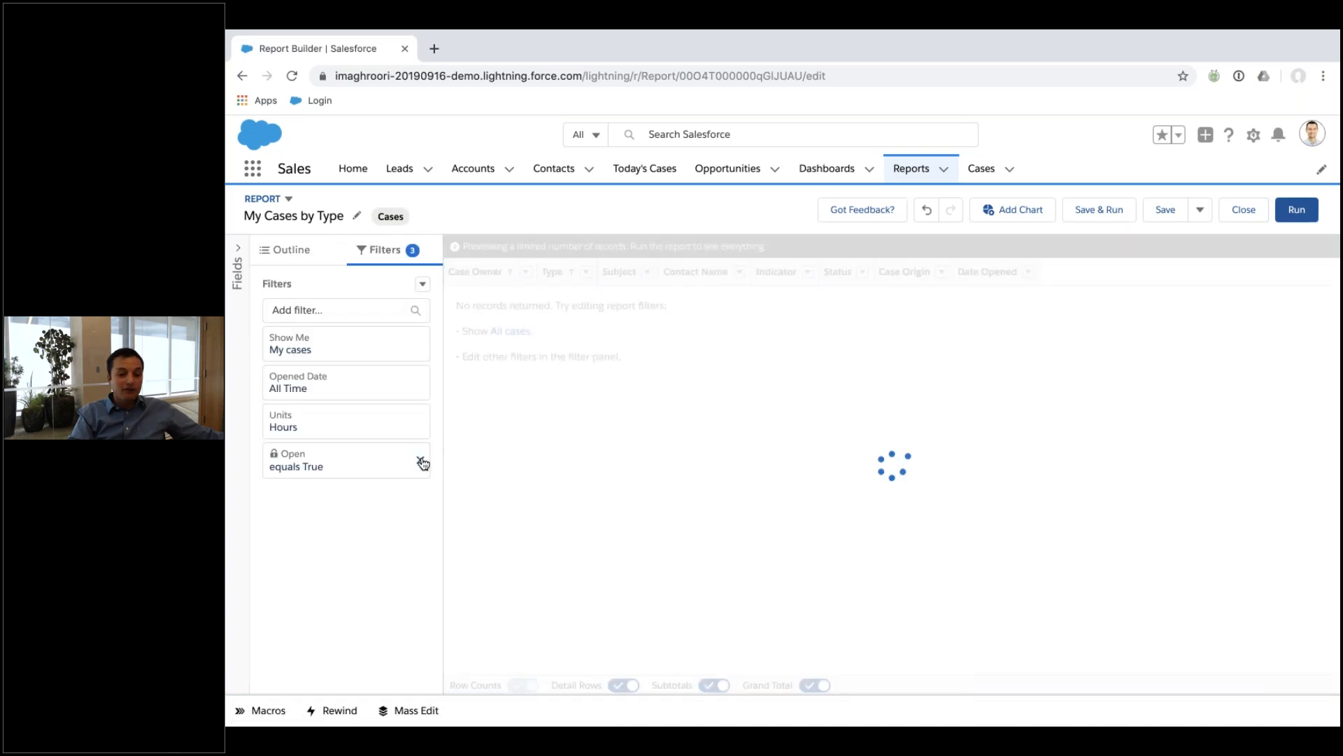
click(377, 357)
click(543, 355)
click(545, 408)
click(664, 386)
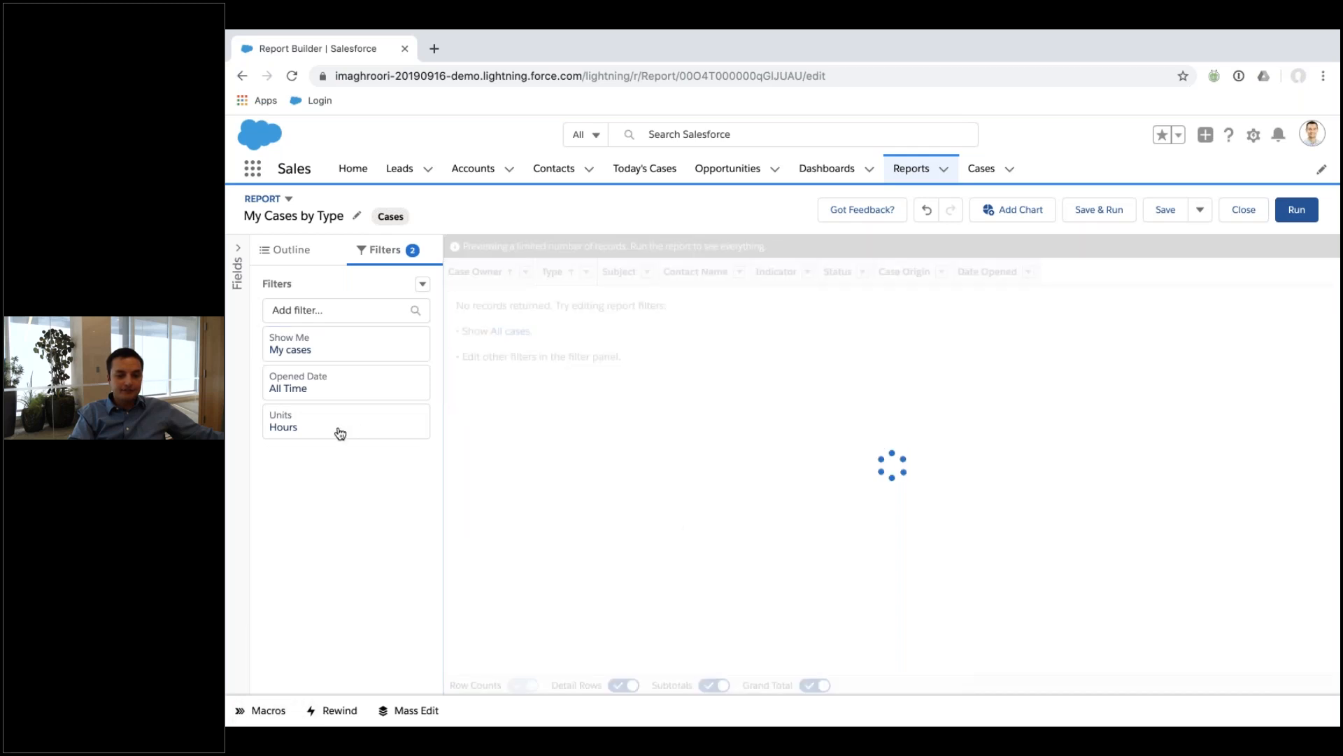
click(283, 250)
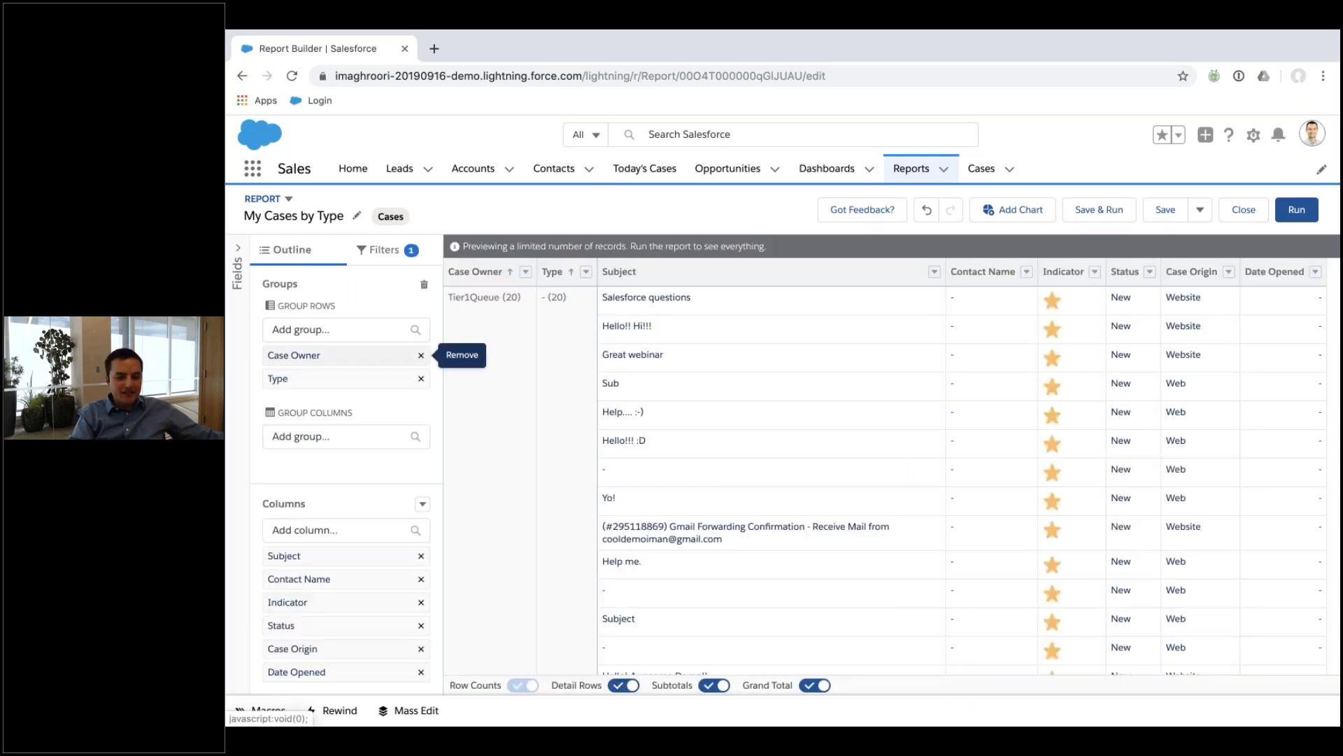
click(423, 504)
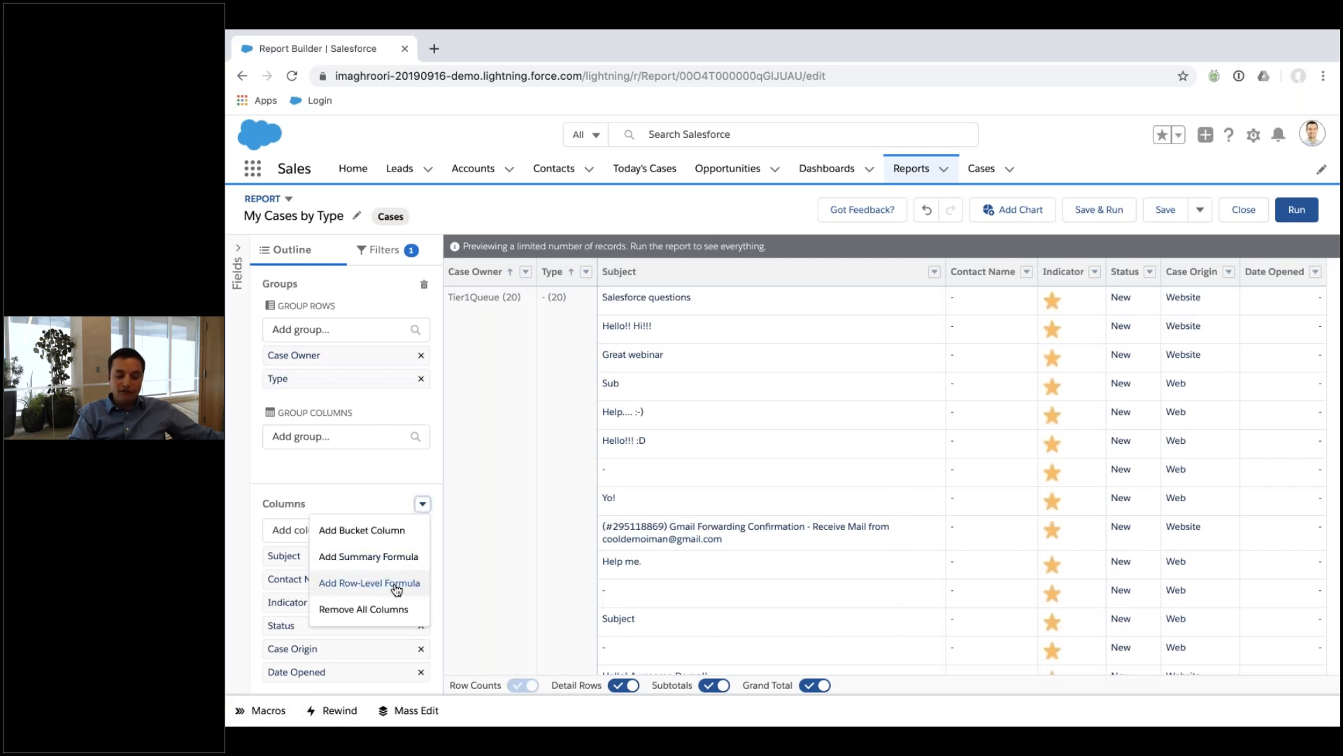
click(369, 556)
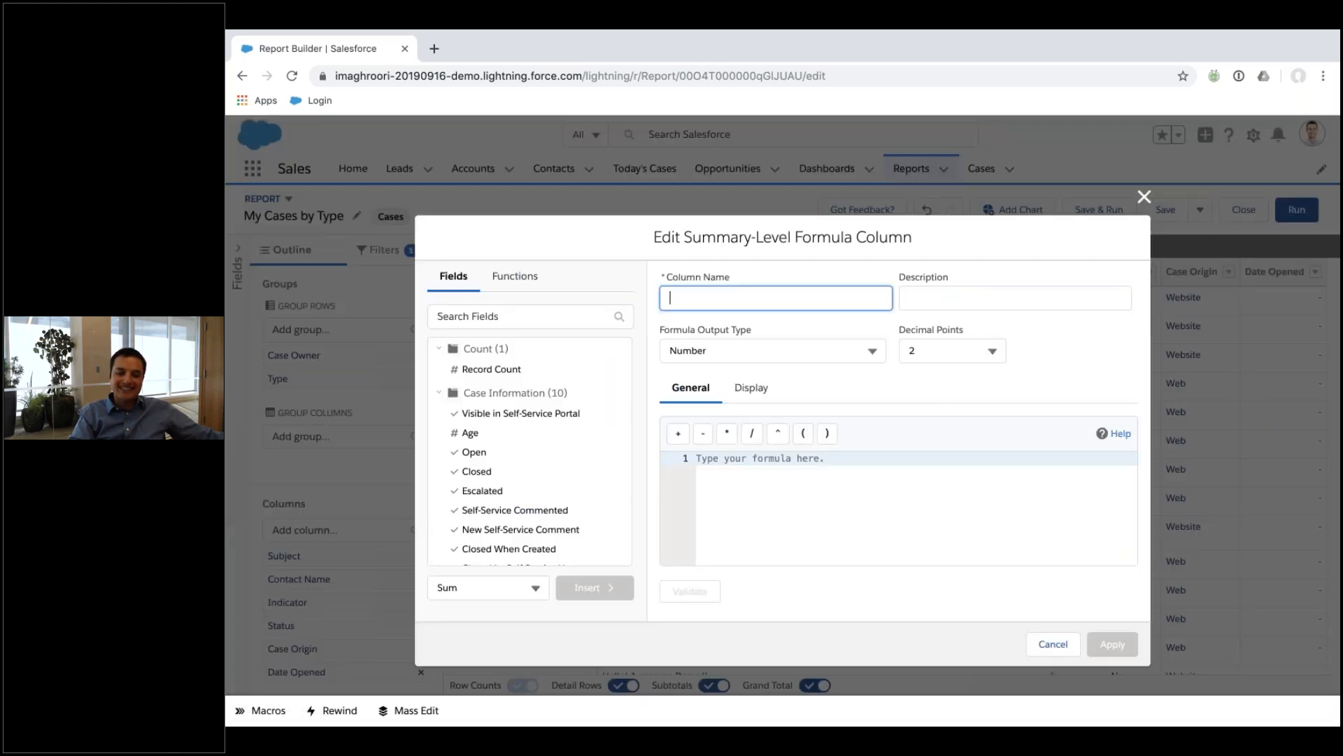
scroll(532, 462, down, 4)
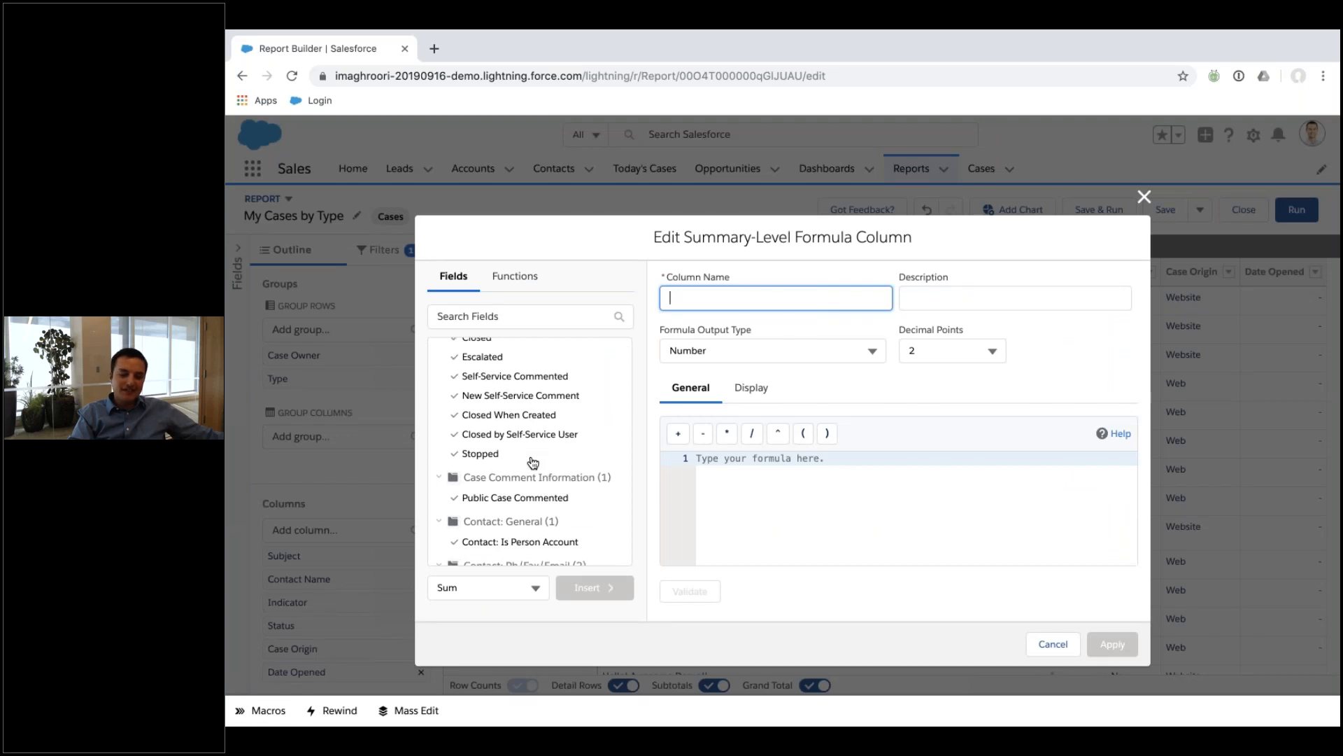
scroll(533, 462, down, 4)
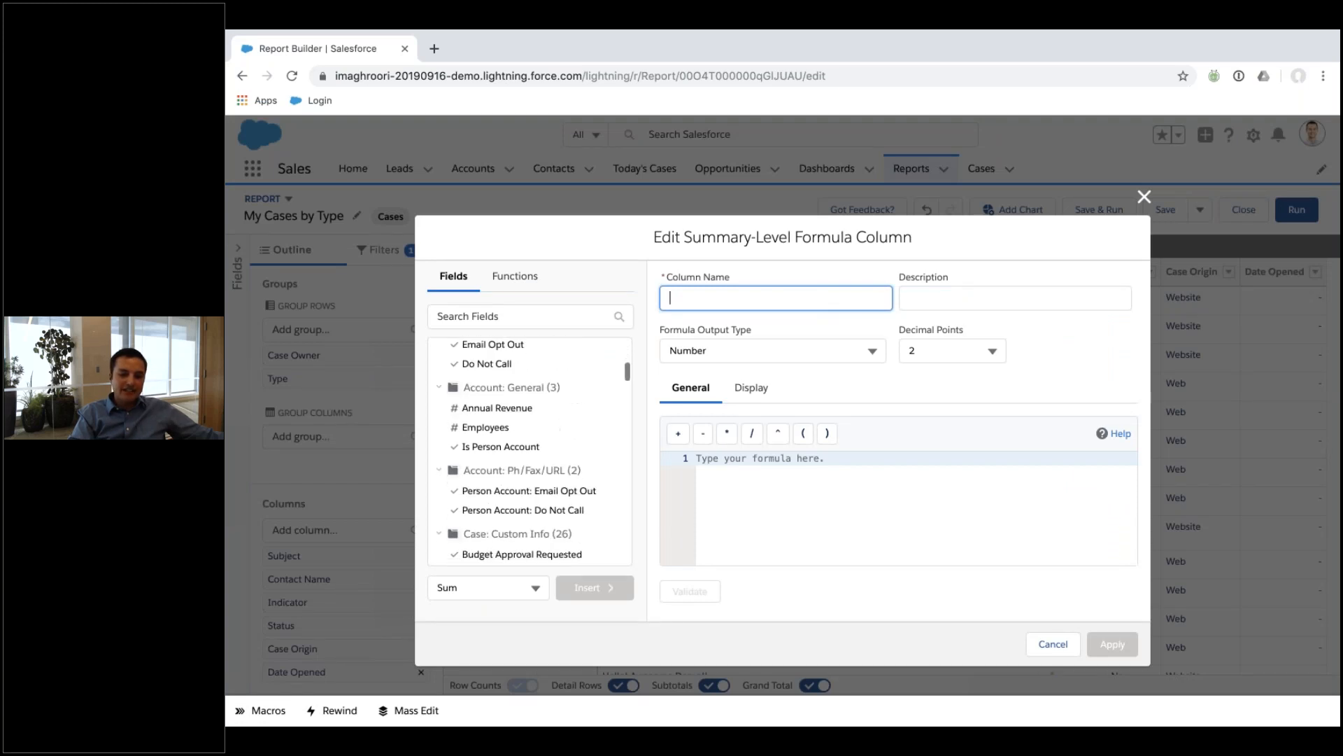
click(516, 313)
text(dat)
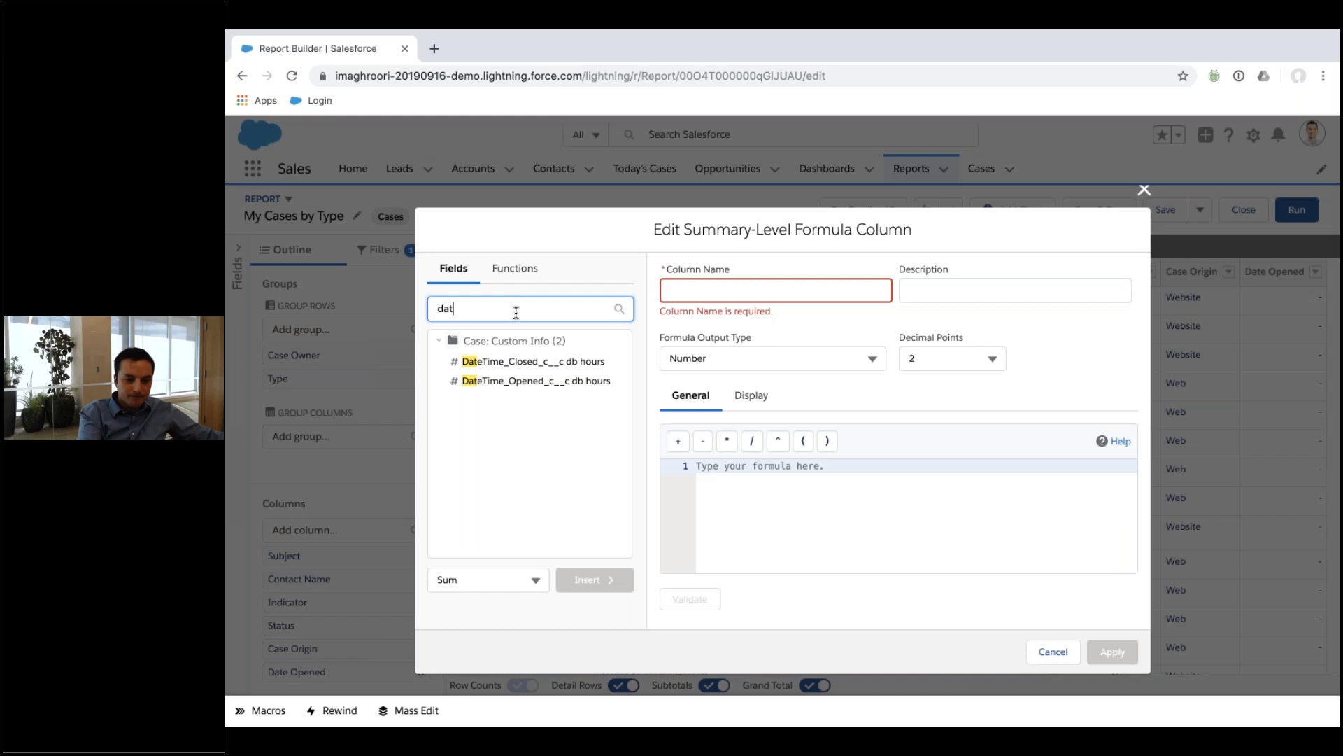
click(608, 459)
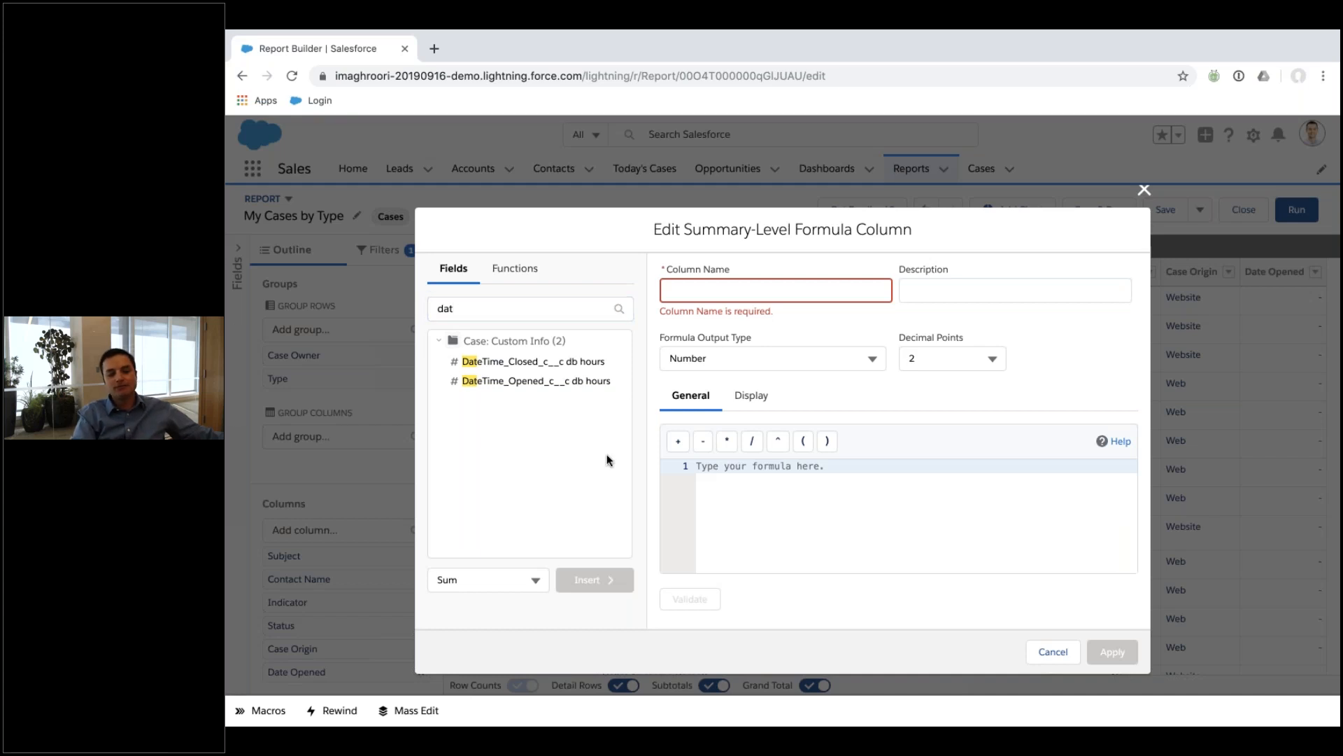
click(1048, 652)
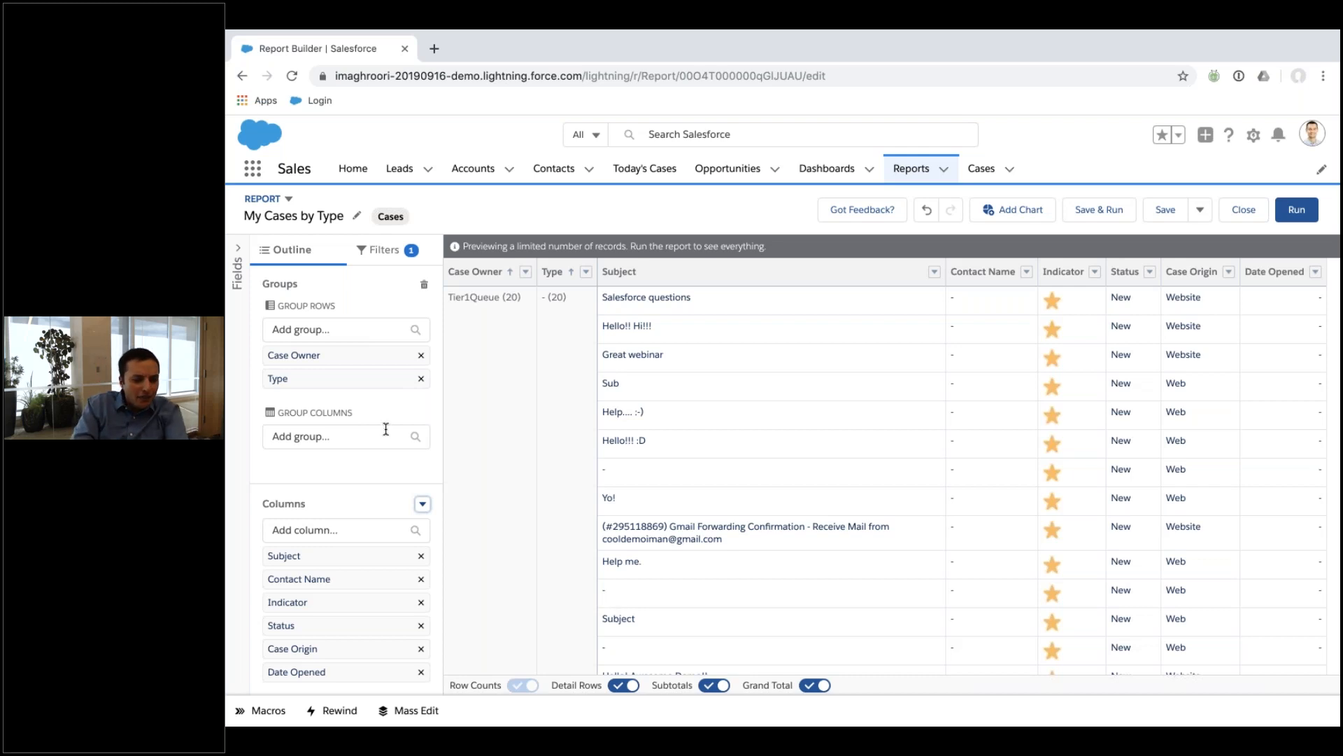
Add Created Alias as a column after Date Opened in My Cases by Type.
click(236, 313)
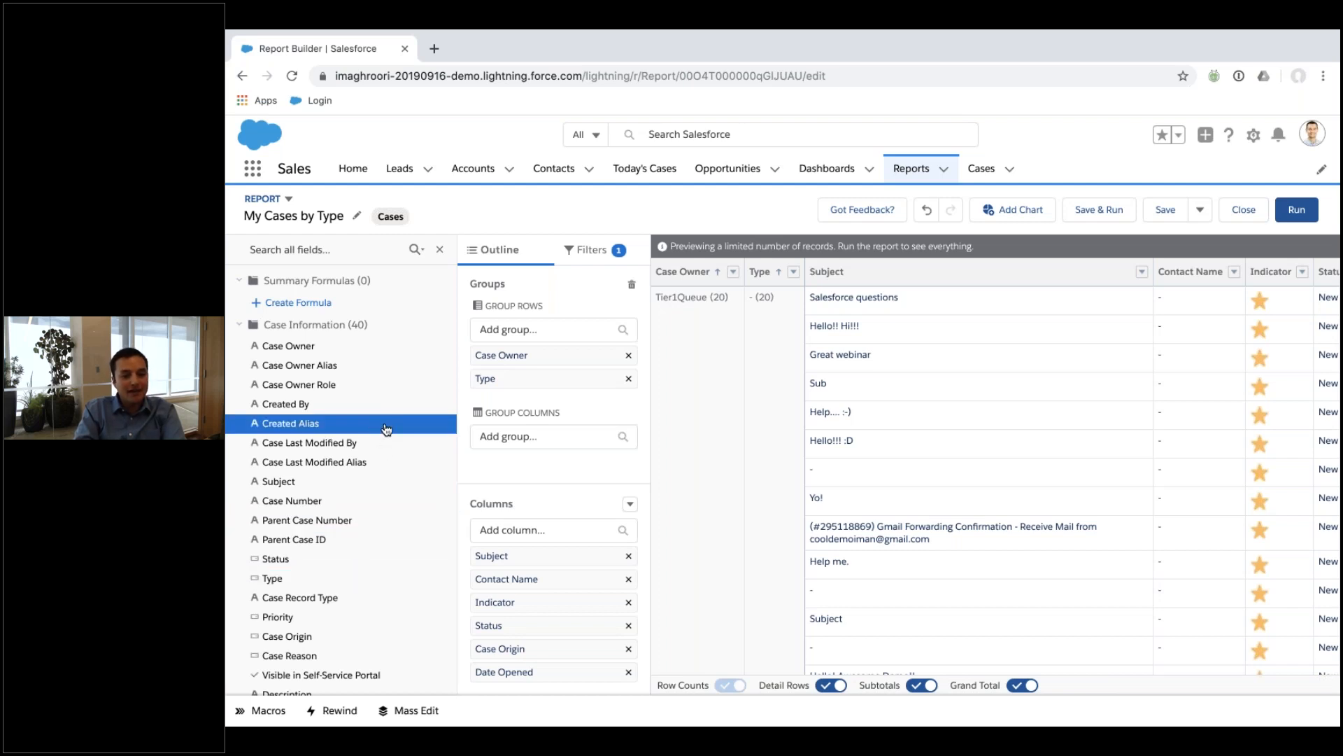
click(418, 249)
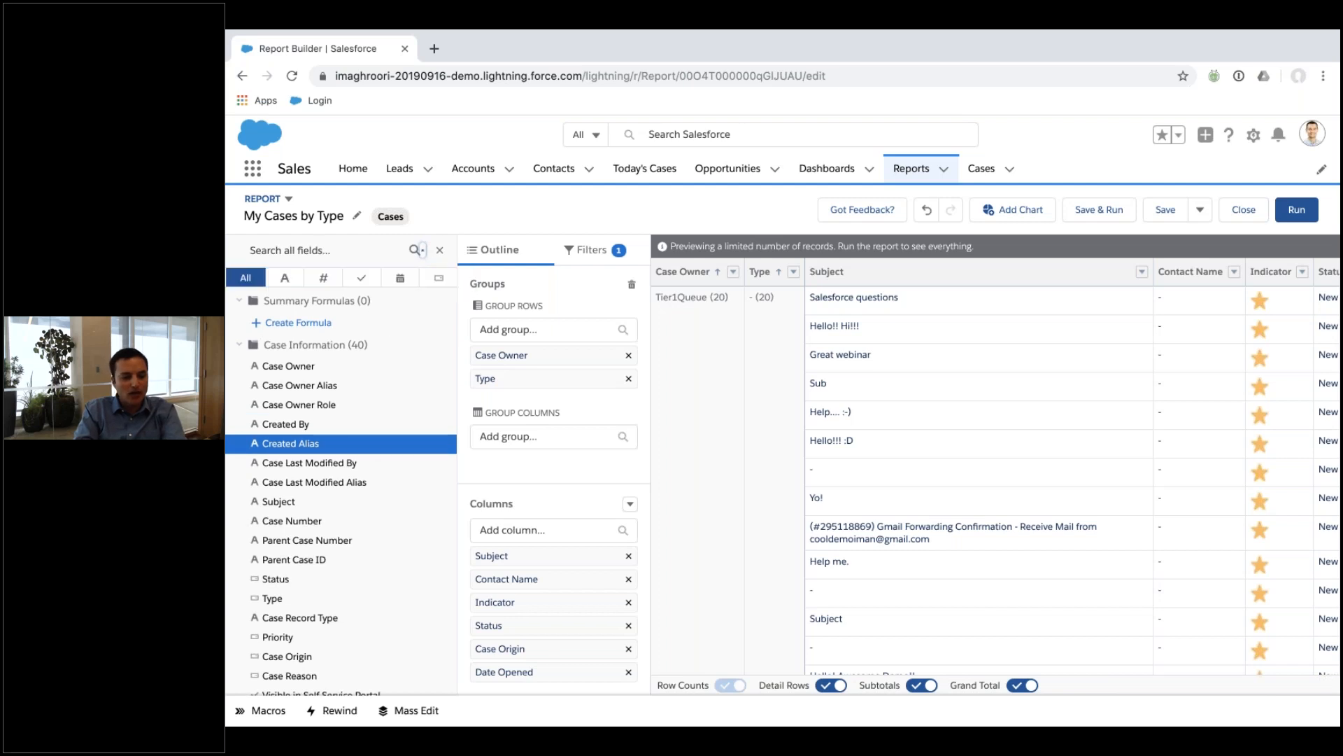
click(439, 250)
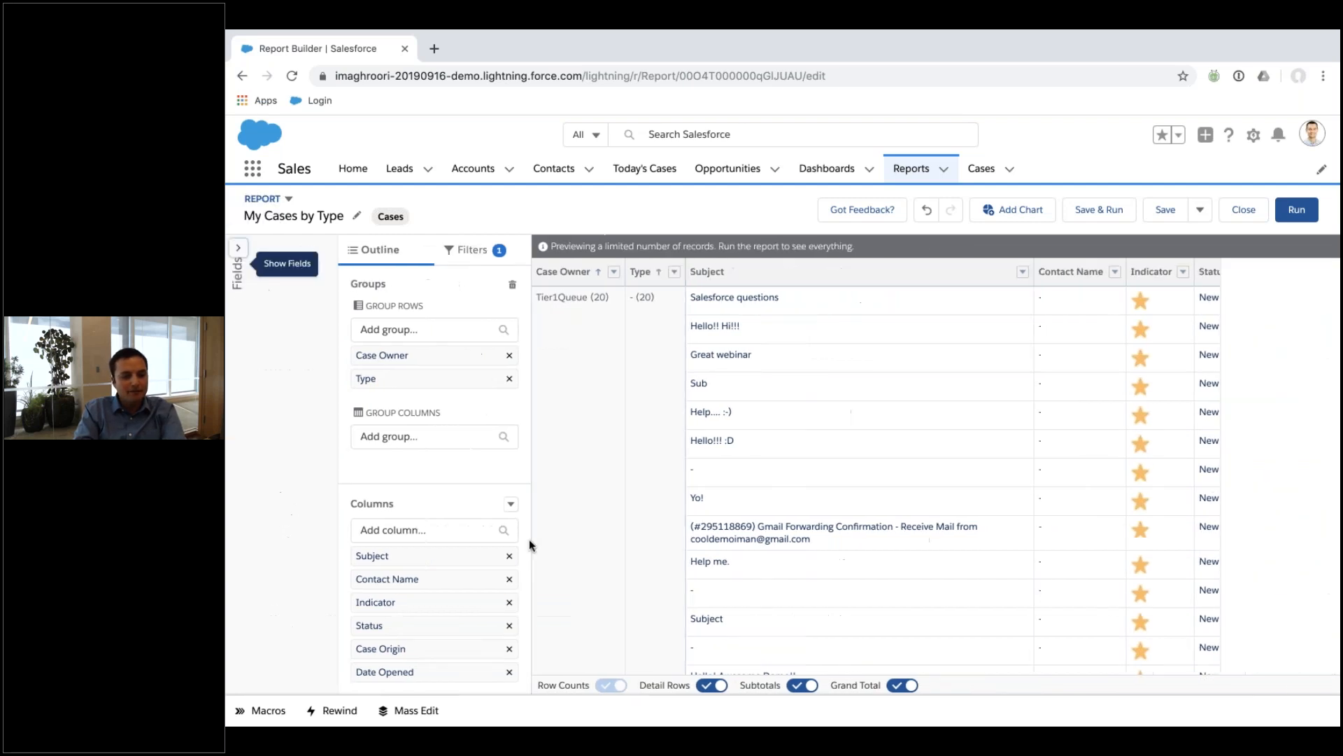
click(362, 521)
click(341, 461)
click(340, 535)
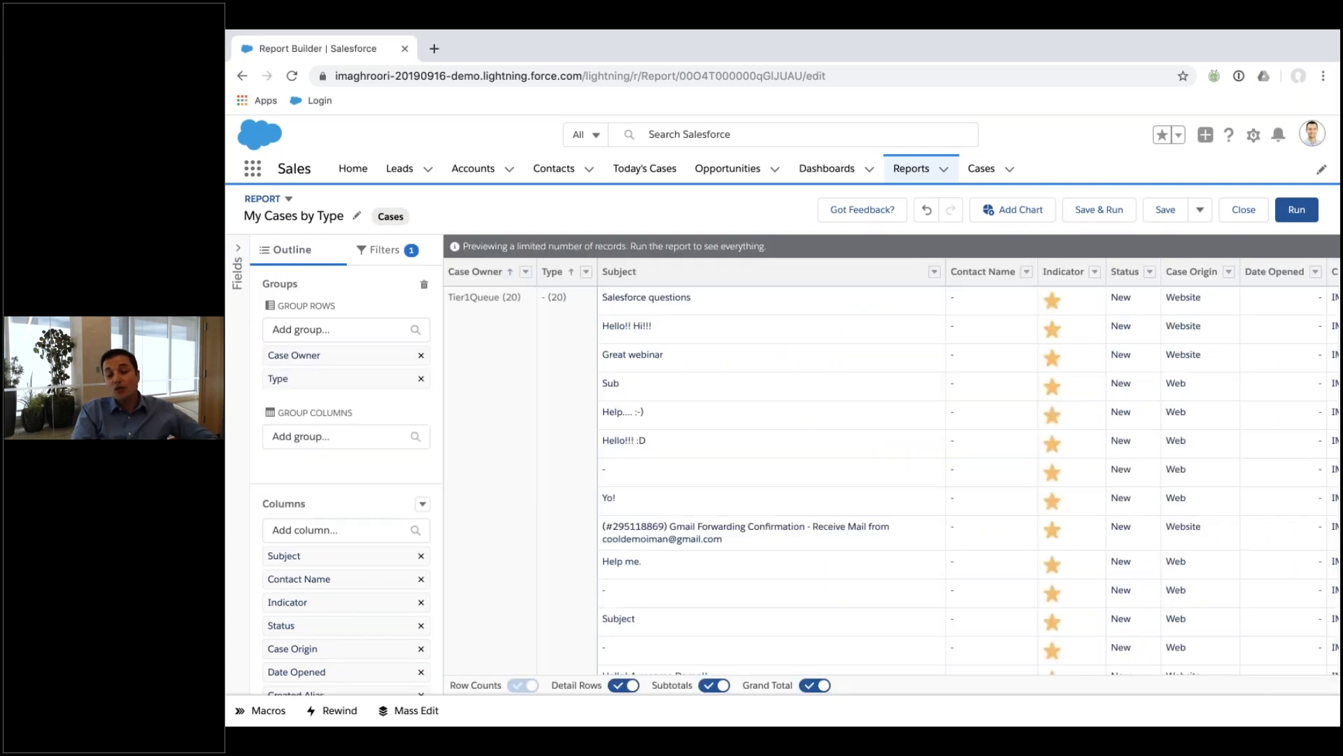
scroll(342, 490, down, 1)
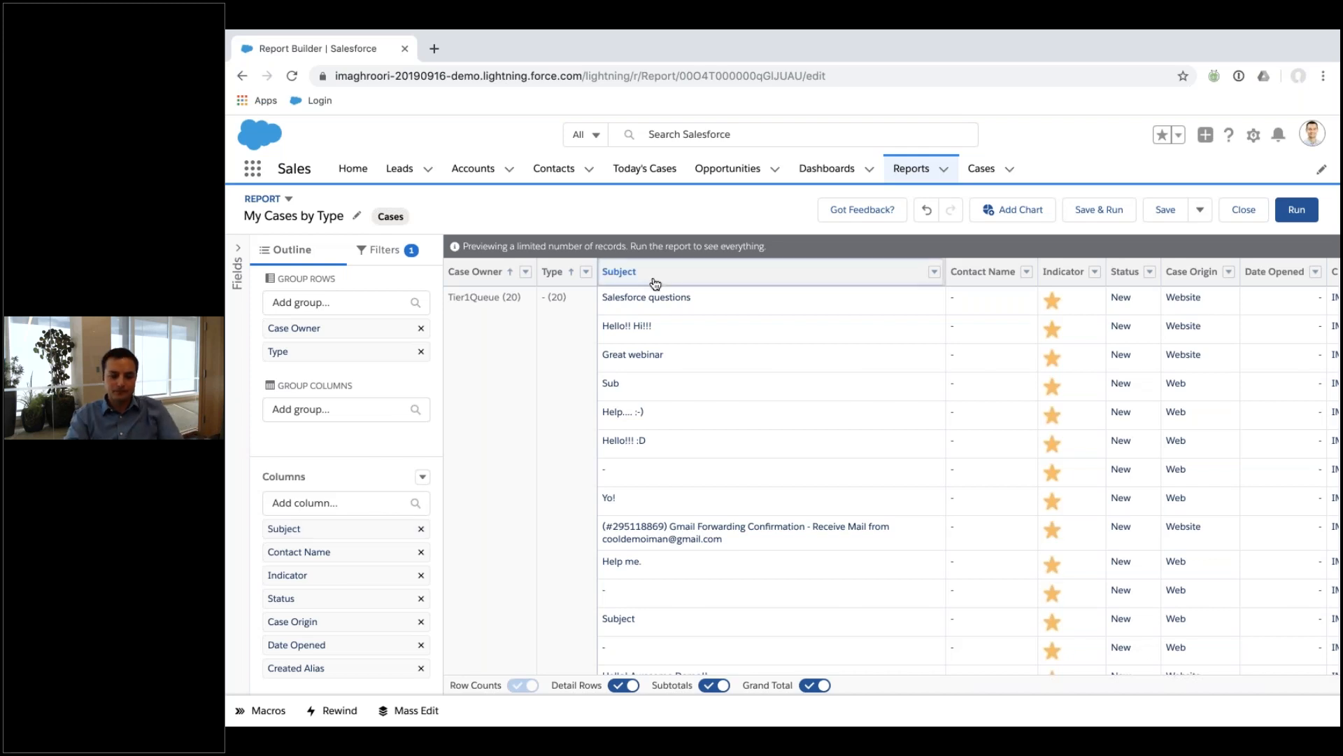
Sort the My Cases by Type rows by the Subject column, A to Z.
click(904, 272)
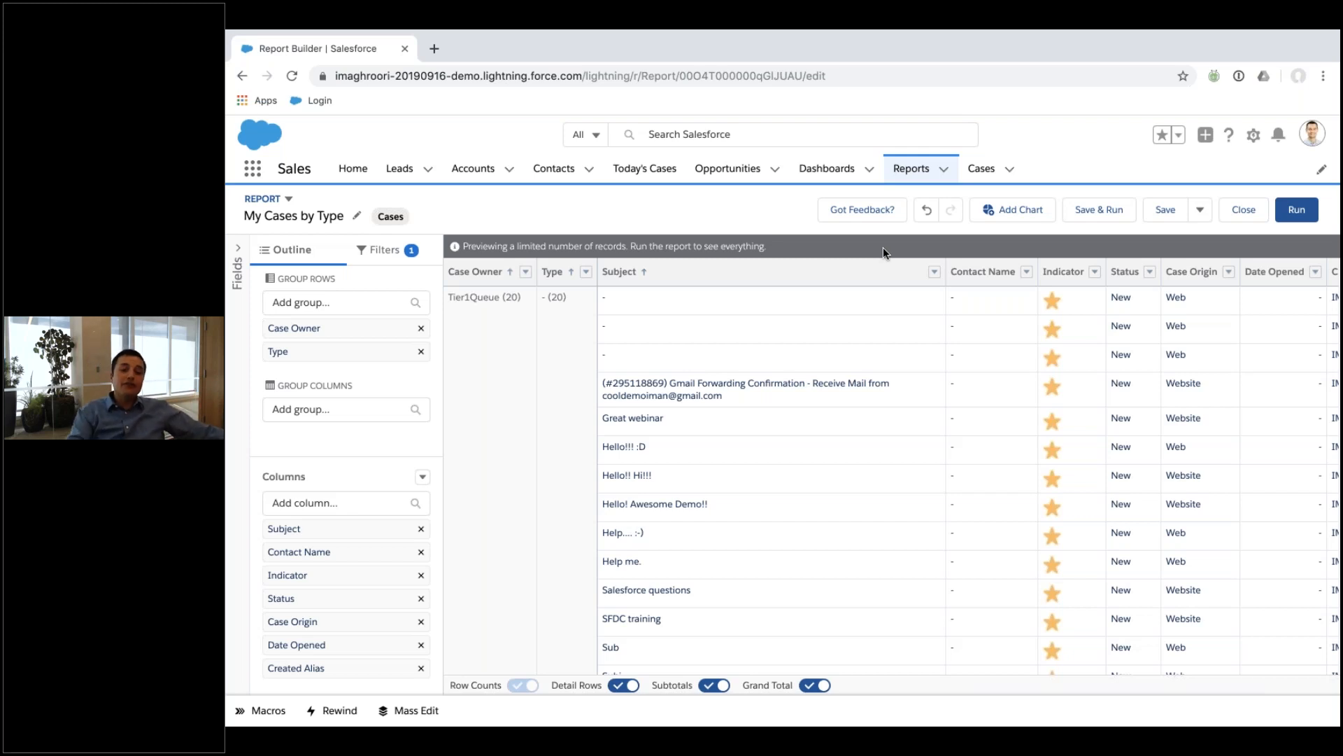
In the other Salesforce org's window, show the My Accounts list view with its five accounts.
click(462, 179)
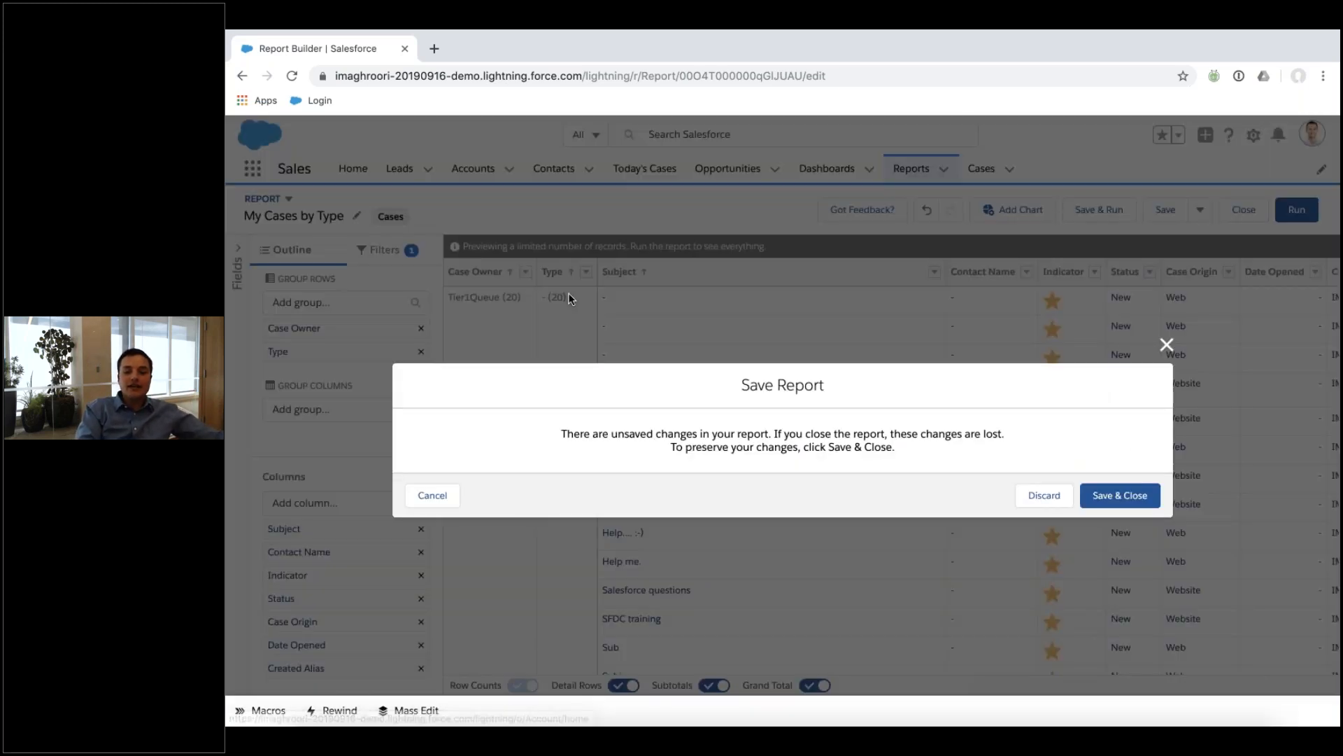
key(ctrl+Up)
click(850, 94)
click(471, 172)
click(400, 219)
click(373, 279)
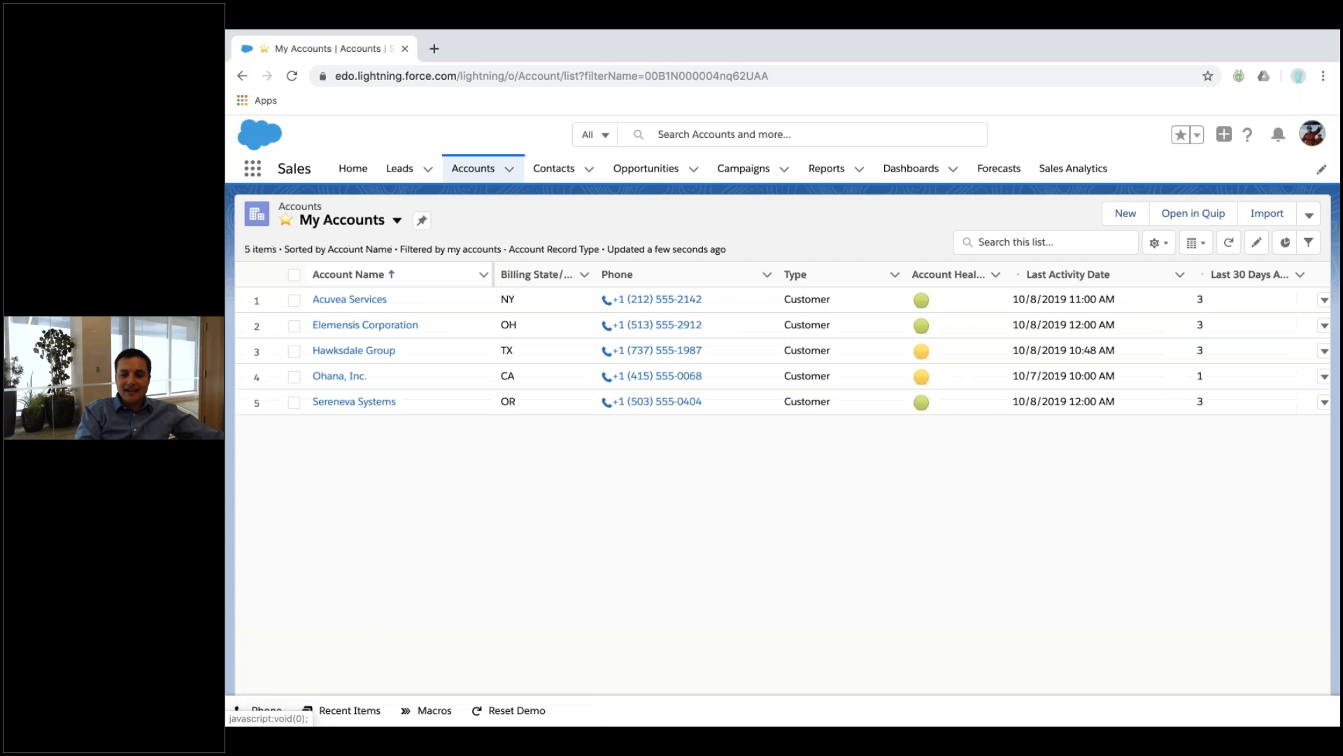
scroll(784, 300, right, 1)
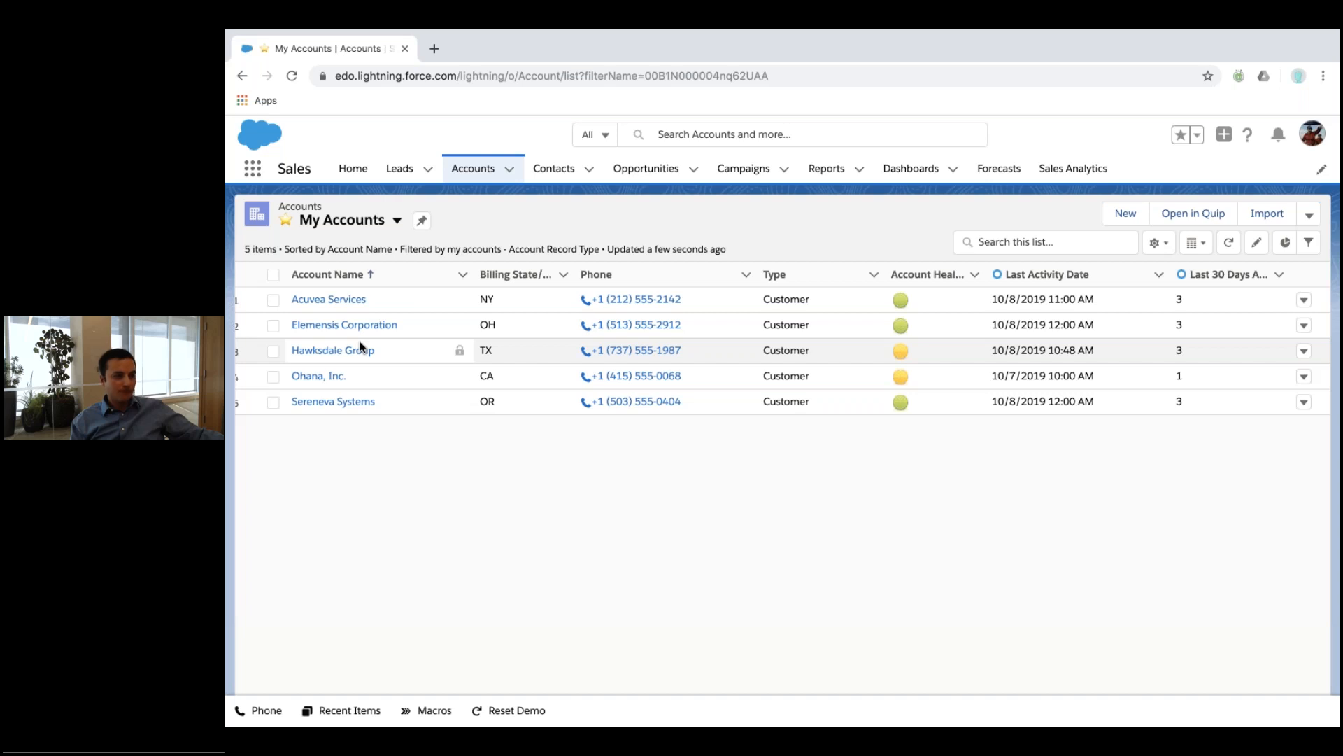
Open the Open Opportunities - Report Chart report in the Report Builder for editing.
click(832, 172)
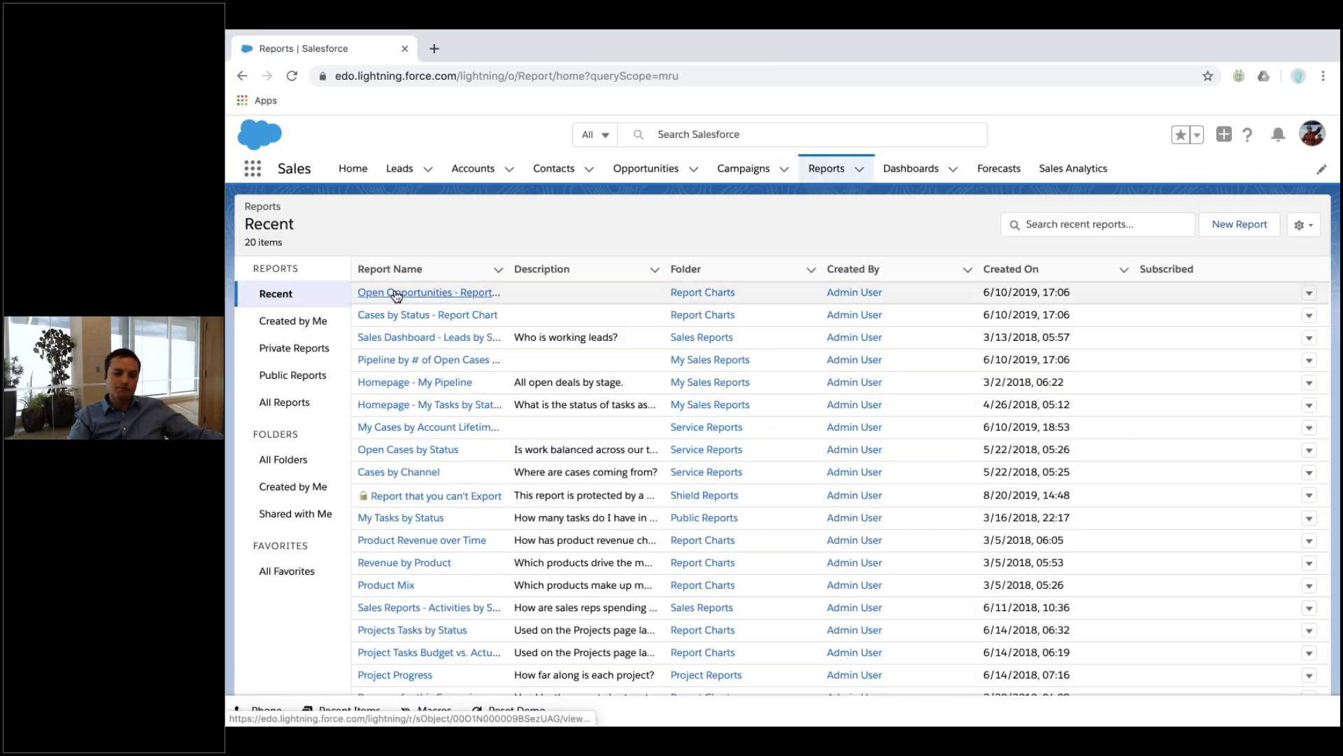
click(396, 294)
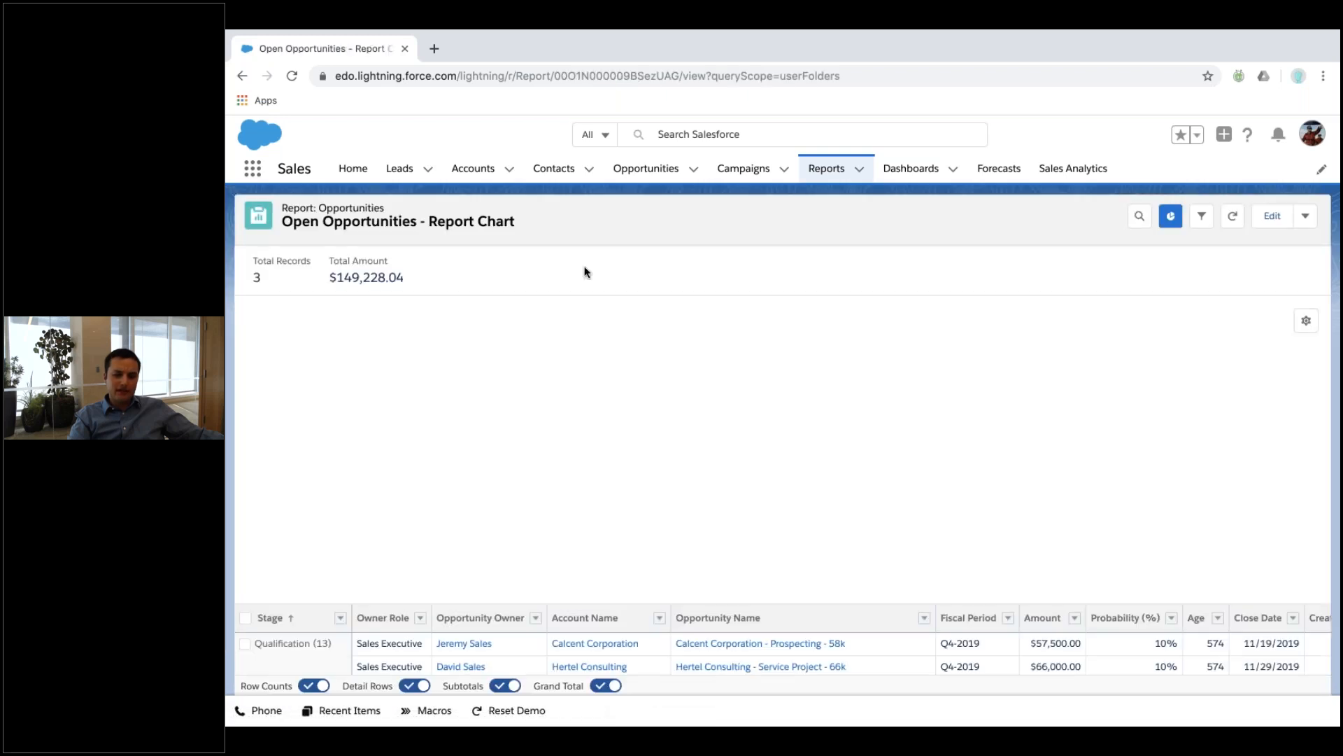
click(1281, 216)
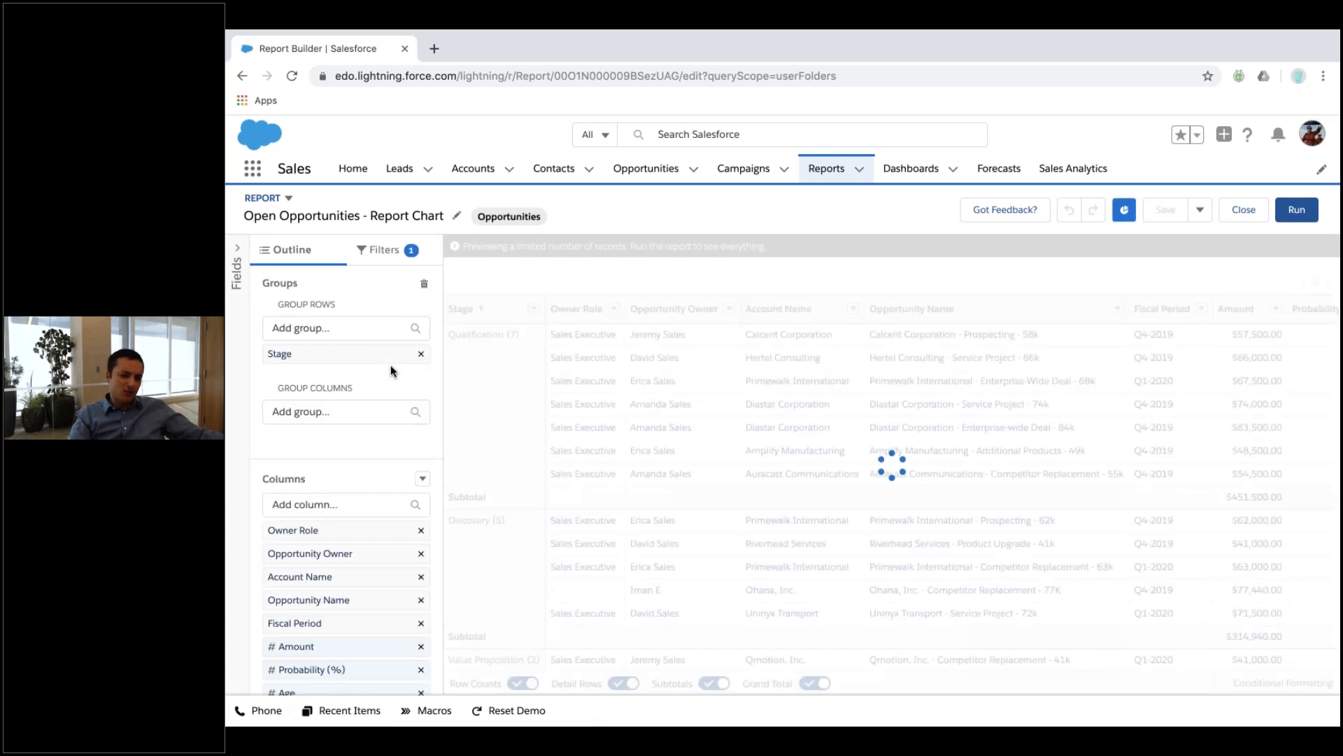
Set the report's Opportunity Status filter to Closed and apply it.
click(376, 253)
click(310, 425)
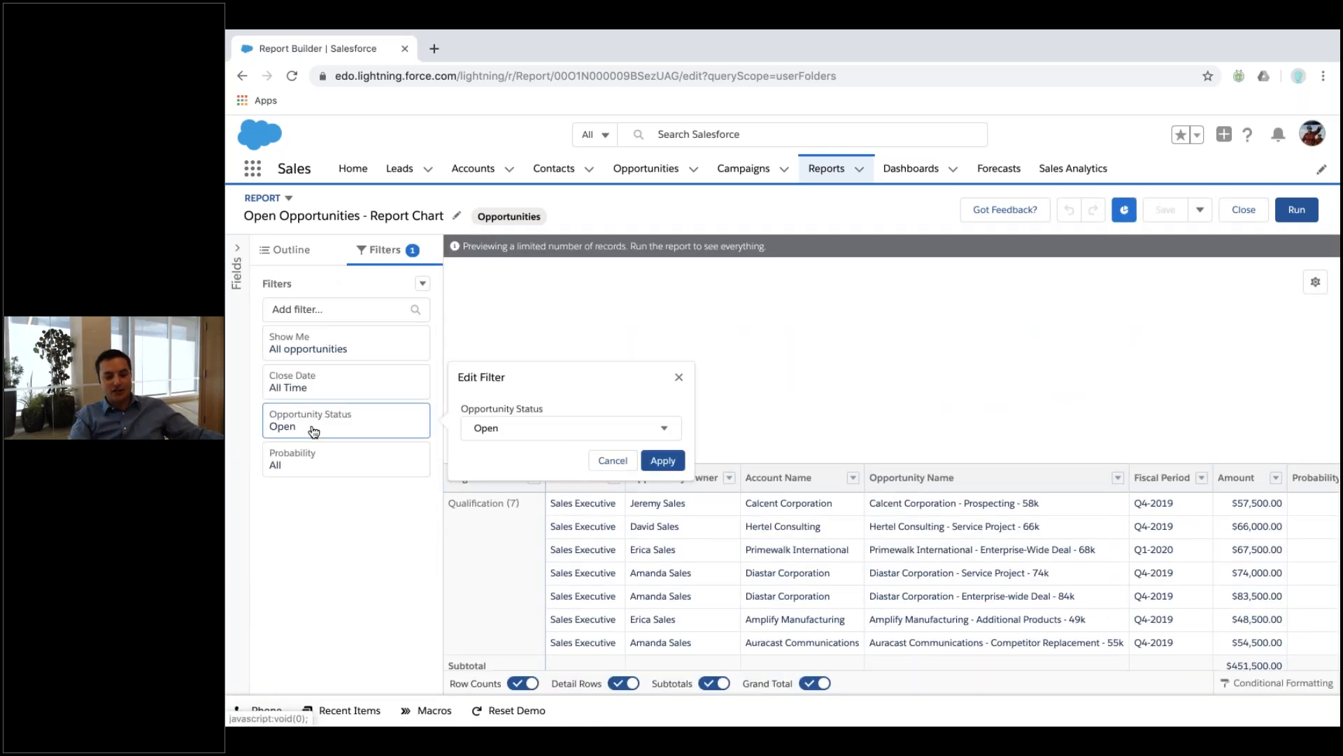
click(521, 435)
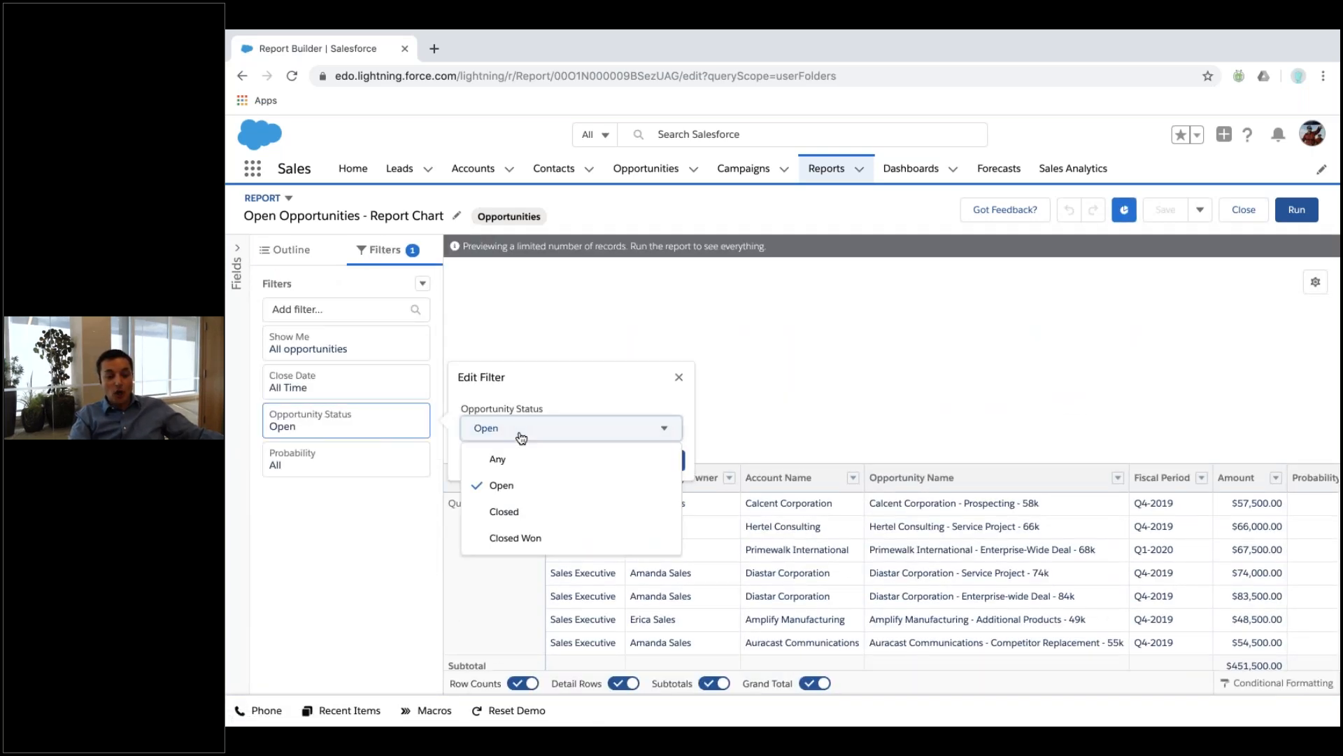
click(563, 512)
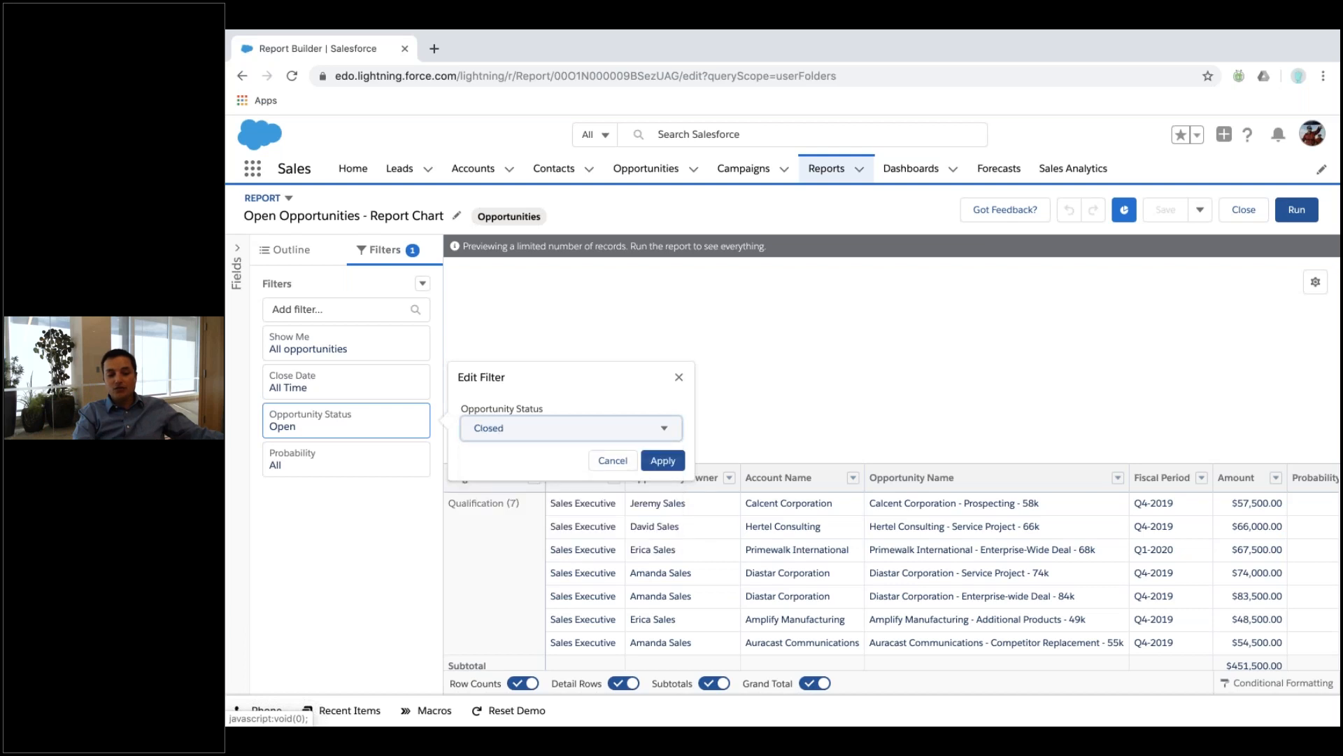
click(662, 461)
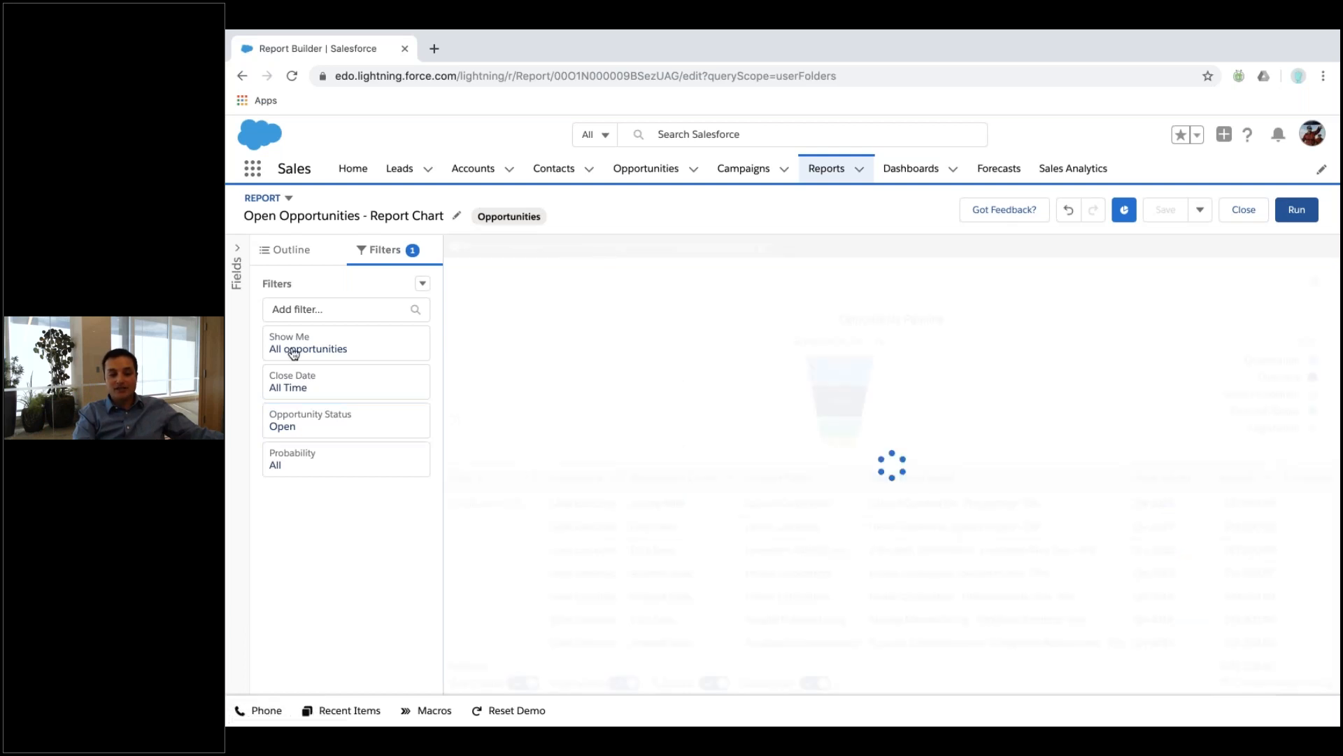
Add a Won equals False filter, leaving four Closed Lost opportunities totalling $286,100.
click(305, 310)
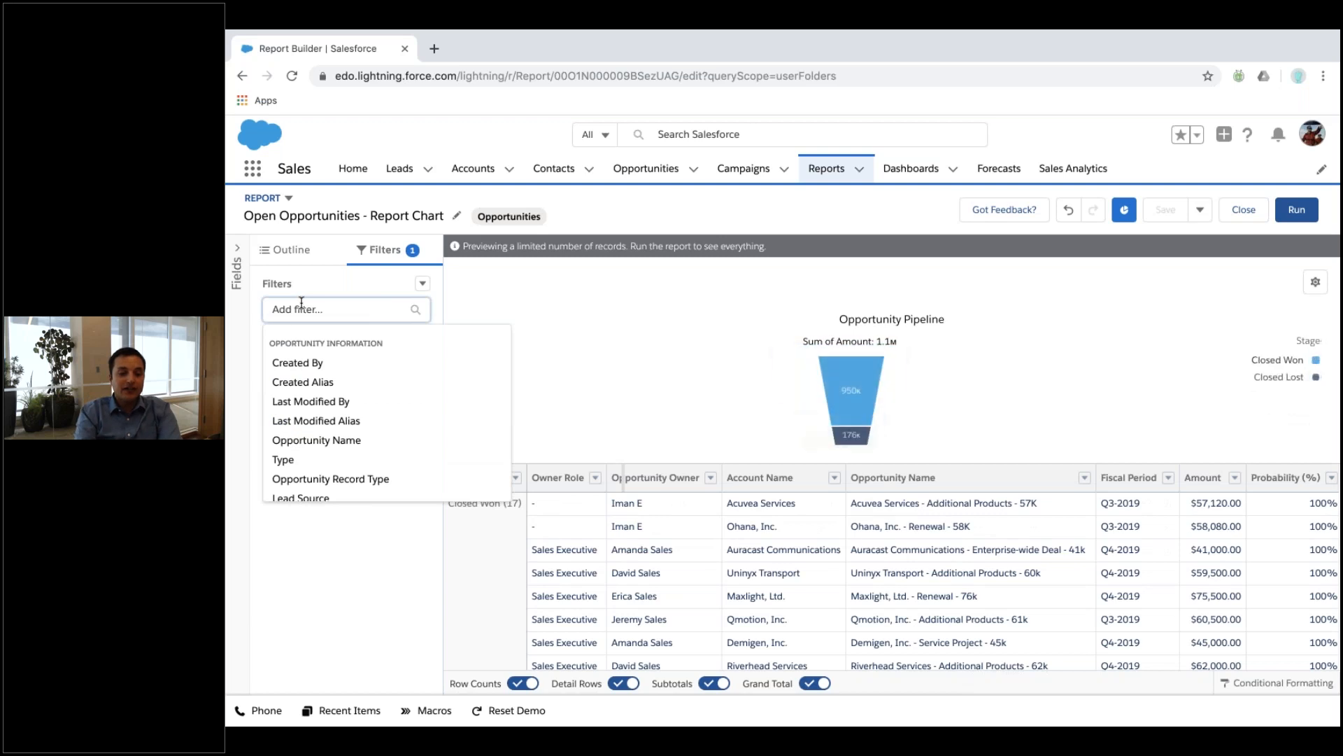
text(won)
click(318, 365)
click(570, 498)
click(490, 554)
click(663, 531)
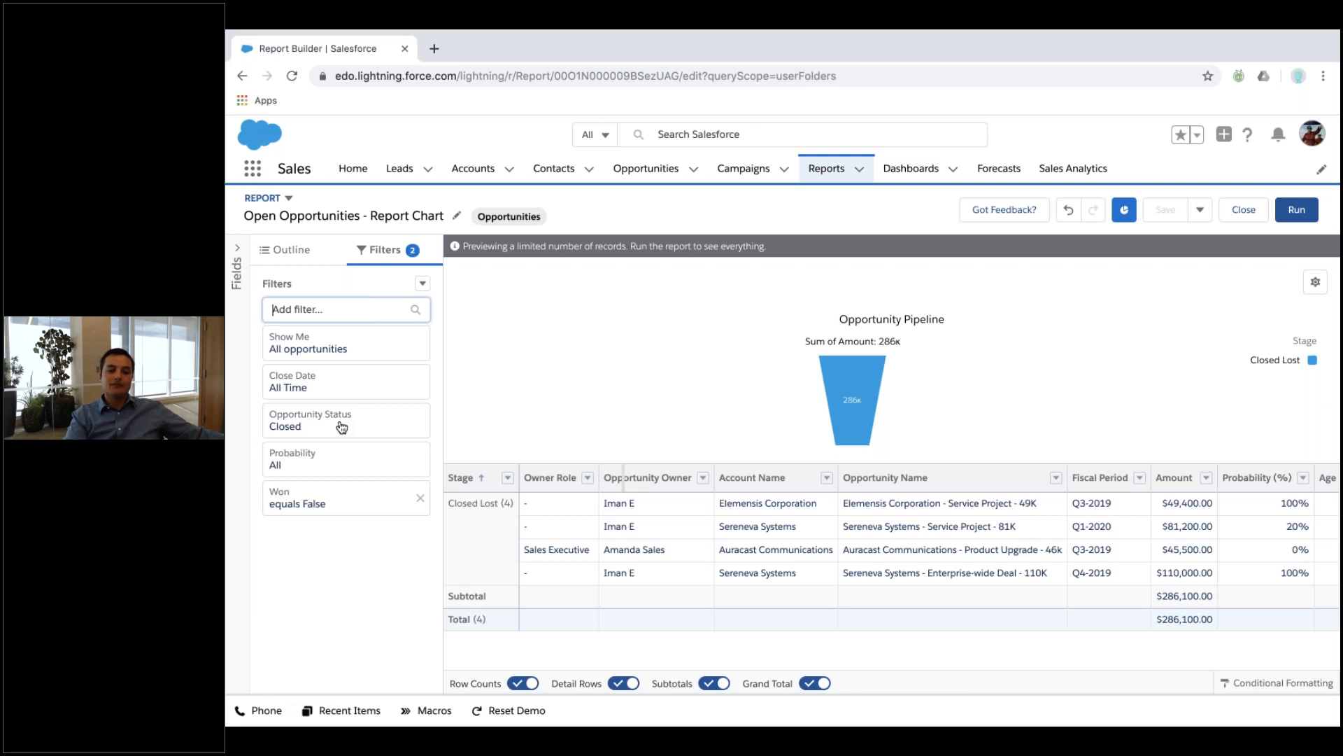
key(ctrl+Up)
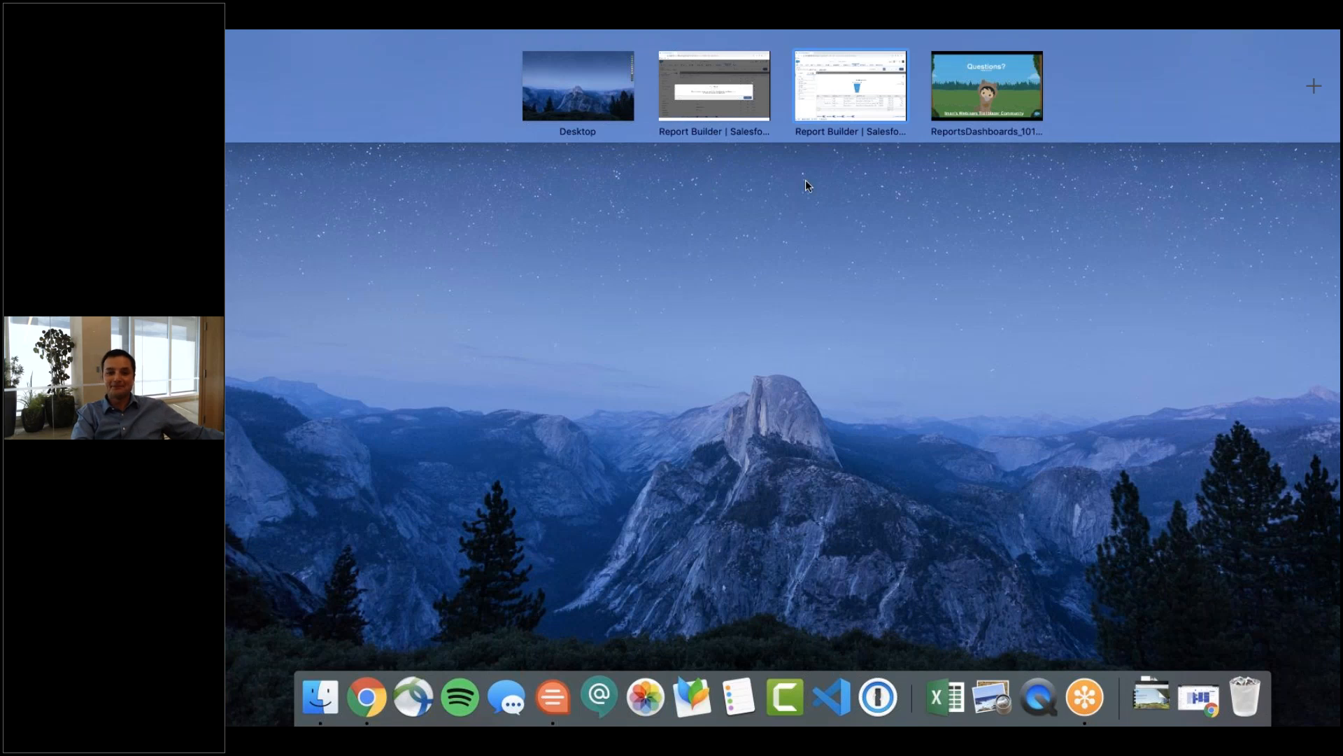
Leave the opportunities report without saving and open the Executive Dashboard.
mouse_move(951, 102)
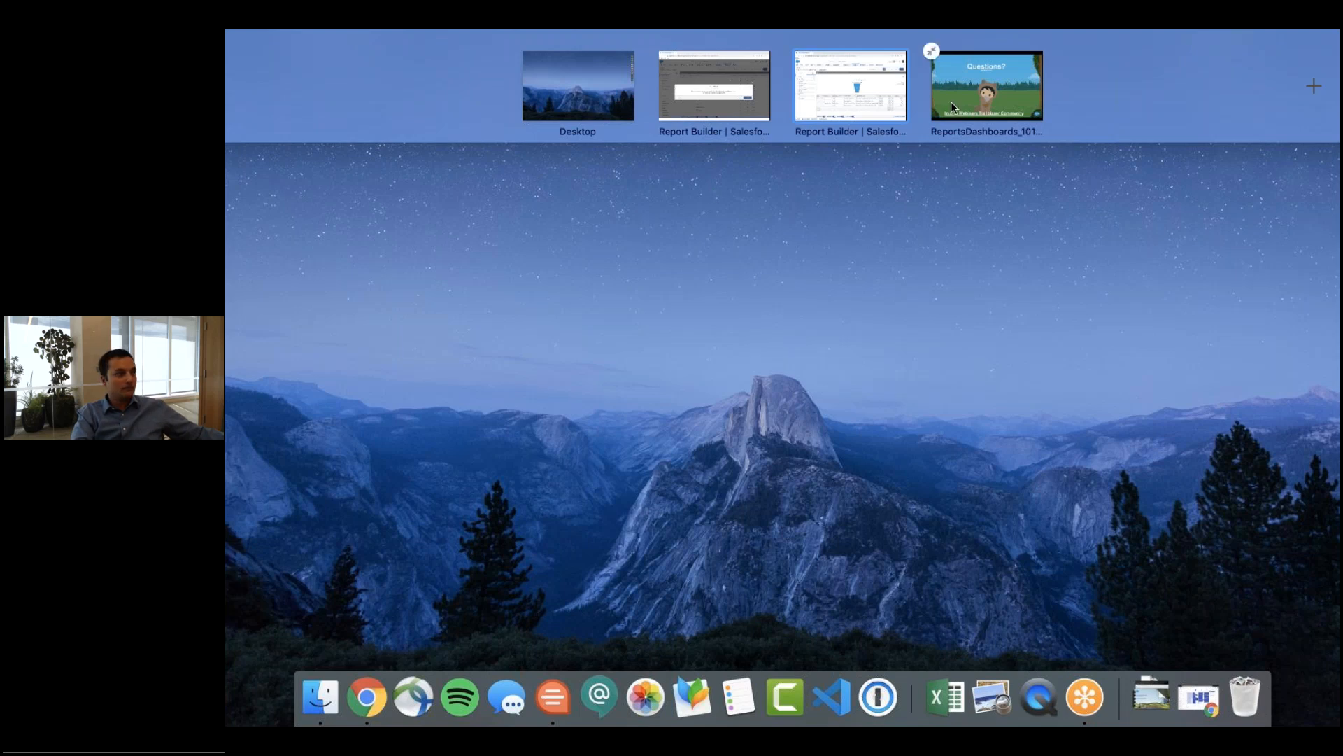
click(856, 112)
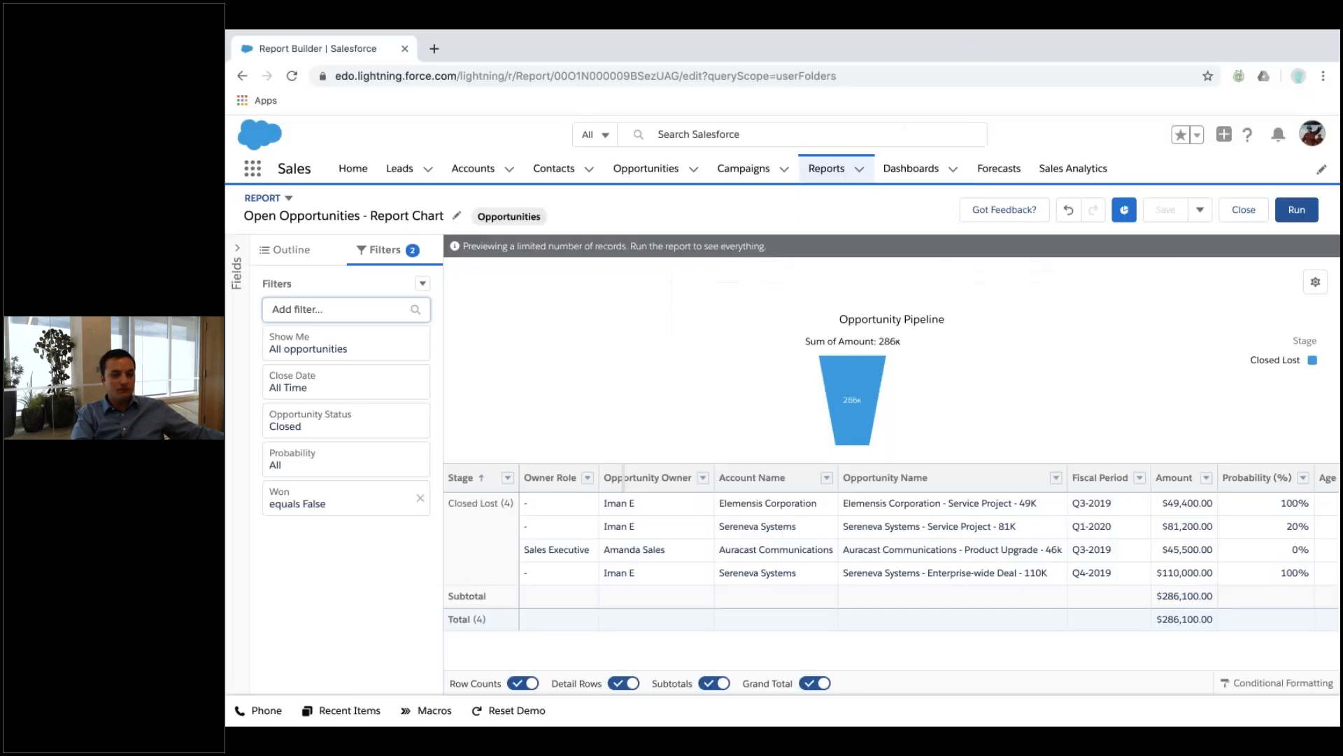
click(910, 175)
click(1044, 490)
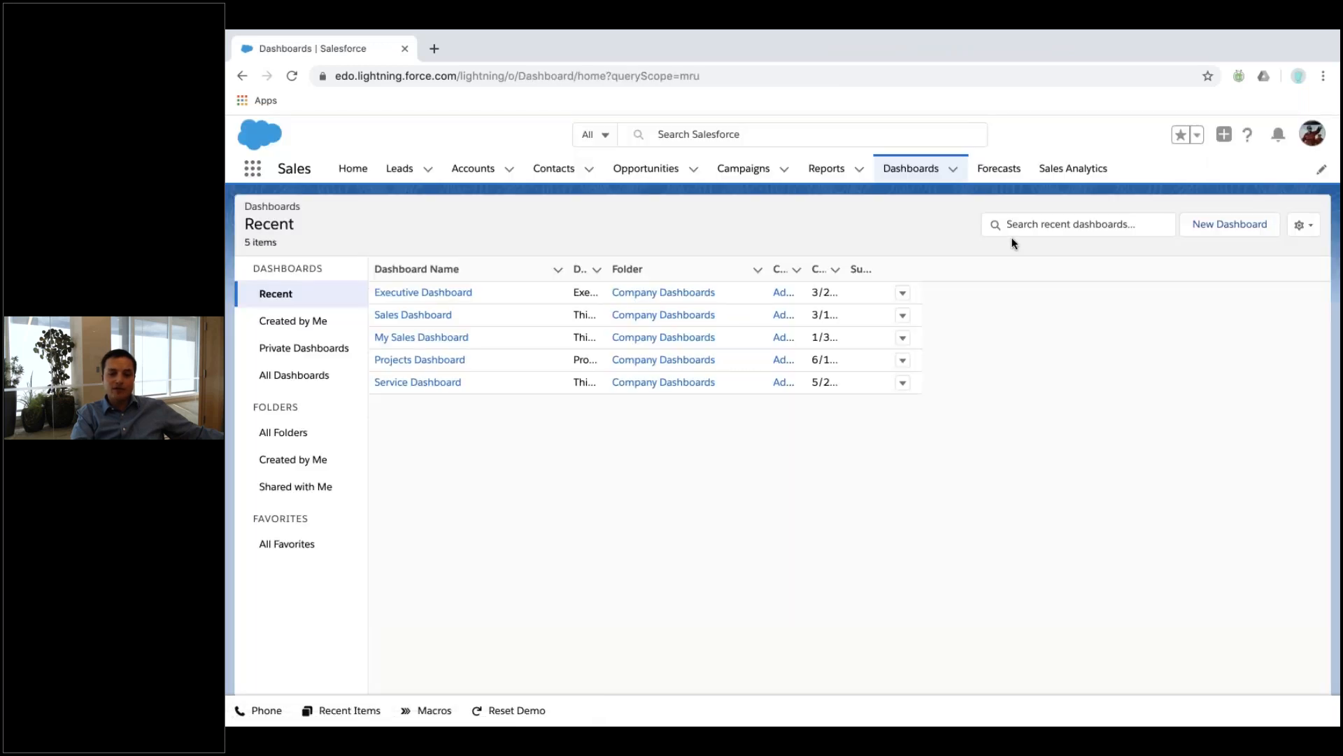
click(424, 294)
In the other org, discard the case report changes and narrow the Service Agent's Dashboard My Case Priorities component.
key(ctrl+Up)
click(716, 81)
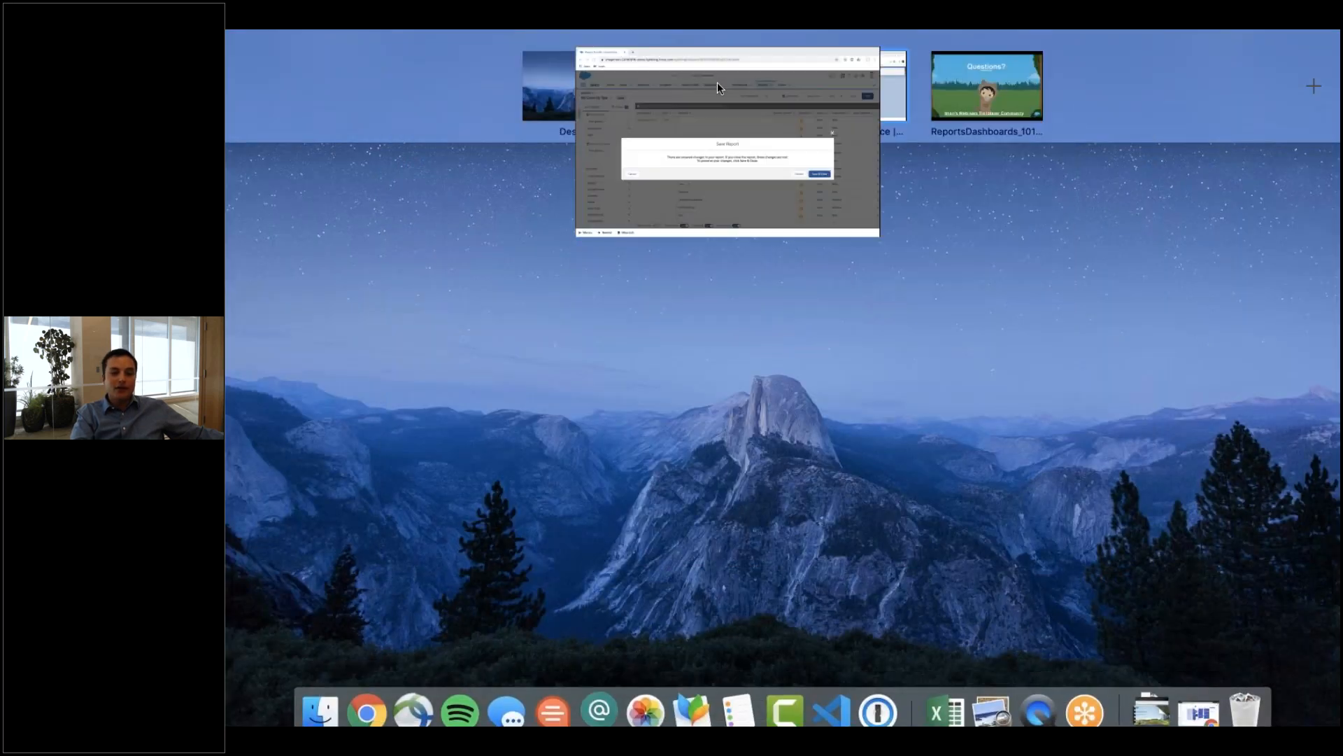
click(1044, 494)
click(830, 171)
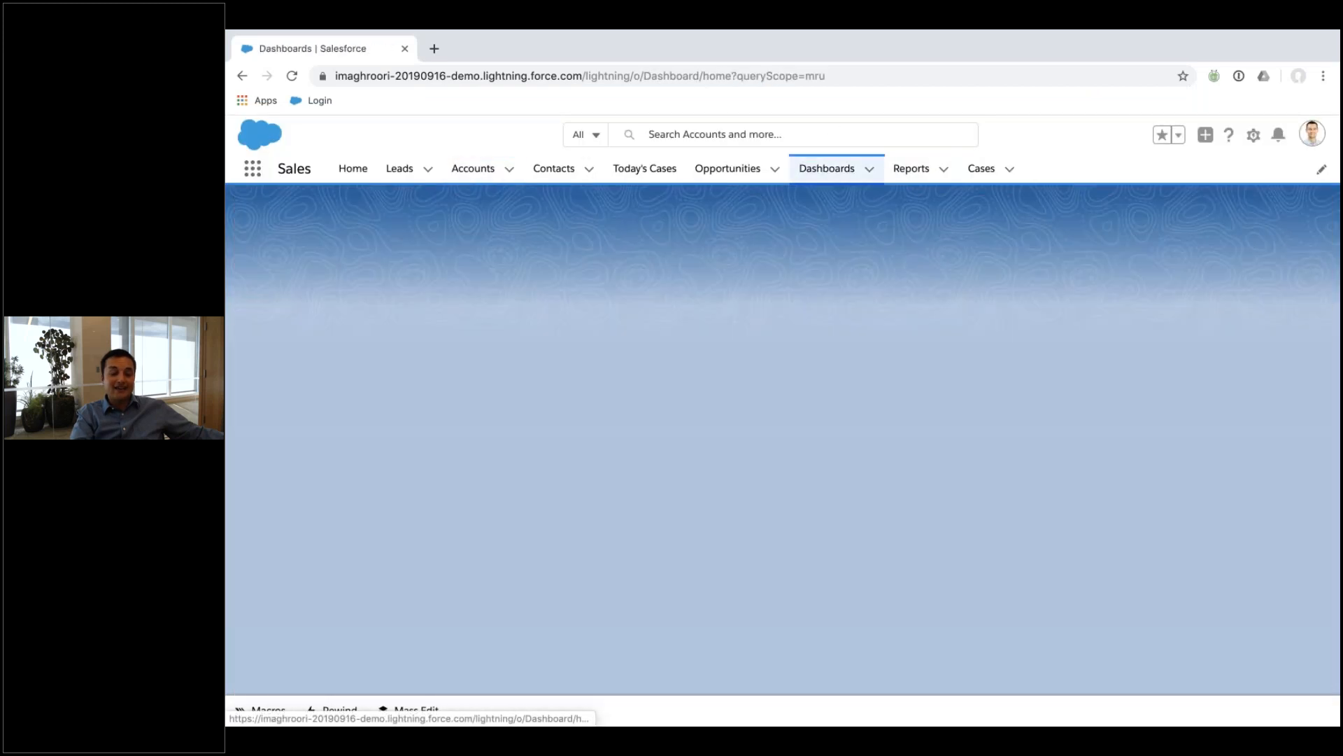
click(429, 294)
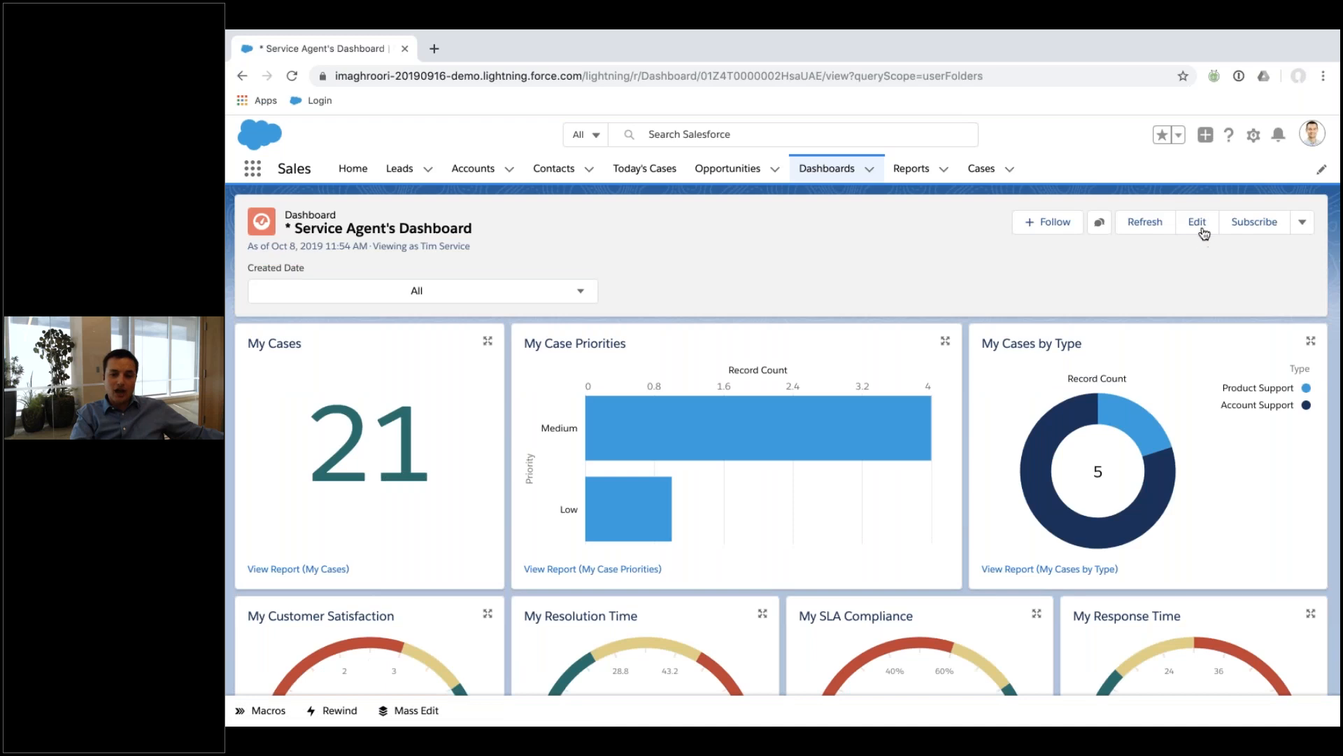
click(1198, 222)
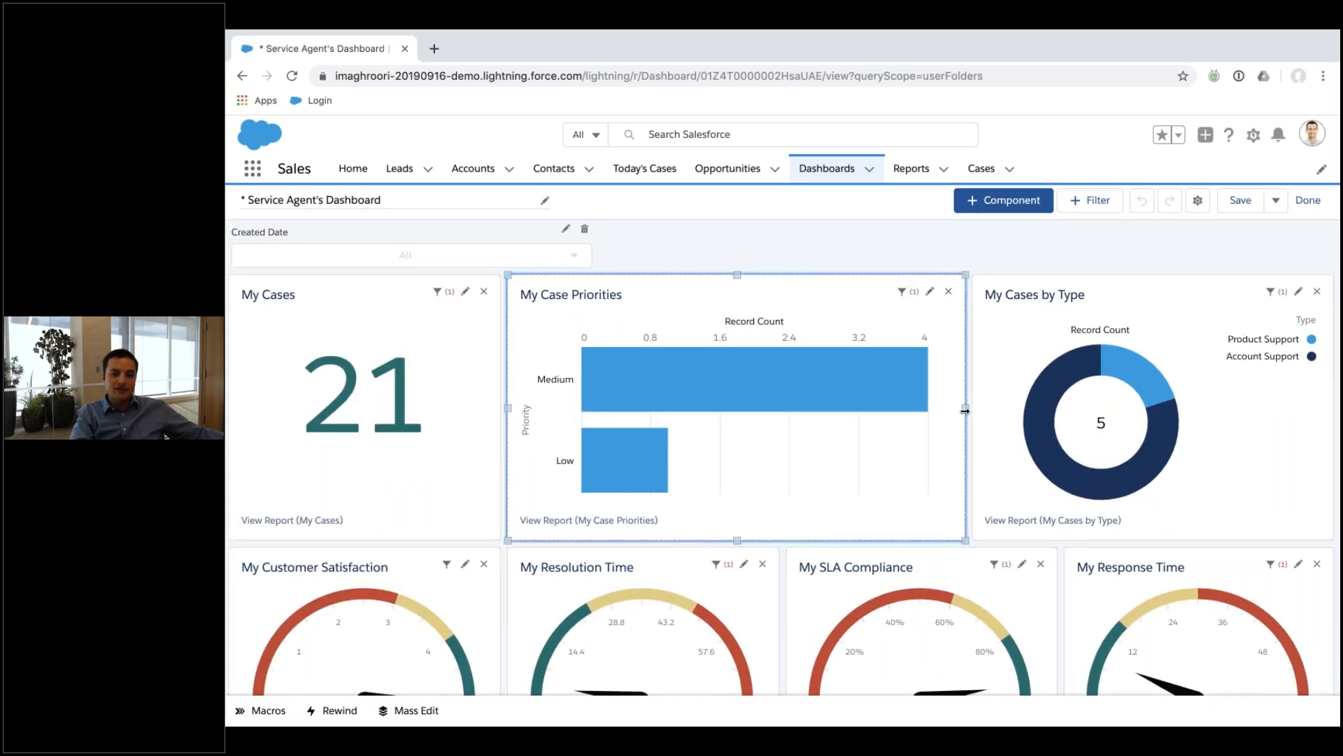
drag(960, 413, 817, 408)
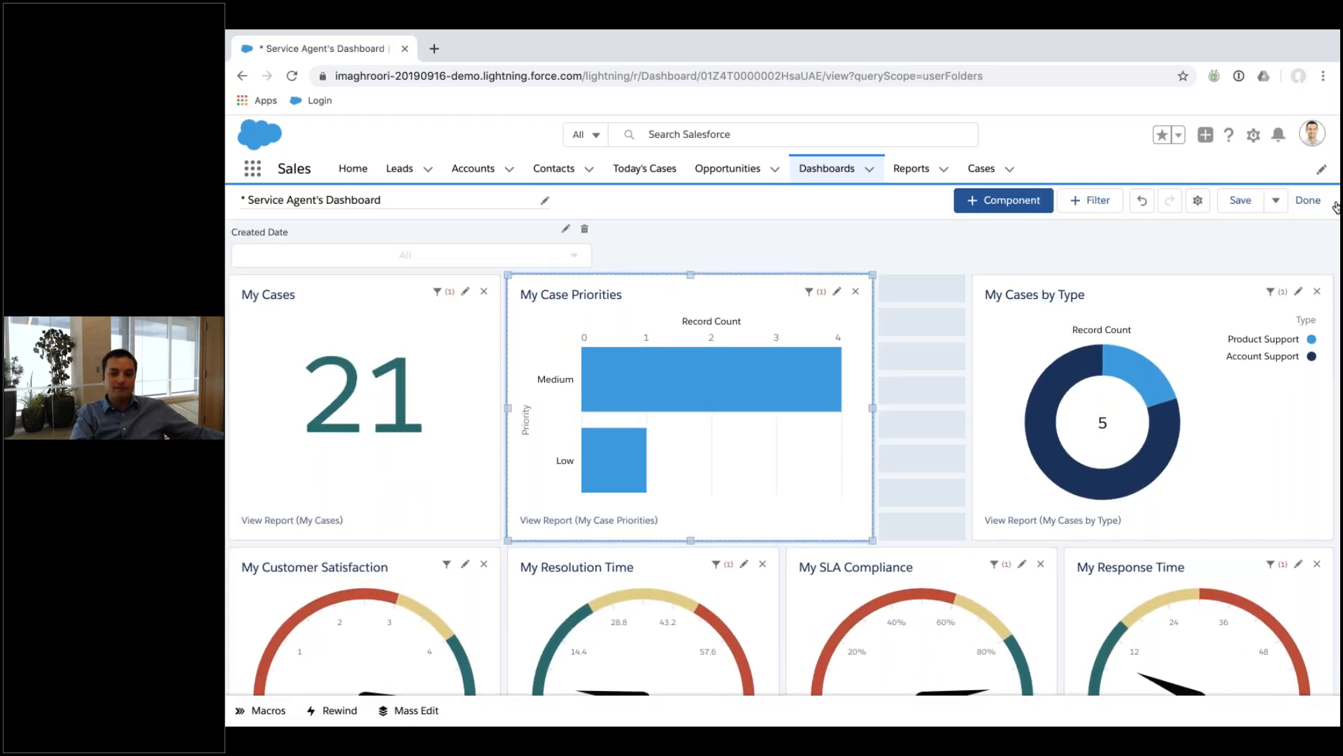
Switch to the full-screen presentation and show the Tuesdays & Thursdays slide.
key(ctrl+Up)
click(968, 67)
key(Right)
key(Left)
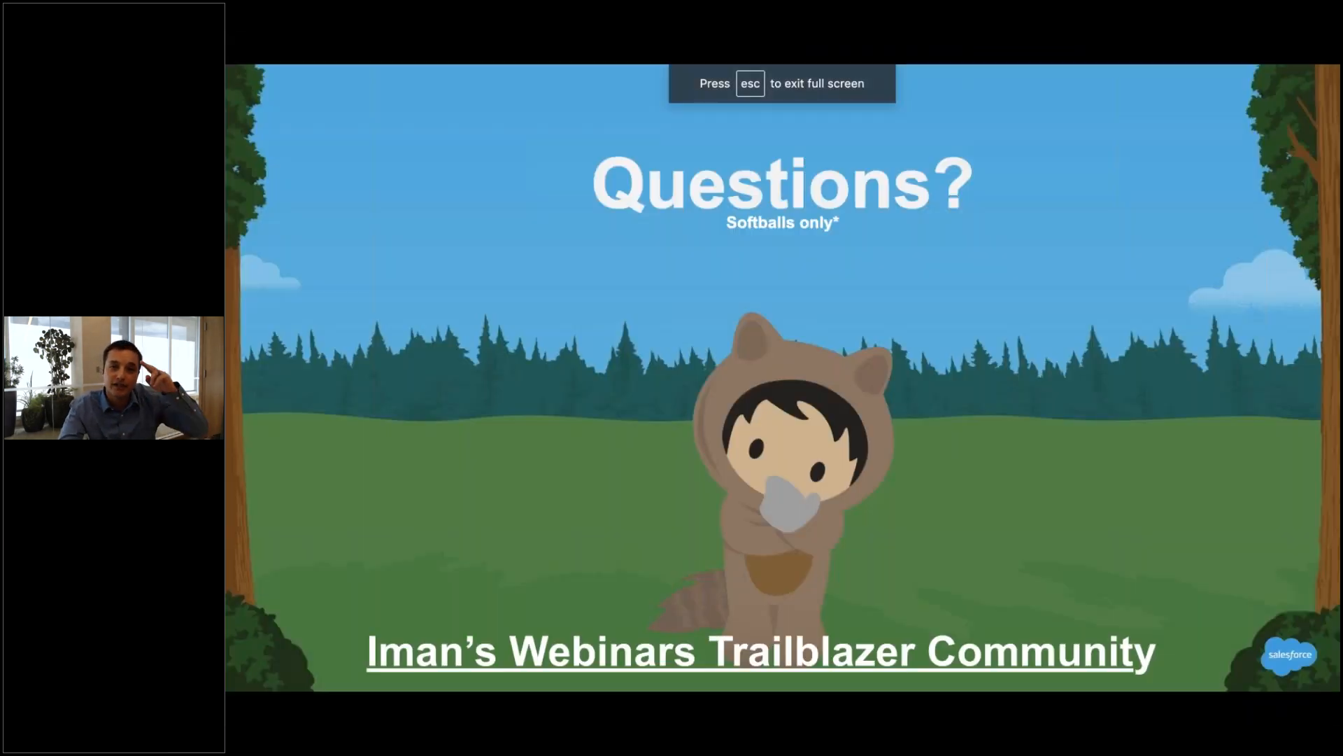
key(Right)
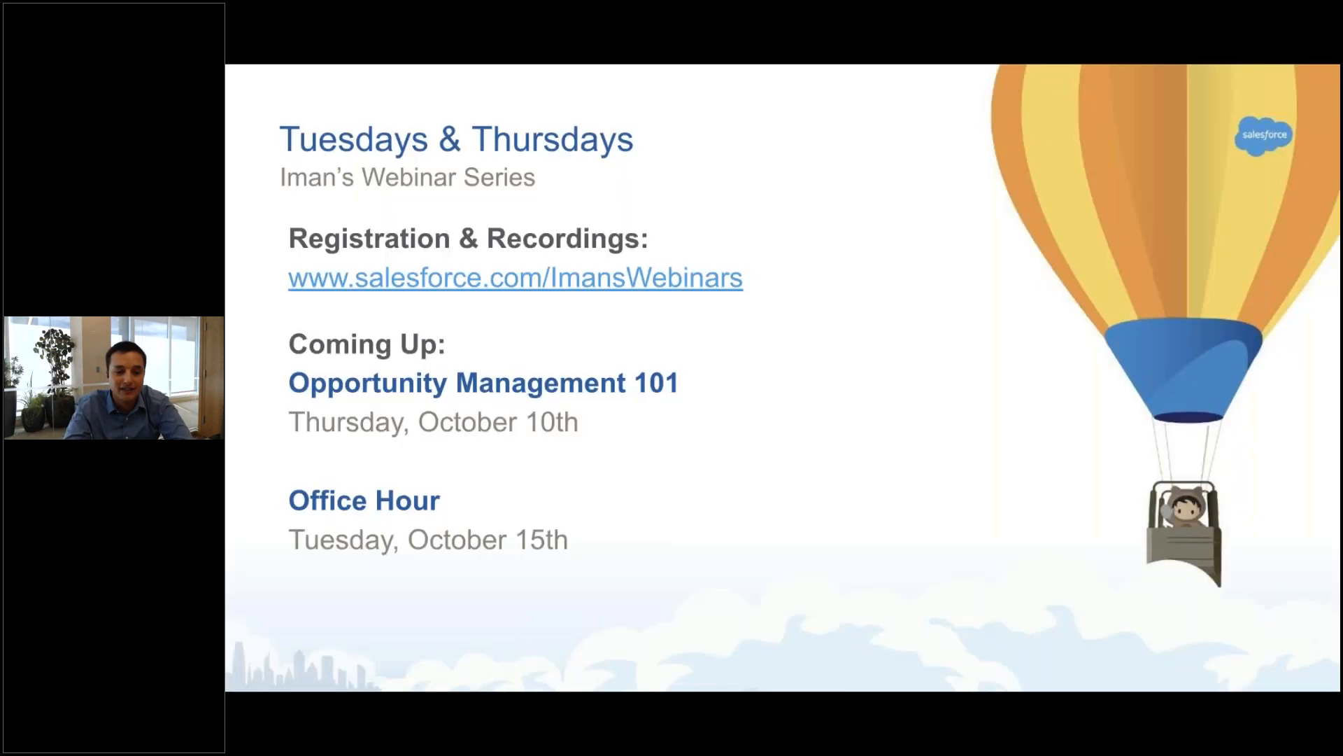